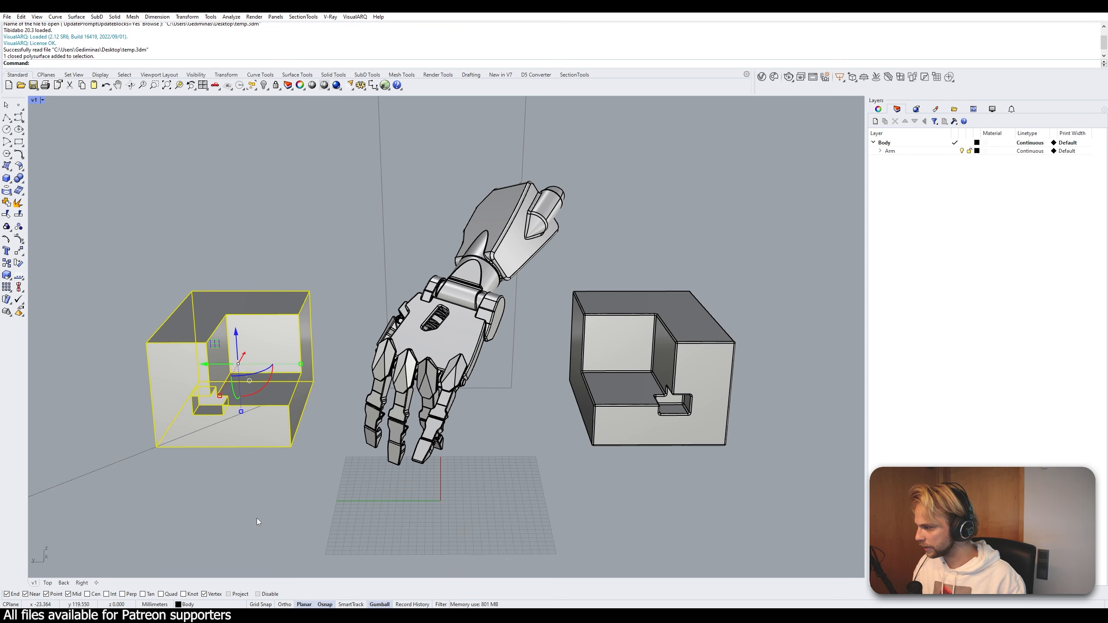
- Examine the sharp-edged block and the block with rounded edges on either side of the robotic hand
click(256, 518)
scroll(210, 415, up, 5)
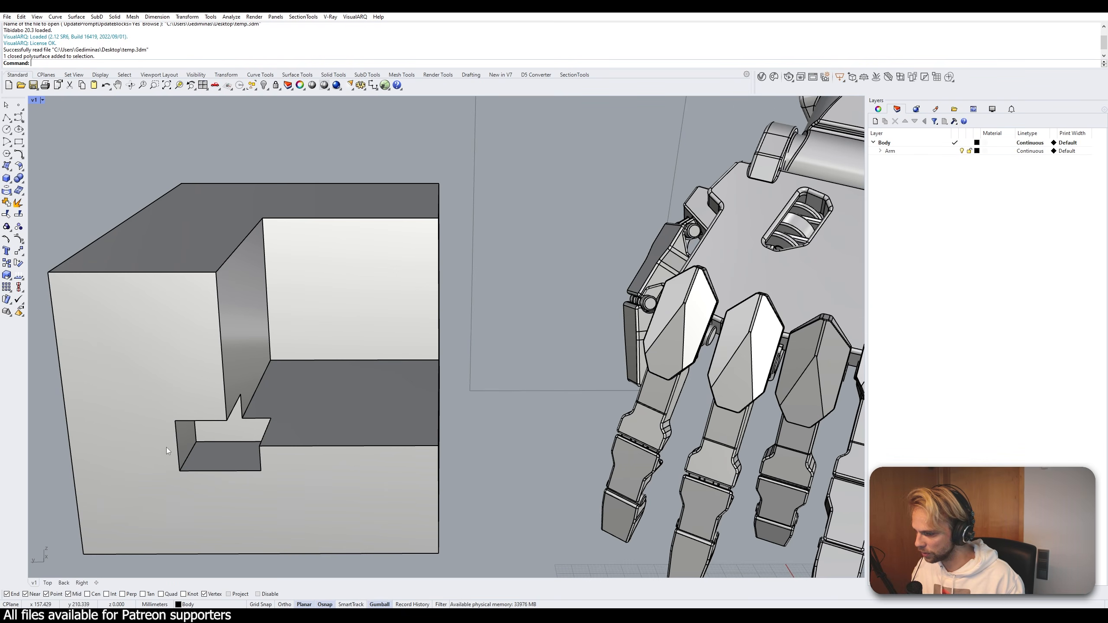
scroll(166, 447, down, 6)
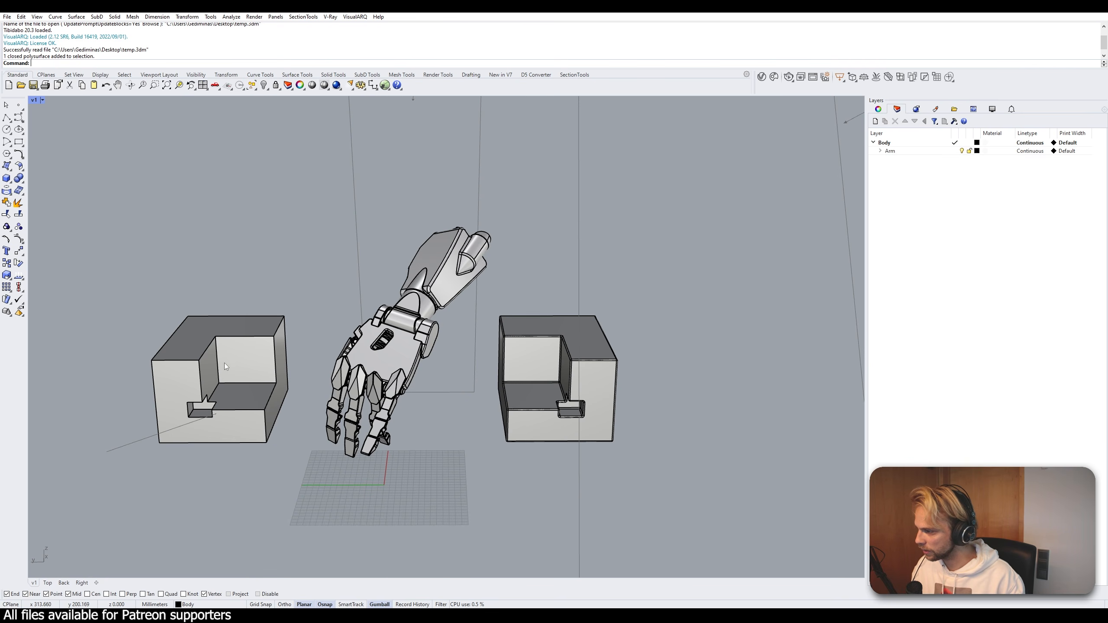
scroll(566, 391, up, 5)
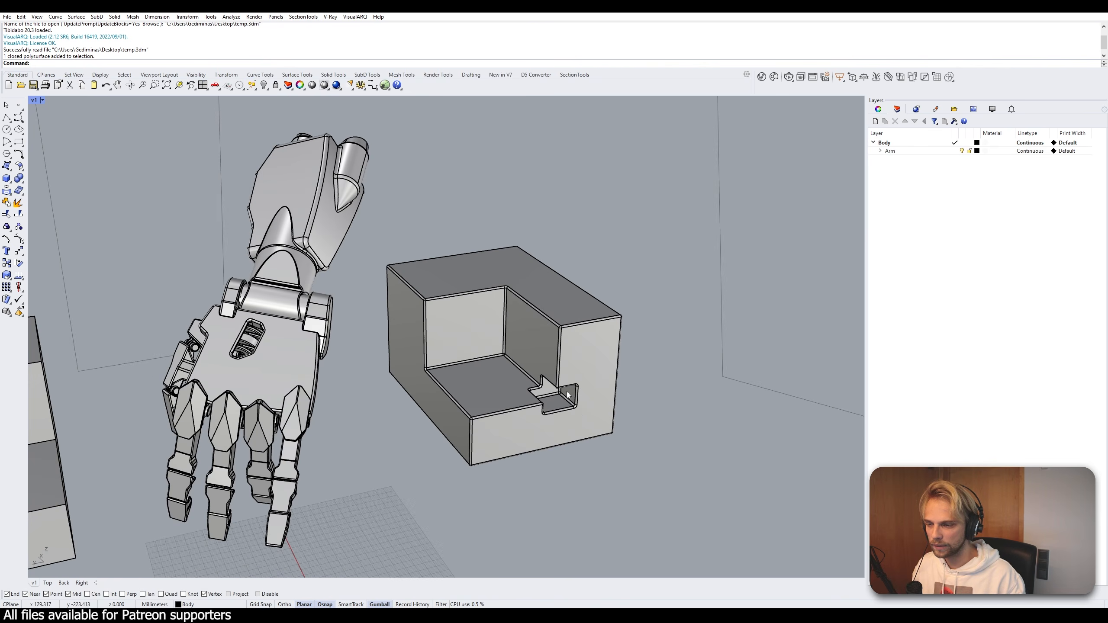
scroll(547, 362, up, 2)
scroll(337, 251, up, 3)
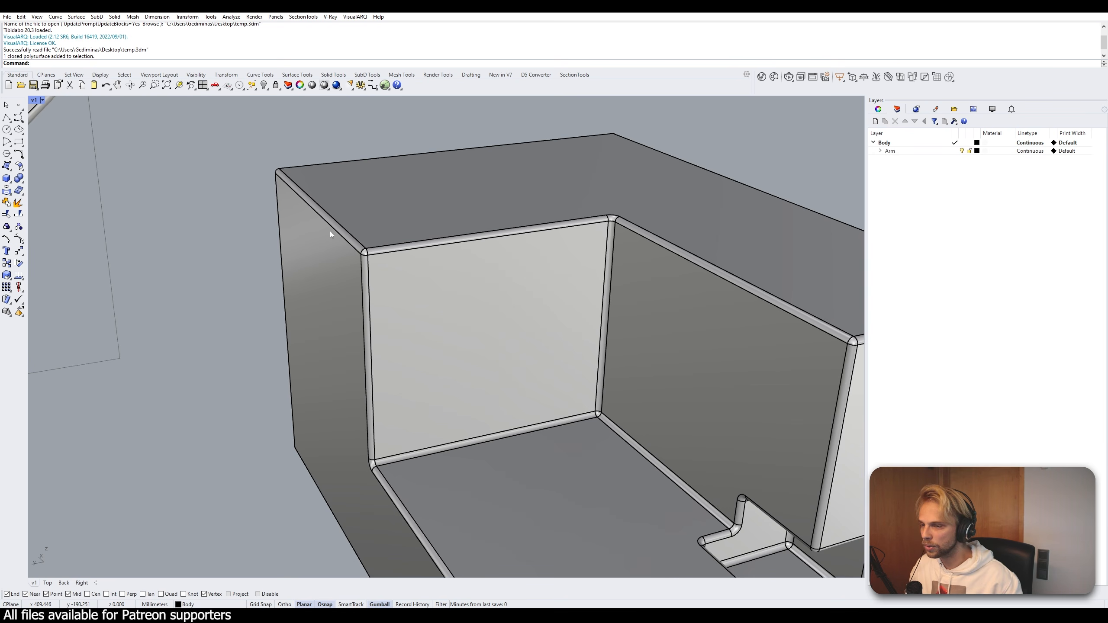
scroll(317, 248, down, 10)
scroll(358, 141, up, 5)
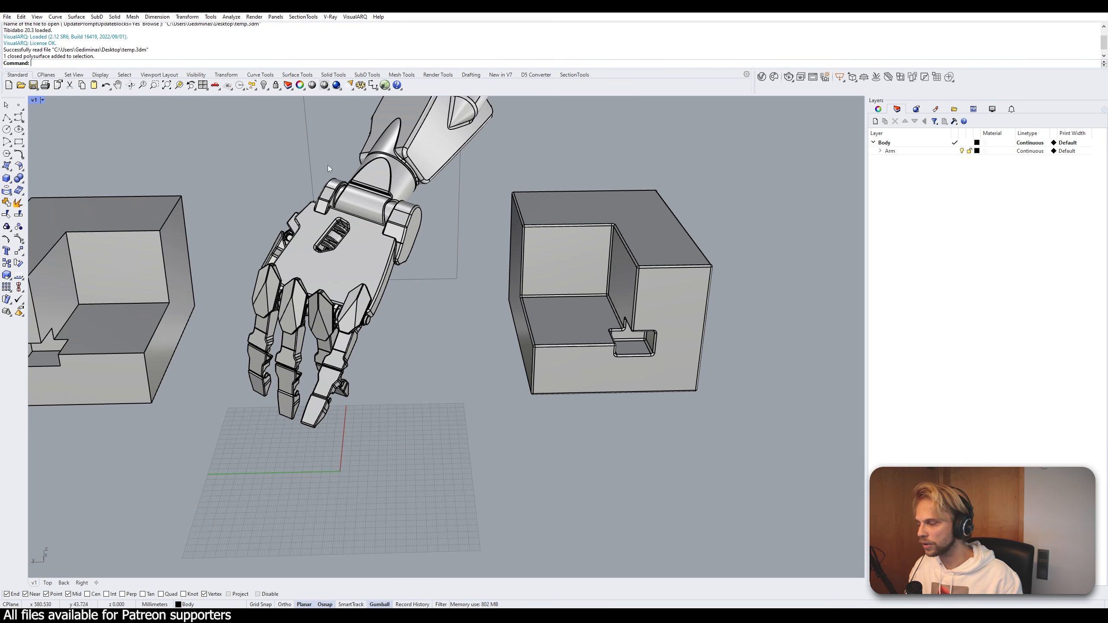
- Examine the rectangle lights arranged around the robotic hand and the two blocks
shift+right_drag(330, 169, 334, 244)
scroll(422, 270, down, 8)
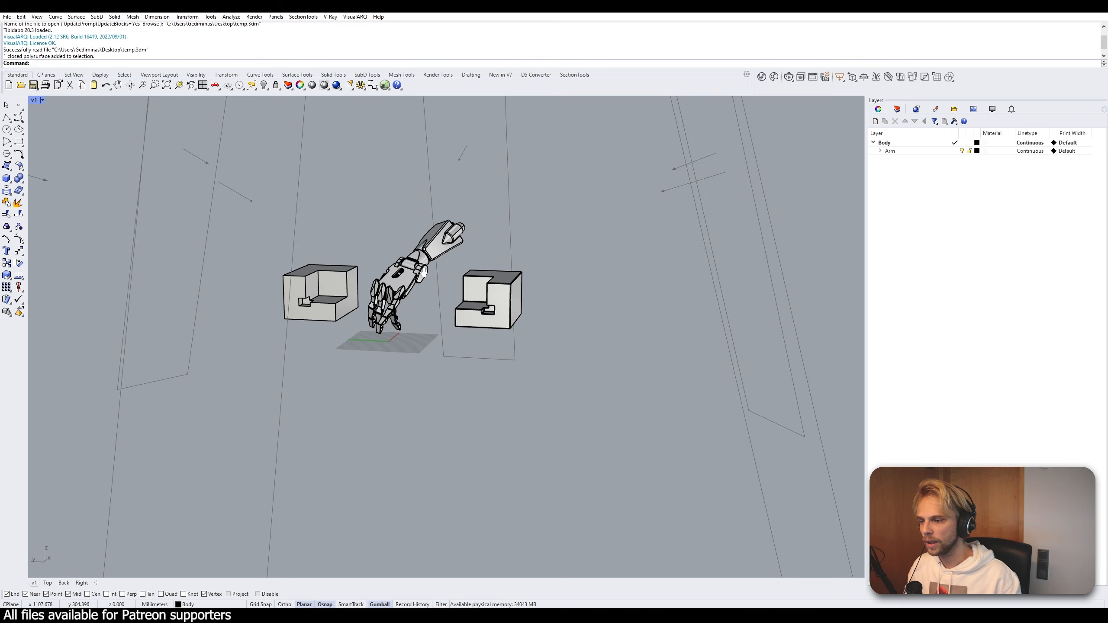
scroll(423, 270, down, 5)
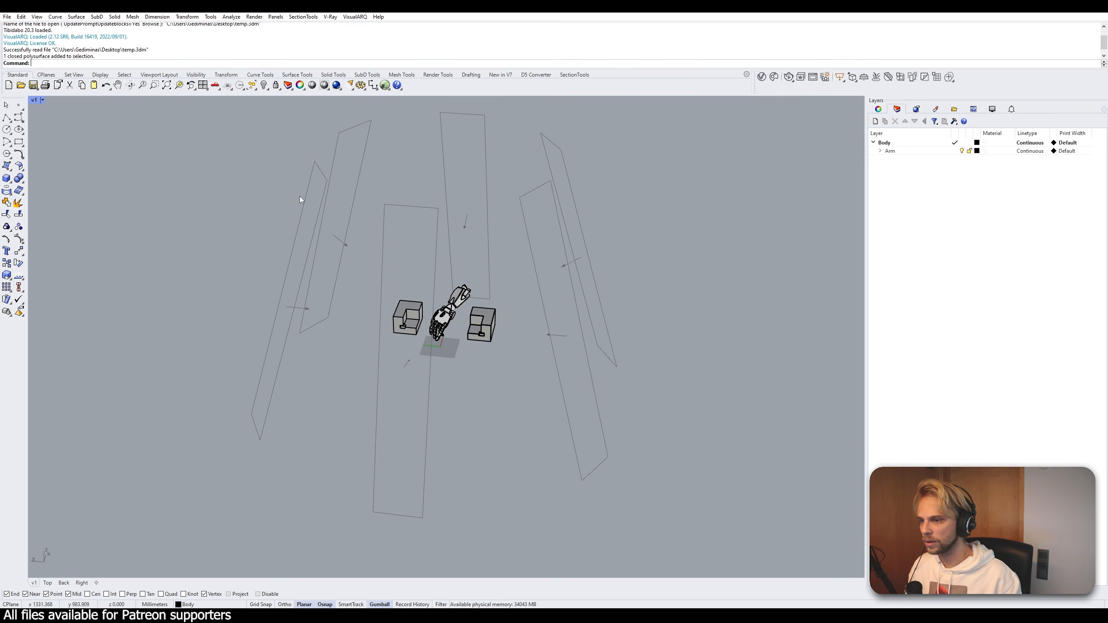
scroll(442, 283, up, 5)
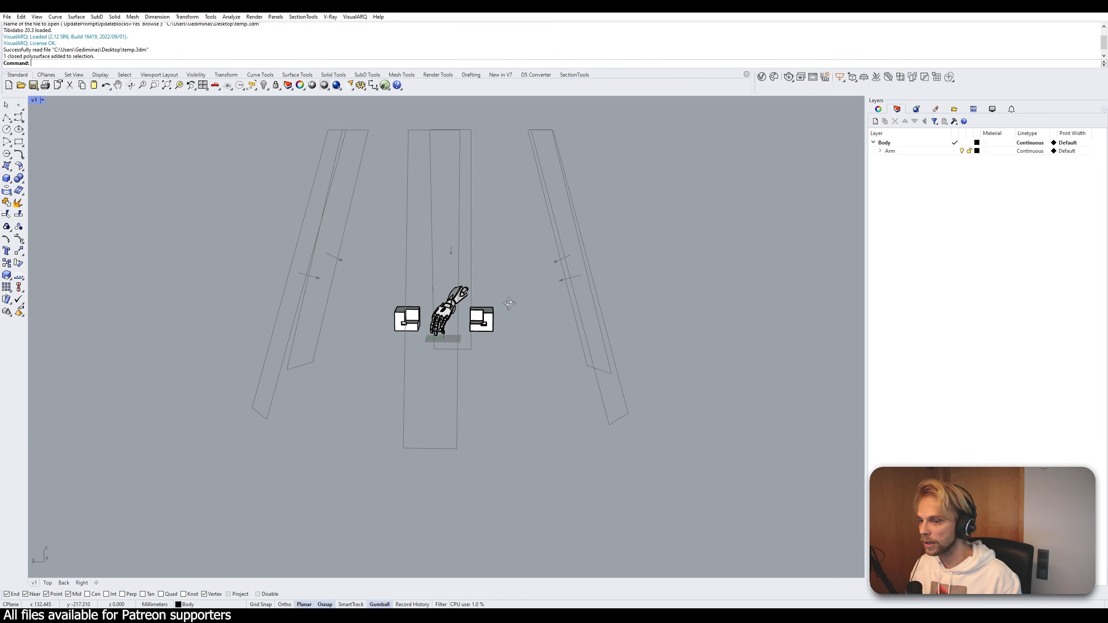
right_drag(433, 280, 411, 279)
shift+right_drag(528, 337, 499, 323)
scroll(501, 323, up, 2)
- Open the V-Ray Asset Editor beside the models and apply the Generic material to the robotic hand and both blocks
click(758, 76)
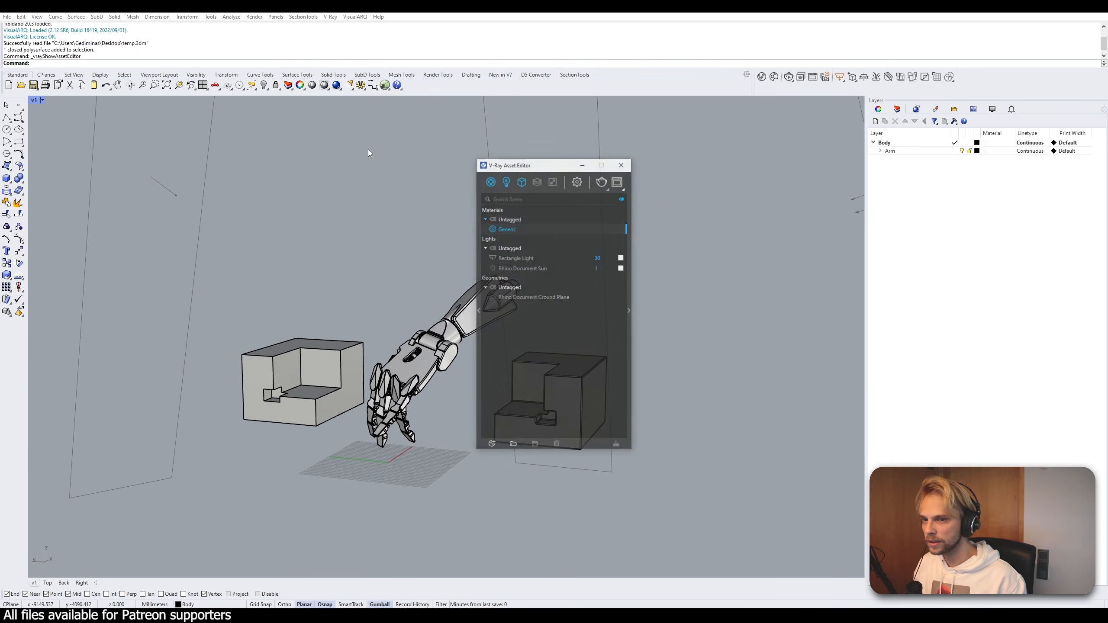
drag(548, 170, 730, 131)
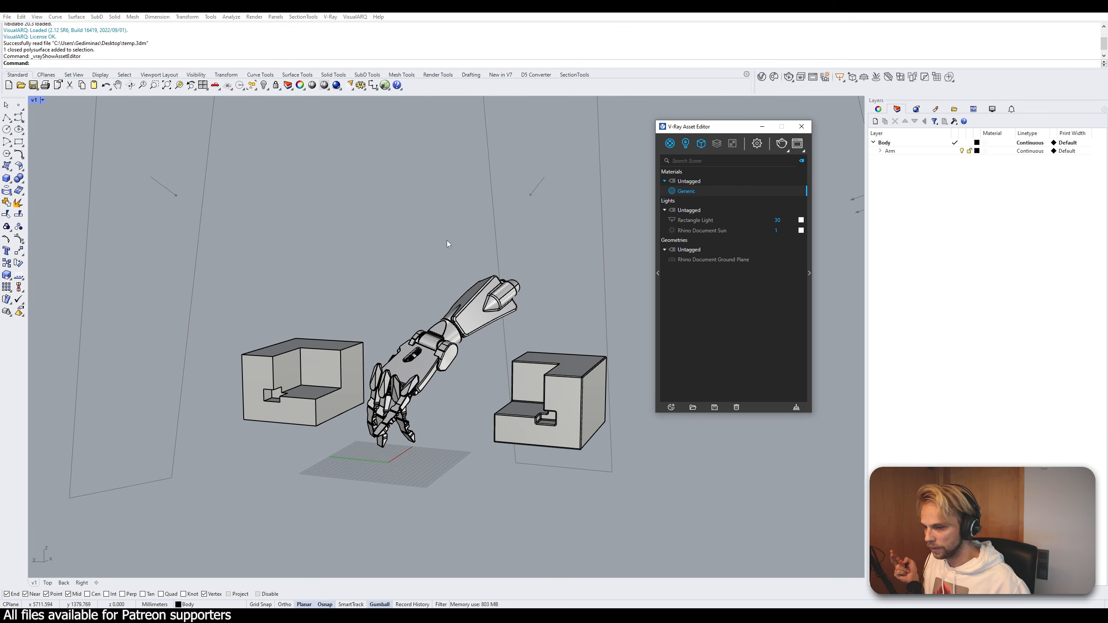
click(467, 306)
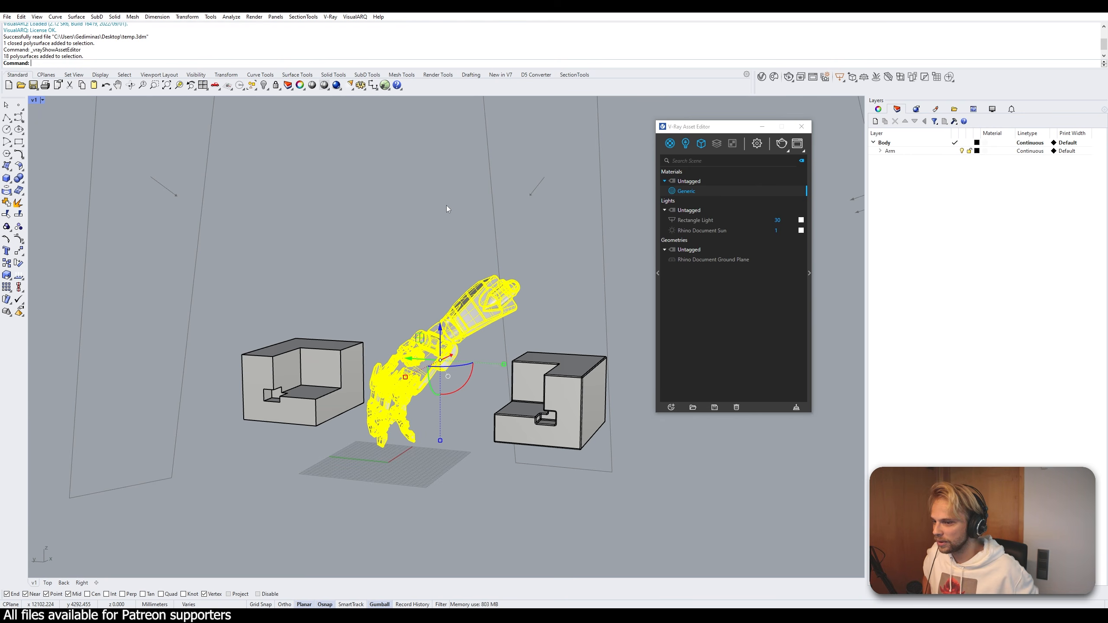
key(Escape)
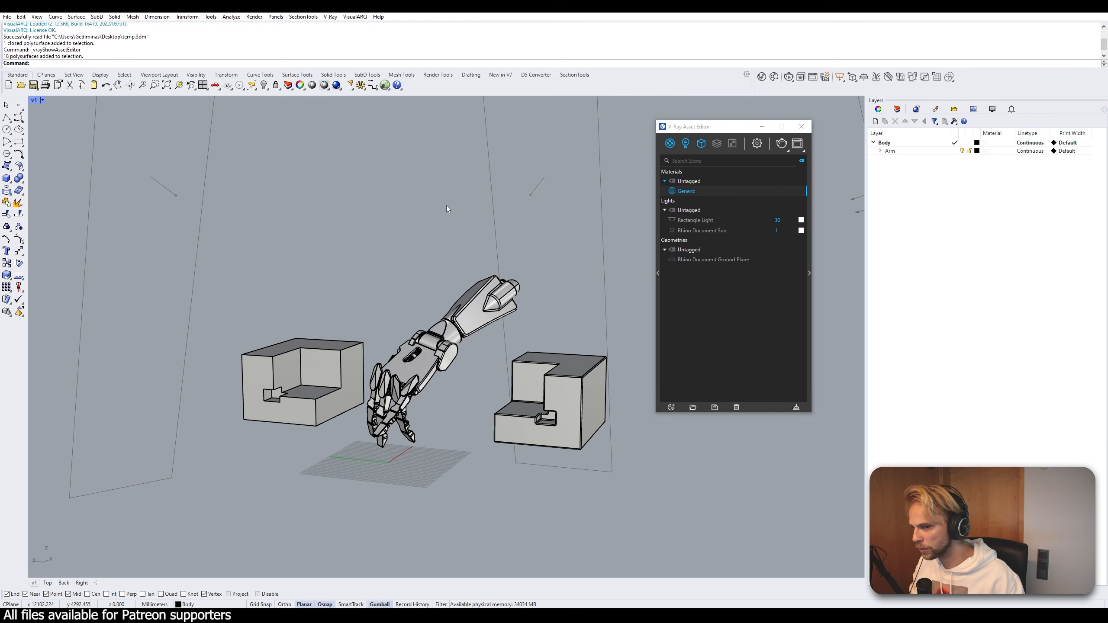
drag(617, 506, 226, 246)
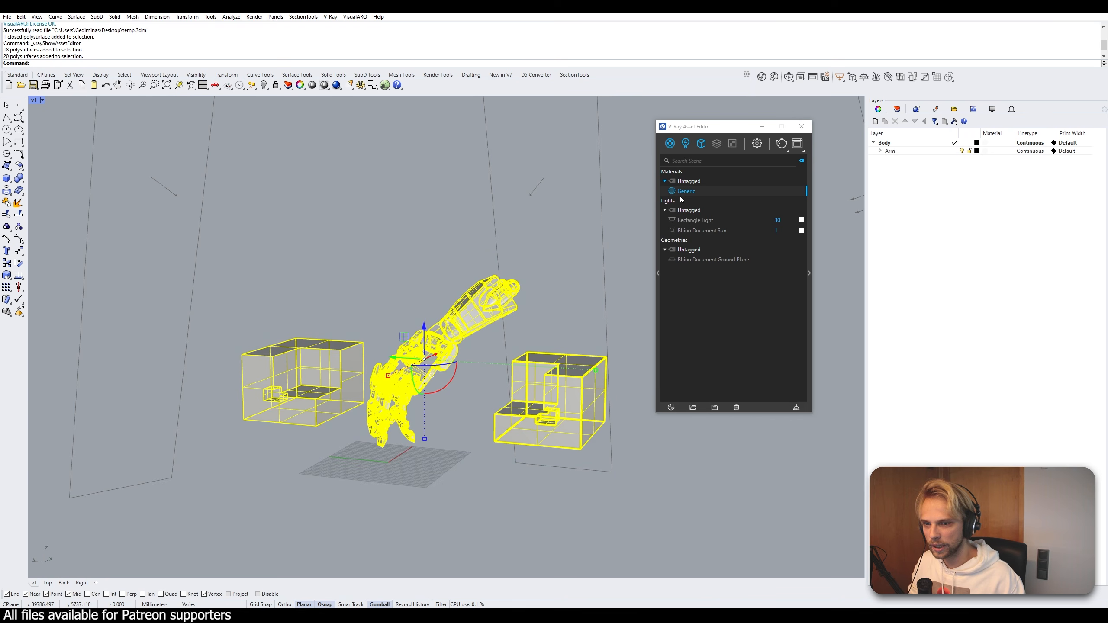
right_click(687, 194)
click(703, 210)
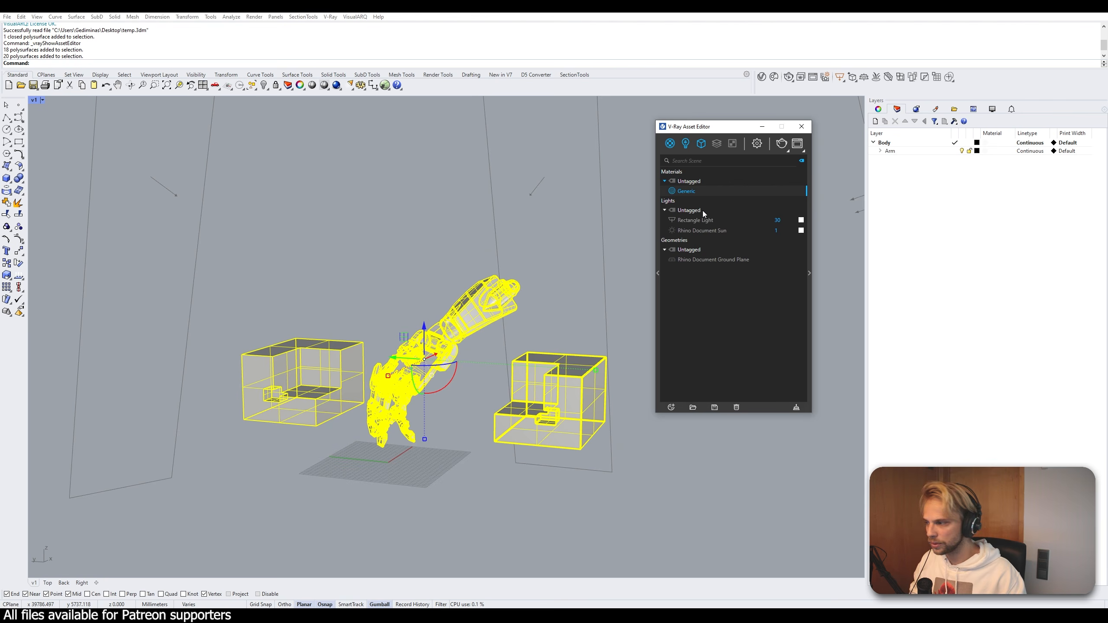
click(449, 238)
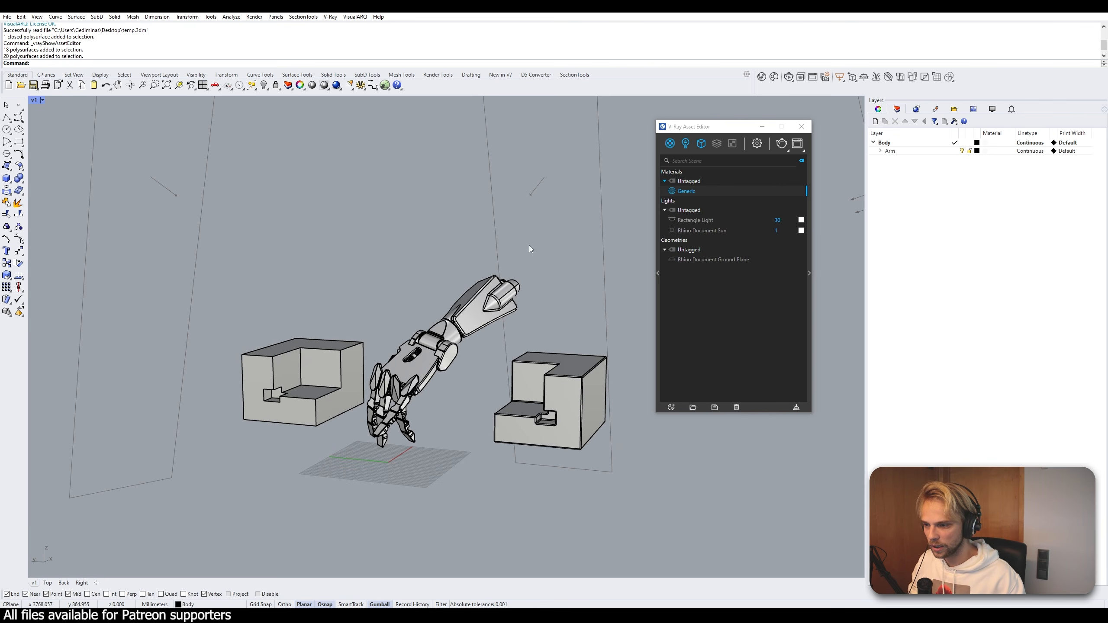
- Start an interactive V-Ray render and shrink the frame buffer to just the image, with its history and layers sections collapsed
click(788, 79)
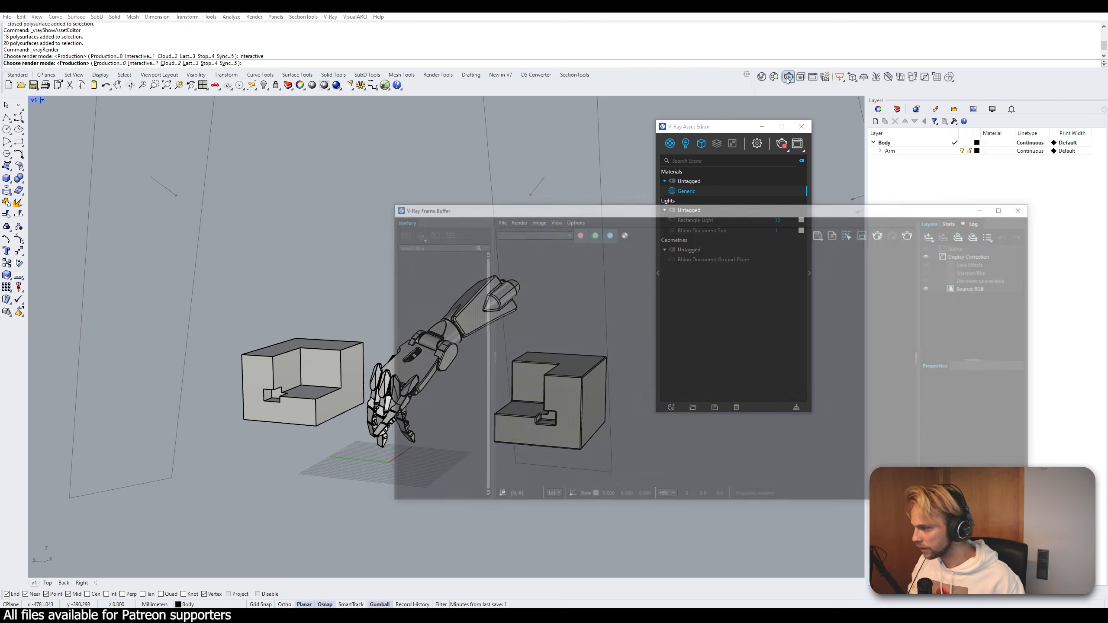
drag(603, 211, 283, 59)
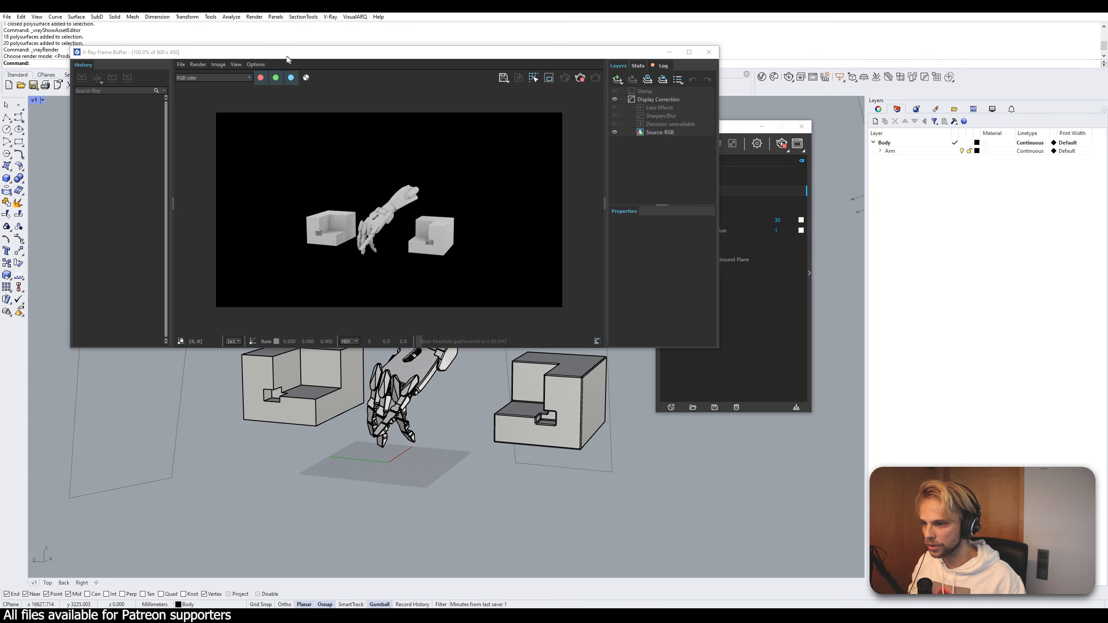
drag(165, 198, 58, 202)
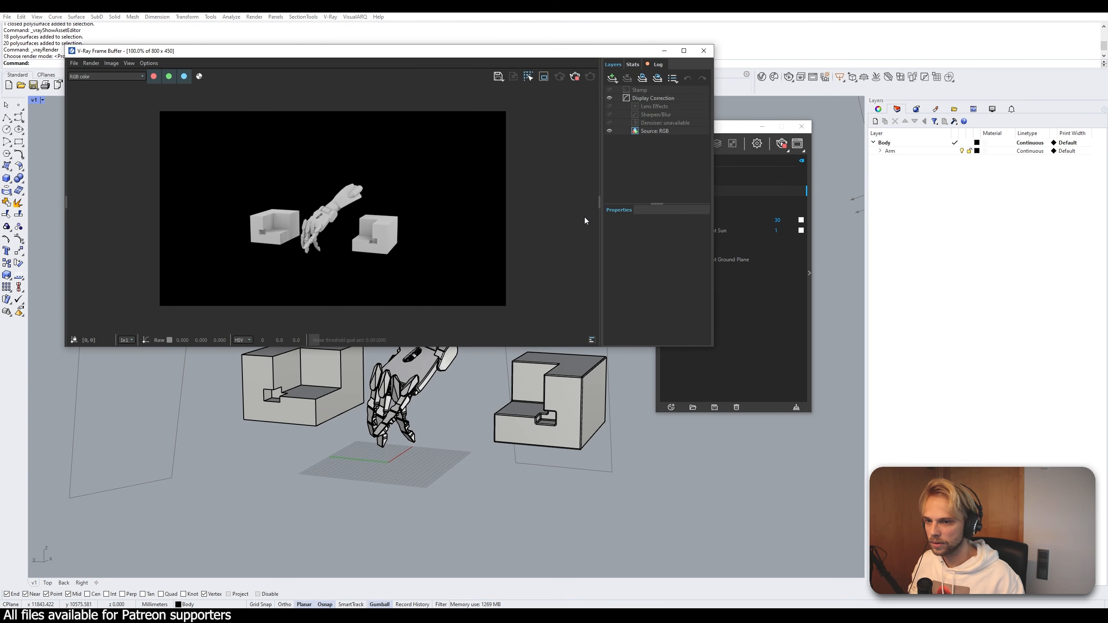
drag(598, 207, 712, 213)
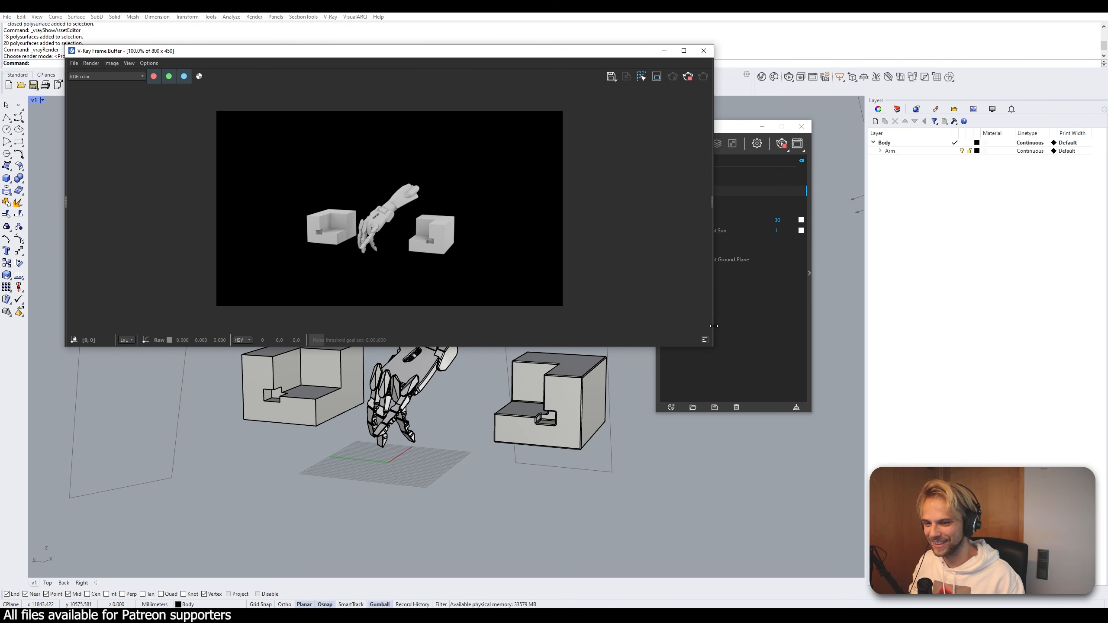
drag(713, 326, 440, 325)
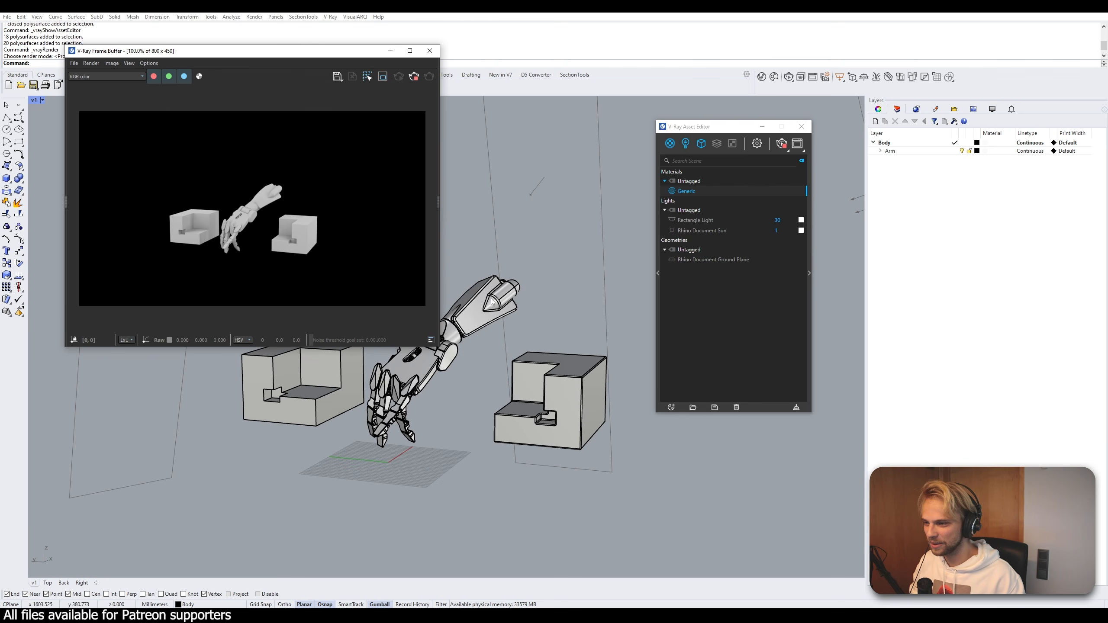
scroll(492, 302, up, 4)
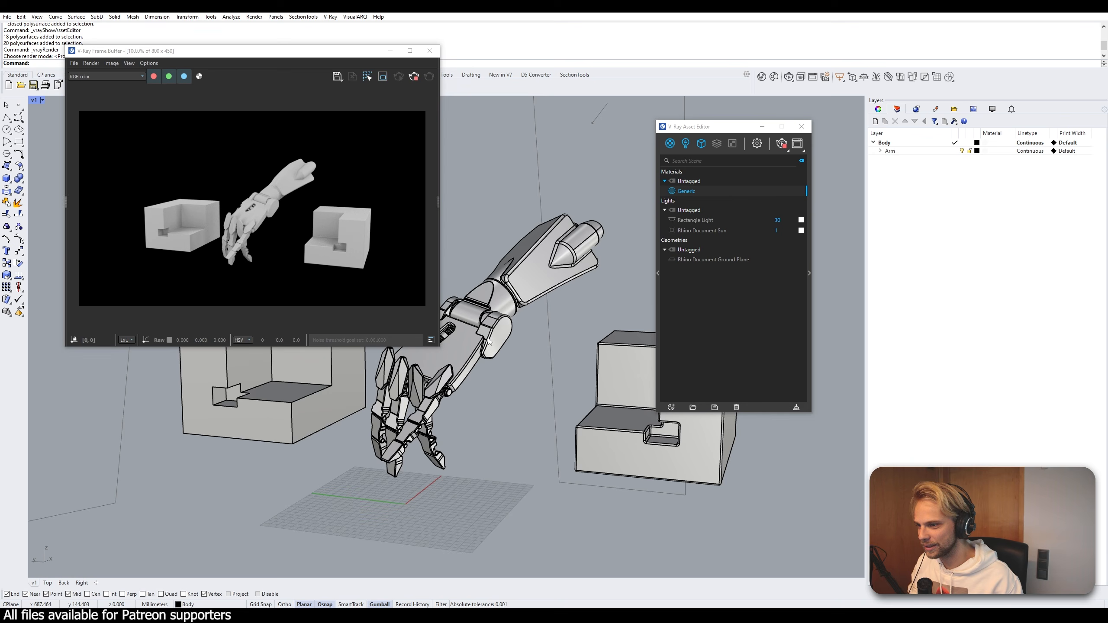
scroll(421, 367, up, 6)
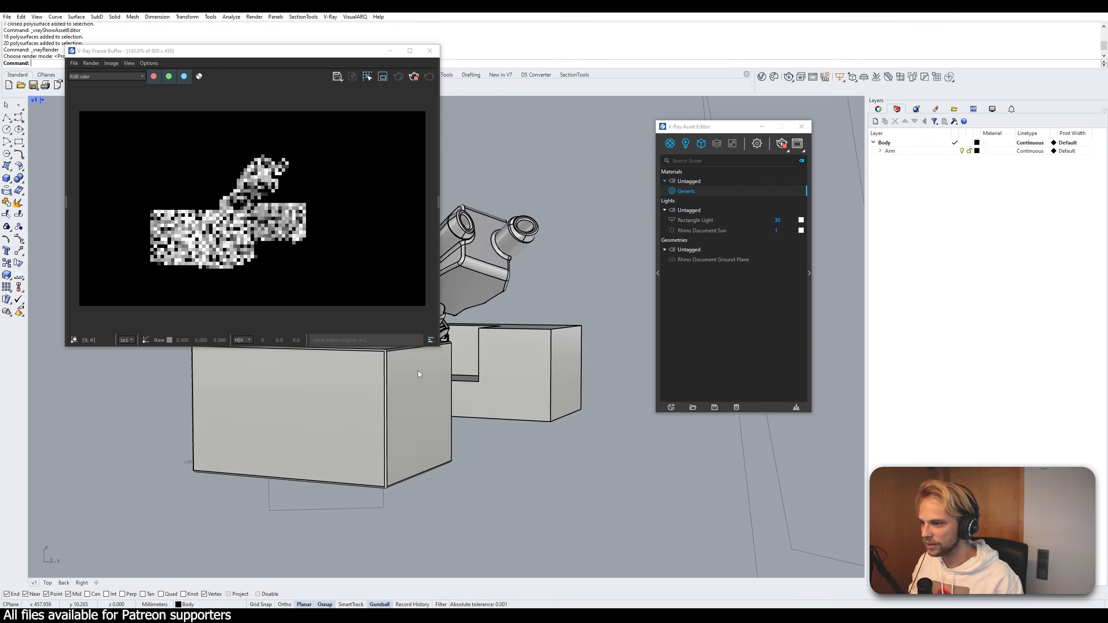
right_drag(431, 453, 580, 438)
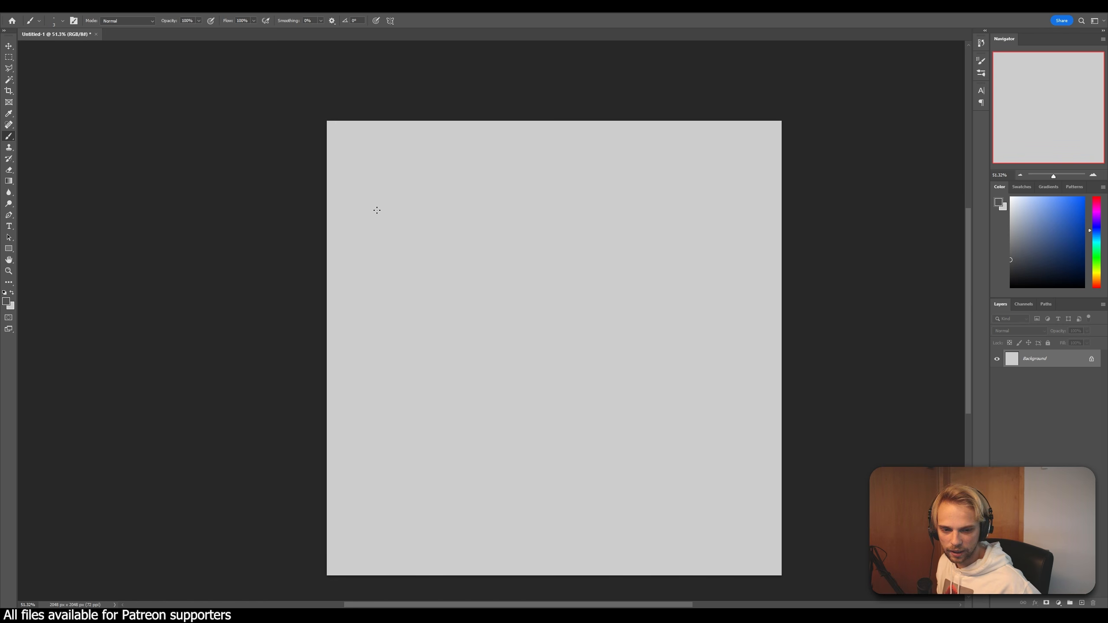
- In Photoshop, add a new layer, handwrite "Metal" near the canvas's lower right and start a dashed line above it
click(1081, 603)
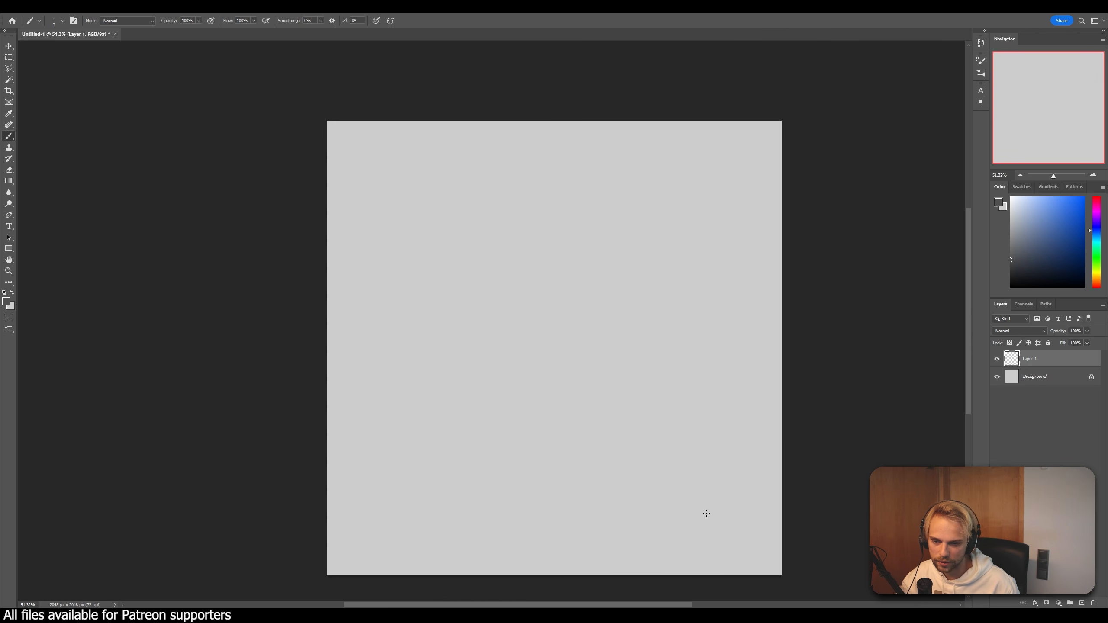
mouse_move(681, 506)
mouse_down()
mouse_move(690, 490)
mouse_move(721, 499)
mouse_up()
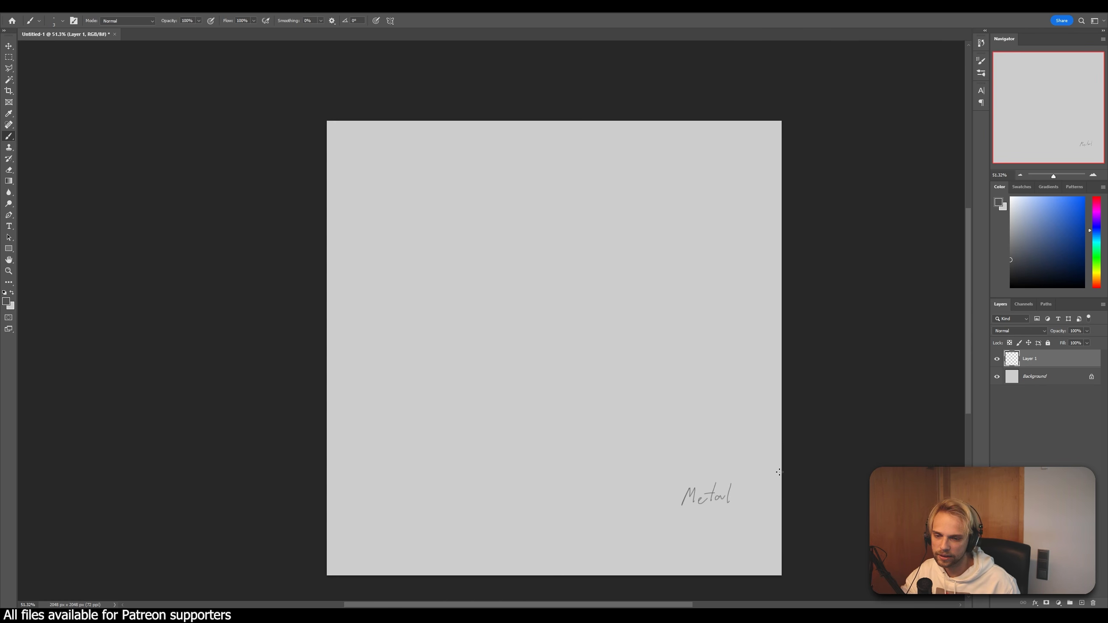
drag(780, 466, 588, 475)
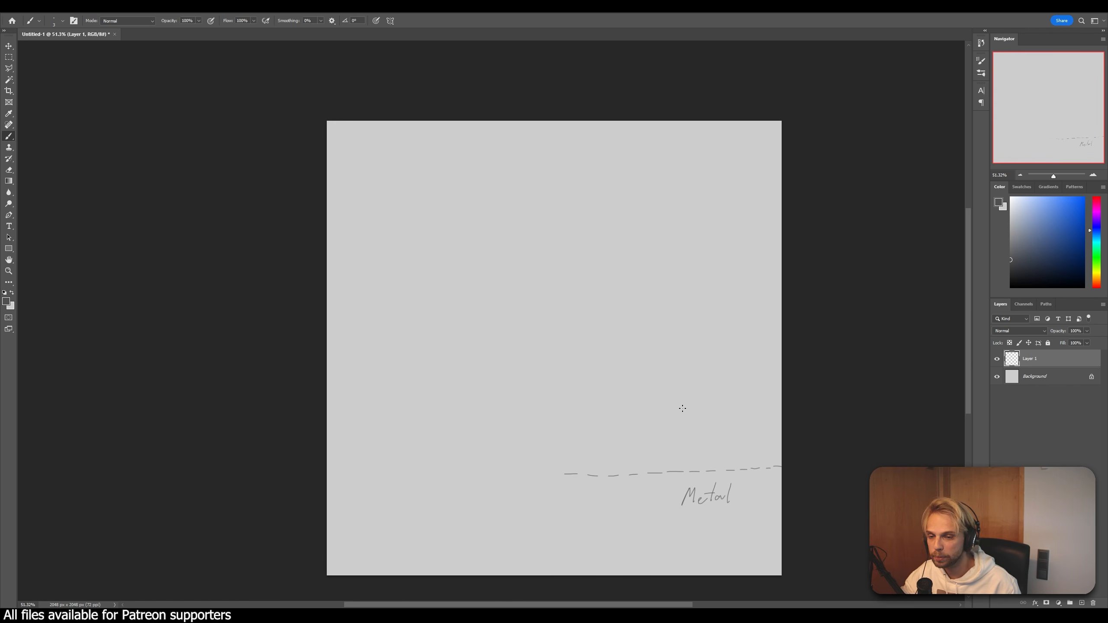
- Handwrite "Paint" above the Metal section, draw a dashed line over it across the canvas and extend the Metal line to the left edge
mouse_move(683, 390)
mouse_down()
mouse_move(697, 404)
mouse_move(683, 408)
mouse_move(704, 398)
mouse_move(720, 406)
mouse_up()
drag(715, 399, 770, 377)
drag(760, 376, 753, 377)
drag(685, 380, 677, 380)
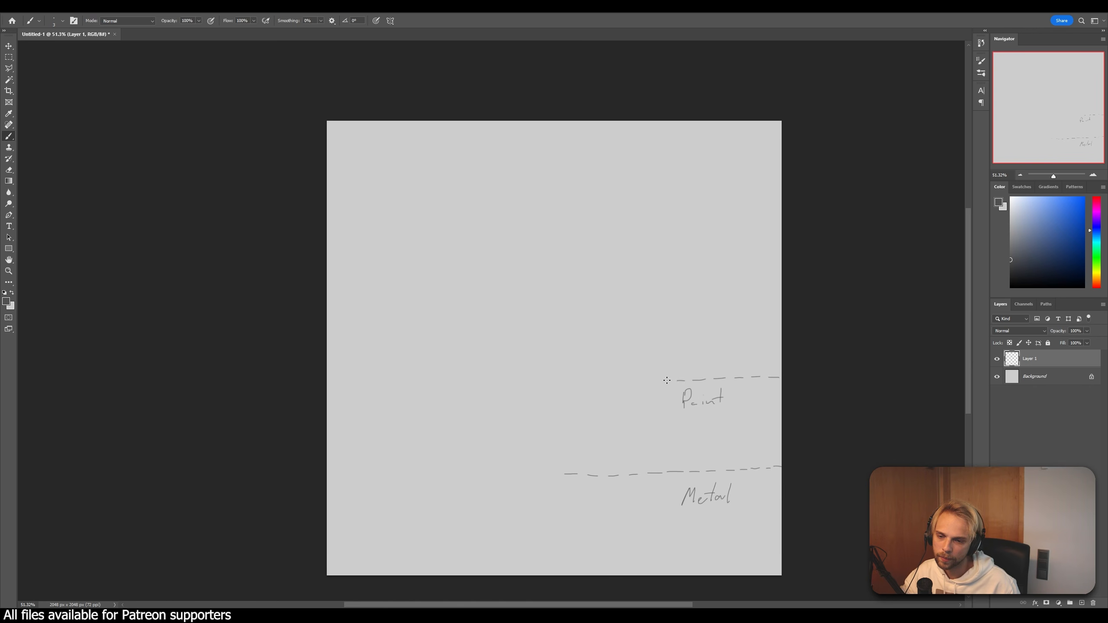
drag(603, 385, 453, 388)
drag(447, 388, 402, 392)
drag(393, 392, 338, 395)
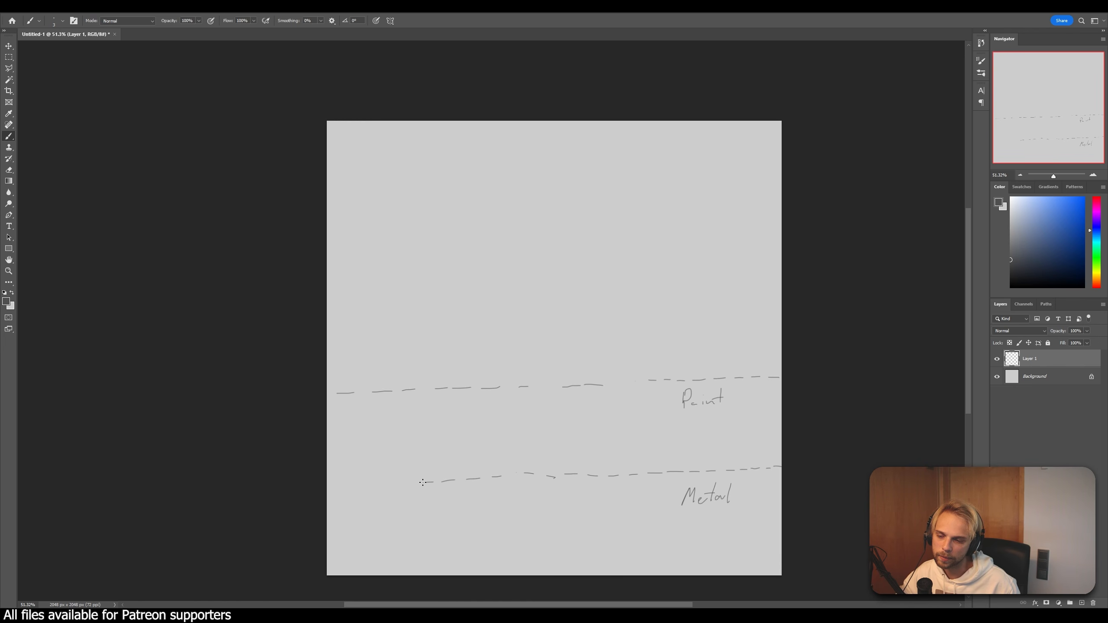
drag(399, 480, 390, 481)
drag(378, 480, 337, 483)
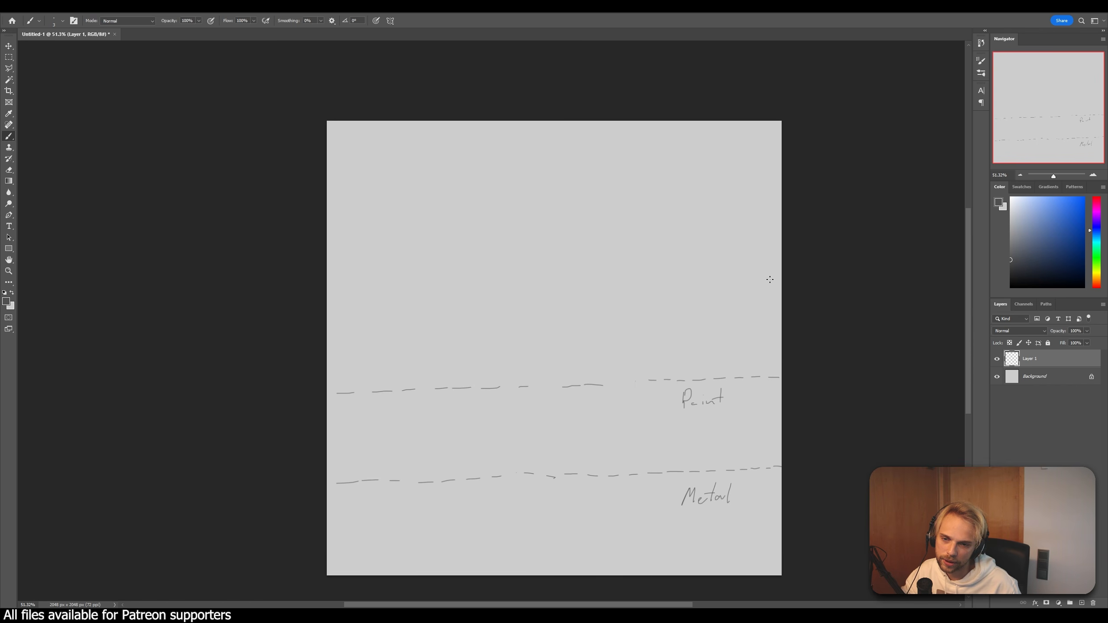
- Draw a third dashed line across the canvas above the Paint section and handwrite "Dirt" beneath its right end
drag(779, 268, 772, 268)
drag(767, 267, 734, 267)
drag(724, 267, 649, 271)
drag(634, 270, 586, 274)
drag(580, 274, 566, 276)
drag(554, 276, 522, 274)
drag(506, 272, 491, 271)
drag(389, 273, 351, 273)
drag(341, 274, 326, 275)
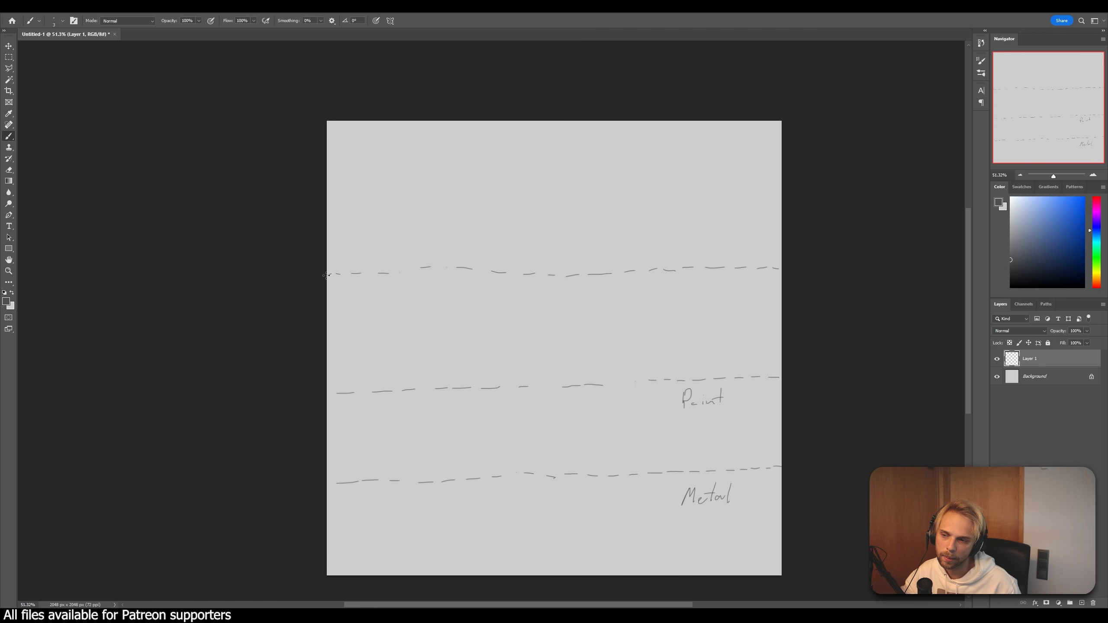
mouse_move(677, 287)
mouse_down()
mouse_move(686, 293)
mouse_move(678, 305)
mouse_up()
drag(697, 296, 715, 303)
drag(710, 290, 718, 289)
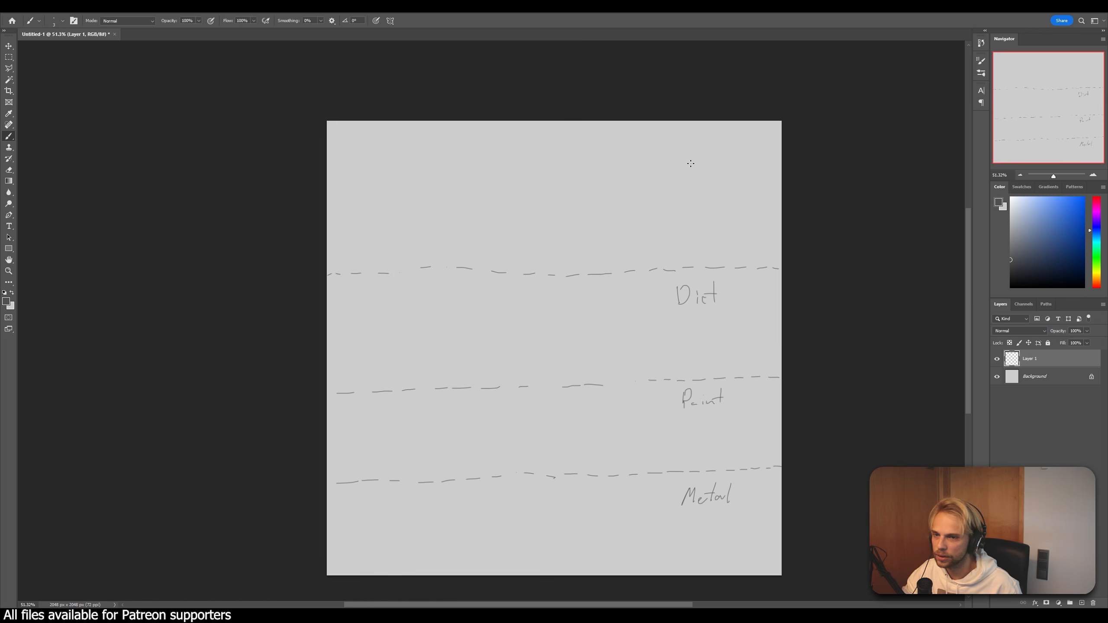
- Handwrite "Dust" in the canvas's upper right corner, above the Dirt section
drag(677, 136, 677, 155)
mouse_move(678, 136)
mouse_down()
mouse_move(679, 154)
mouse_move(718, 154)
mouse_up()
drag(715, 143, 728, 139)
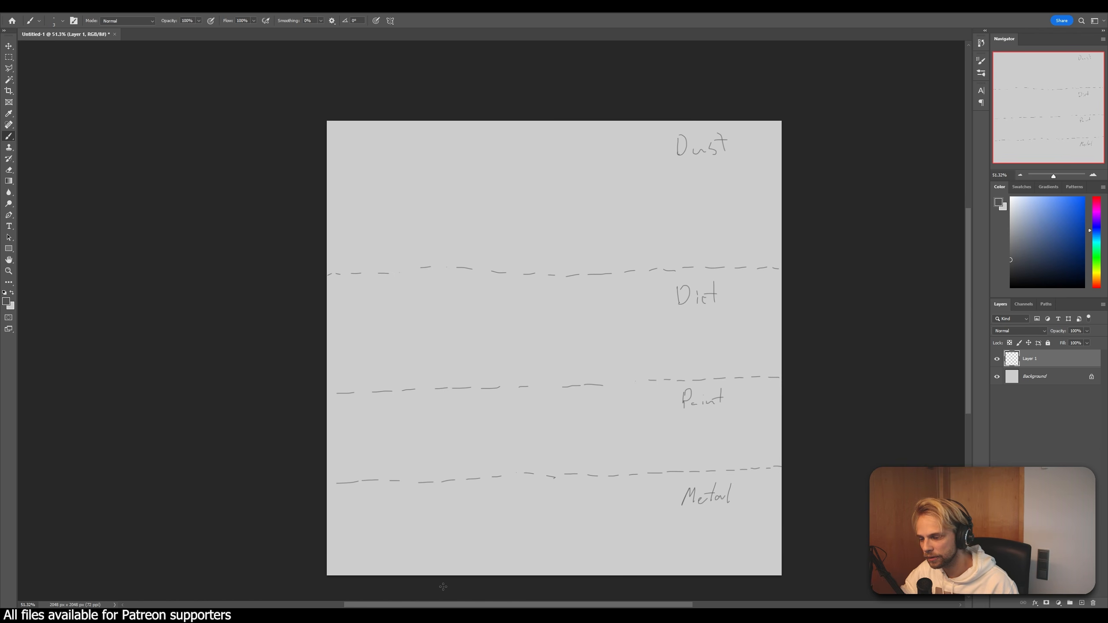
- Switch back to Rhino, place the V-Ray frame buffer beside the Asset Editor and open the Chaos Cosmos Browser
click(487, 578)
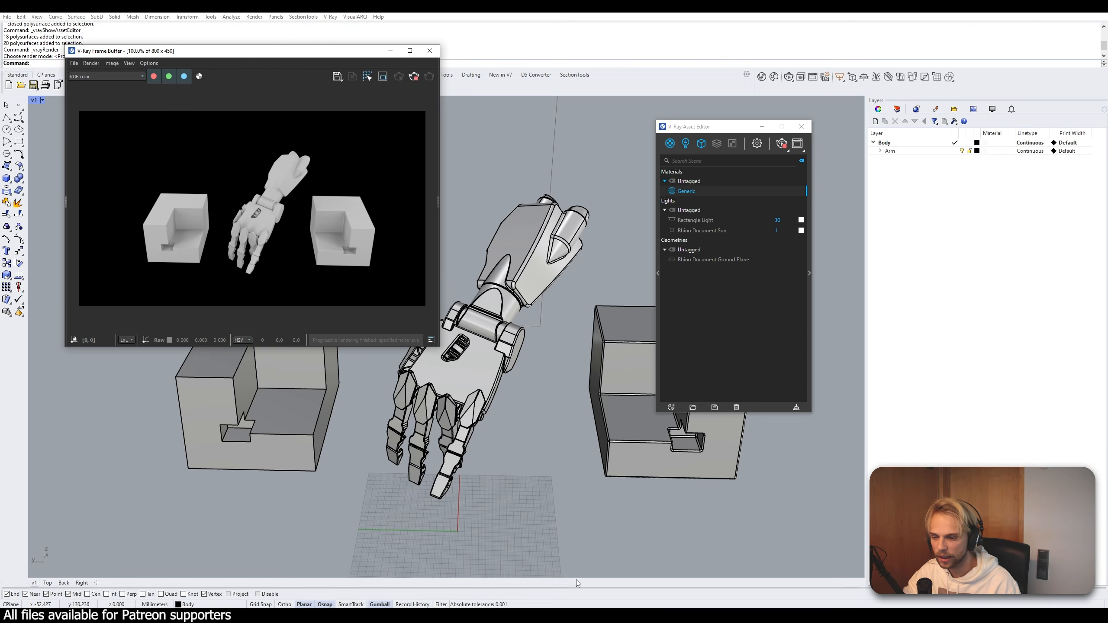
drag(354, 58, 566, 117)
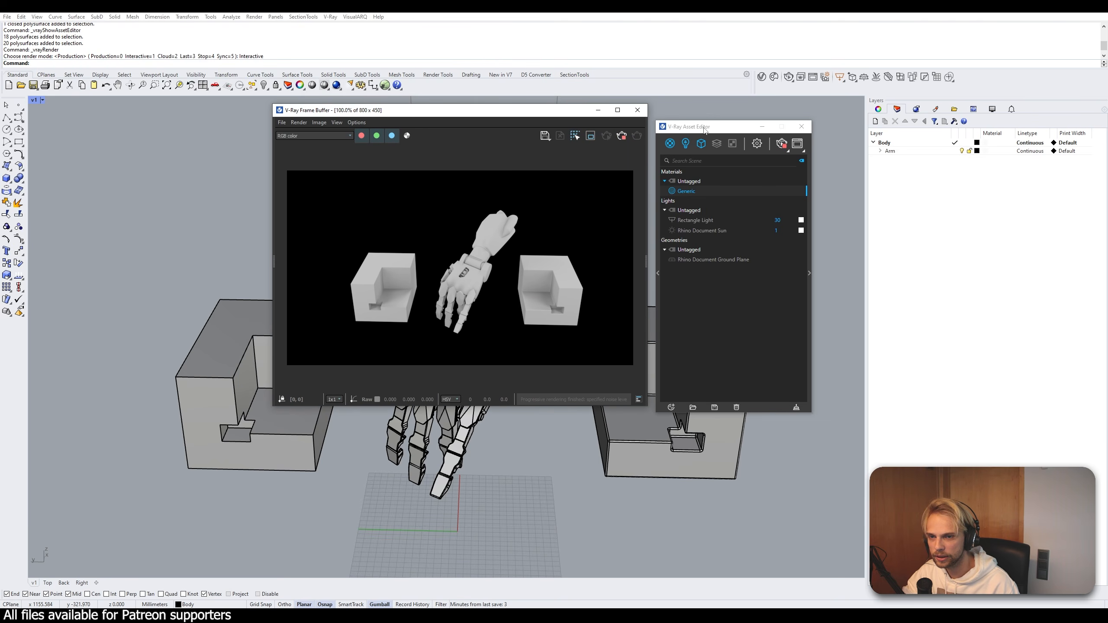
click(774, 80)
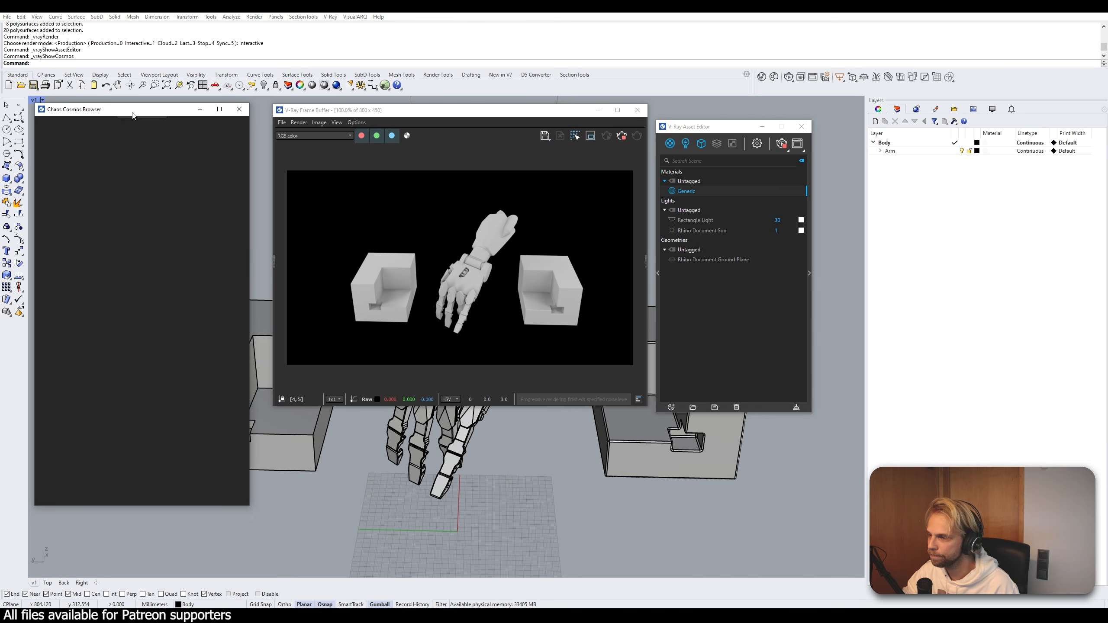
- Open the Materials category in the Cosmos browser, look through its assets and maximize the browser window
mouse_move(134, 114)
mouse_down()
mouse_move(169, 109)
mouse_move(154, 108)
mouse_up()
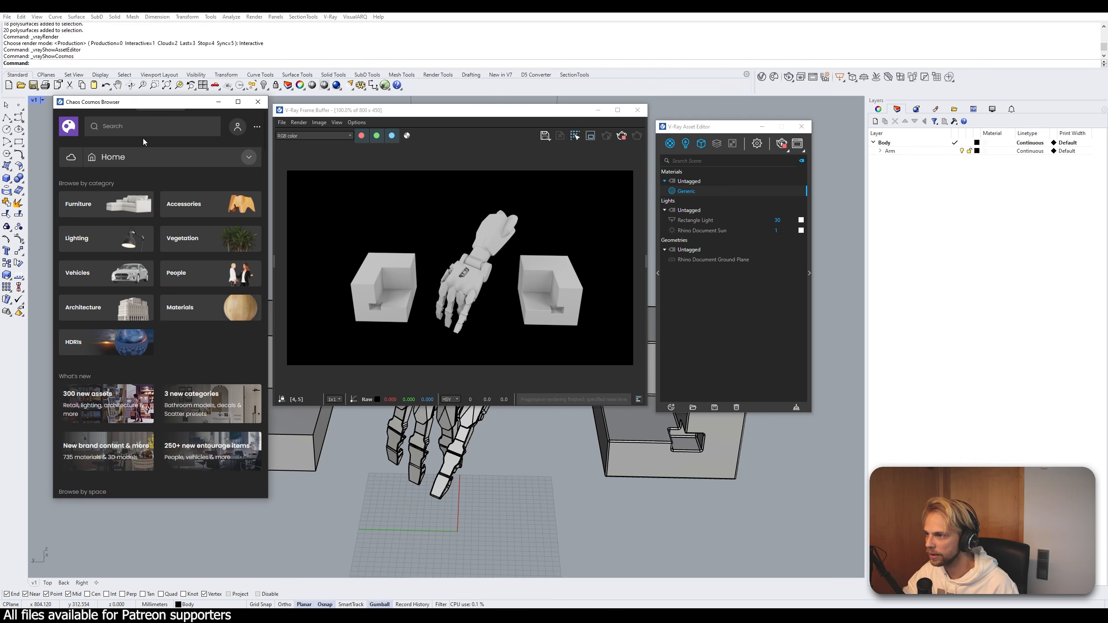
click(196, 313)
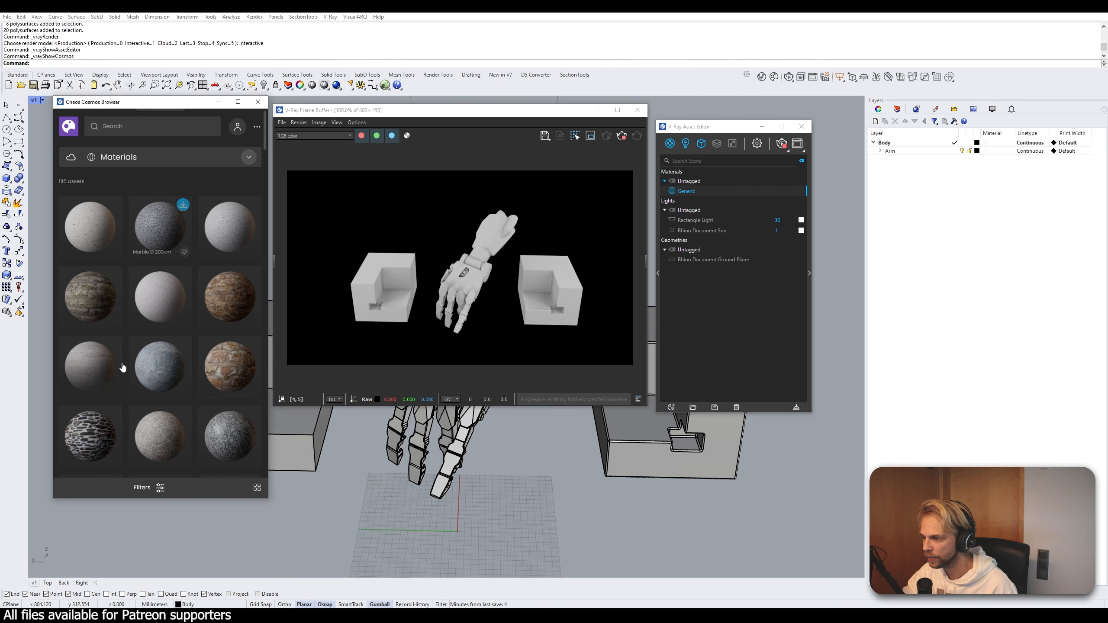
scroll(133, 375, down, 5)
scroll(137, 383, down, 14)
scroll(137, 383, up, 12)
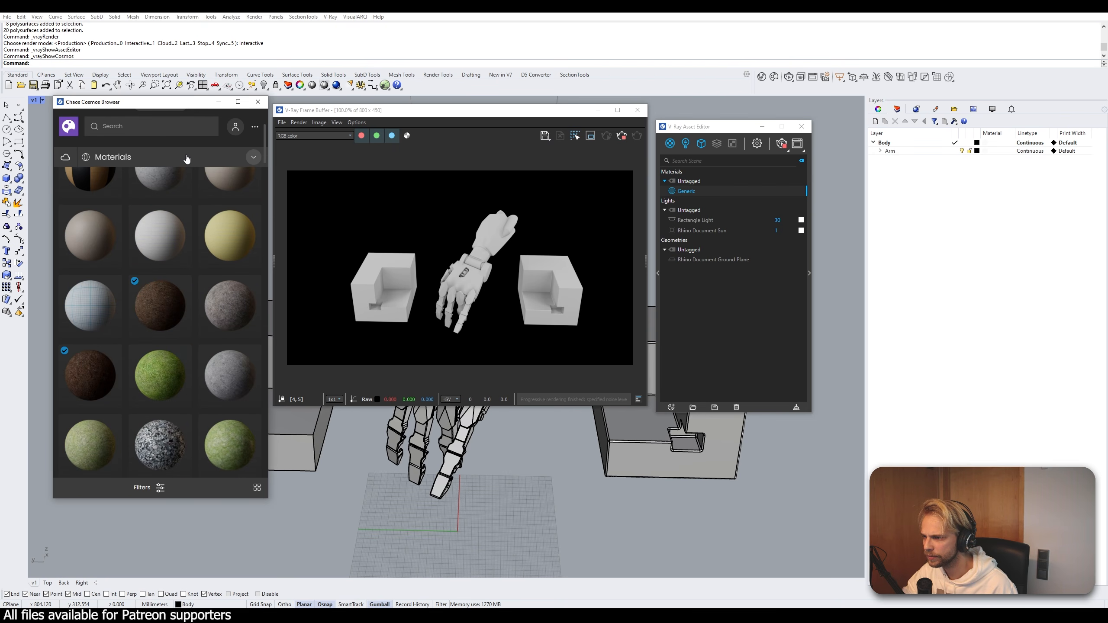
click(238, 102)
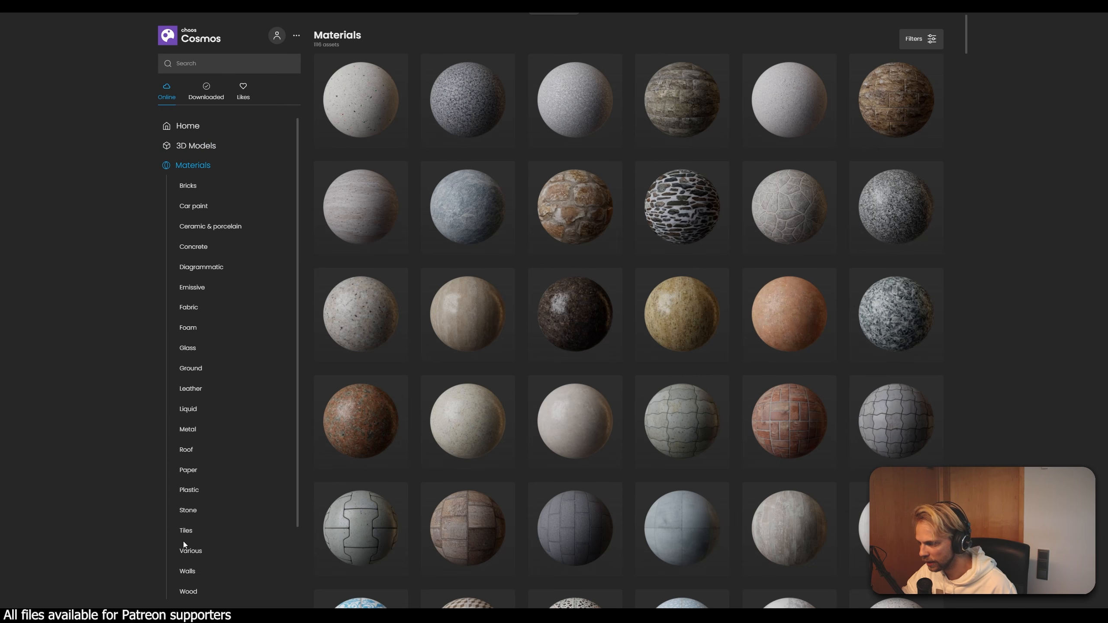
- Import Metal Scratched 26-08 100cm from the Metal category into the scene and restore the browser to a small window
click(190, 429)
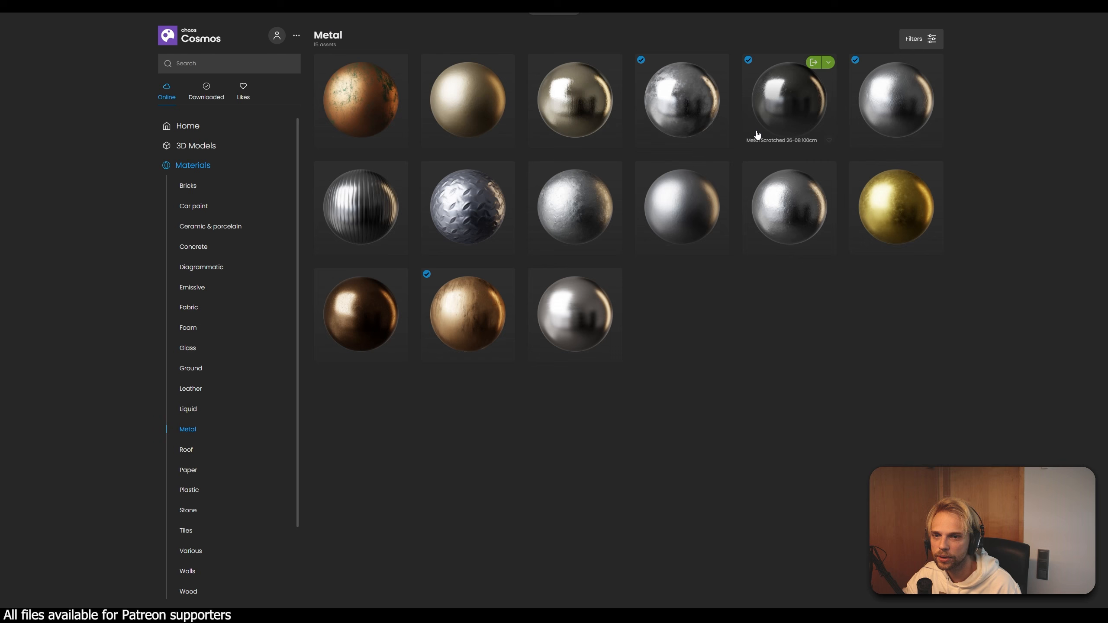
click(812, 64)
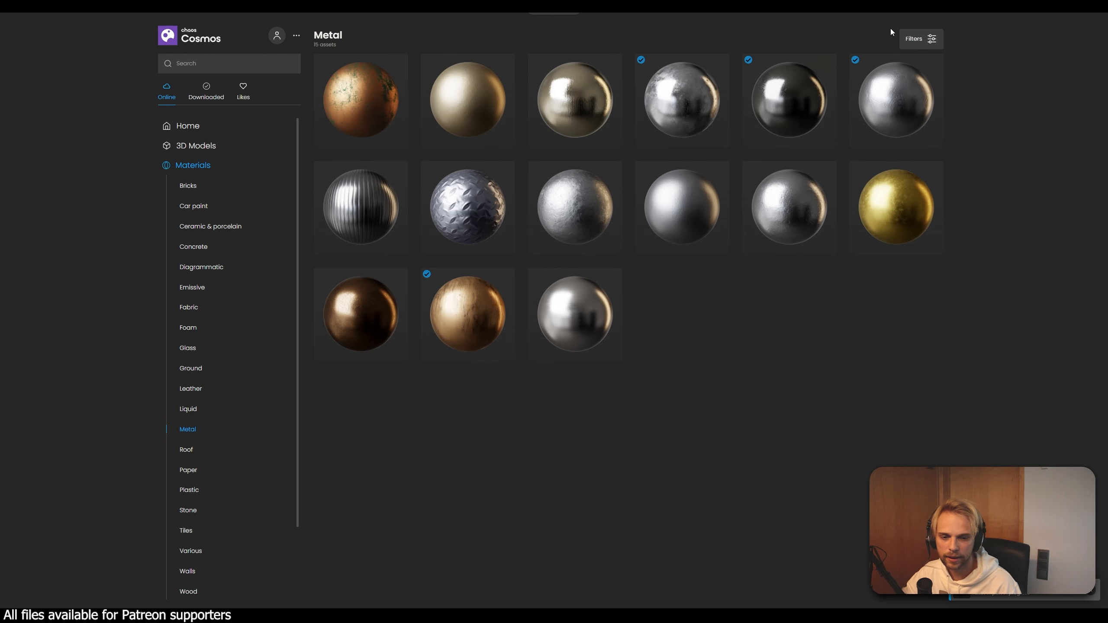
drag(781, 6, 147, 96)
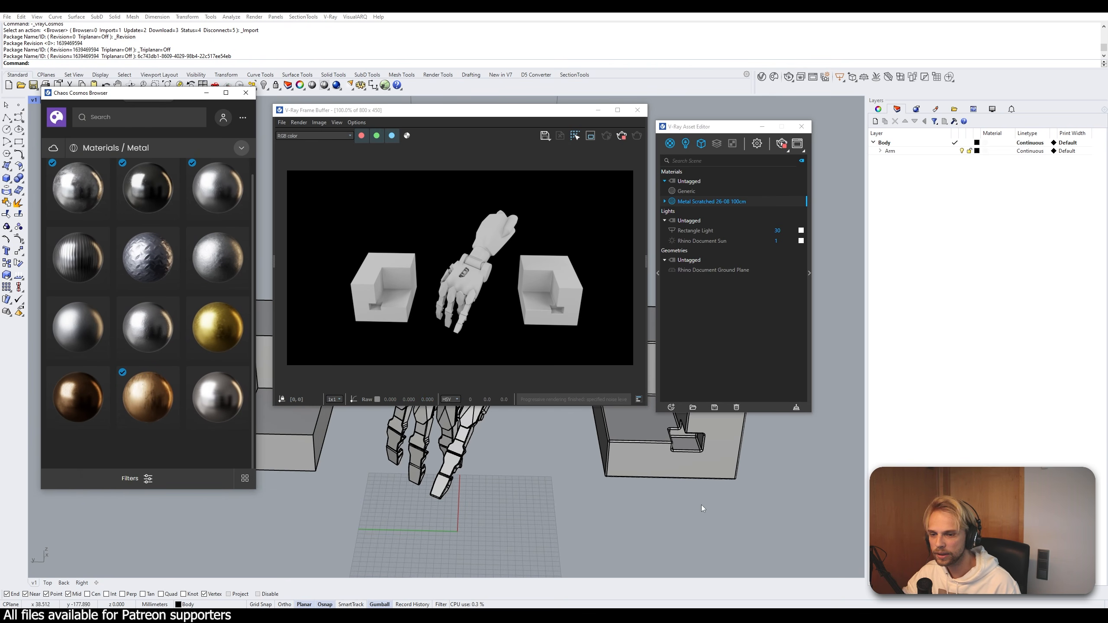
- Select the hand and both test blocks, apply the Metal Scratched 26-08 100cm material to them and close the Cosmos browser
drag(709, 522, 389, 452)
right_click(691, 202)
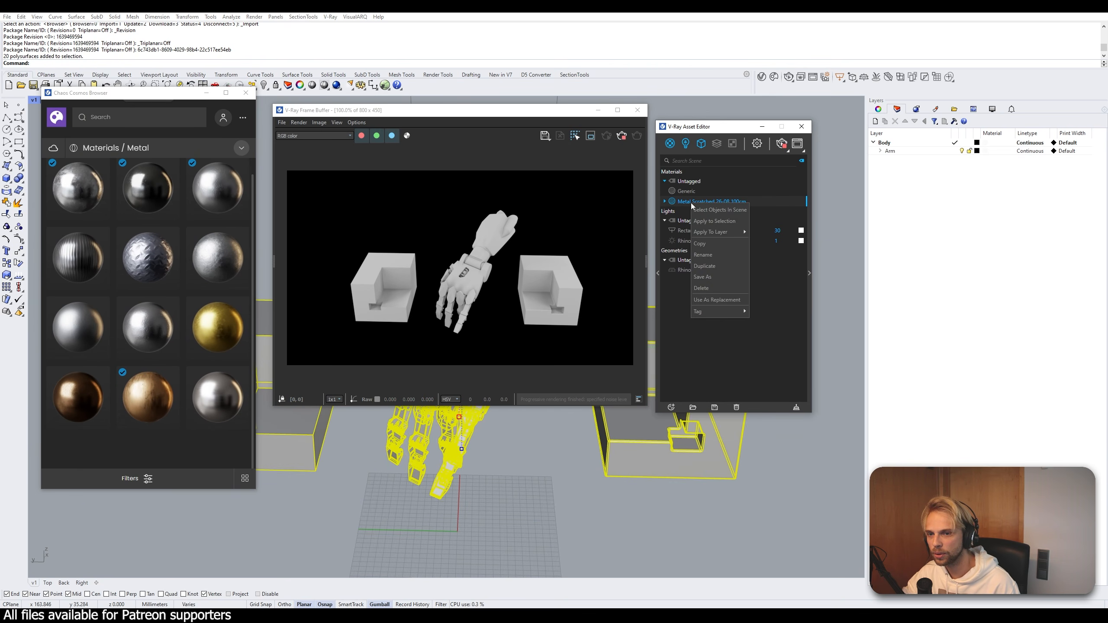
click(708, 221)
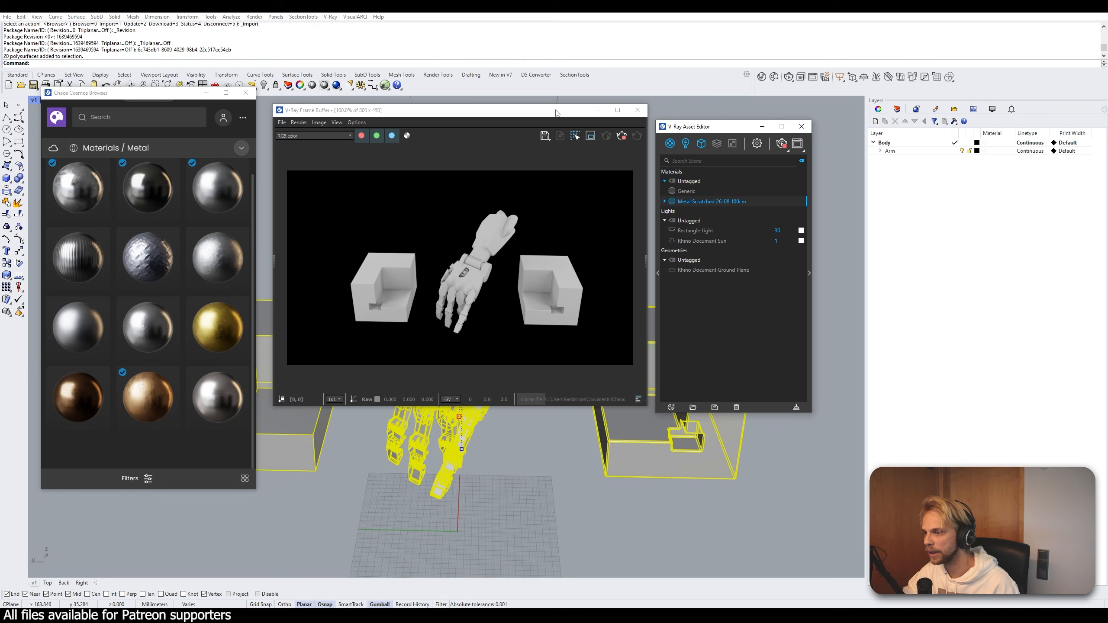
click(245, 93)
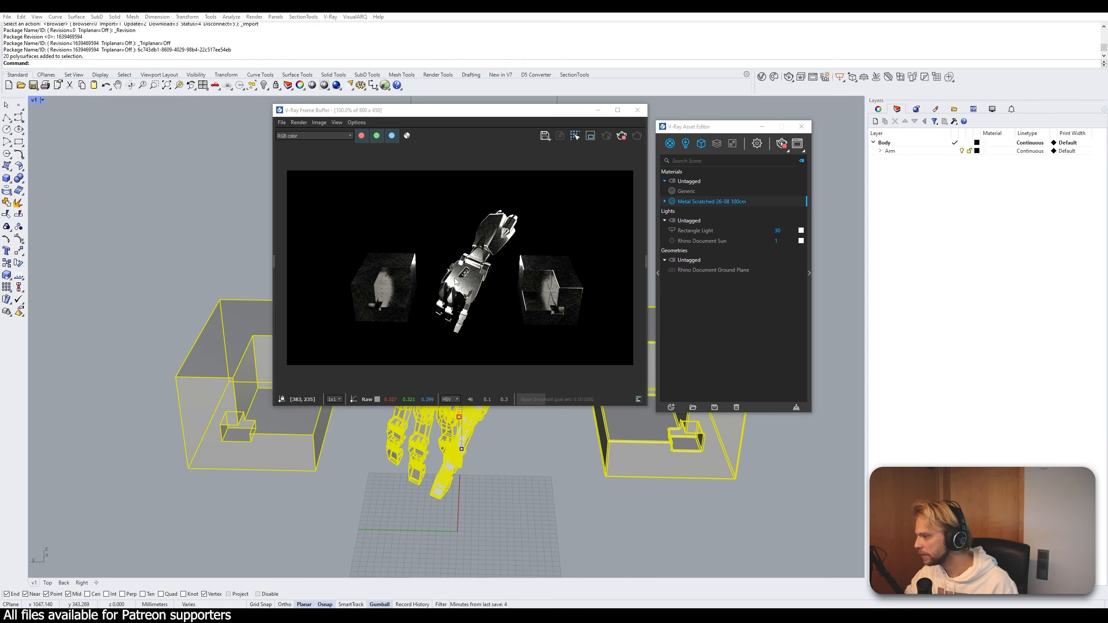
- Examine the scratched metal on the robotic hand in the interactive render from several distances and angles
scroll(462, 291, up, 2)
scroll(462, 291, down, 2)
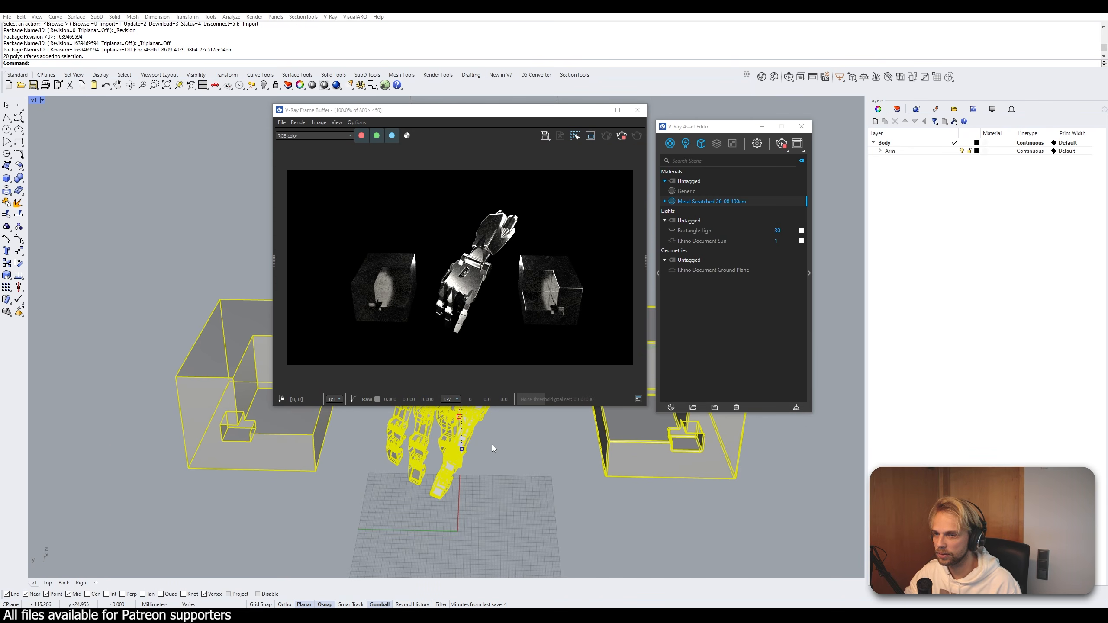
scroll(480, 450, up, 2)
scroll(479, 451, up, 2)
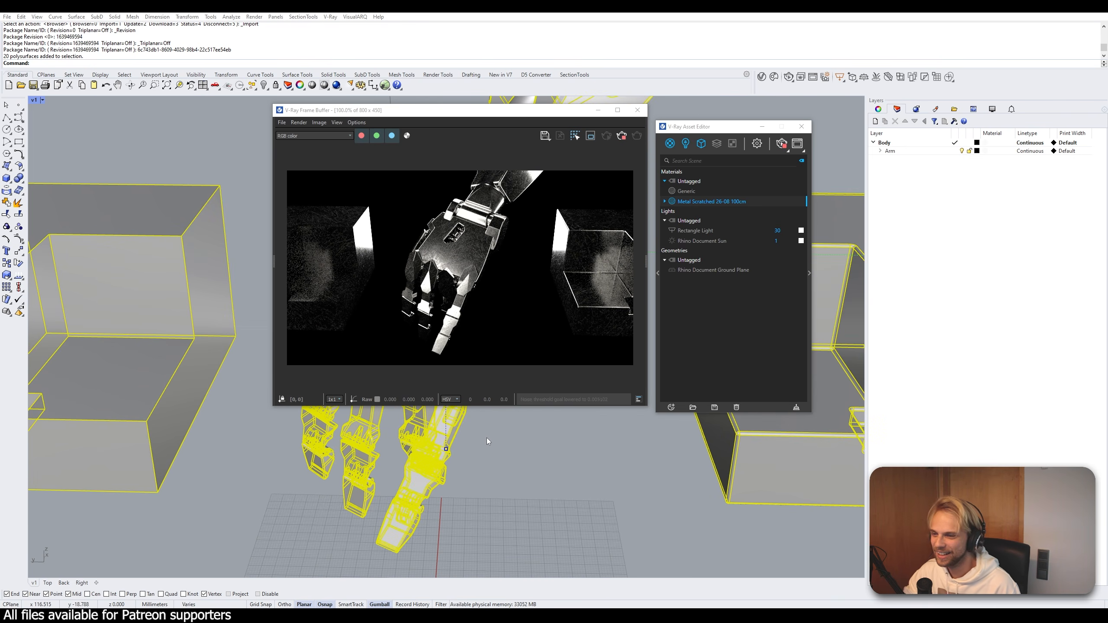
scroll(478, 445, down, 2)
scroll(477, 444, up, 5)
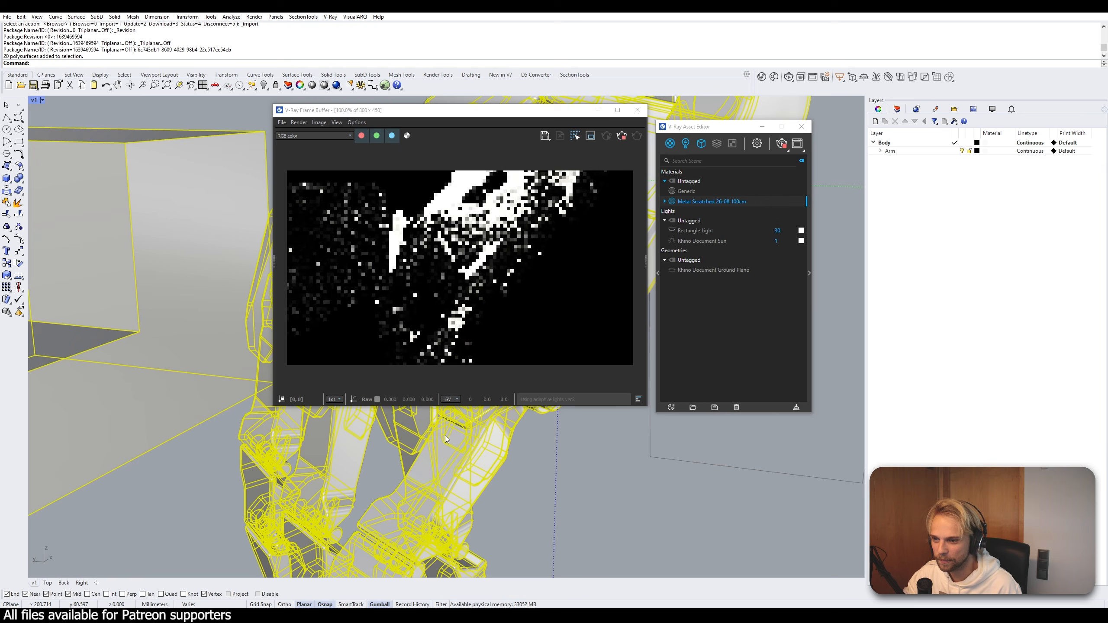
scroll(477, 240, up, 1)
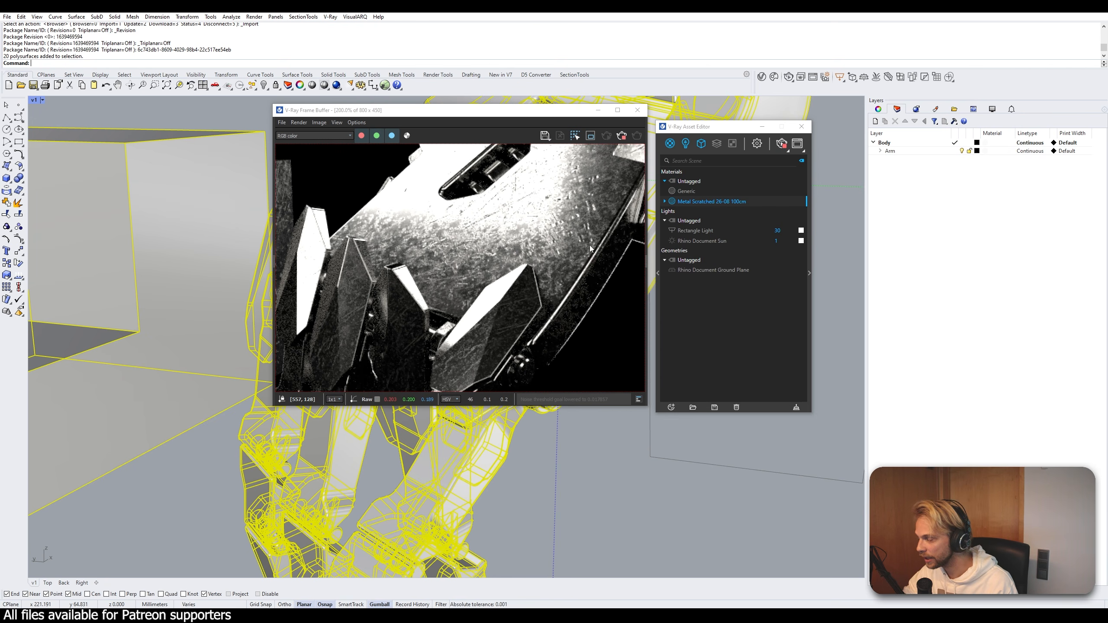
scroll(514, 530, down, 6)
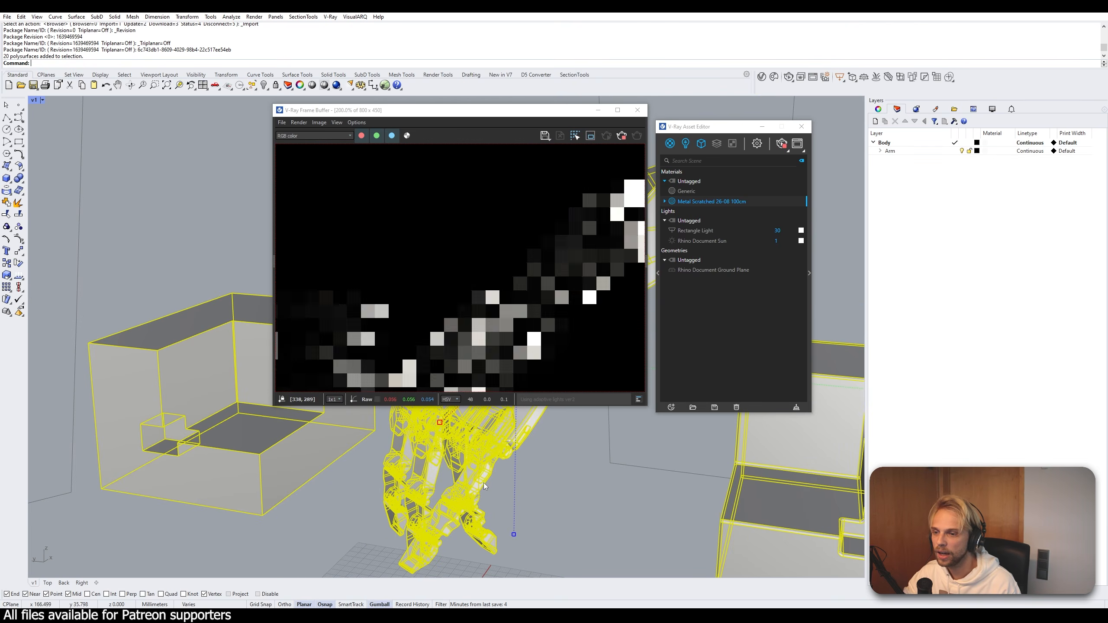
click(561, 525)
right_drag(560, 525, 510, 470)
scroll(510, 470, up, 6)
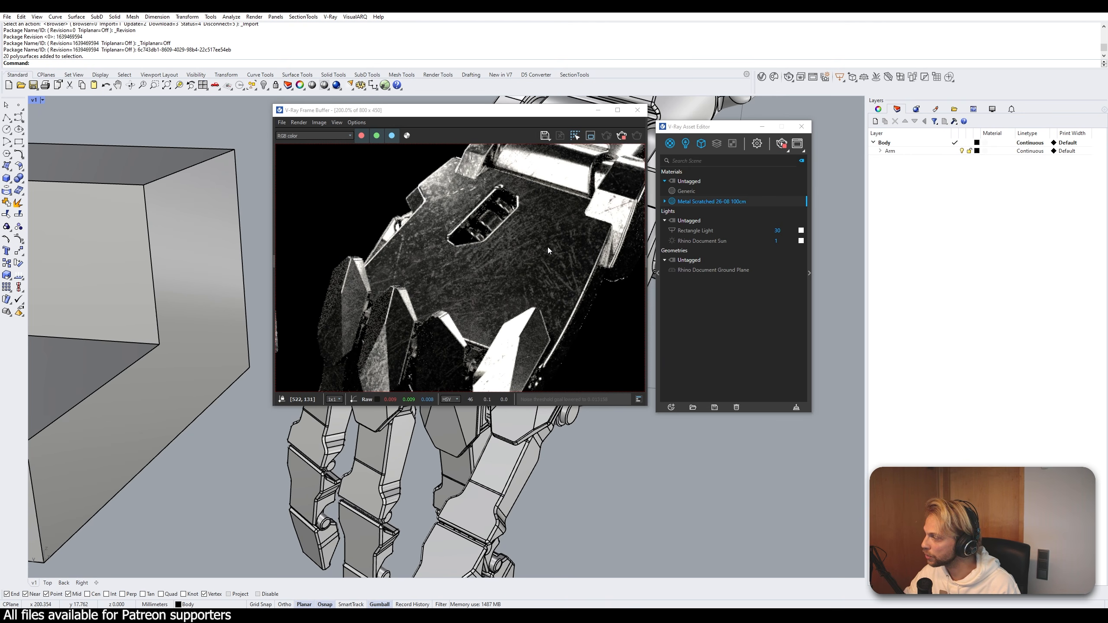
- Expand the scratched metal's settings, inspect its diffuse bitmap and make the Asset Editor taller before returning to the material
click(809, 274)
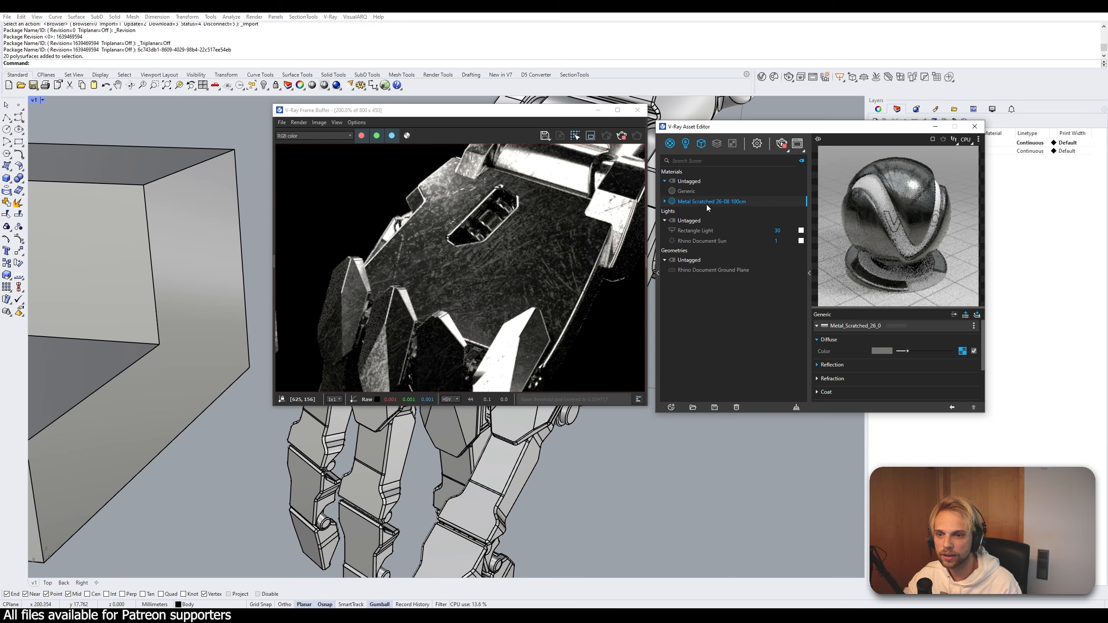
click(963, 352)
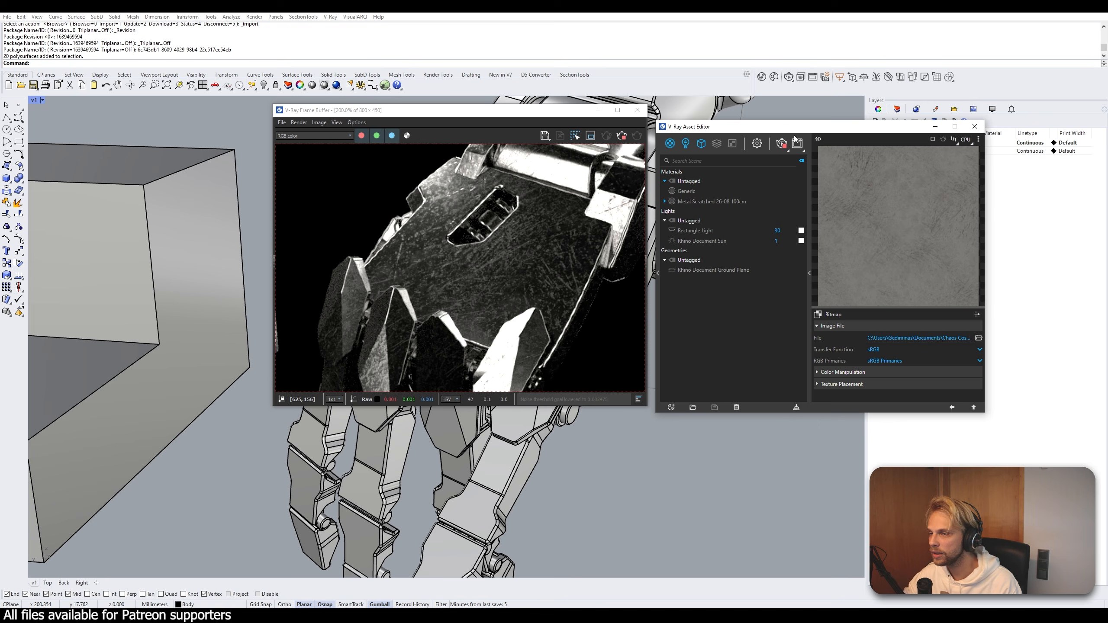
drag(784, 126, 767, 65)
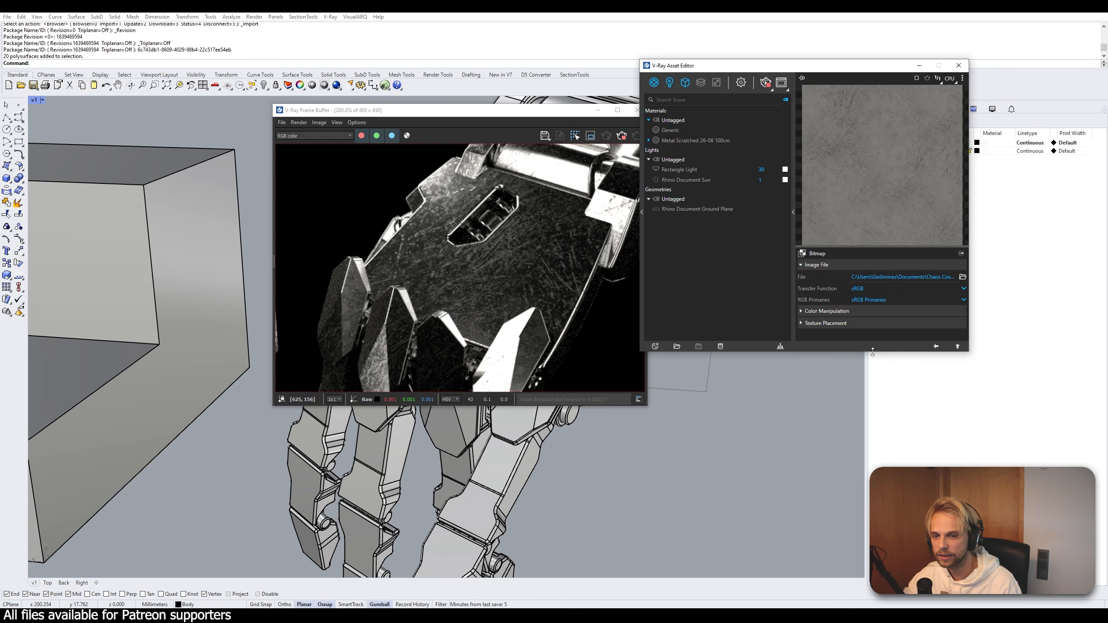
drag(872, 352, 873, 505)
click(942, 500)
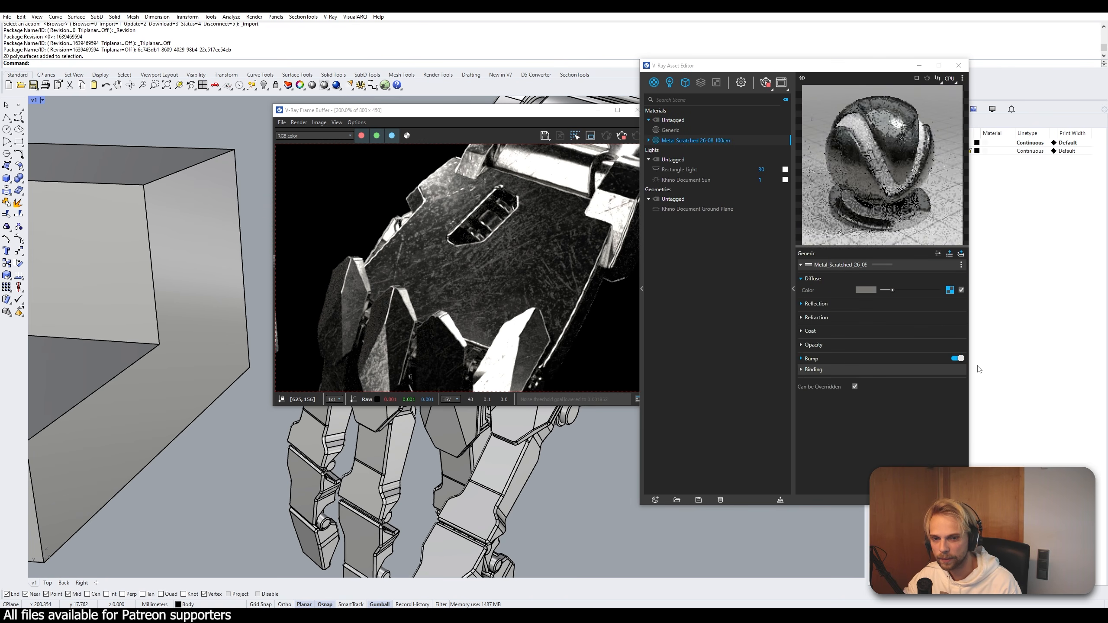
- Wrap the scratched metal's diffuse color texture in a Tri-Planar texture
right_click(949, 290)
mouse_move(934, 331)
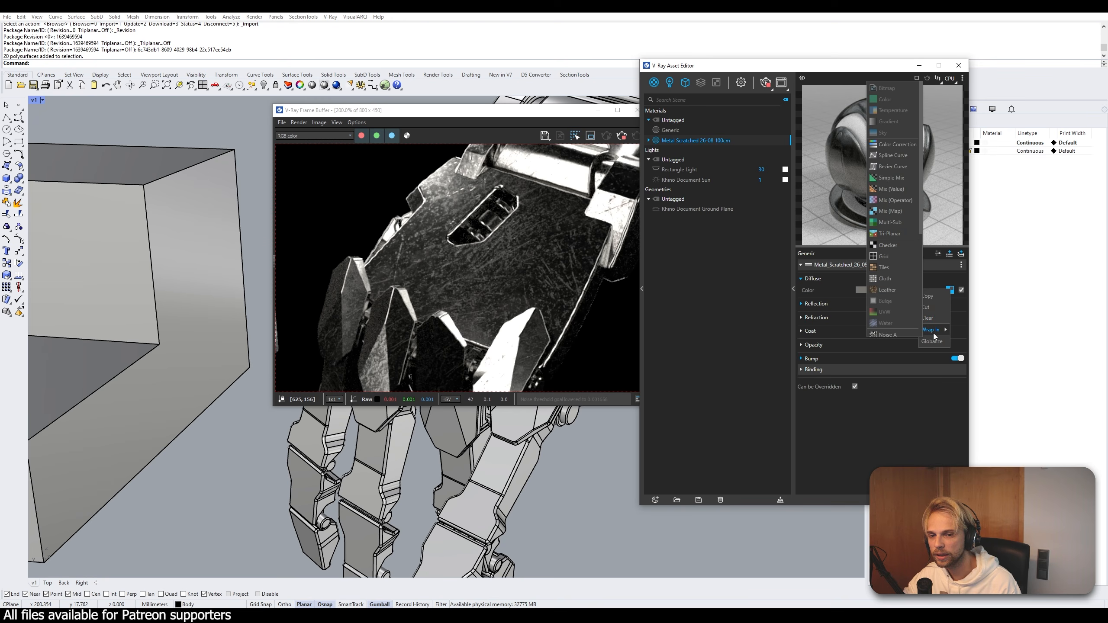
click(890, 235)
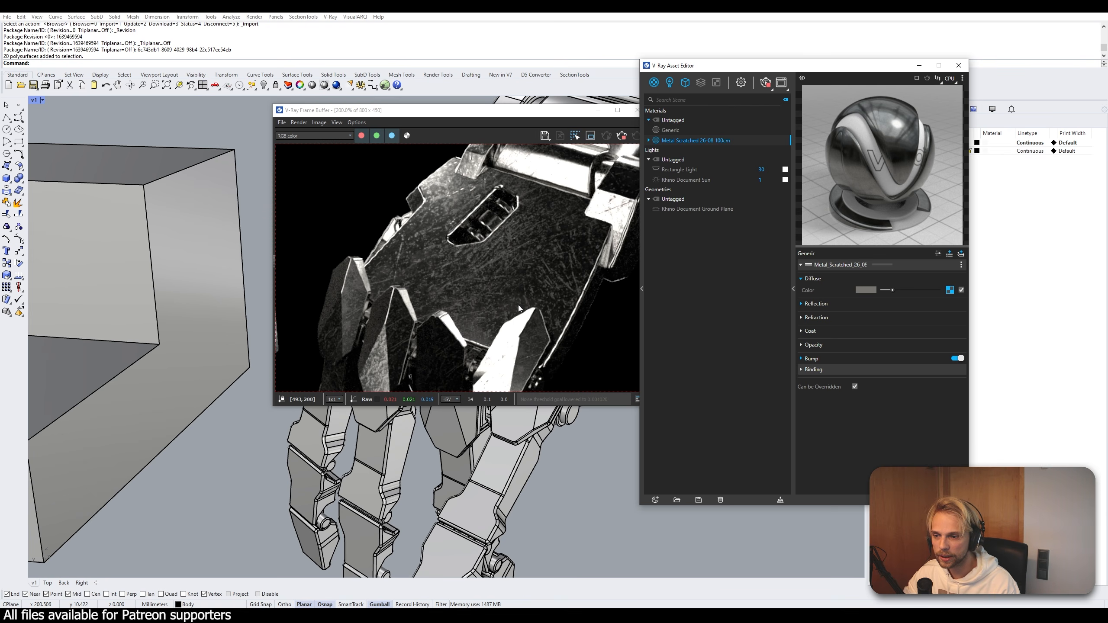
- Examine how the scratched metal renders on both test blocks and the hand
scroll(517, 305, down, 1)
shift+right_drag(223, 396, 572, 467)
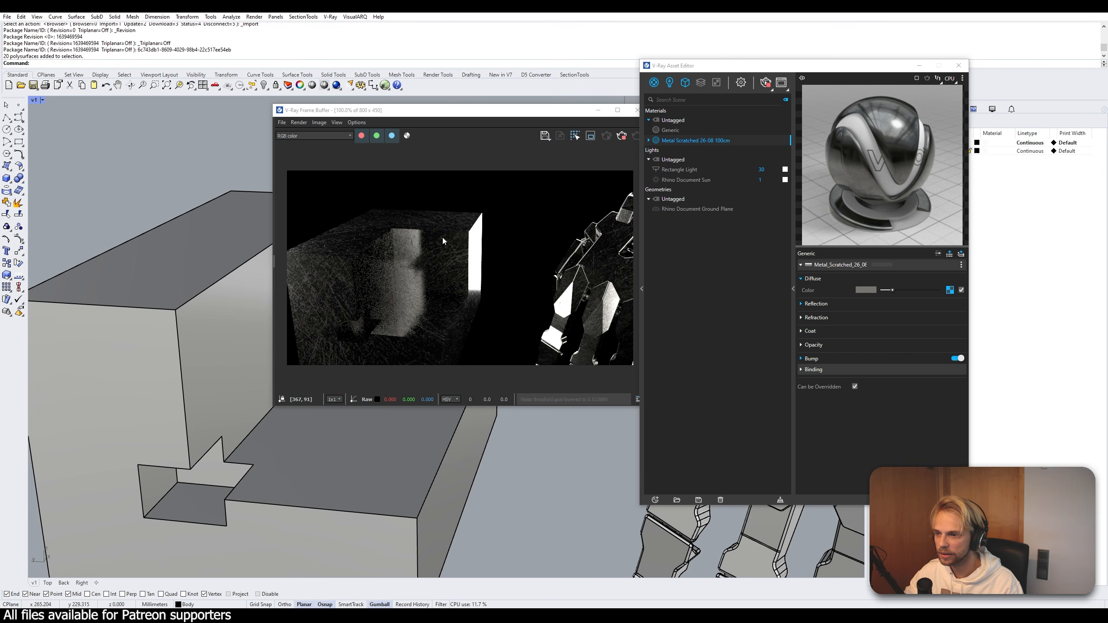
scroll(511, 434, down, 2)
right_drag(512, 435, 415, 452)
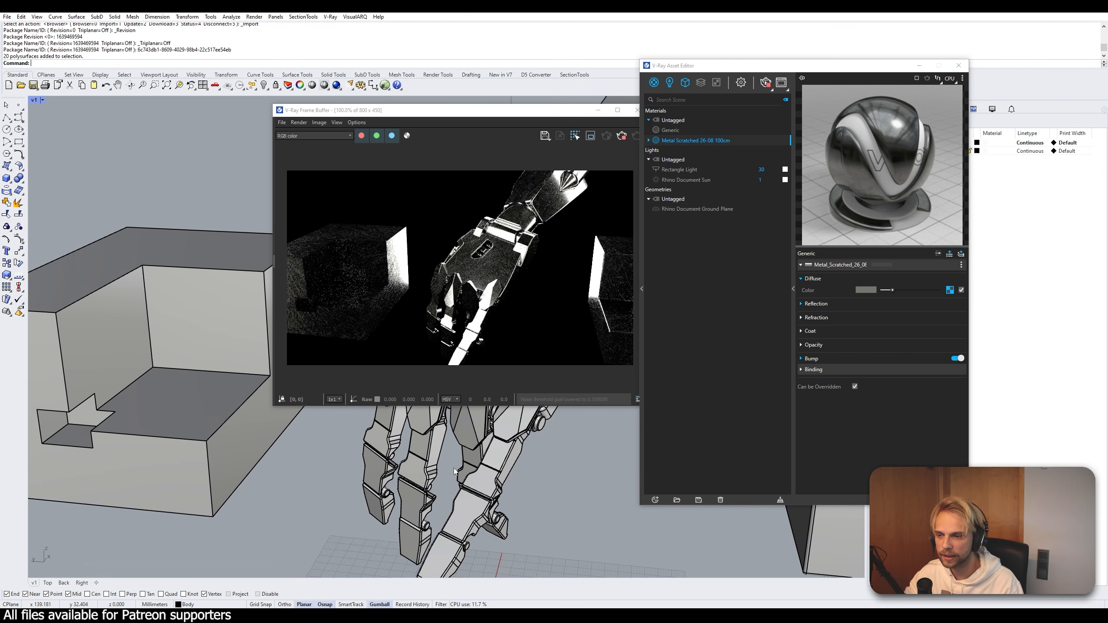
shift+right_drag(479, 471, 187, 448)
scroll(506, 452, up, 7)
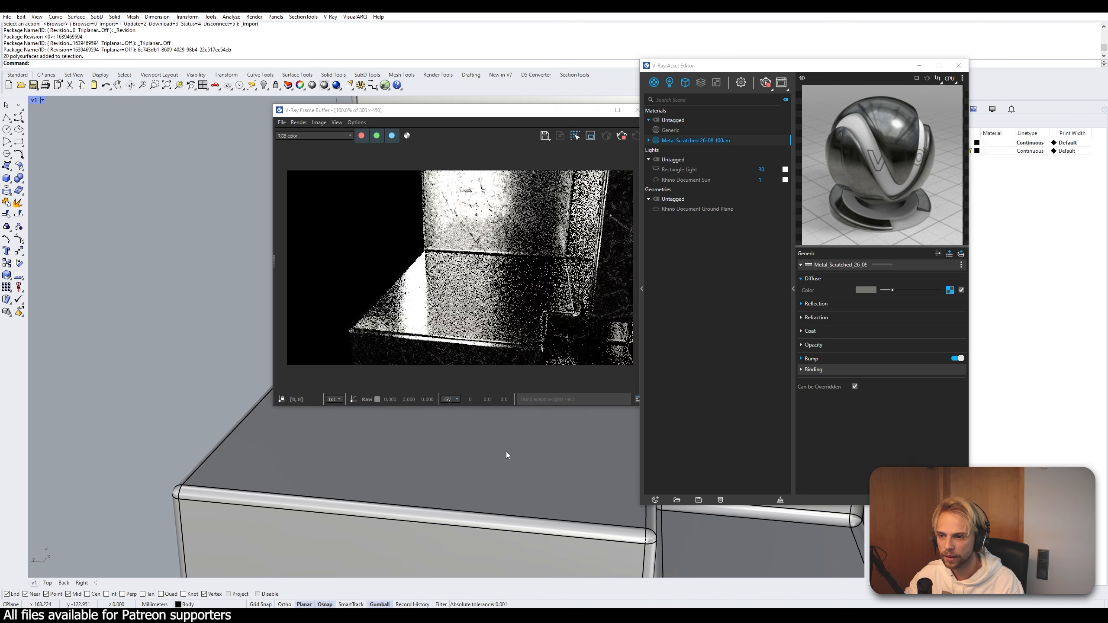
scroll(506, 452, down, 7)
shift+right_drag(261, 456, 310, 446)
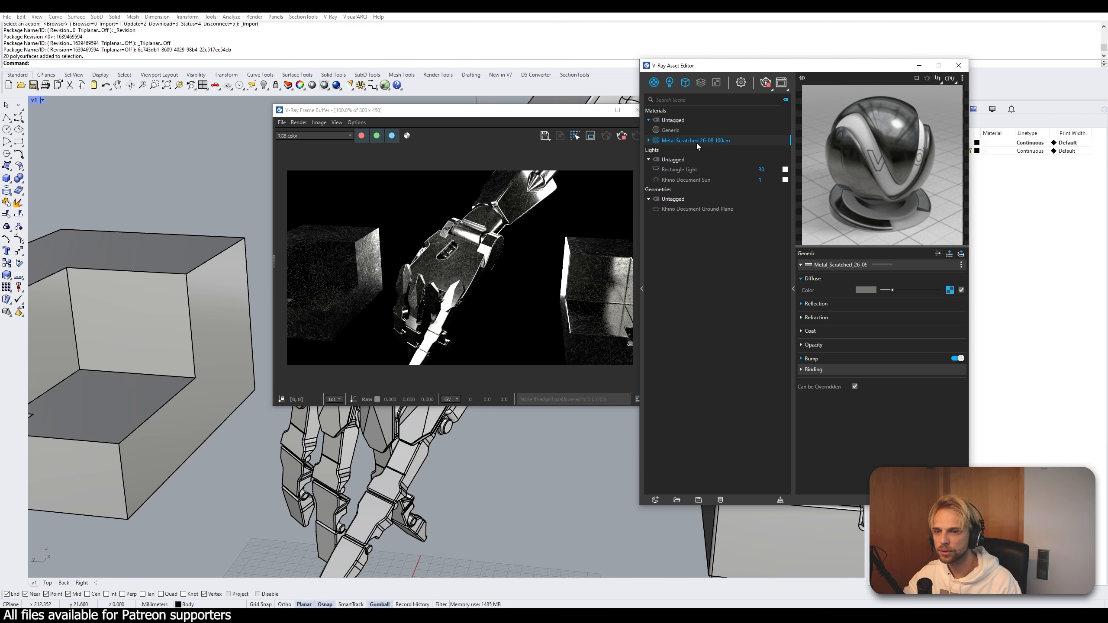
- Rename the scratched metal material to "Tutorial"
double_click(685, 141)
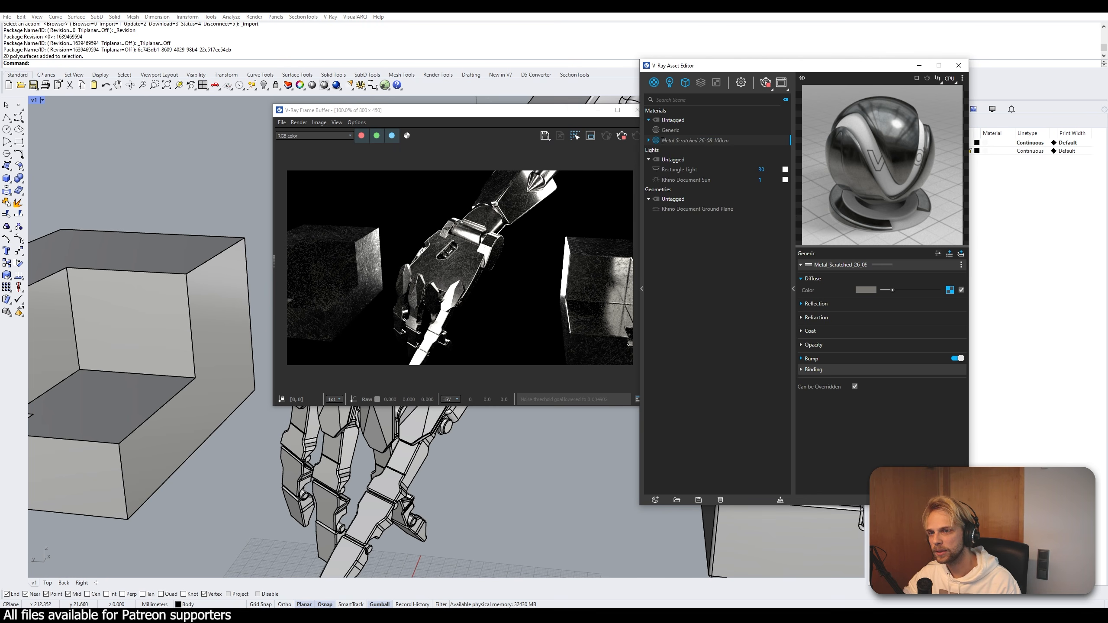
drag(663, 141, 774, 155)
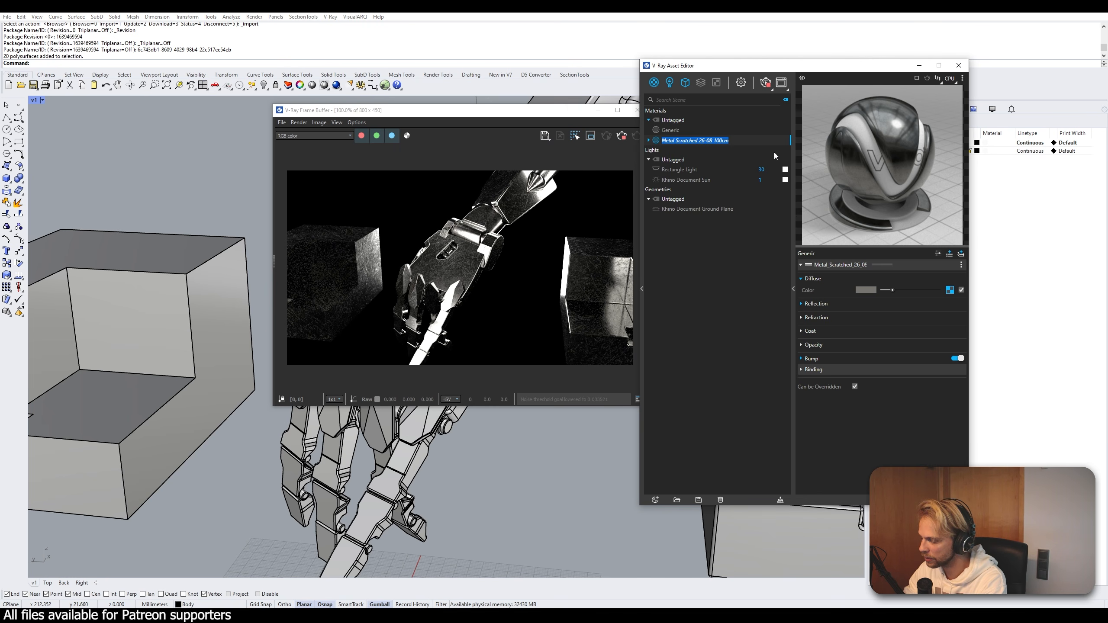
text(T)
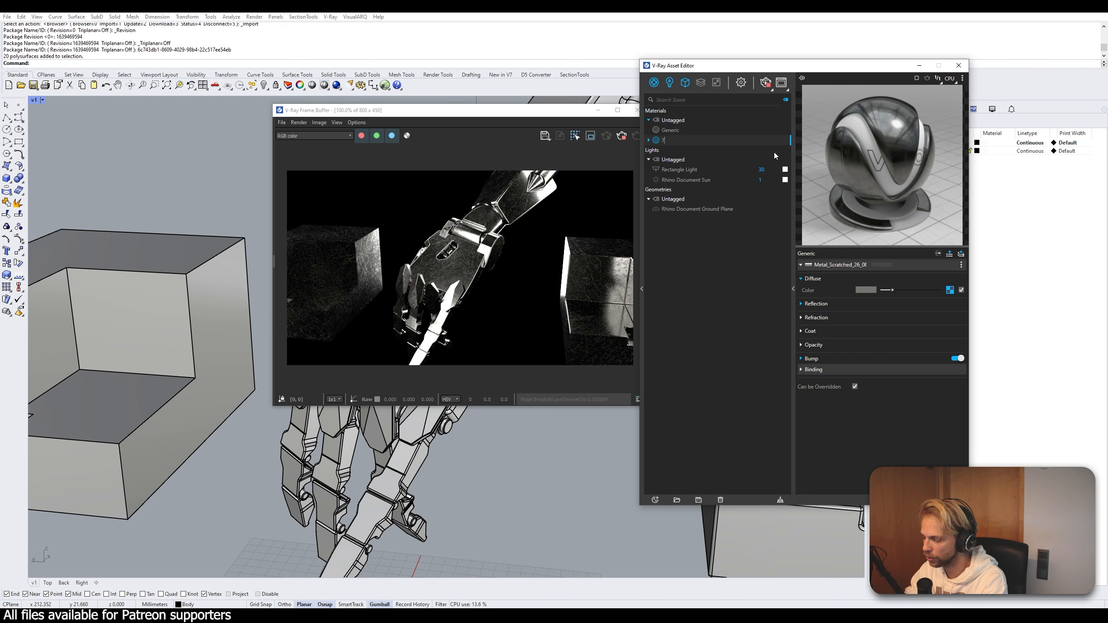
text(utorial Mate)
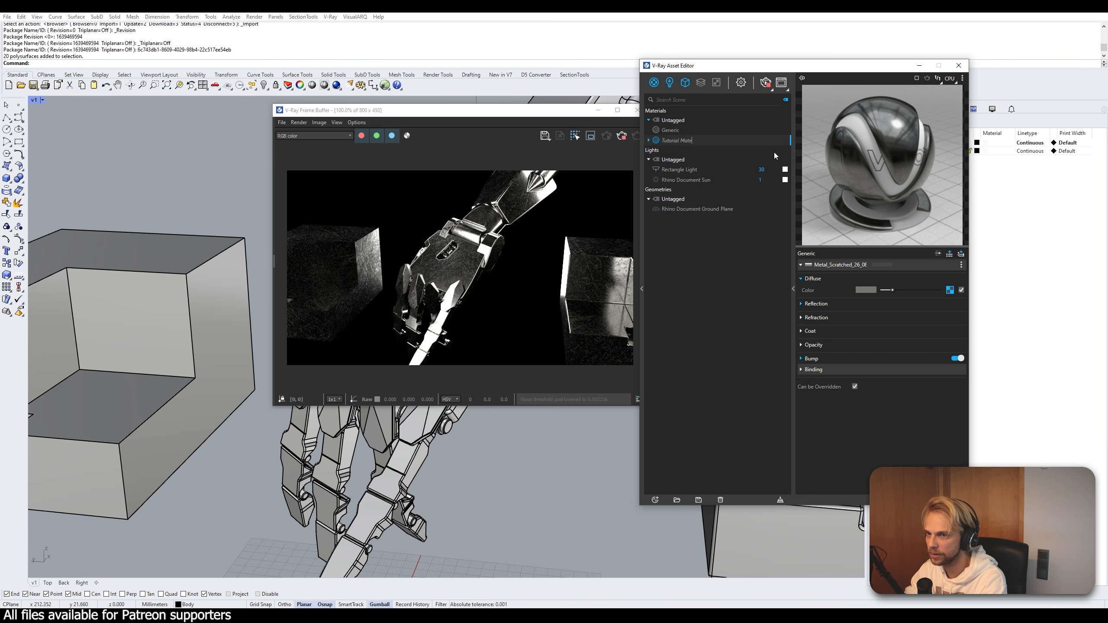
text(ria)
key(BackSpace)
key(BackSpace)
key(BackSpace)
key(BackSpace)
key(BackSpace)
key(BackSpace)
key(BackSpace)
key(BackSpace)
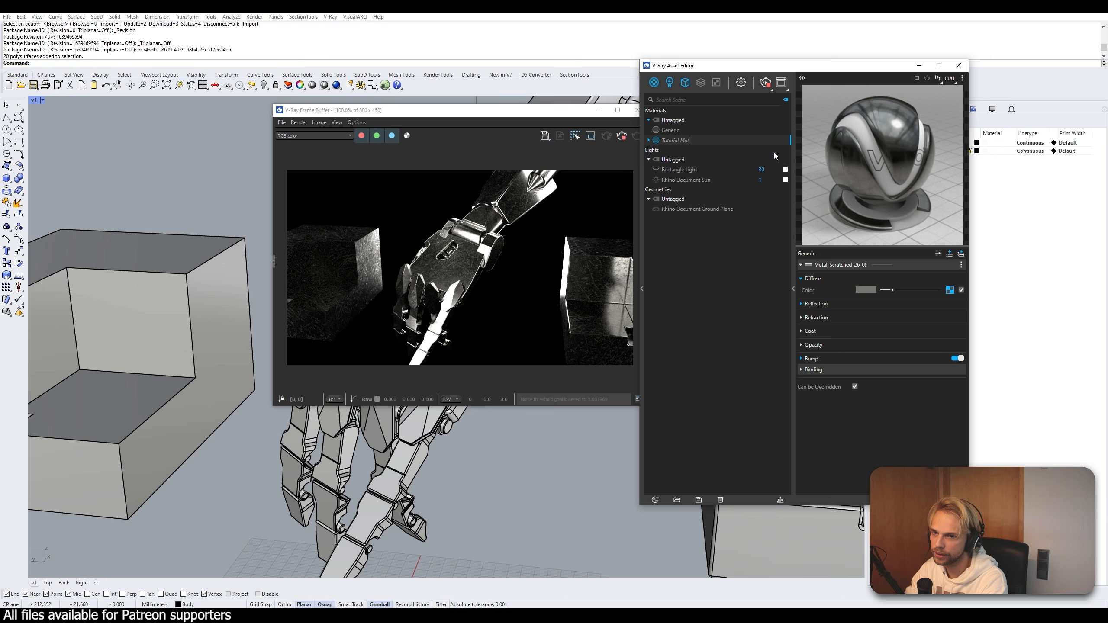
key(Return)
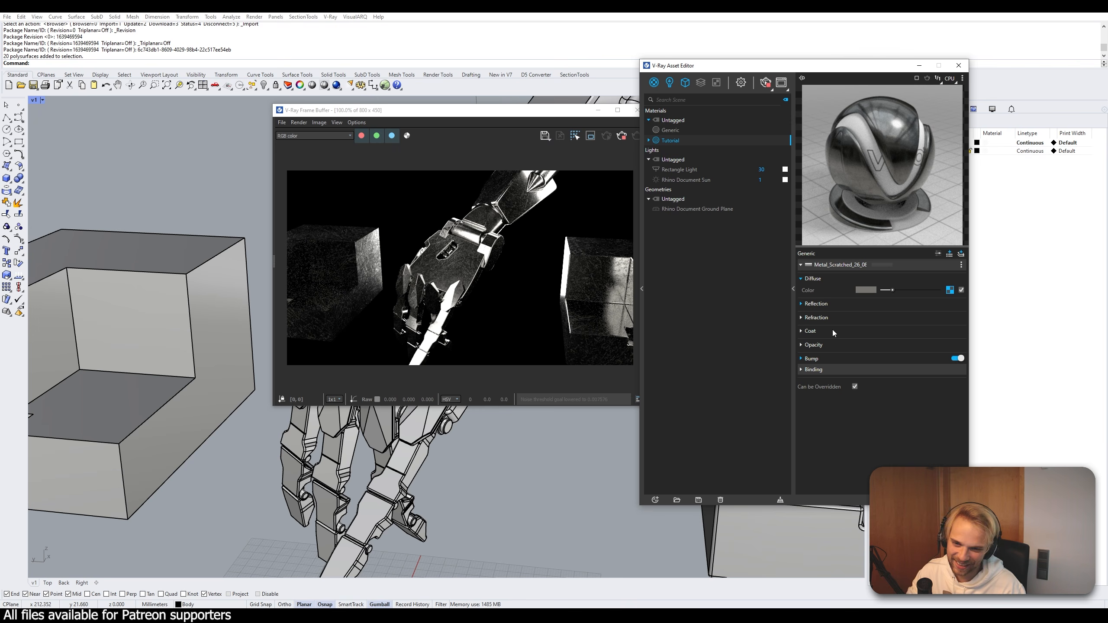
- Collapse the Metal_Scratched layer's settings in the Tutorial material
click(831, 265)
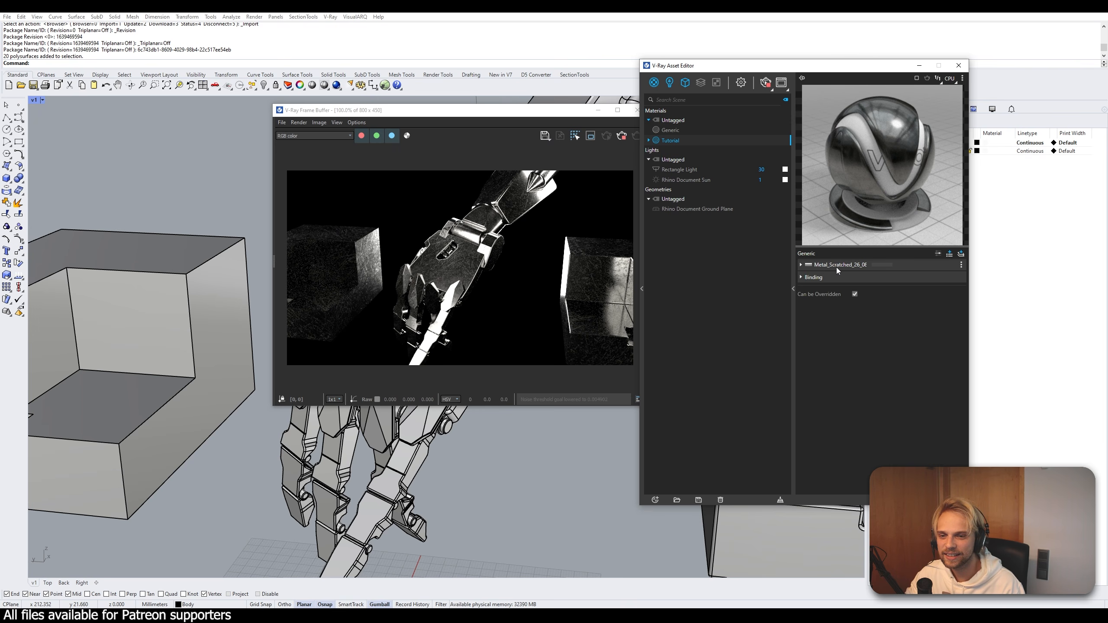
click(836, 265)
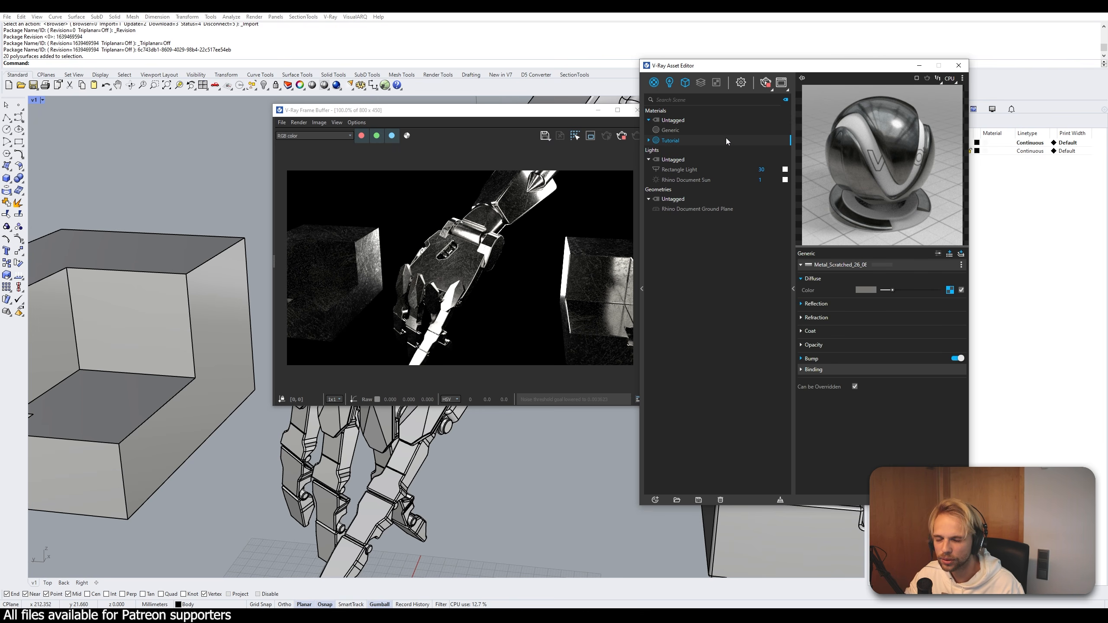
click(824, 264)
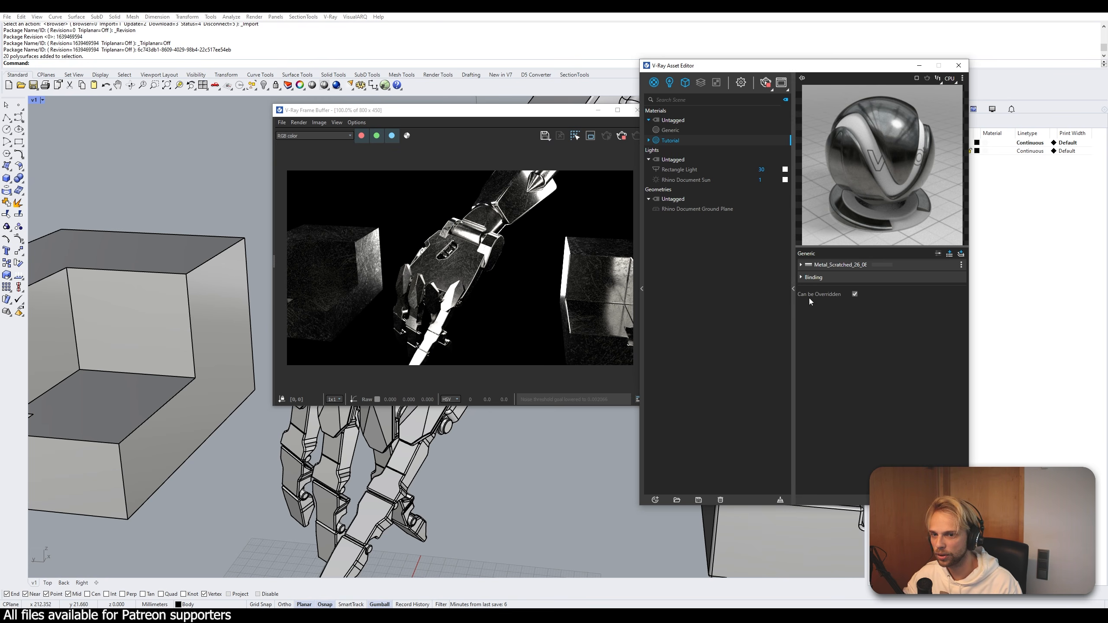
- Add a VRay Mtl layer above the Metal_Scratched layer in the Tutorial material
click(836, 265)
click(816, 265)
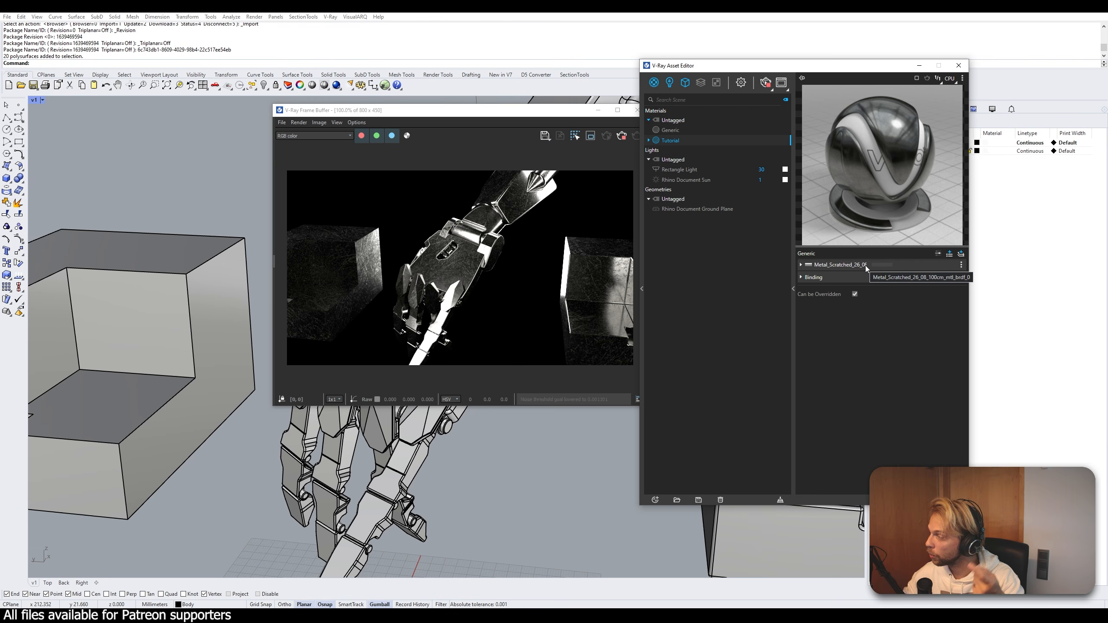
click(961, 254)
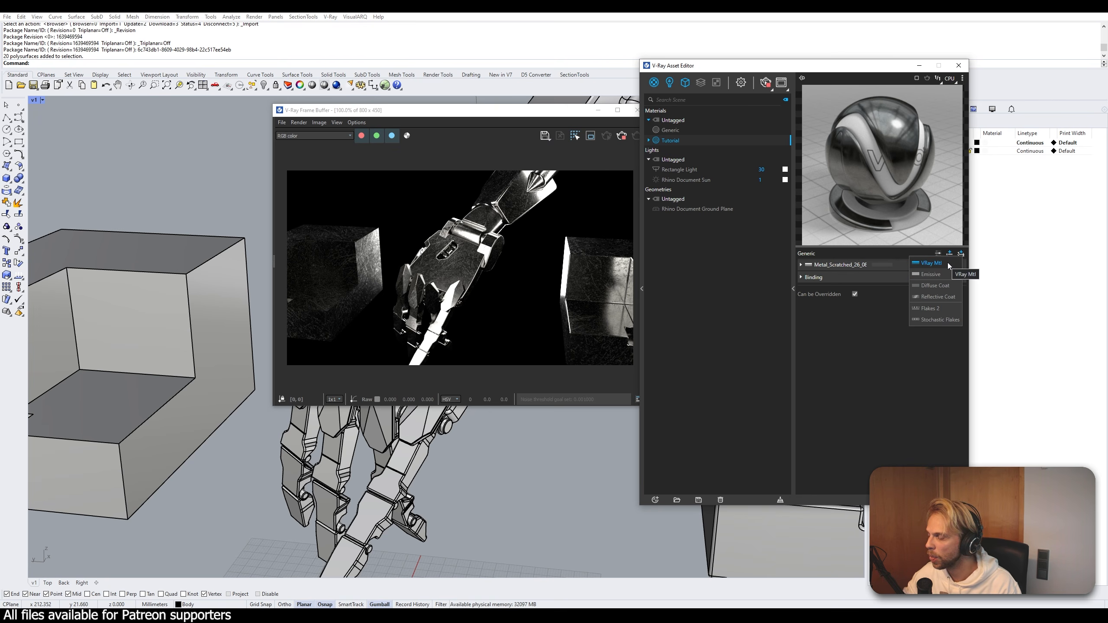
click(948, 263)
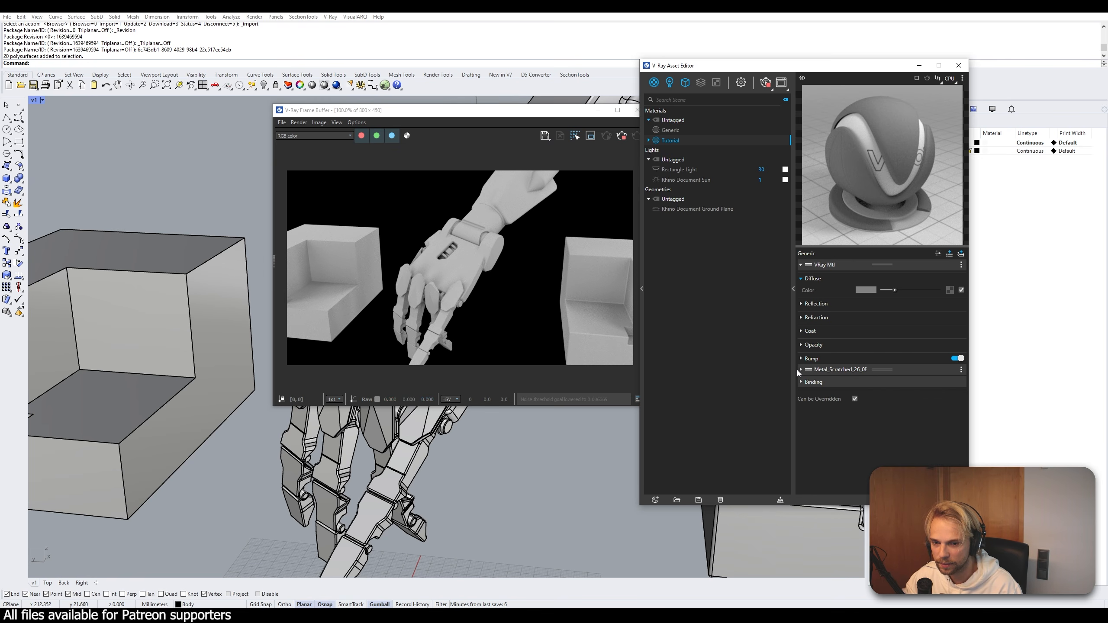
- Rename the new VRay Mtl layer to "Paint"
click(801, 264)
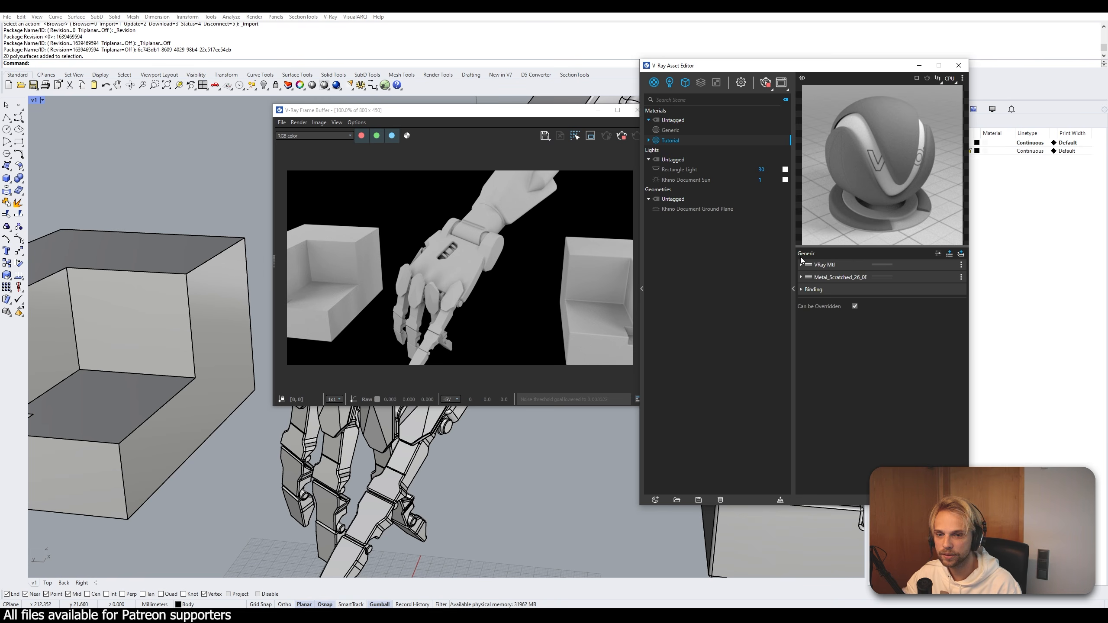
click(961, 266)
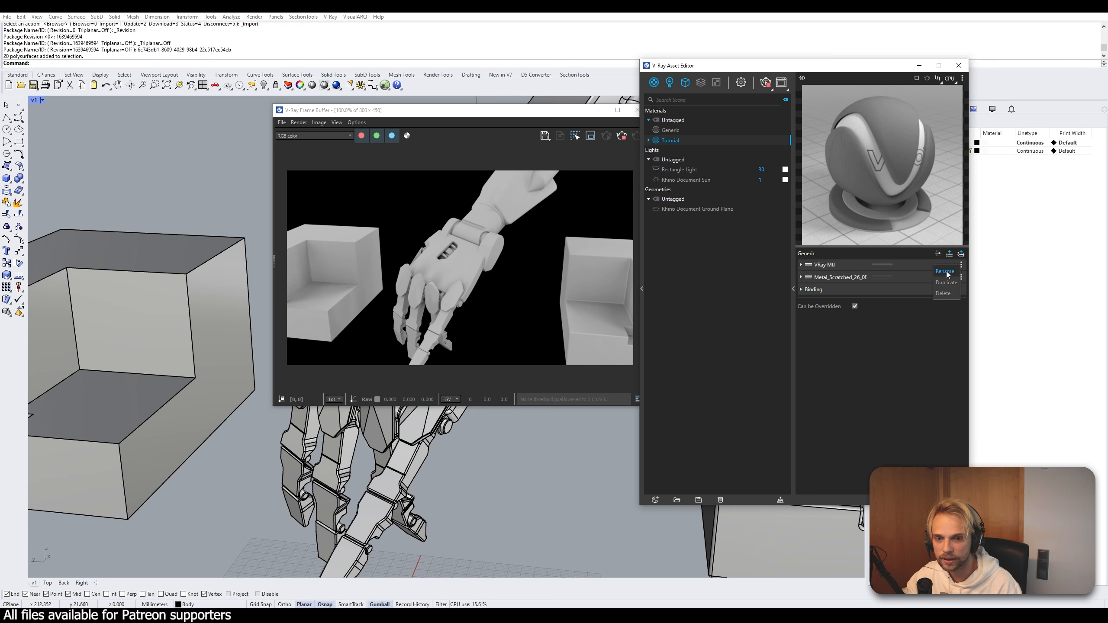
click(949, 272)
text(Paint)
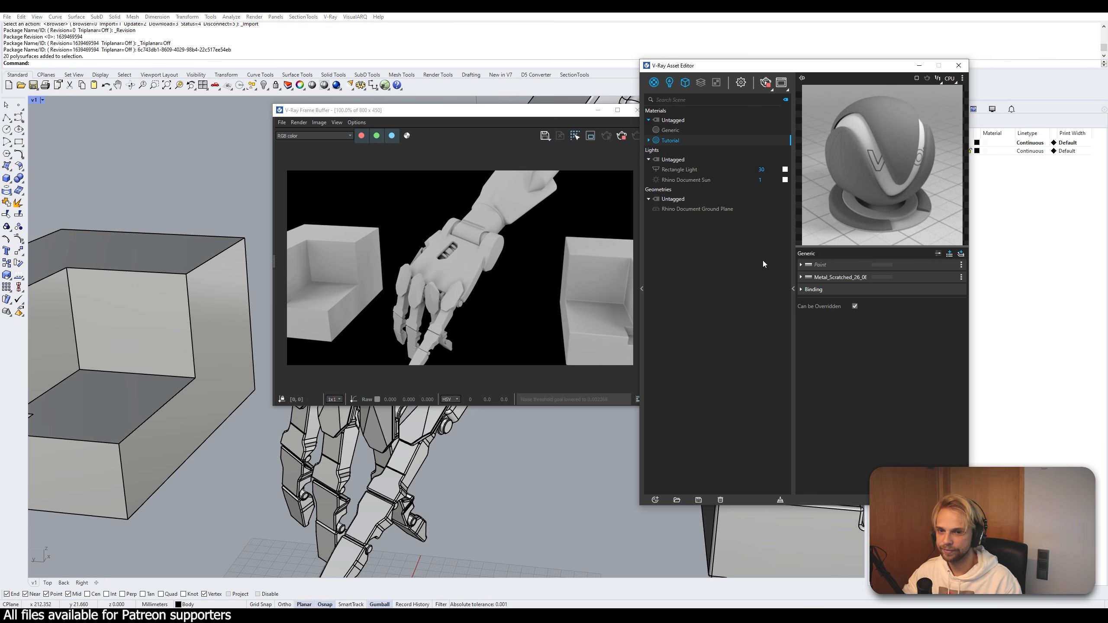
key(Return)
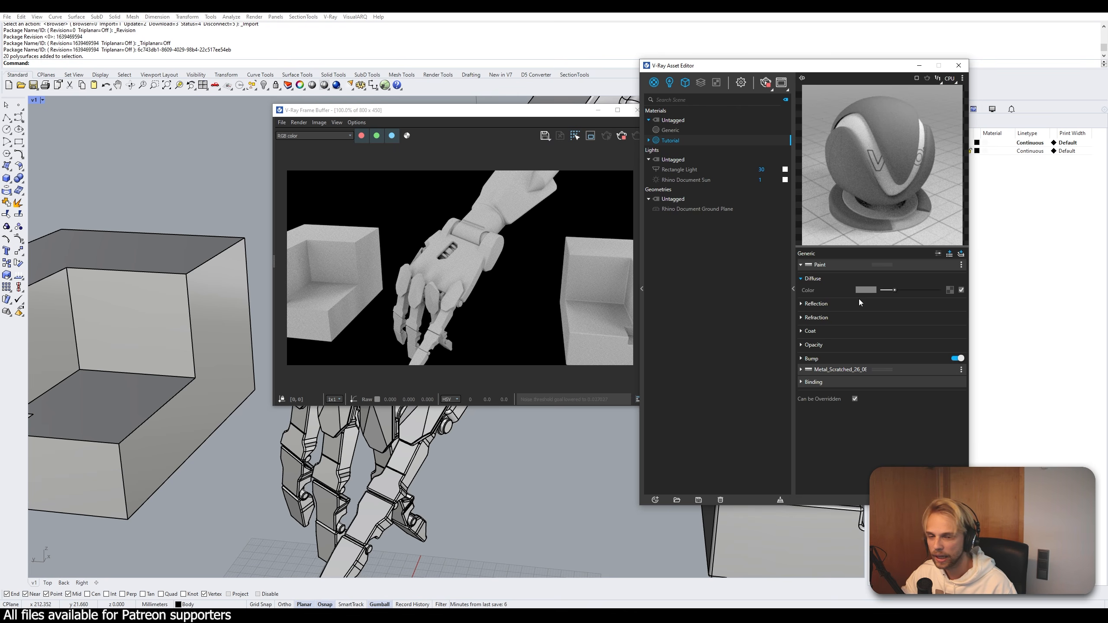
- Set the Paint layer's diffuse color to a saturated orange
click(876, 290)
mouse_move(541, 258)
mouse_down()
mouse_move(489, 263)
mouse_move(505, 257)
mouse_move(506, 297)
mouse_move(513, 269)
mouse_up()
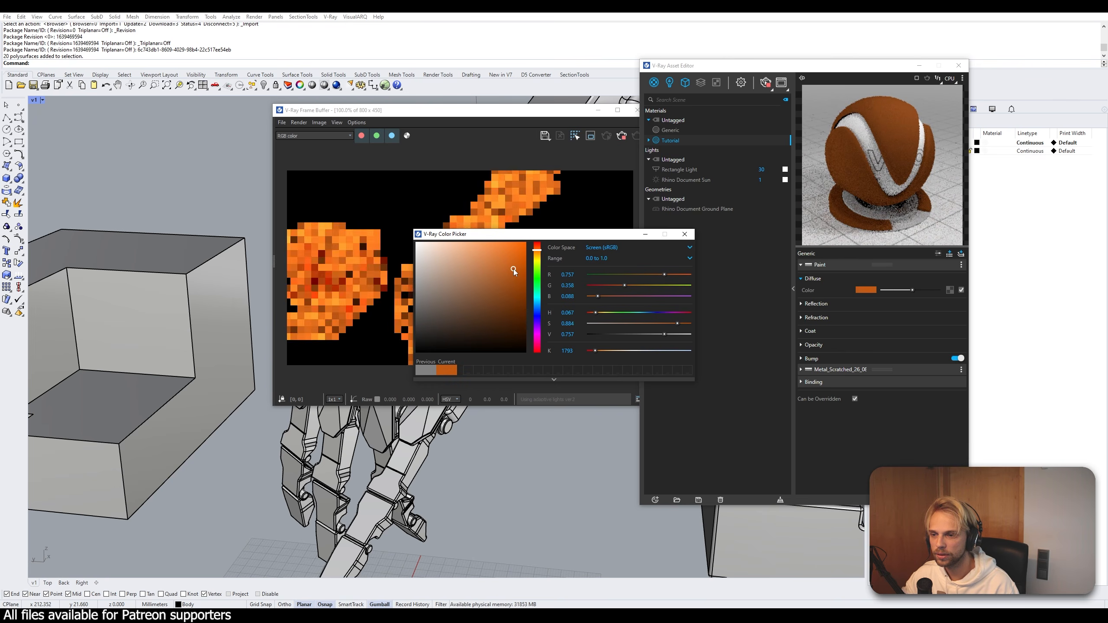
click(685, 234)
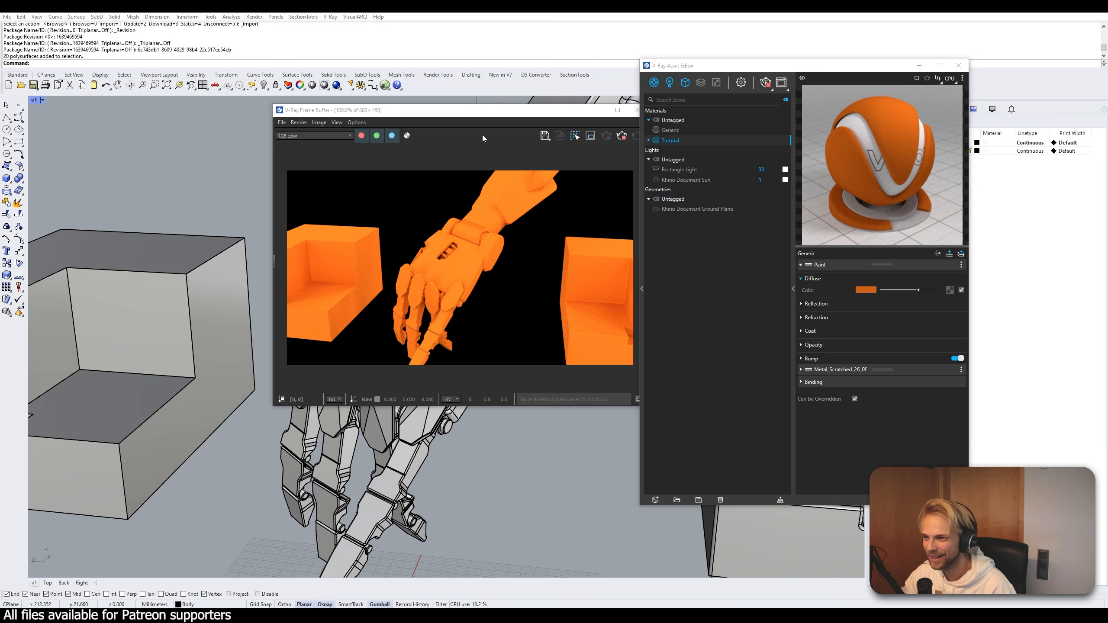
- Move the frame buffer off the test block, examine the orange paint on it up close, and collapse the Paint layer's settings
drag(506, 110, 374, 29)
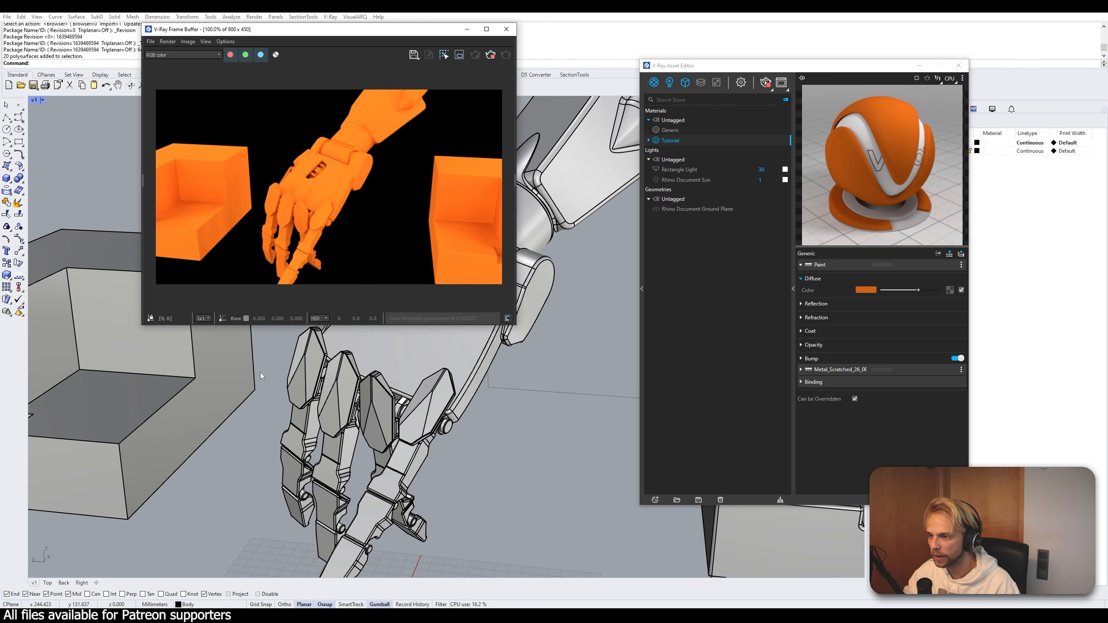
right_drag(223, 371, 255, 404)
scroll(186, 373, up, 5)
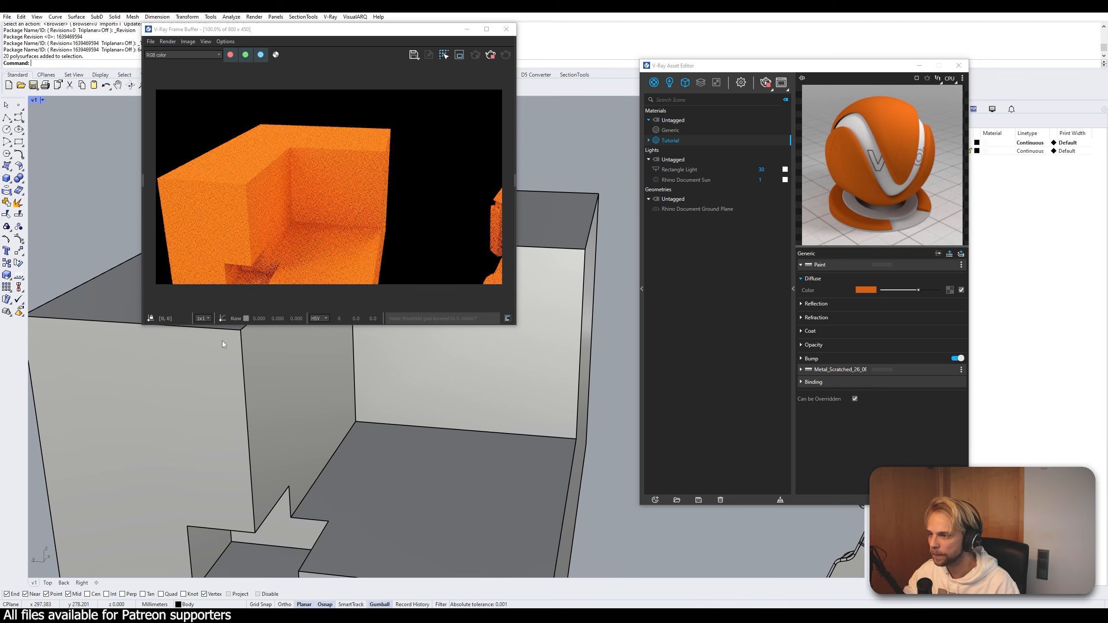
right_drag(221, 341, 230, 410)
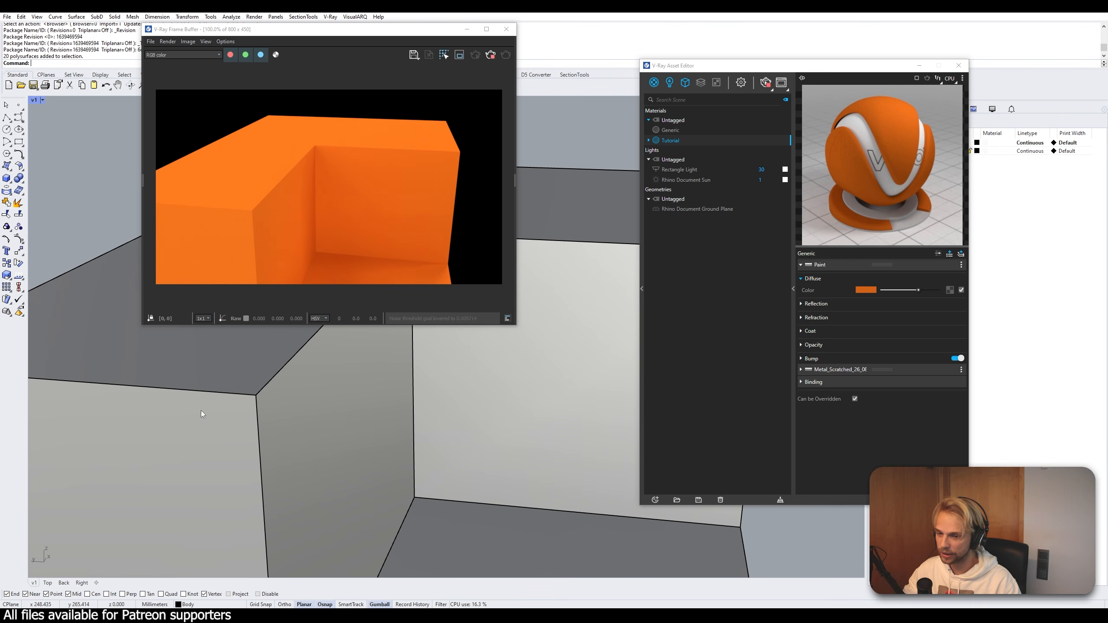
click(801, 265)
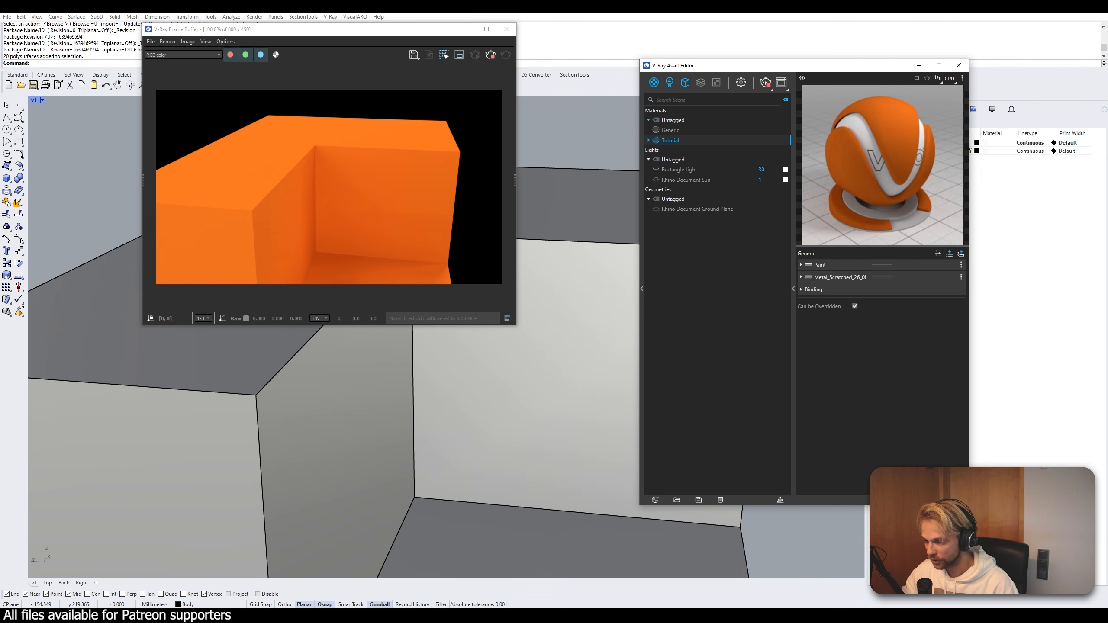
- Switch to the Photoshop layer sketch and handwrite "Downloaded" with a check mark below Metal
key(alt+Tab)
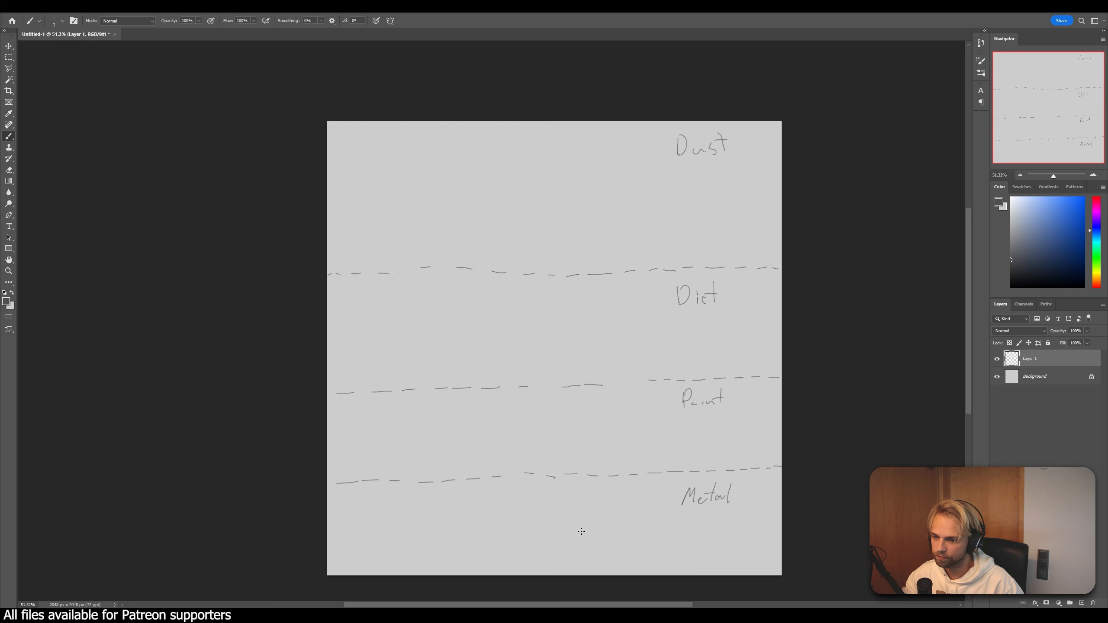
mouse_move(564, 515)
mouse_down()
mouse_move(583, 530)
mouse_move(642, 532)
mouse_move(661, 518)
mouse_move(663, 534)
mouse_move(681, 517)
mouse_move(743, 516)
mouse_up()
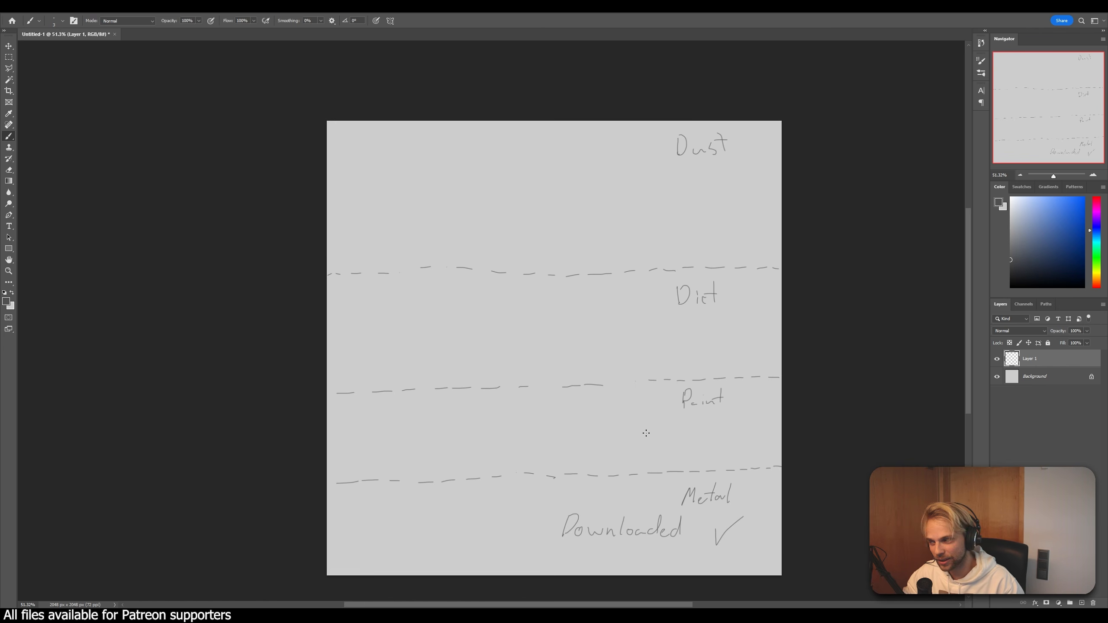
- Handwrite "Diffuse" beside the Paint label in the layer sketch
alt+scroll(640, 405, up, 5)
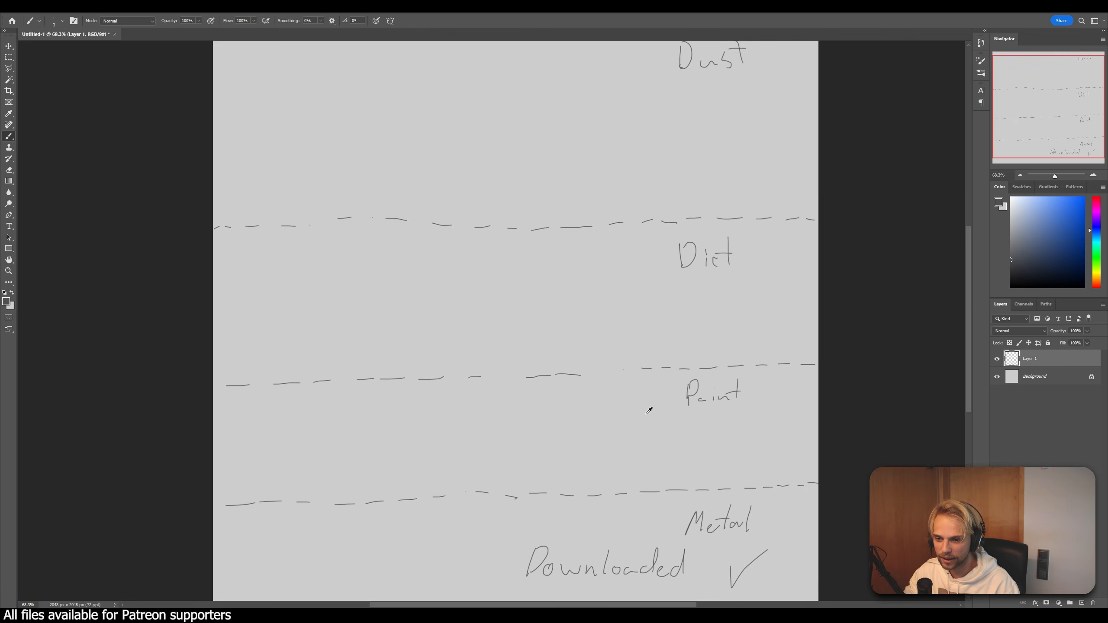
scroll(680, 517, left, 5)
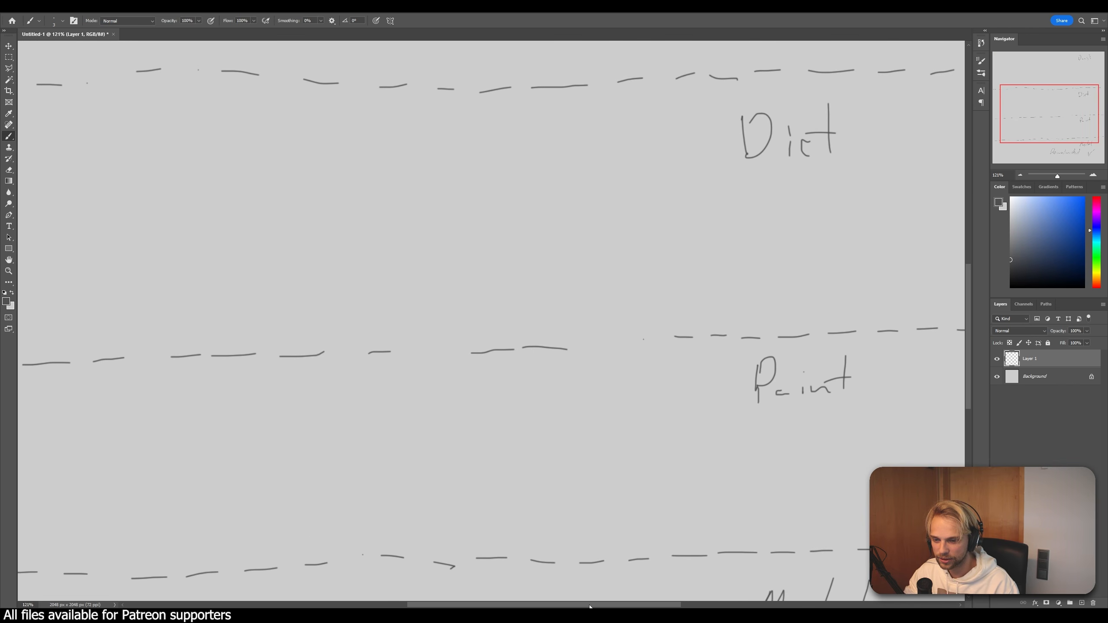
scroll(720, 492, left, 1)
alt+scroll(719, 492, up, 2)
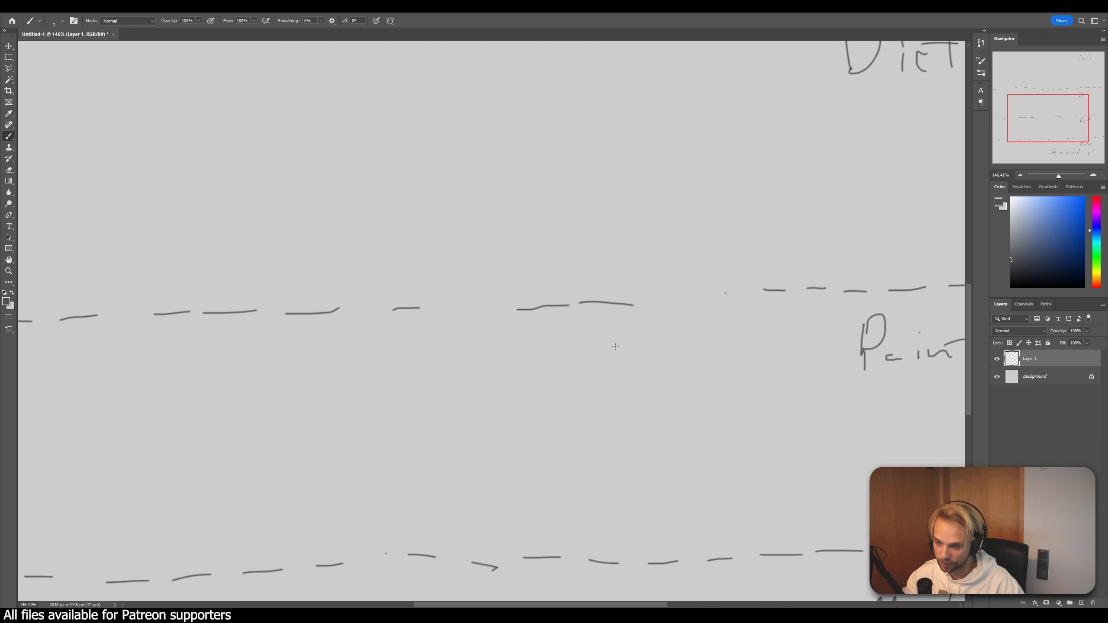
mouse_move(613, 337)
mouse_down()
mouse_move(613, 361)
mouse_move(635, 362)
mouse_up()
mouse_move(646, 334)
mouse_down()
mouse_move(639, 373)
mouse_move(651, 354)
mouse_up()
mouse_move(661, 331)
mouse_down()
mouse_move(654, 369)
mouse_move(718, 349)
mouse_up()
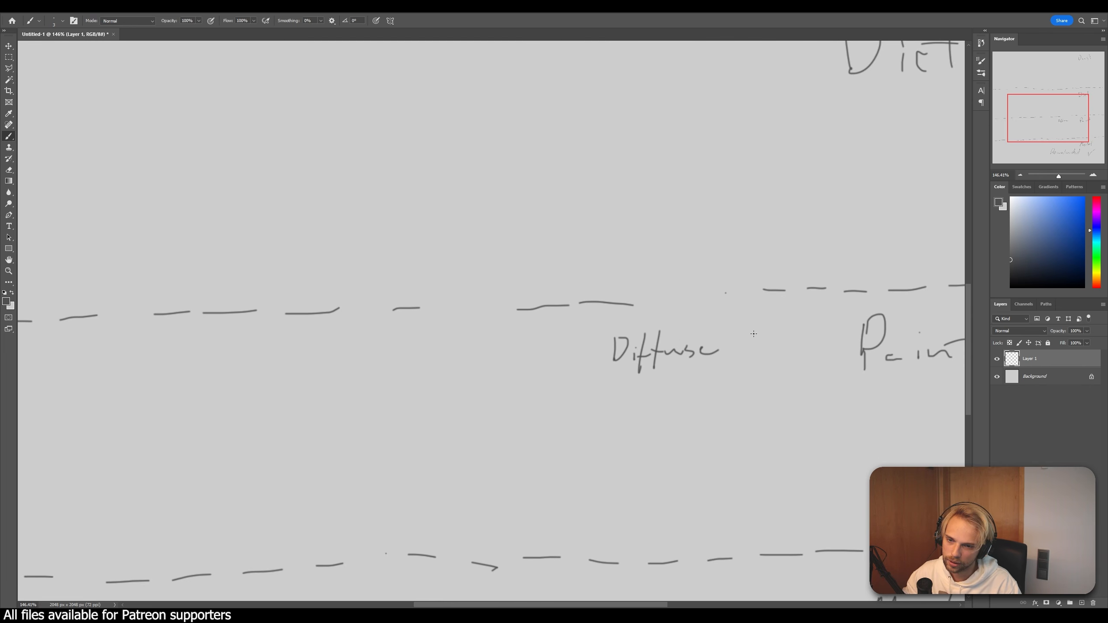
- Handwrite "Reflection" below Diffuse in the Paint section of the sketch
mouse_move(615, 398)
mouse_down()
mouse_move(618, 390)
mouse_move(640, 419)
mouse_move(647, 413)
mouse_up()
drag(659, 376, 647, 428)
mouse_move(644, 413)
mouse_down()
mouse_move(659, 412)
mouse_move(667, 379)
mouse_move(680, 406)
mouse_up()
drag(688, 404, 690, 412)
mouse_move(699, 404)
mouse_down()
mouse_move(710, 395)
mouse_move(703, 409)
mouse_up()
drag(710, 398, 743, 404)
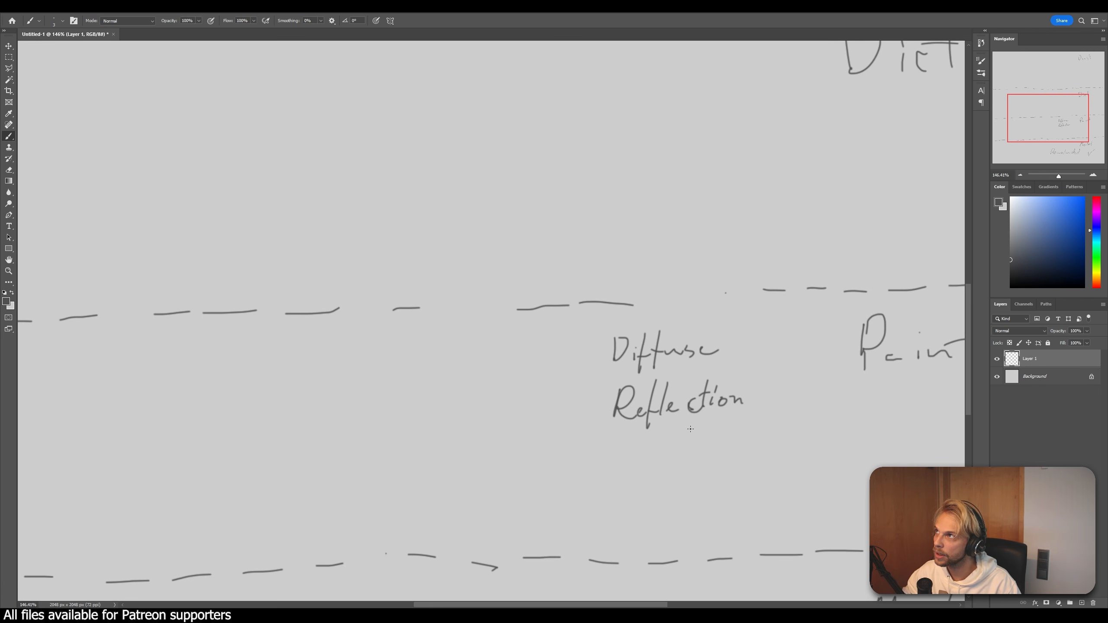
- Handwrite "Opacity" below Reflection in the Paint section of the sketch
mouse_move(624, 449)
mouse_down()
mouse_move(631, 484)
mouse_move(651, 462)
mouse_up()
drag(663, 461, 675, 467)
mouse_move(689, 457)
mouse_down()
mouse_move(687, 466)
mouse_move(712, 459)
mouse_up()
drag(712, 458, 693, 479)
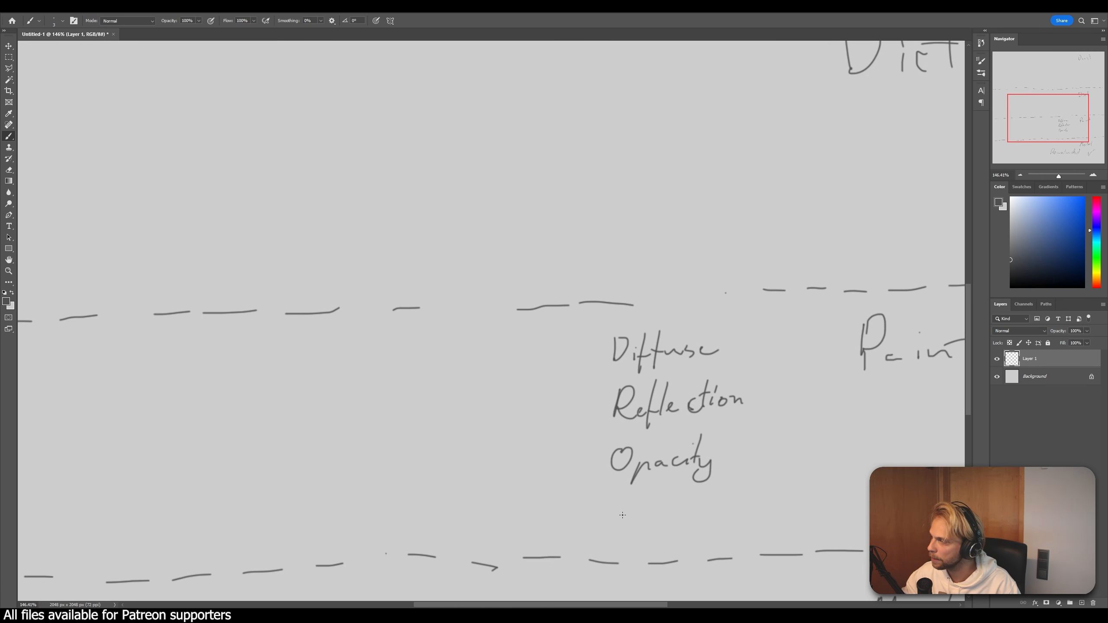
- Handwrite "Bump" below Opacity and draw a small arrow pointing at Opacity
drag(612, 509, 610, 529)
drag(613, 509, 614, 529)
mouse_move(630, 522)
mouse_down()
mouse_move(675, 521)
mouse_move(664, 528)
mouse_up()
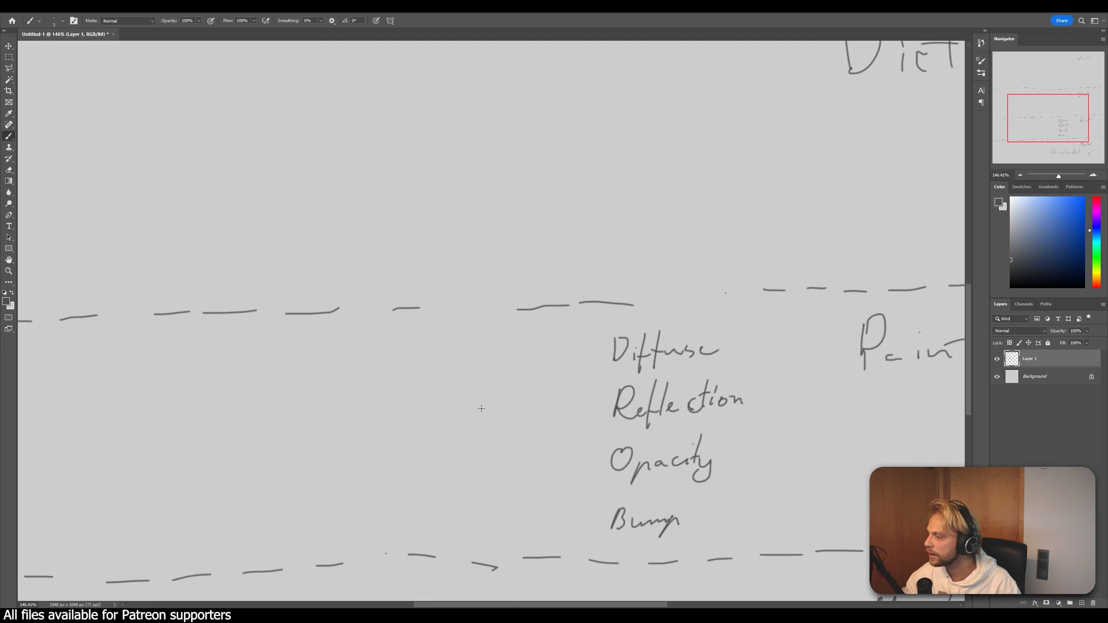
drag(571, 455, 593, 458)
drag(583, 451, 587, 459)
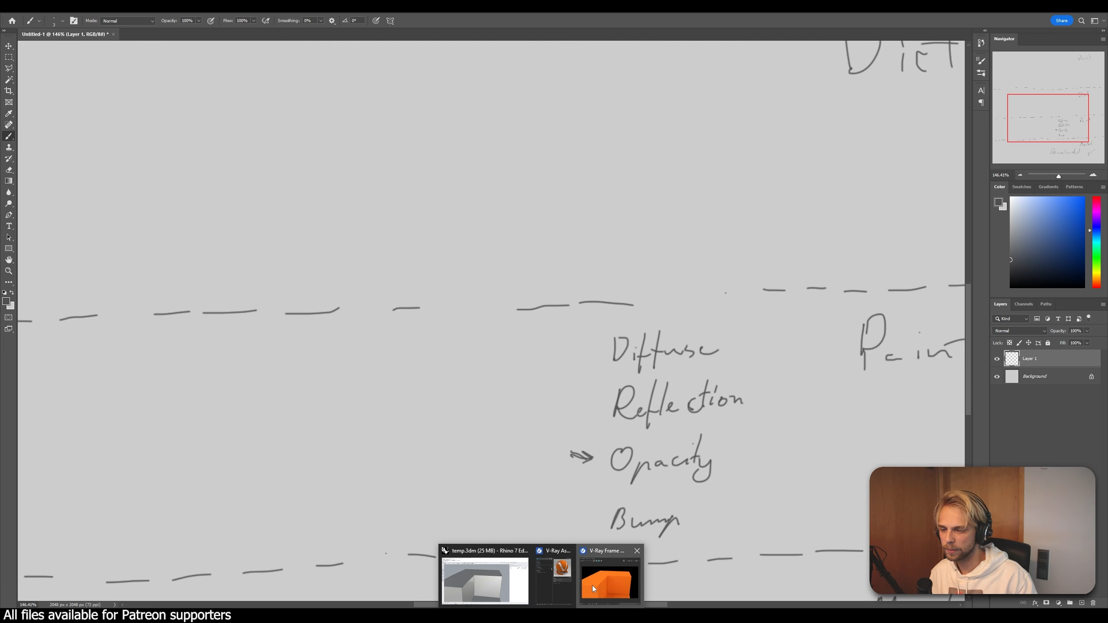
- Switch back to Rhino and assign a Mix (Map) texture with a white Color Top to the Paint layer's opacity
click(592, 585)
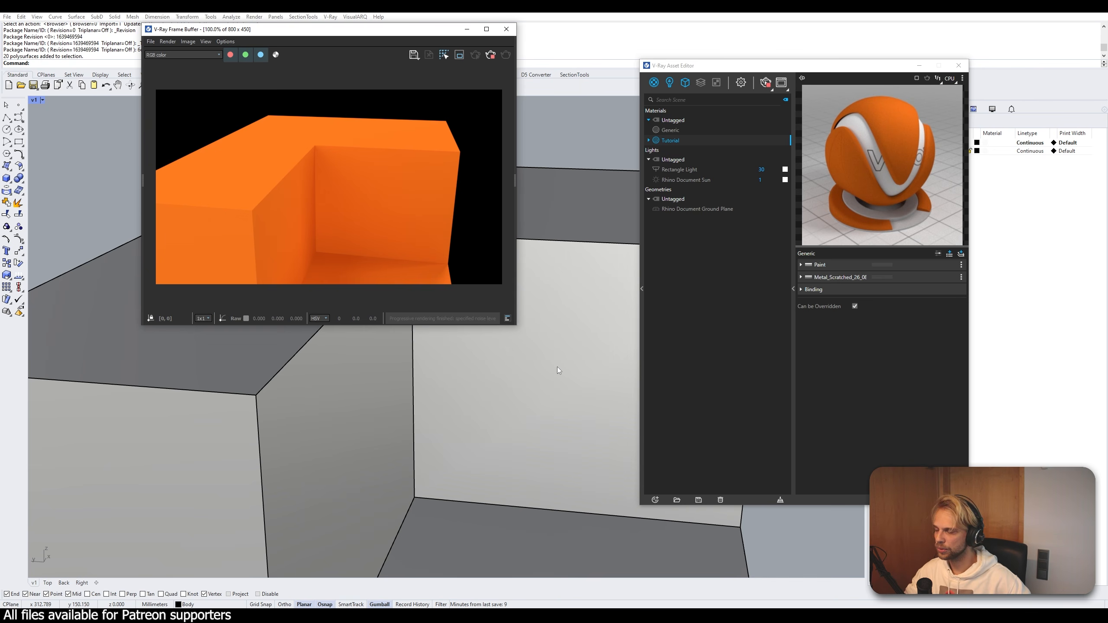
click(805, 266)
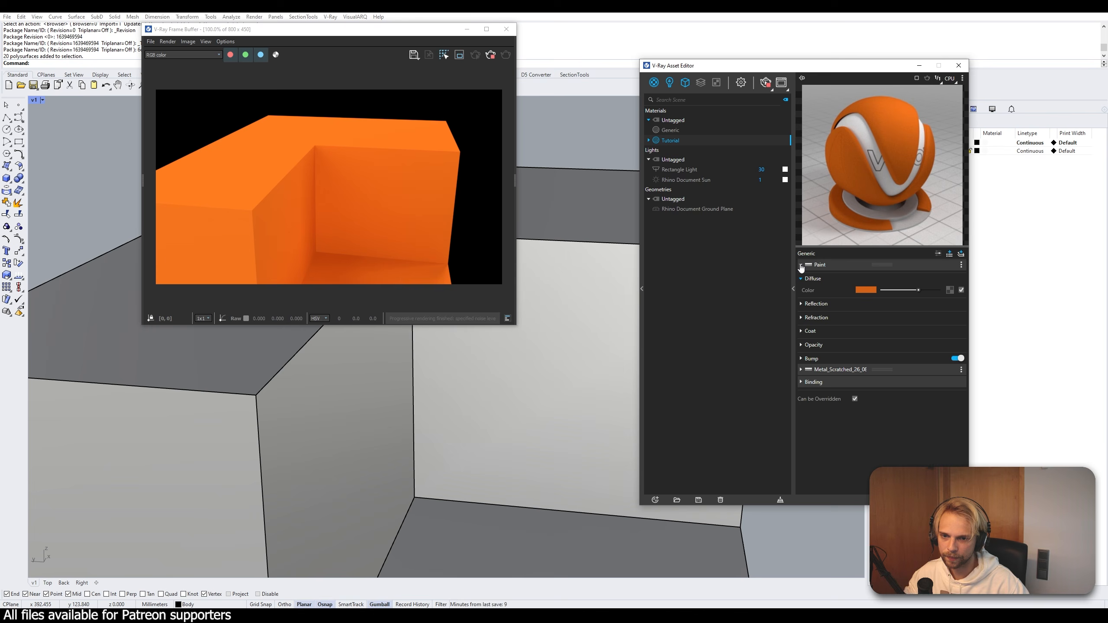
click(804, 346)
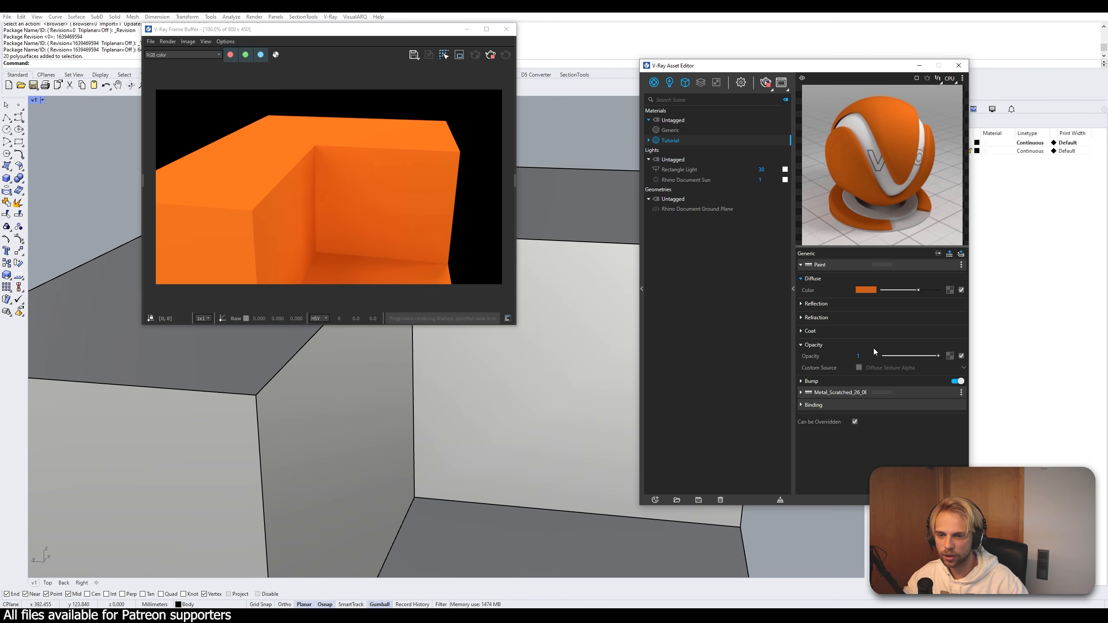
click(950, 356)
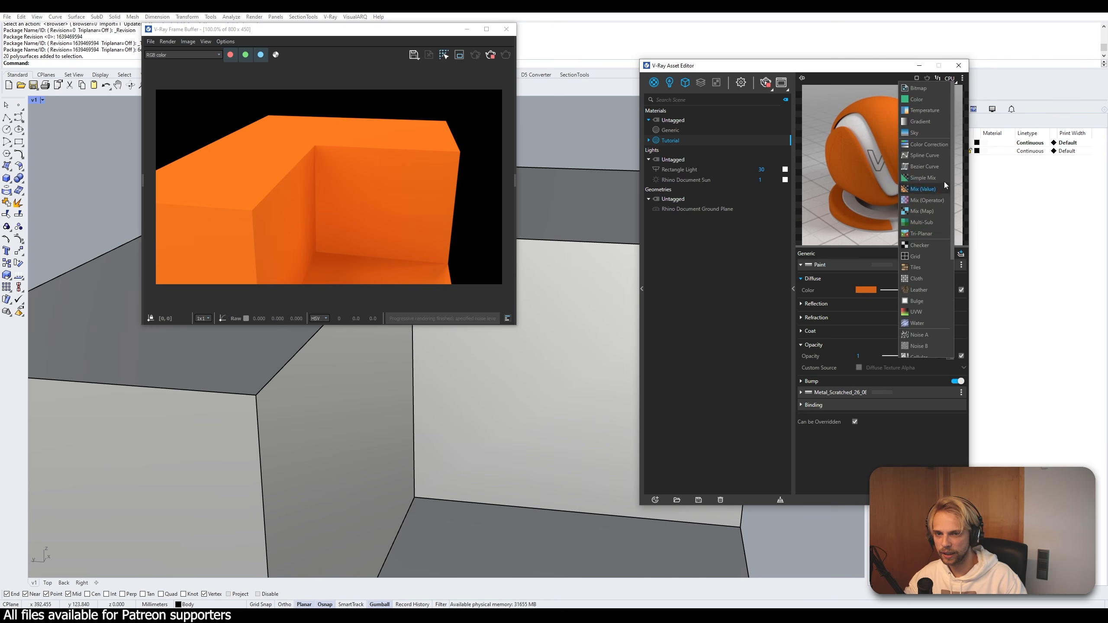
click(922, 212)
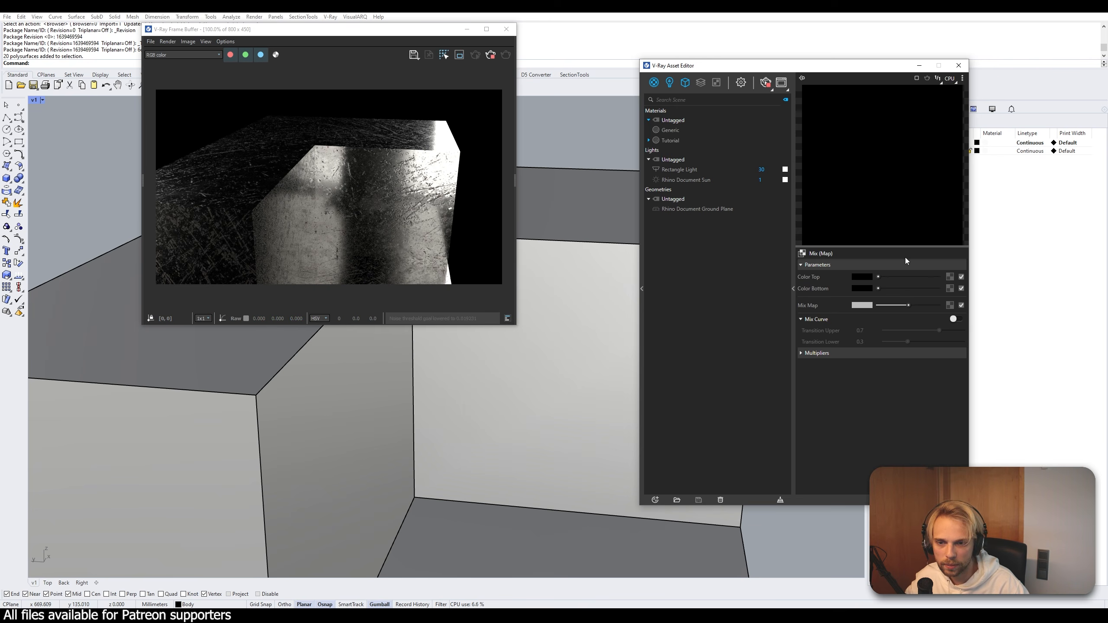
drag(887, 276, 940, 276)
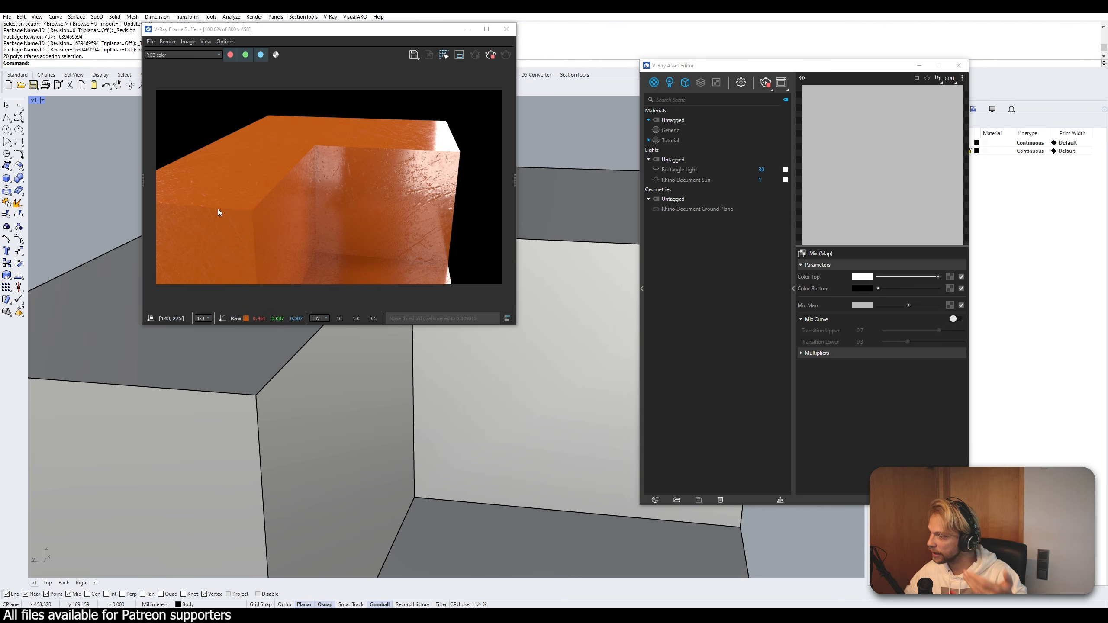
- Assign a Dirt texture to the Mix Map and set its mode to Inner Occlusion, checking the block's edges in the render
click(951, 305)
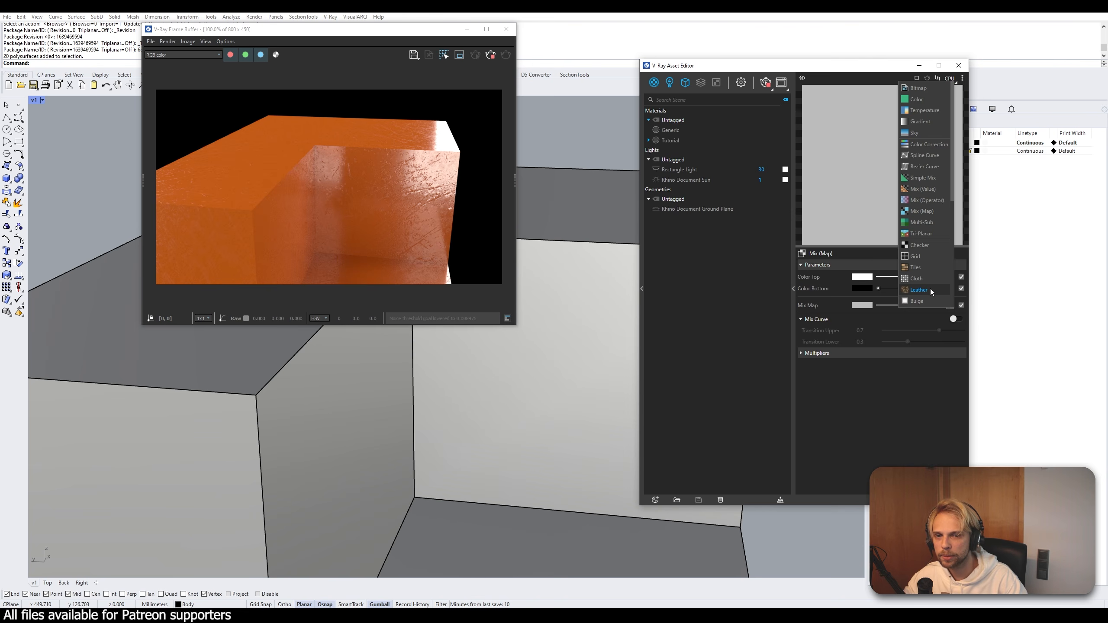
scroll(940, 198, down, 6)
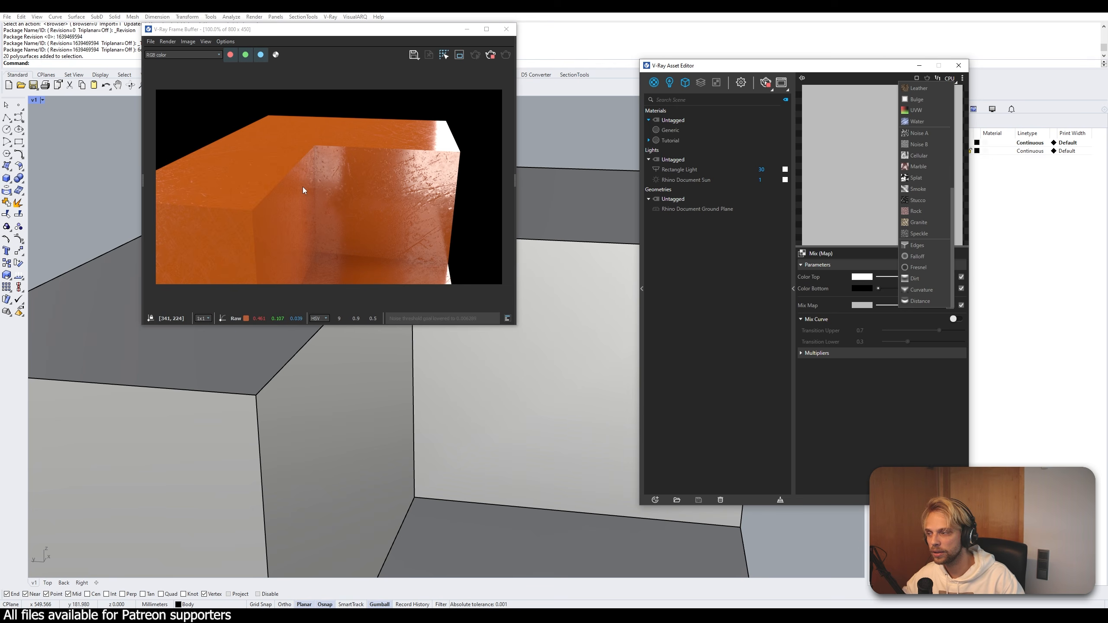
click(922, 278)
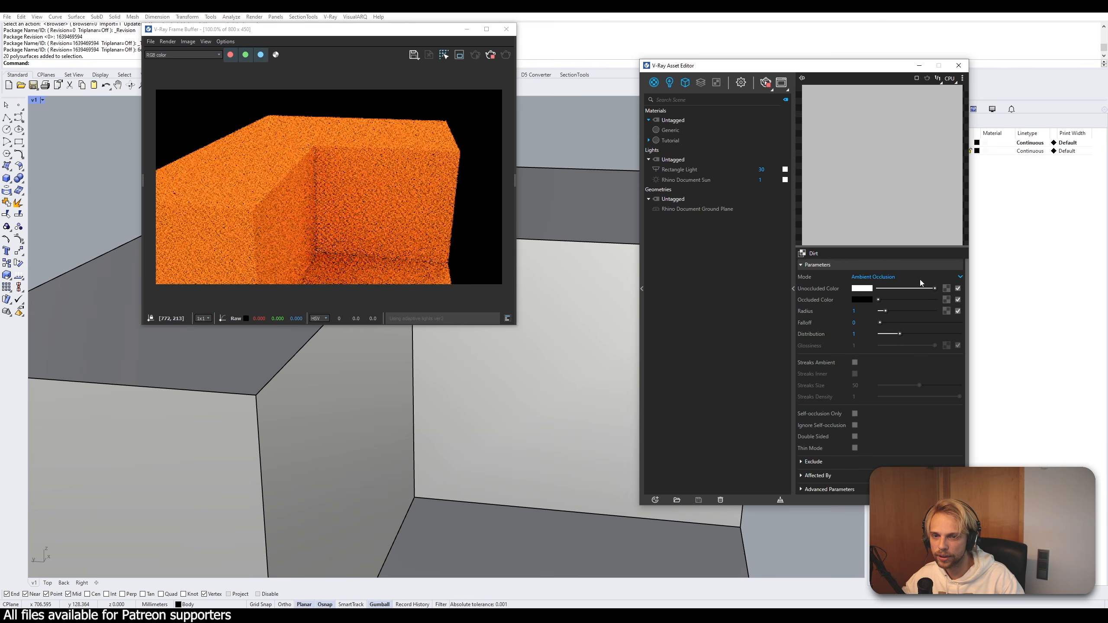
click(892, 277)
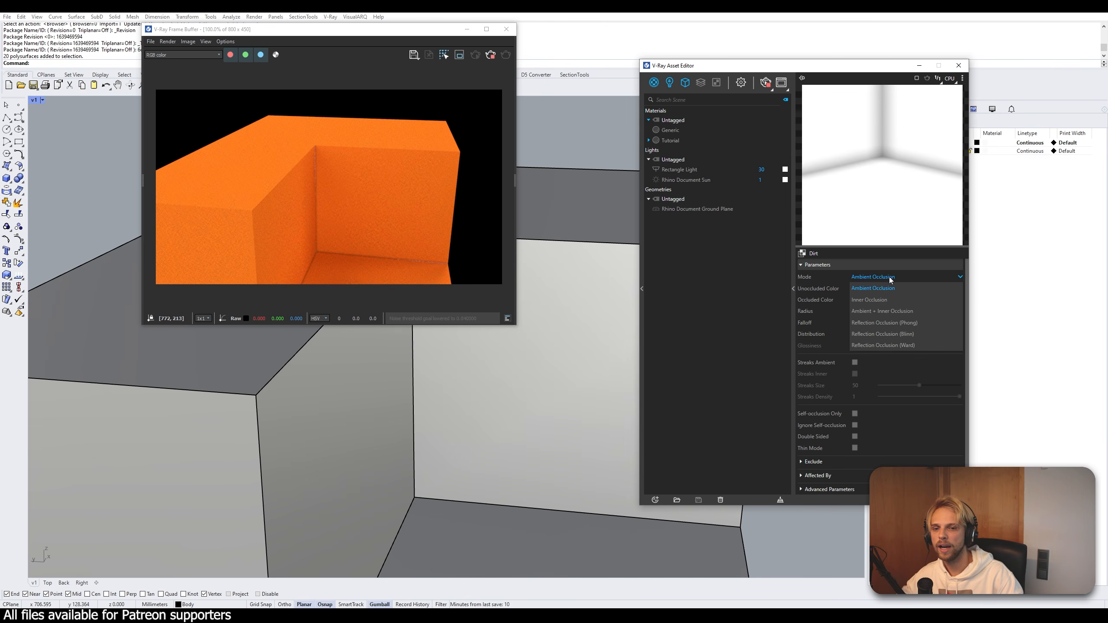
click(872, 301)
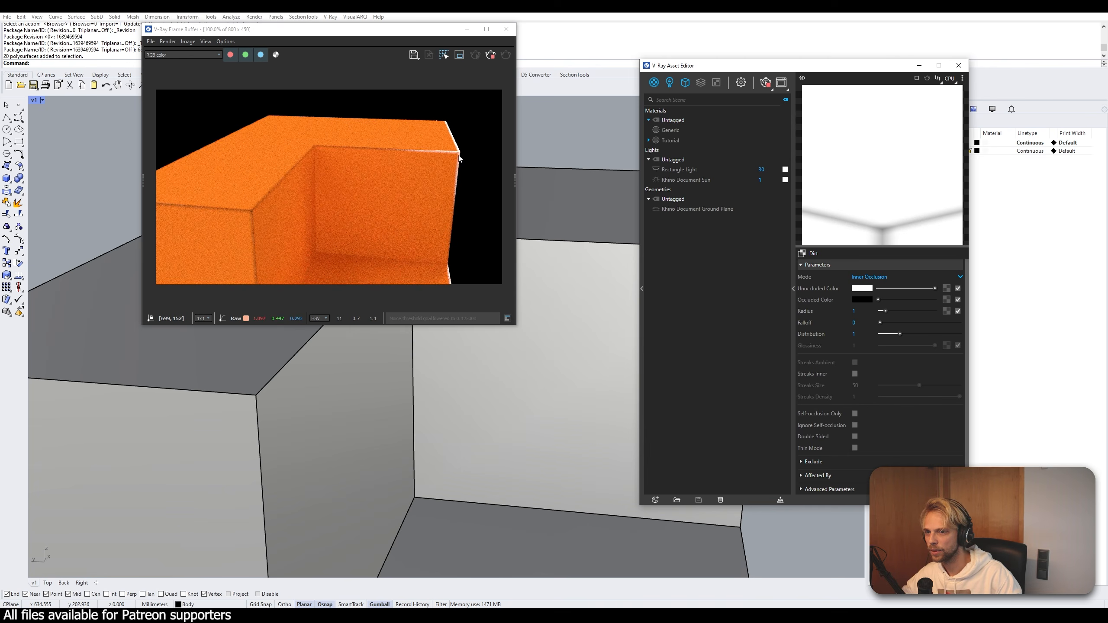
scroll(460, 159, up, 2)
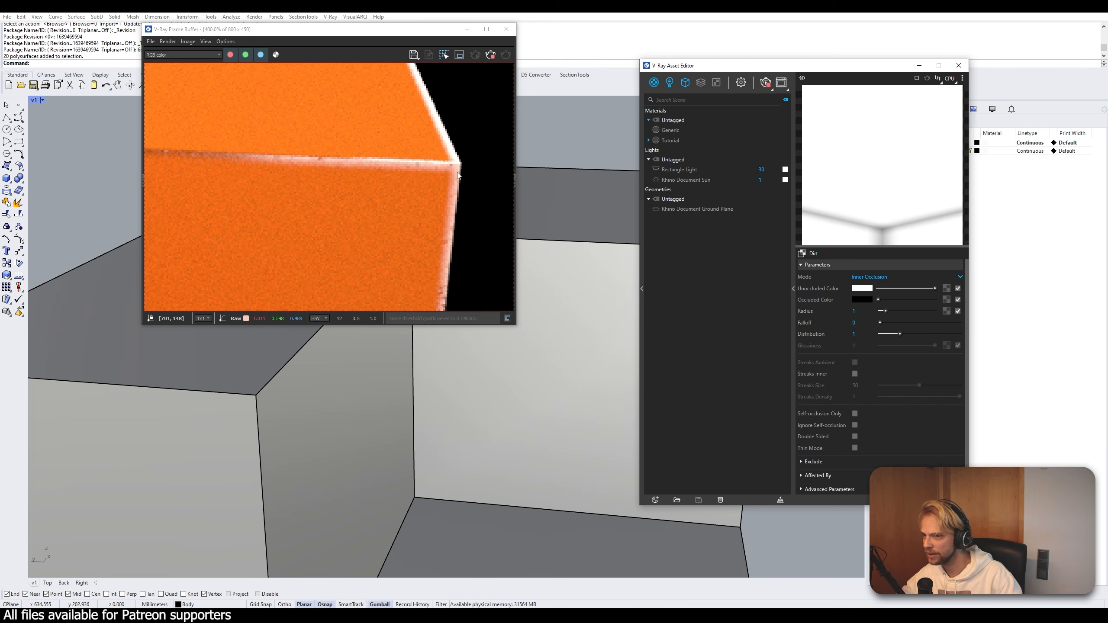
- Set the Dirt texture's radius to 5 and check the wider wear on the block's edges in the render
scroll(439, 179, down, 2)
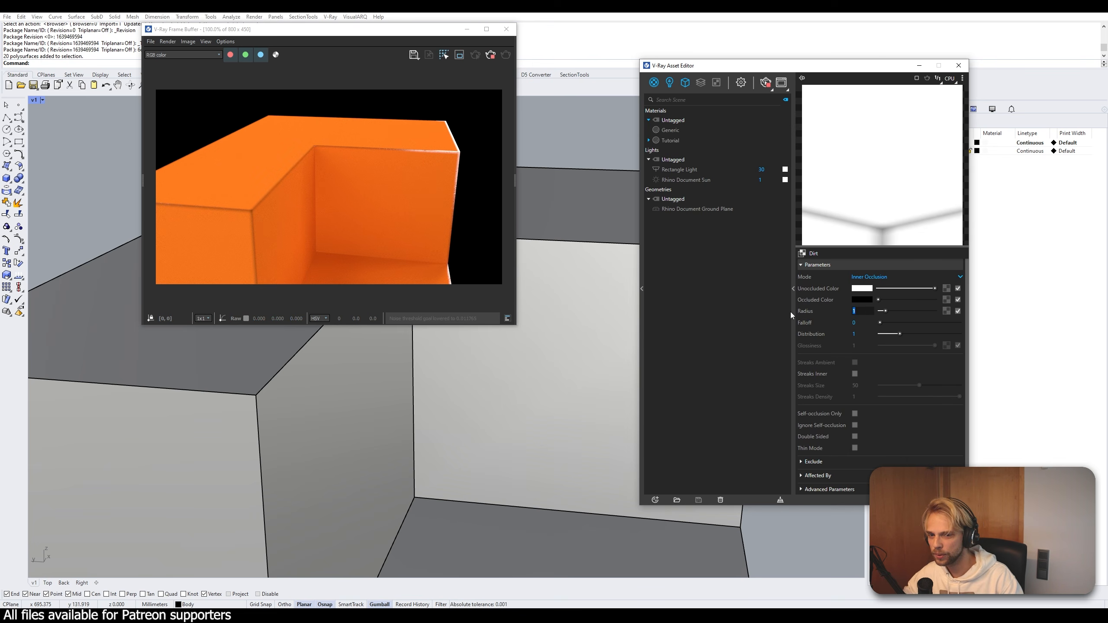
text(5)
key(Return)
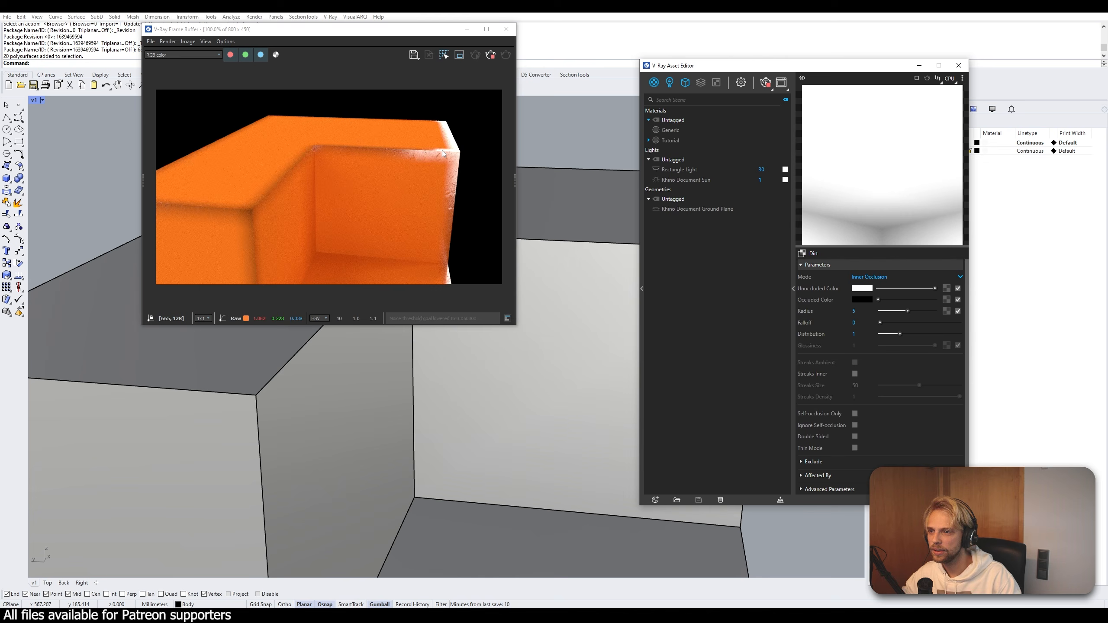
scroll(440, 150, down, 1)
scroll(427, 159, up, 1)
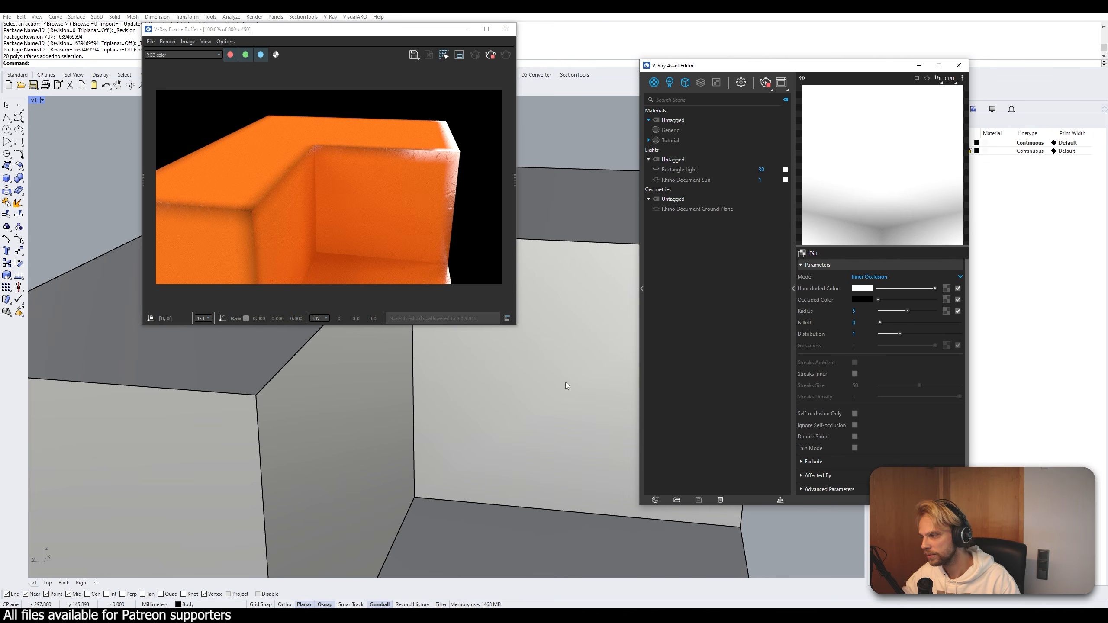
- Enlarge the frame buffer window, move it aside, and frame the robotic hand's fingers to inspect their edge wear in the render
drag(515, 325, 636, 447)
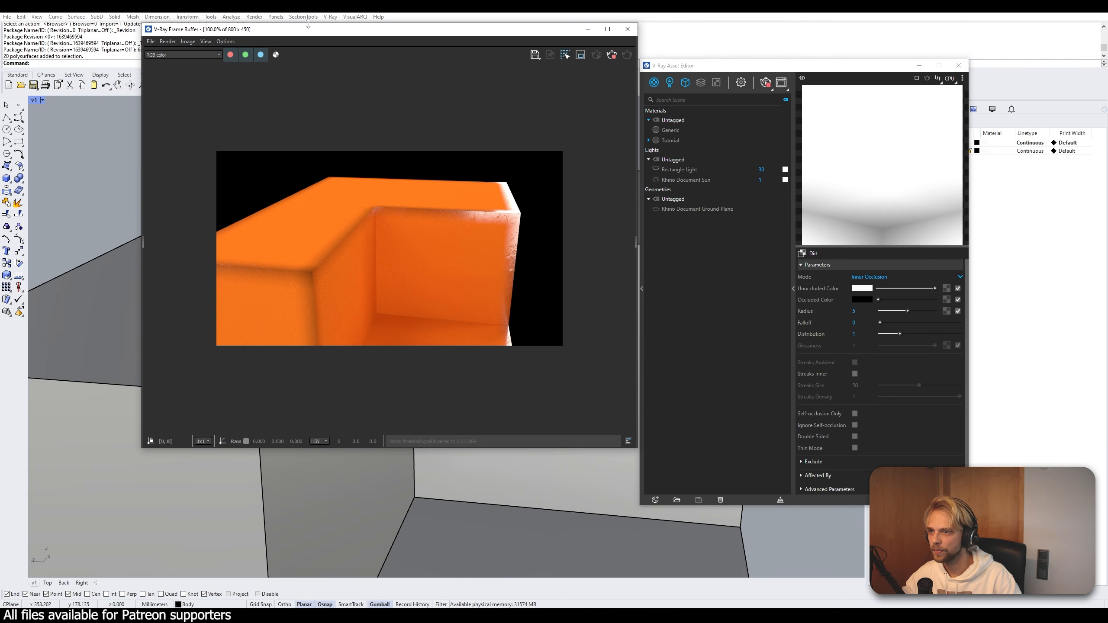
drag(308, 27, 177, 7)
scroll(546, 273, down, 5)
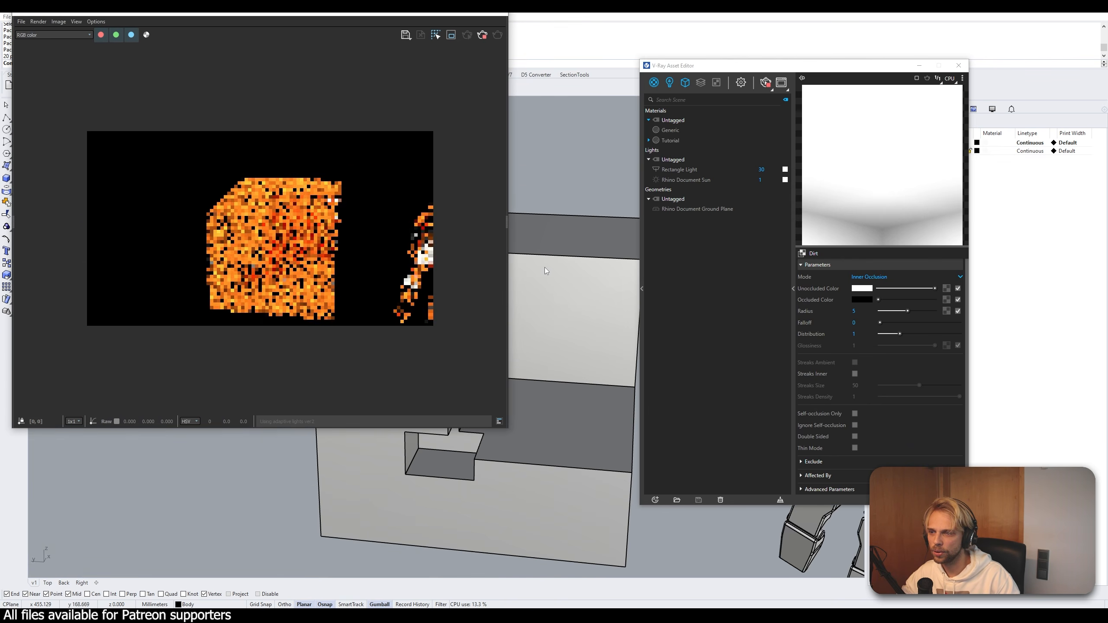
scroll(571, 227, up, 5)
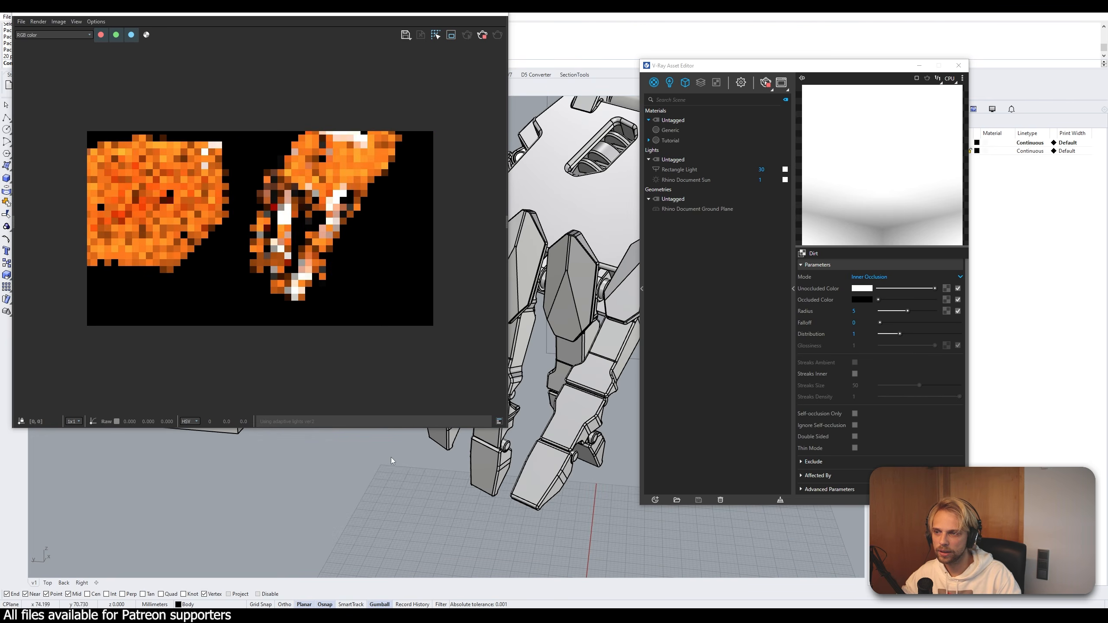
scroll(571, 228, up, 3)
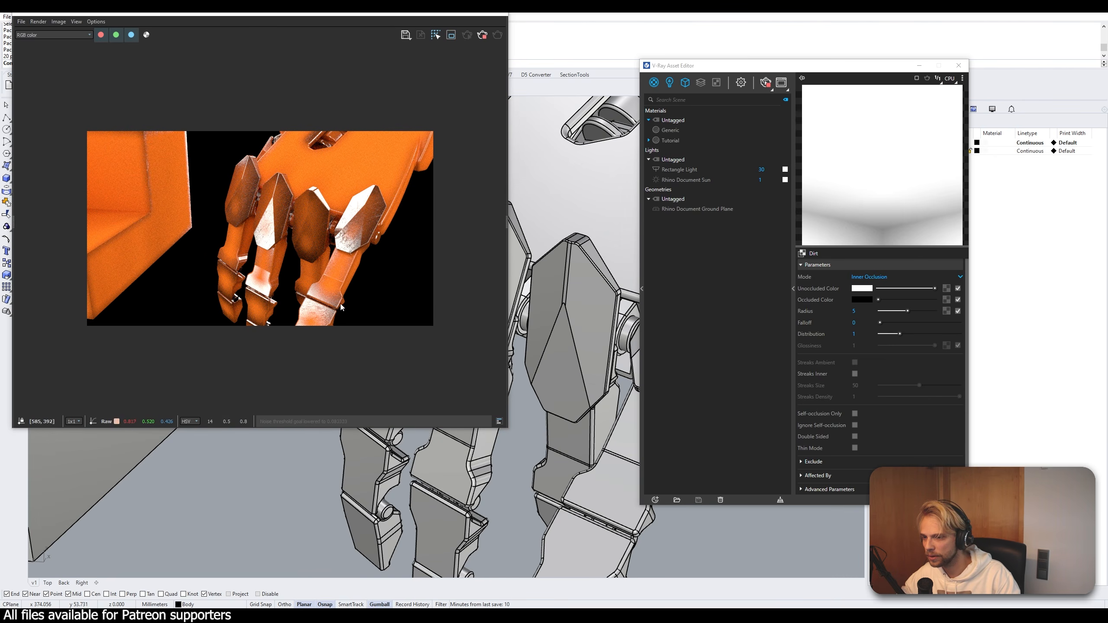
scroll(341, 304, up, 2)
scroll(343, 303, down, 2)
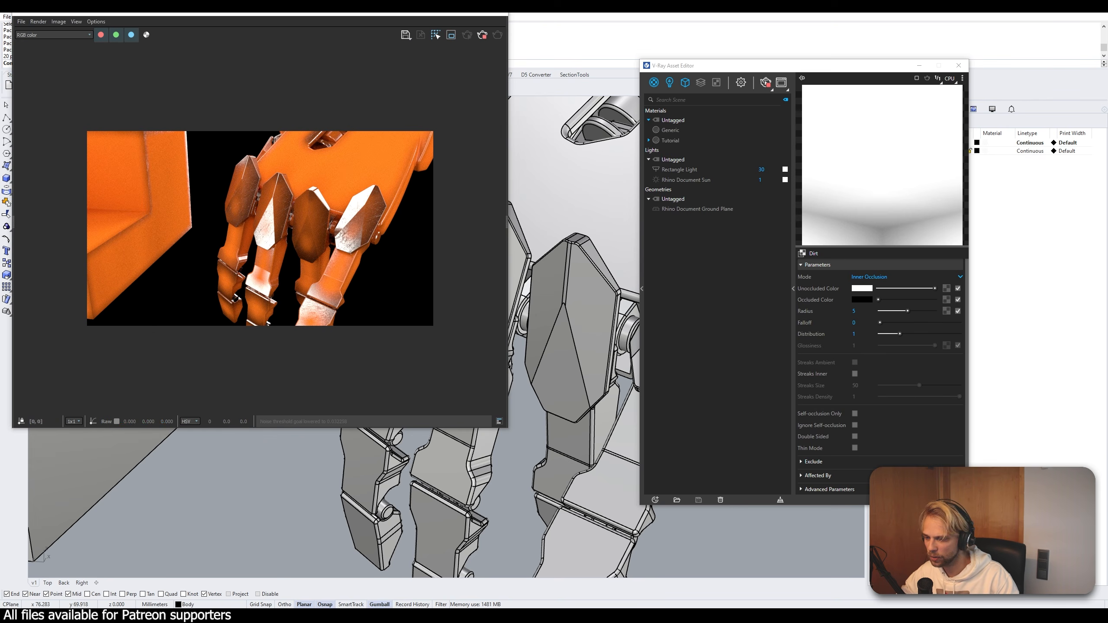
- Switch to Photoshop, handwrite "Mix map" beside Opacity, list "A", "B" and "Map" next to it, and draw an arrow pointing at Map
key(alt+Tab)
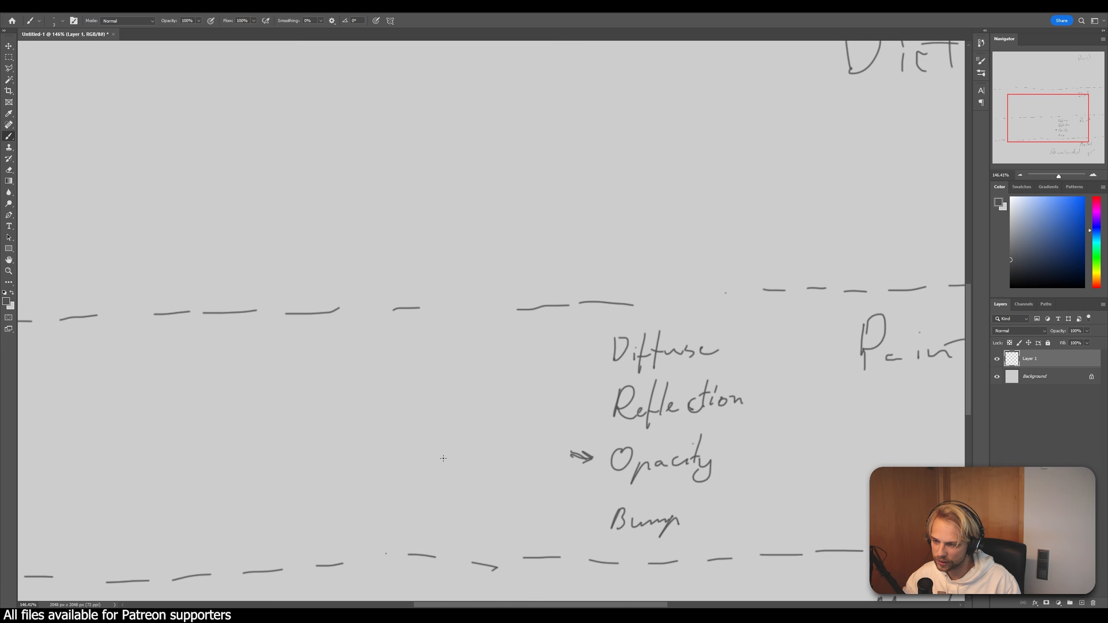
mouse_move(440, 465)
mouse_down()
mouse_move(476, 450)
mouse_move(489, 462)
mouse_move(538, 454)
mouse_up()
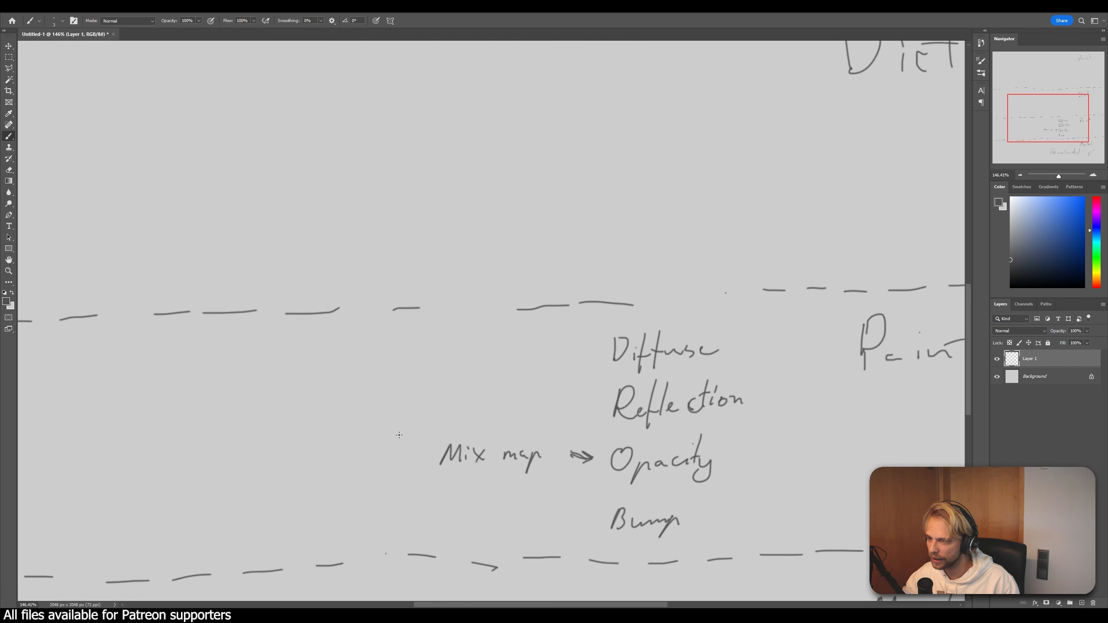
mouse_move(397, 442)
mouse_down()
mouse_move(402, 430)
mouse_move(401, 476)
mouse_move(417, 488)
mouse_up()
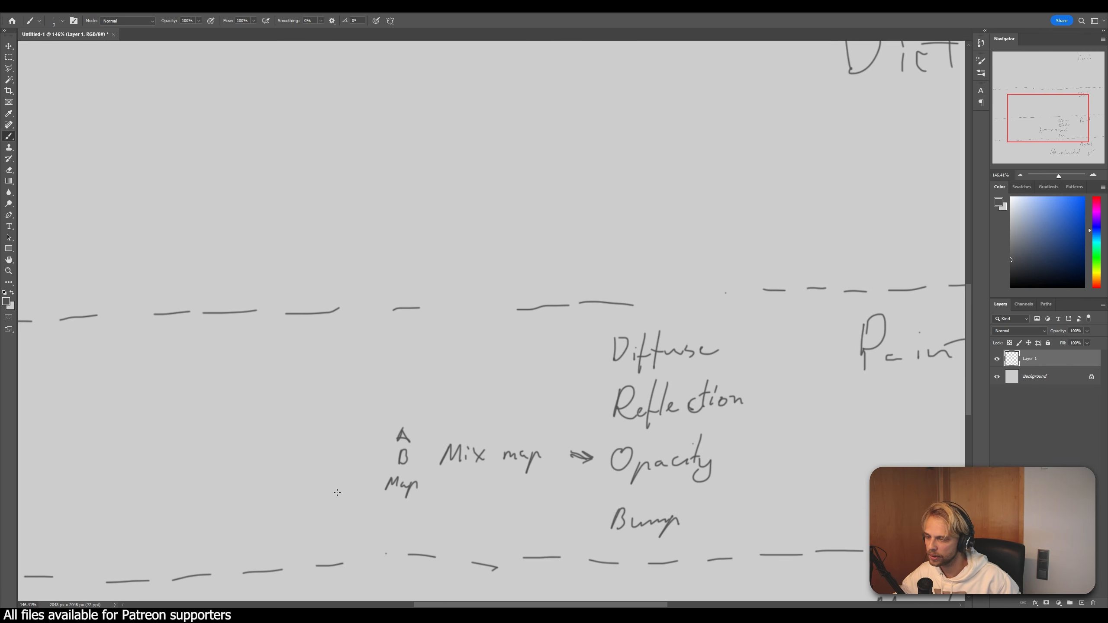
mouse_move(342, 488)
mouse_down()
mouse_move(363, 487)
mouse_move(354, 492)
mouse_up()
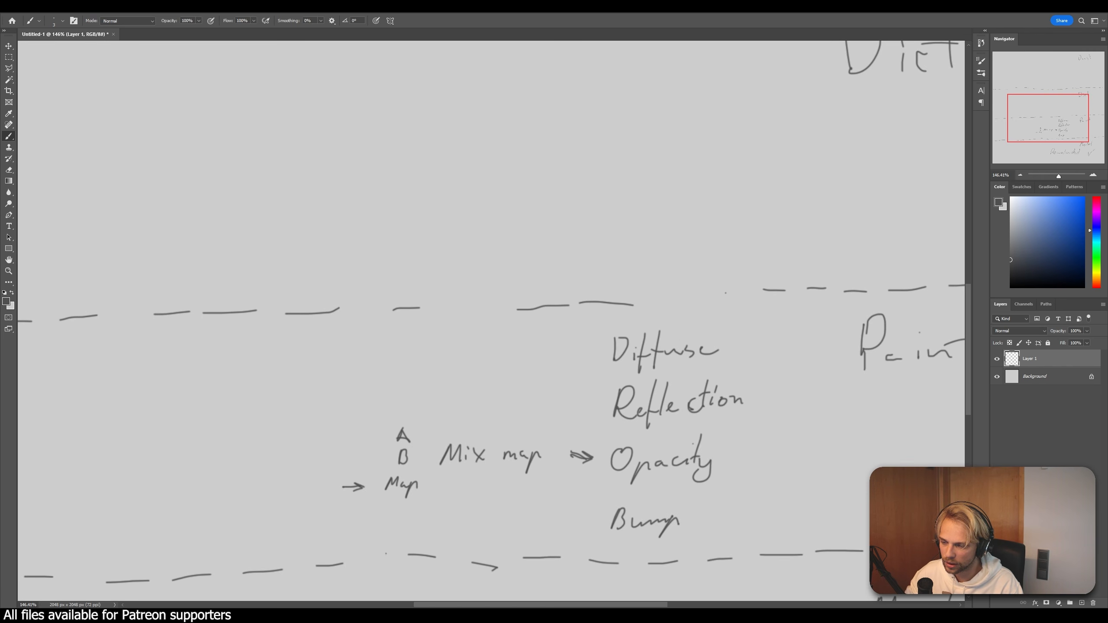
- Switch back to Rhino and examine the notched block's inner corners and outer edges in the render
click(619, 578)
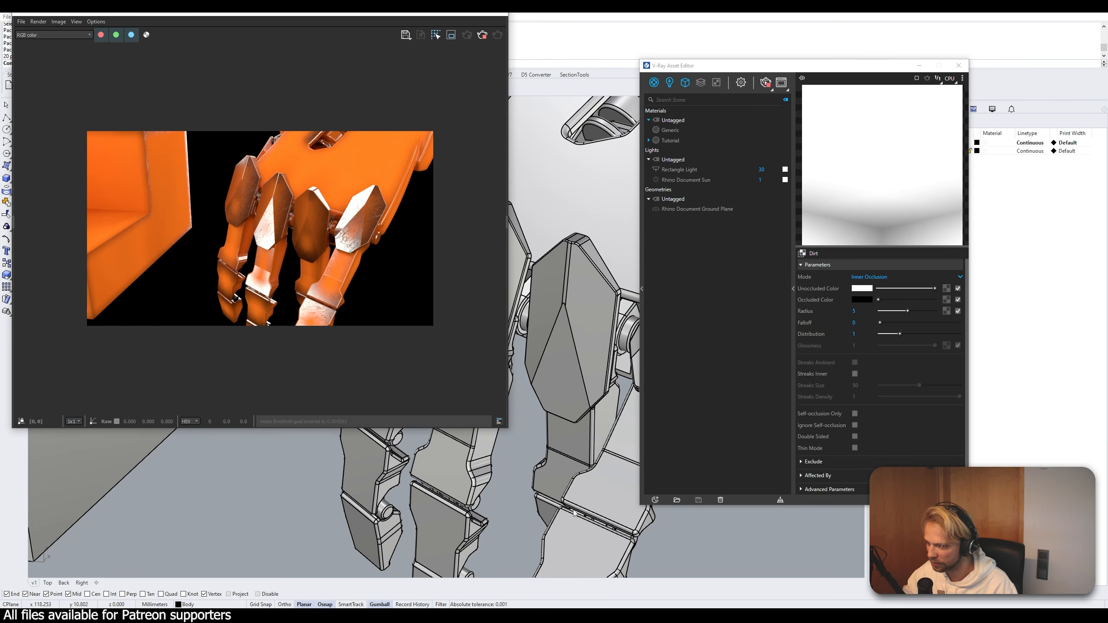
scroll(543, 507, down, 8)
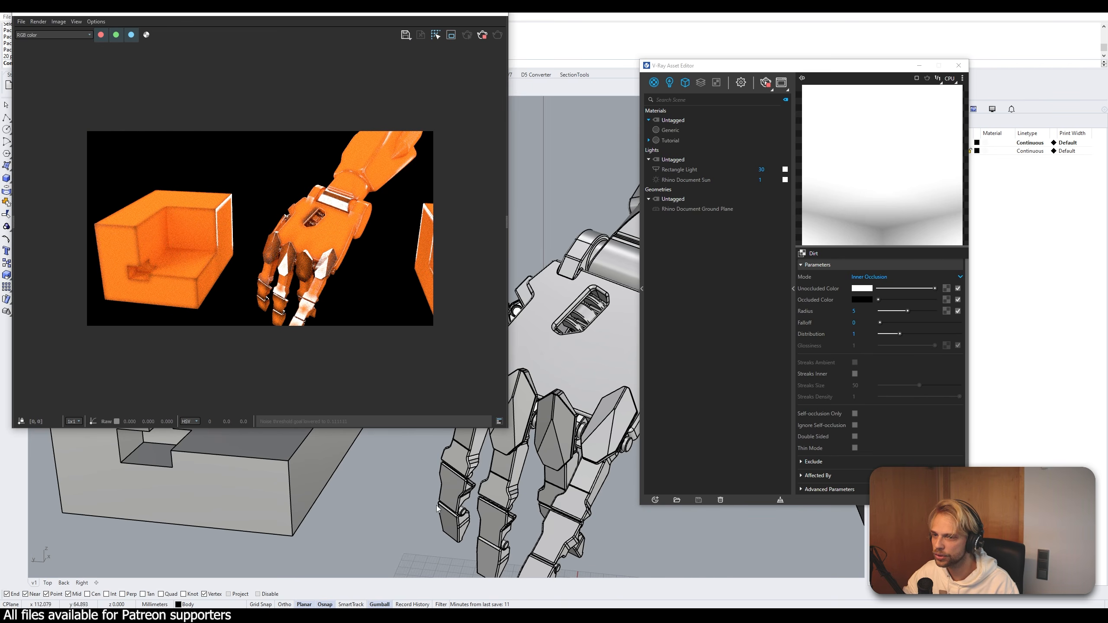
right_drag(437, 506, 419, 462)
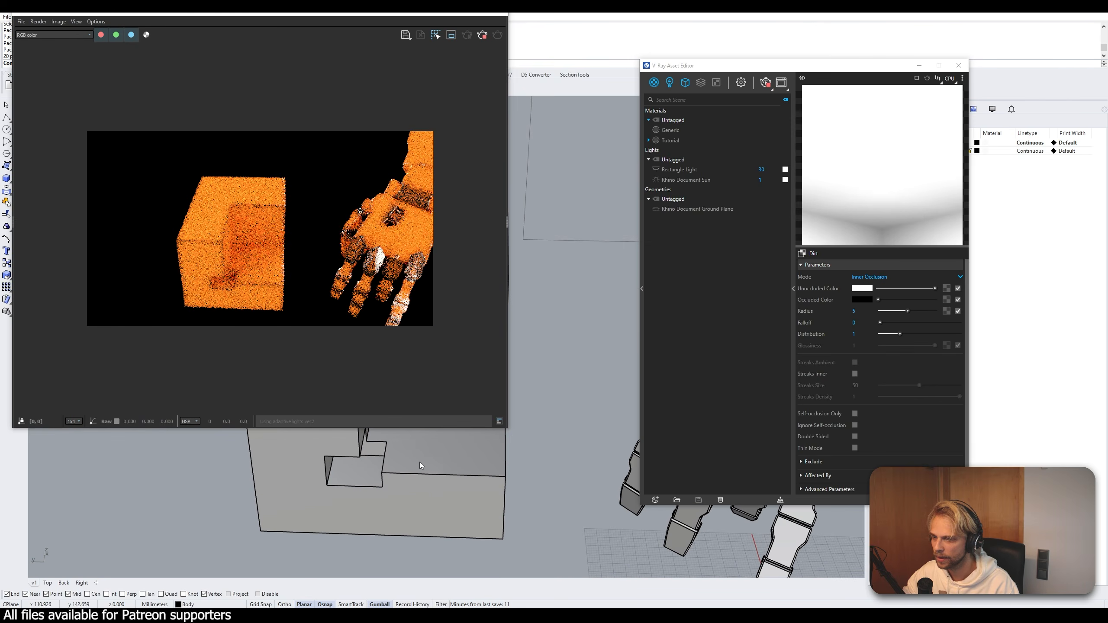
scroll(419, 463, up, 6)
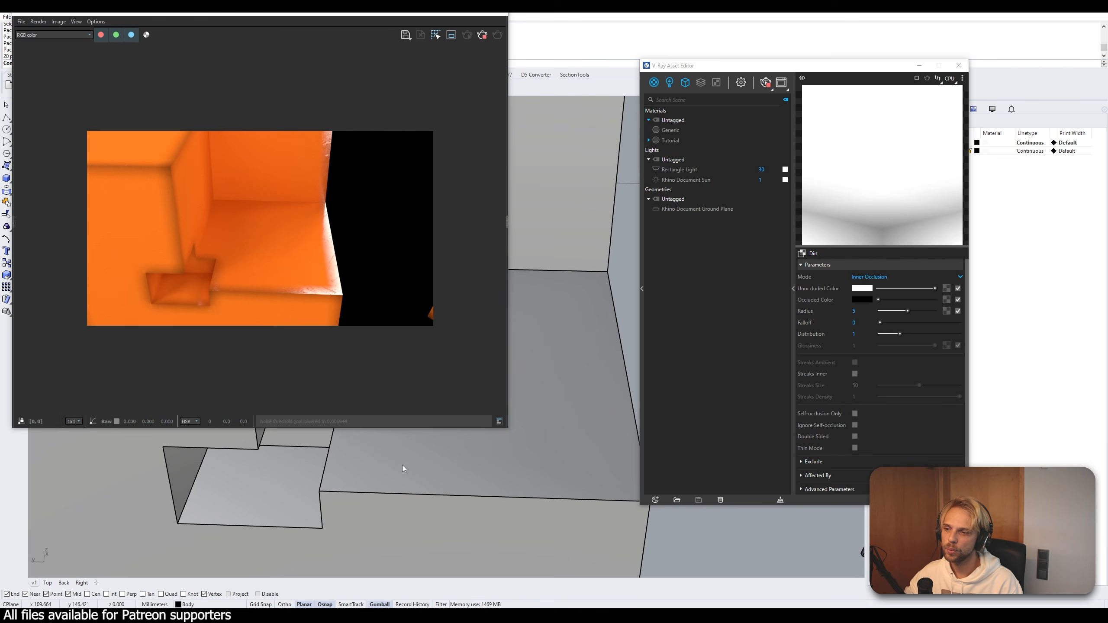
right_drag(372, 466, 384, 445)
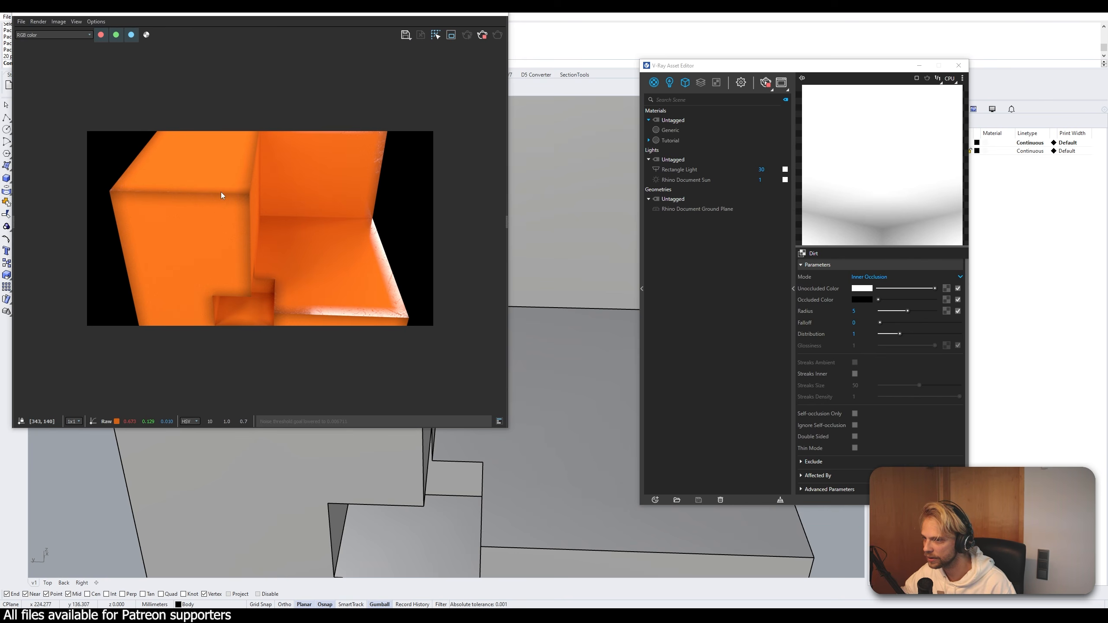
- Assign a Noise B texture to the Dirt texture's Occluded Color and set its type to Fractal
click(946, 300)
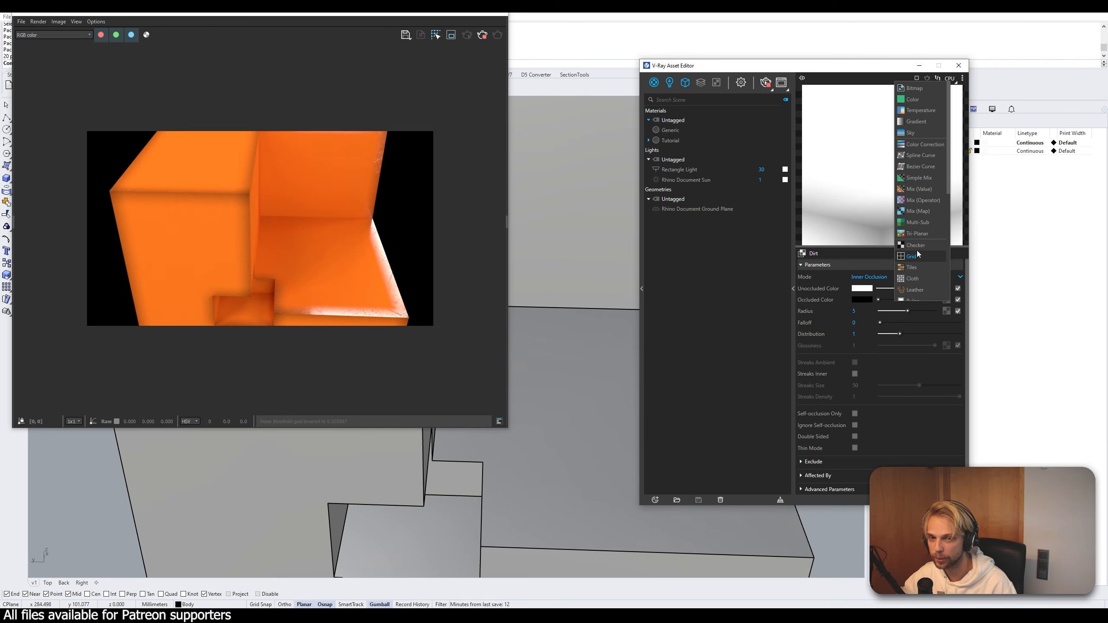
scroll(923, 256, down, 6)
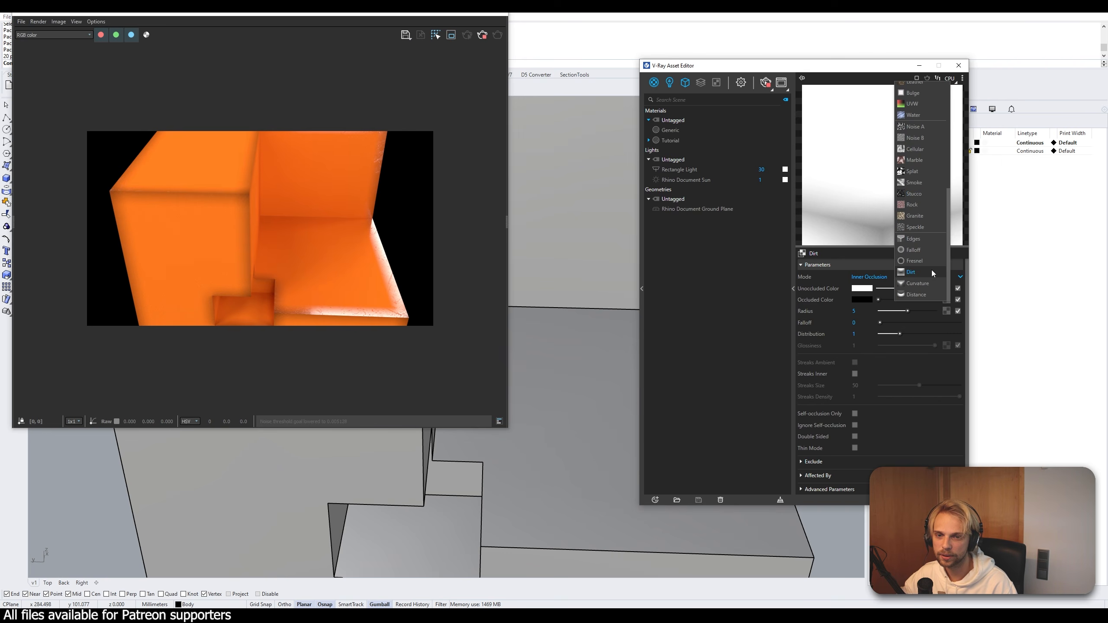
scroll(936, 212, up, 2)
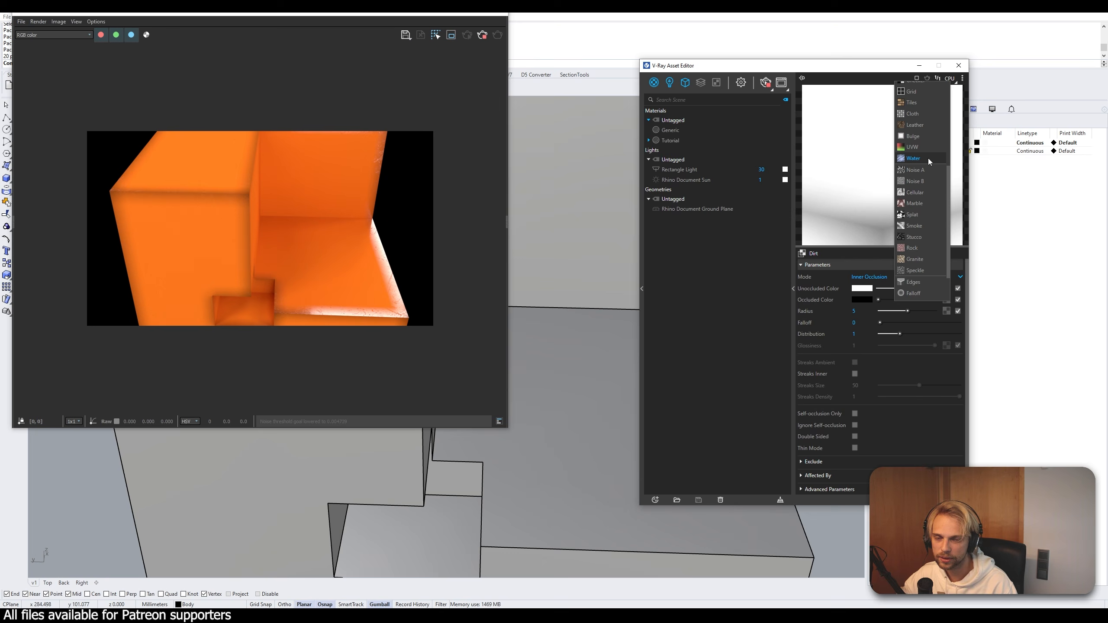
click(915, 181)
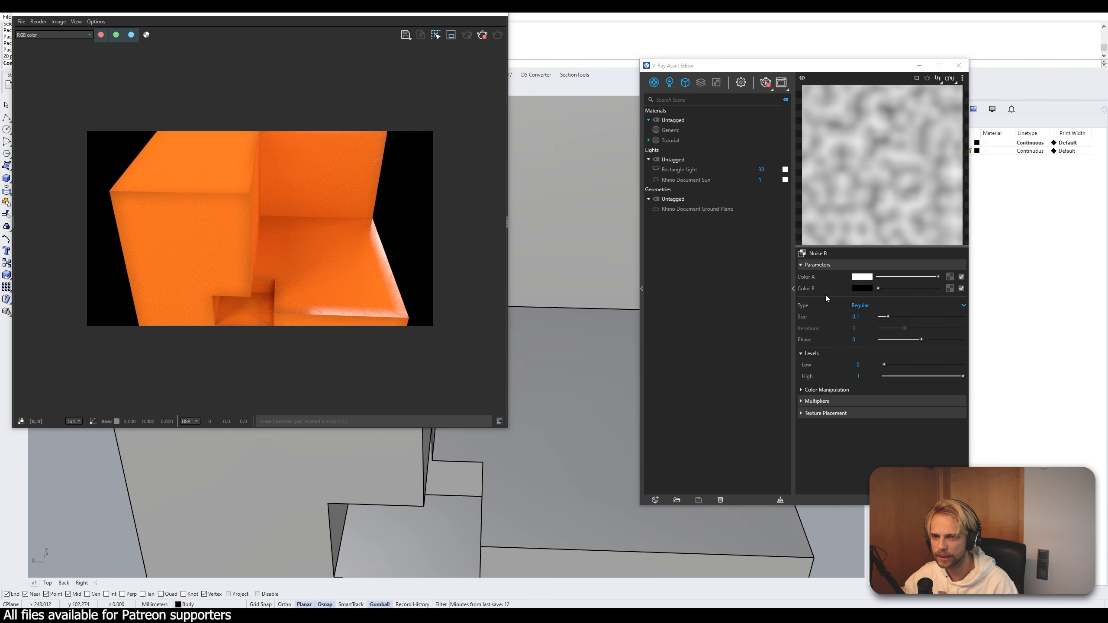
click(865, 305)
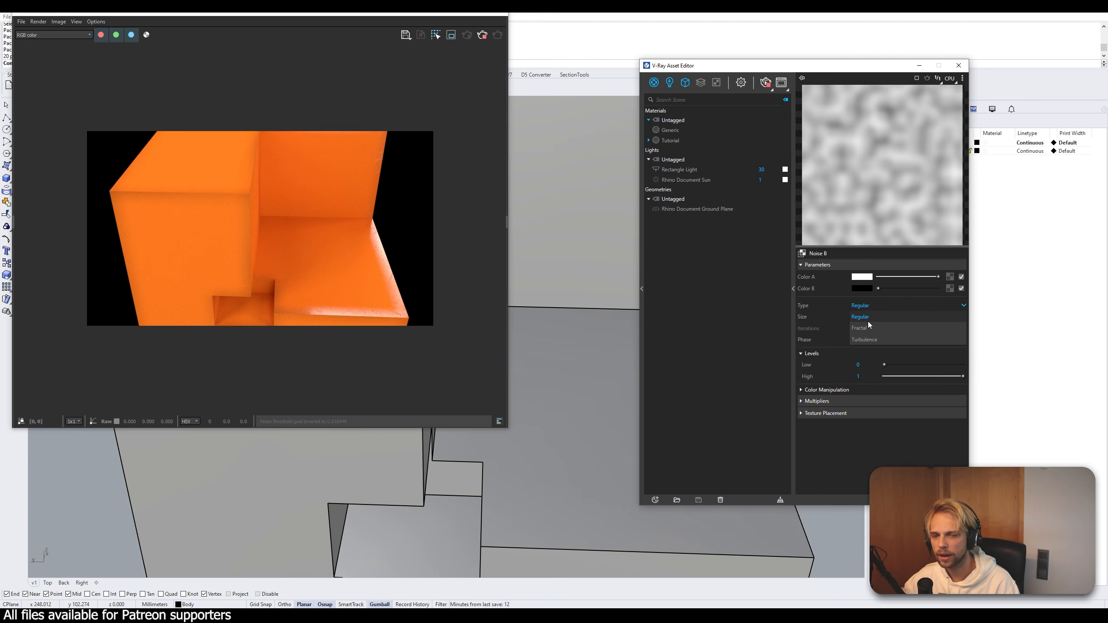
click(878, 328)
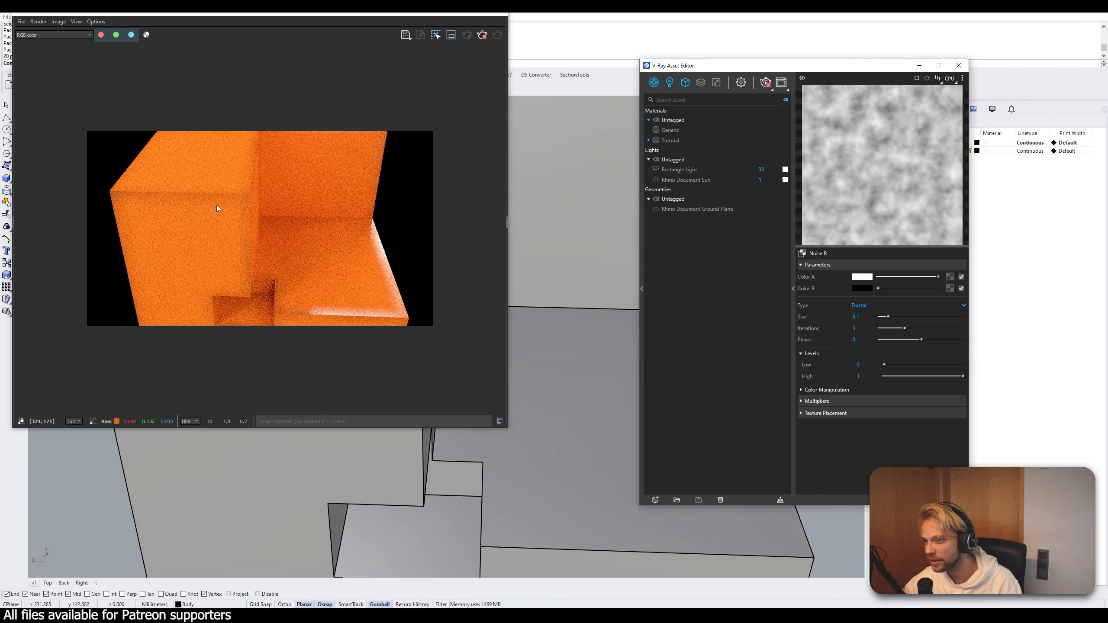
scroll(217, 204, up, 3)
scroll(216, 196, down, 3)
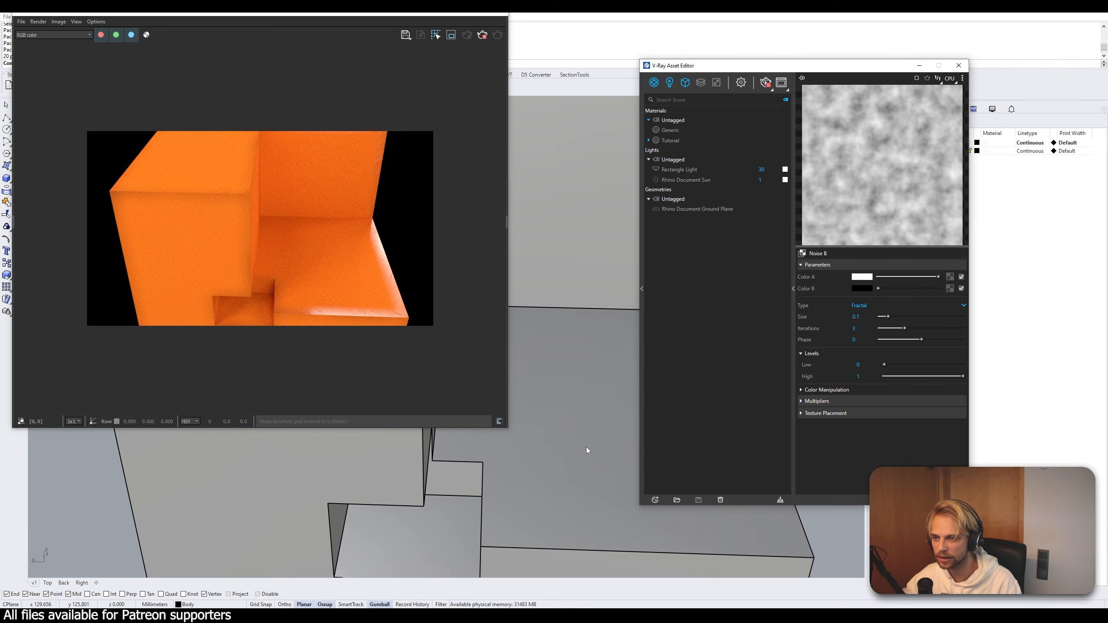
- Try Noise B levels of 0.75 low and 0.84 high while viewing the block's edge up close
shift+right_drag(733, 538, 584, 497)
scroll(606, 469, up, 2)
scroll(606, 470, up, 2)
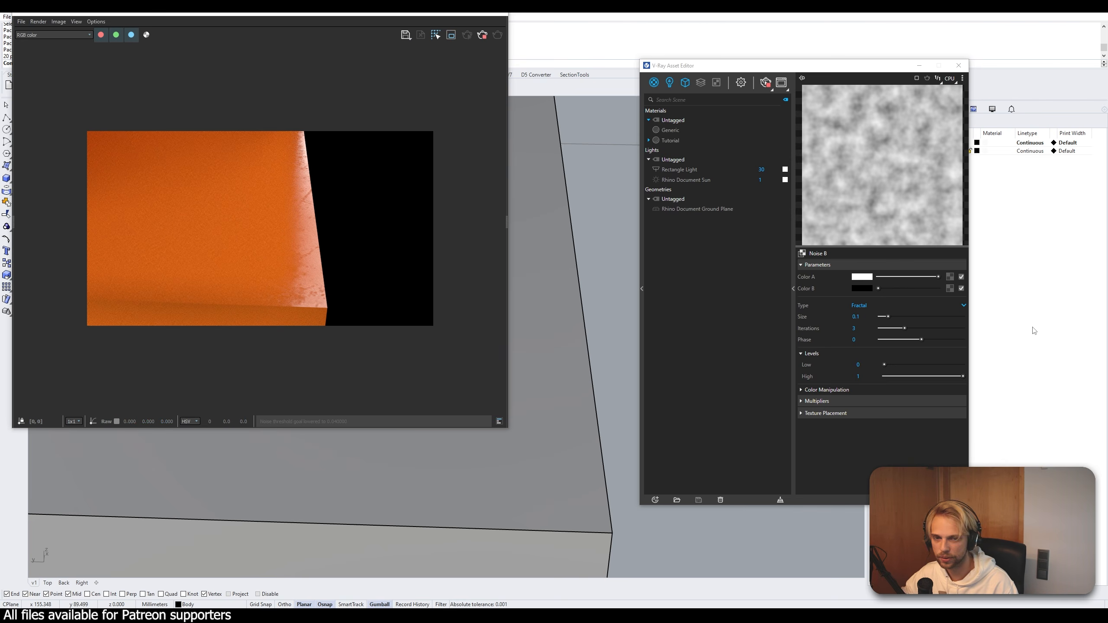
click(943, 365)
click(952, 376)
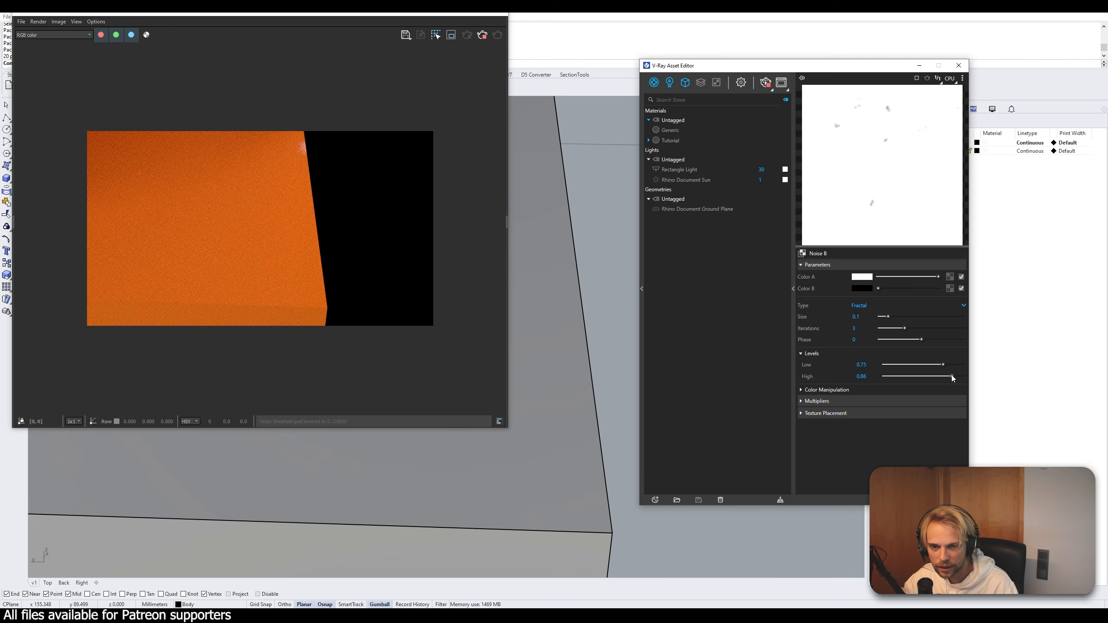
drag(952, 376, 951, 376)
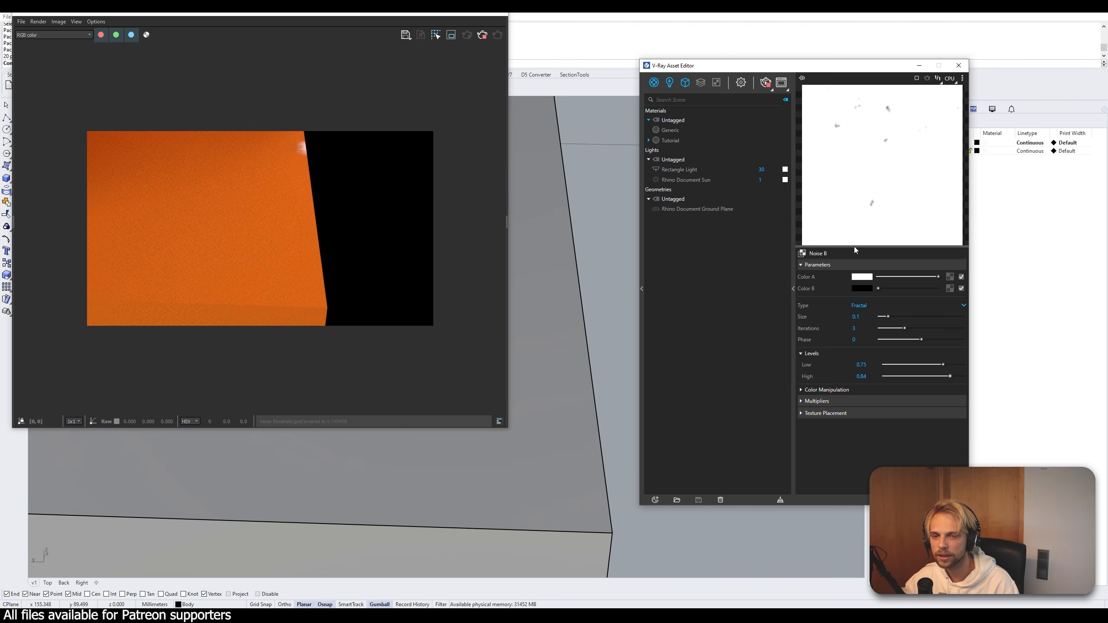
- Set the Noise B levels to 0.62 low and 0.63 high for a hard black-and-white contrast
click(933, 365)
click(938, 375)
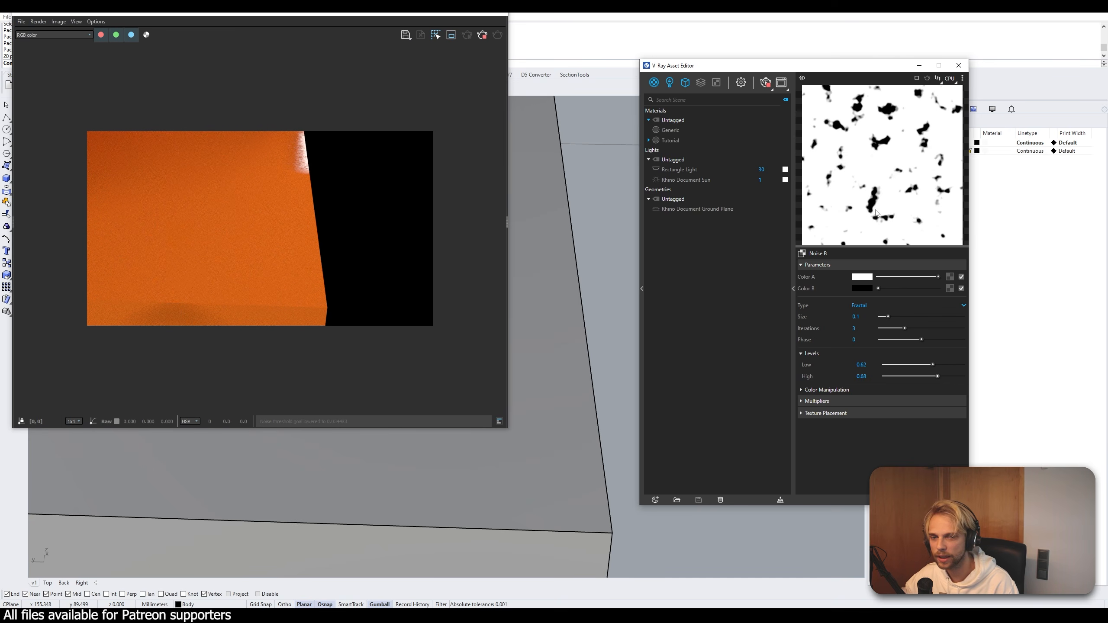
click(870, 377)
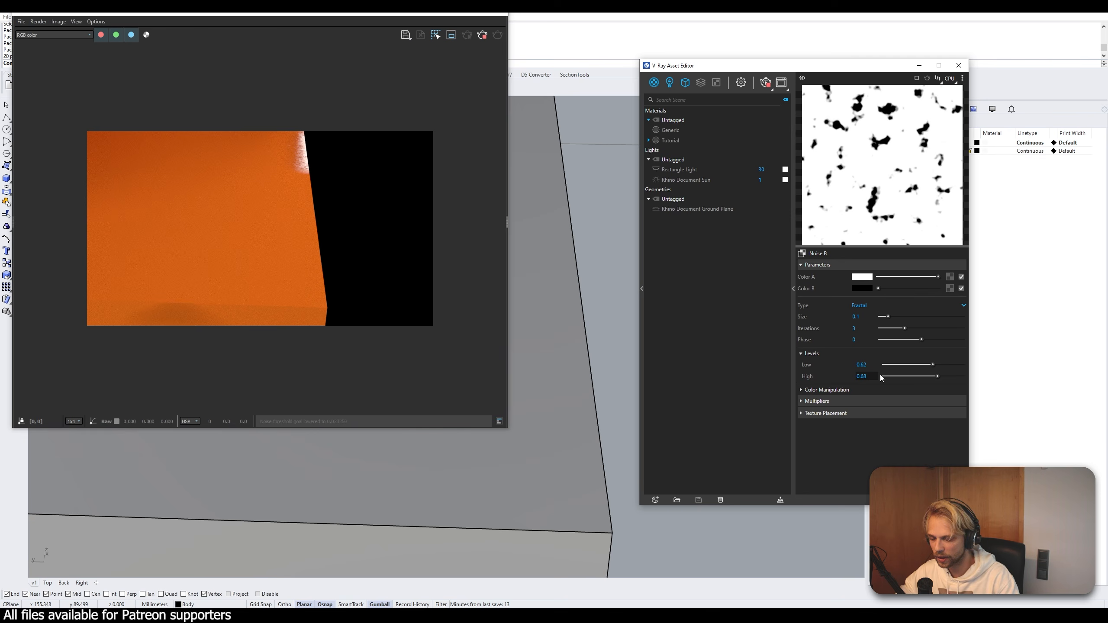
text(0.63)
key(Return)
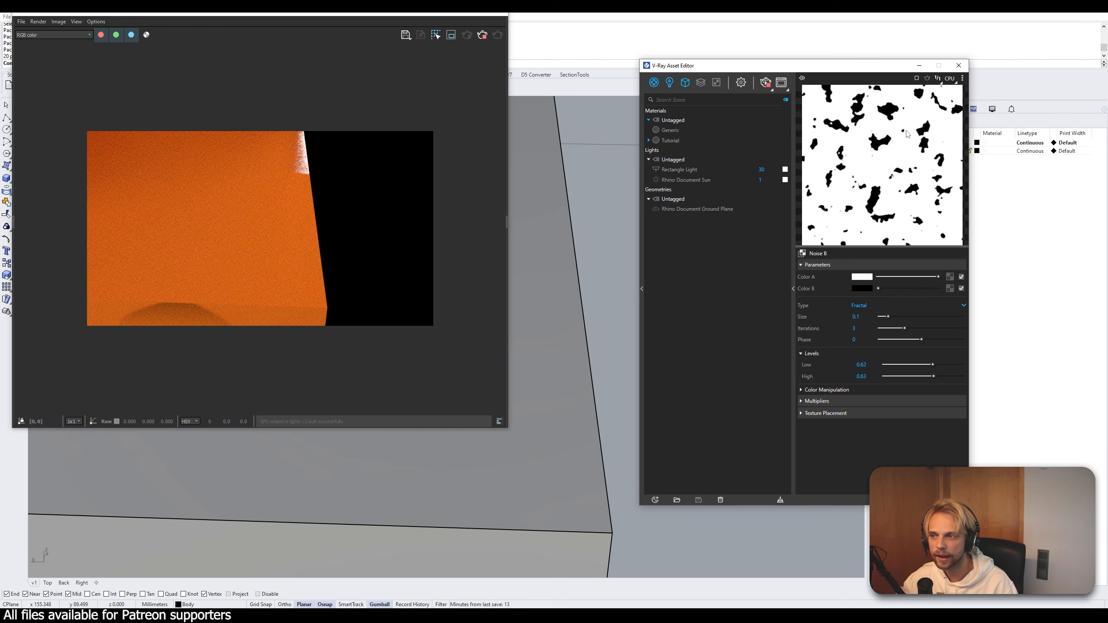
click(871, 365)
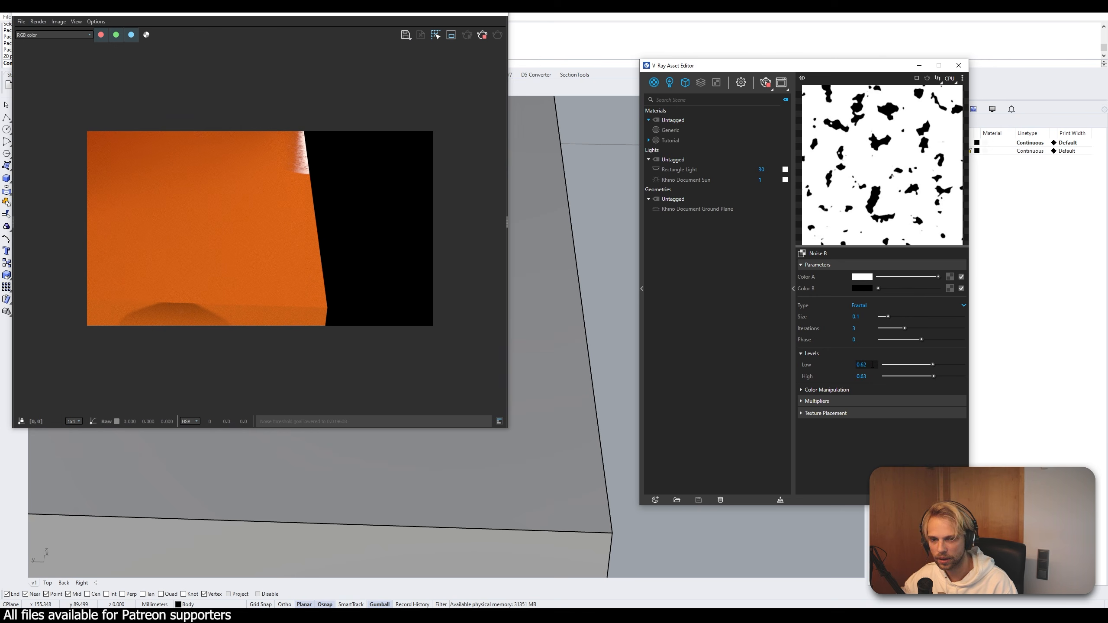
click(871, 377)
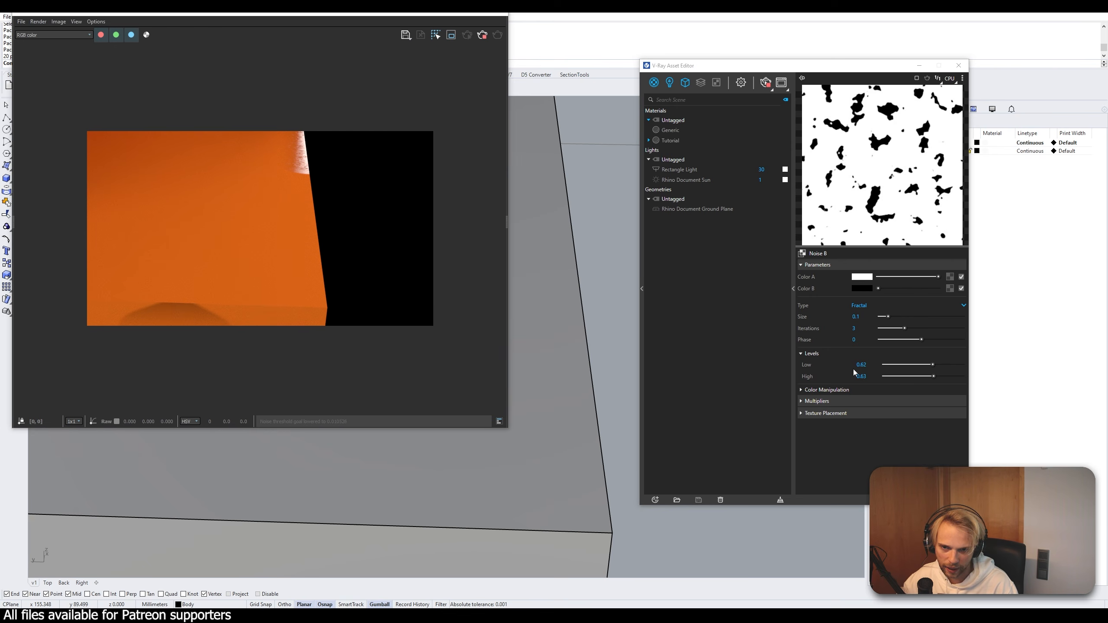
- Raise the Noise B iterations to 10 and check the chipped paint on the notched block in the render
drag(904, 328, 973, 330)
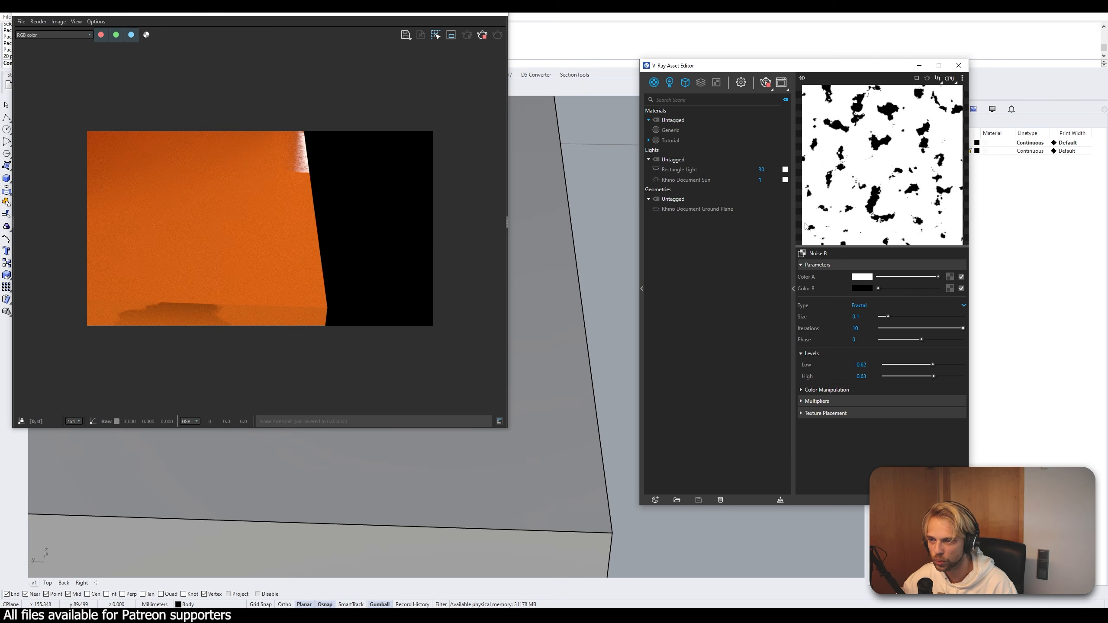
scroll(334, 240, down, 1)
scroll(334, 240, up, 1)
scroll(566, 310, down, 5)
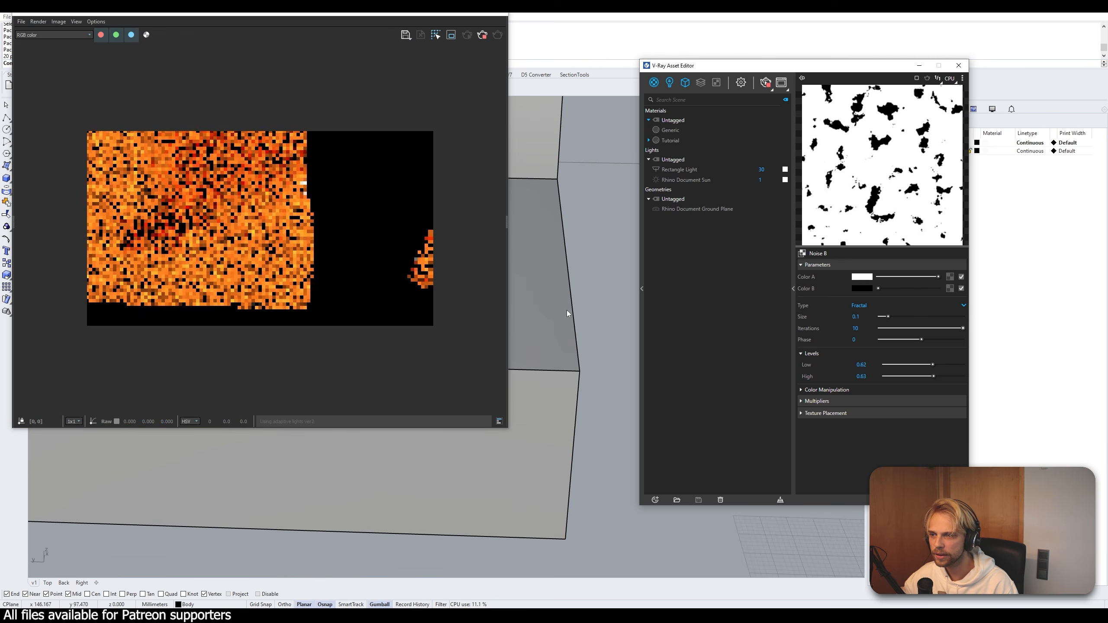
shift+right_drag(557, 311, 600, 368)
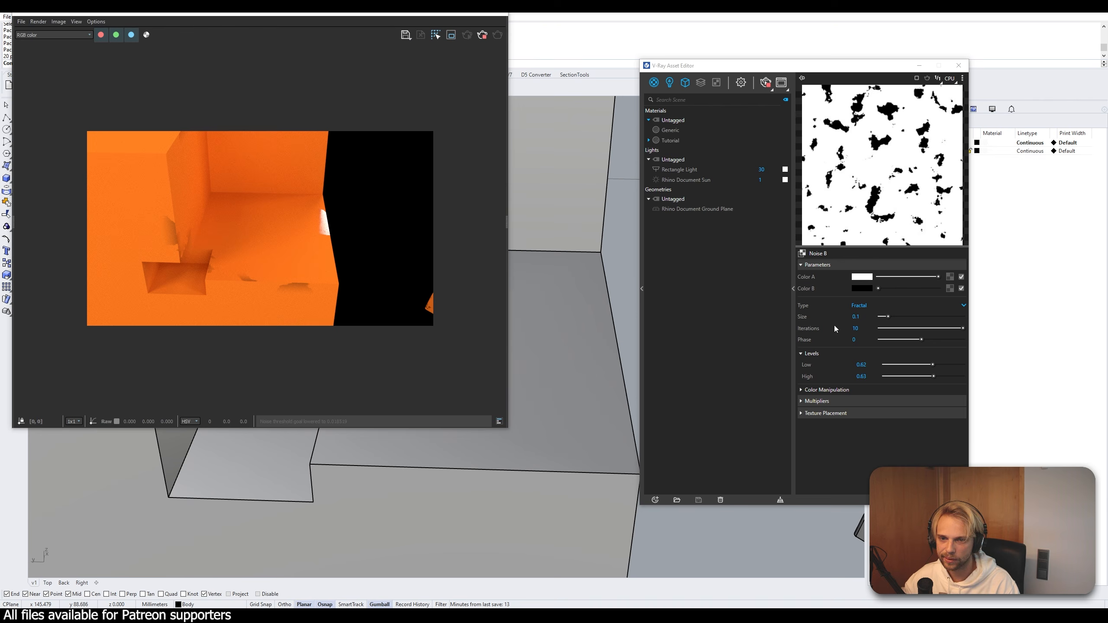
- Set the Noise B size to 0.01 and check the finer paint chips along the block's edge in the render
click(856, 316)
text(0)
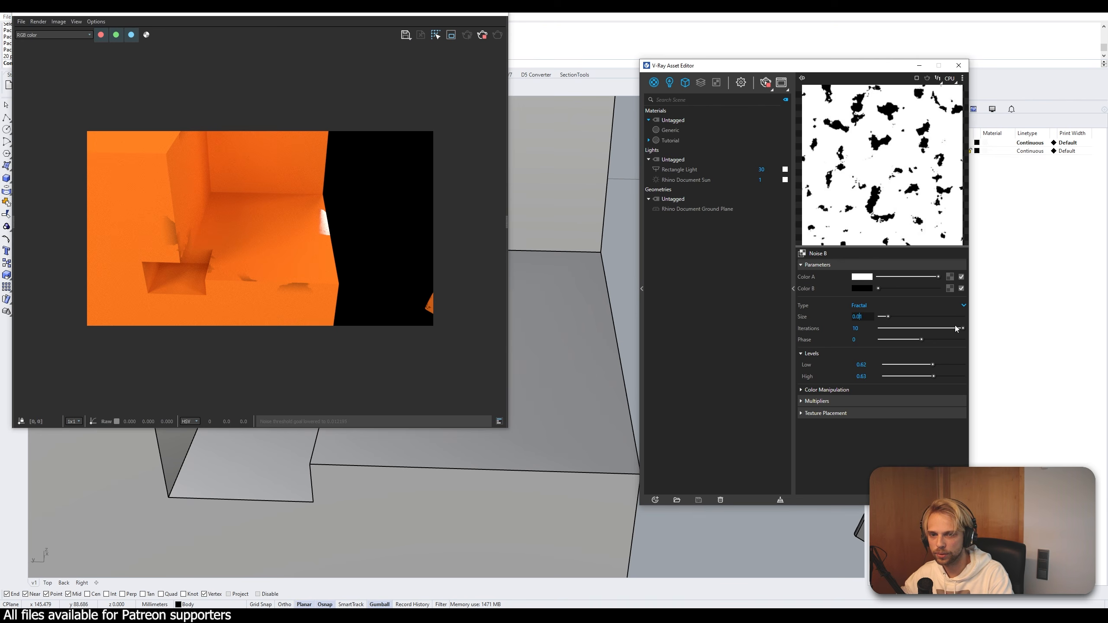
key(Return)
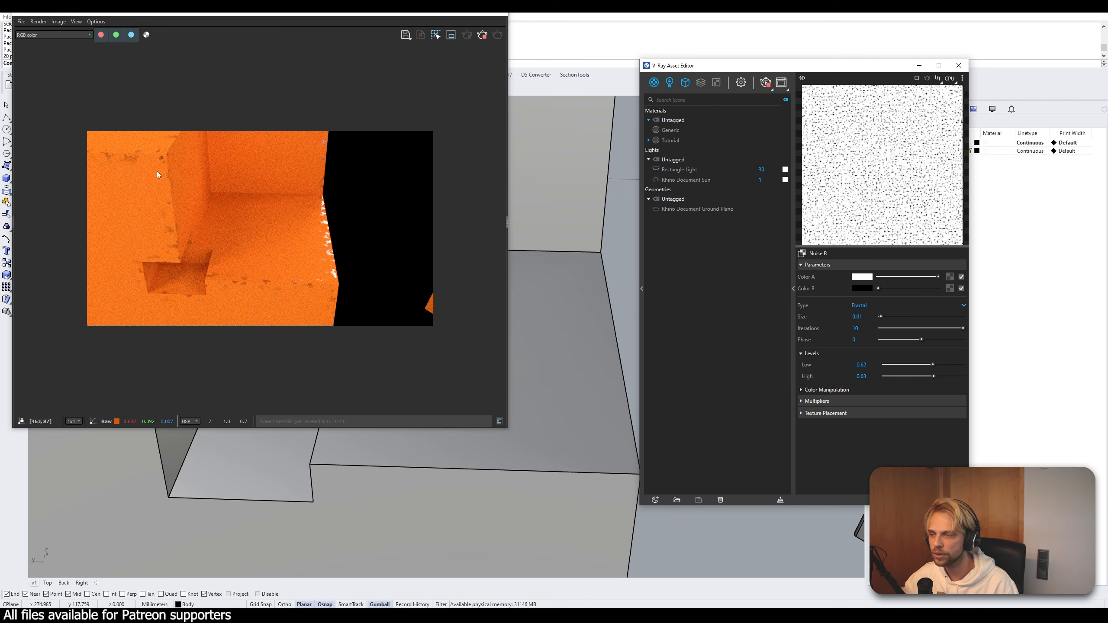
scroll(335, 236, up, 2)
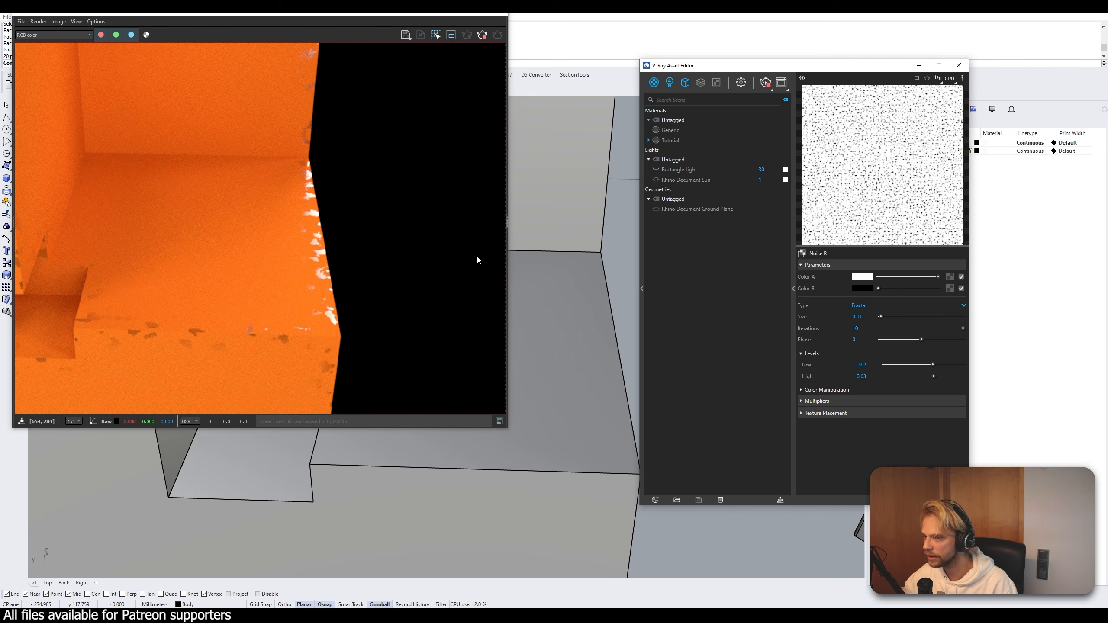
scroll(342, 180, down, 3)
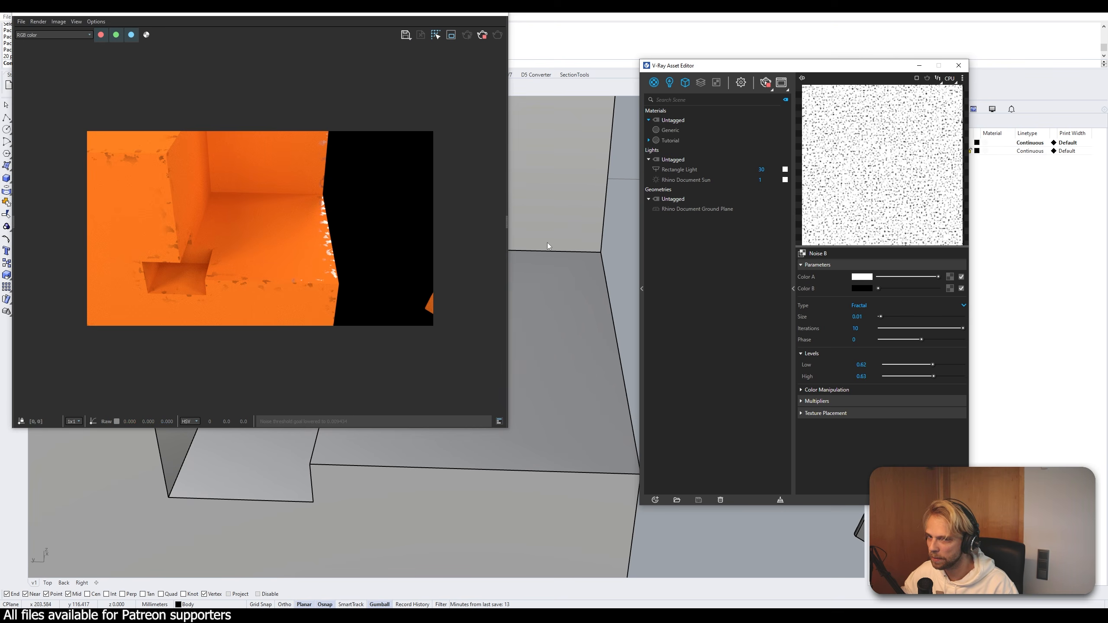
- Examine how the noise pattern scales across the robotic hand's fingers and palm compared with the notched block
scroll(542, 399, down, 5)
scroll(582, 409, up, 5)
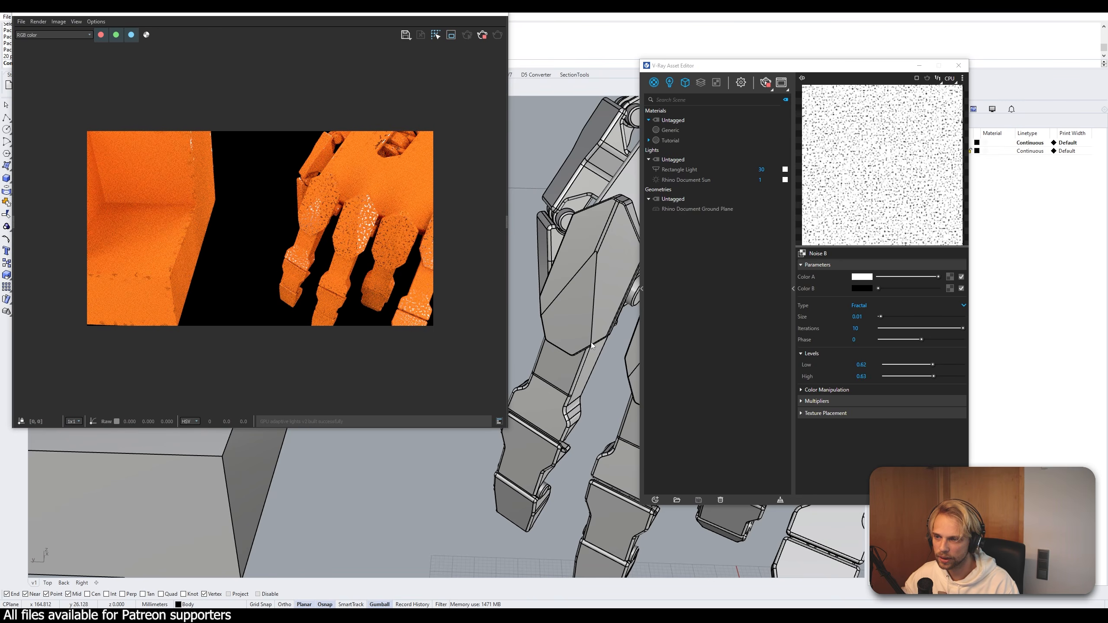
scroll(590, 343, up, 4)
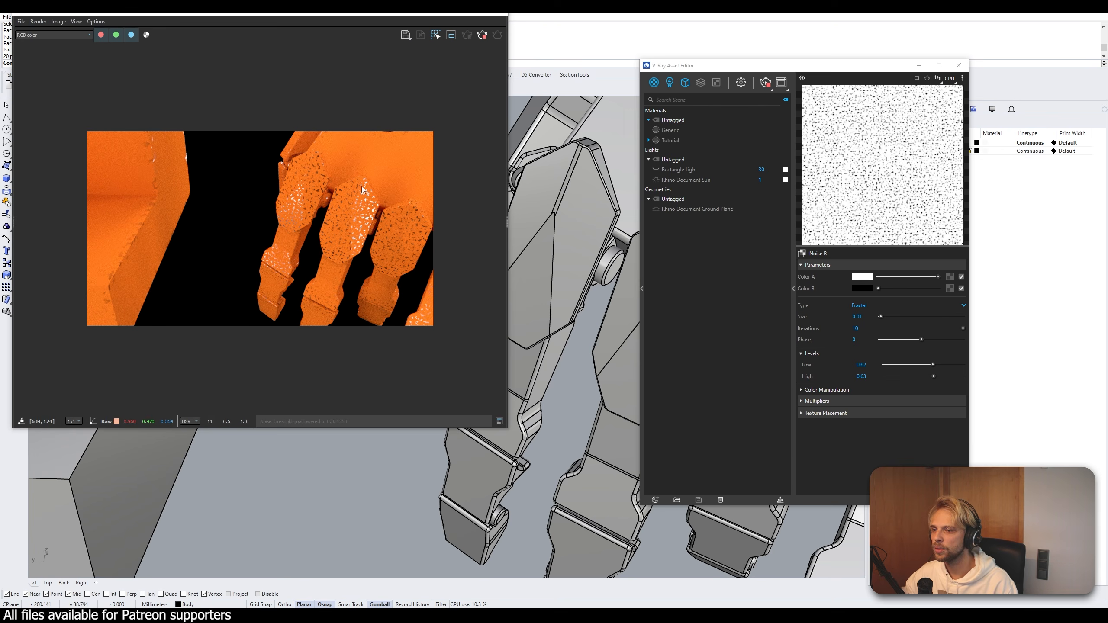
scroll(307, 195, up, 3)
scroll(306, 196, down, 4)
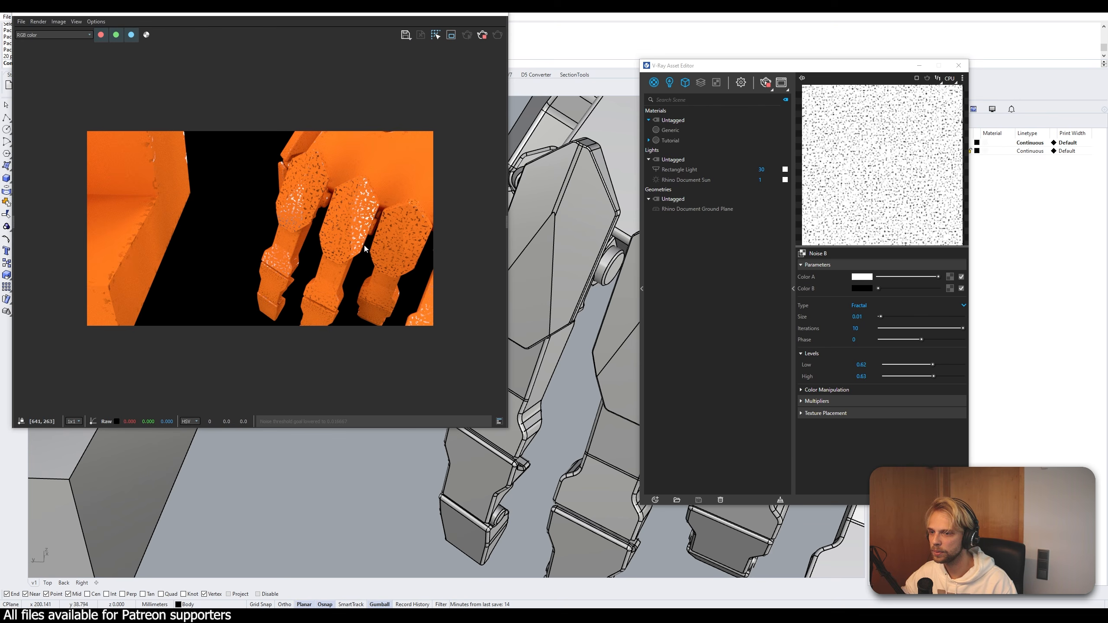
shift+right_drag(582, 161, 544, 315)
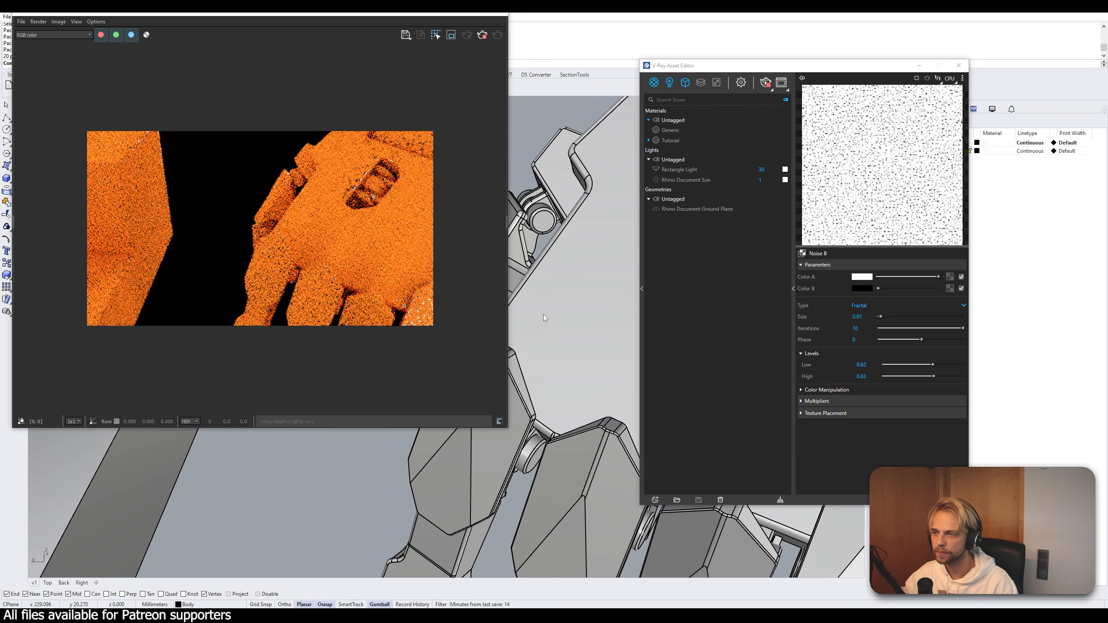
shift+right_drag(593, 188, 506, 306)
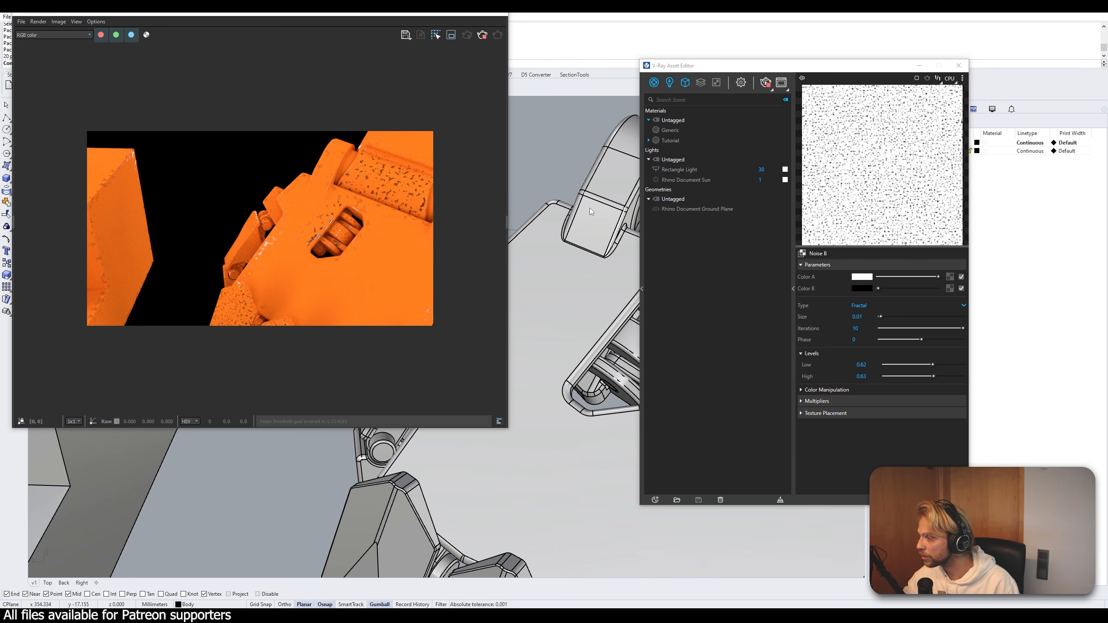
right_drag(547, 304, 512, 363)
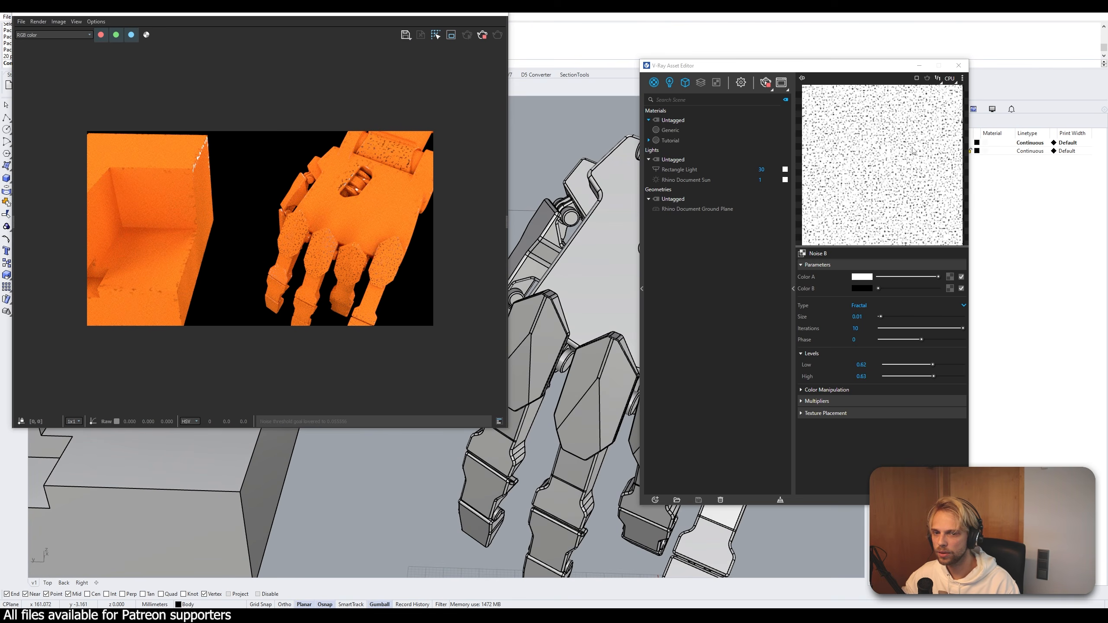
- Wrap the Noise B in the Dirt texture's Occluded Color in a Tri-Planar texture and check the block's edges in the render
click(882, 500)
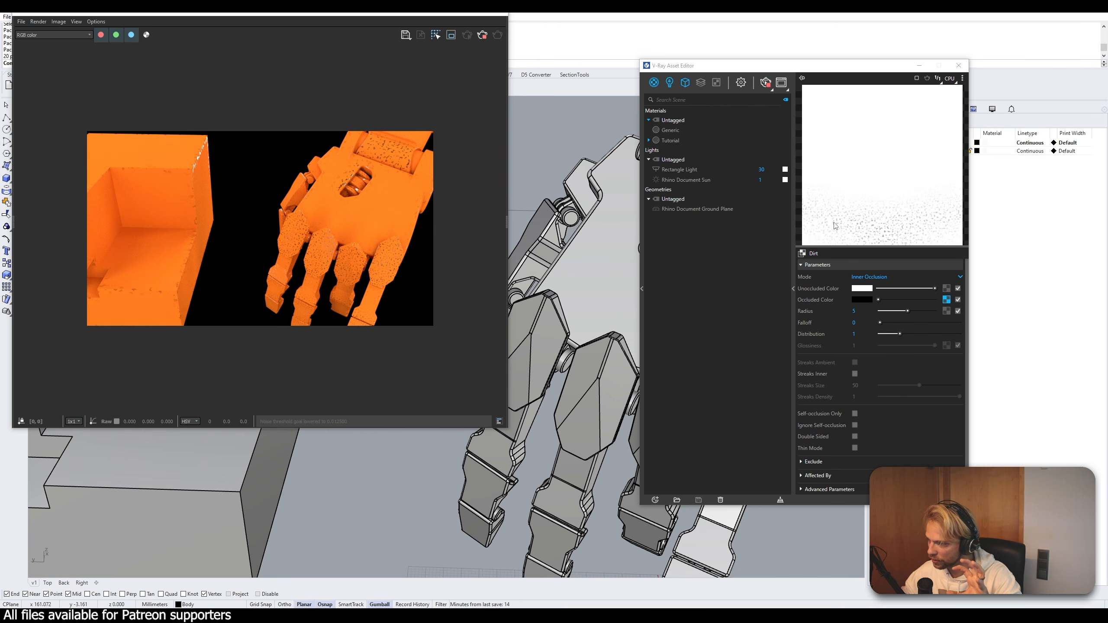
click(947, 300)
right_click(947, 300)
mouse_move(931, 340)
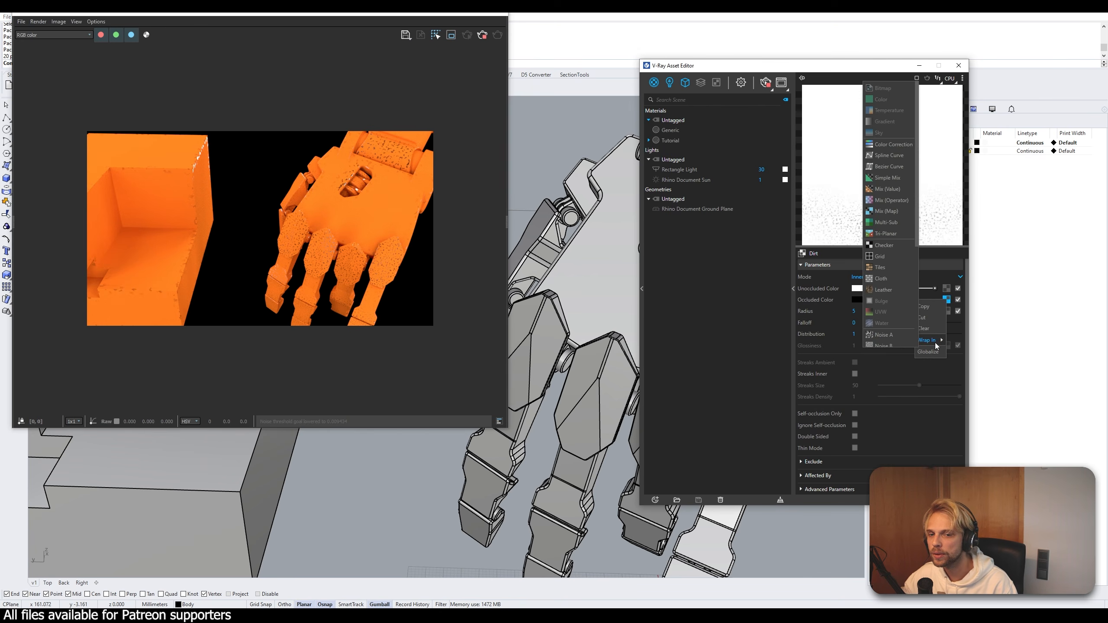
click(877, 235)
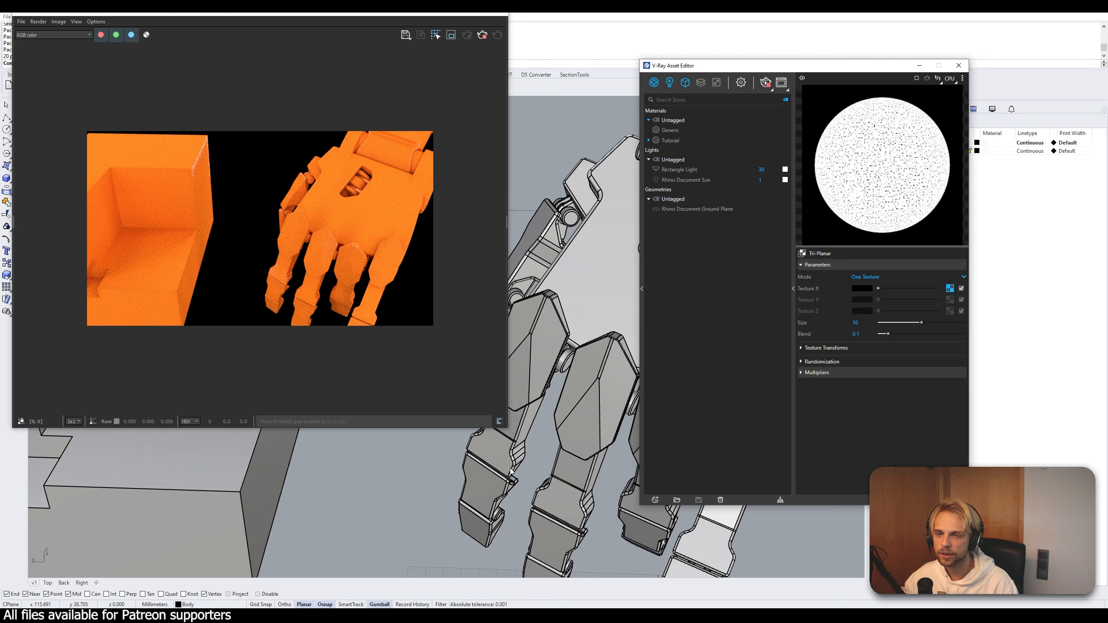
scroll(638, 399, up, 5)
scroll(536, 392, up, 3)
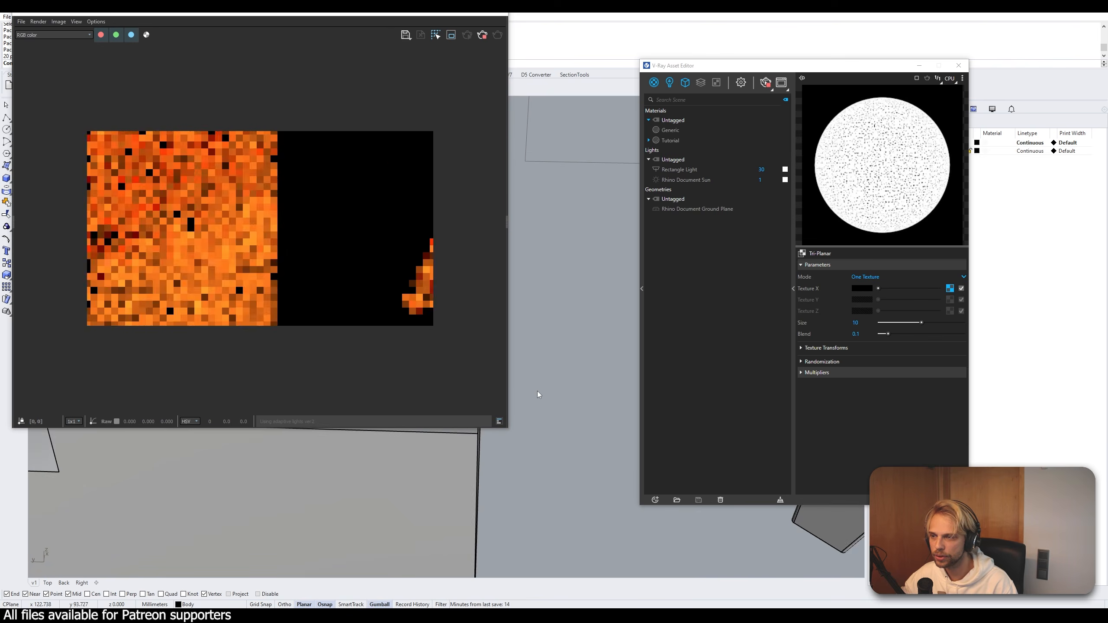
scroll(489, 444, down, 3)
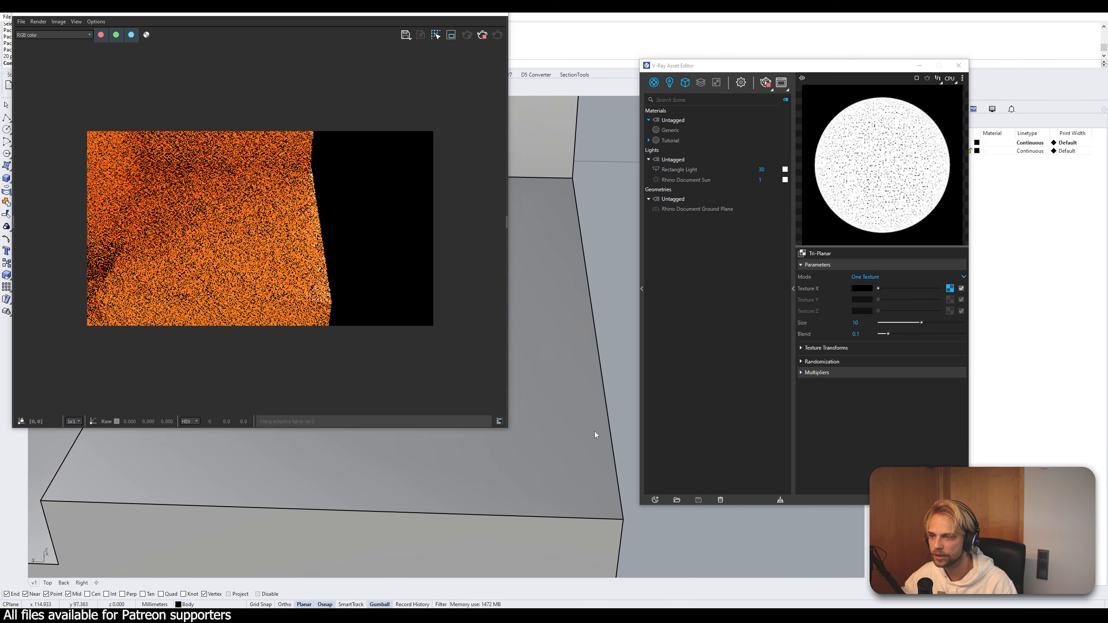
shift+right_drag(600, 383, 567, 367)
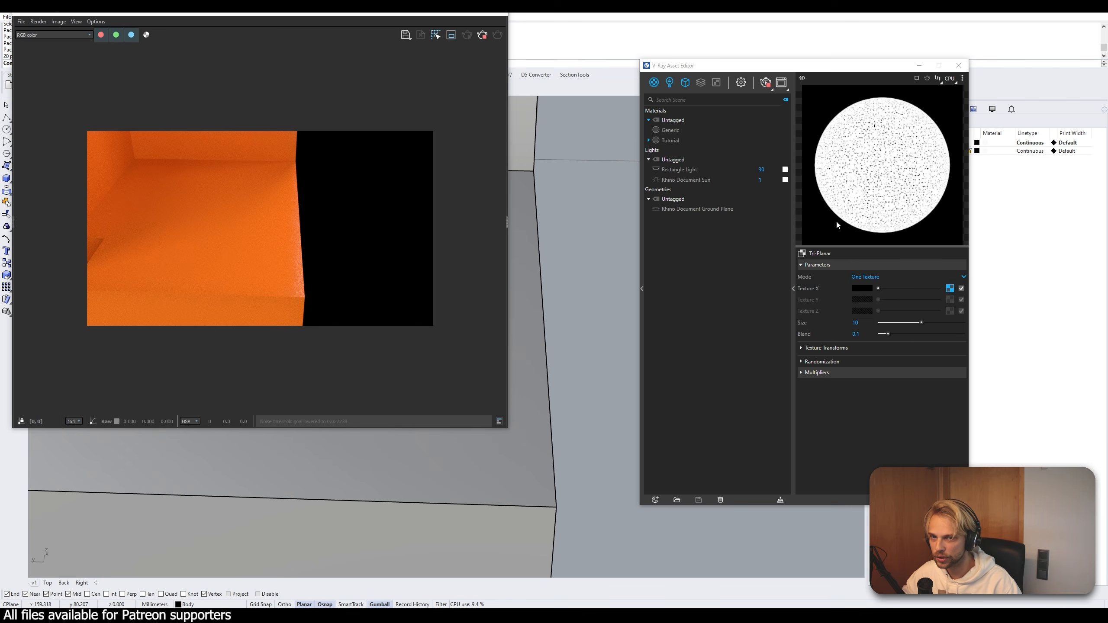
scroll(517, 465, down, 10)
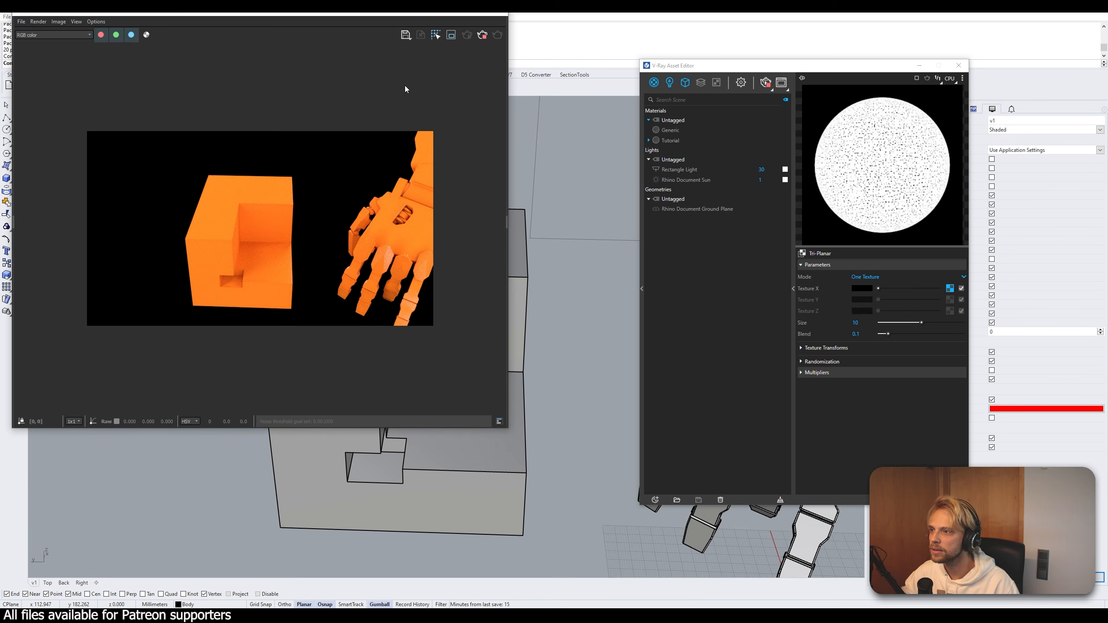
- Measure the length of the notched block's lower front edge with the Distance command
drag(290, 14, 350, 106)
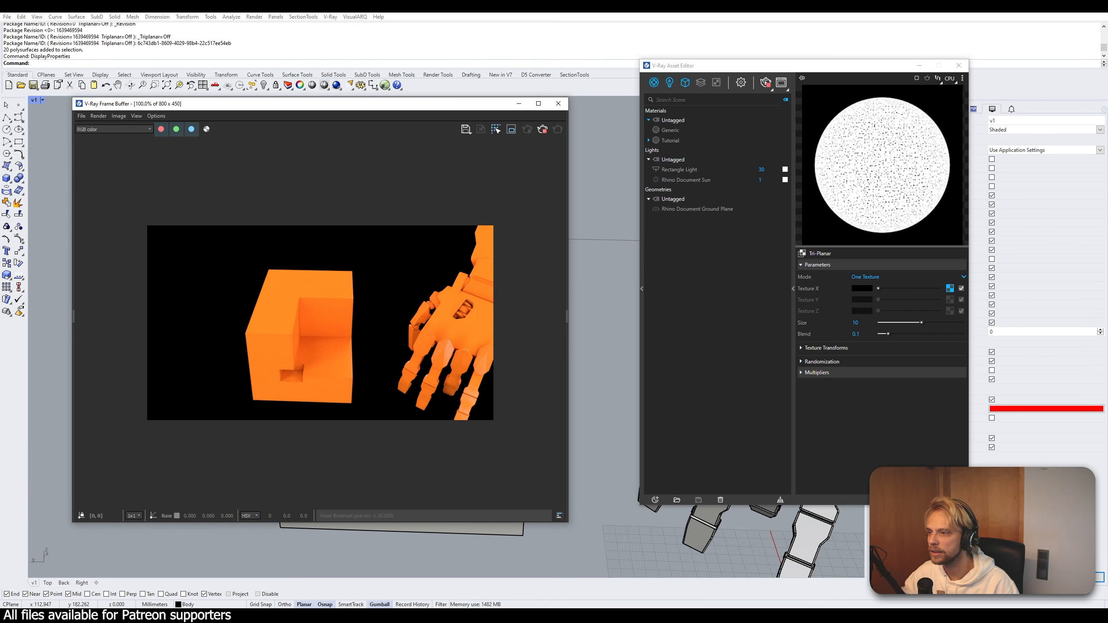
text(Distr)
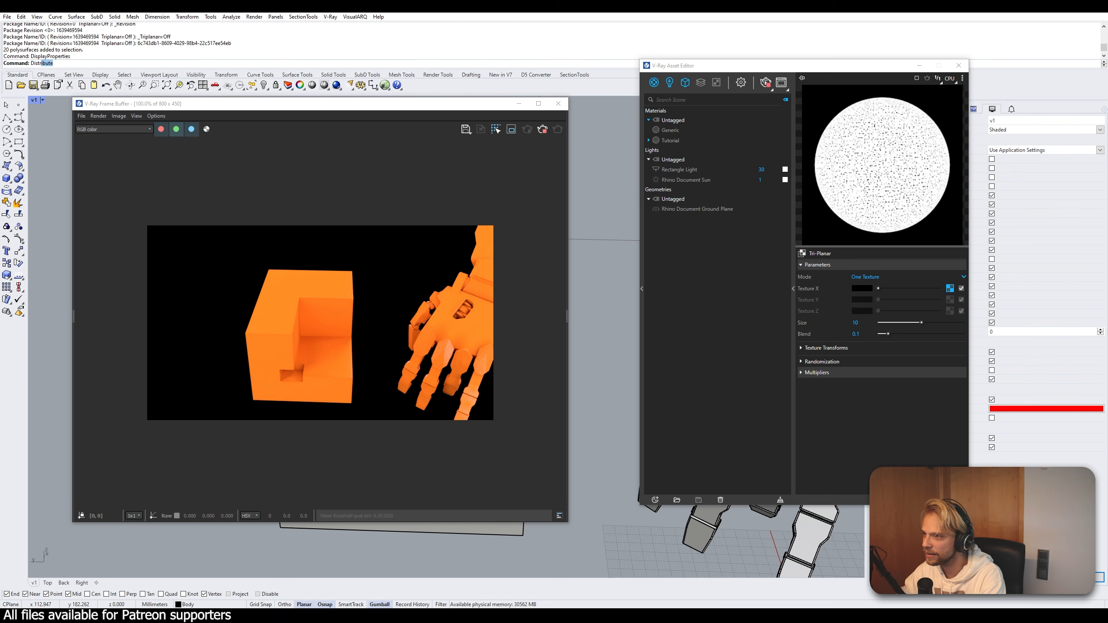
key(BackSpace)
text(ance)
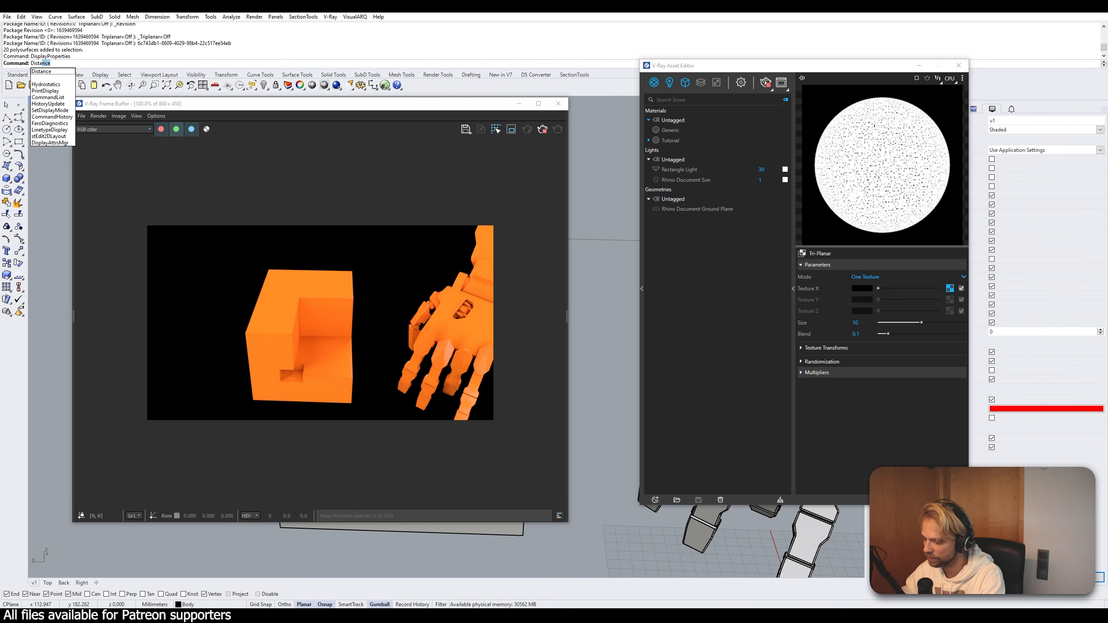
key(Return)
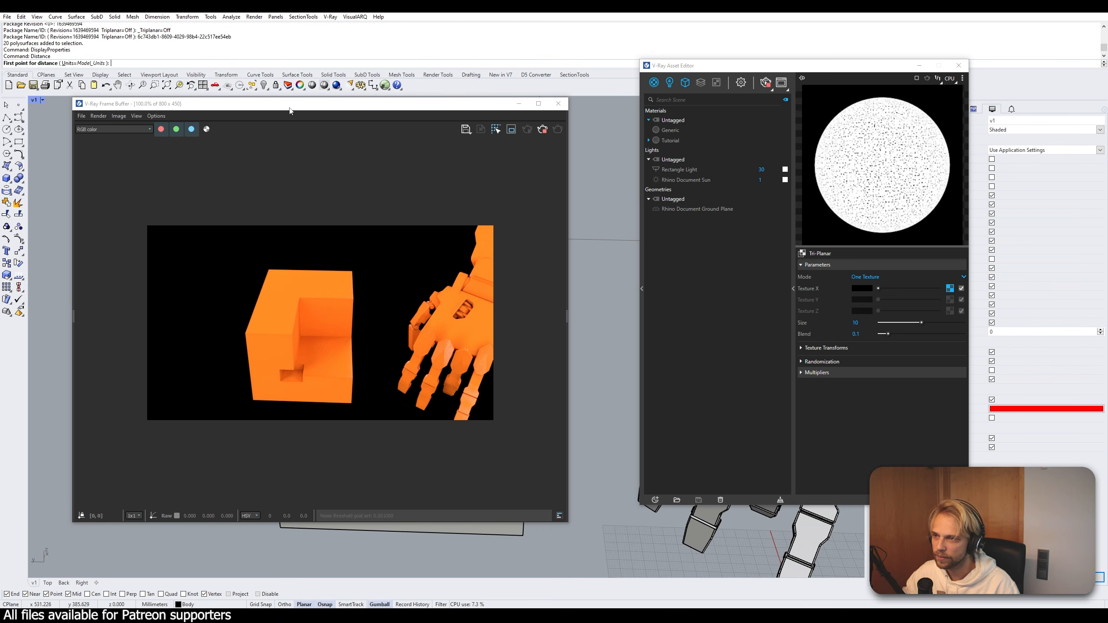
drag(289, 111, 244, 31)
click(280, 527)
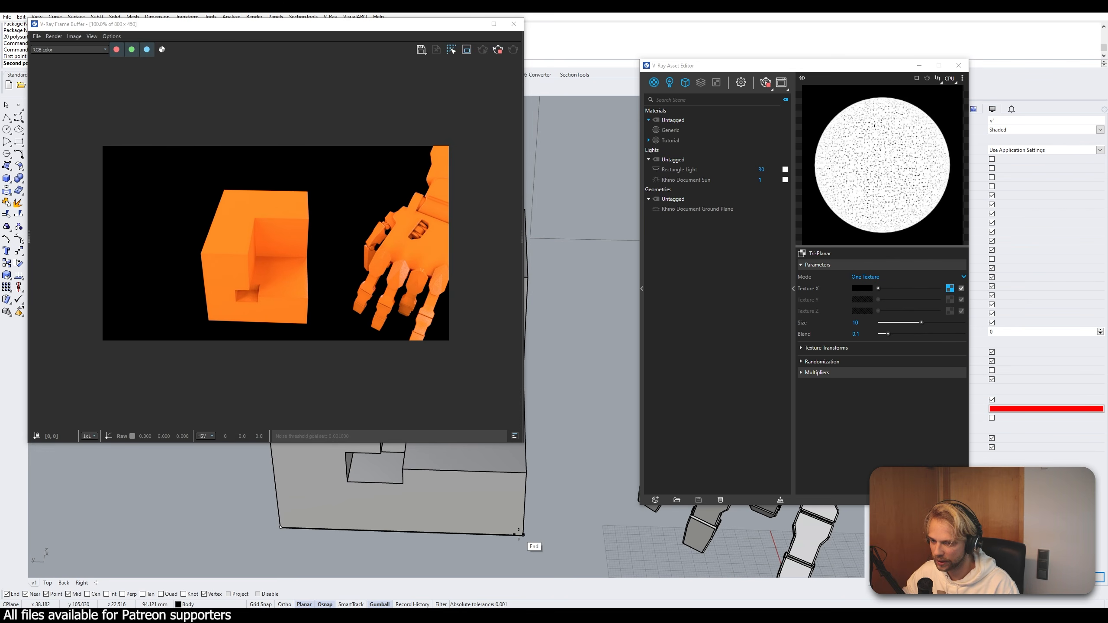
click(521, 534)
mouse_move(74, 24)
mouse_down()
mouse_move(103, 140)
mouse_move(78, 19)
mouse_up()
- Set the Tri-Planar texture size to 100 and check the paint chips along the block's edges up close
click(856, 322)
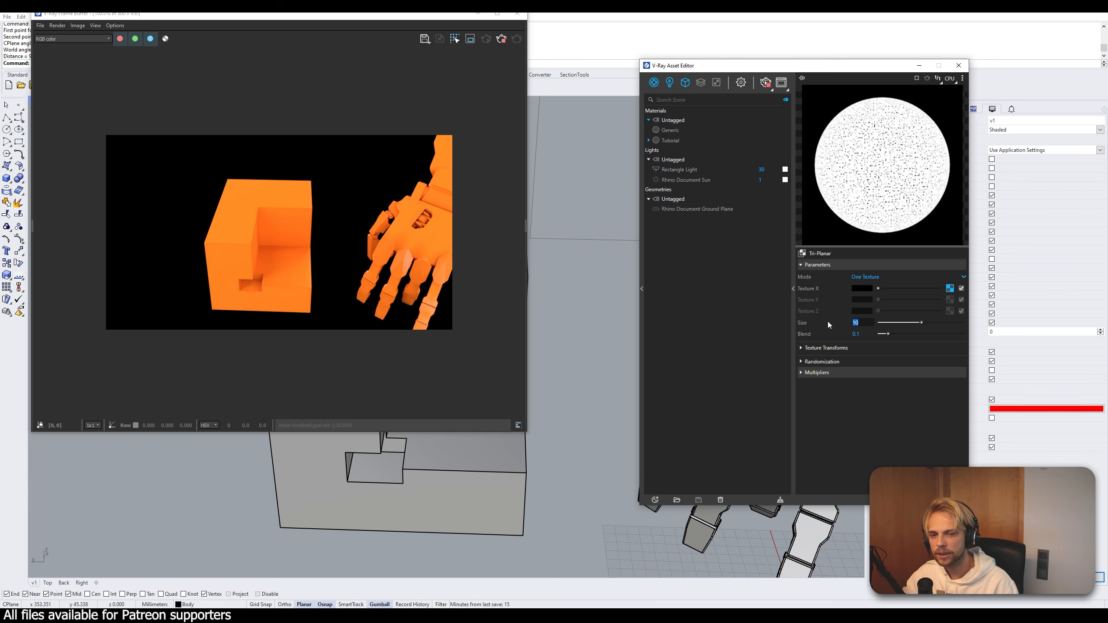
text(100)
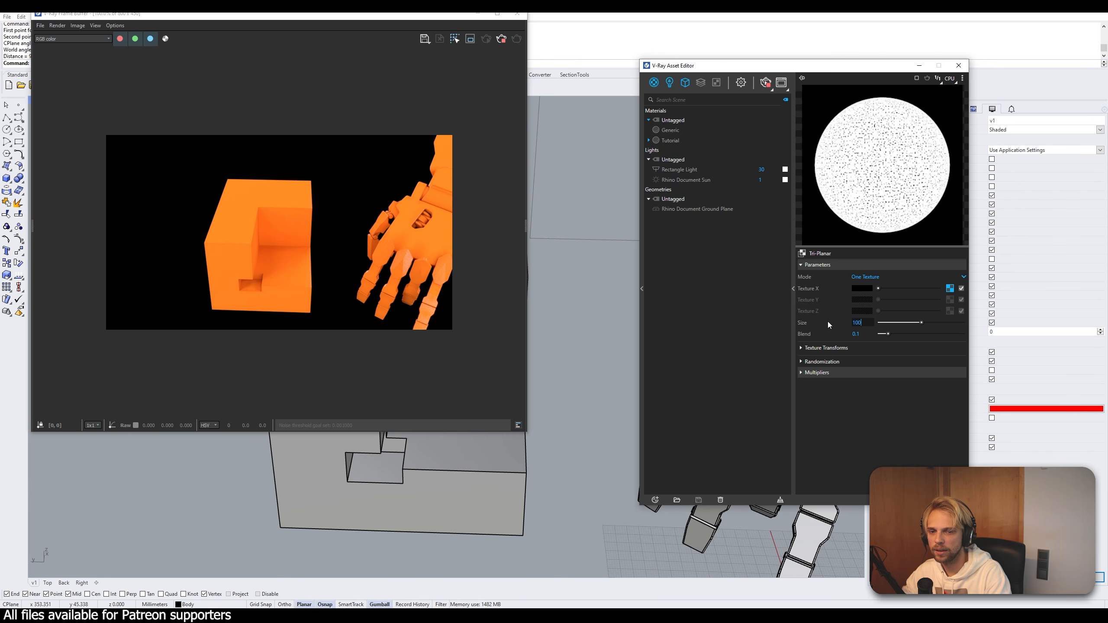
key(Return)
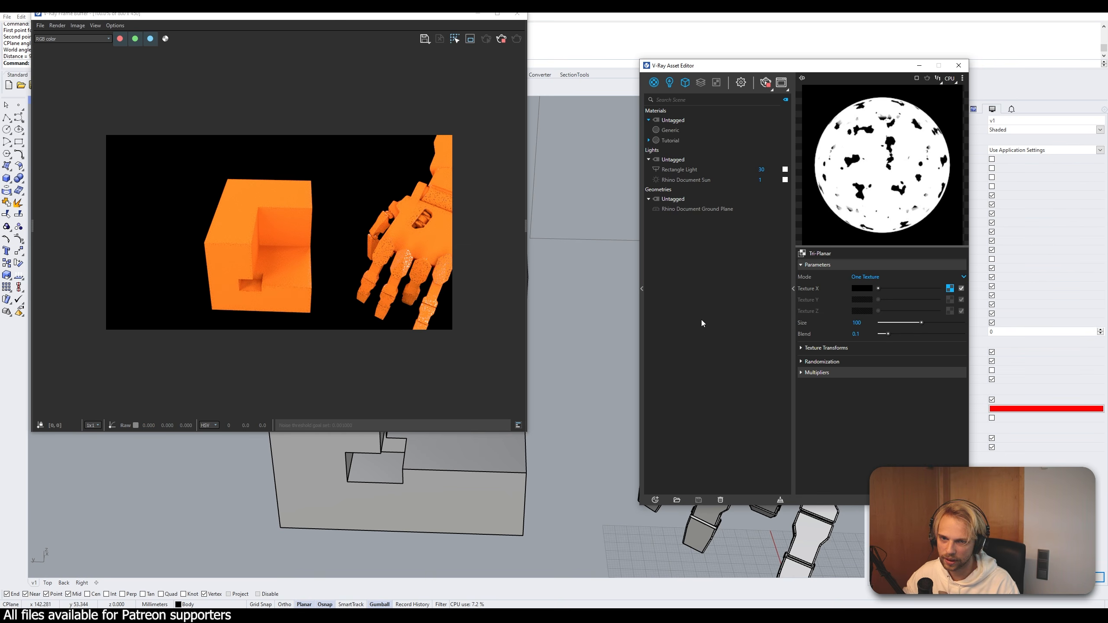
right_drag(556, 445, 403, 466)
scroll(405, 468, up, 2)
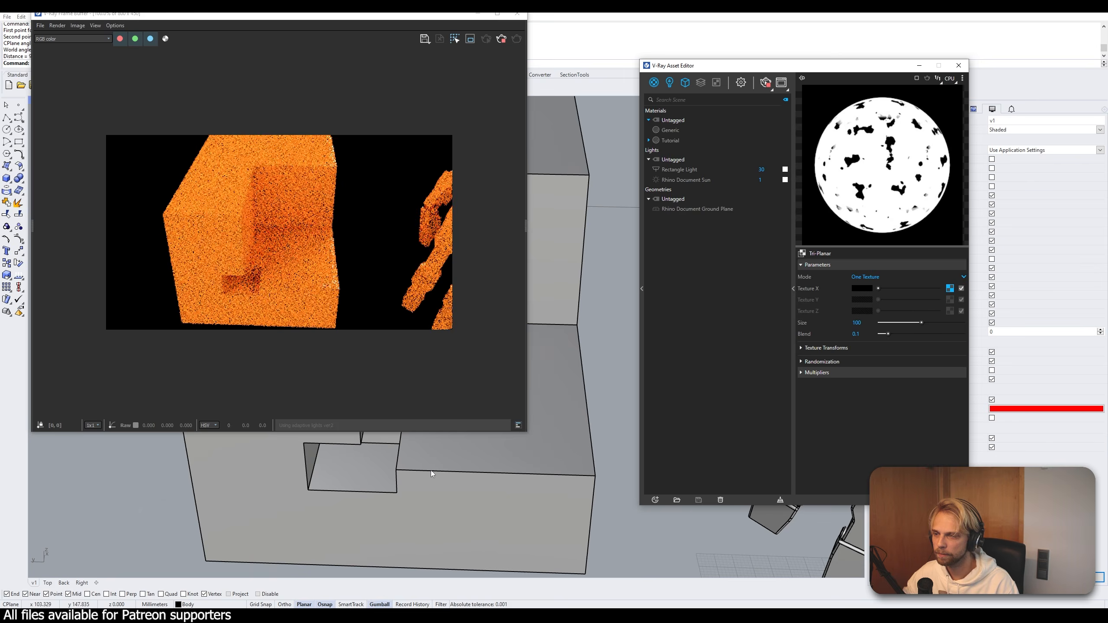
scroll(431, 470, up, 2)
scroll(547, 474, up, 4)
scroll(547, 473, up, 2)
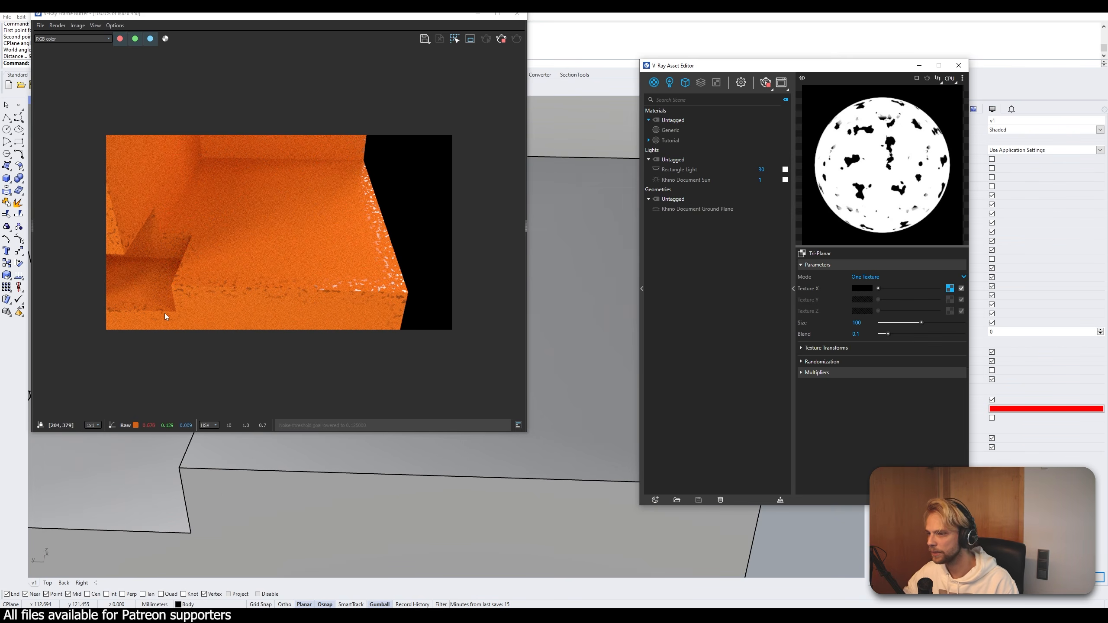
scroll(164, 313, up, 1)
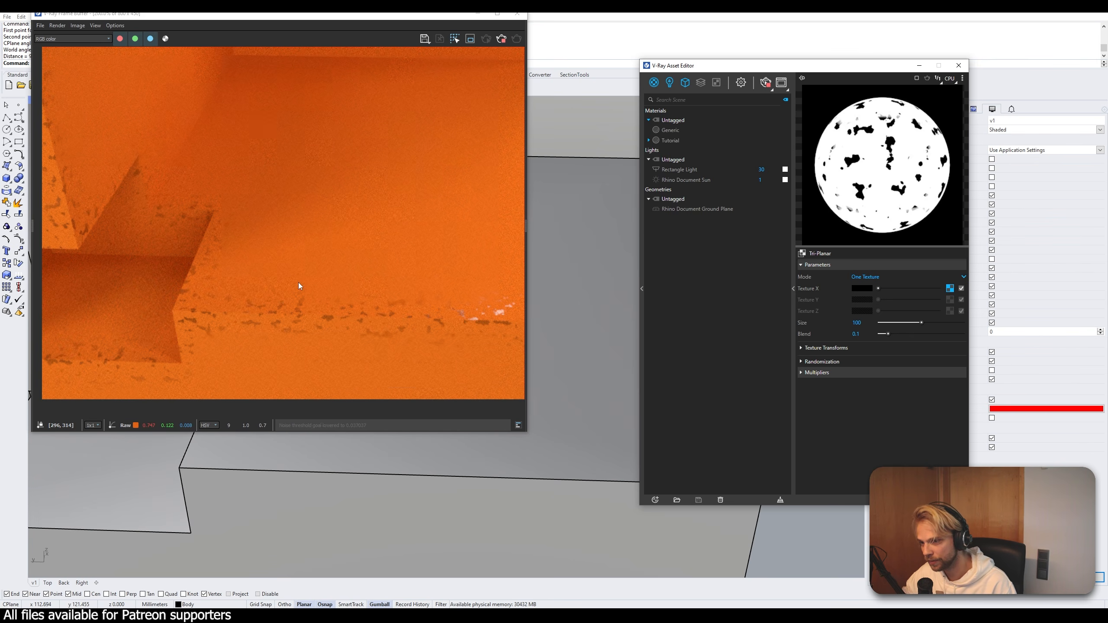
scroll(297, 283, down, 1)
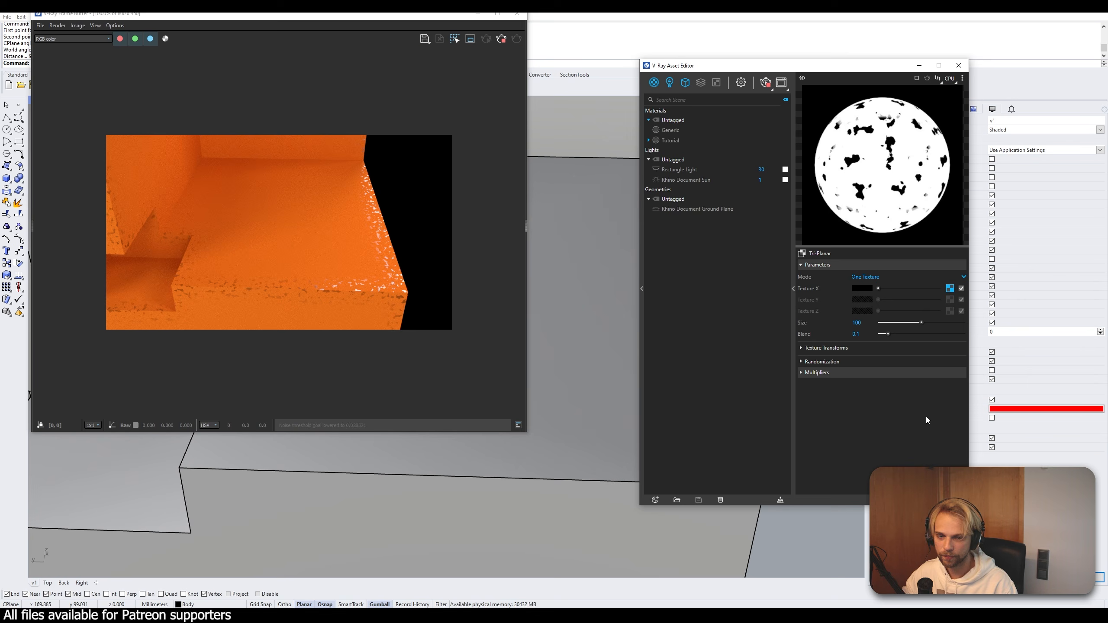
- Return from the Tri-Planar texture through the Dirt and Mix (Map) levels to the Tutorial material's layers
click(921, 499)
click(922, 500)
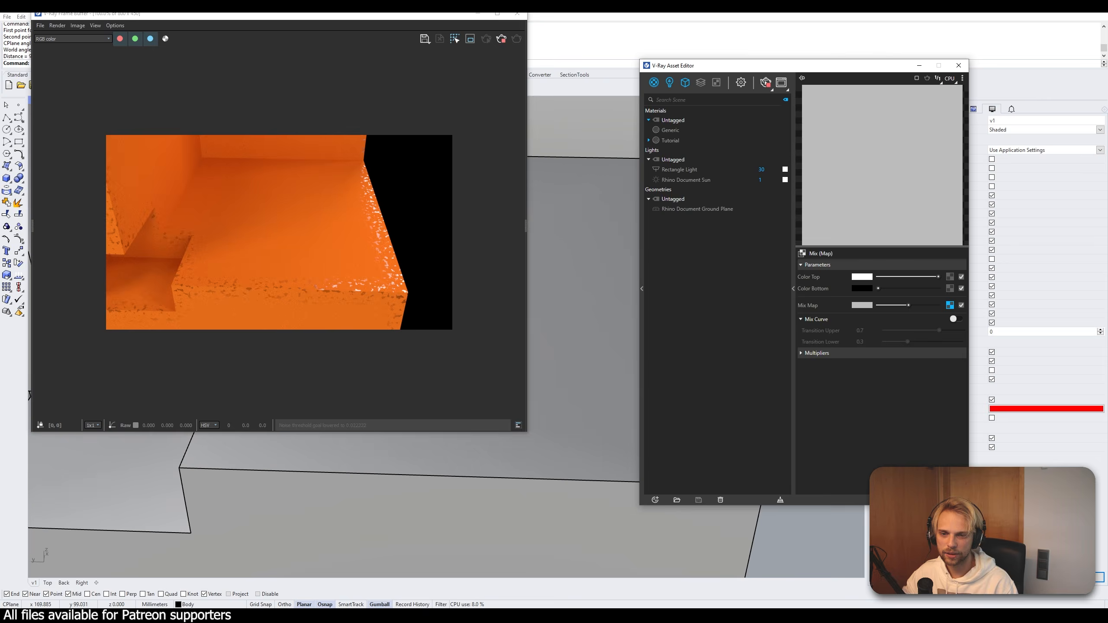
click(921, 499)
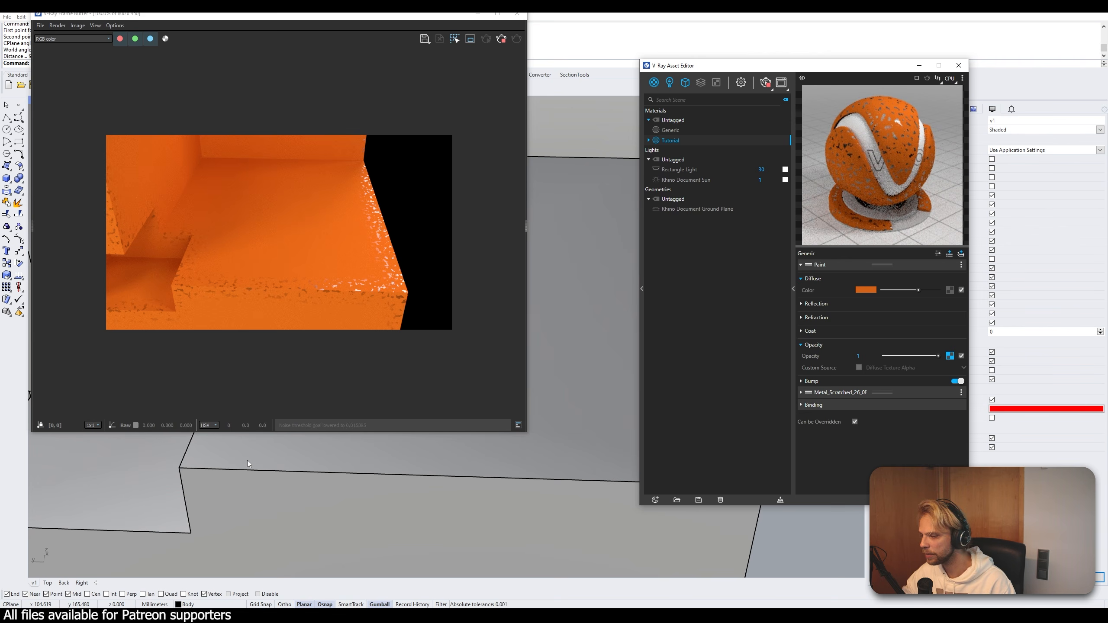
- Switch to the Photoshop diagram and handwrite "Dirt" with an arrow leading toward the Mix map's Map input in the Paint row
key(alt+Tab)
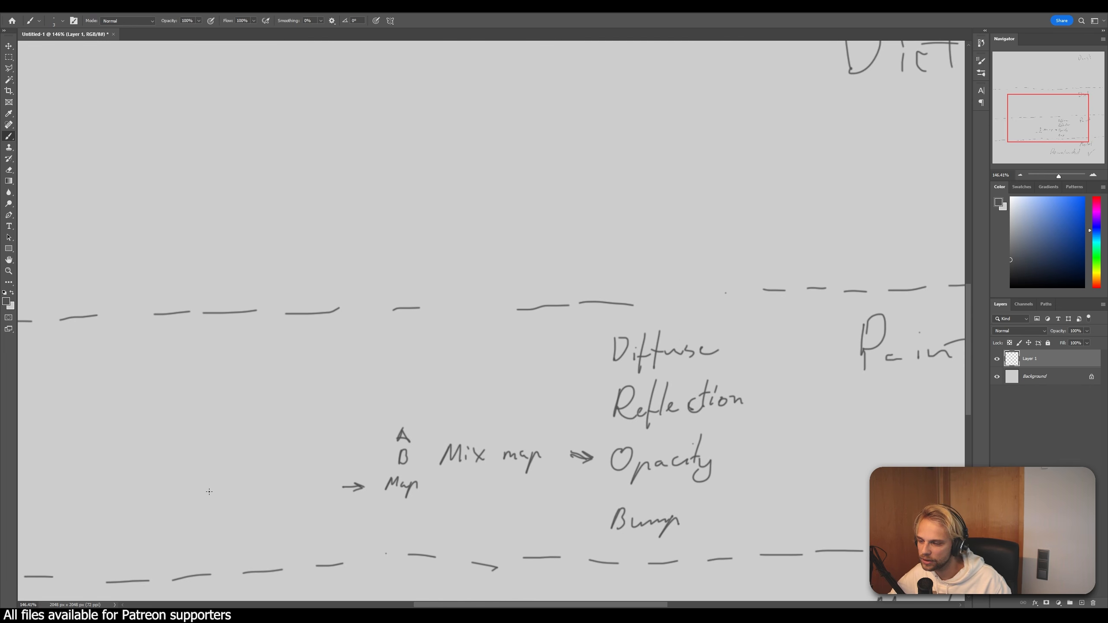
mouse_move(201, 493)
mouse_down()
mouse_move(221, 495)
mouse_move(214, 500)
mouse_up()
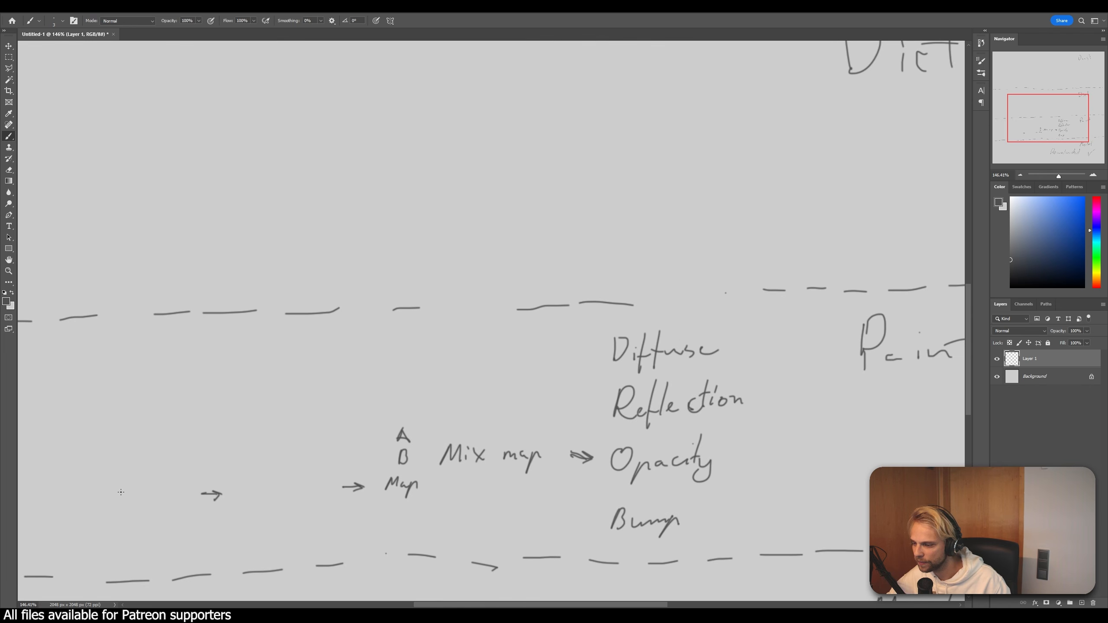
drag(128, 482, 127, 506)
mouse_move(128, 481)
mouse_down()
mouse_move(129, 504)
mouse_move(160, 497)
mouse_up()
drag(153, 492, 165, 490)
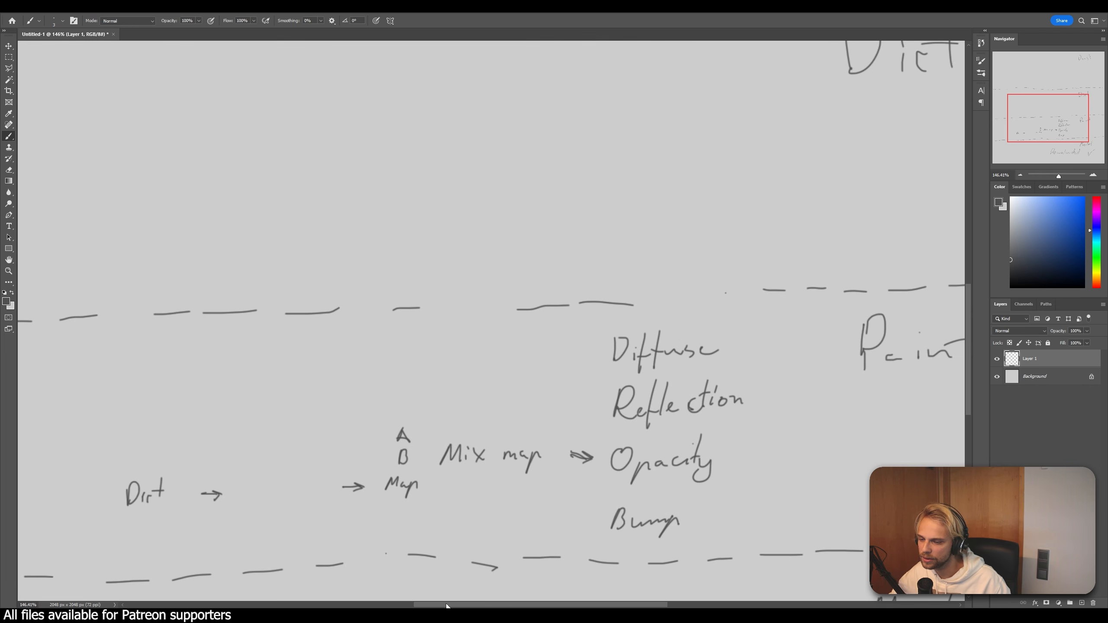
drag(444, 606, 370, 605)
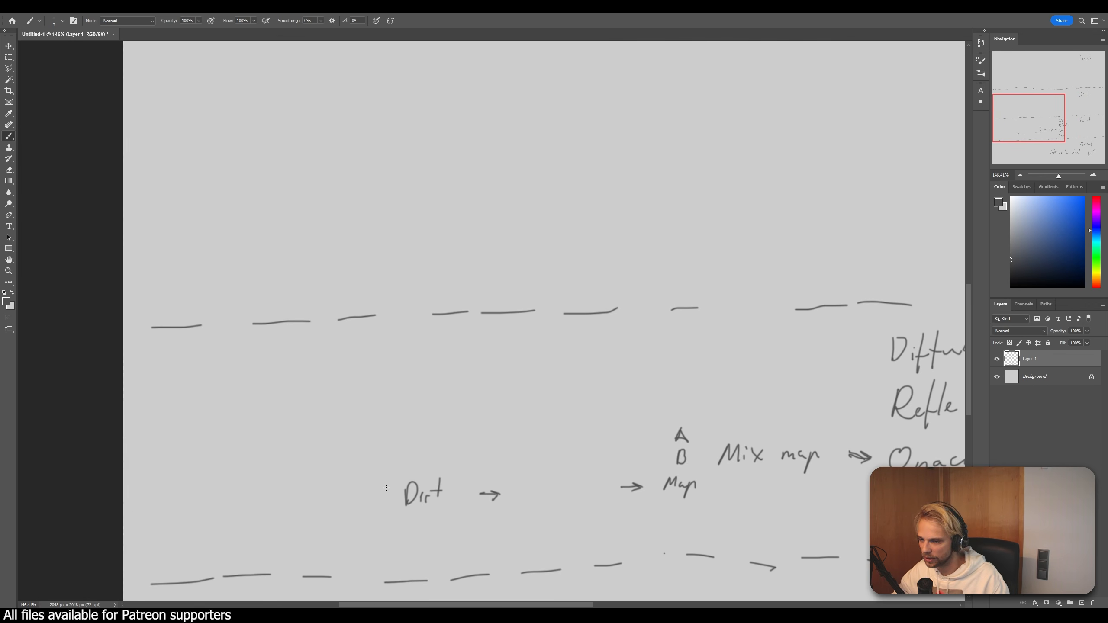
- Handwrite "Whit" beside Dirt in the Paint row and draw two arrows leading into Dirt, one above the other
drag(368, 481, 386, 492)
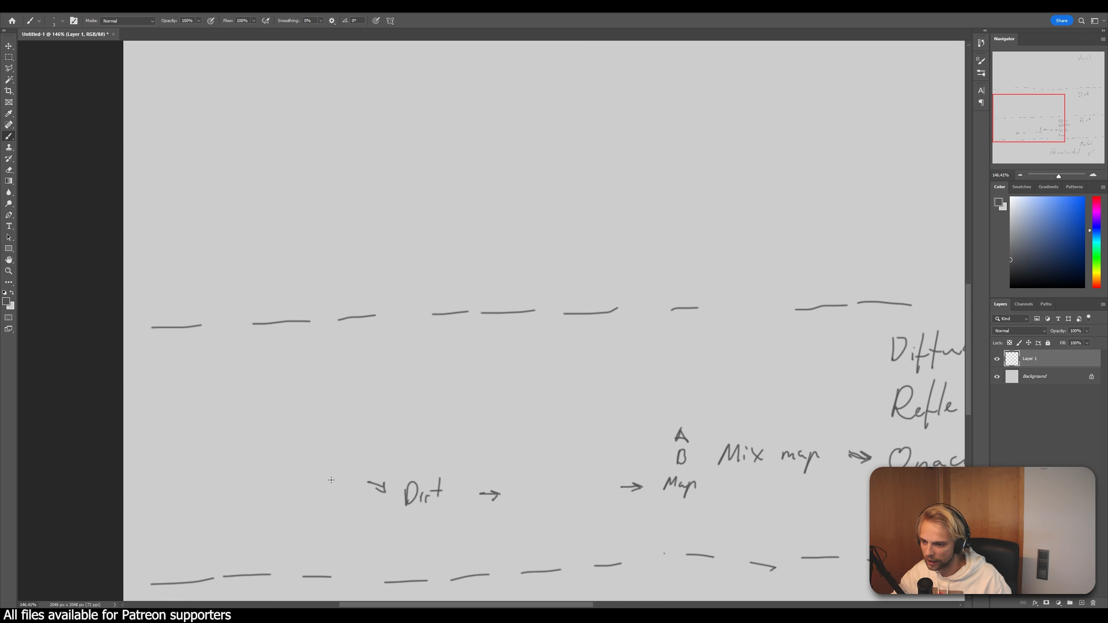
drag(315, 473, 353, 481)
drag(350, 472, 359, 471)
drag(373, 509, 384, 501)
drag(378, 500, 384, 509)
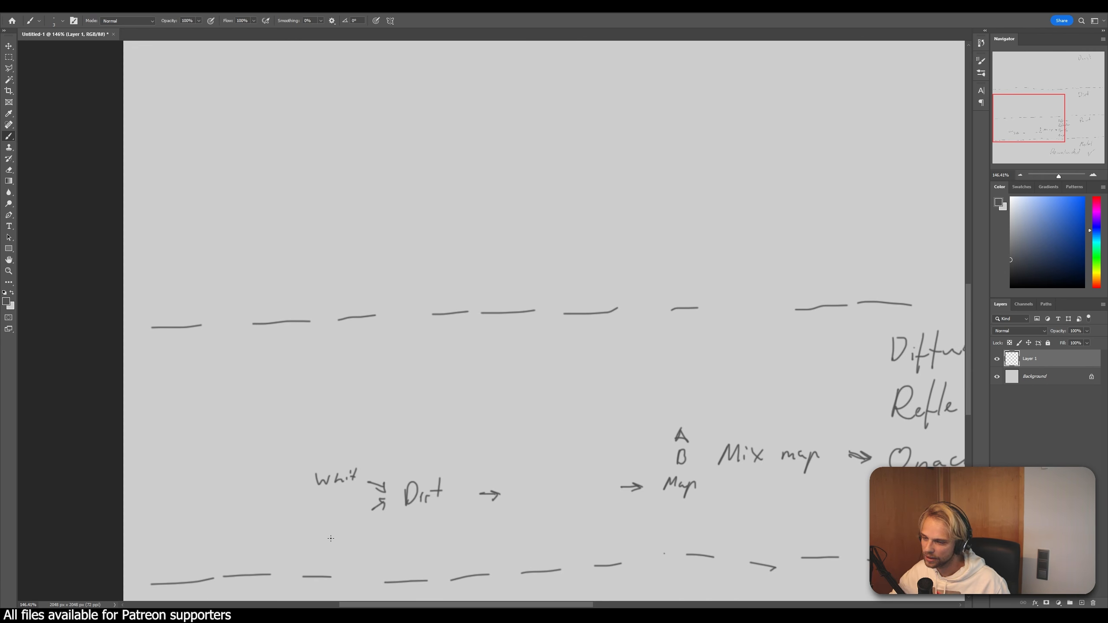
- Handwrite "Tri" below "Whit" at Dirt's lower arrow, with "NoiseB" and an arrow feeding into it
mouse_move(328, 506)
mouse_down()
mouse_move(327, 523)
mouse_move(334, 505)
mouse_move(342, 516)
mouse_move(292, 519)
mouse_up()
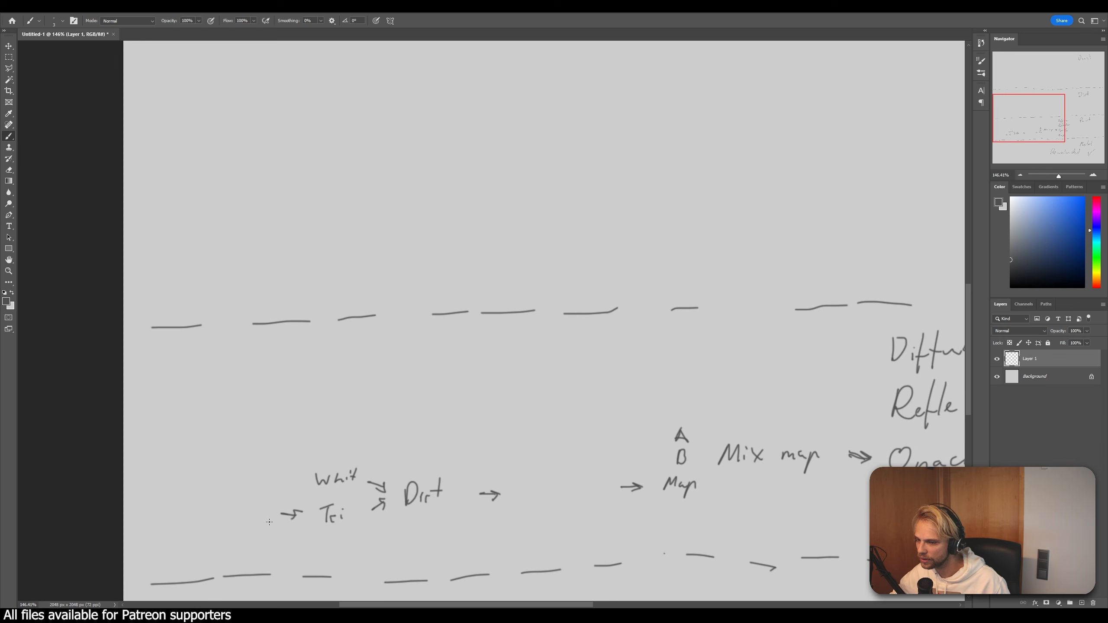
mouse_move(212, 507)
mouse_down()
mouse_move(206, 527)
mouse_move(224, 508)
mouse_move(230, 517)
mouse_up()
drag(240, 515, 263, 520)
drag(264, 504, 264, 520)
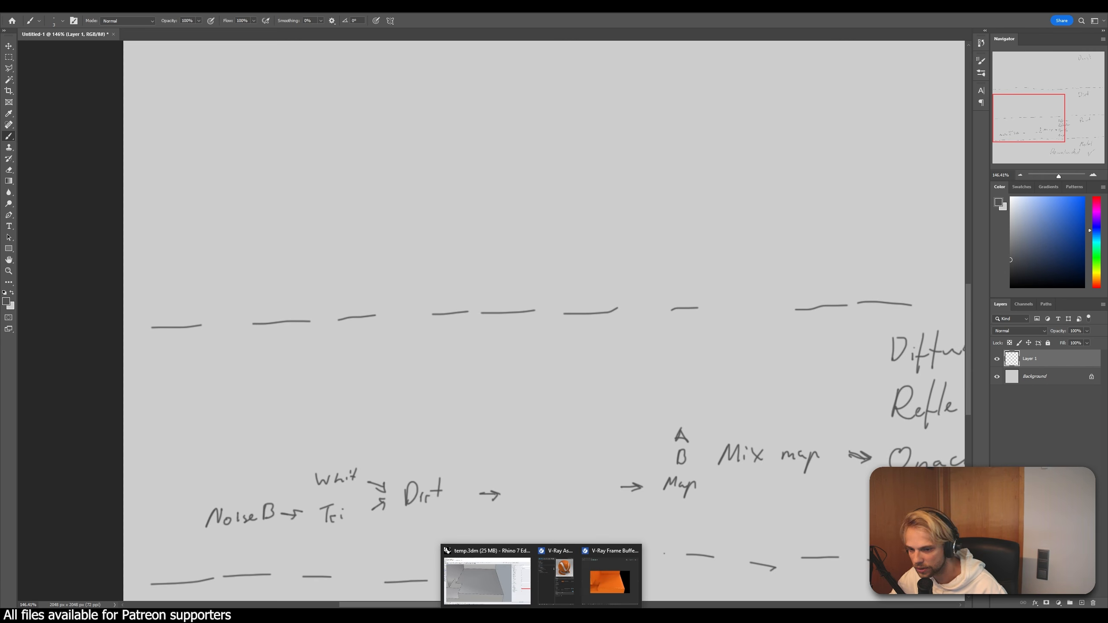
- Switch to the V-Ray Asset Editor and wrap the Dirt texture in the Paint opacity's Mix (Map) in a Spline Curve
click(561, 596)
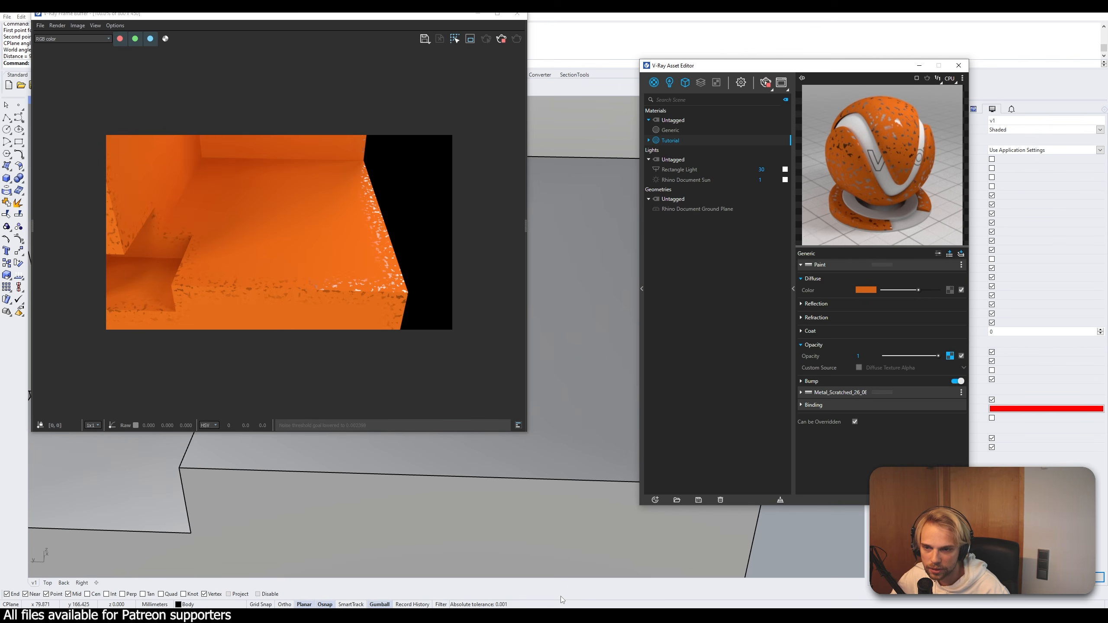
click(950, 356)
click(950, 306)
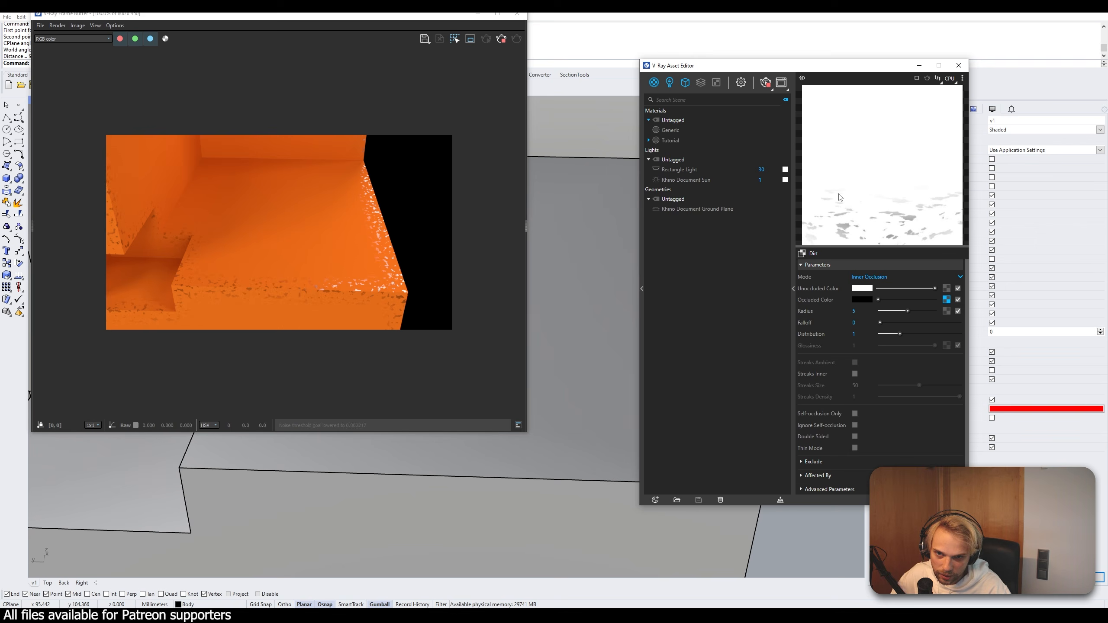
click(955, 499)
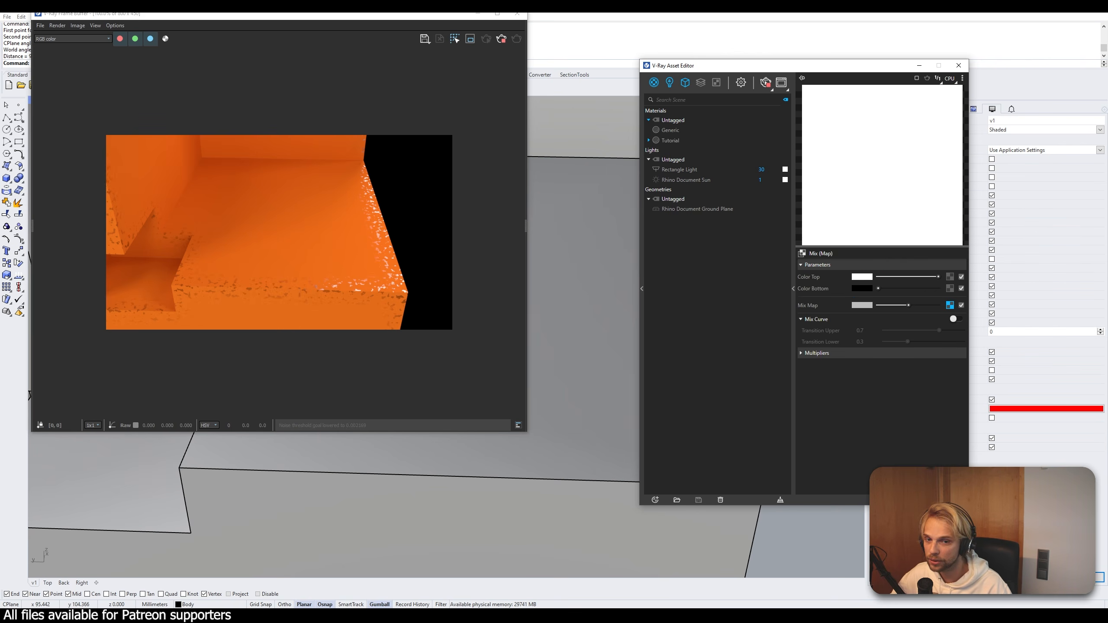
right_click(950, 305)
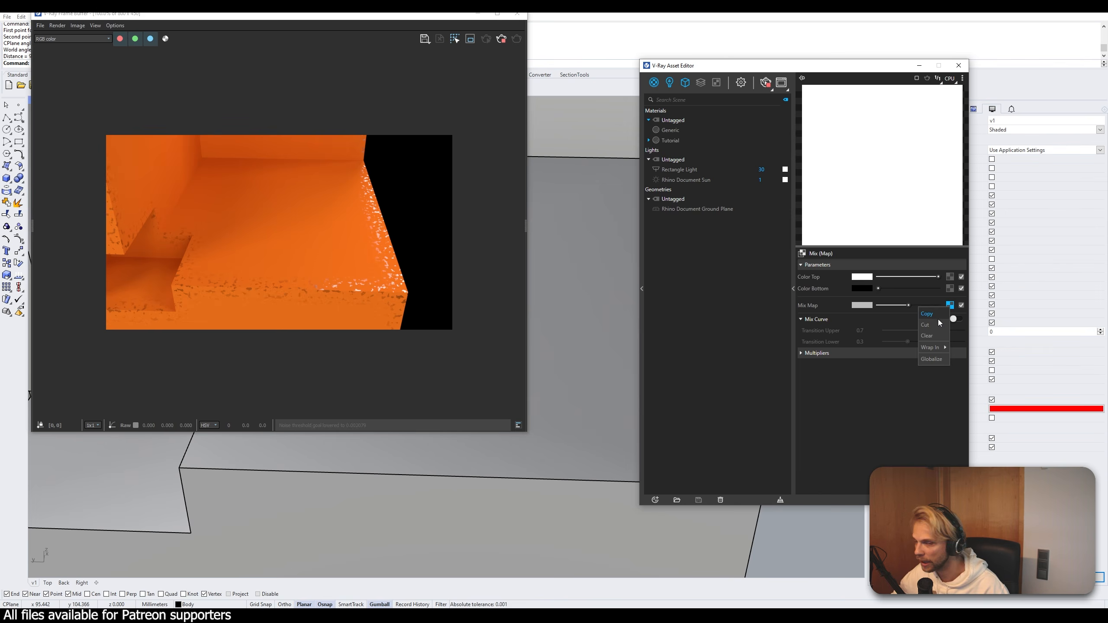
mouse_move(935, 348)
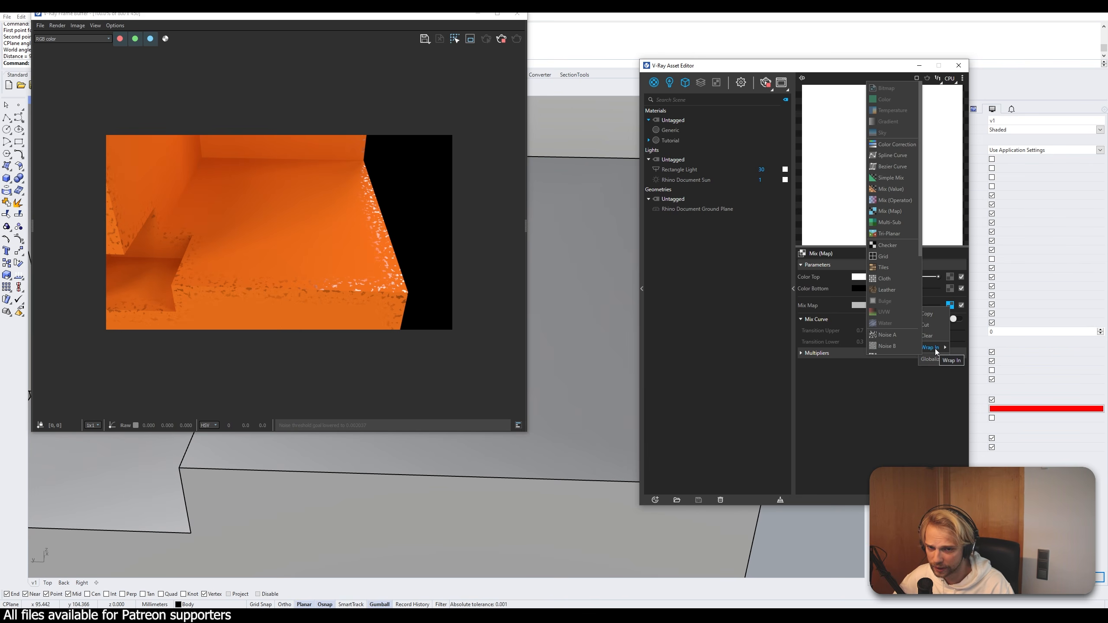
click(890, 155)
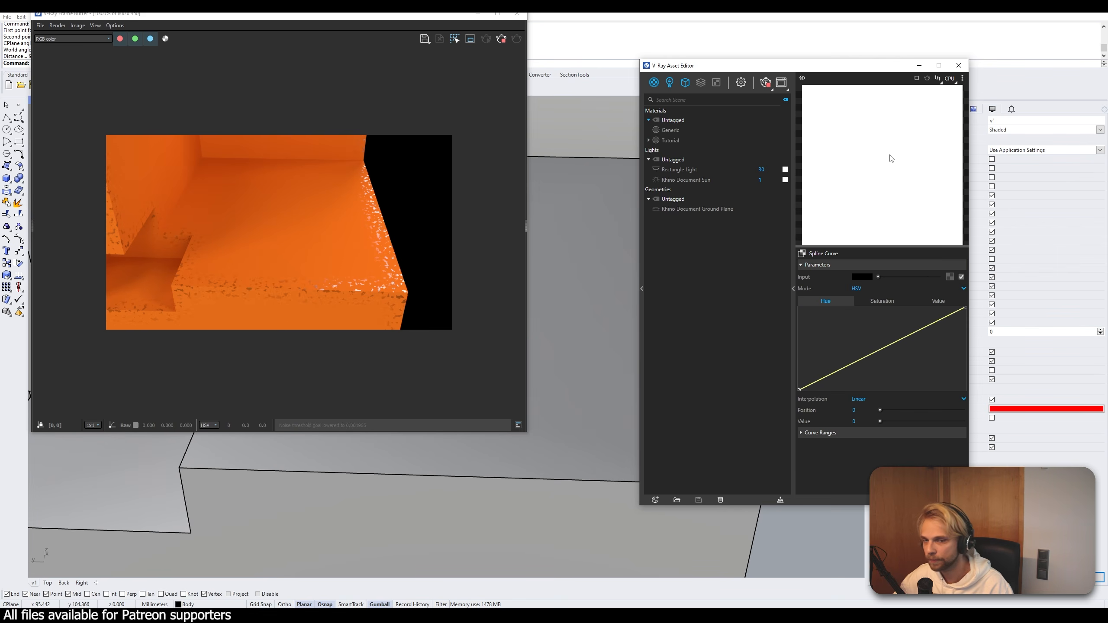
- Shape the Spline Curve's Value curve into a steep step, with its lower point at position 0.736 and value 0
click(940, 303)
drag(931, 327, 924, 307)
drag(861, 351, 922, 399)
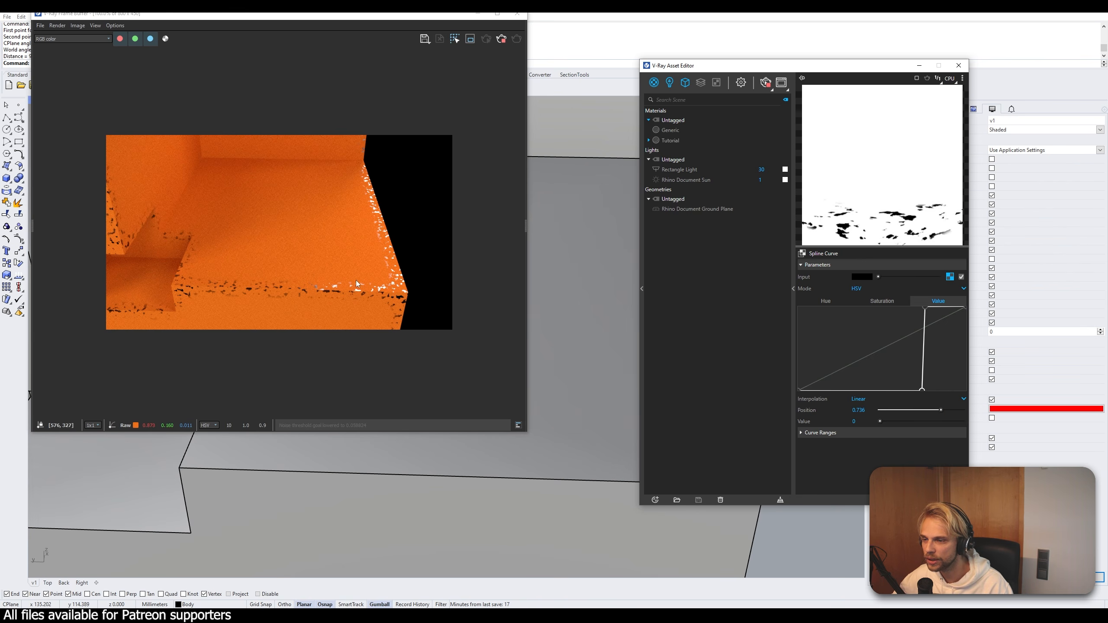
scroll(294, 297, up, 1)
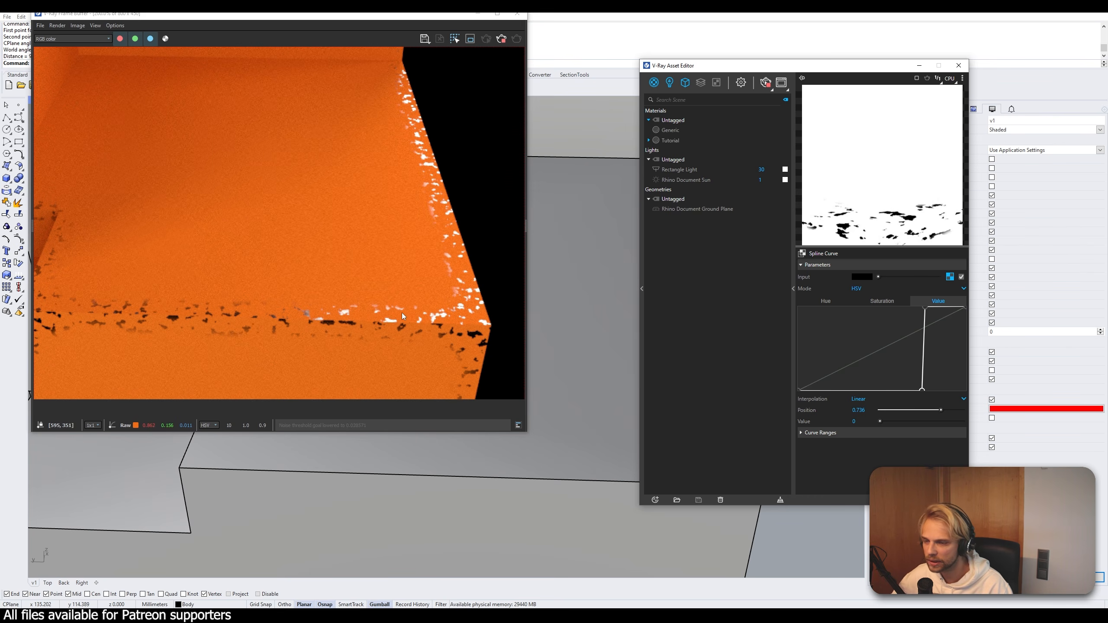
scroll(399, 311, down, 1)
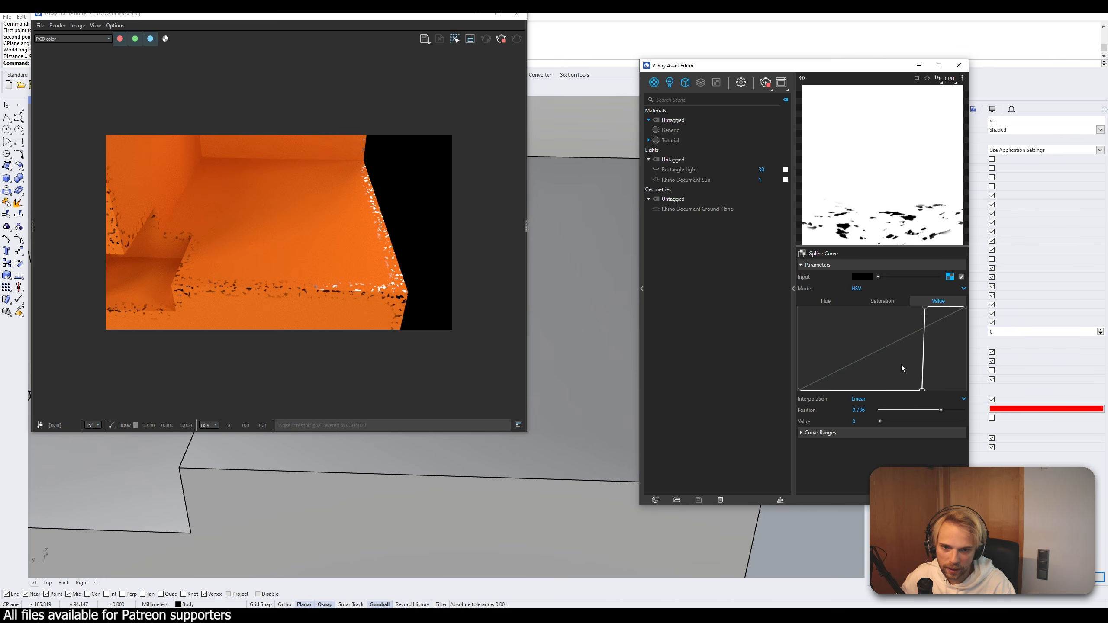
- Shift the Value curve's steep step to a vertical edge, with its upper point at position 0.611 and value 1
drag(923, 390, 926, 394)
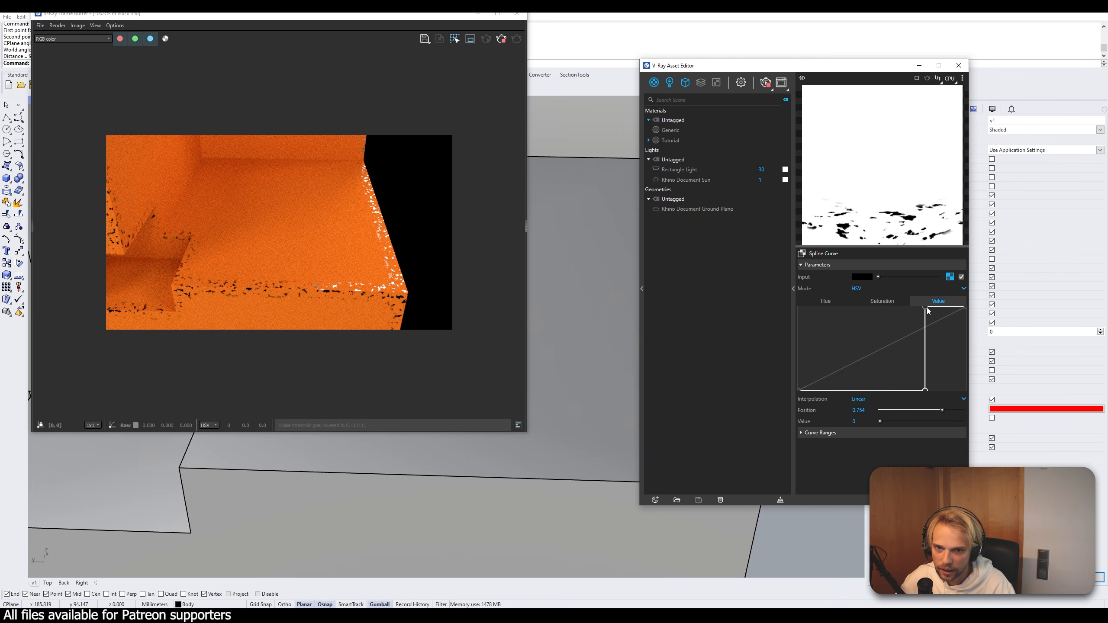
drag(927, 307, 931, 306)
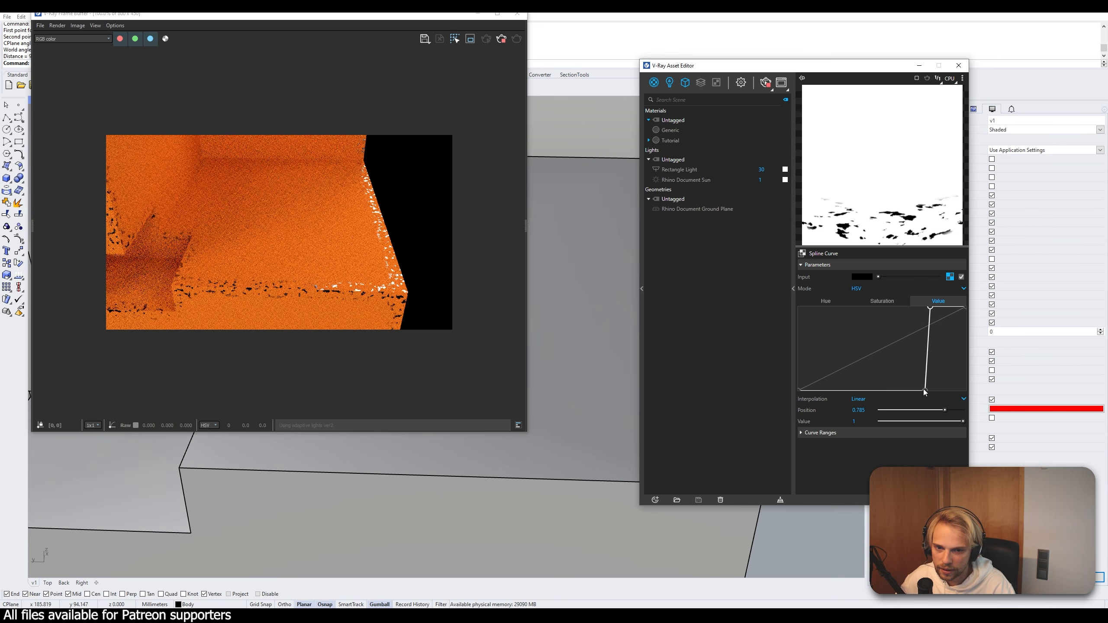
drag(923, 388, 900, 393)
drag(929, 308, 901, 306)
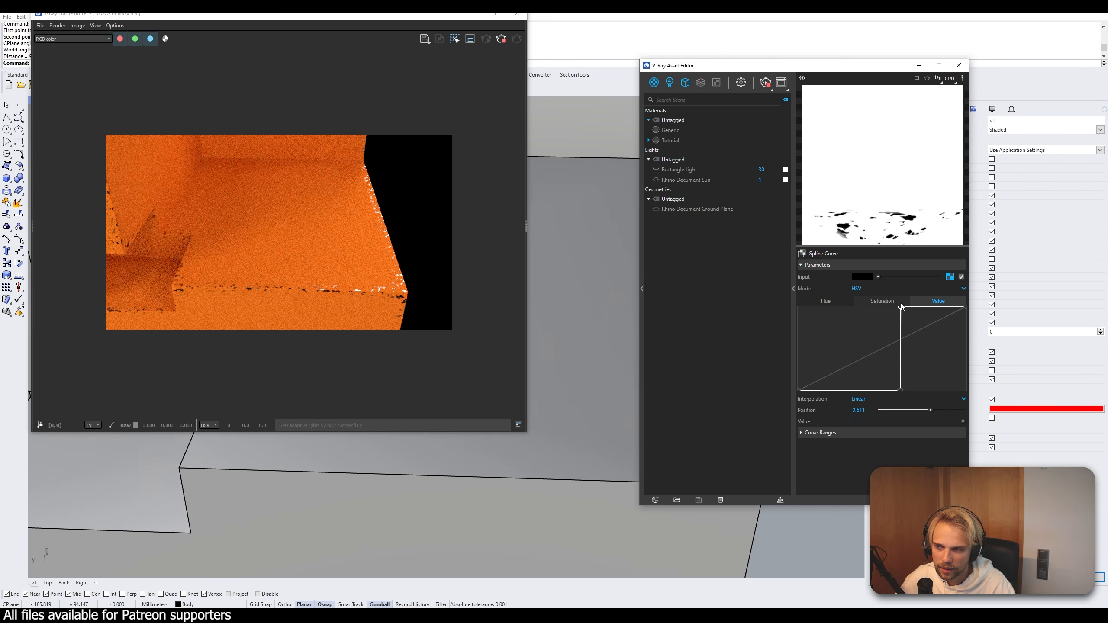
- Inspect the chips on the robotic hand's fingers and try Falloff values of 2 and 1 in the Dirt texture inside the Spline Curve
right_drag(419, 503, 540, 442)
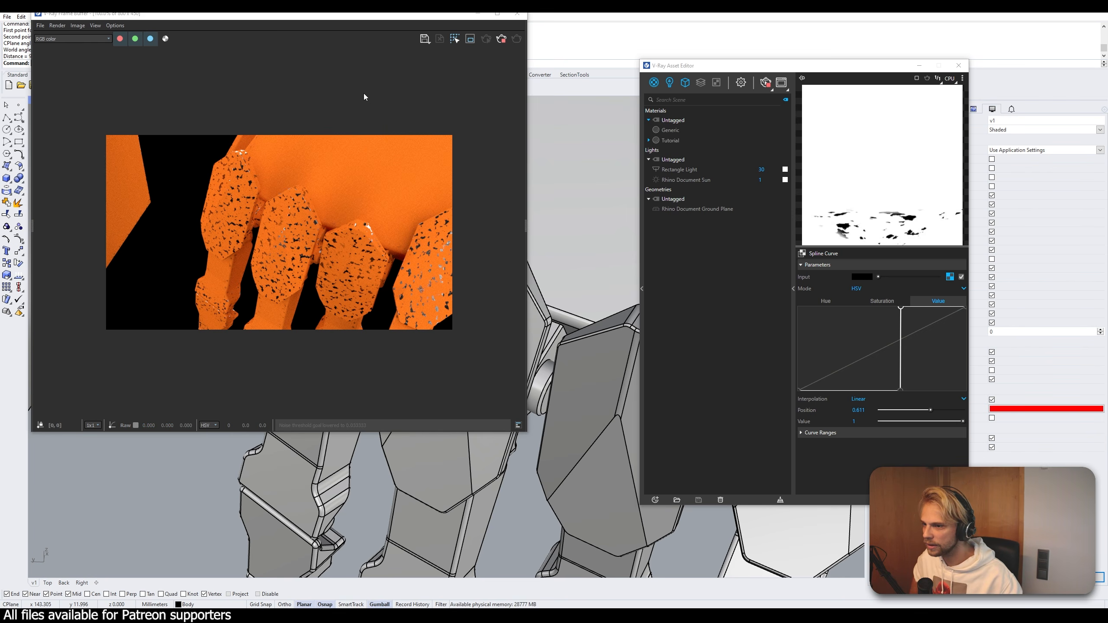
scroll(271, 234, up, 2)
scroll(273, 234, down, 2)
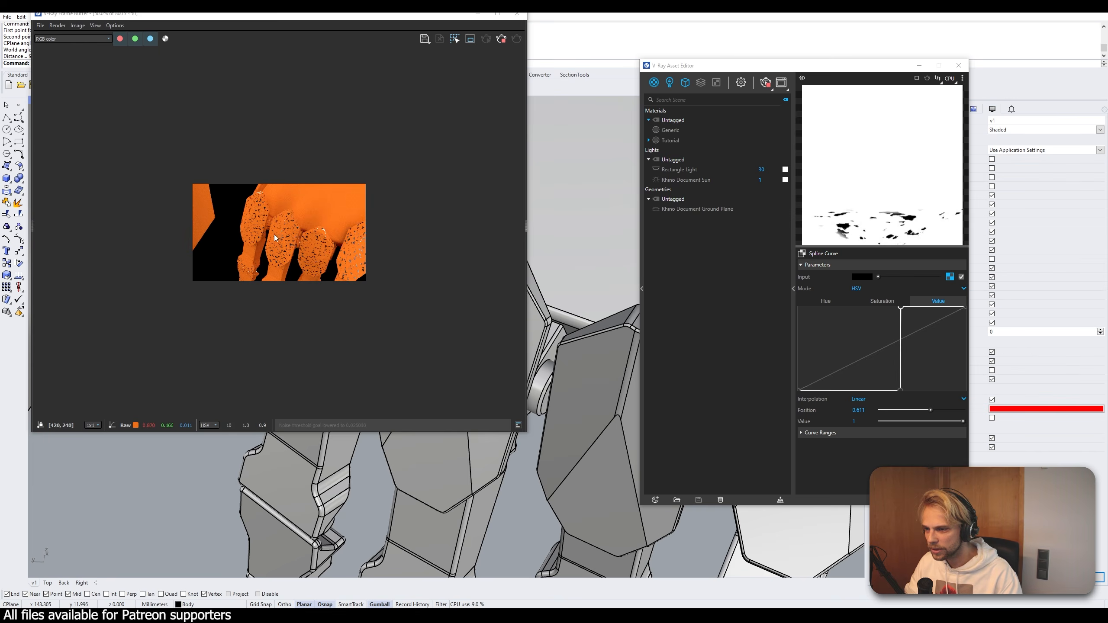
scroll(273, 234, up, 2)
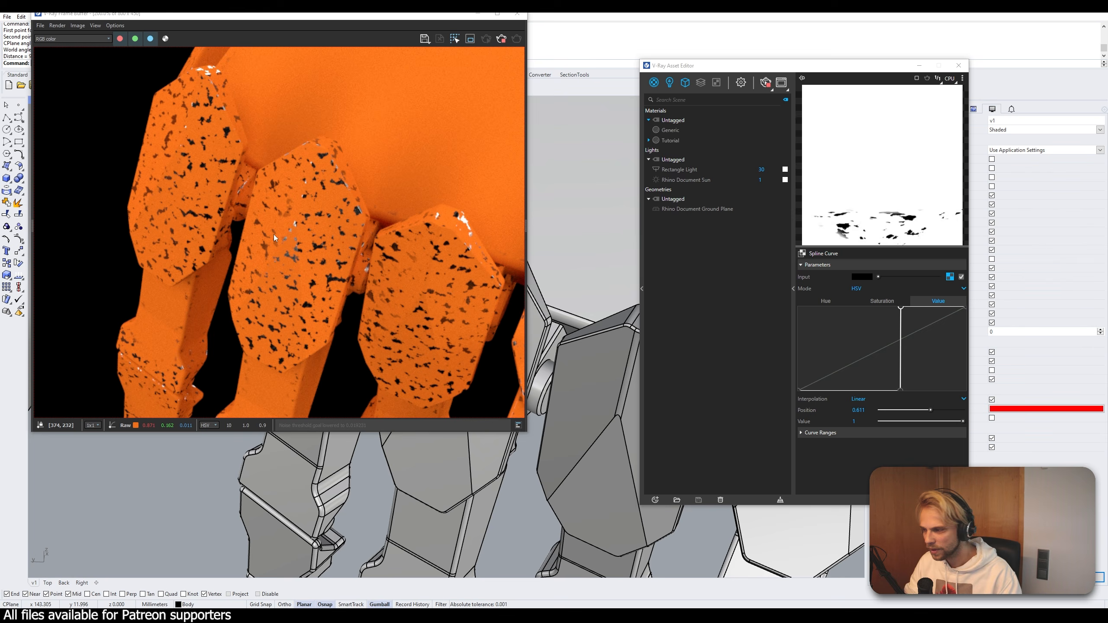
click(957, 500)
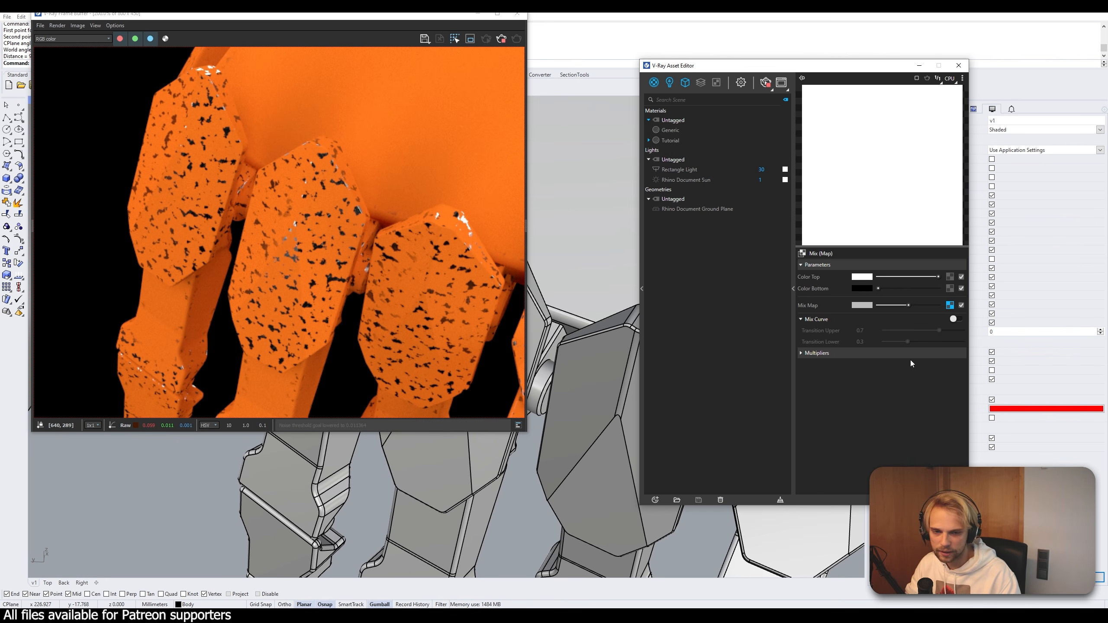
click(950, 306)
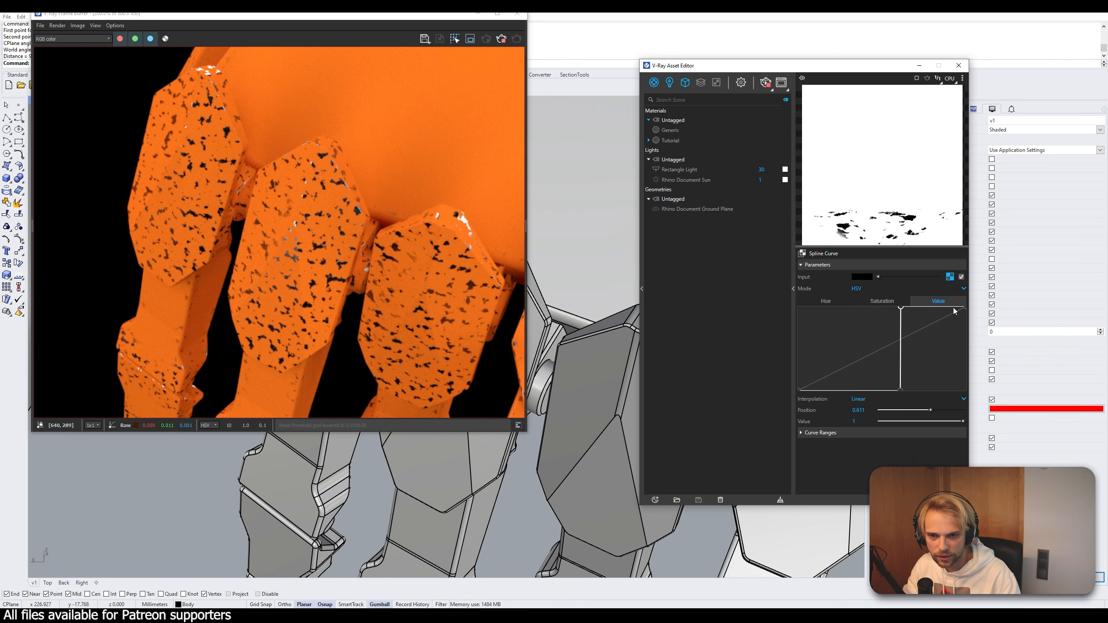
click(950, 277)
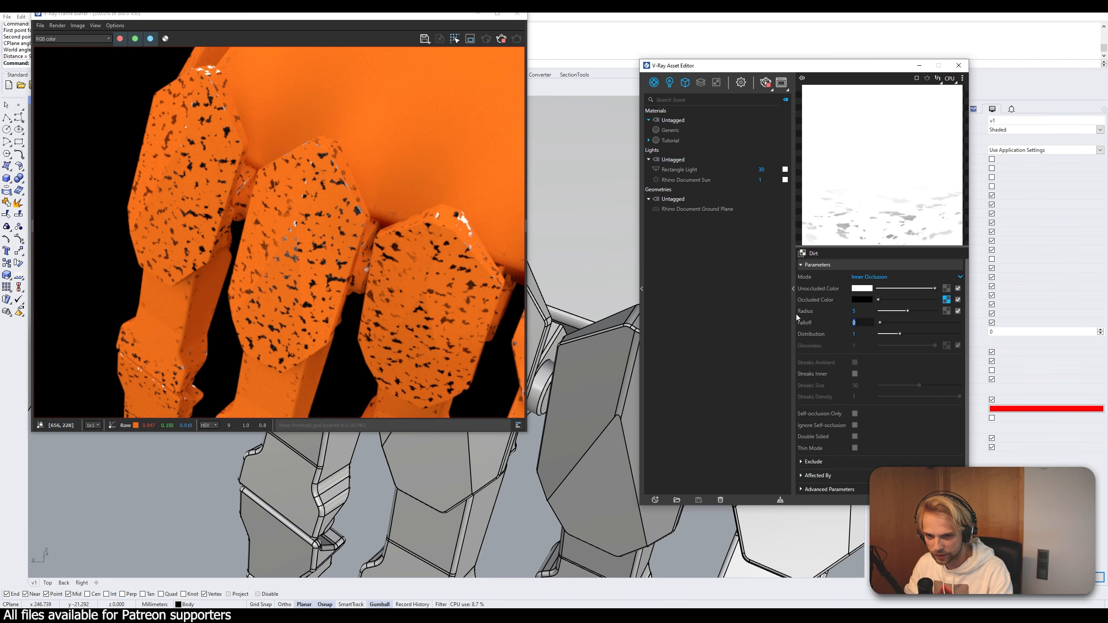
text(2)
key(Return)
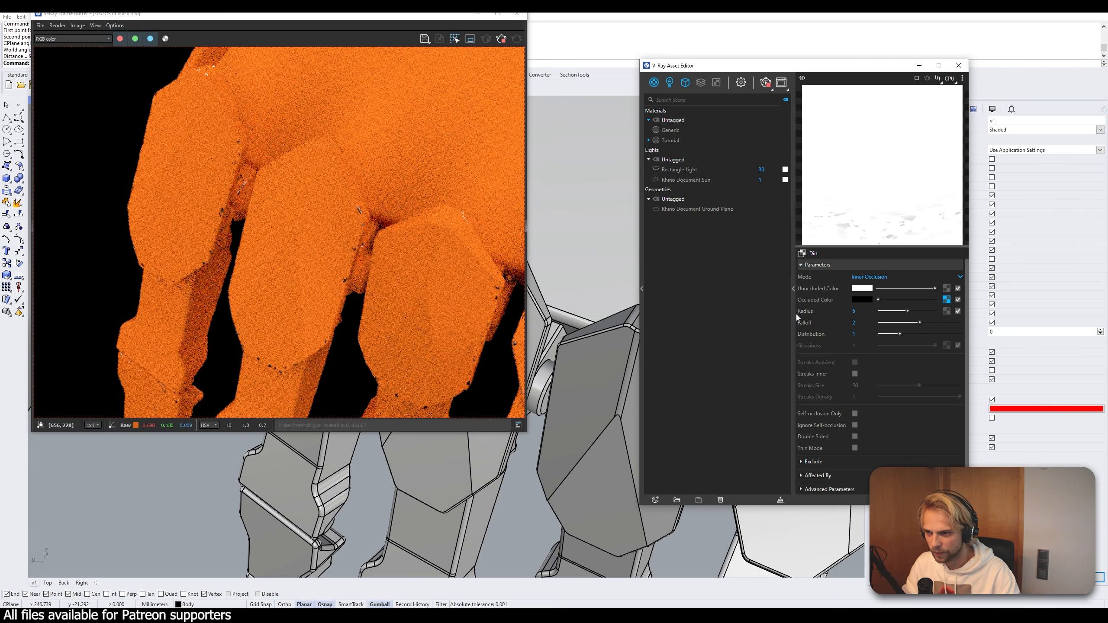
text(1)
key(Return)
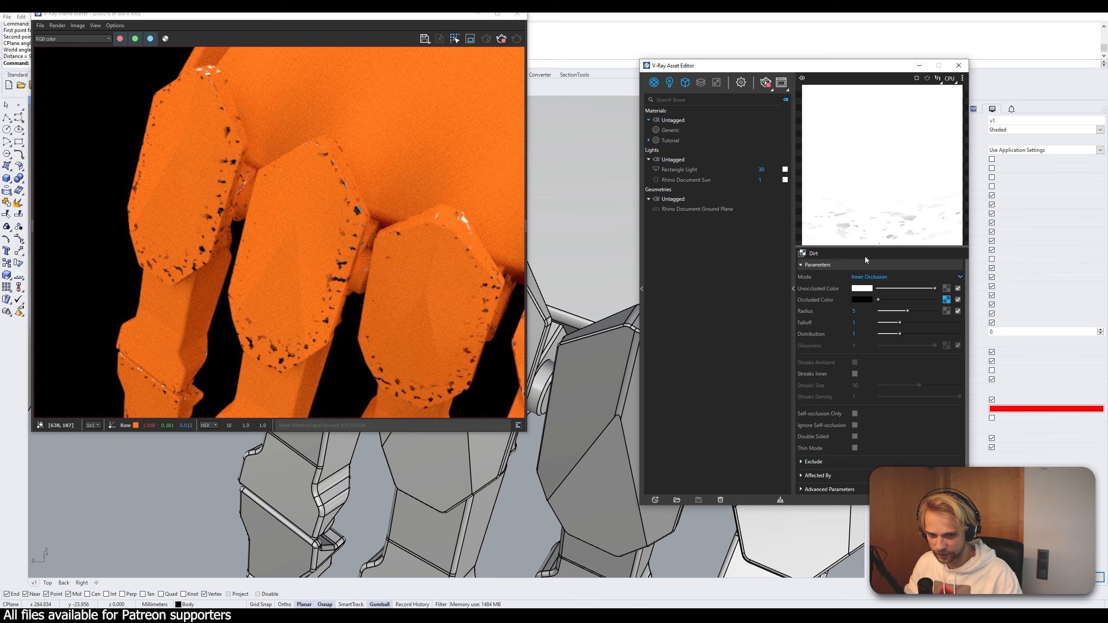
- Set the Dirt texture's Radius to 10 and Falloff to 2, and check the wear on the whole hand and its fingers
text(10)
key(Return)
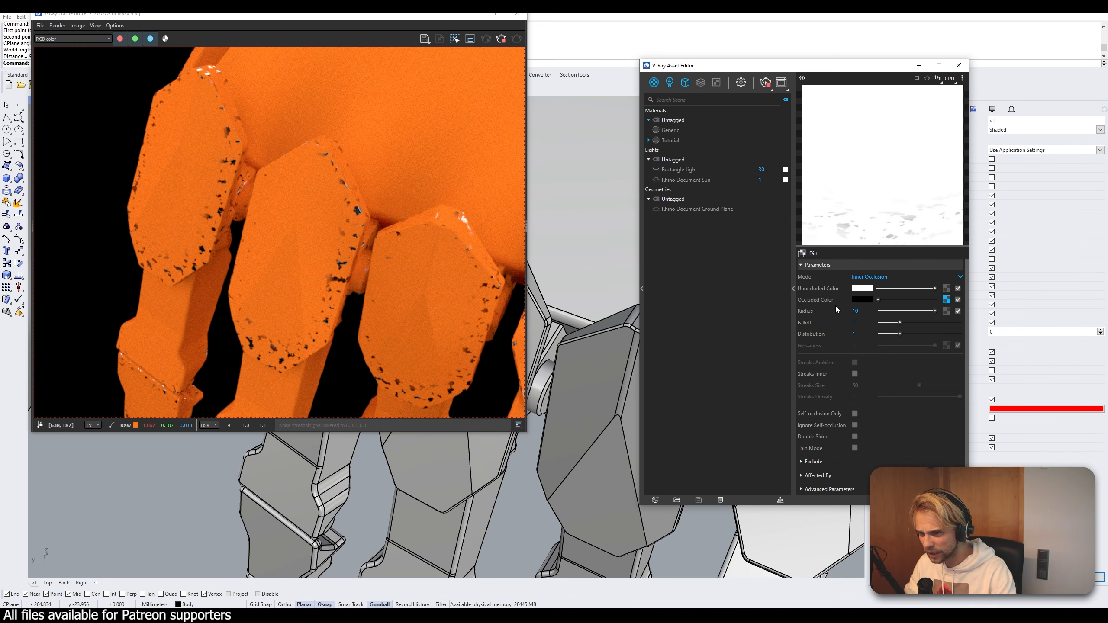
click(865, 322)
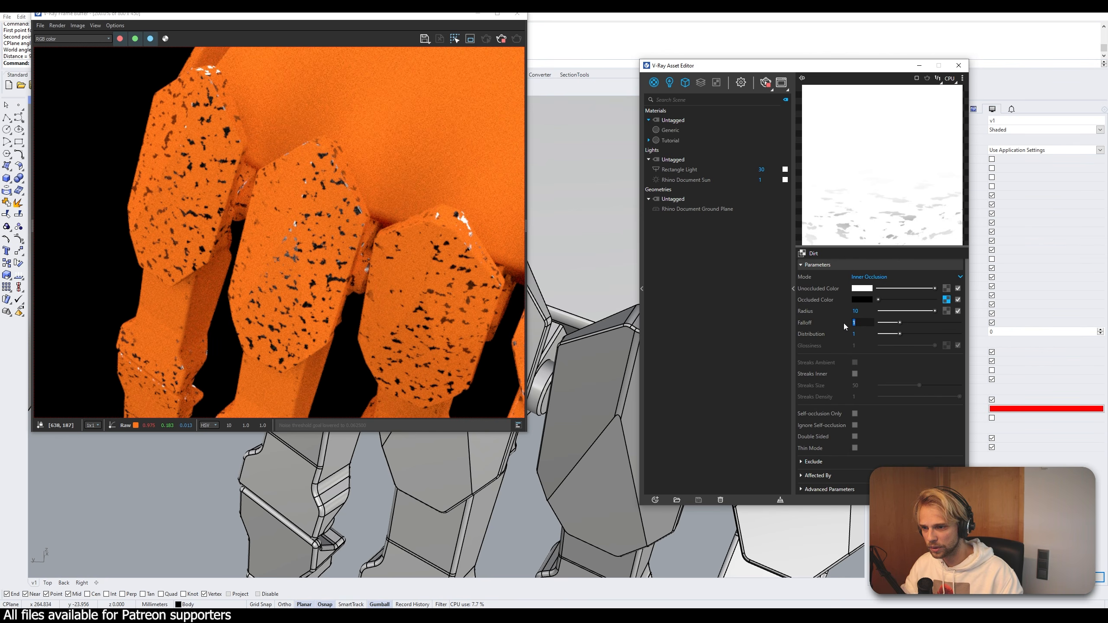
text(2)
key(Return)
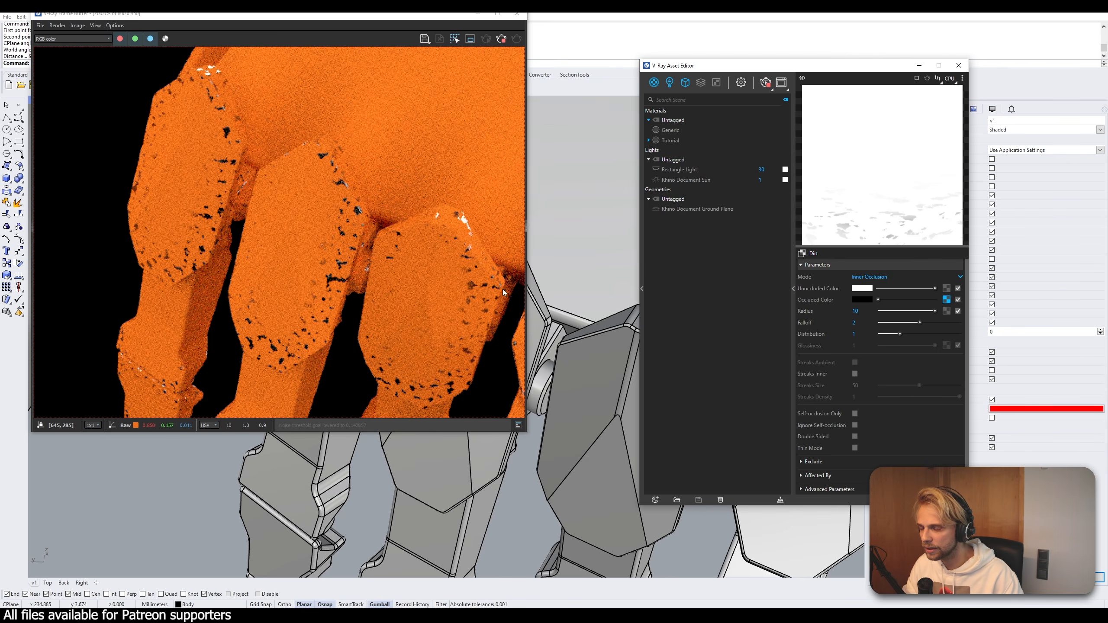
scroll(584, 414, down, 5)
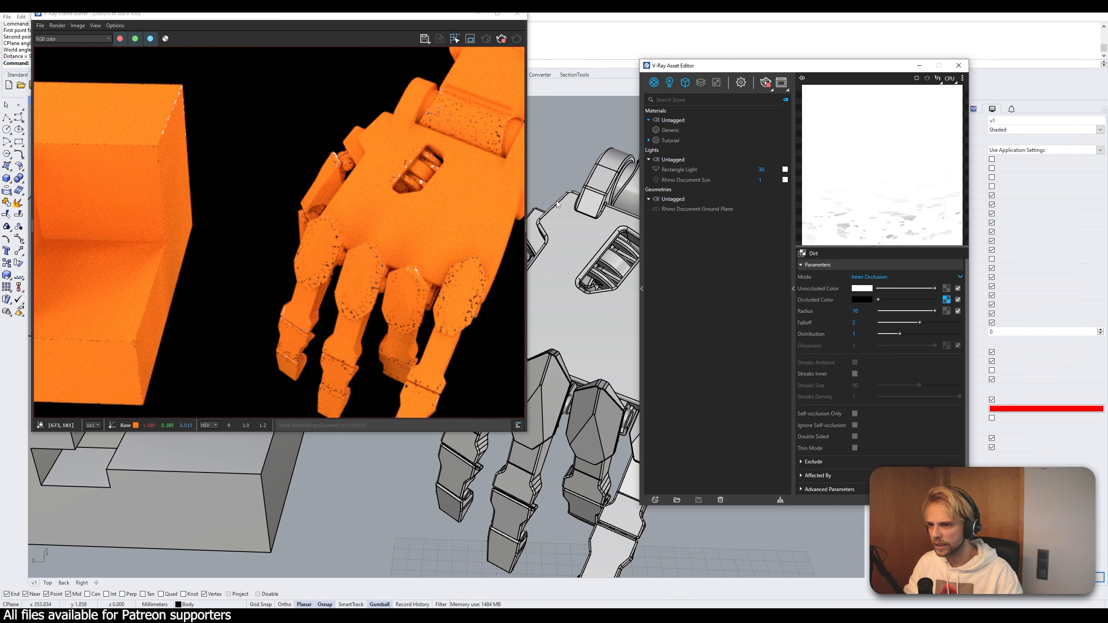
scroll(381, 297, up, 2)
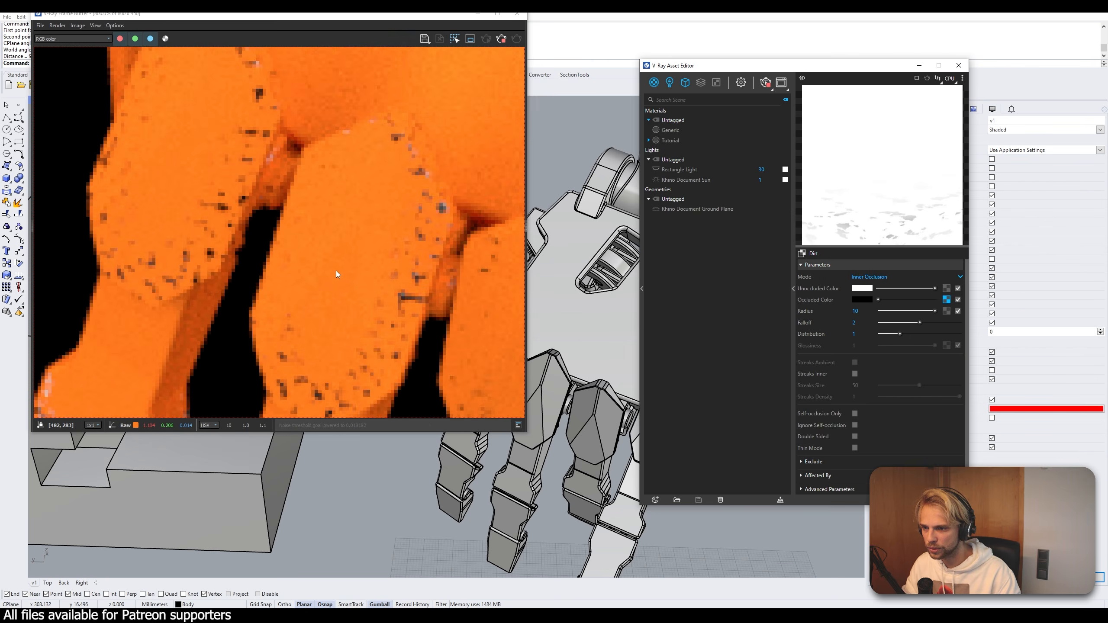
scroll(446, 477, down, 3)
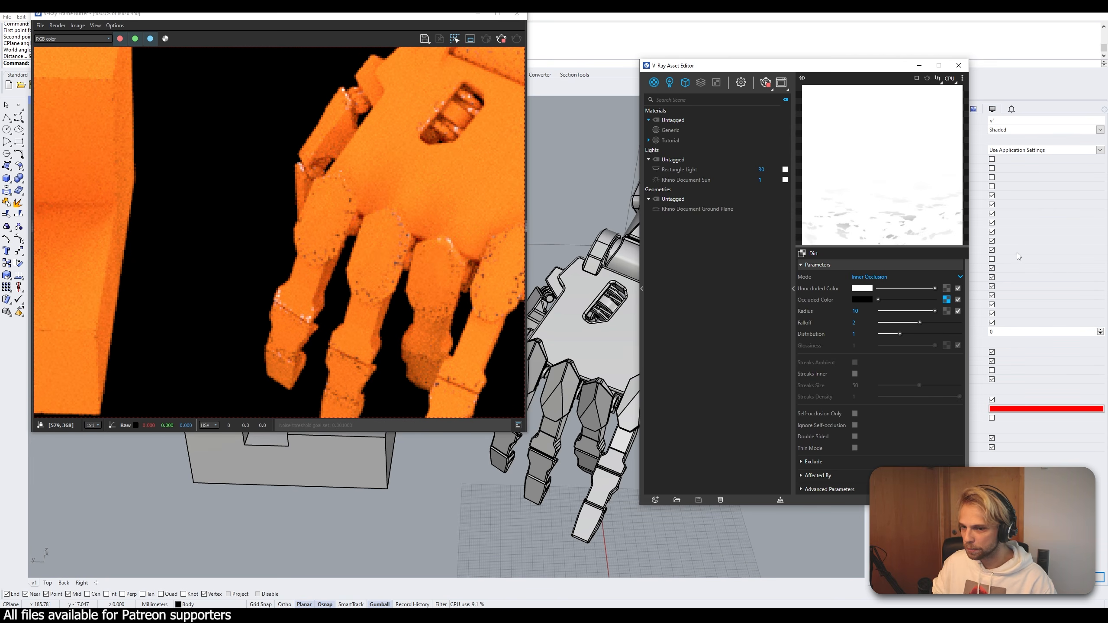
- Return to the Spline Curve level, switch to the Photoshop diagram and handwrite "Spline" between Dirt and the Mix map's Map input
click(882, 500)
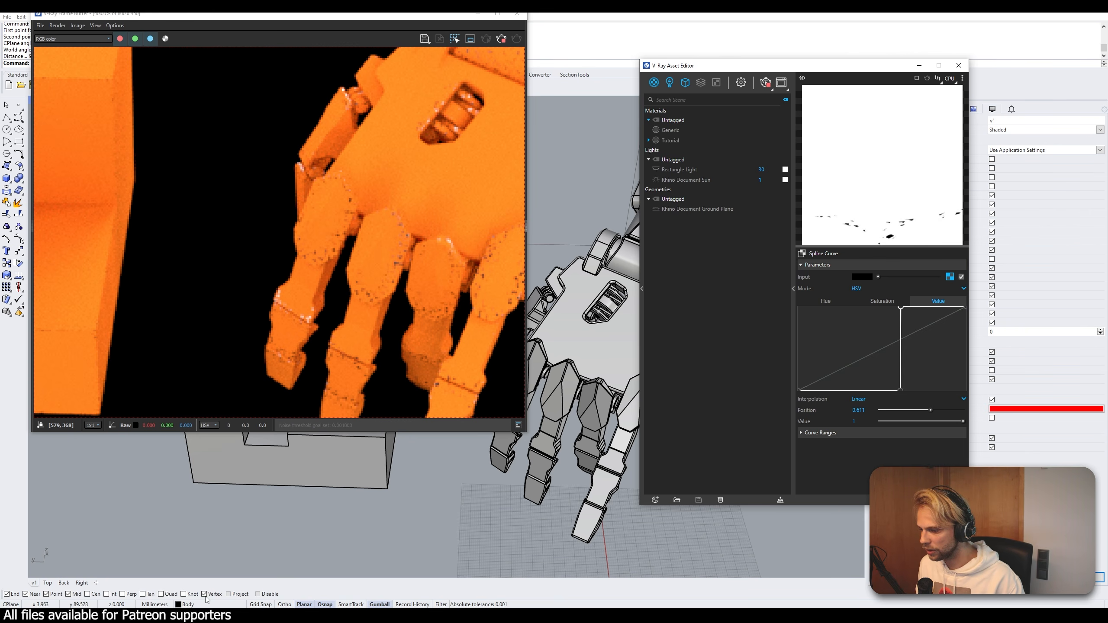
key(alt+Tab)
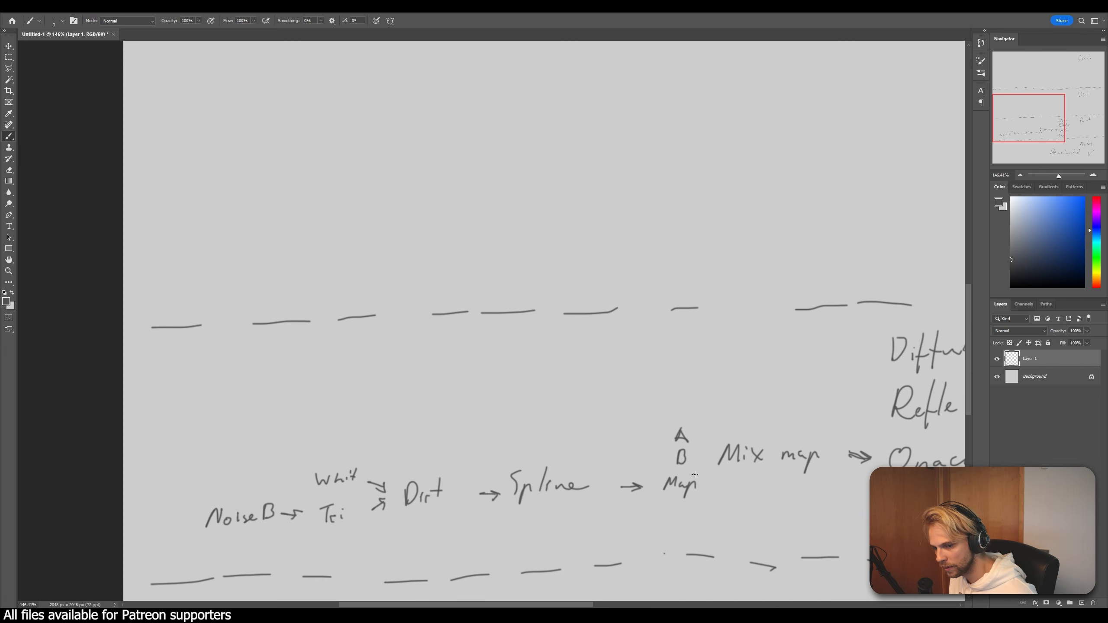
- Circle the chain from NoiseB to Map and draw a frame around the Mix map with its A, B and Map inputs
mouse_move(584, 464)
mouse_down()
mouse_move(345, 453)
mouse_move(235, 482)
mouse_move(198, 524)
mouse_move(294, 532)
mouse_move(656, 519)
mouse_up()
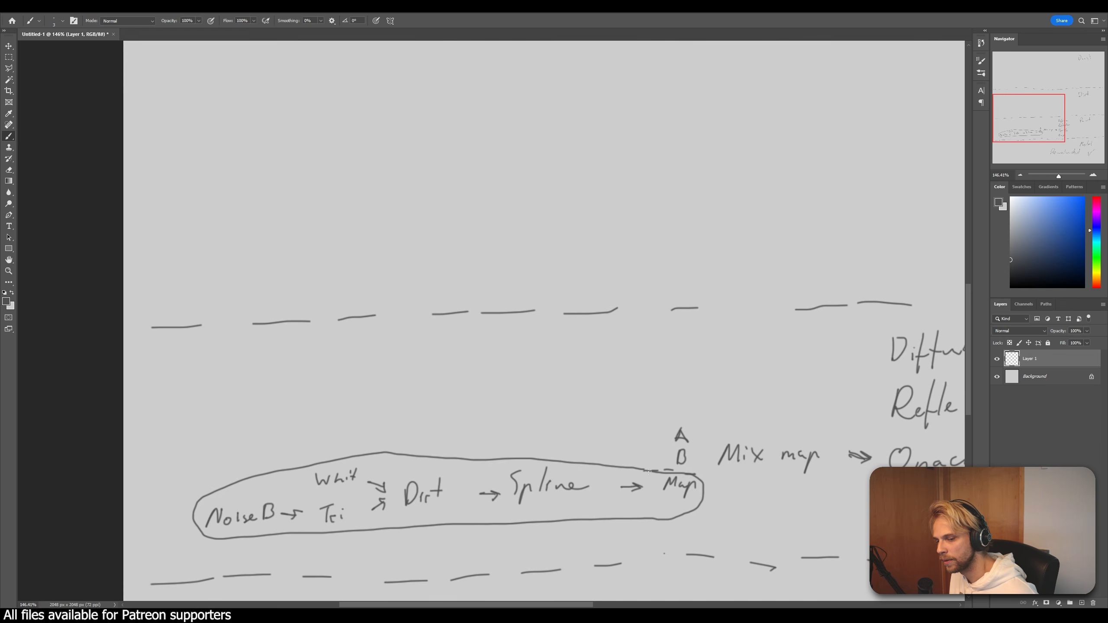
drag(659, 426, 661, 489)
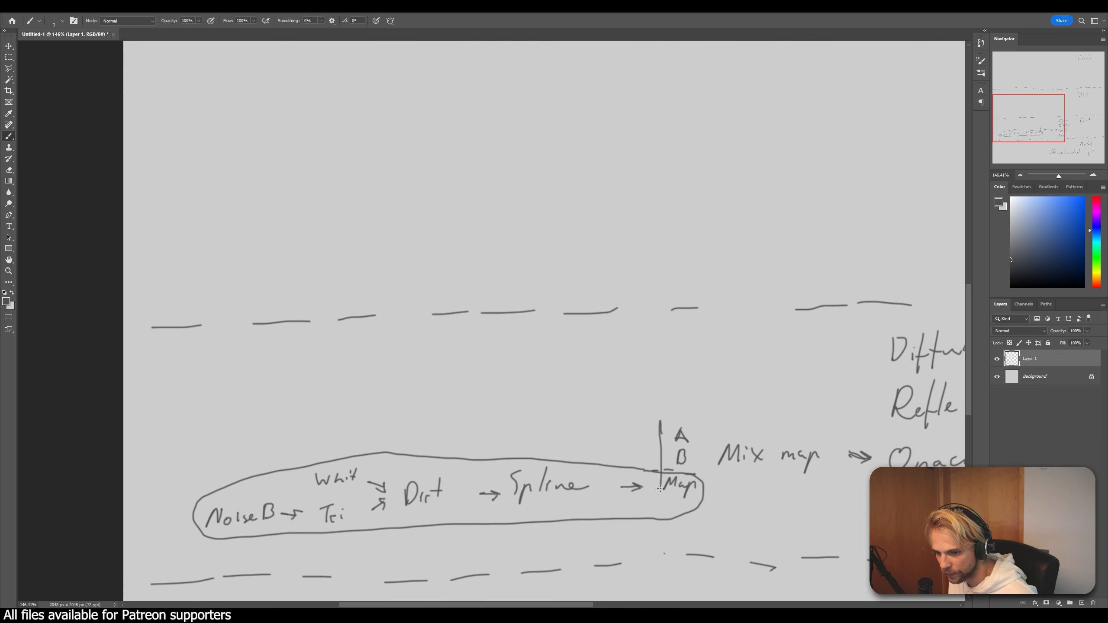
mouse_move(823, 495)
mouse_down()
mouse_move(837, 443)
mouse_move(784, 425)
mouse_move(655, 422)
mouse_up()
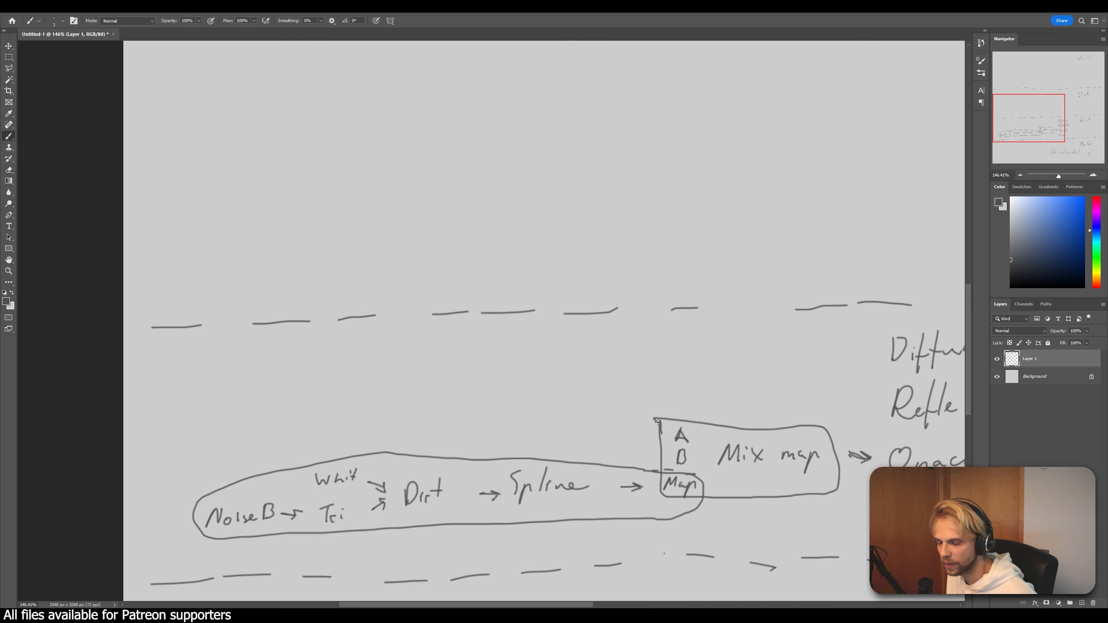
- Switch from the diagram to Rhino, bring the notched block into the render view and return to the Mix (Map) level
scroll(608, 513, down, 1)
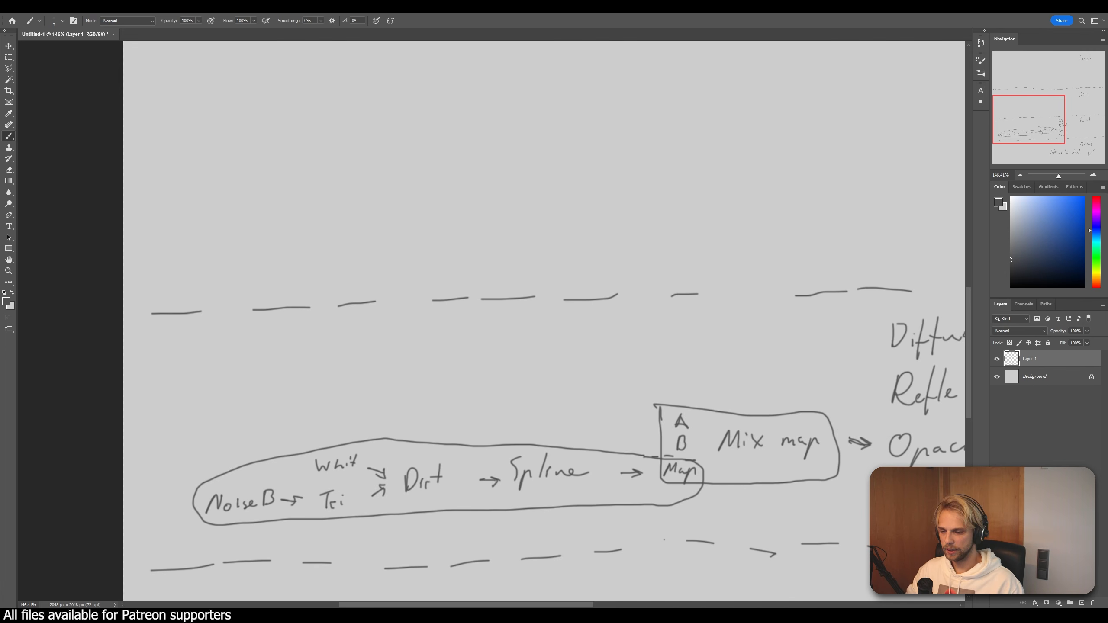
mouse_move(541, 616)
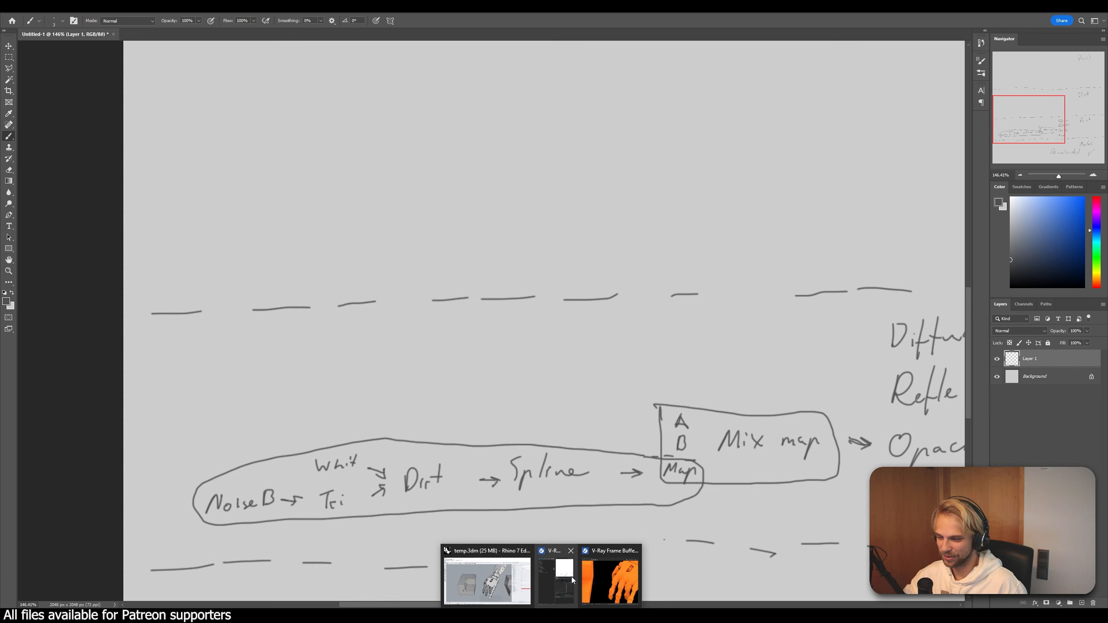
click(496, 580)
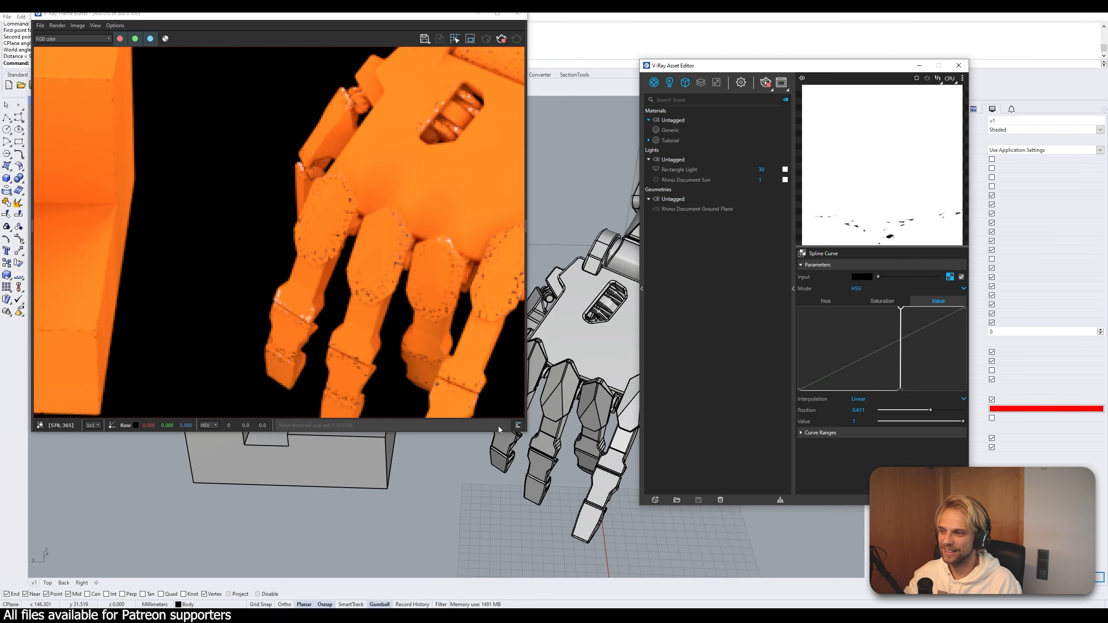
shift+right_drag(250, 494, 426, 487)
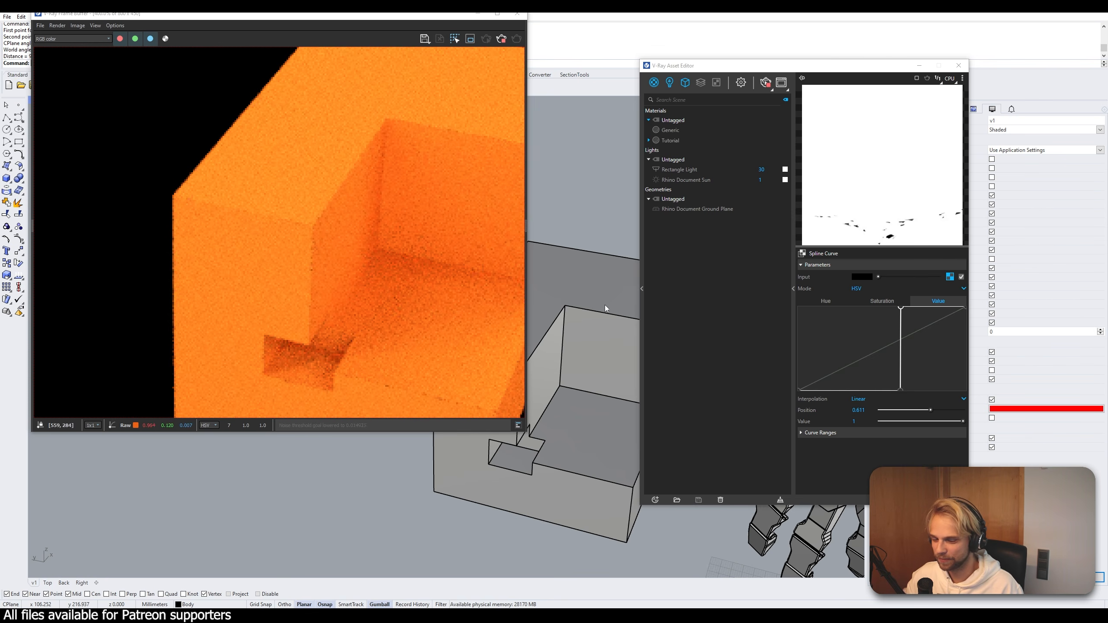
click(882, 500)
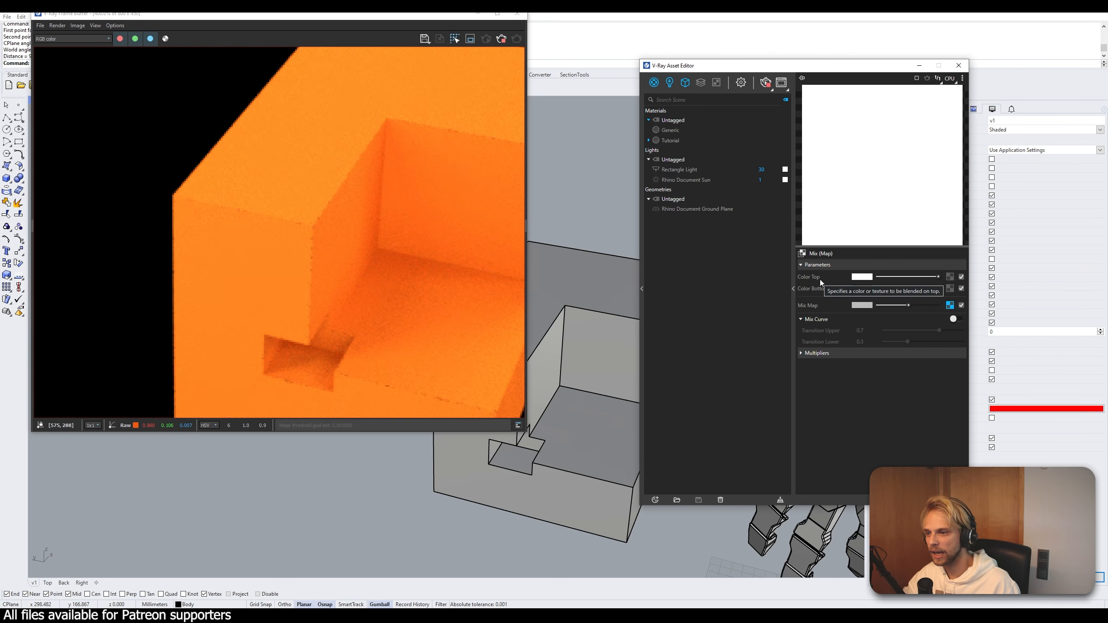
- Try white for Color Bottom and black for Color Top in the Mix (Map), restoring white on top and black below
drag(878, 289, 954, 293)
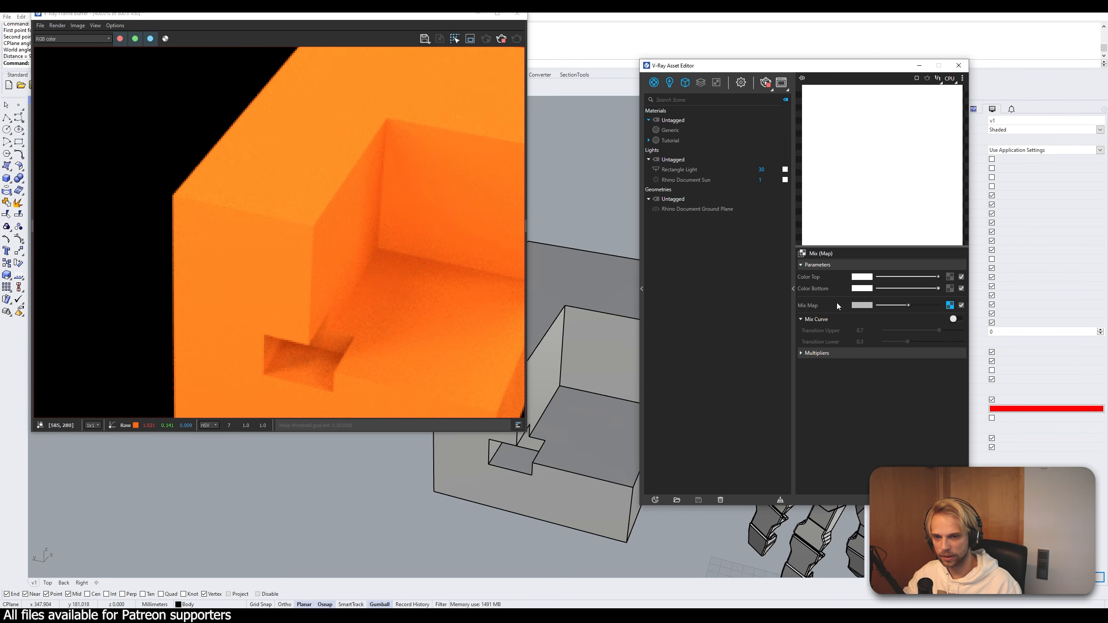
drag(936, 288, 806, 295)
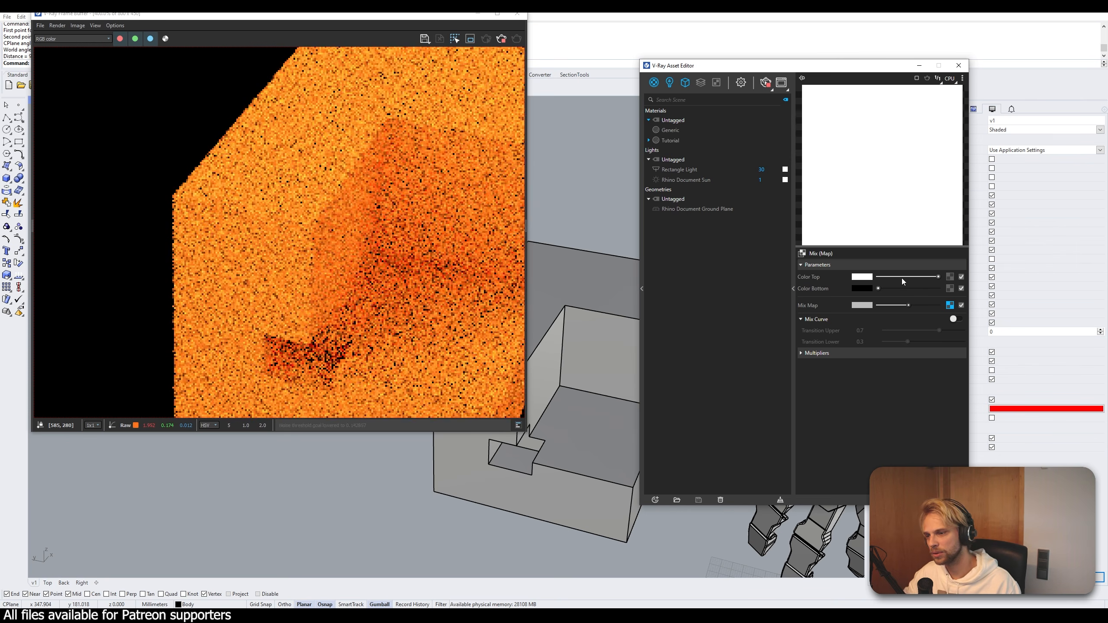
drag(938, 276, 876, 277)
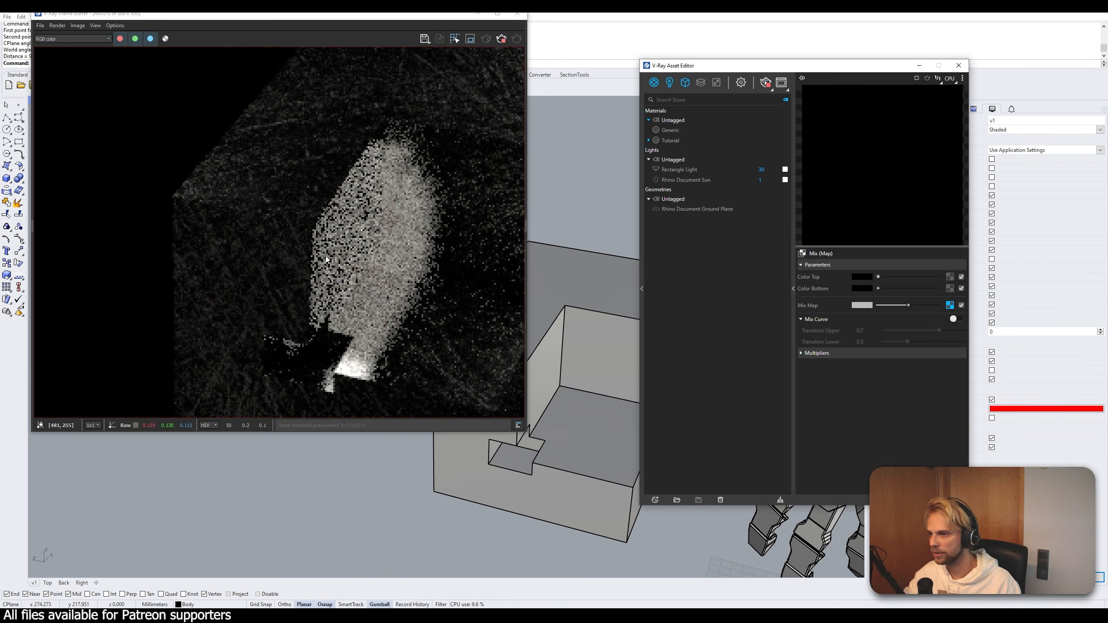
drag(879, 277, 1031, 306)
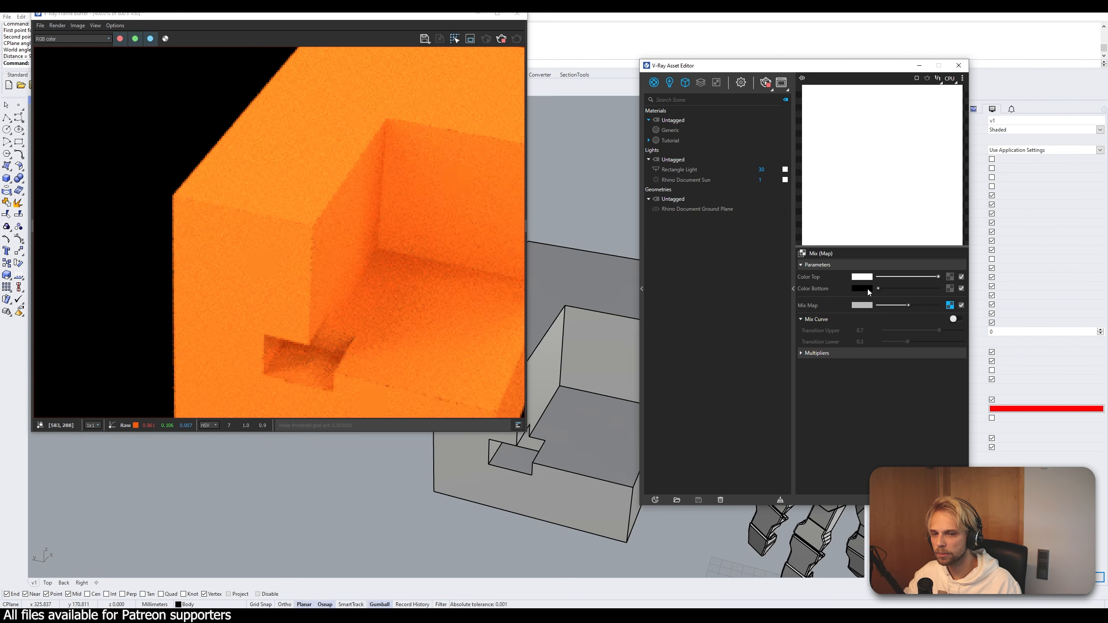
- Assign a Tri-Planar texture to the Mix map's Color Bottom and set its Size to 100
click(950, 287)
scroll(933, 436, down, 5)
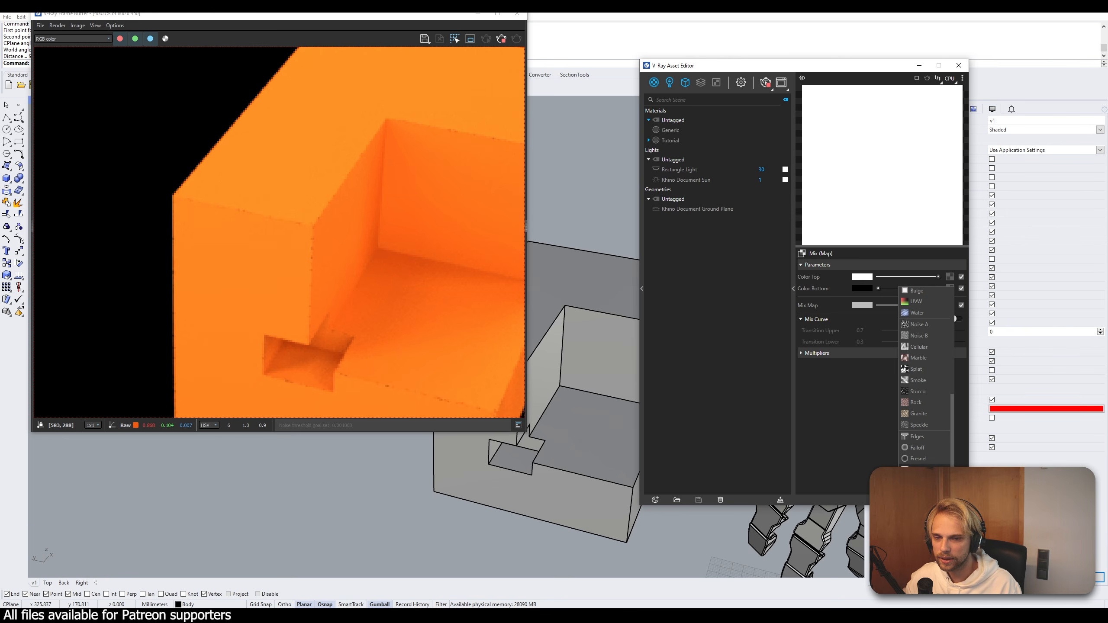
scroll(905, 416, up, 4)
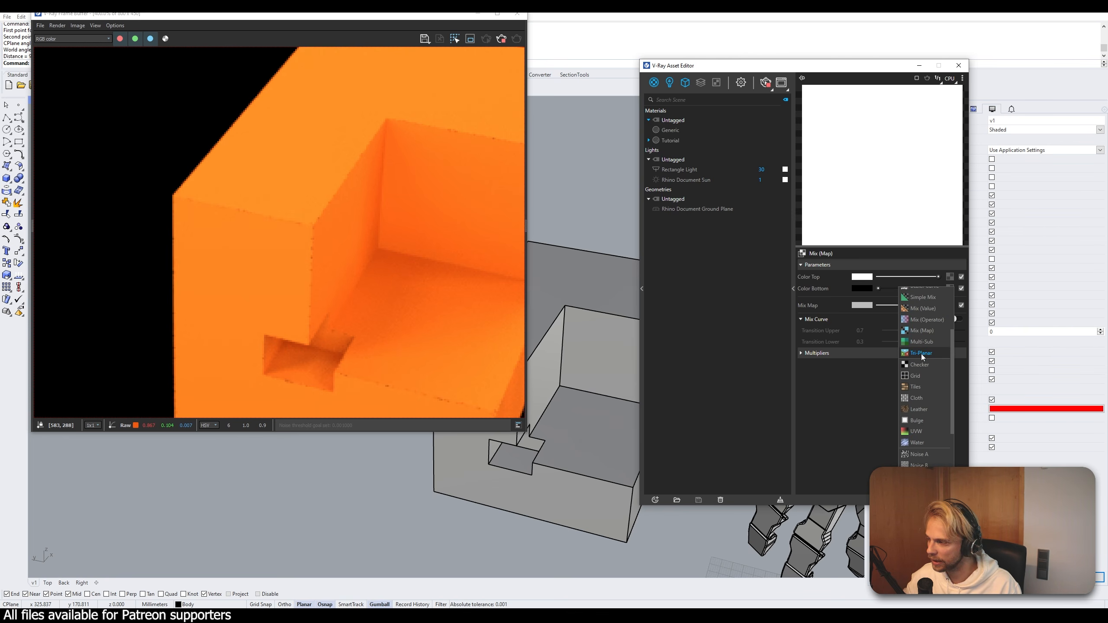
click(921, 353)
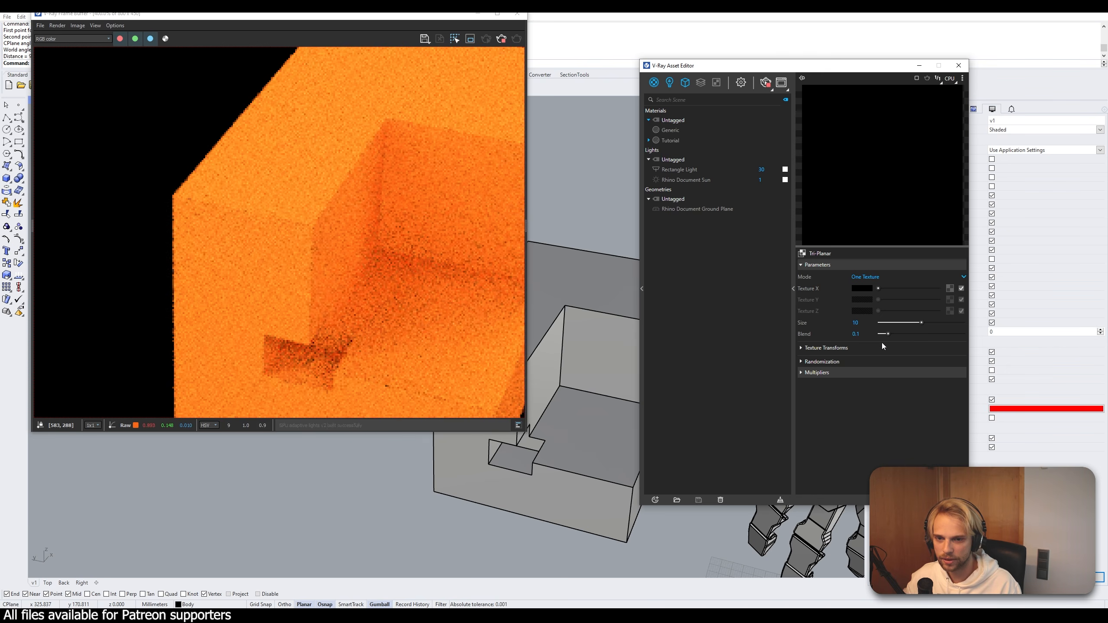
click(863, 324)
text(100)
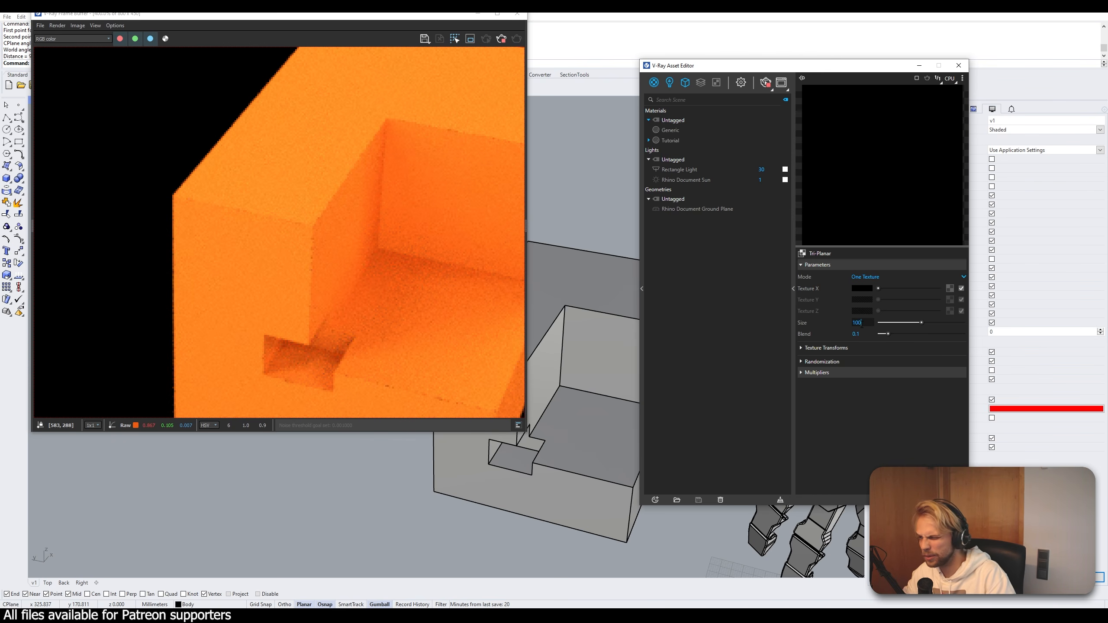
key(Return)
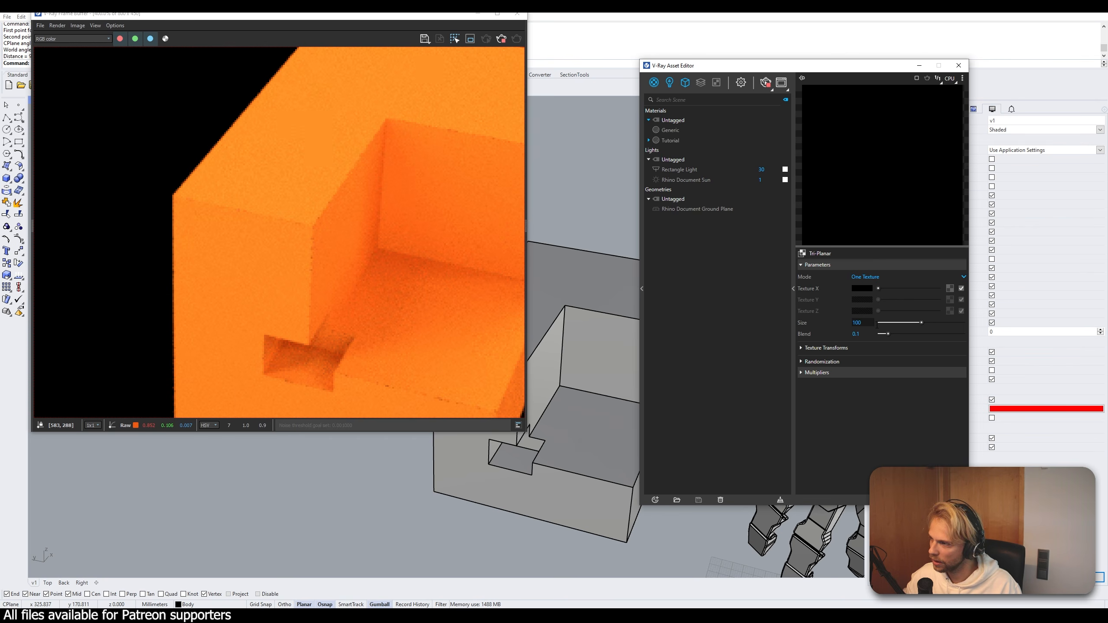
- Load a Dirt texture into the Tri-Planar's Texture X and set the Dirt's Falloff to 2
click(882, 500)
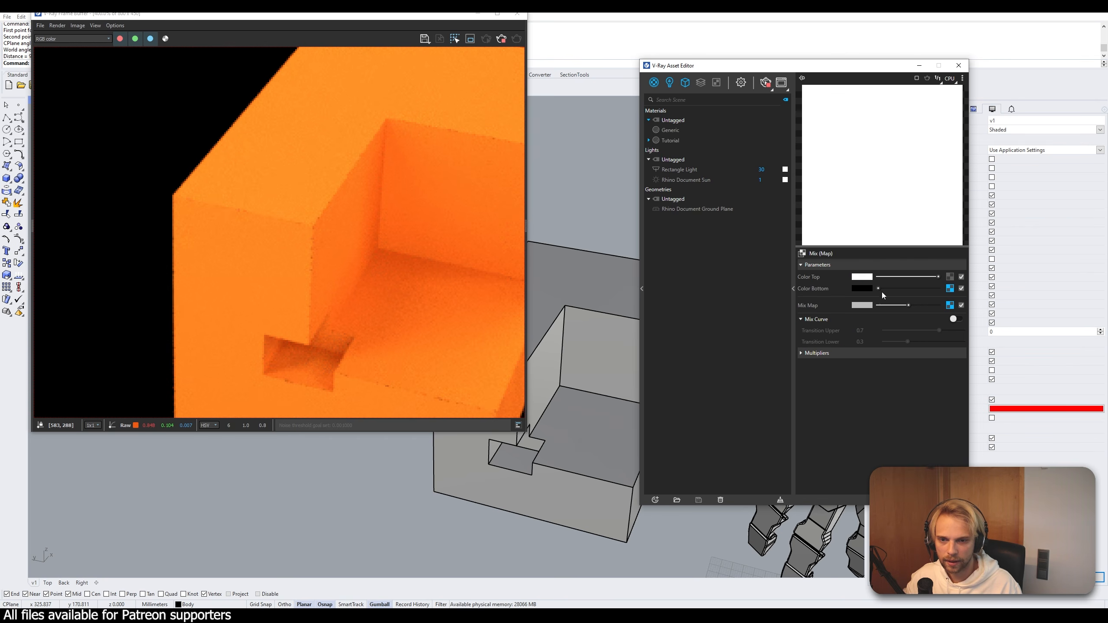
click(950, 288)
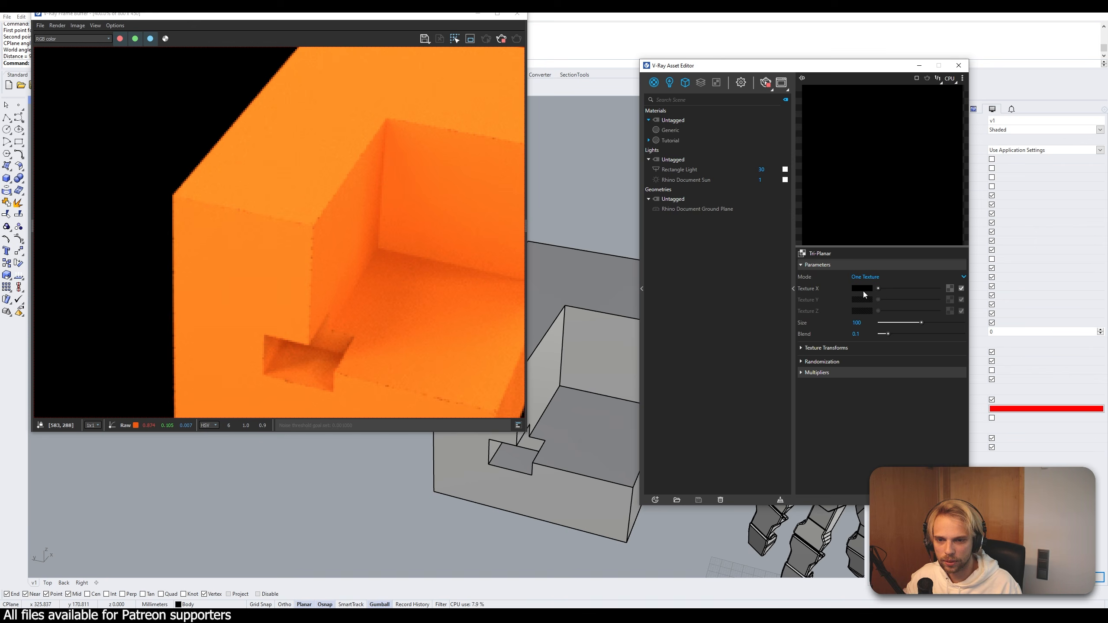
click(950, 288)
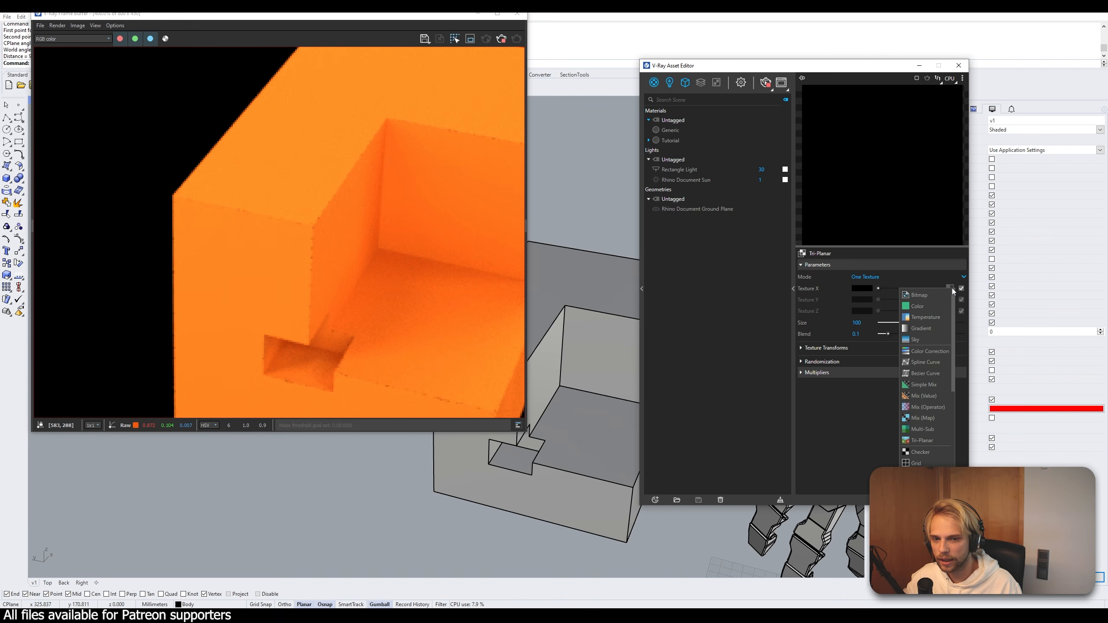
scroll(931, 419, down, 3)
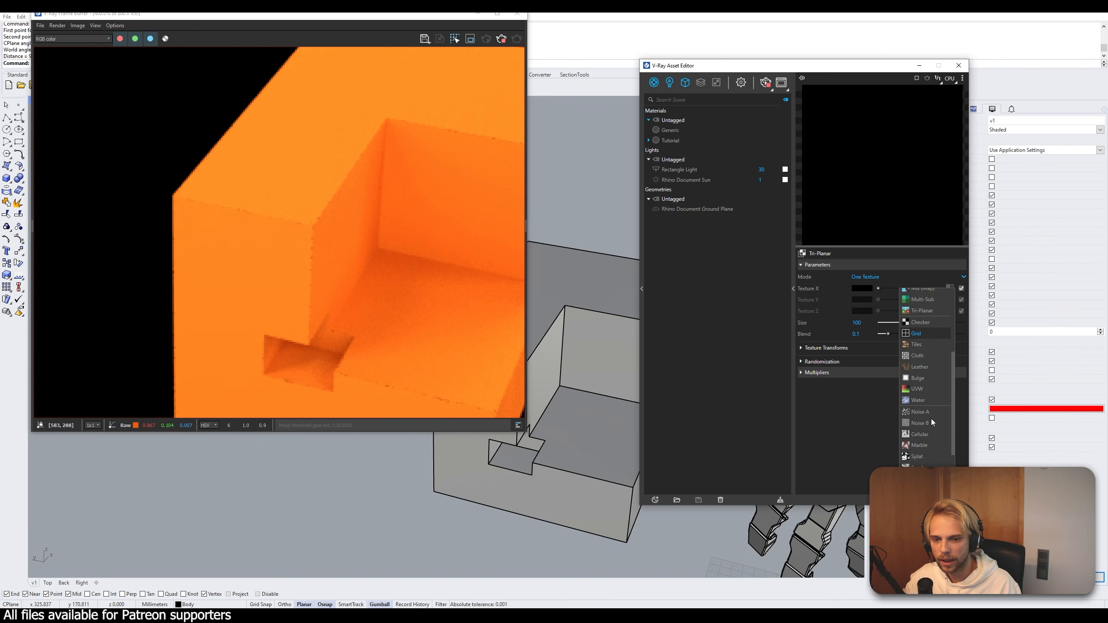
scroll(931, 419, down, 3)
click(928, 472)
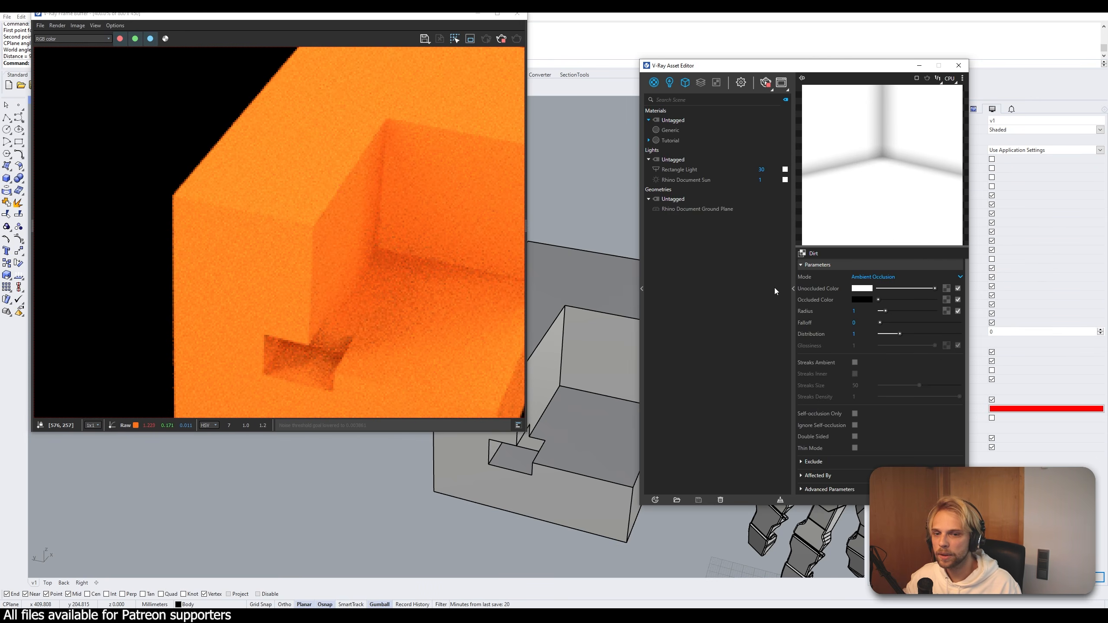
click(857, 322)
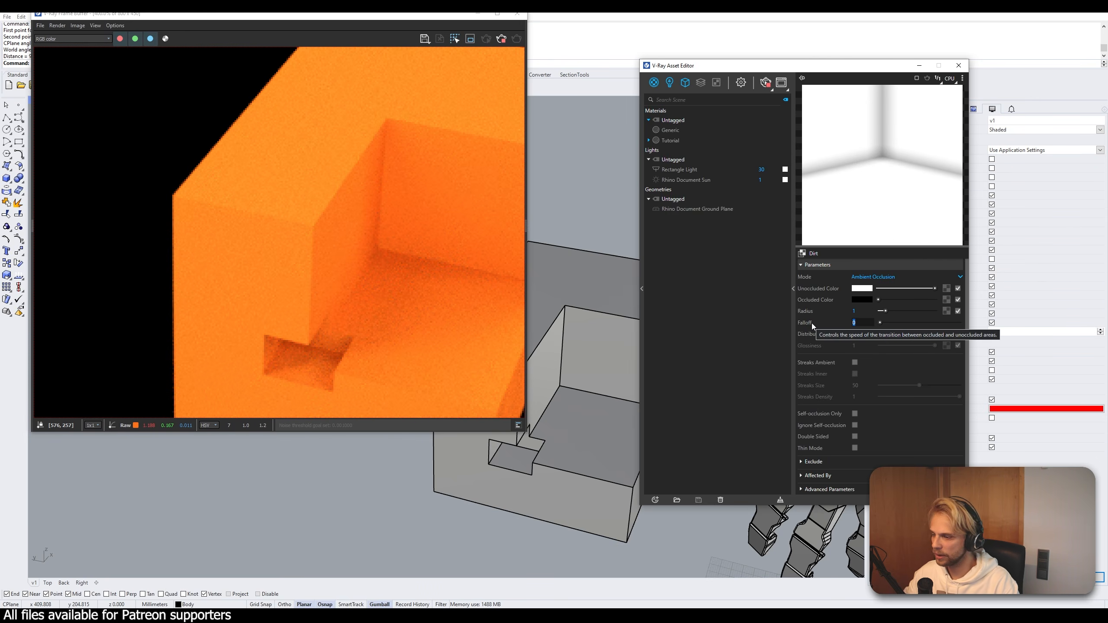
text(2)
key(Return)
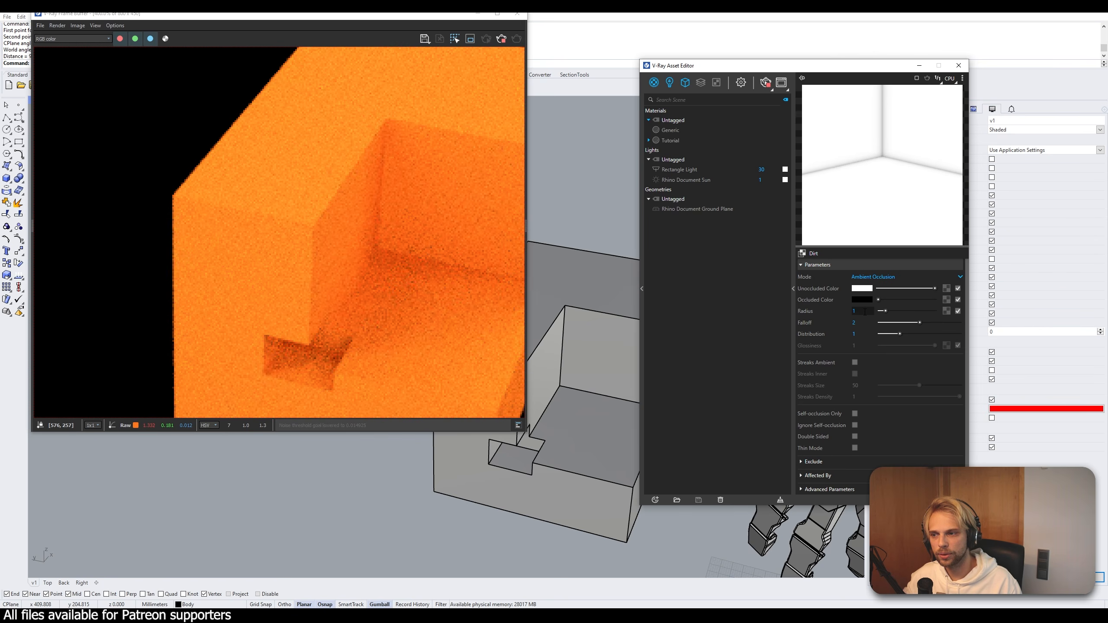
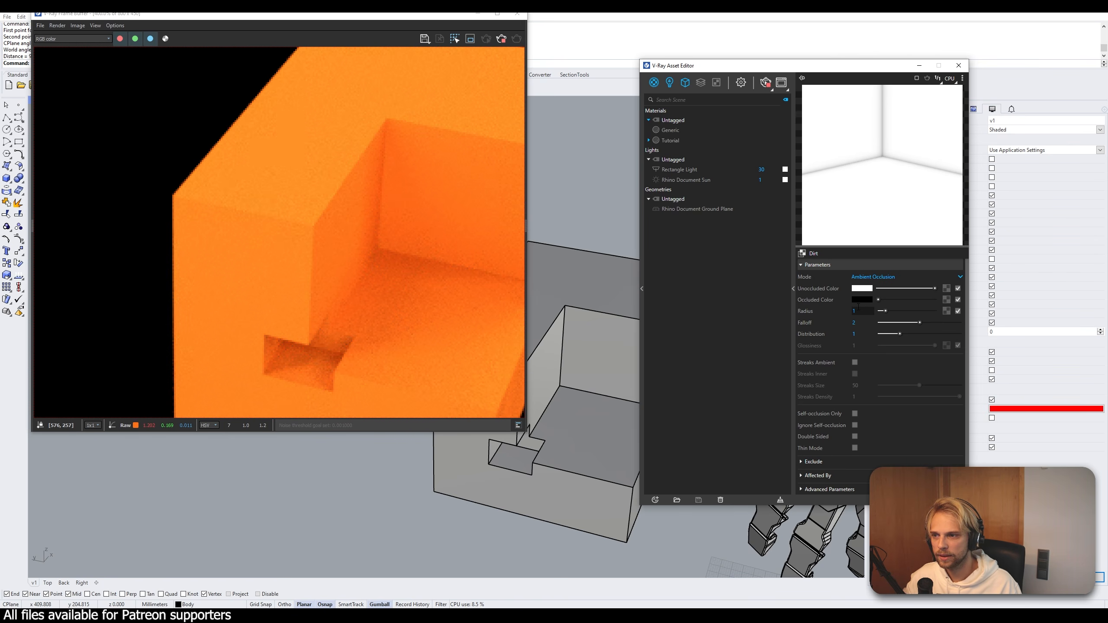
- Paste the Color Bottom texture as a copy into the Mix map's Color Top and clear it from Color Bottom
click(882, 500)
click(882, 500)
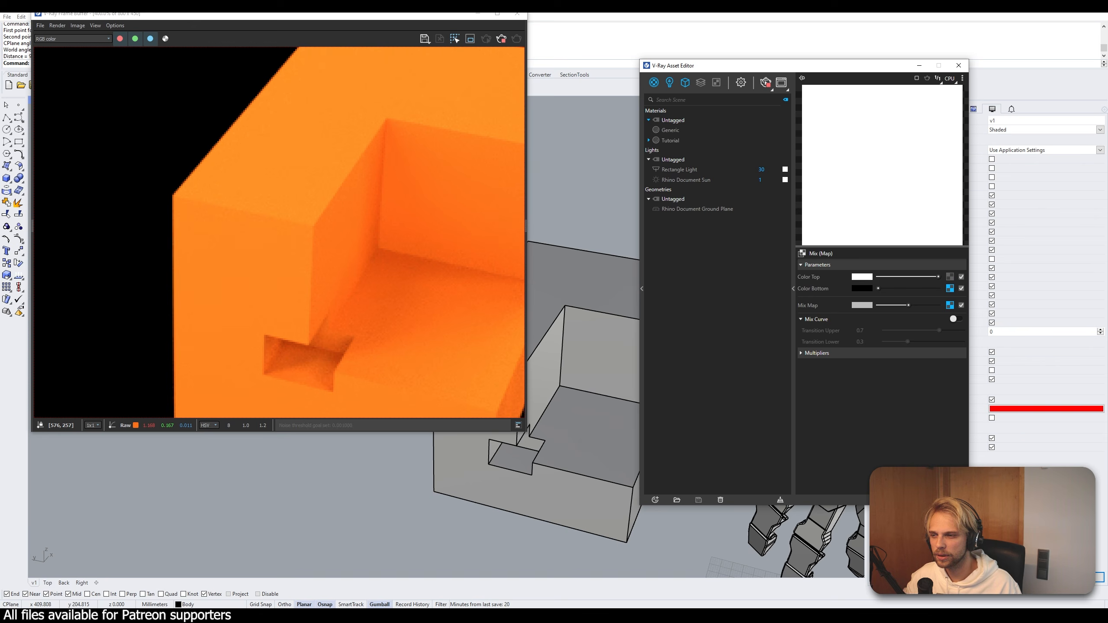
scroll(258, 231, up, 1)
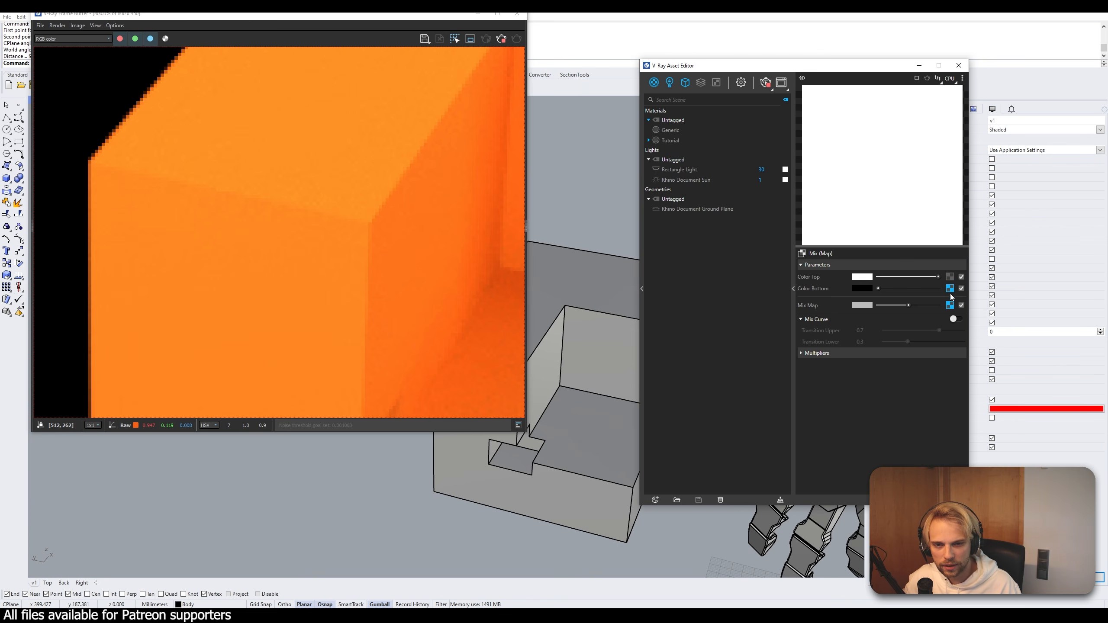
drag(949, 288, 949, 279)
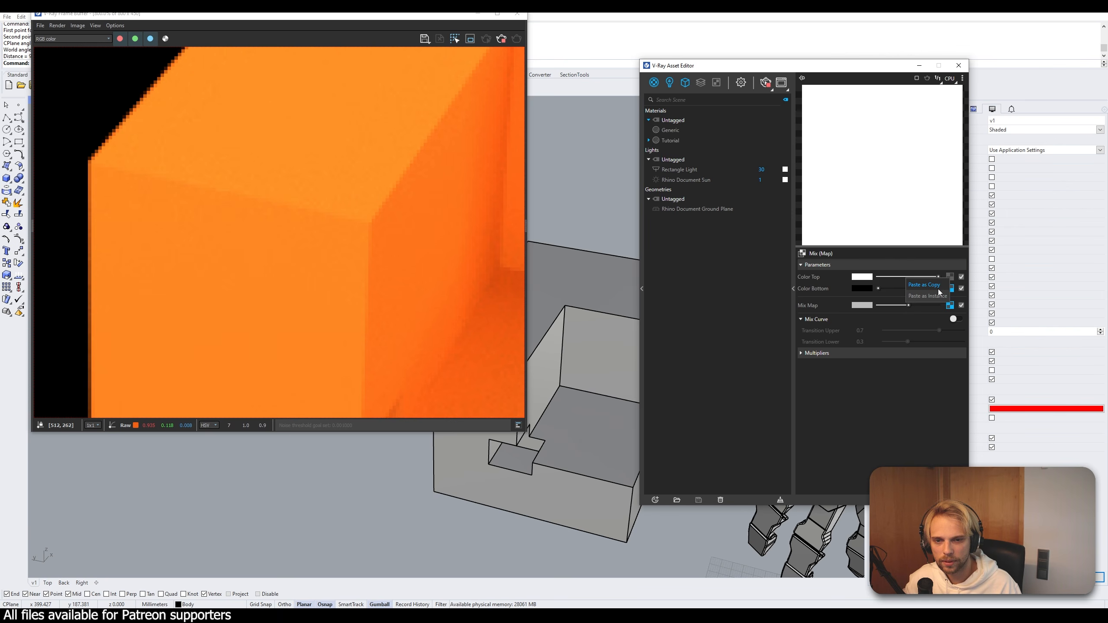
click(938, 286)
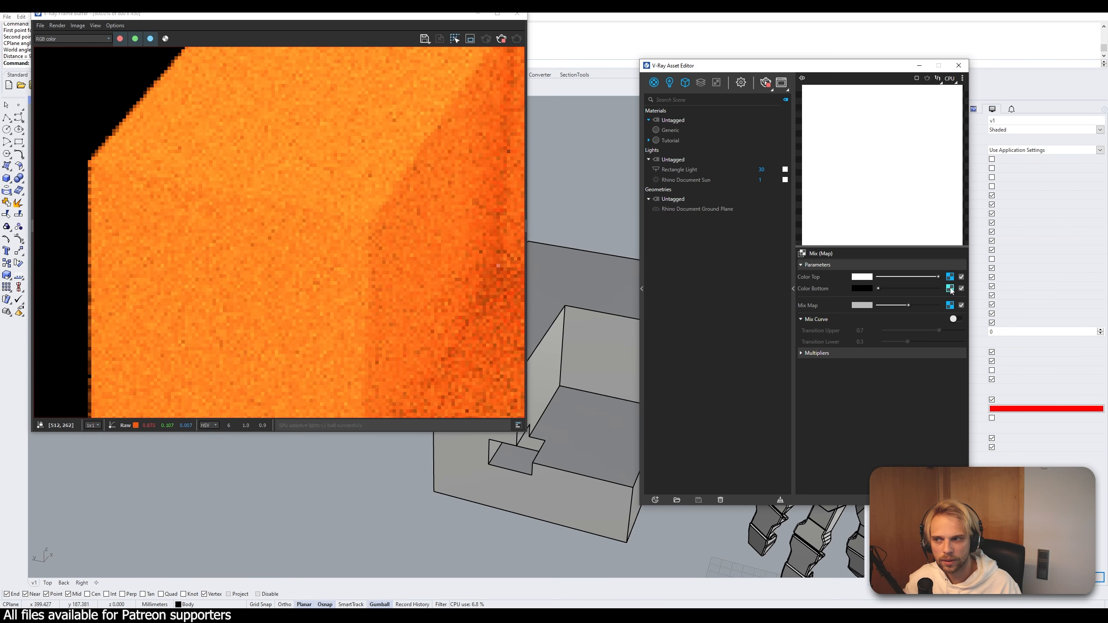
right_click(950, 290)
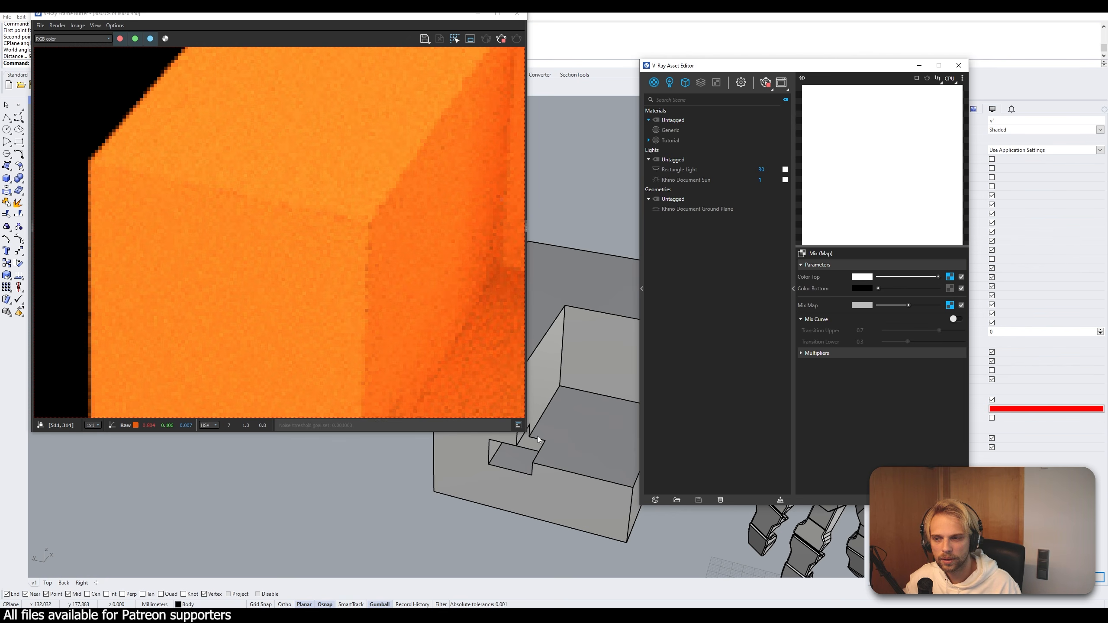
- Examine the block's upper outer corner up close to check the paint chips along its edges in the render
scroll(536, 436, down, 1)
scroll(378, 309, down, 3)
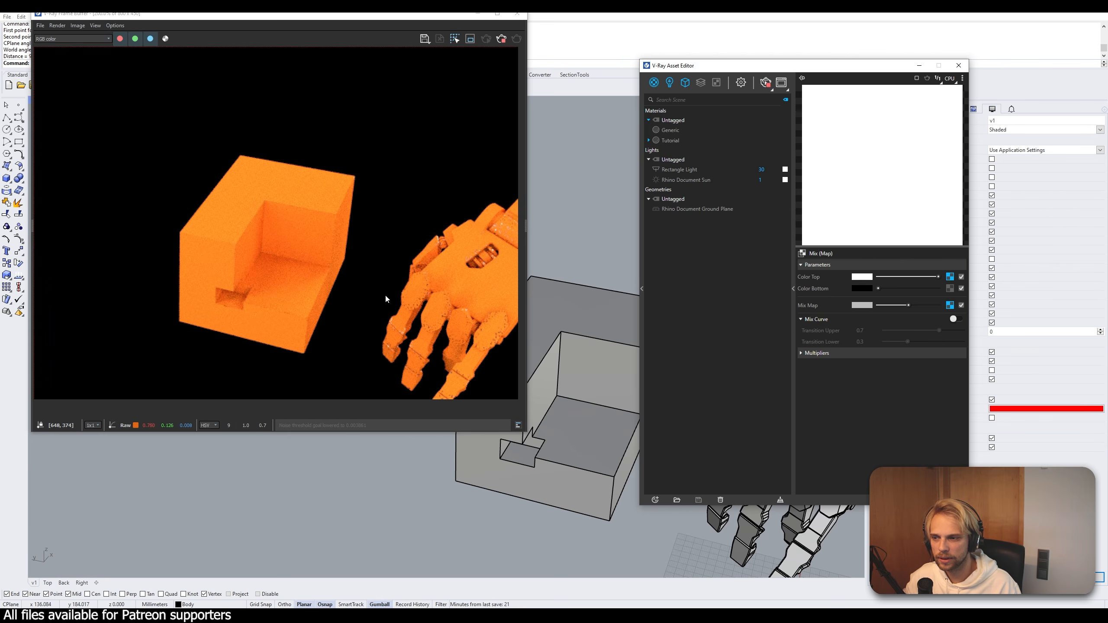
scroll(641, 518, up, 1)
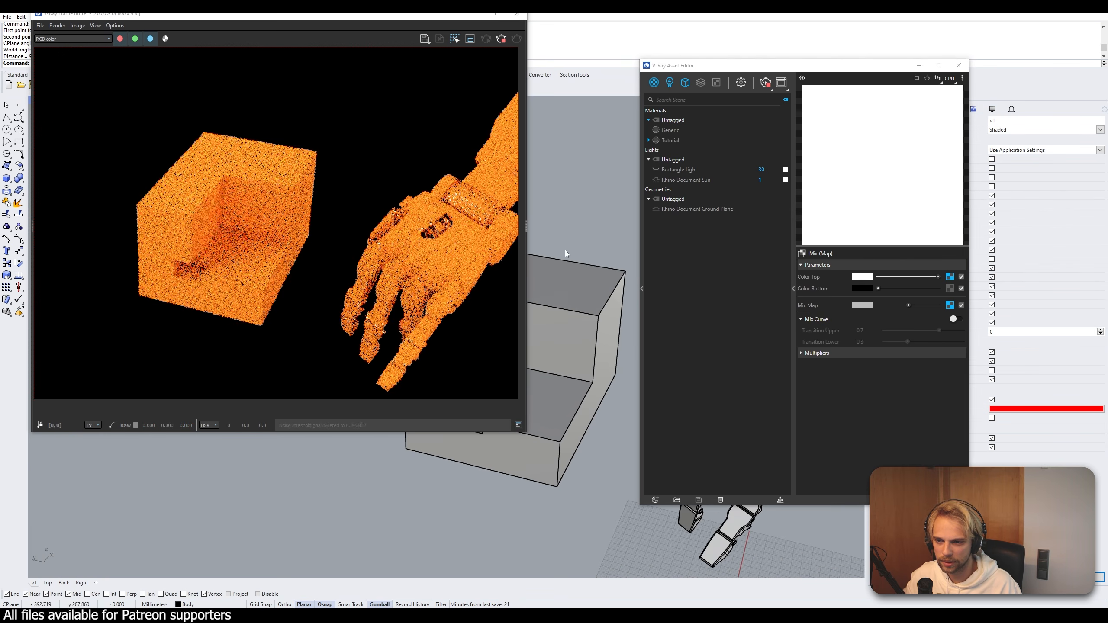
scroll(616, 372, up, 3)
scroll(600, 320, up, 1)
scroll(582, 295, up, 1)
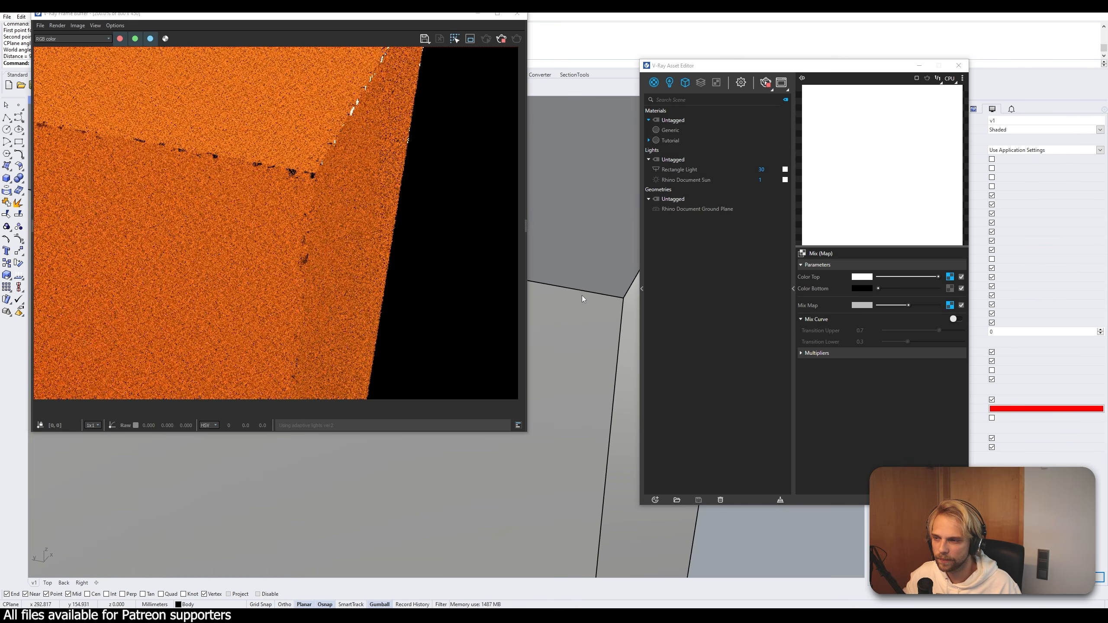
scroll(582, 279, up, 1)
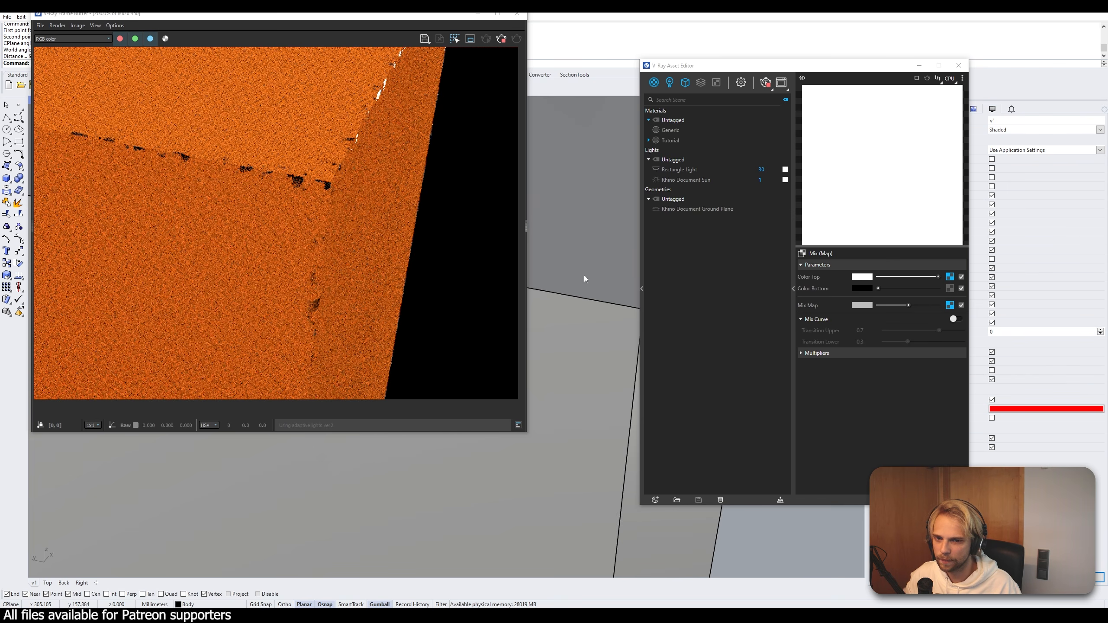
- In the Dirt texture inside Color Top's Tri-Planar, set Radius to 20 and Falloff to 3.51, and check the whole render
click(950, 276)
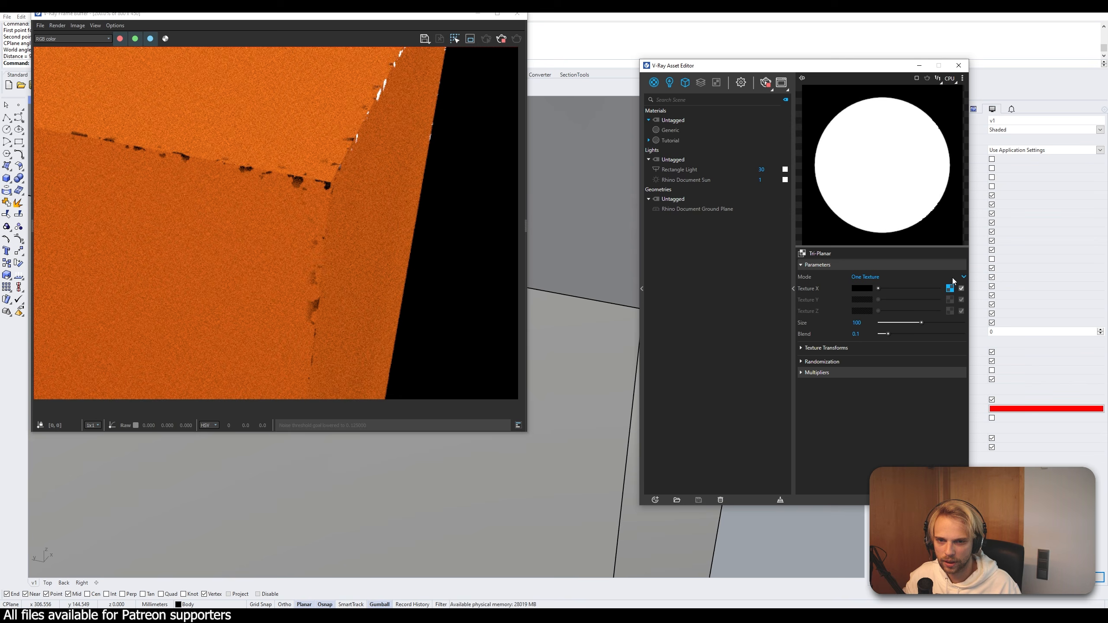
click(950, 289)
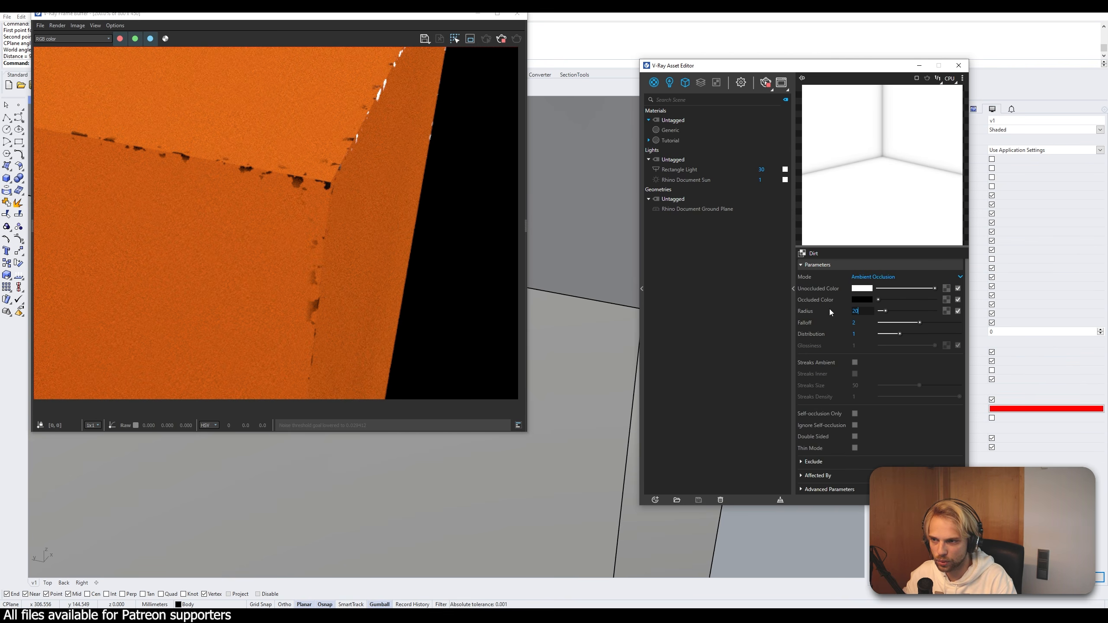
text(20)
key(Return)
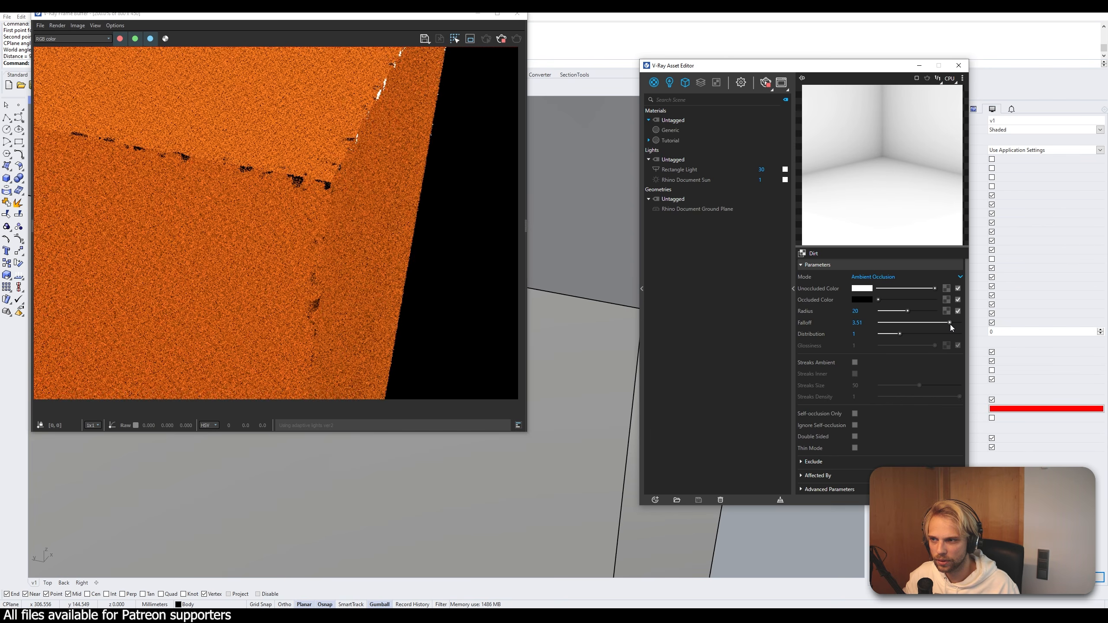
scroll(351, 250, down, 3)
scroll(351, 250, up, 1)
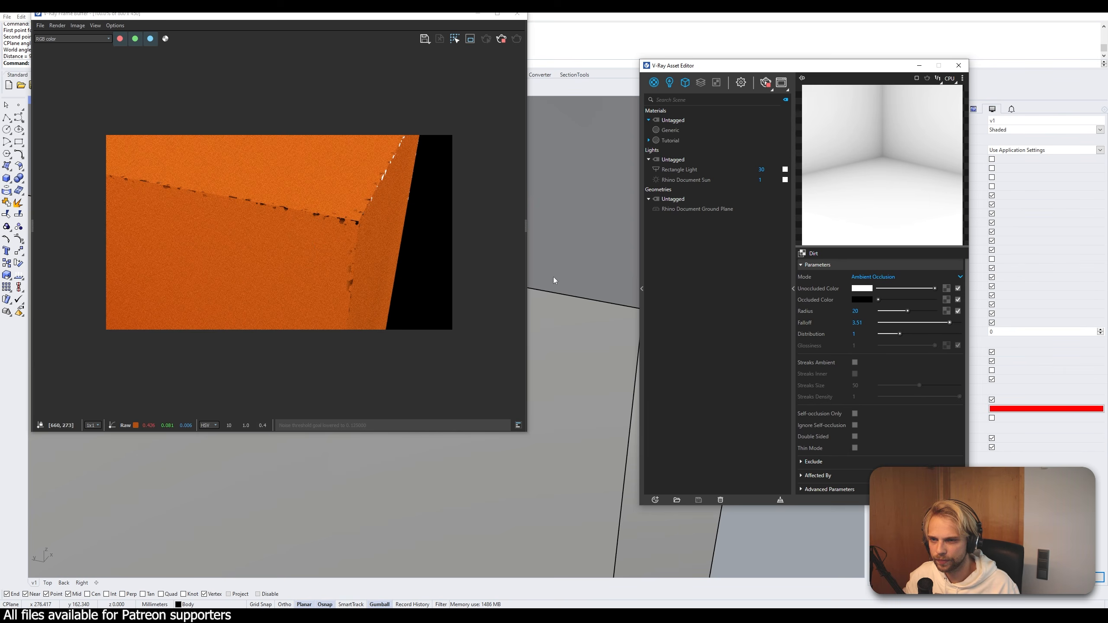
- Switch the Dirt texture to Inner Occlusion mode with Radius 3 and Falloff 2, and check the block's edges in the render
click(883, 275)
click(874, 300)
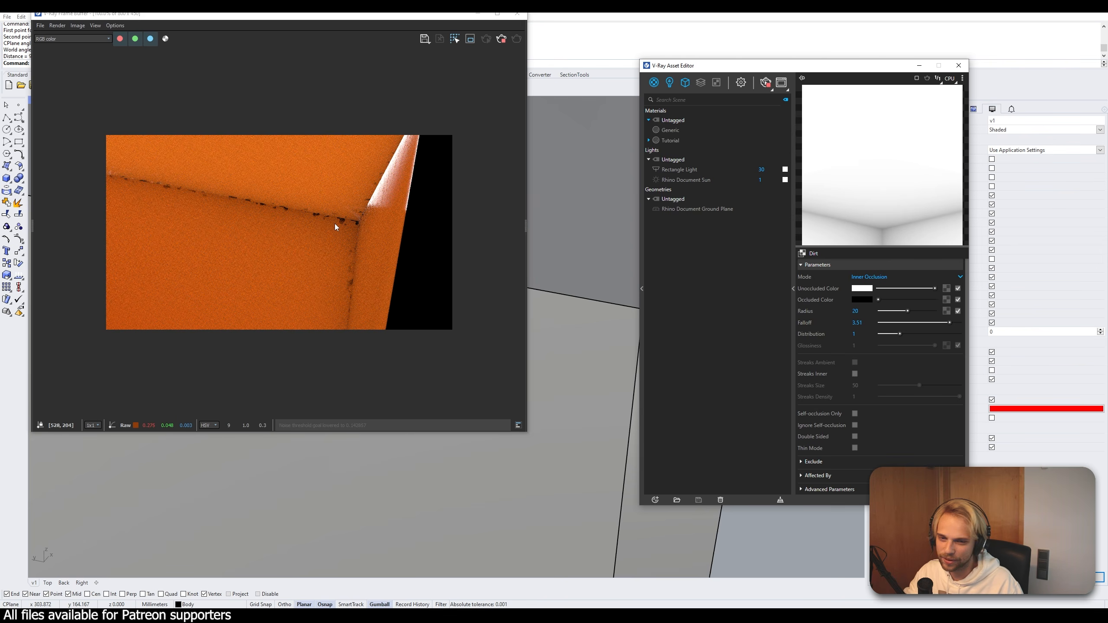
key(Return)
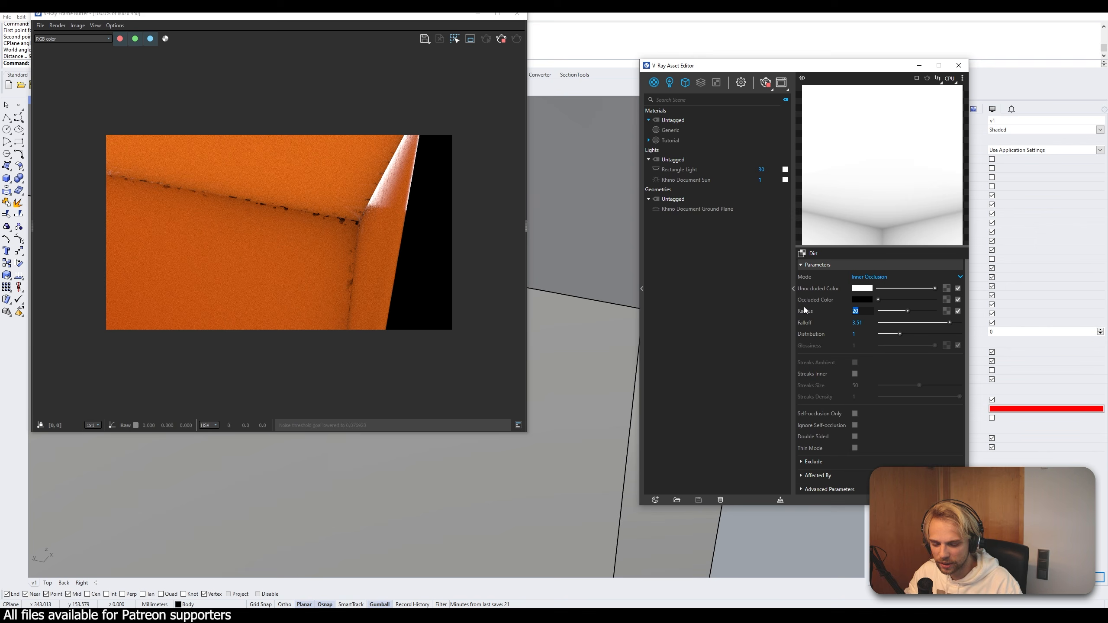
text(3)
key(Return)
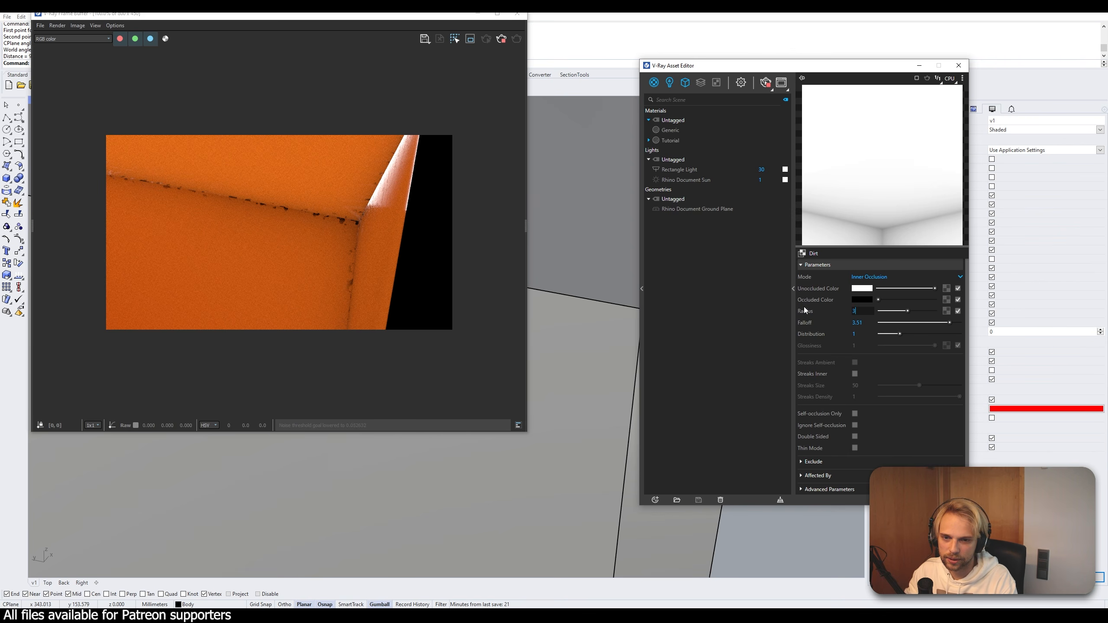
key(Tab)
text(2)
key(Return)
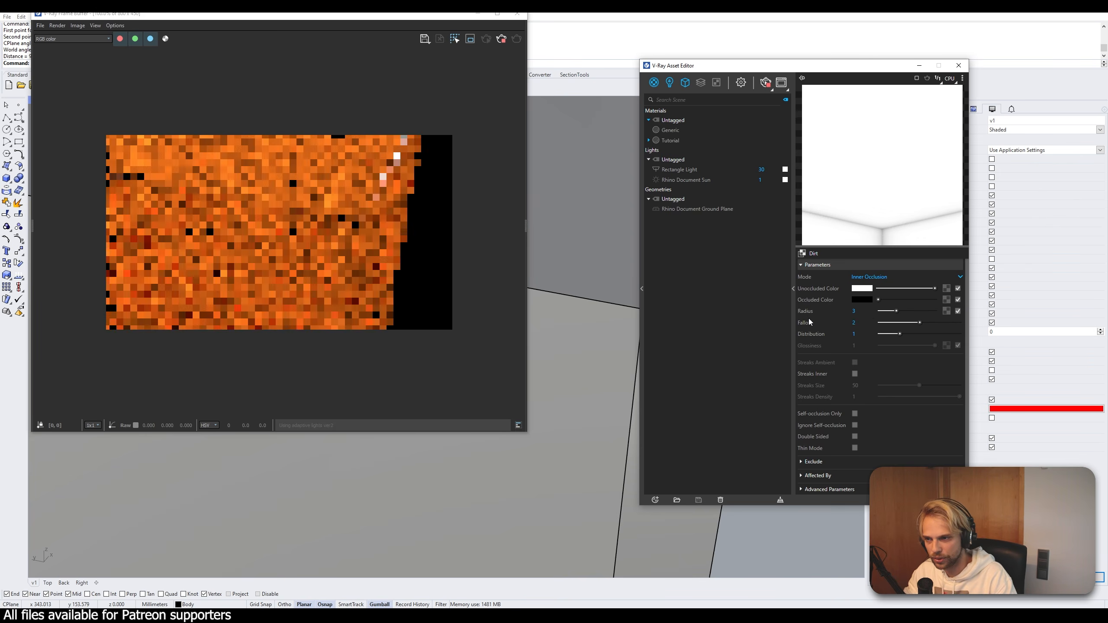
scroll(205, 192, up, 2)
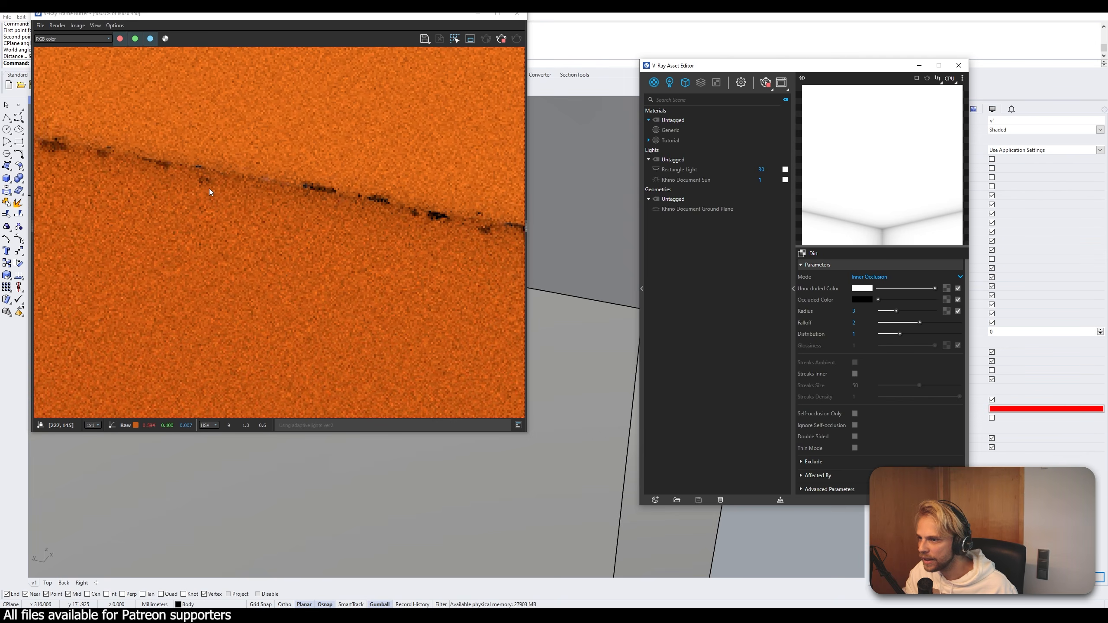
scroll(273, 184, down, 2)
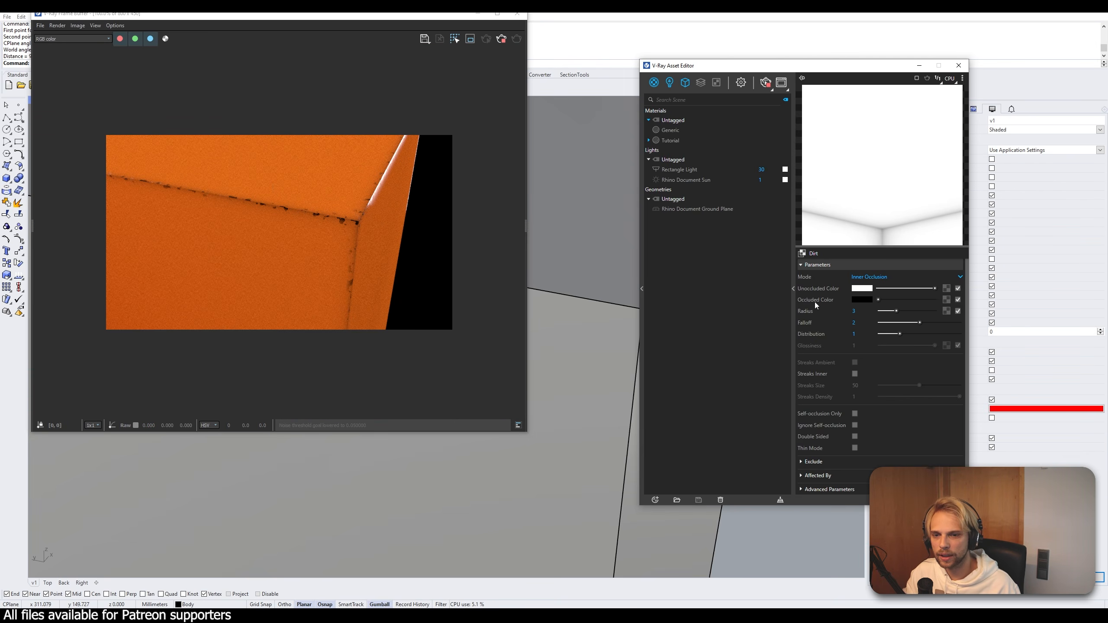
- Load a Noise B texture into the Dirt's Occluded Color and set its Type to Turbulence
click(949, 298)
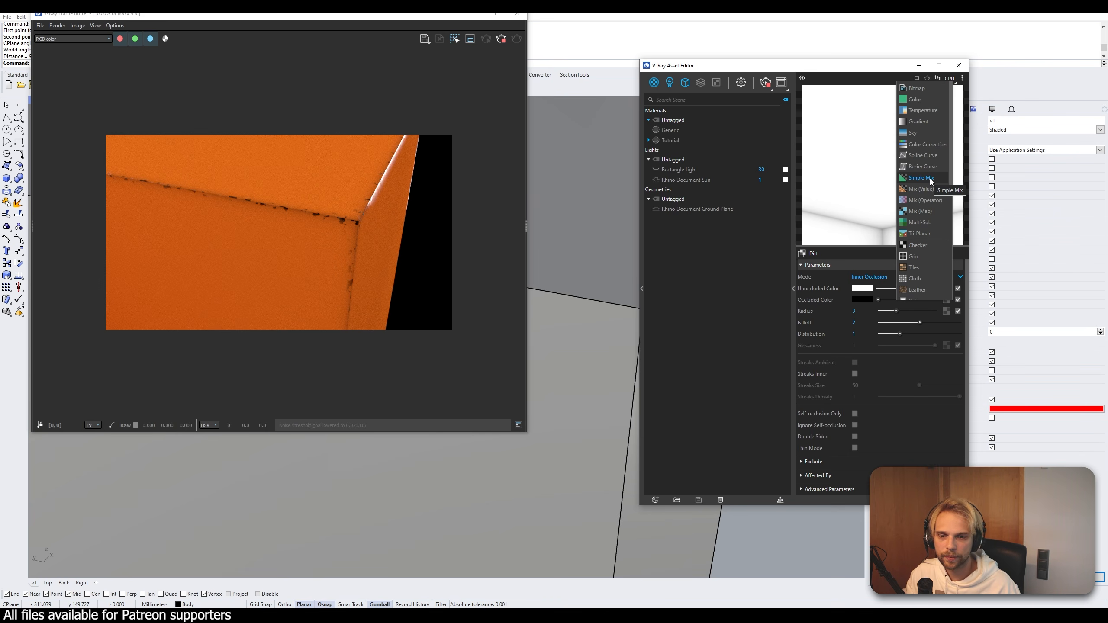
scroll(929, 178, down, 4)
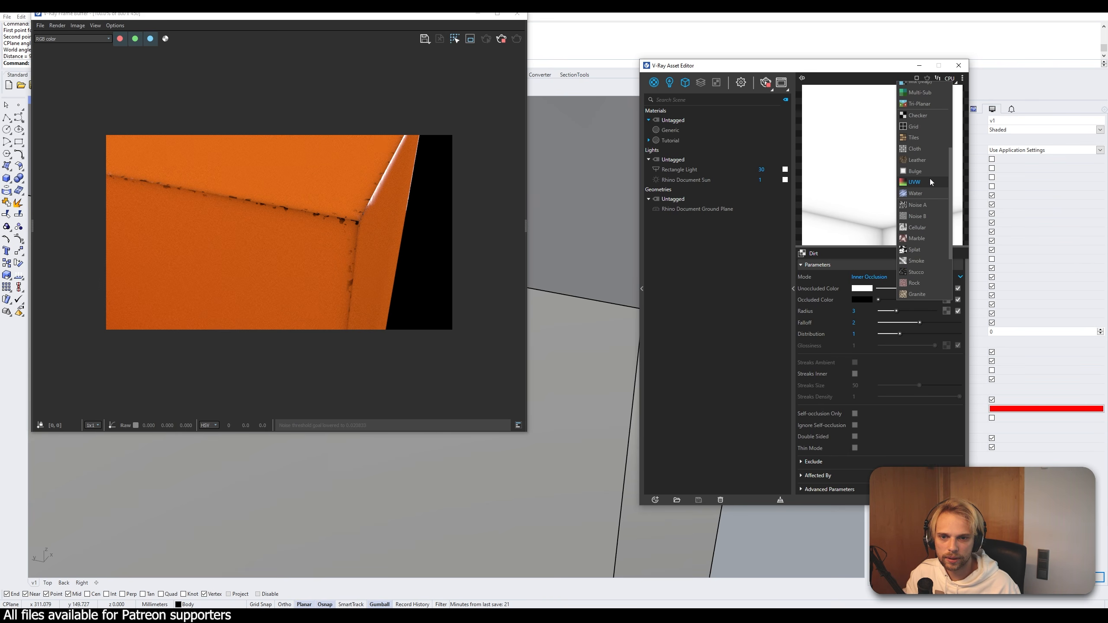
click(918, 216)
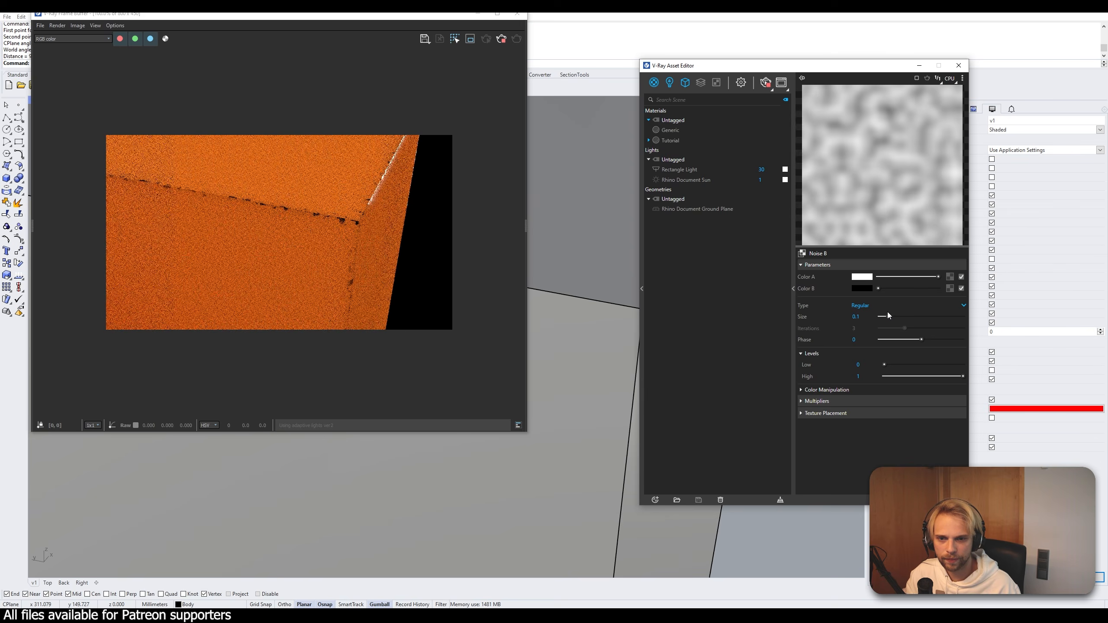
click(876, 305)
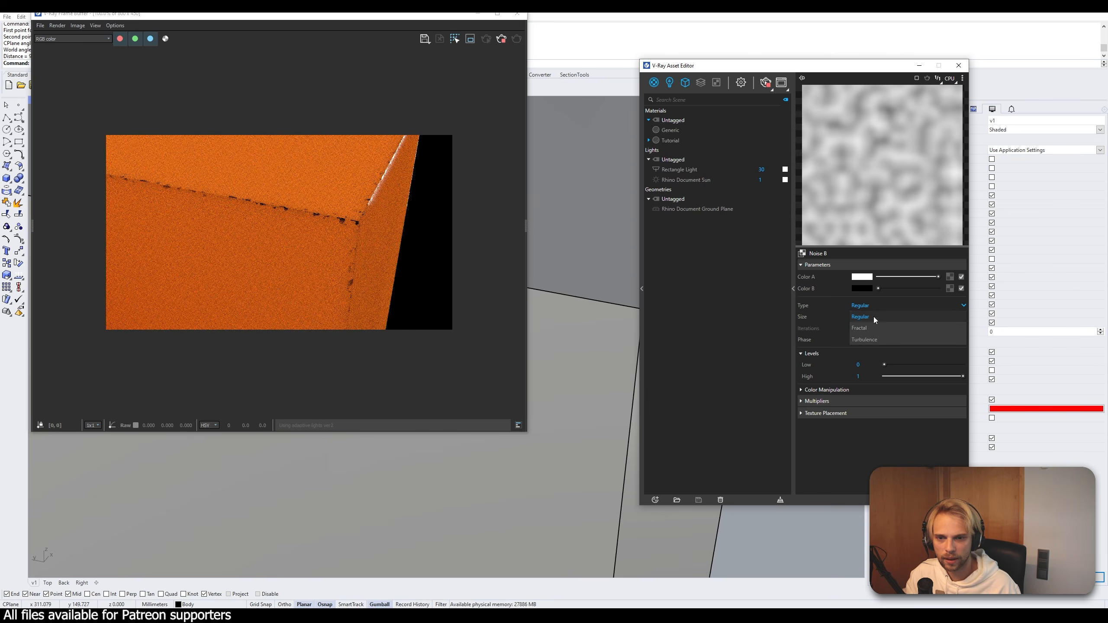
click(871, 339)
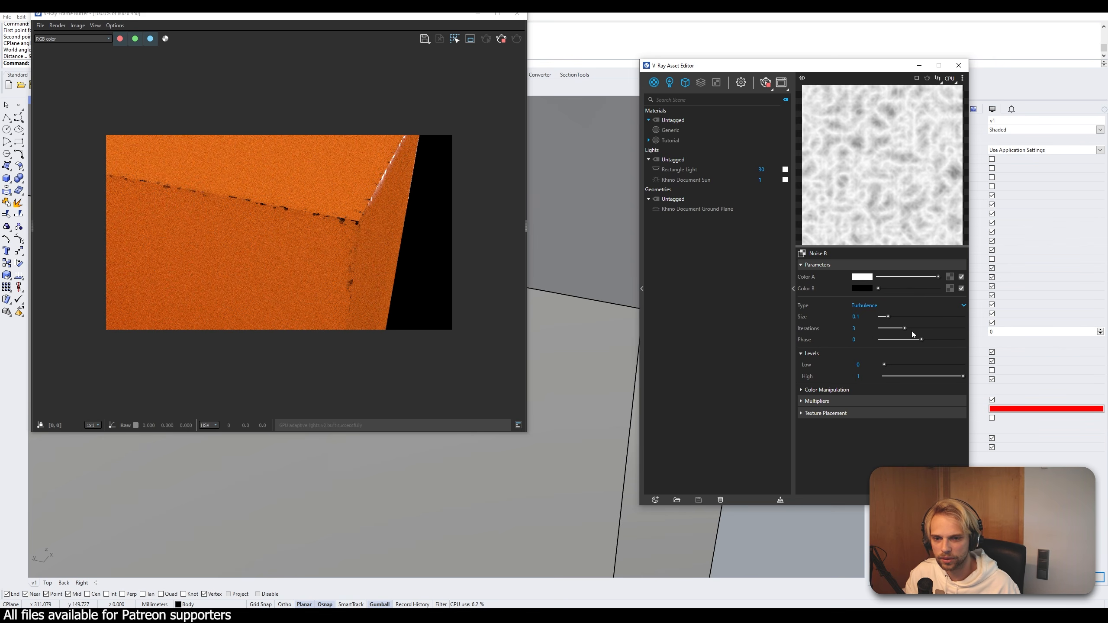
- Set the noise's Iterations to 10 and its Levels to Low 0.49 and High 0.59, and check the rendered edge
drag(884, 365, 923, 365)
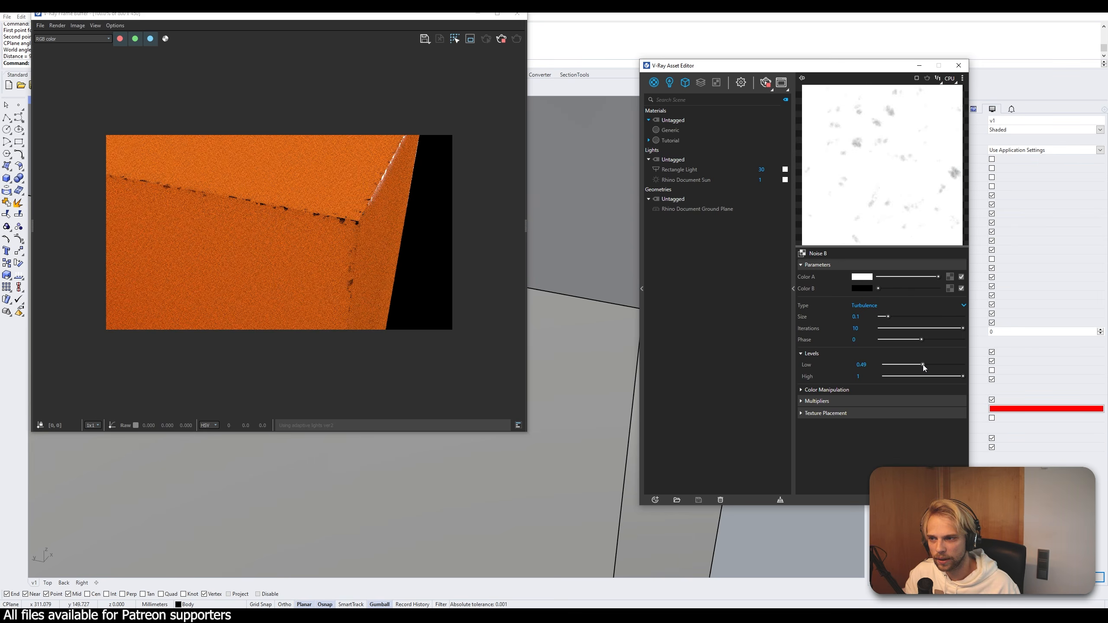
click(930, 376)
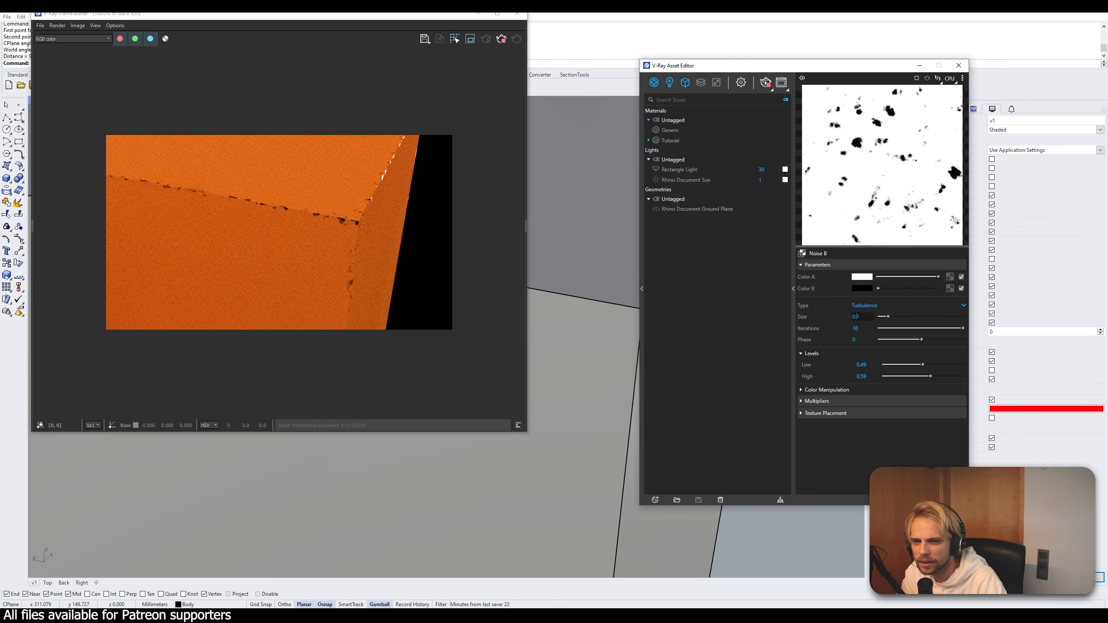
scroll(208, 191, up, 1)
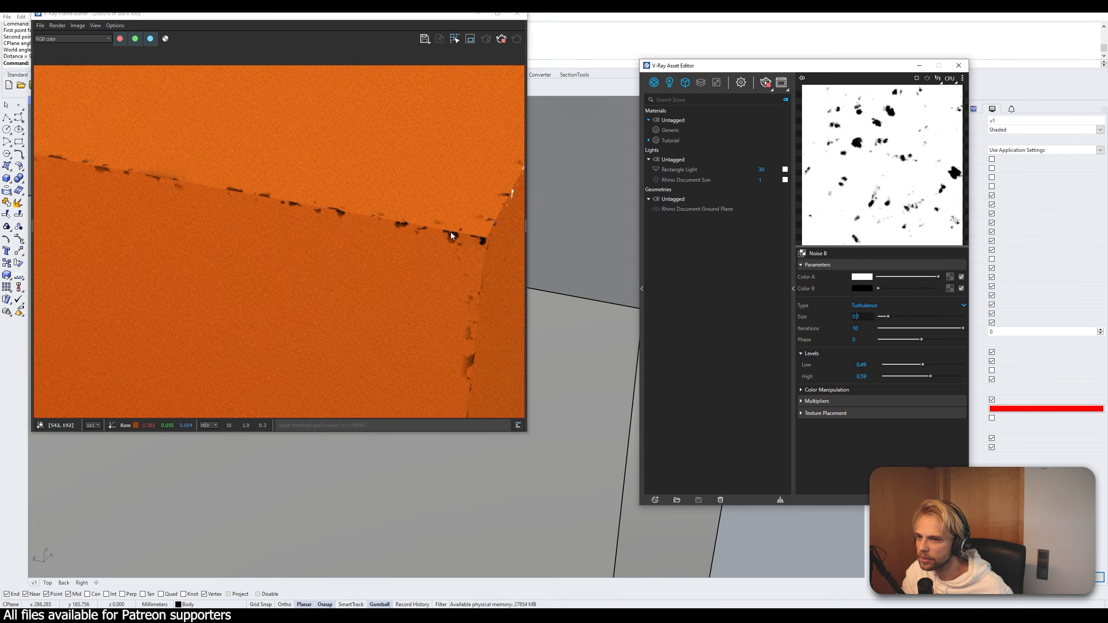
scroll(451, 236, down, 1)
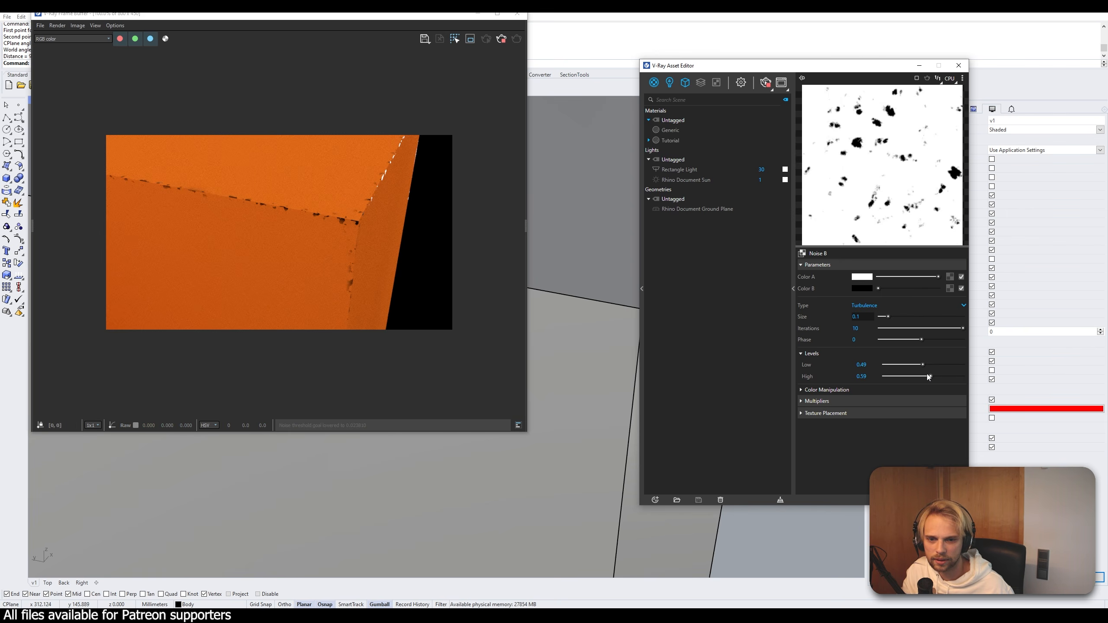
- Try lower noise Levels of Low 0.15 and High 0.24 and check the block's corner in the render
drag(922, 364, 952, 378)
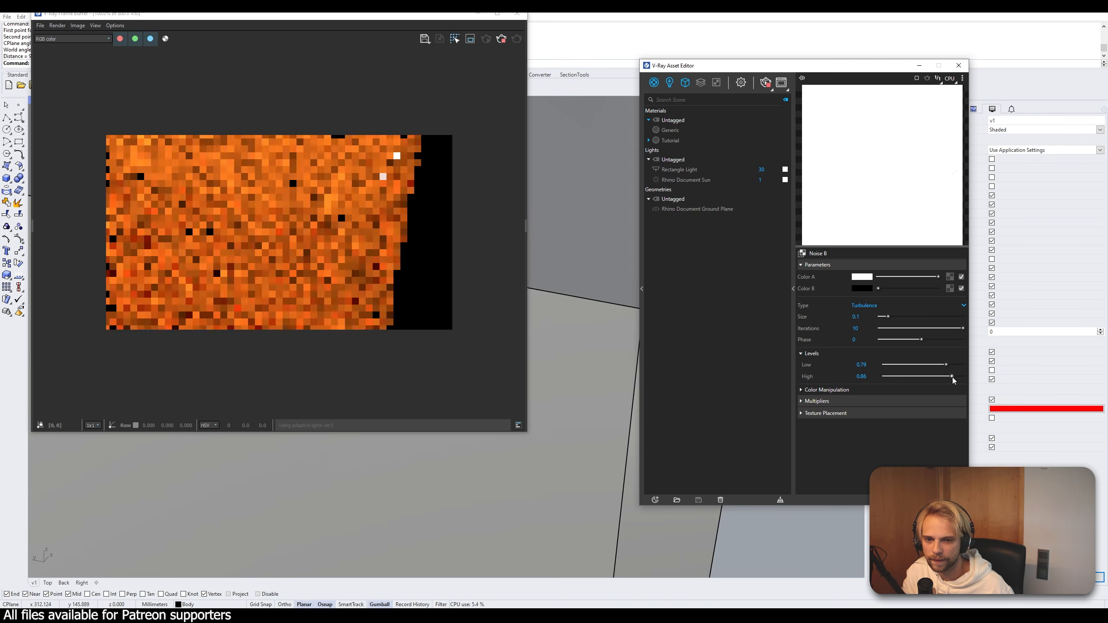
click(895, 365)
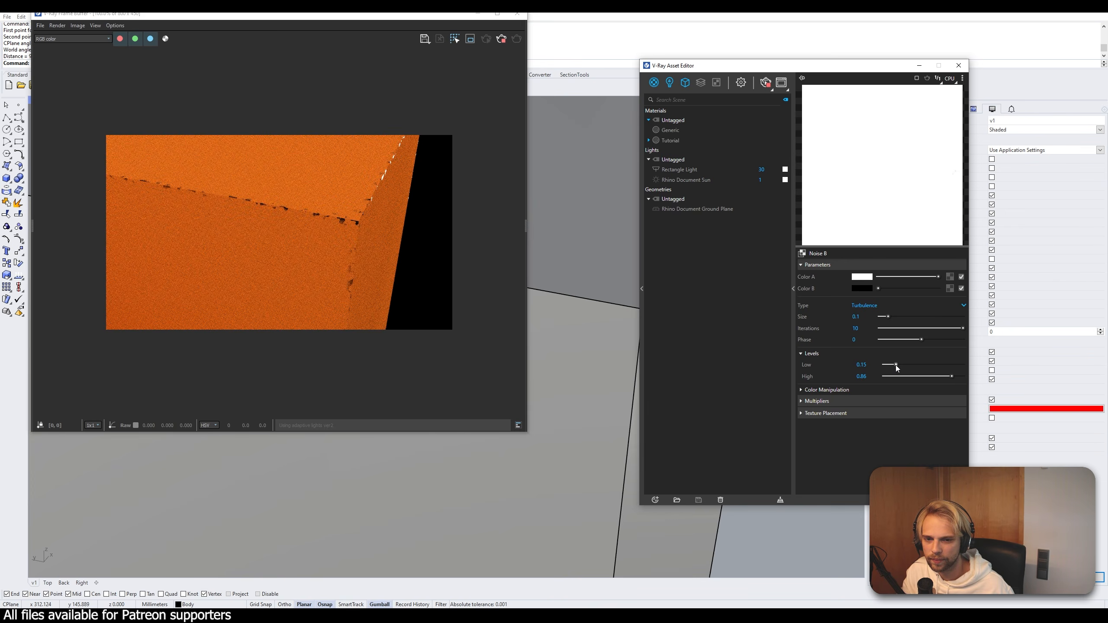
click(902, 376)
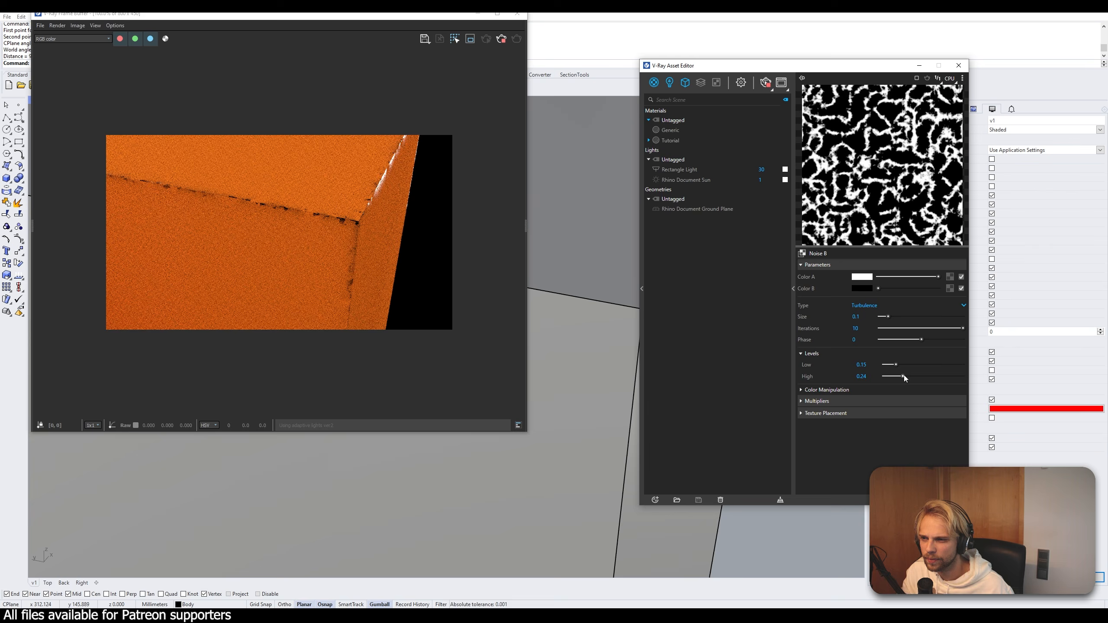
scroll(268, 205, up, 1)
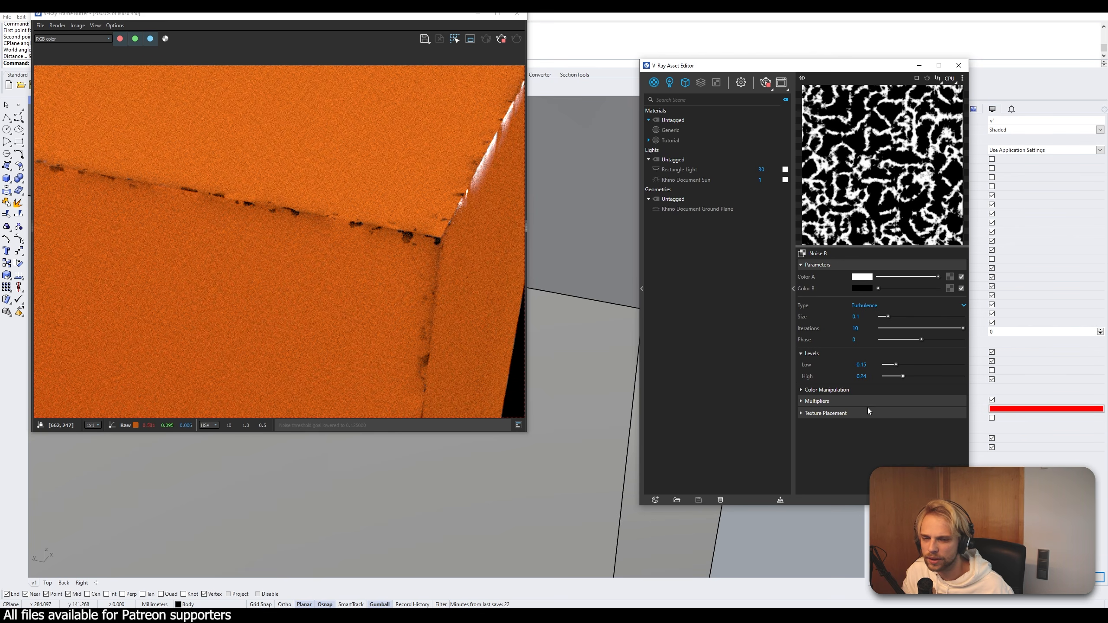
- Set the noise's Levels to Low 0.40 and High 0.41 for hard-edged spots
click(924, 376)
click(915, 364)
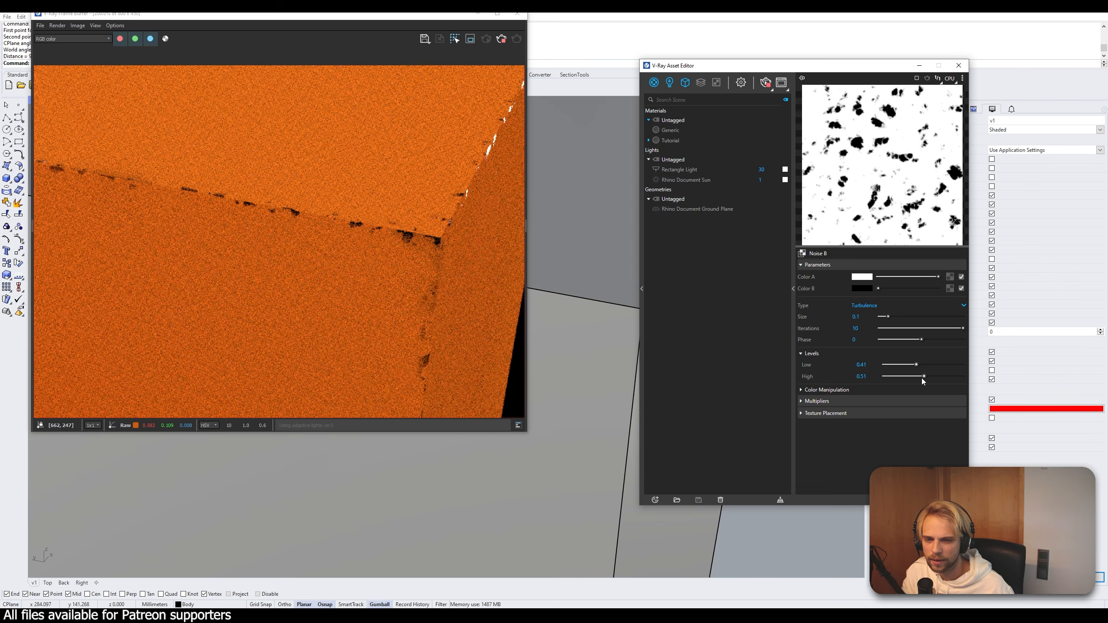
click(919, 376)
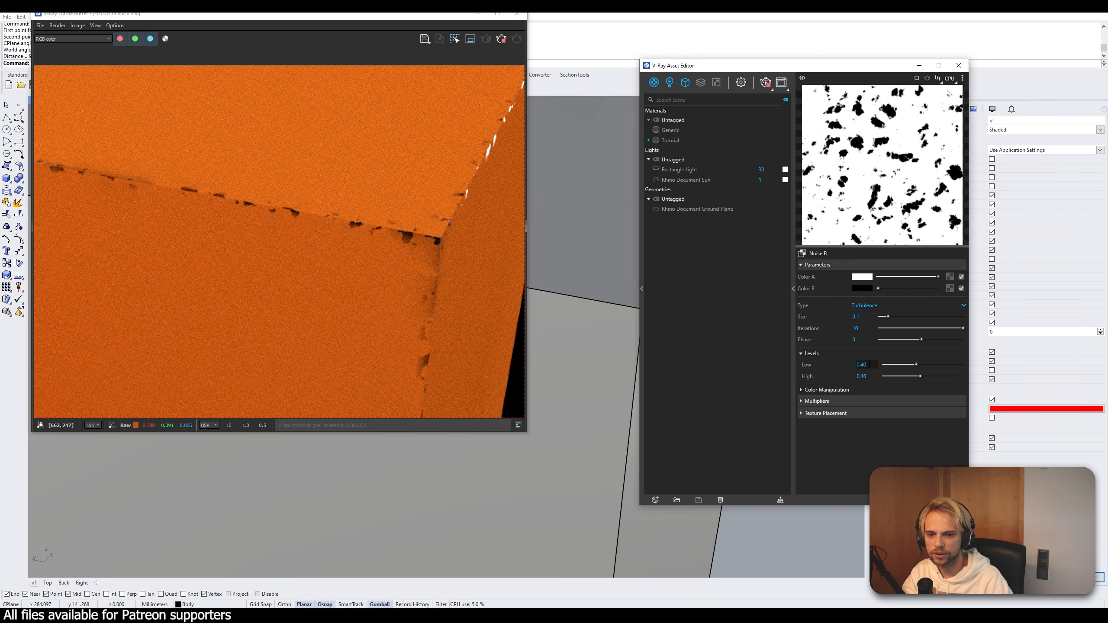
click(871, 377)
text(0.41)
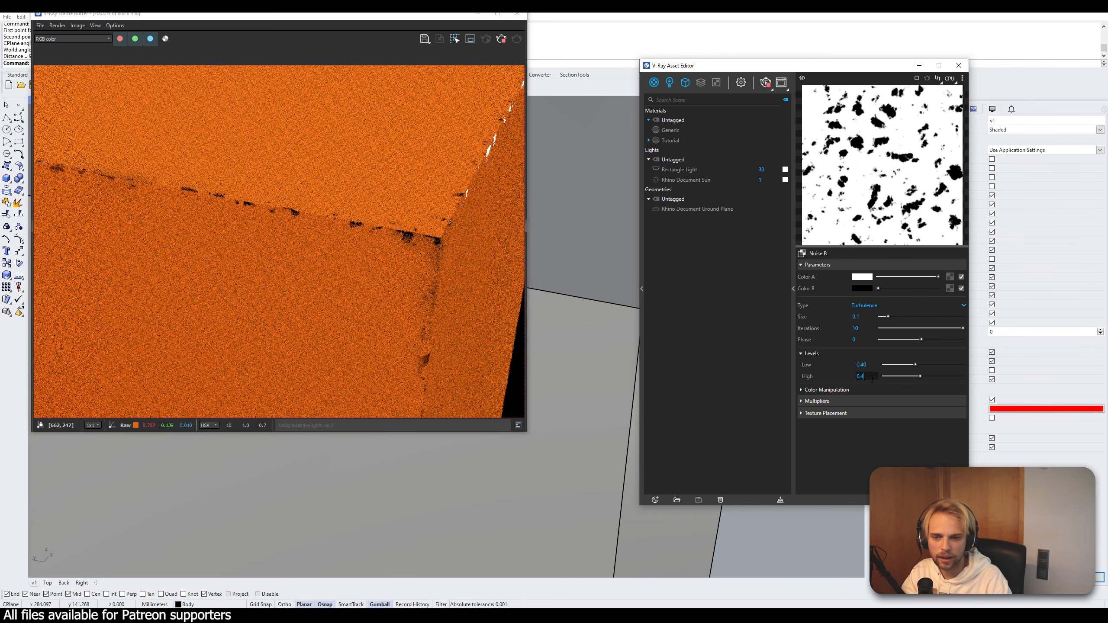
key(Return)
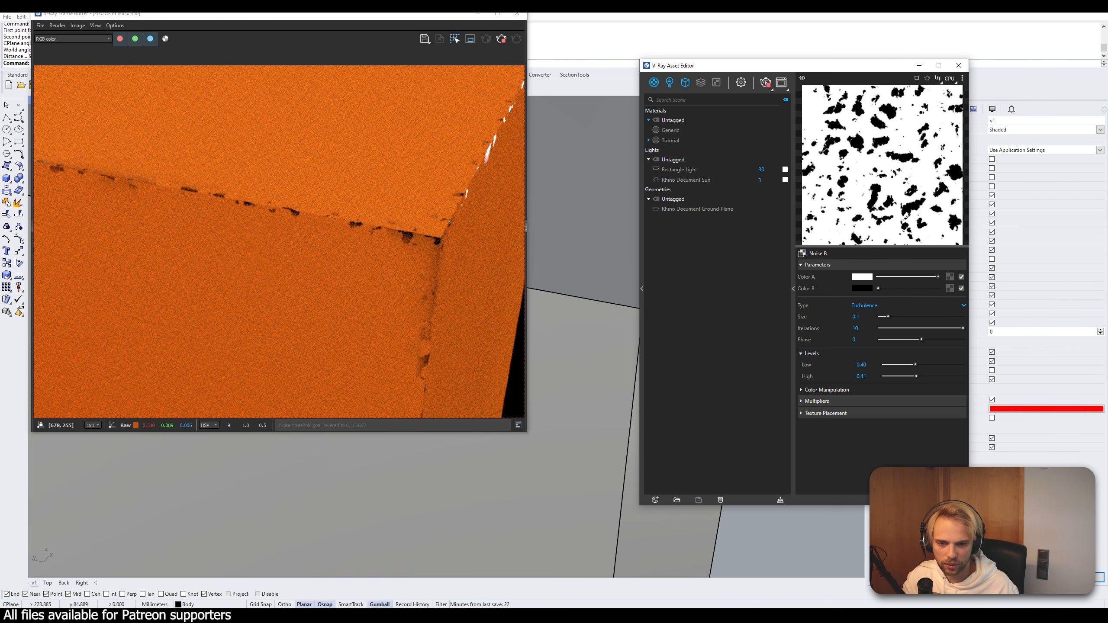
- Return to the Mix map and wrap its Color Top texture in a Spline Curve
click(882, 500)
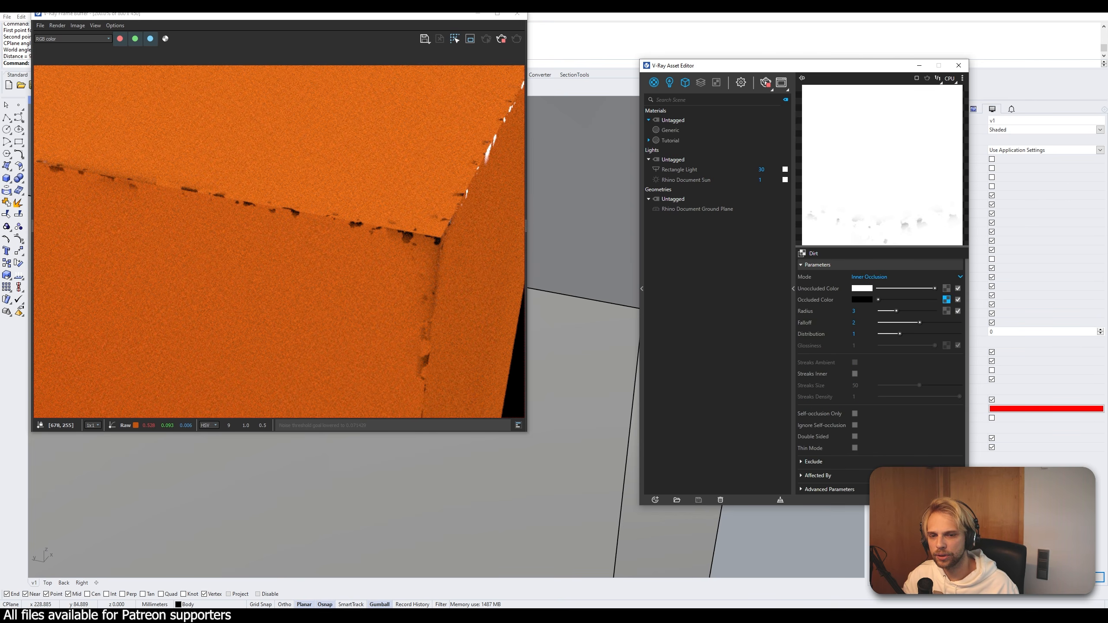
click(882, 500)
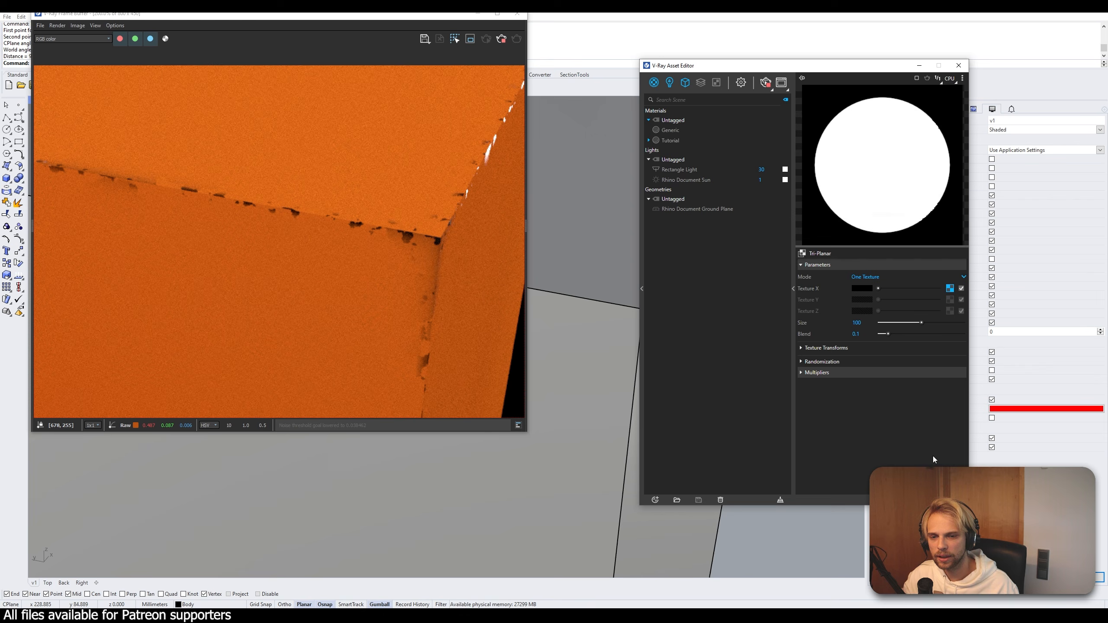
click(882, 500)
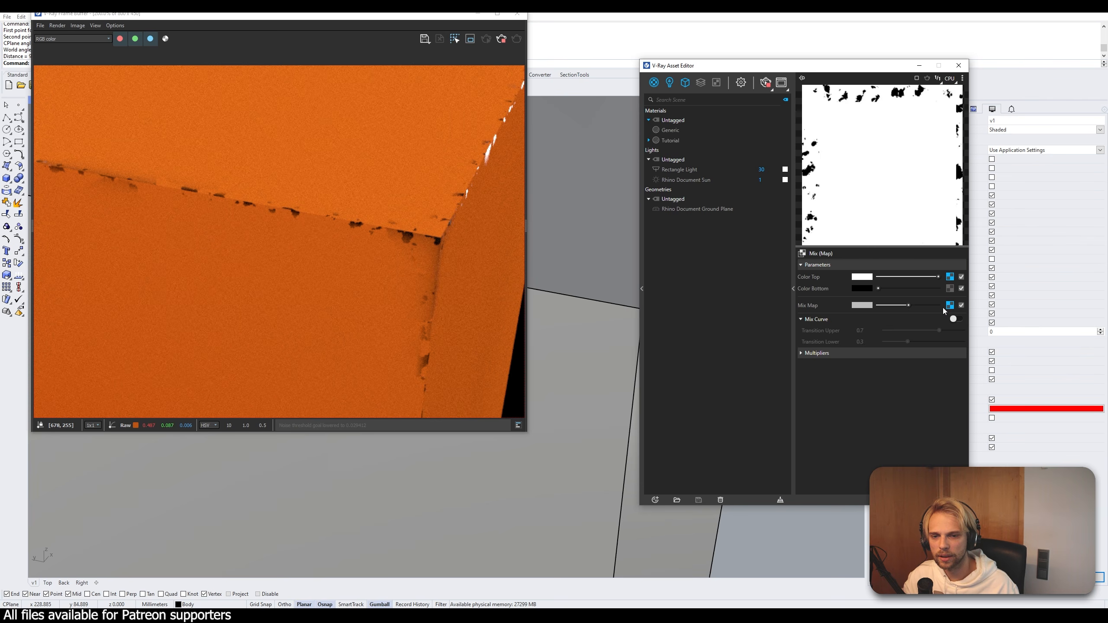
right_click(951, 277)
mouse_move(938, 317)
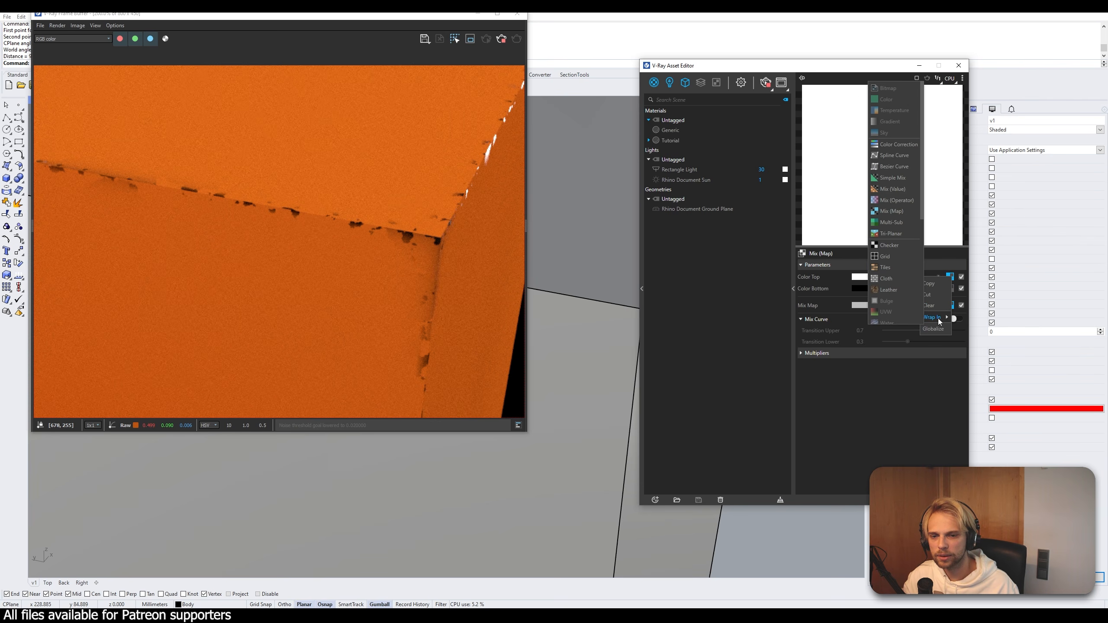
click(893, 155)
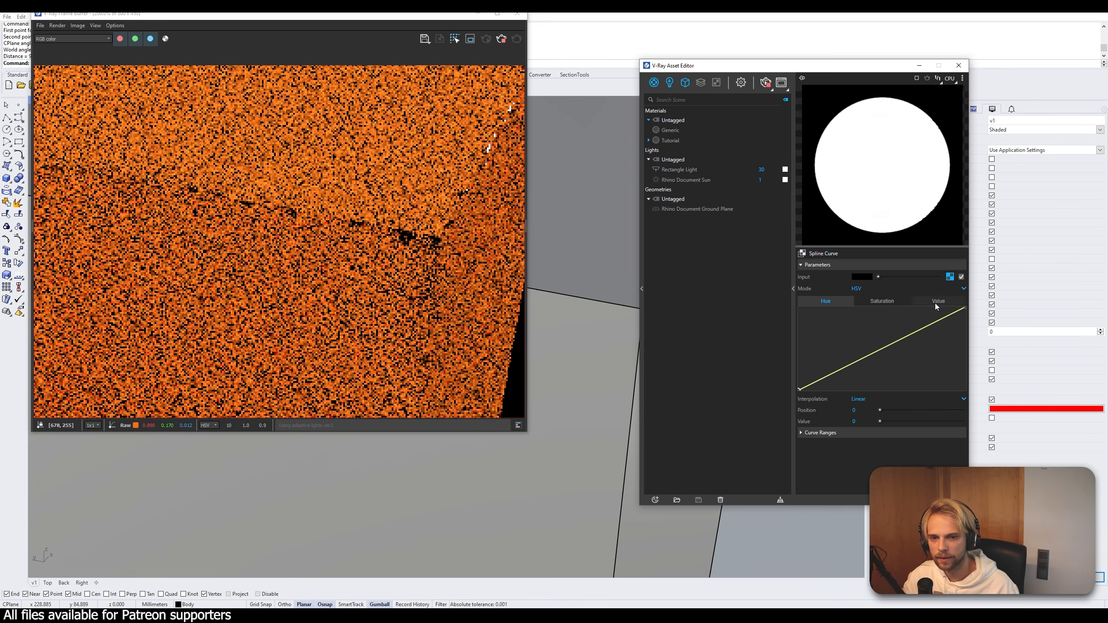
- Shape the Spline Curve's Value curve into a steep ramp from value 0 at position 0.708 to value 1 at 0.767
drag(935, 304, 875, 413)
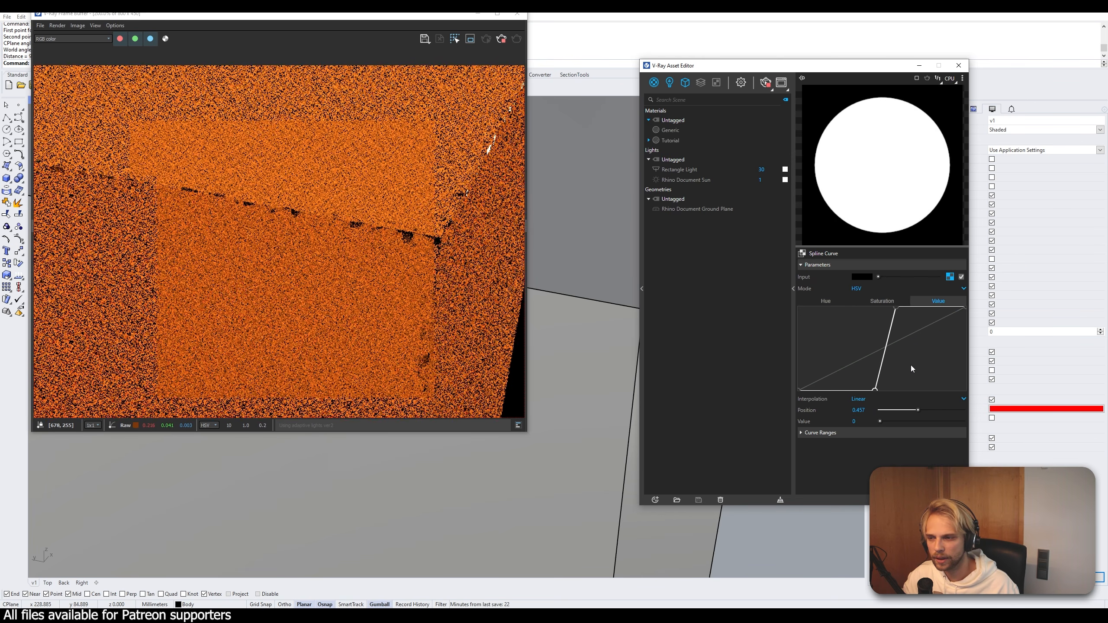
scroll(287, 233, down, 2)
scroll(295, 236, up, 2)
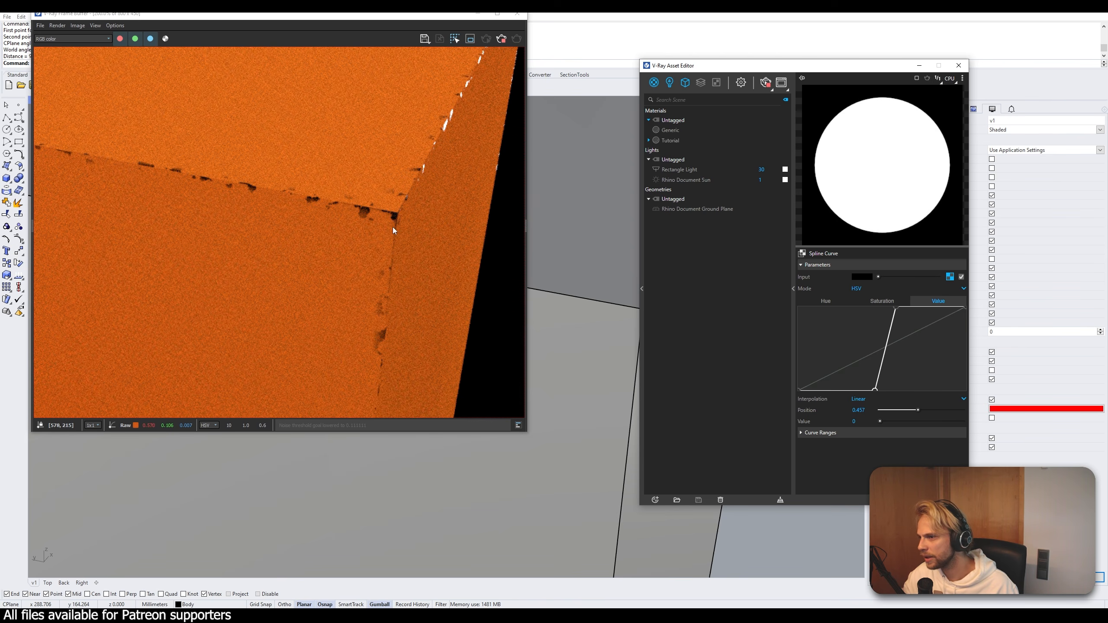
drag(895, 308, 885, 310)
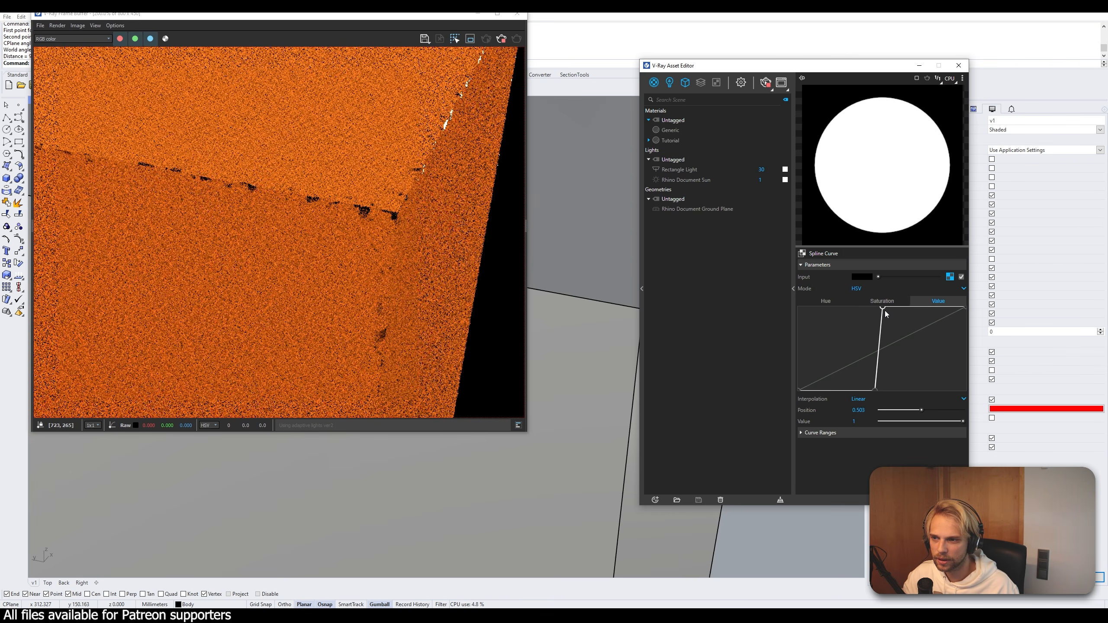
click(926, 307)
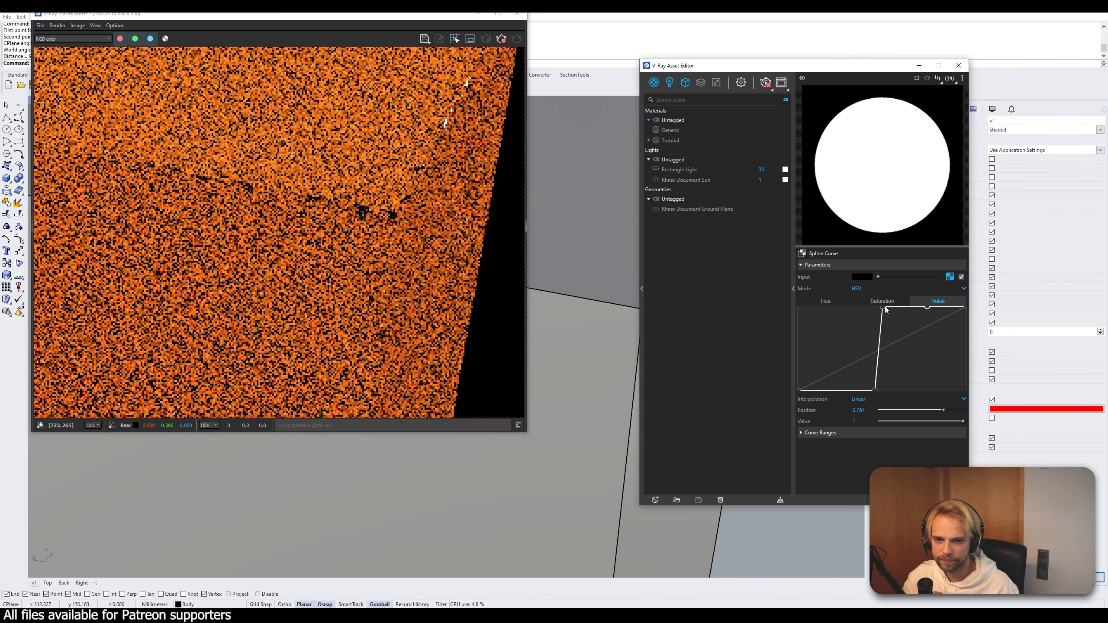
drag(882, 308, 917, 396)
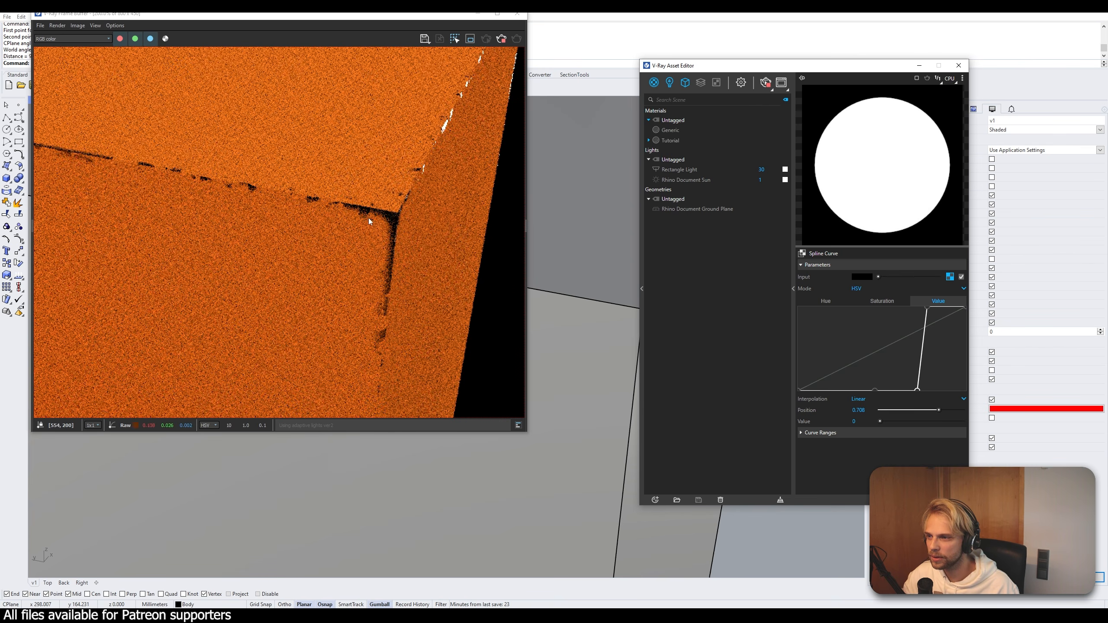
- Examine the robotic hand's fingers and finger plates in the render from several distances to judge the paint chips
scroll(595, 240, down, 5)
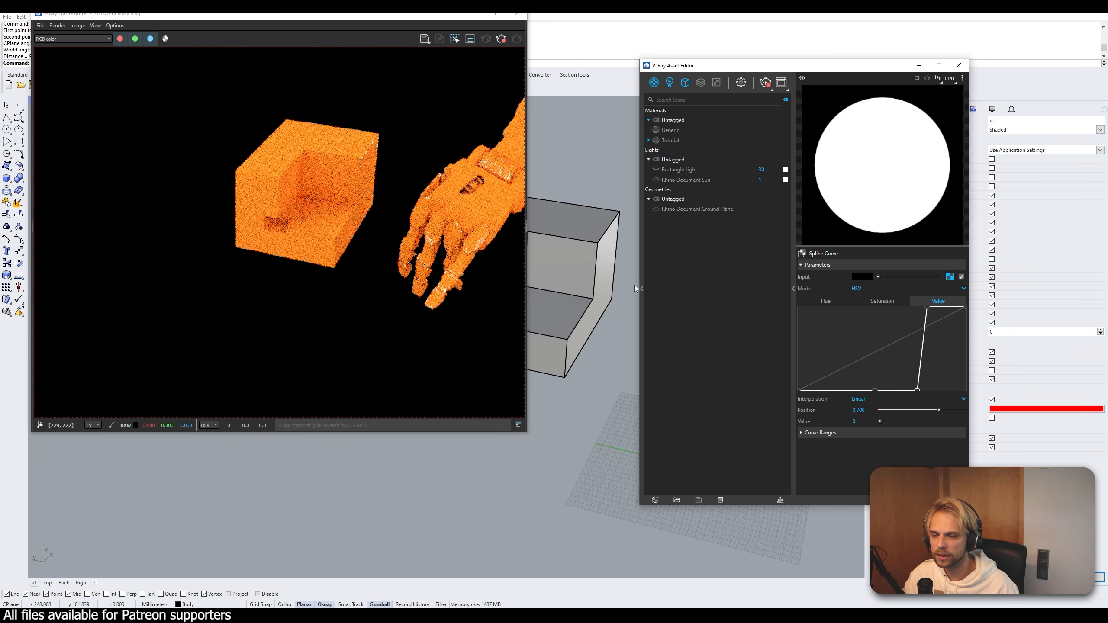
scroll(611, 280, up, 4)
shift+right_drag(722, 535, 468, 524)
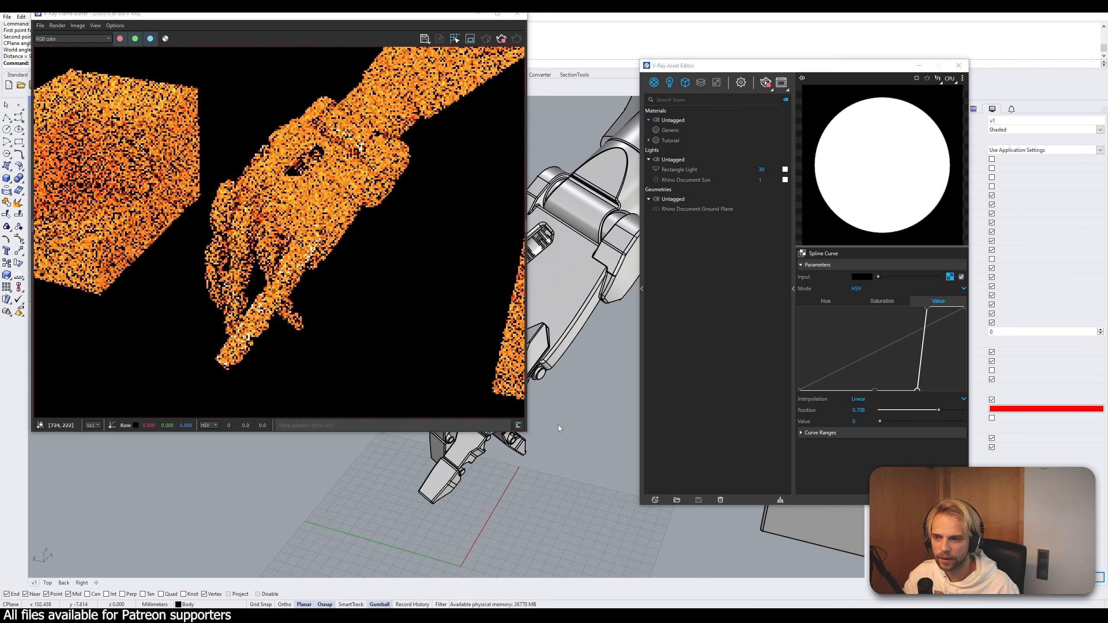
scroll(559, 326, up, 5)
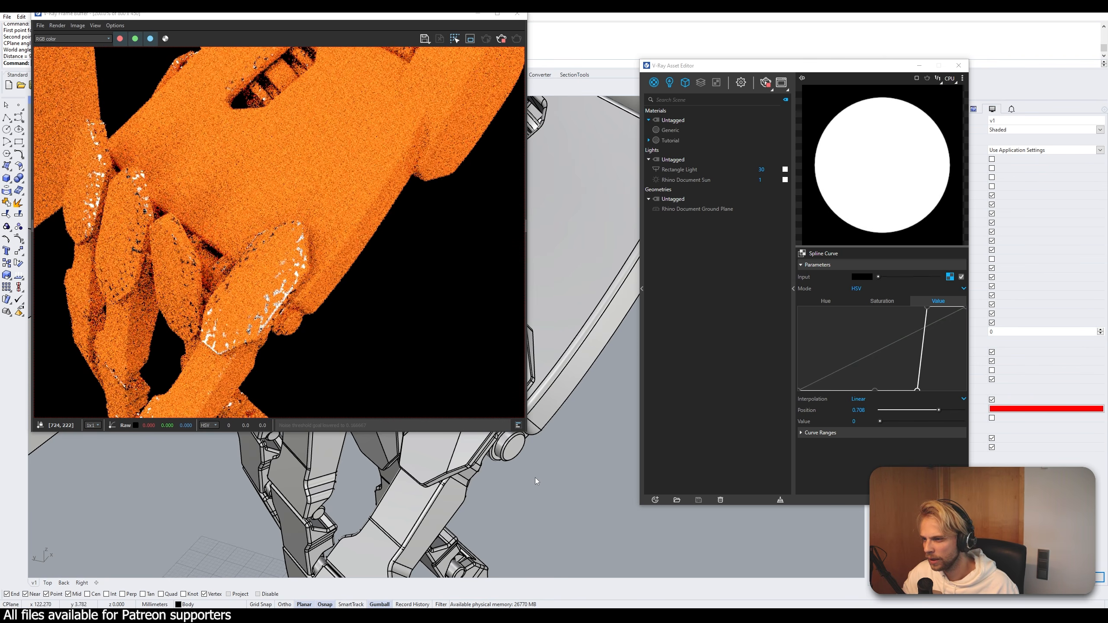
shift+right_drag(523, 476, 633, 369)
scroll(552, 391, up, 5)
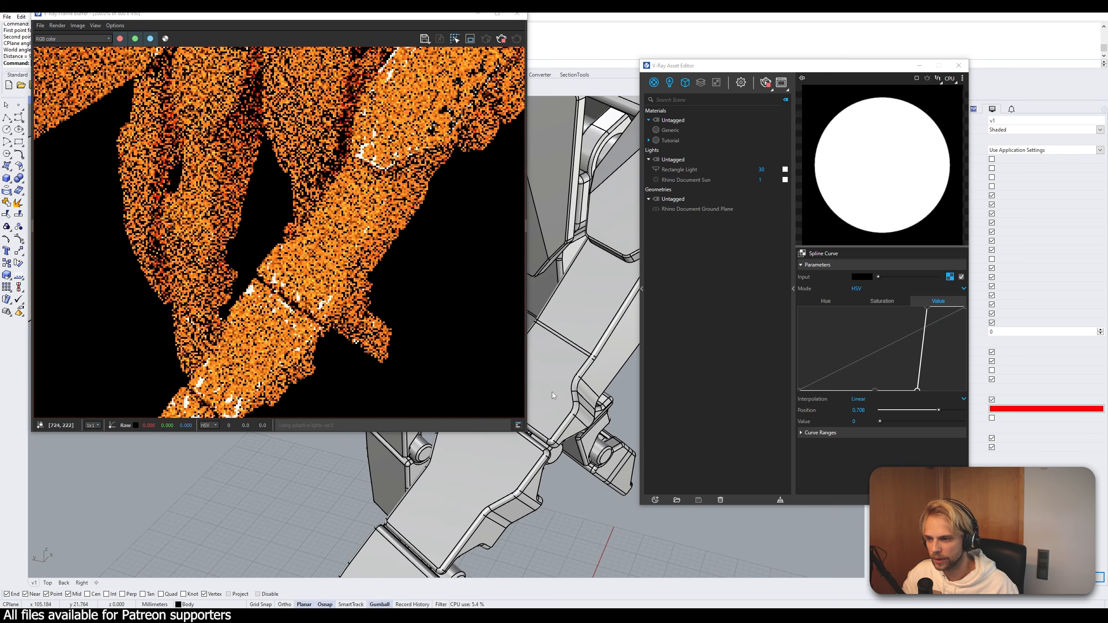
shift+right_drag(585, 230, 560, 260)
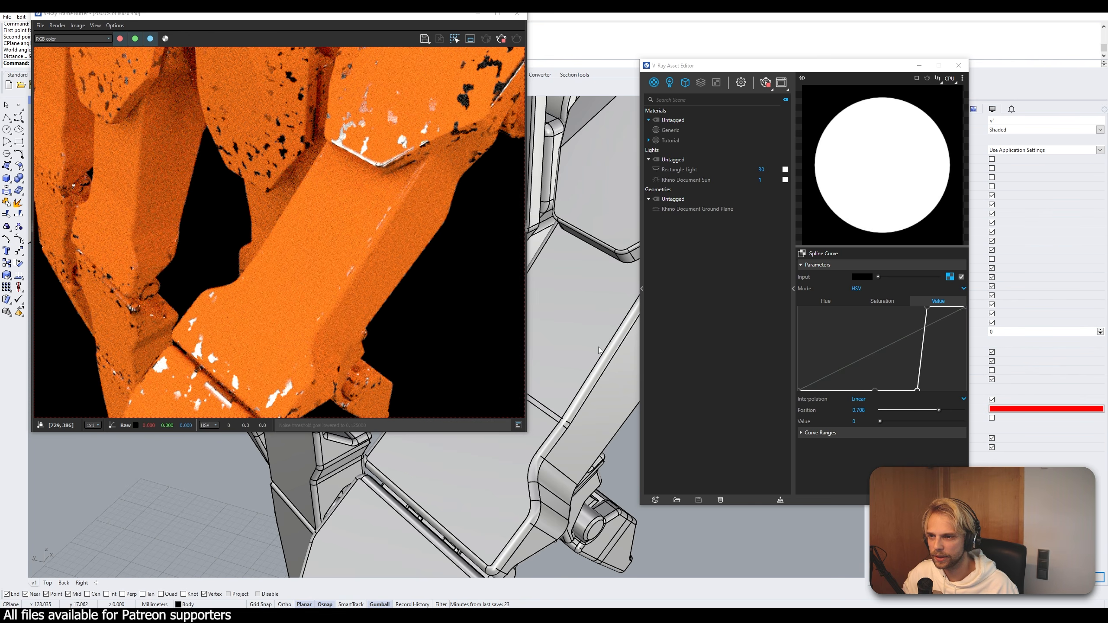
scroll(598, 348, down, 5)
shift+right_drag(576, 186, 569, 284)
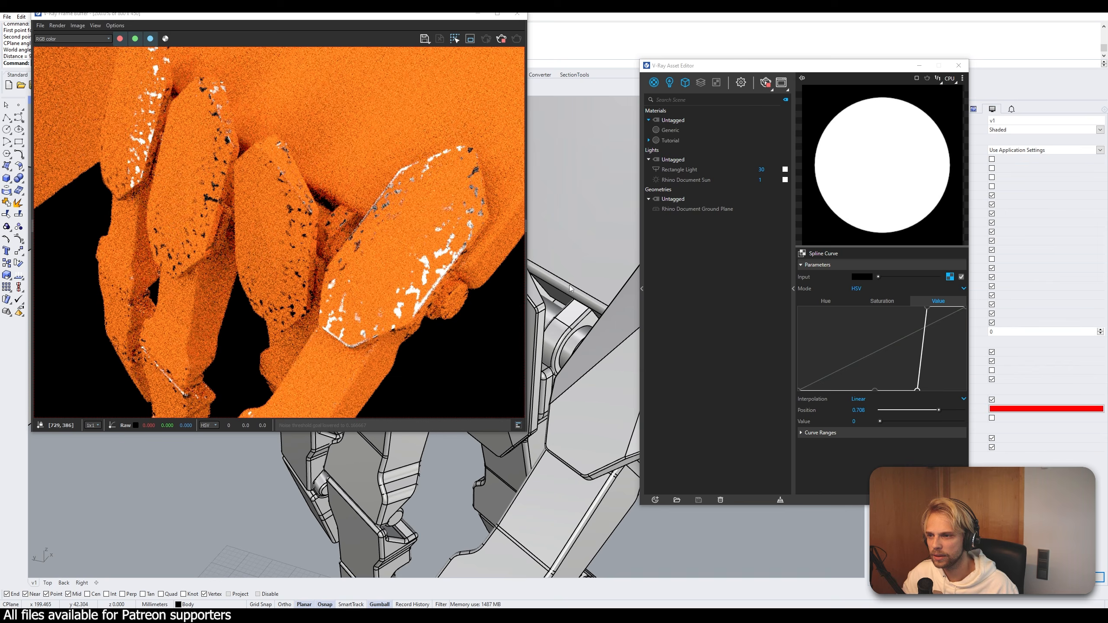
- Move the upper point of the spline's value curve to position 0.749 with value 1
scroll(570, 285, down, 3)
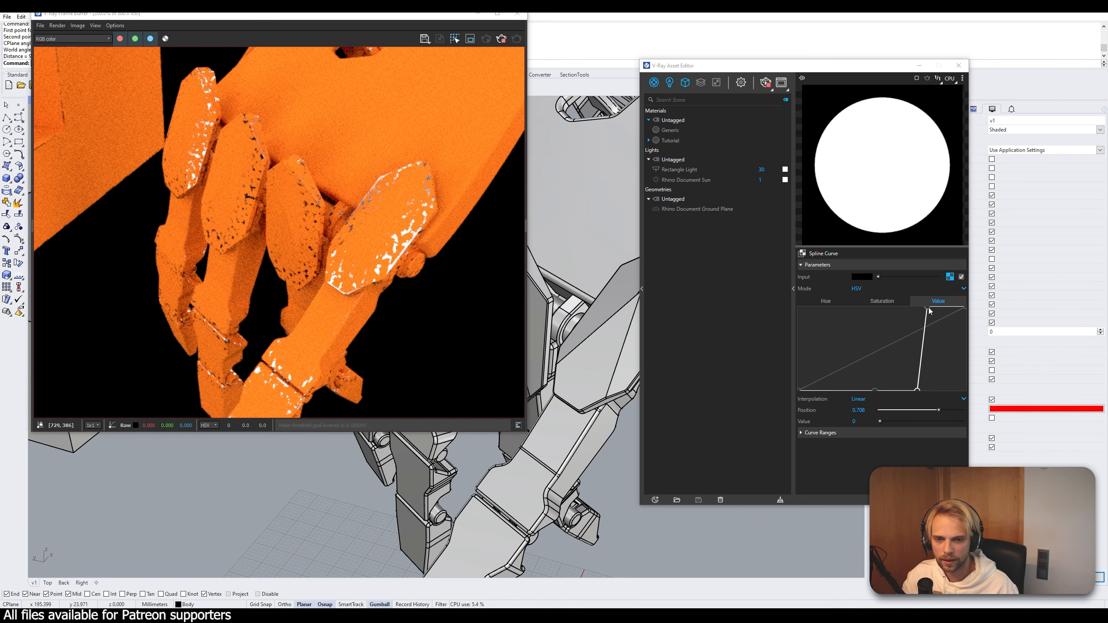
drag(928, 308, 924, 303)
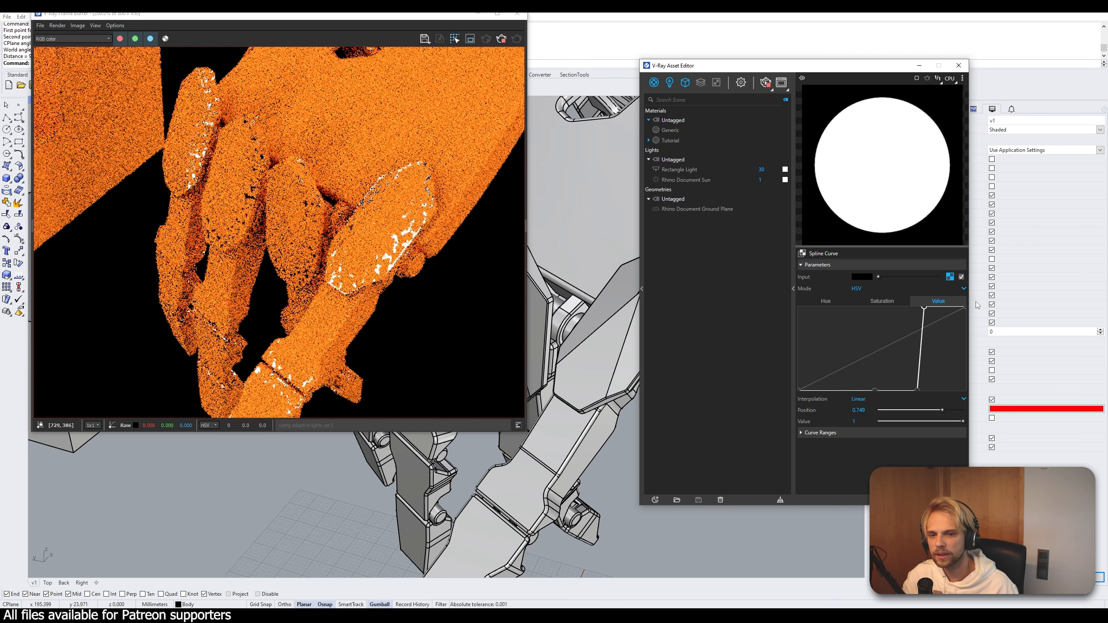
- Open the Noise B texture in the Dirt map's occluded color and set its size to 0.05
click(949, 276)
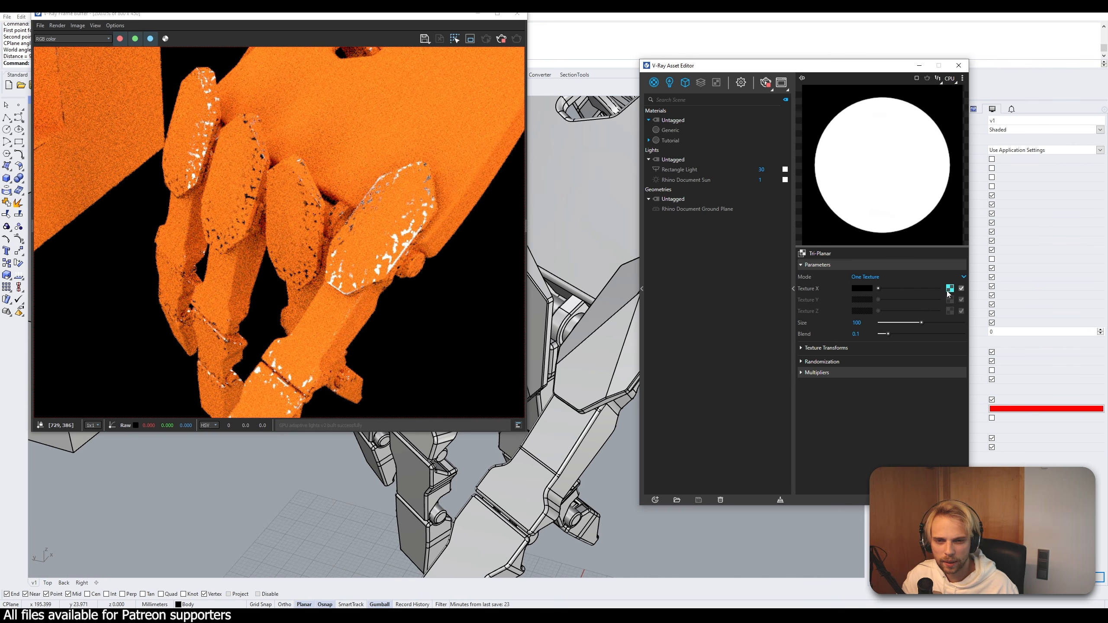
click(950, 289)
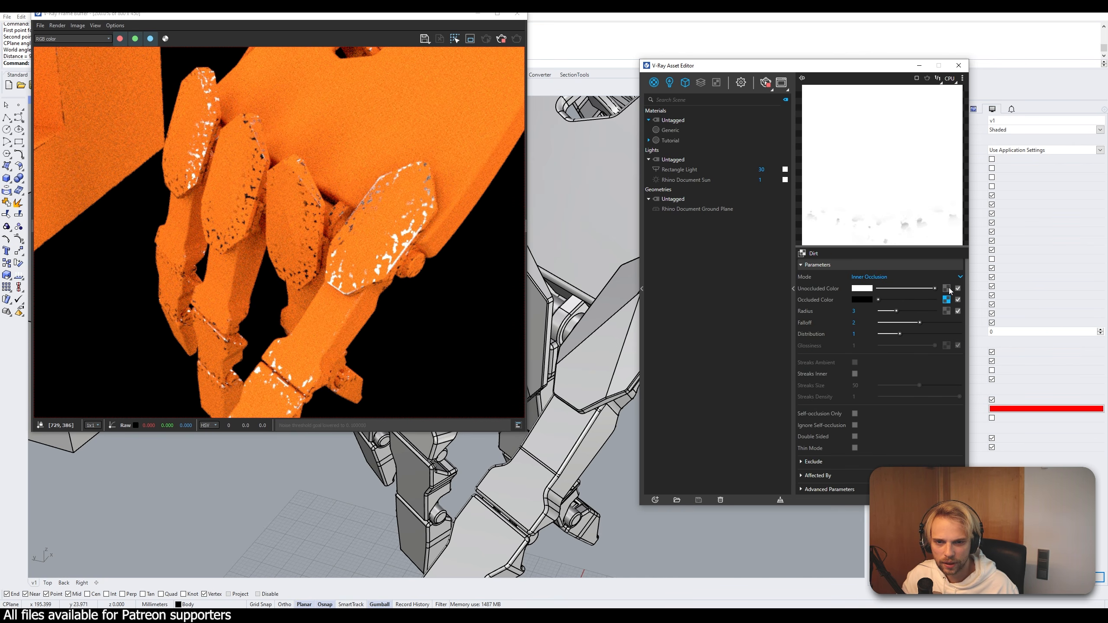
click(946, 300)
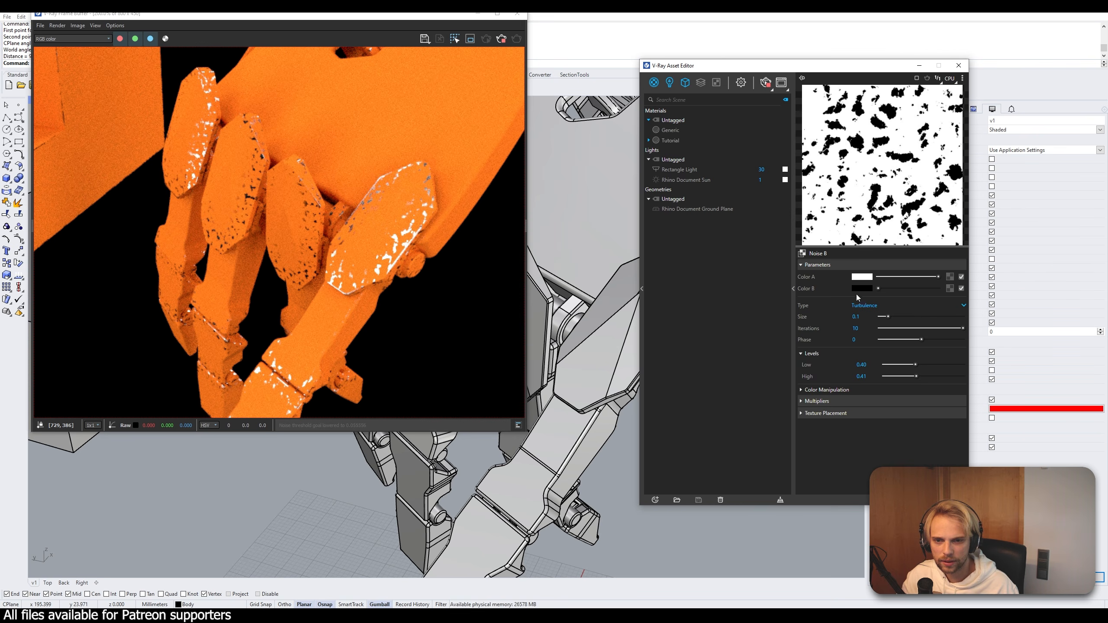
click(866, 318)
text(0.)
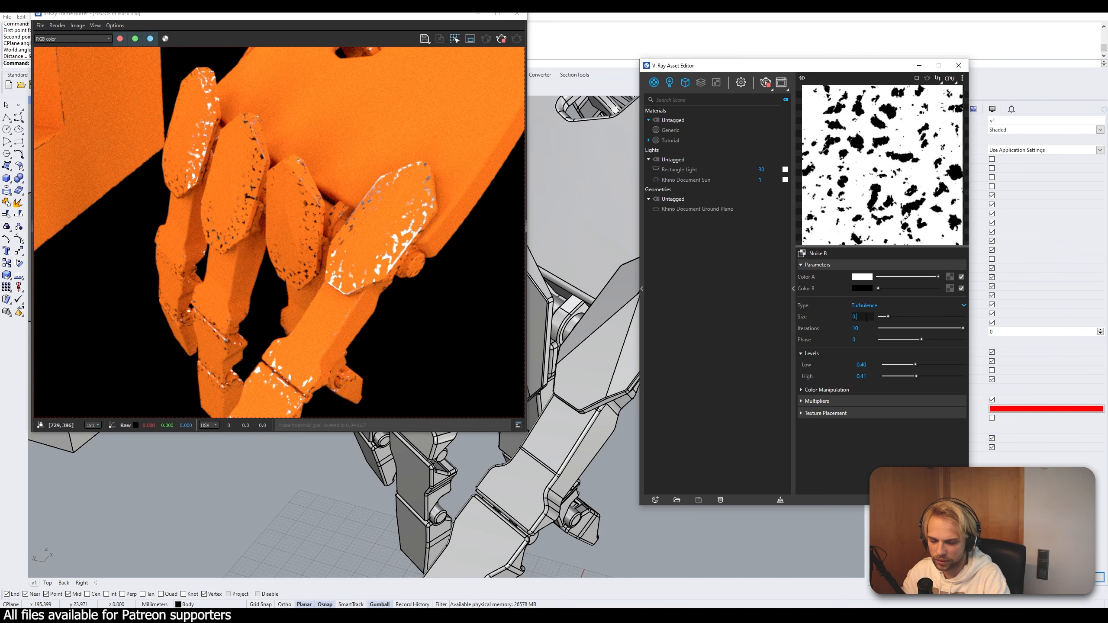
text(05)
key(Return)
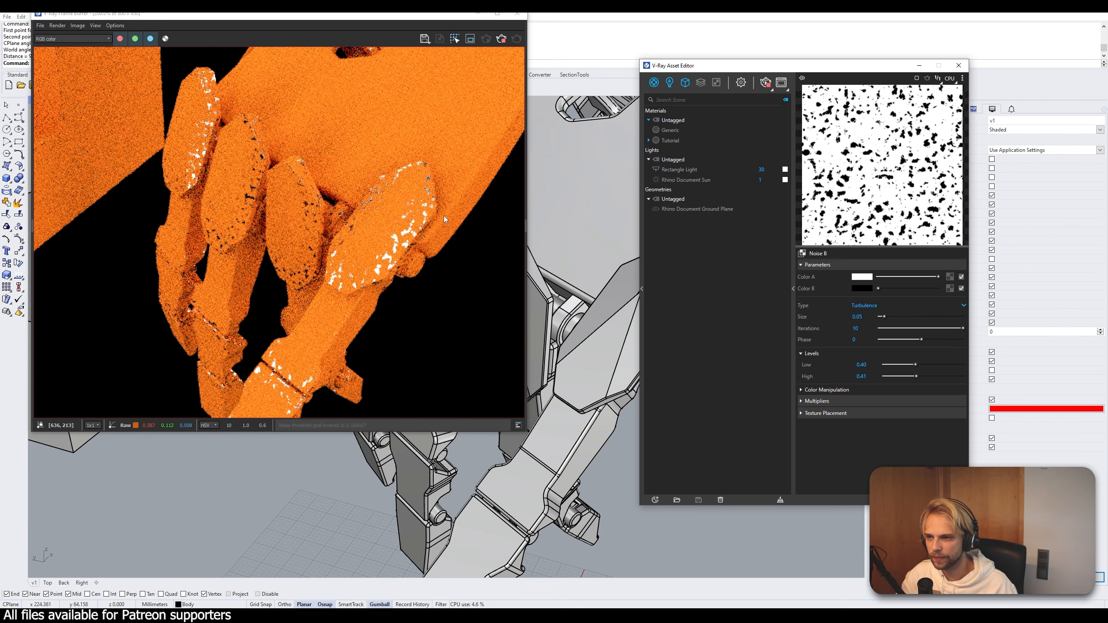
scroll(432, 219, up, 1)
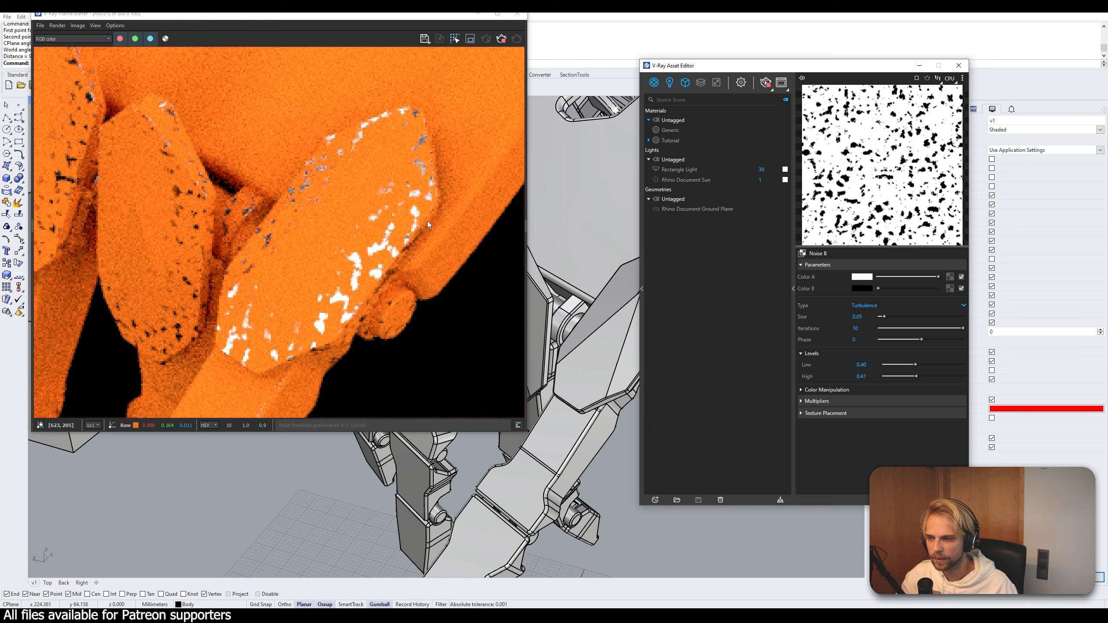
scroll(427, 224, down, 1)
- Set the Noise B size to 0.01 and check the chipped edges in the render
click(856, 317)
text(0.01)
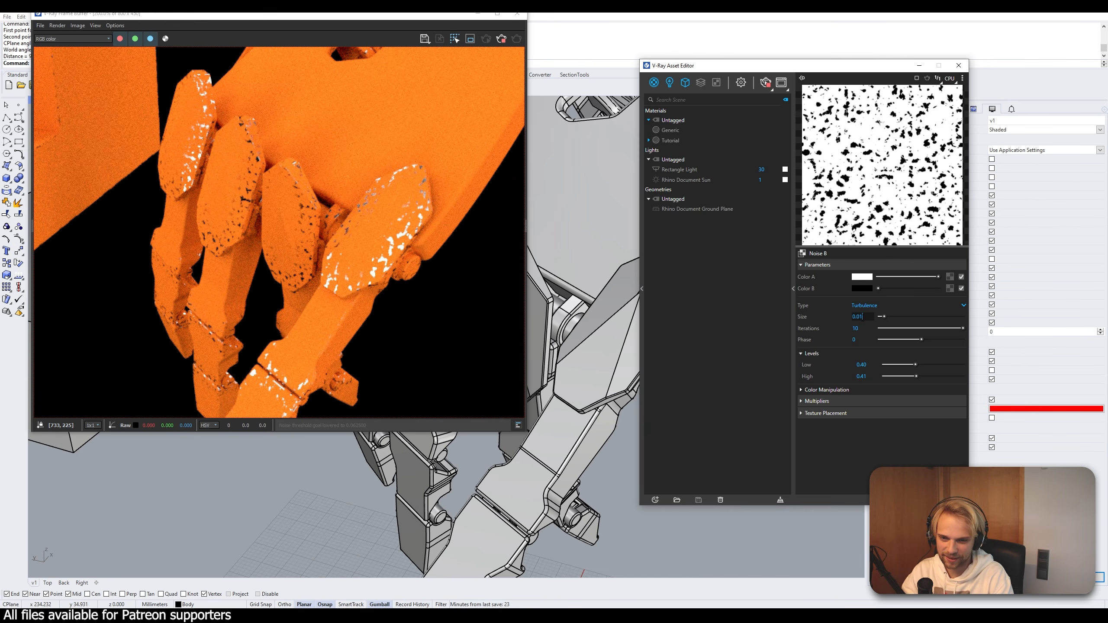
key(Return)
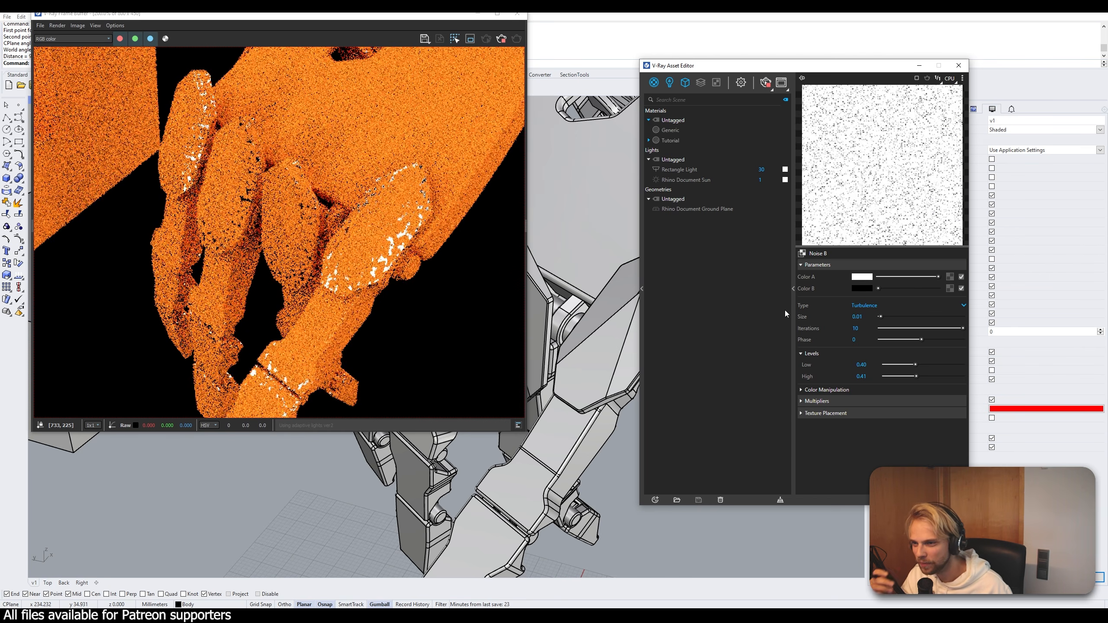
scroll(410, 266, up, 1)
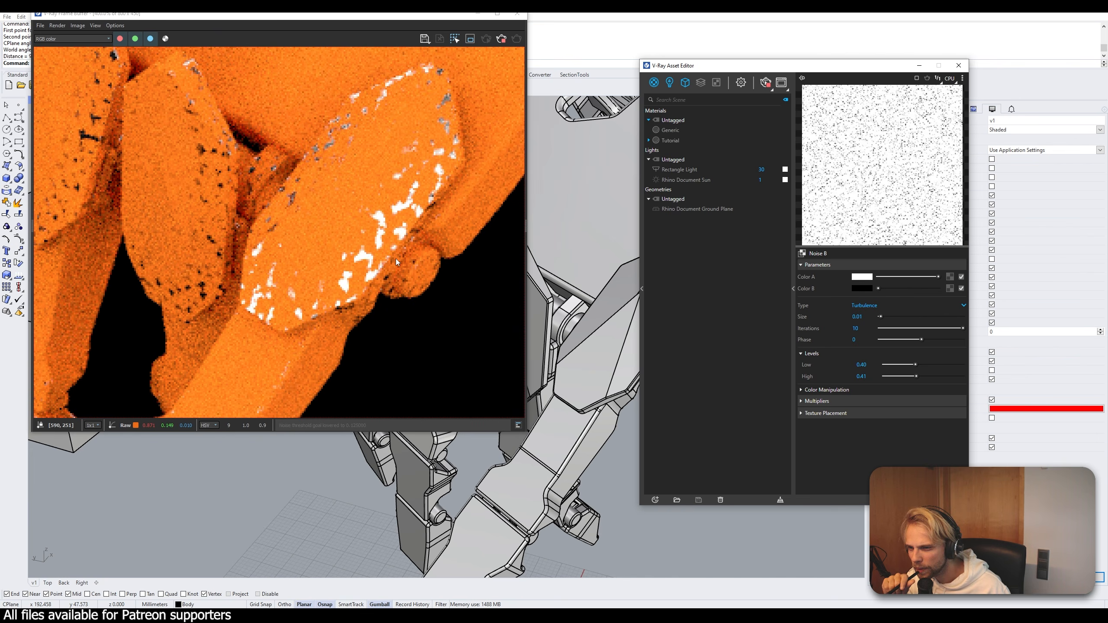
scroll(396, 258, down, 2)
scroll(396, 231, up, 1)
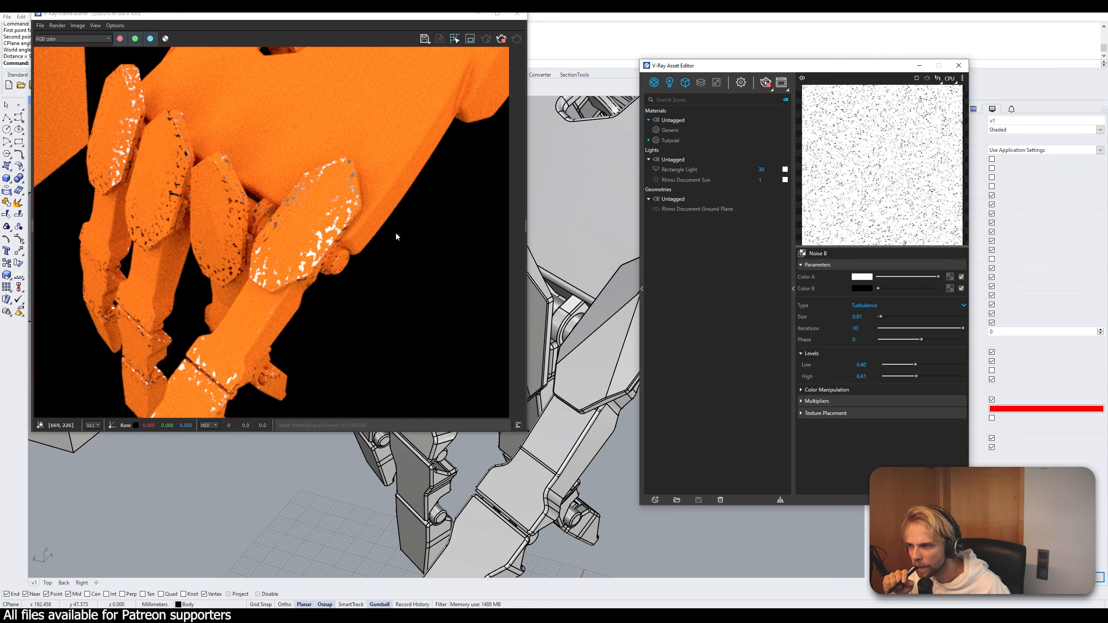
- Set the Noise B levels to 0.2 for low and 0.25 for high
click(898, 364)
click(904, 376)
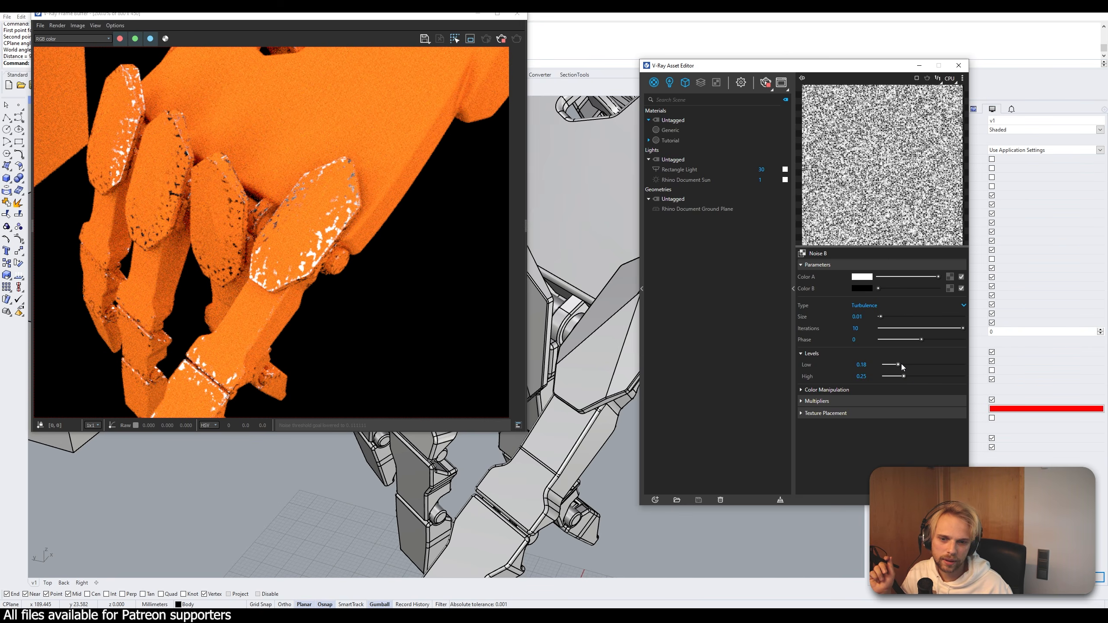
click(900, 364)
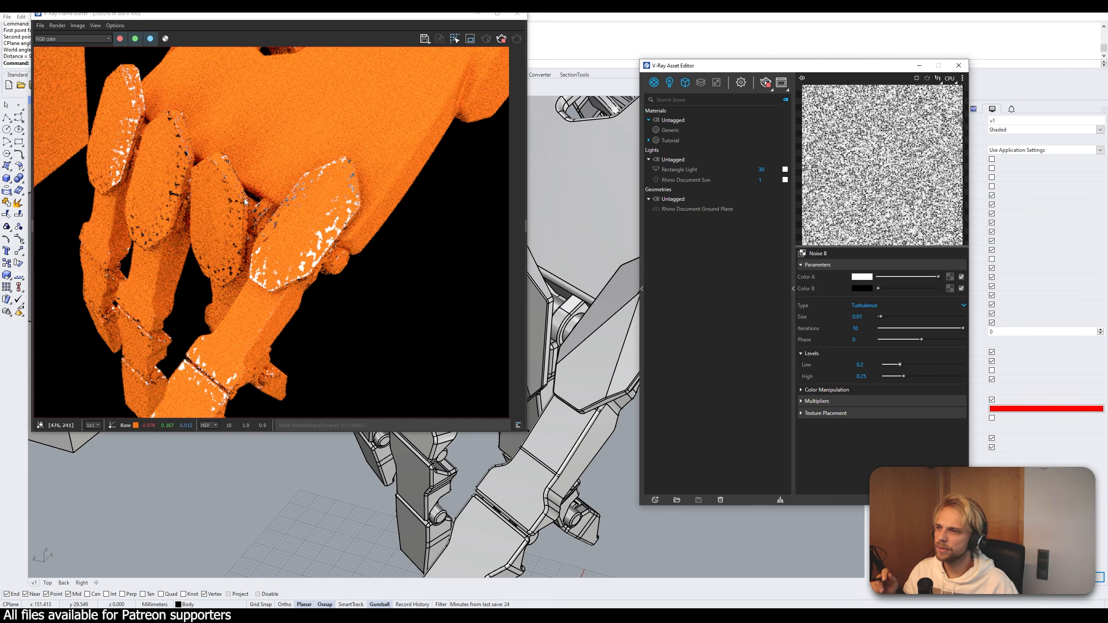
- Examine the edge wear on the robotic hand's palm, wrist and fingers in the render
scroll(587, 210, down, 8)
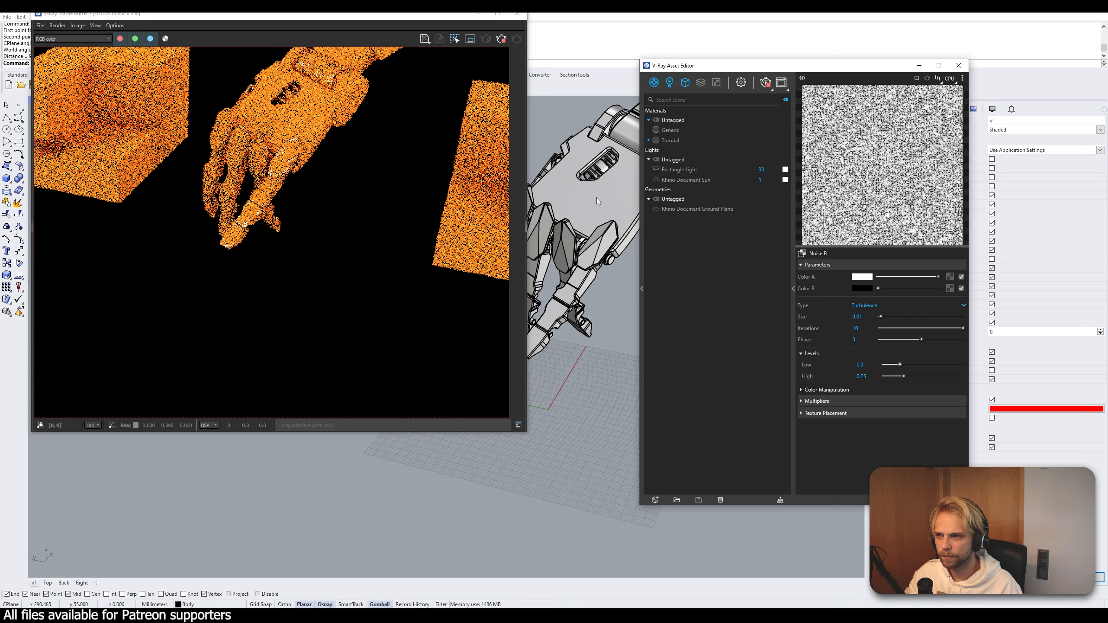
shift+right_drag(597, 197, 575, 387)
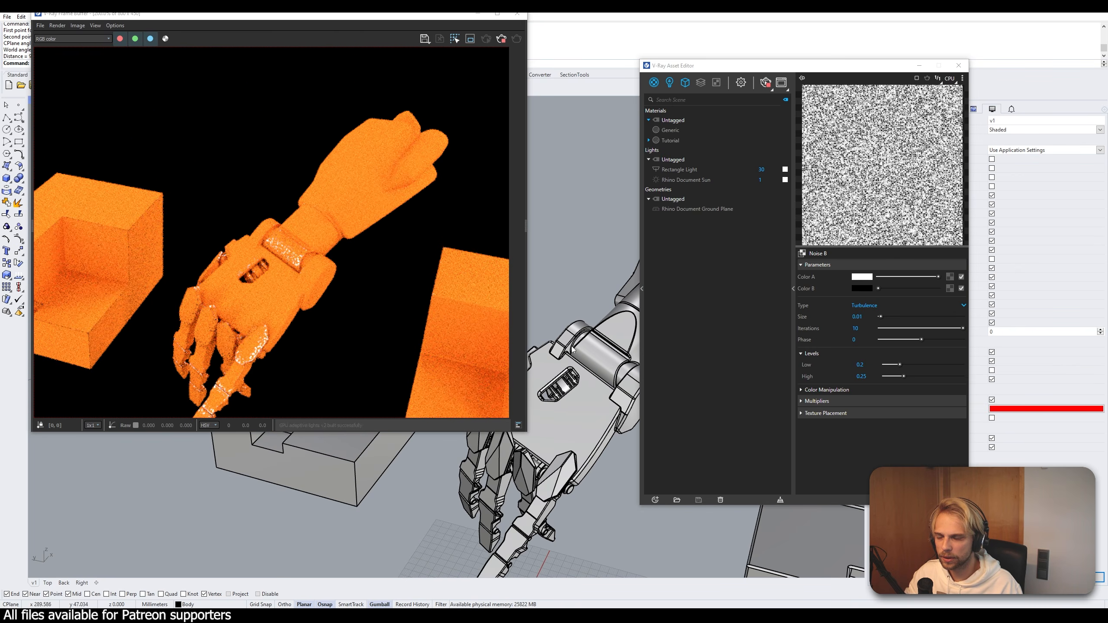
scroll(282, 317, up, 1)
scroll(282, 317, down, 1)
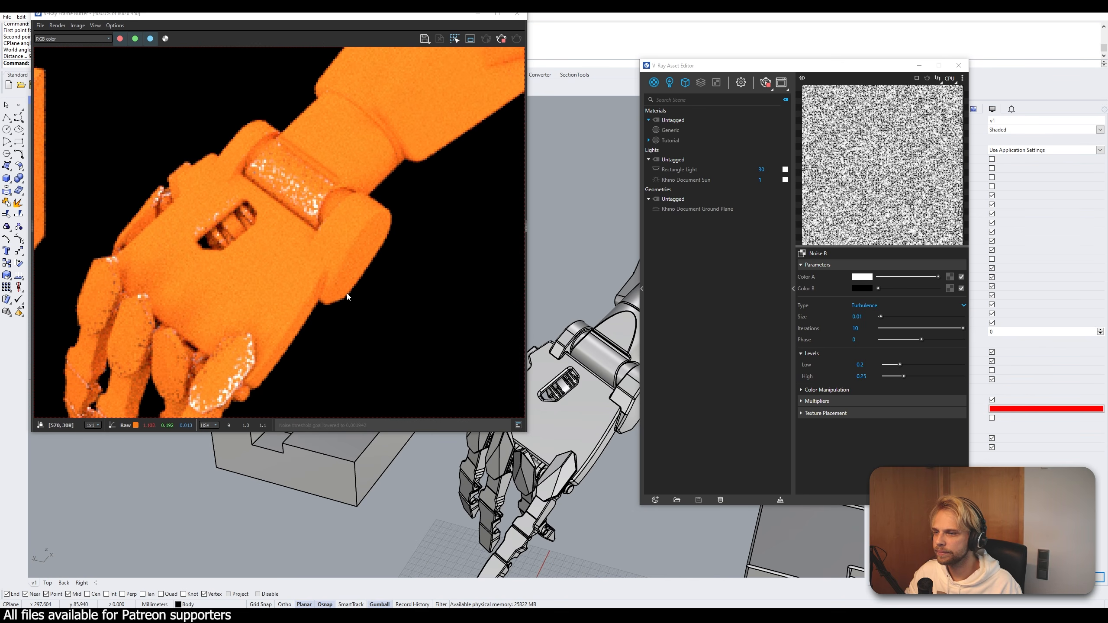
scroll(363, 272, down, 1)
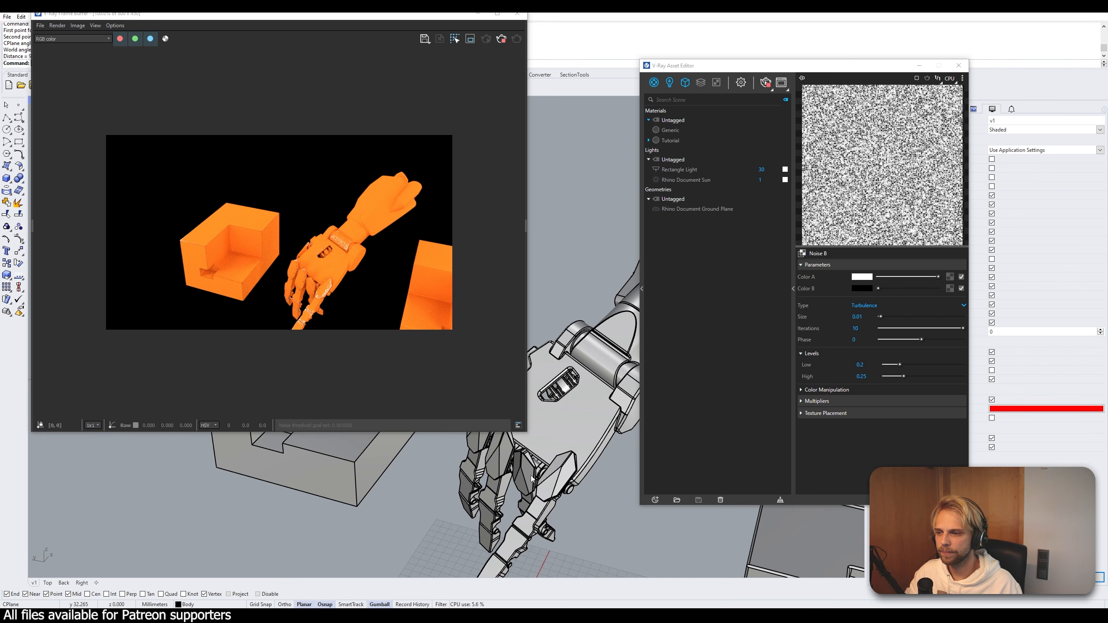
scroll(577, 475, up, 3)
right_drag(576, 475, 572, 266)
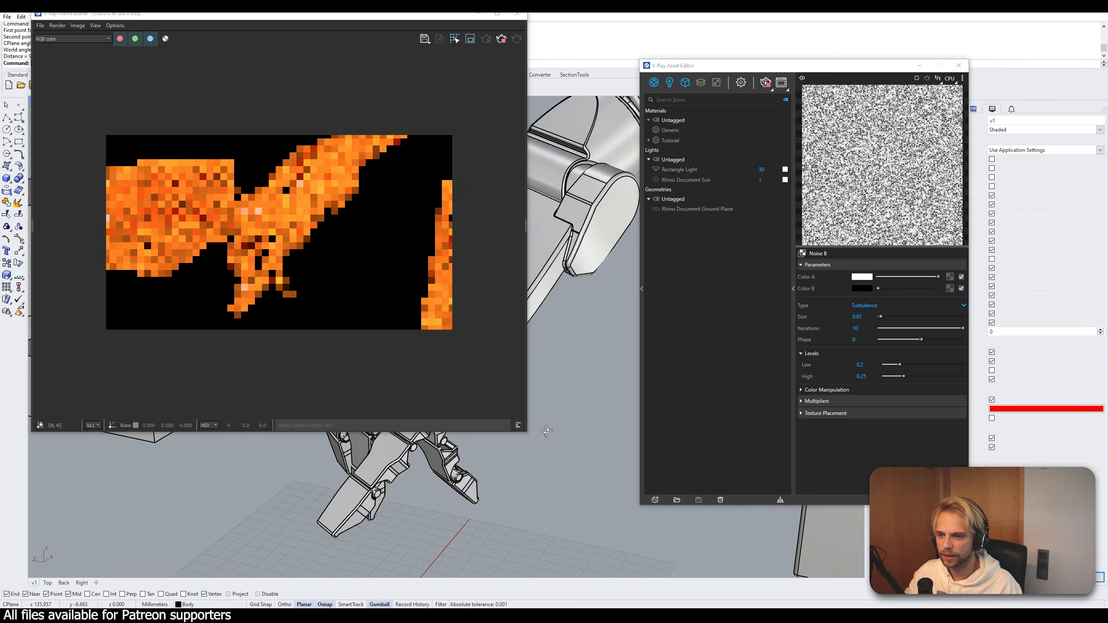
scroll(571, 266, up, 4)
scroll(571, 267, up, 3)
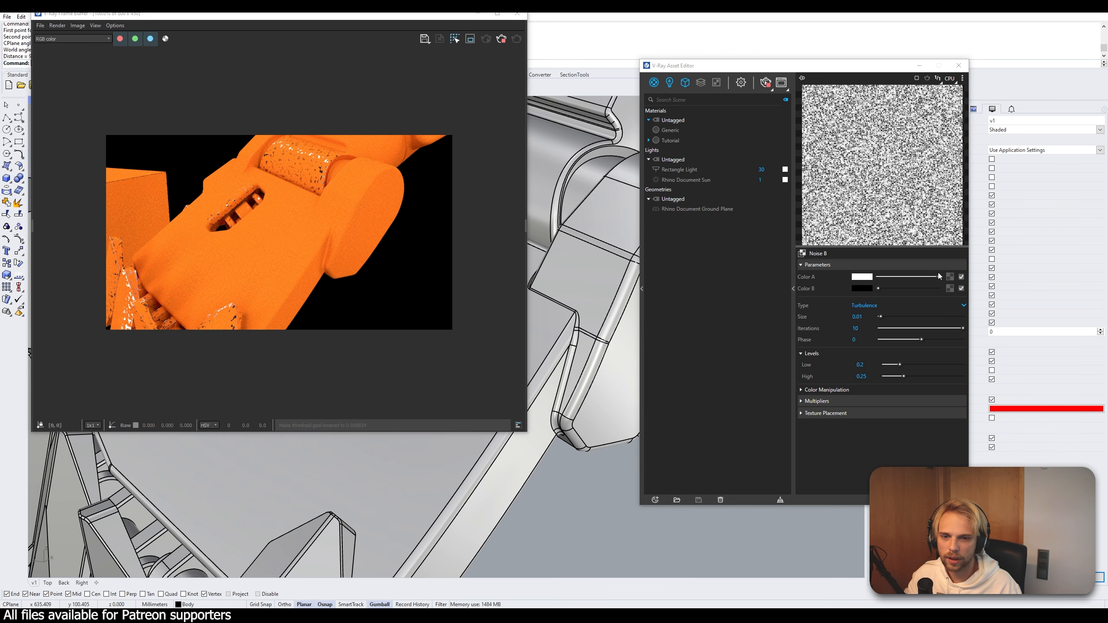
- Return to the parent Dirt texture and set its radius to 5
click(882, 500)
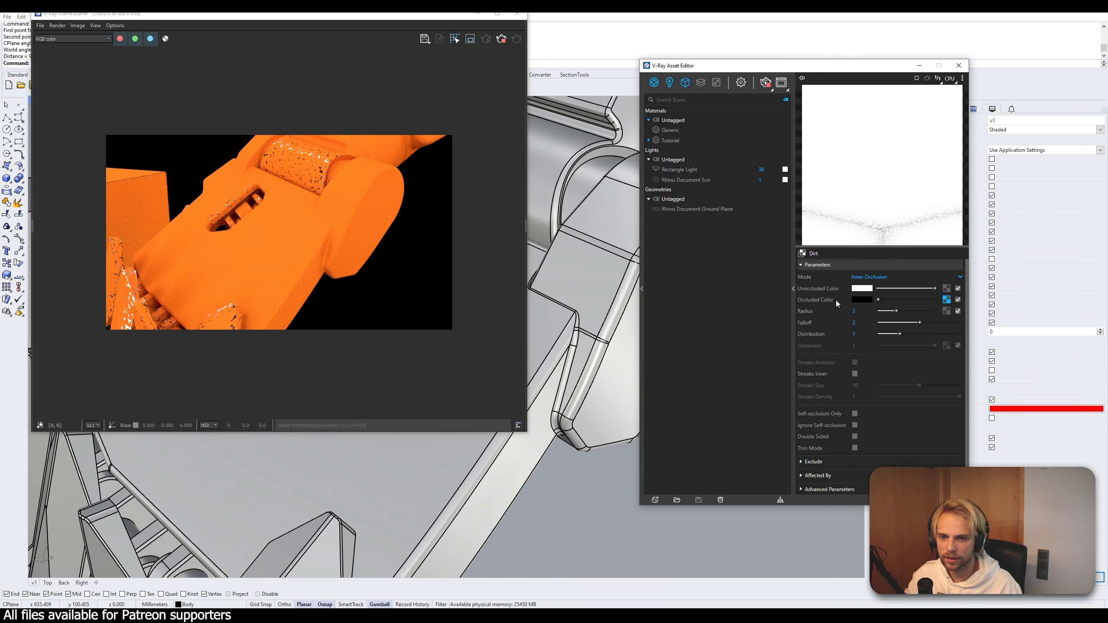
text(5)
key(Return)
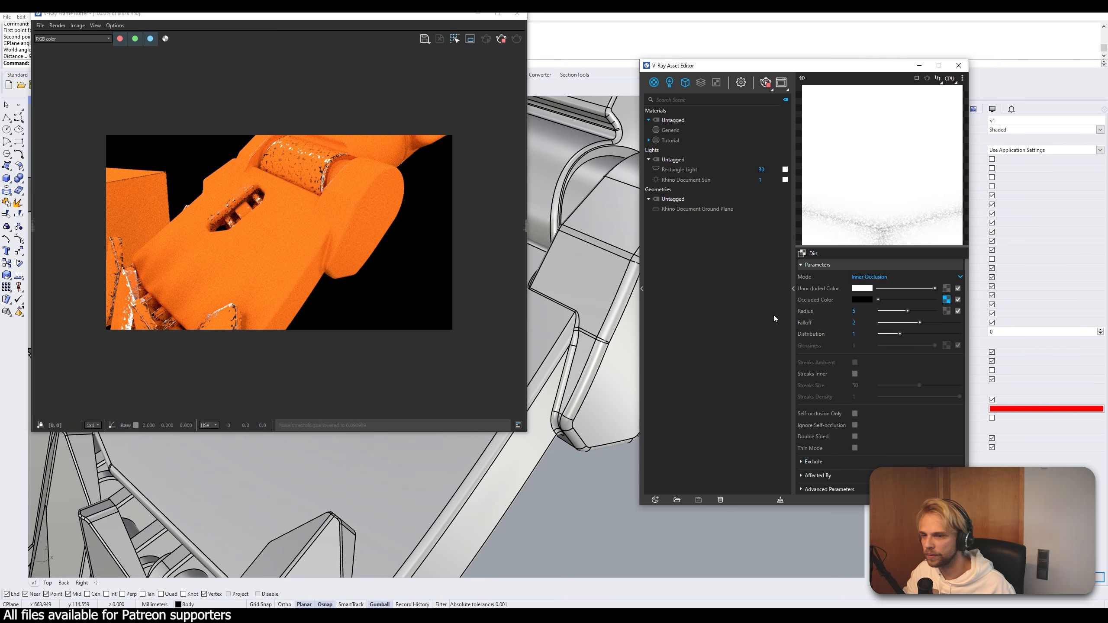
- Set the Dirt radius to 10 and check the wear around the wrist in the render
drag(868, 310, 829, 310)
text(10)
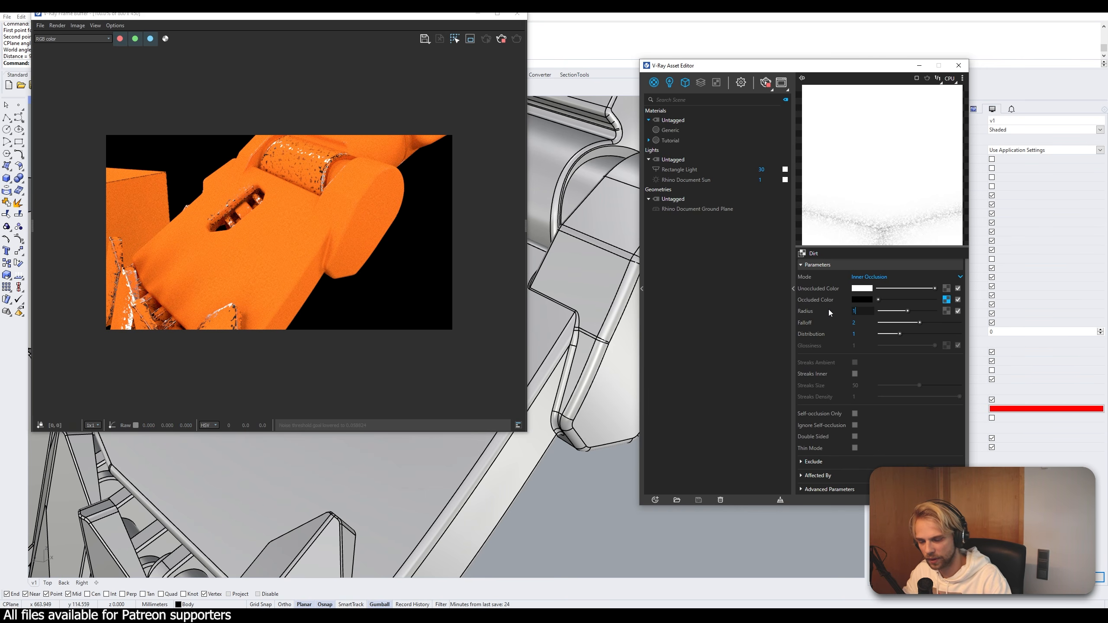
key(Return)
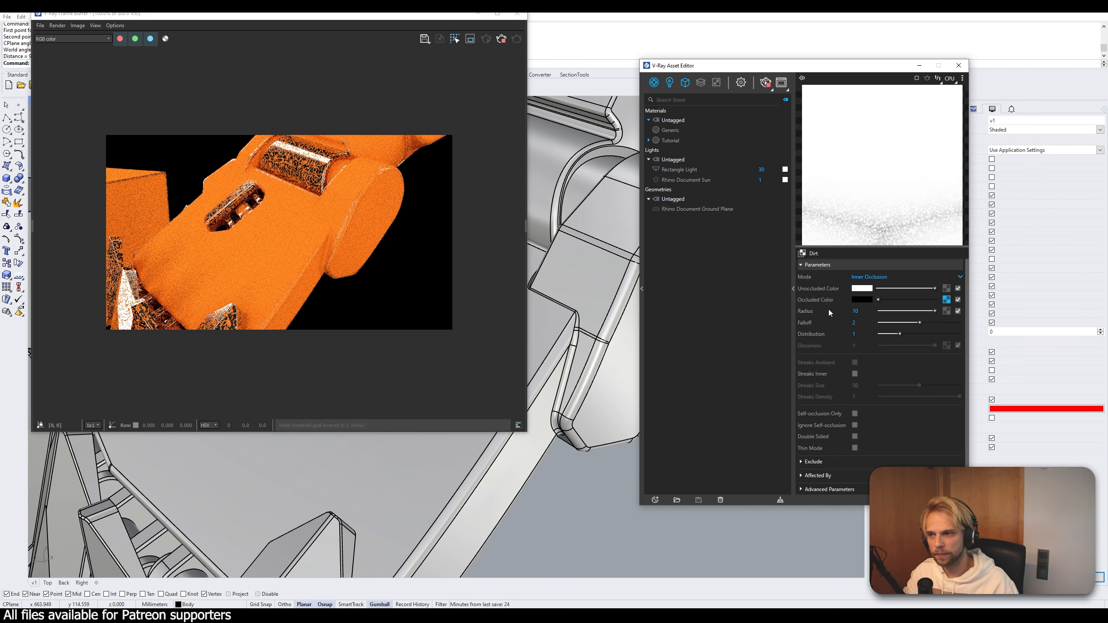
scroll(320, 131, up, 2)
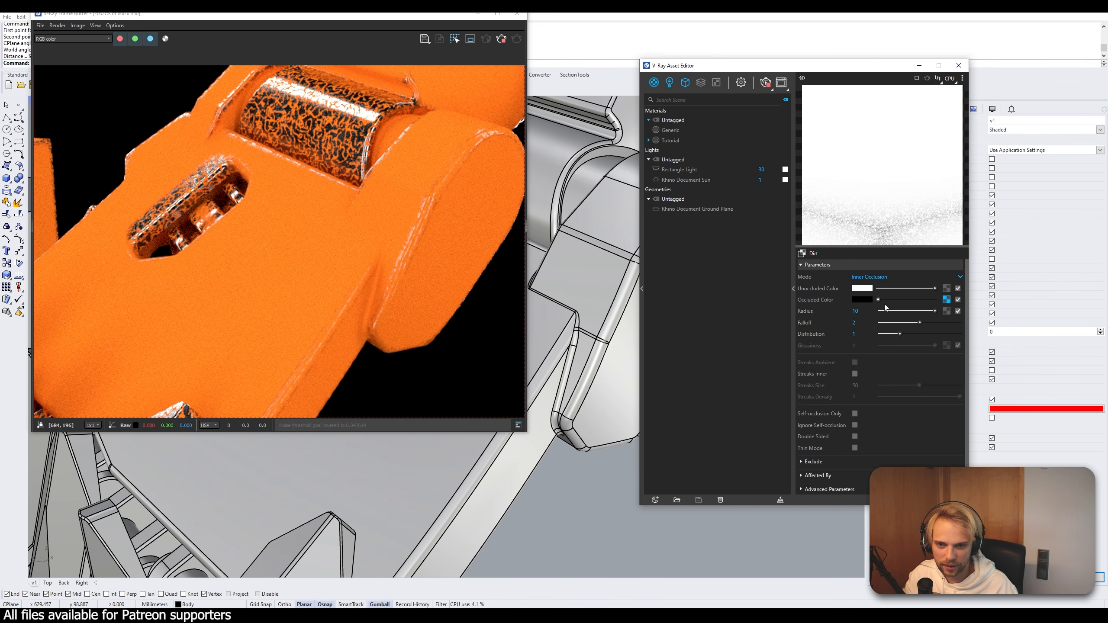
- Set the size of the Noise B texture in the Dirt map's occluded color to 0.1
click(946, 299)
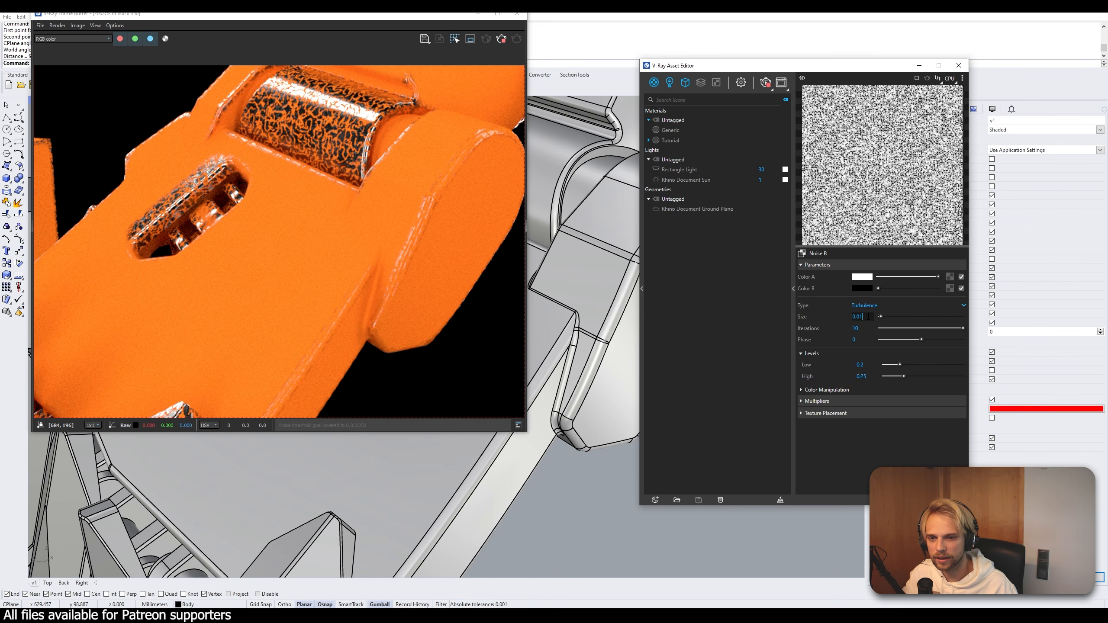
key(Return)
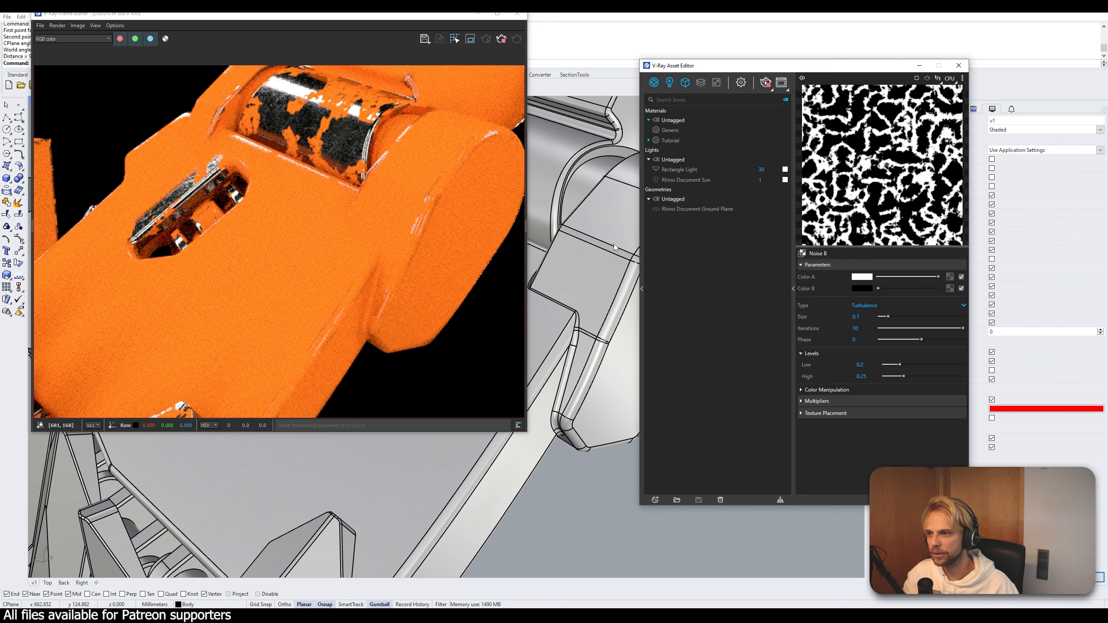
scroll(589, 250, down, 5)
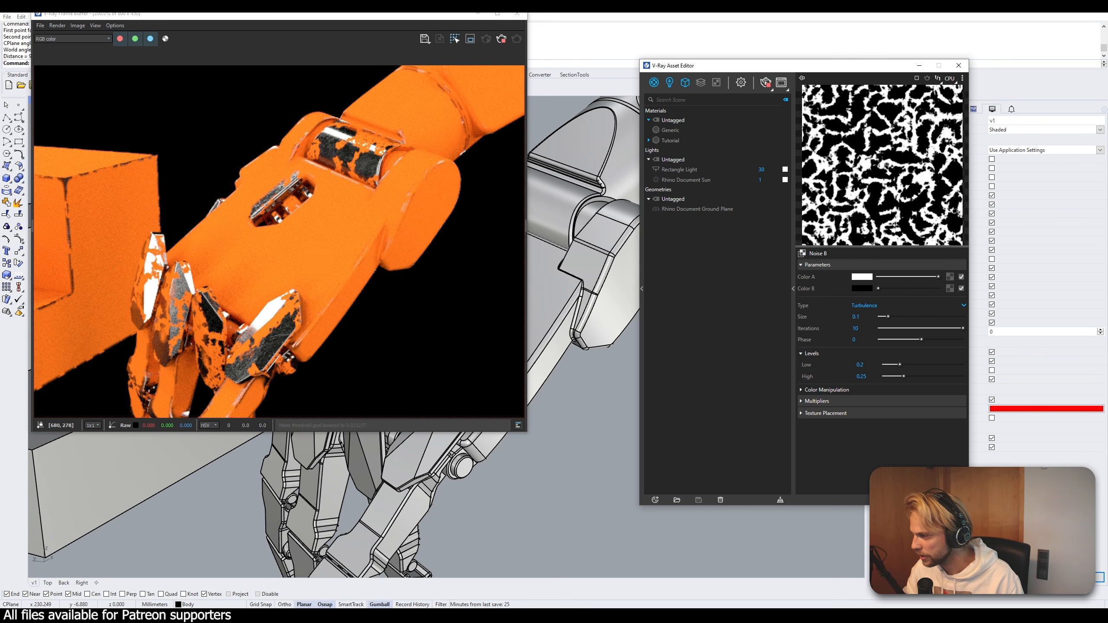
- Return to the parent Mix map, paste the copied texture into Color Bottom and clear the Color Top texture
click(882, 500)
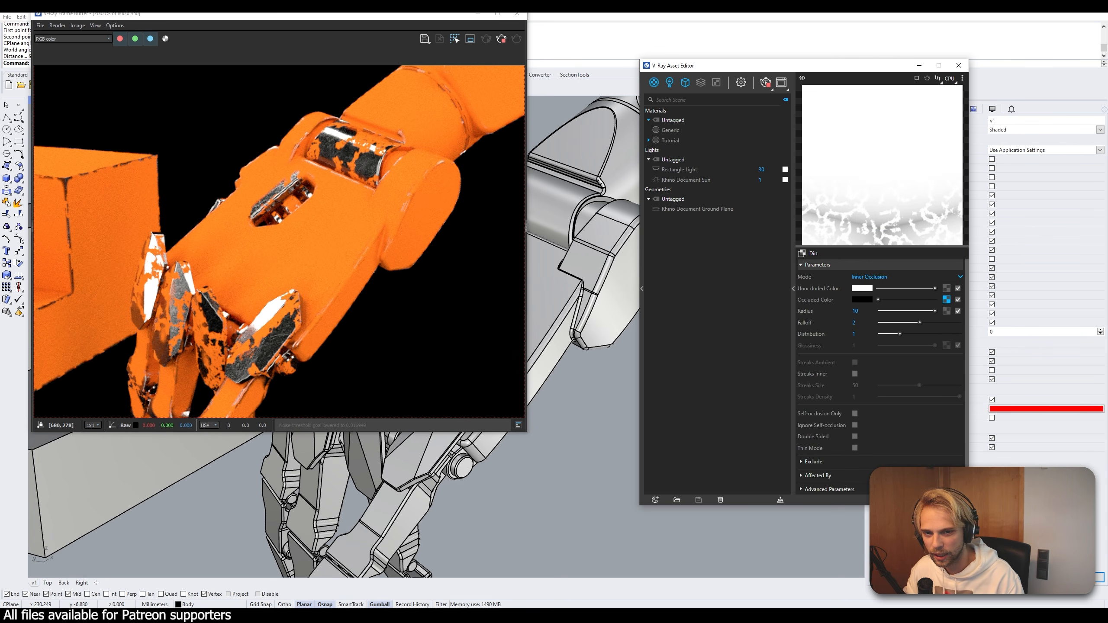
click(882, 500)
click(882, 500)
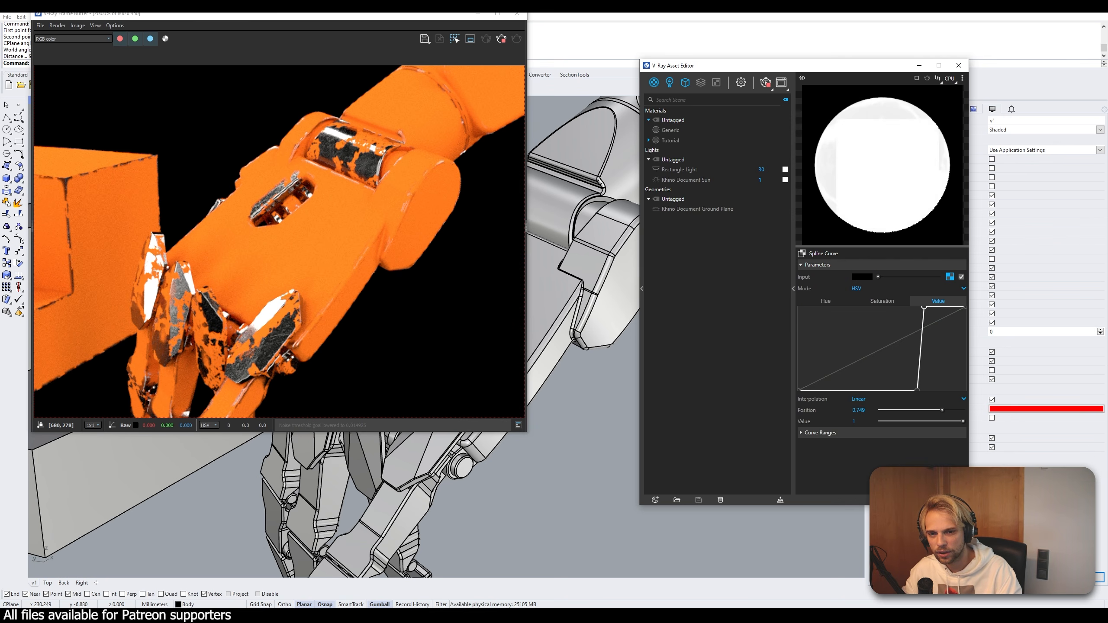
click(882, 500)
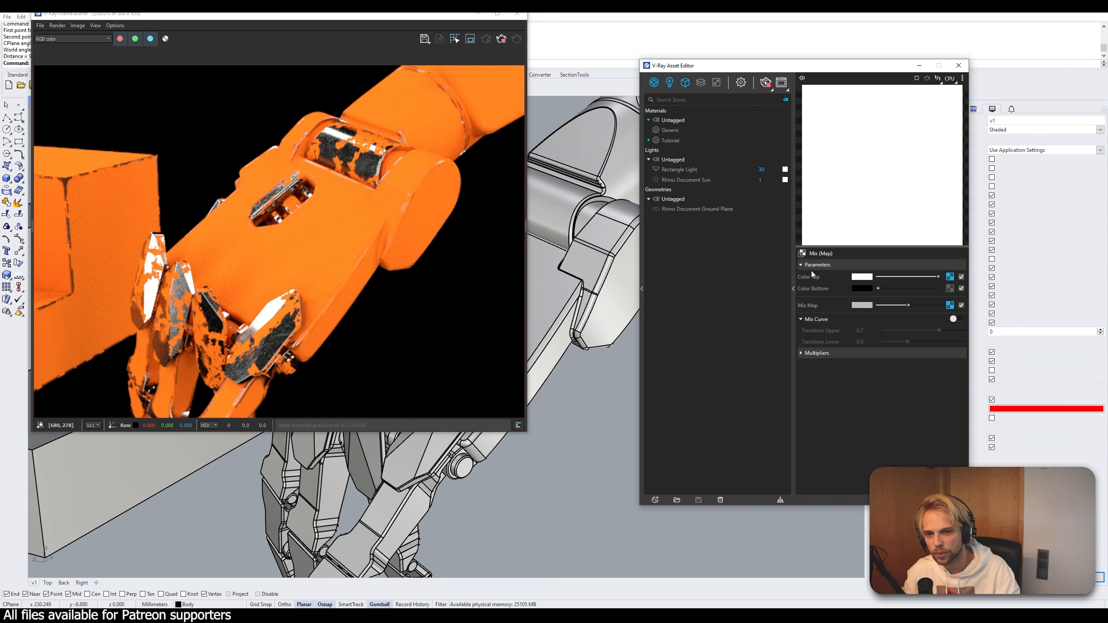
right_click(949, 289)
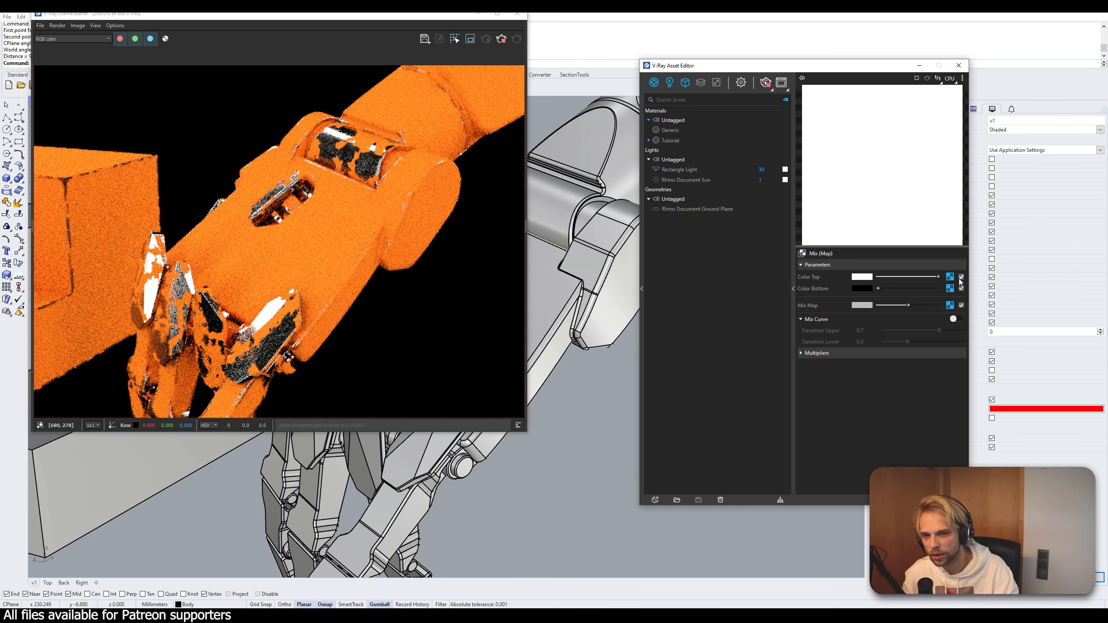
right_click(950, 277)
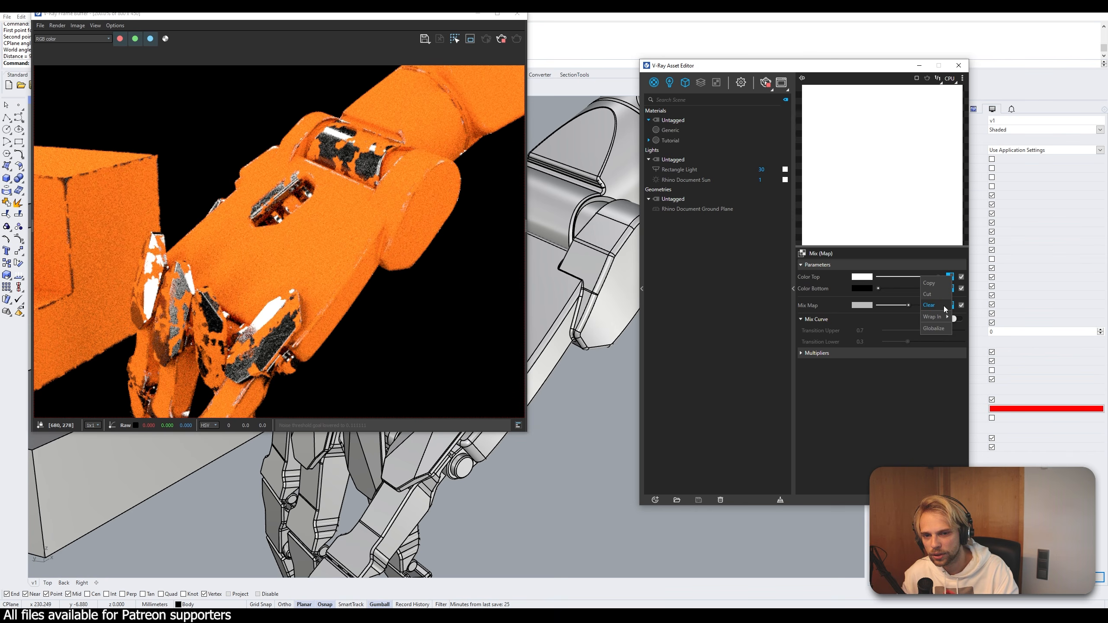
click(932, 305)
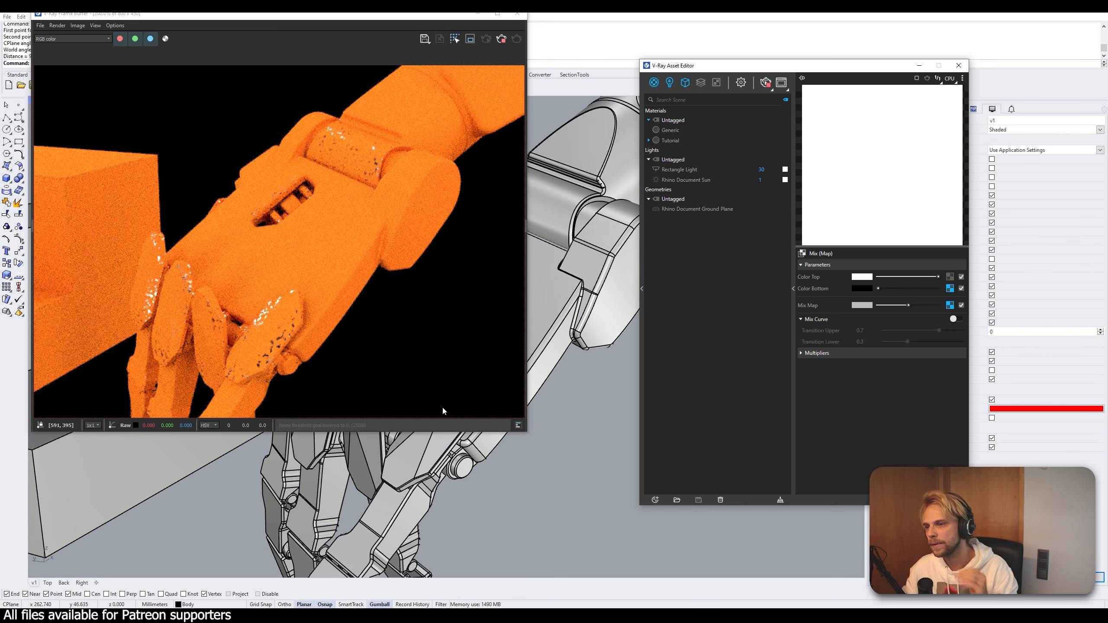
scroll(261, 318, up, 2)
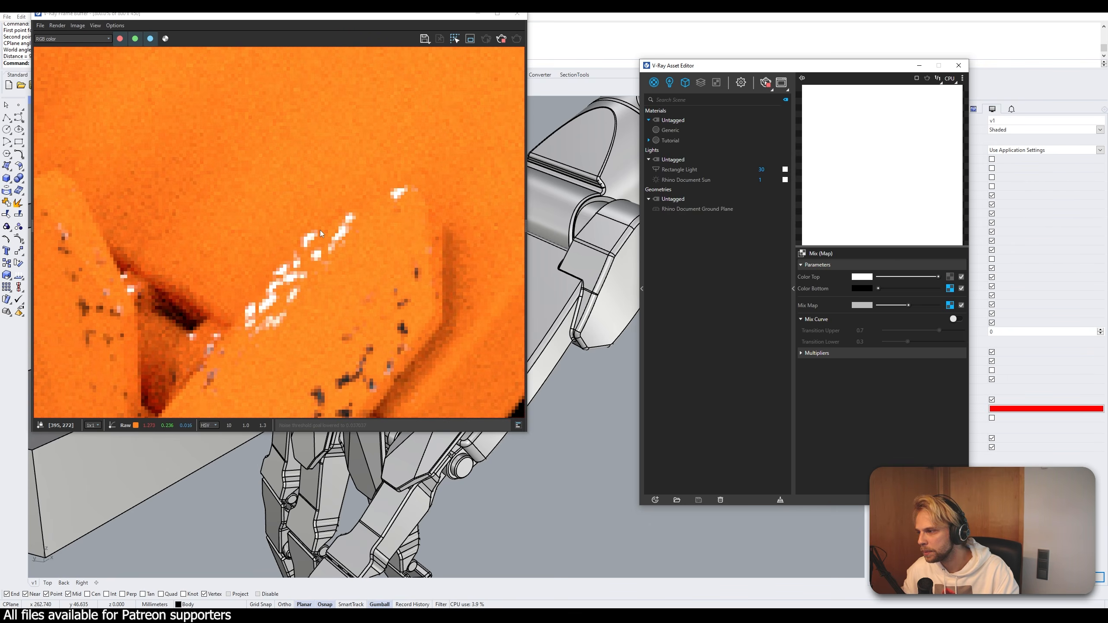
- Copy the Mix map's Color Bottom texture into Color Top, clear Color Bottom, and check the wear on the hand and block
scroll(263, 310, down, 3)
scroll(296, 292, up, 1)
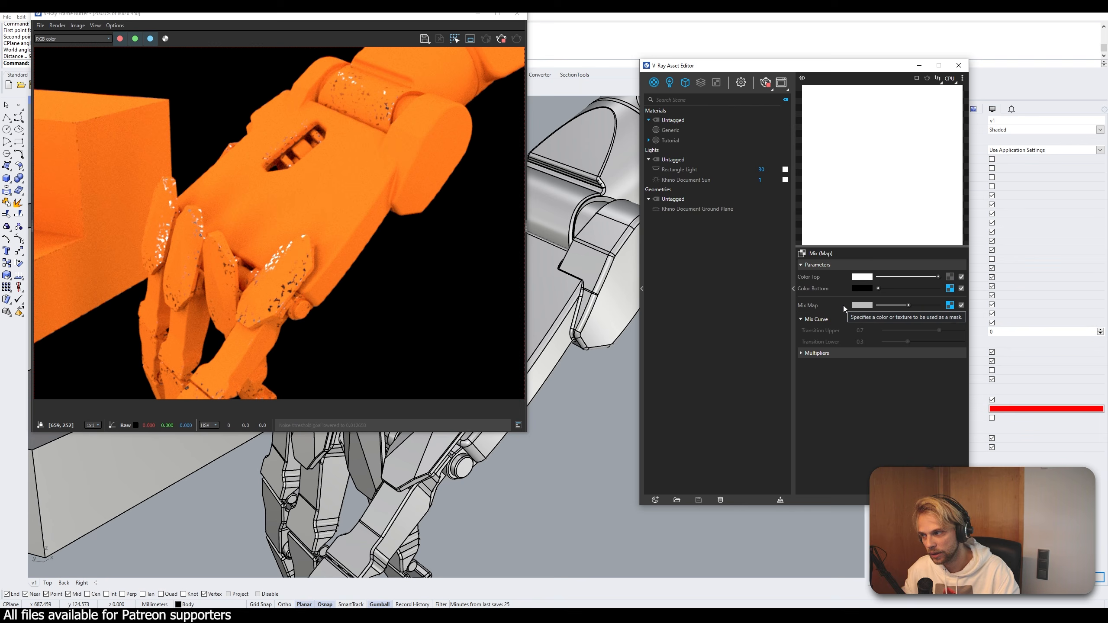
drag(950, 283, 951, 277)
click(946, 280)
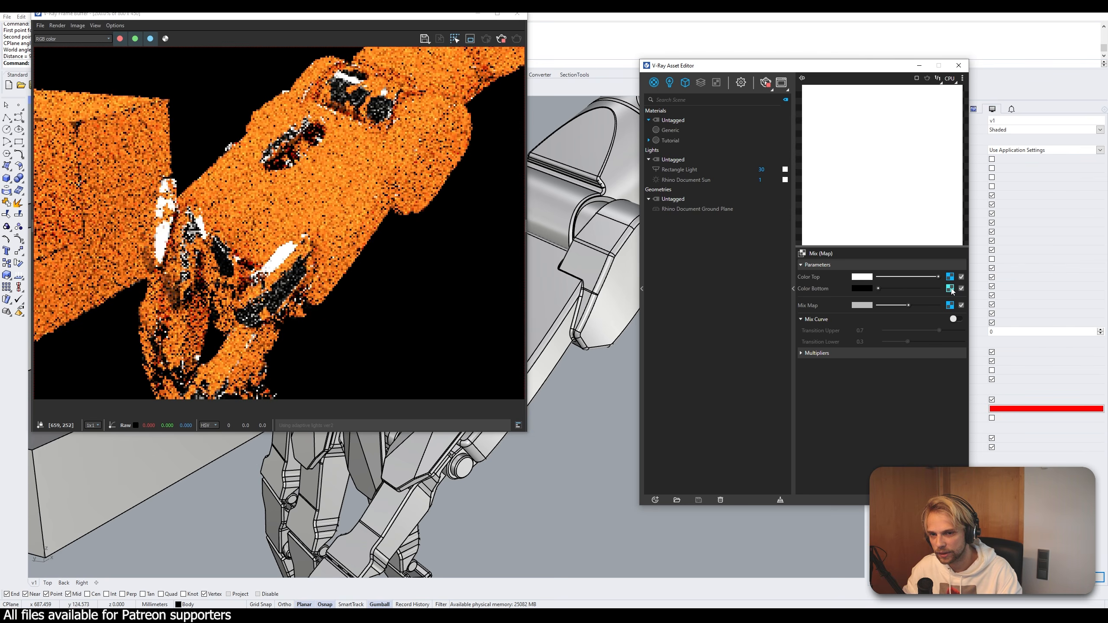
right_click(951, 290)
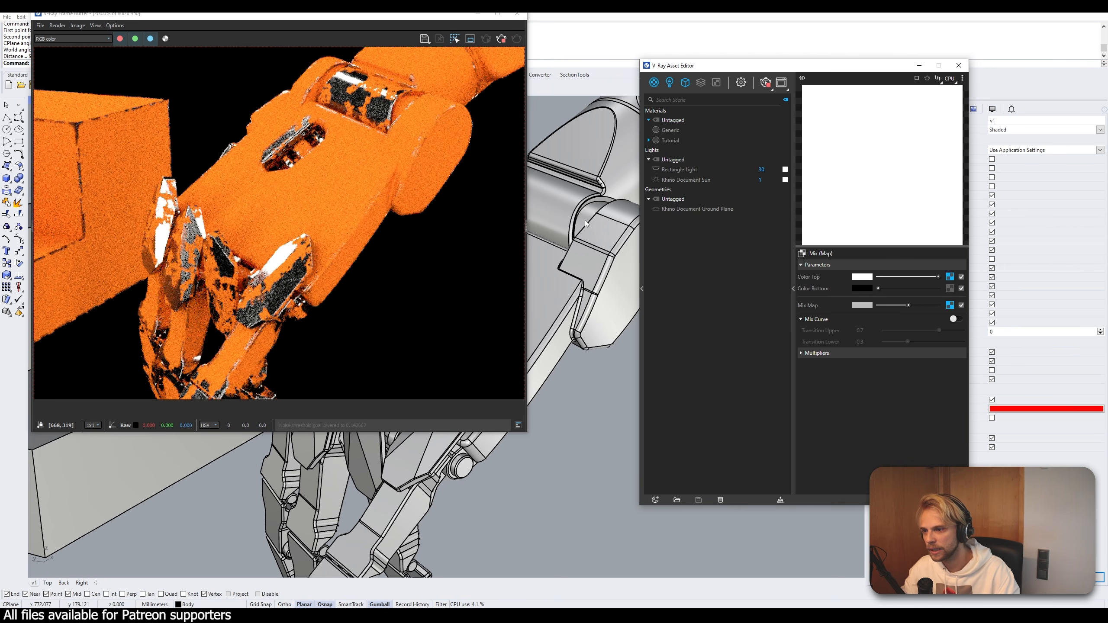
scroll(585, 224, down, 3)
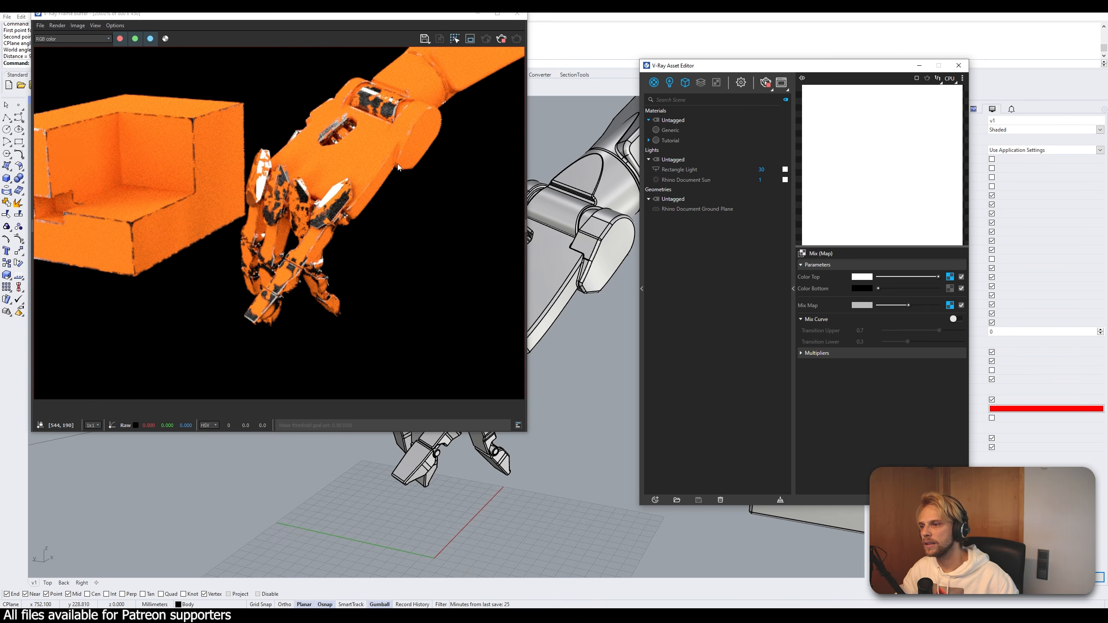
scroll(178, 113, up, 1)
scroll(187, 118, down, 2)
scroll(197, 125, up, 1)
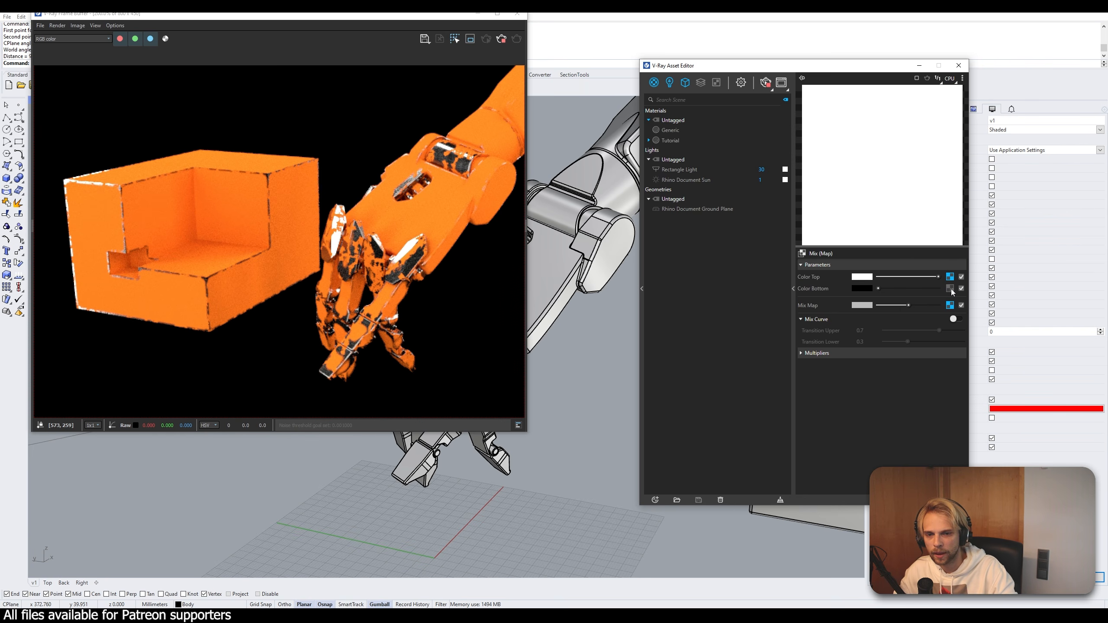
- Review the spline curve in the Mix Map slot, the edge wear on both blocks, and the Tutorial material's opacity Mix map
click(950, 306)
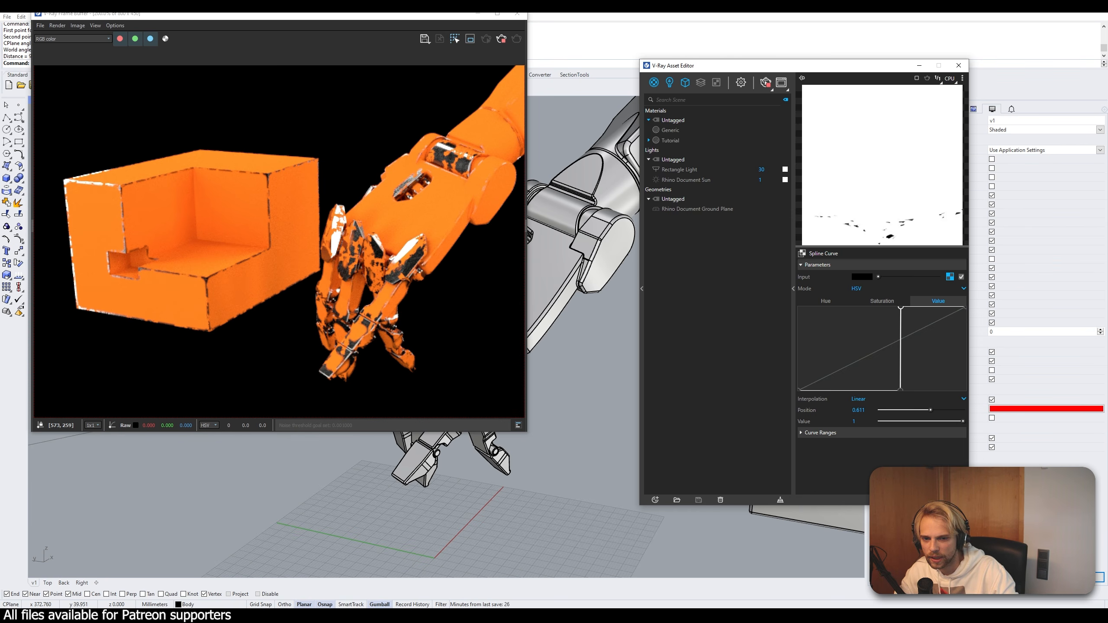
click(882, 500)
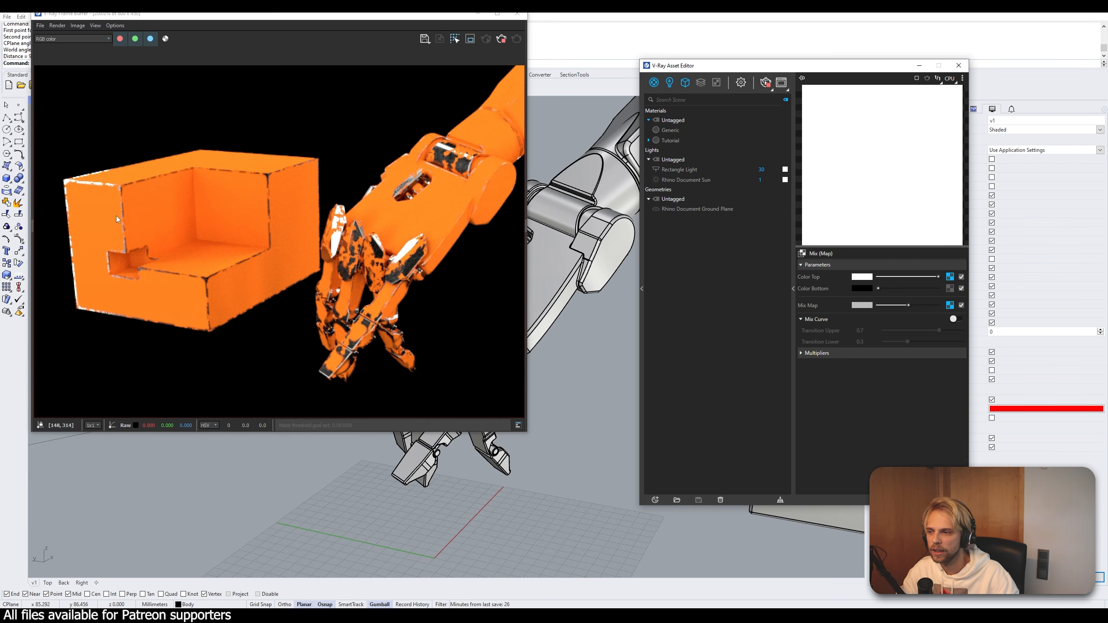
scroll(526, 541, down, 6)
scroll(583, 515, up, 8)
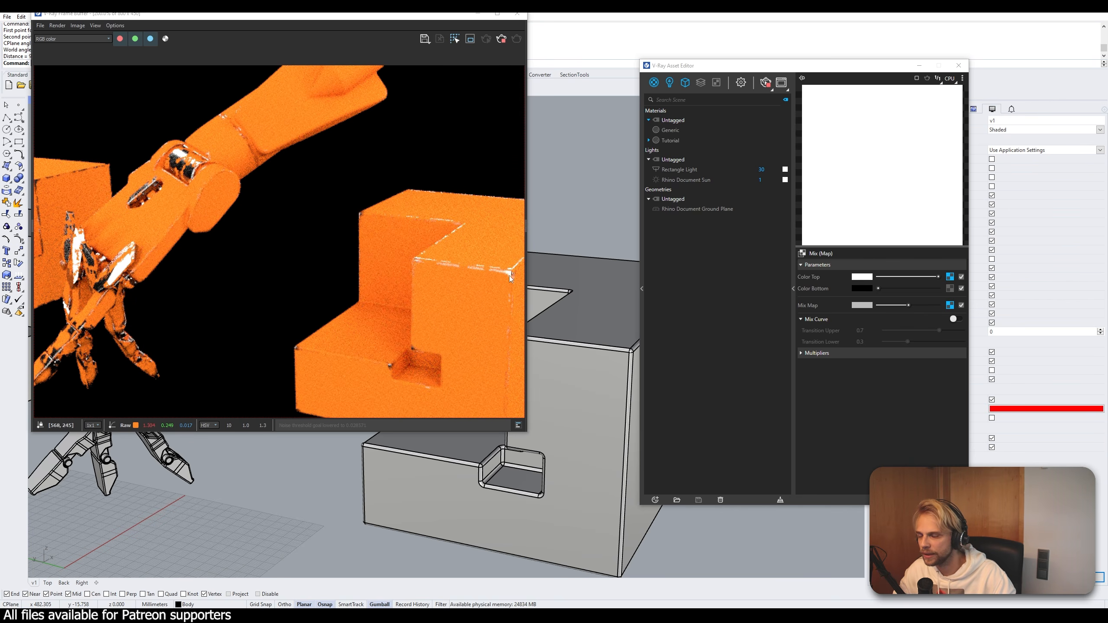
shift+right_drag(323, 509, 680, 569)
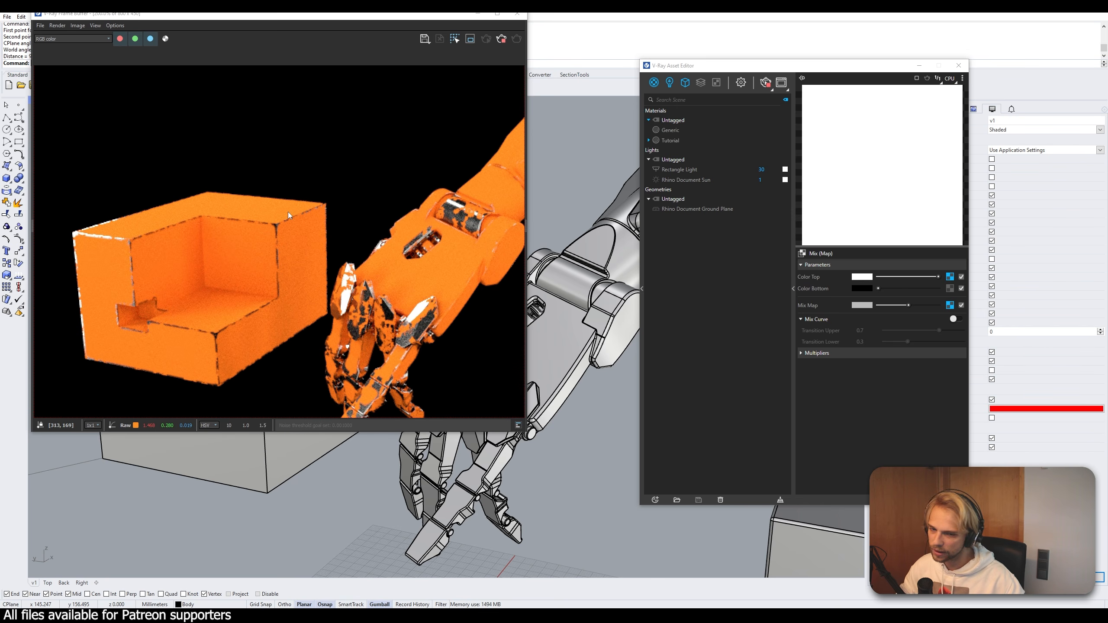
click(670, 141)
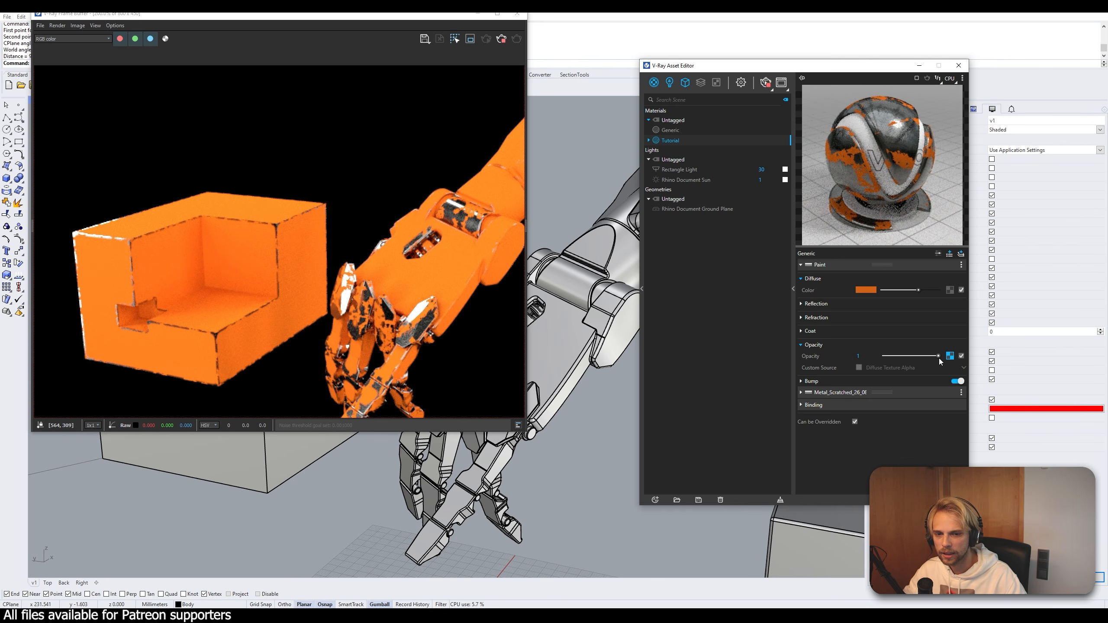
click(950, 356)
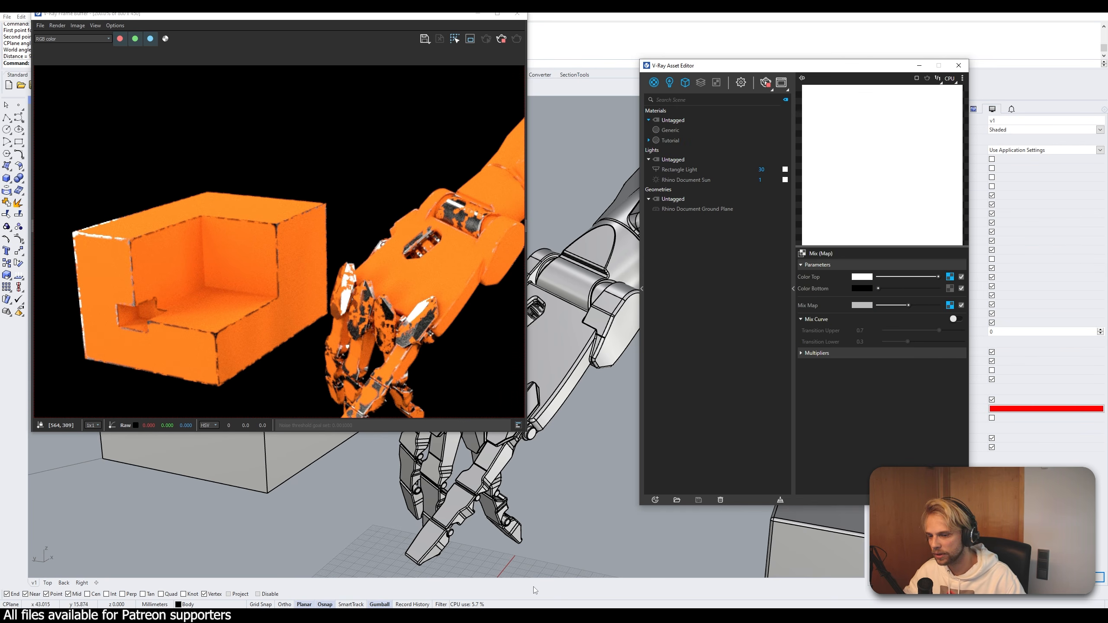
- Switch to the Photoshop diagram, write "Black" with an arrow into Mix map input B, and draw an arrow into input A
click(190, 615)
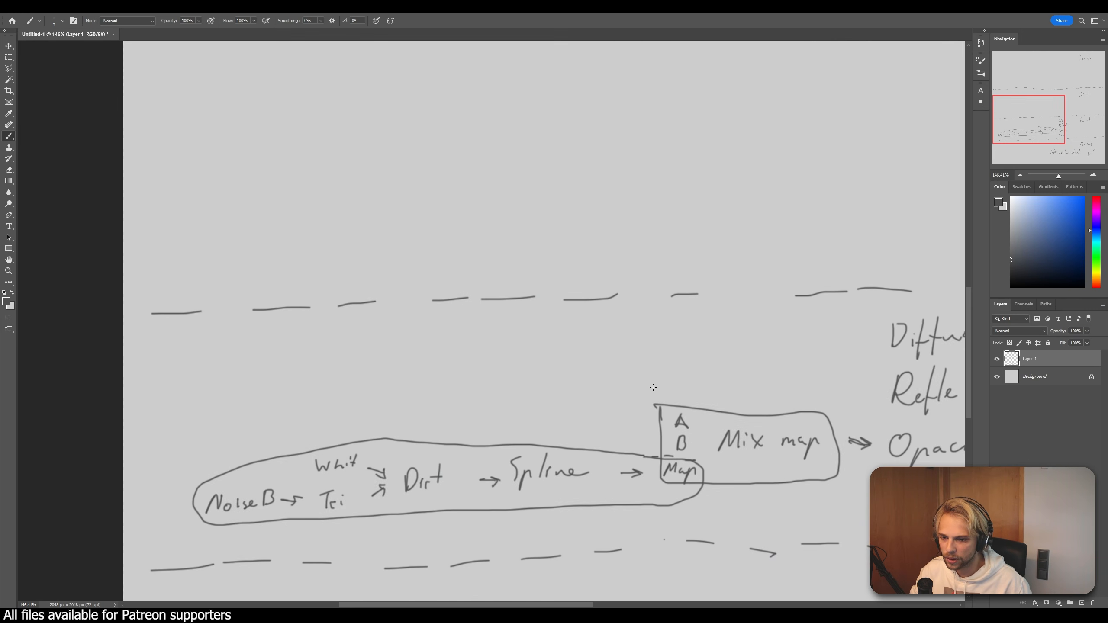
drag(633, 434, 653, 438)
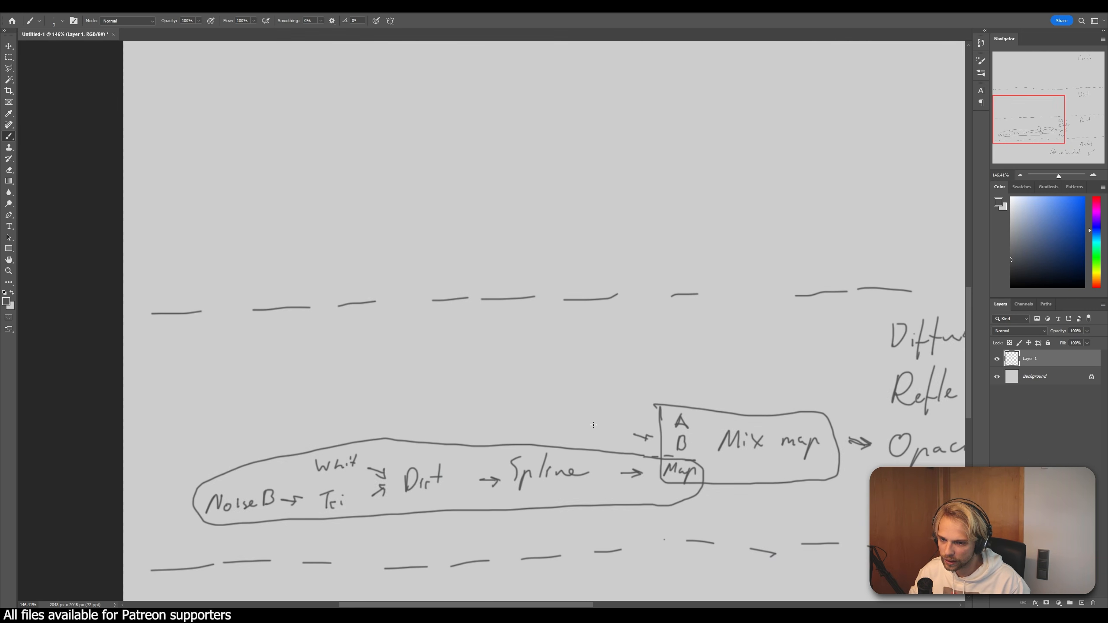
mouse_move(580, 422)
mouse_down()
mouse_move(583, 438)
mouse_move(626, 438)
mouse_up()
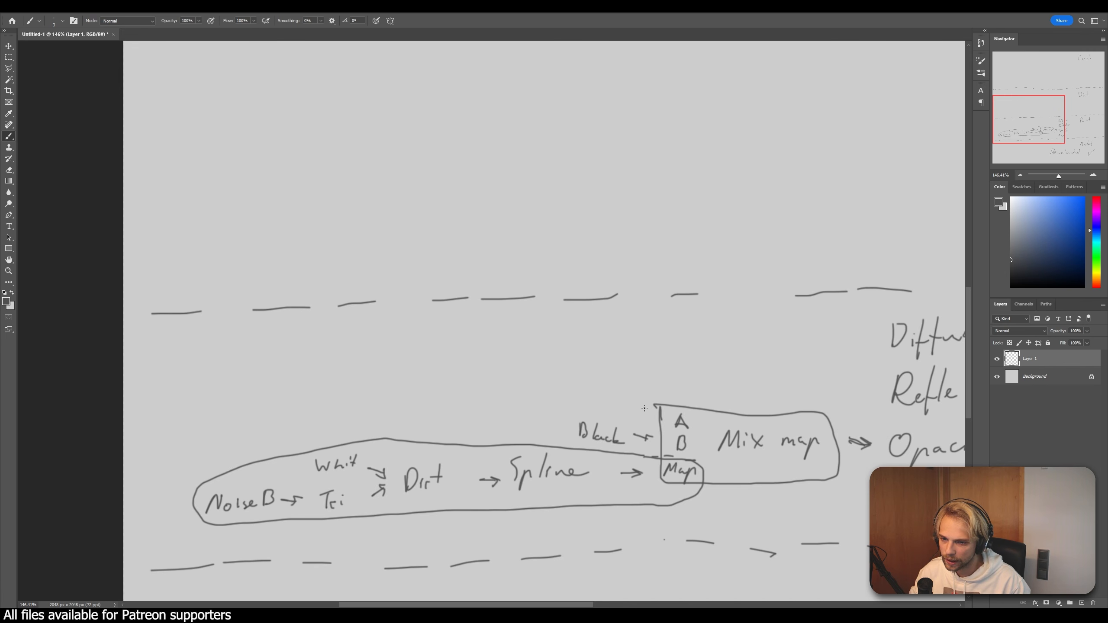
drag(625, 392, 644, 413)
drag(640, 395, 644, 415)
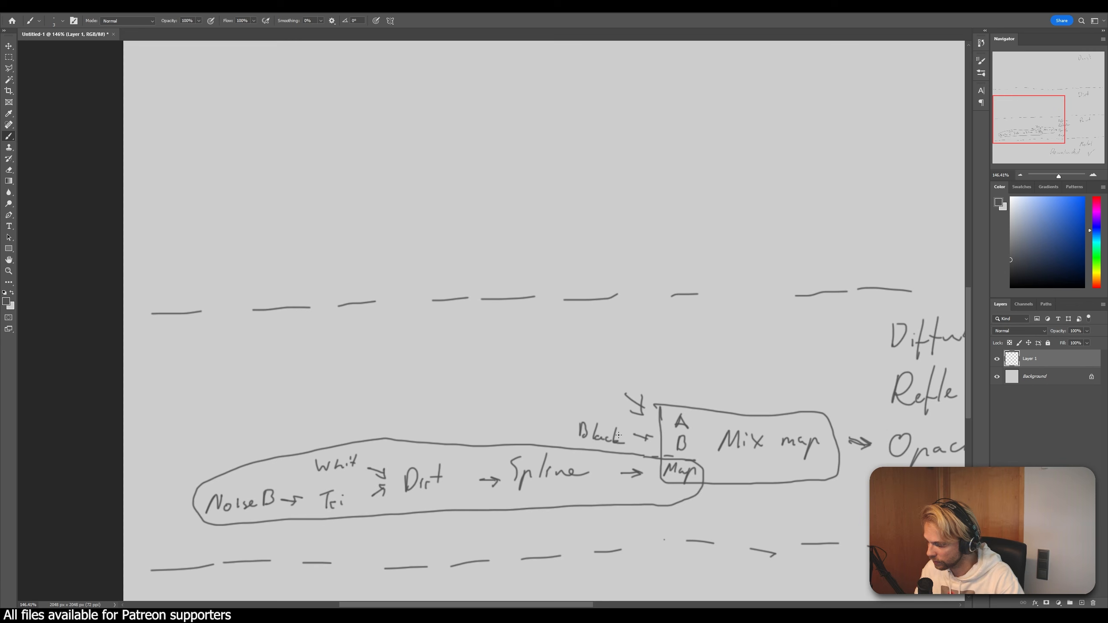
key(ctrl+z)
drag(643, 400, 649, 414)
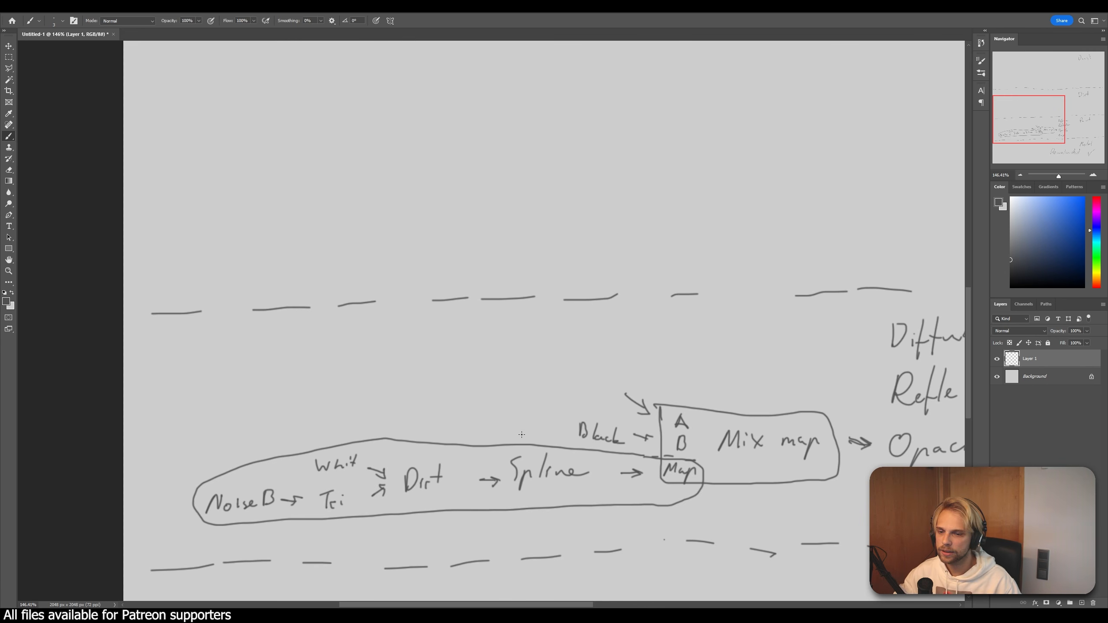
- Handwrite "Dirt" and "Spline" joined by an arrow, above the existing chain, as the source for Mix map input A
mouse_move(526, 369)
mouse_down()
mouse_move(517, 388)
mouse_move(588, 383)
mouse_up()
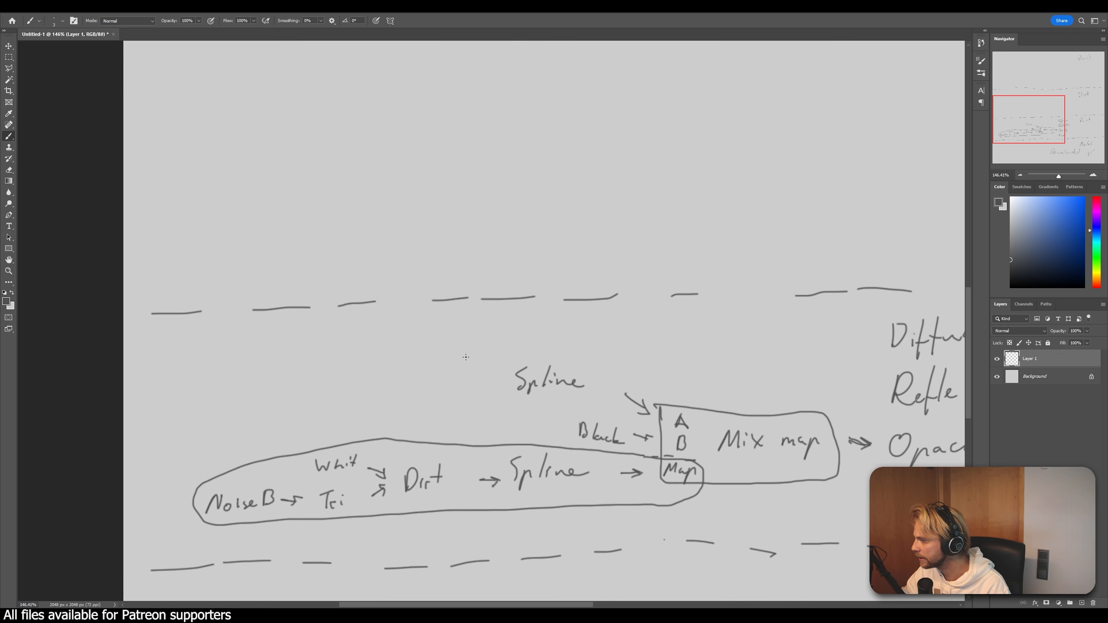
mouse_move(475, 380)
mouse_down()
mouse_move(498, 379)
mouse_move(485, 384)
mouse_up()
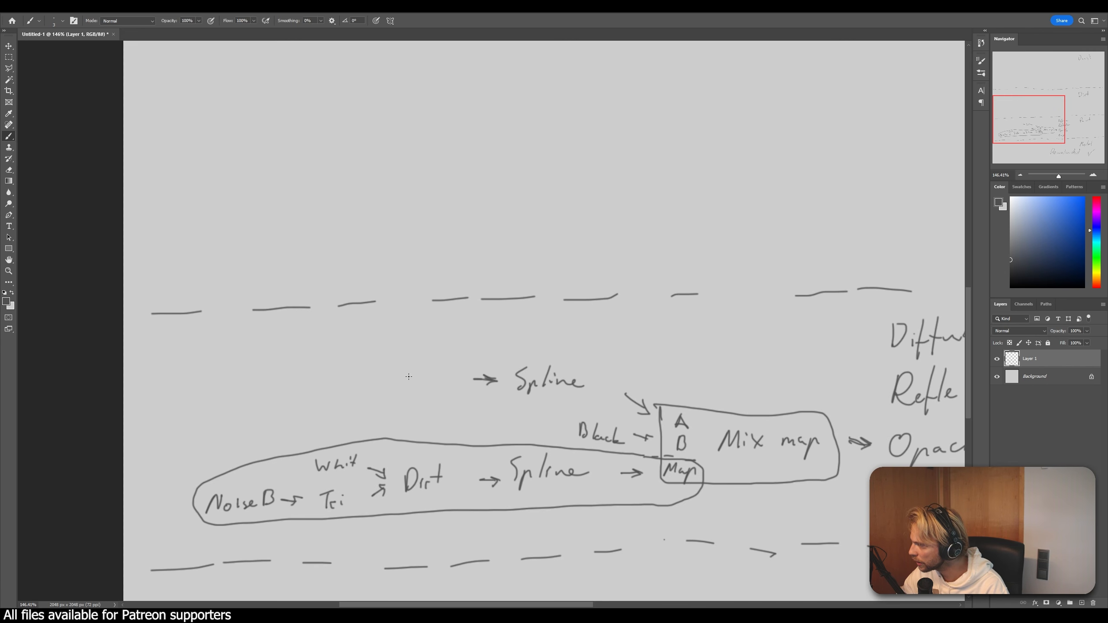
drag(401, 373, 435, 387)
drag(428, 378, 440, 376)
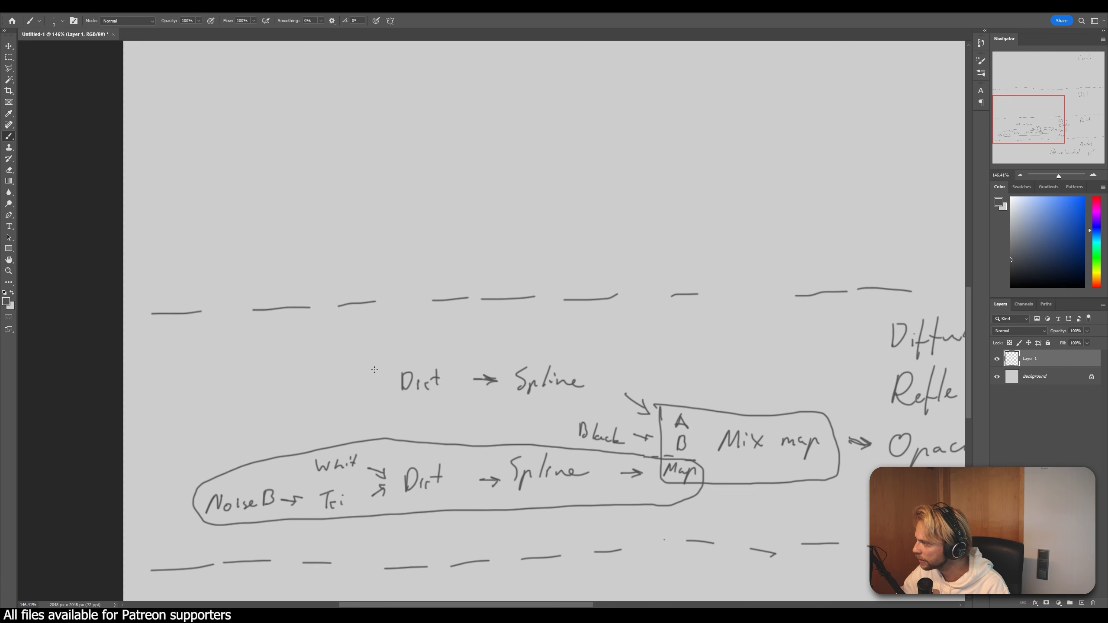
- Add handwritten "White" and "Tri" labels beside the new Dirt label, each with an arrow pointing into it
drag(367, 363, 382, 375)
mouse_move(382, 374)
mouse_down()
mouse_move(334, 354)
mouse_move(344, 367)
mouse_up()
drag(347, 360, 348, 365)
drag(323, 388, 324, 403)
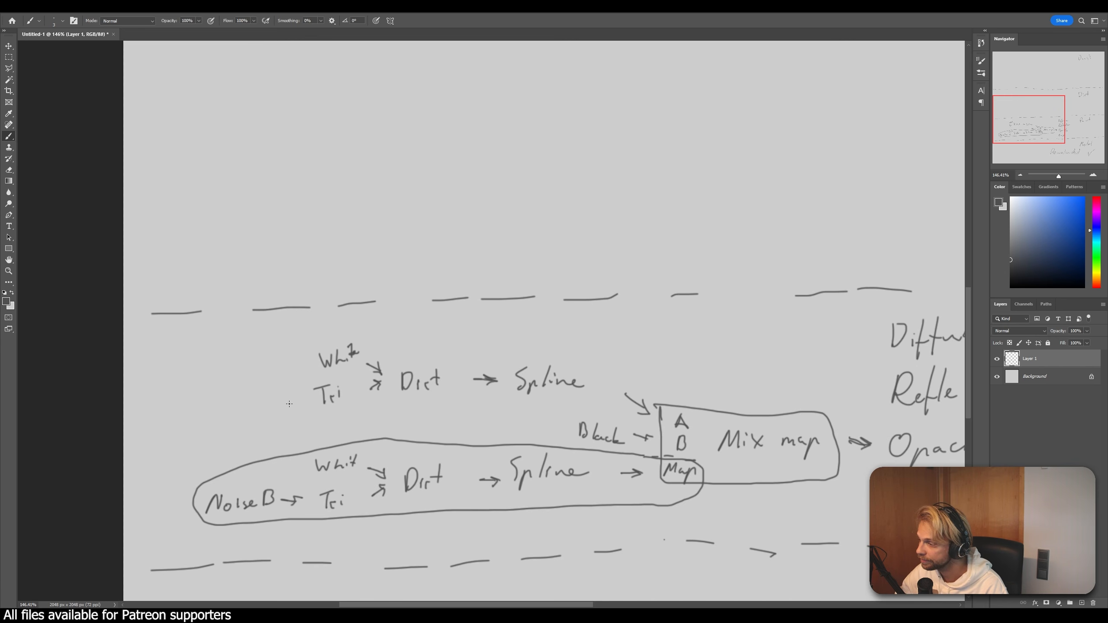
- Write "NoiseB" with an arrow into the new Tri label and draw a loop around the whole chain through Spline
drag(295, 399, 282, 400)
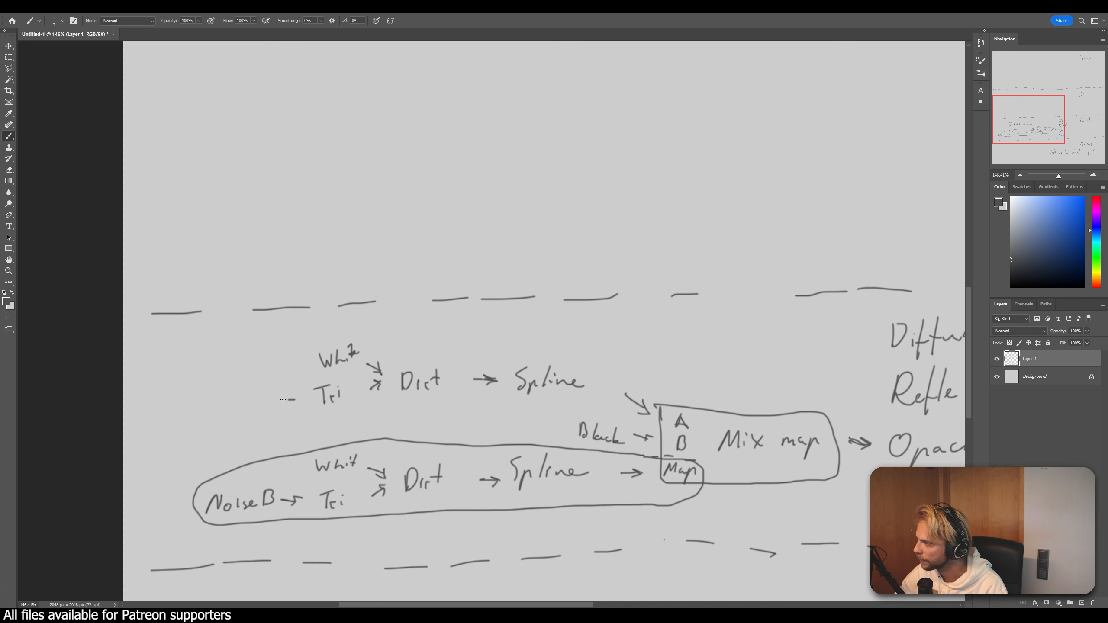
mouse_move(196, 409)
mouse_down()
mouse_move(206, 388)
mouse_move(221, 386)
mouse_move(220, 400)
mouse_up()
click(230, 395)
drag(229, 399, 263, 397)
drag(257, 392, 262, 392)
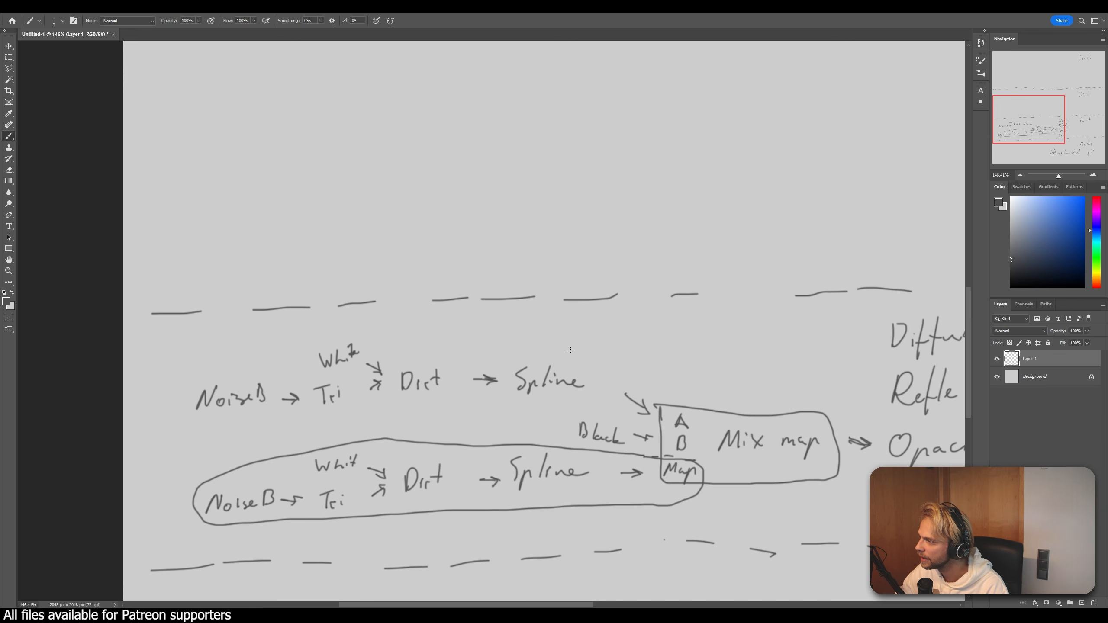
mouse_move(577, 347)
mouse_down()
mouse_move(603, 384)
mouse_move(518, 404)
mouse_move(194, 416)
mouse_move(225, 360)
mouse_move(440, 341)
mouse_move(580, 348)
mouse_up()
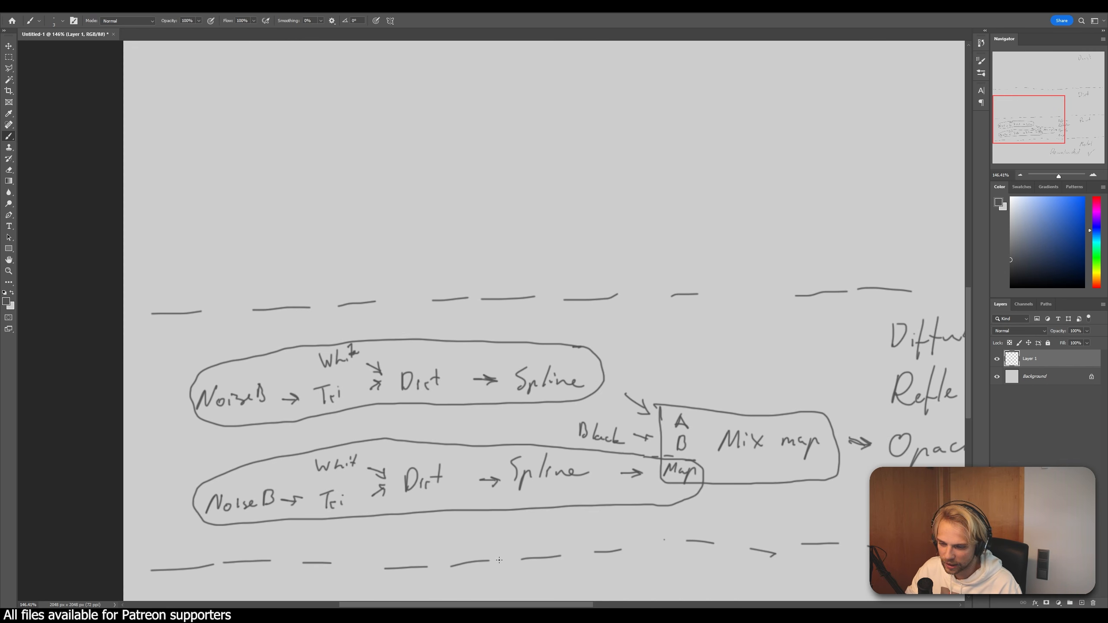
- Switch back to V-Ray and give the Tutorial material's Paint layer a white reflection color with a reflection glossiness of 0.7
alt+scroll(673, 368, down, 1)
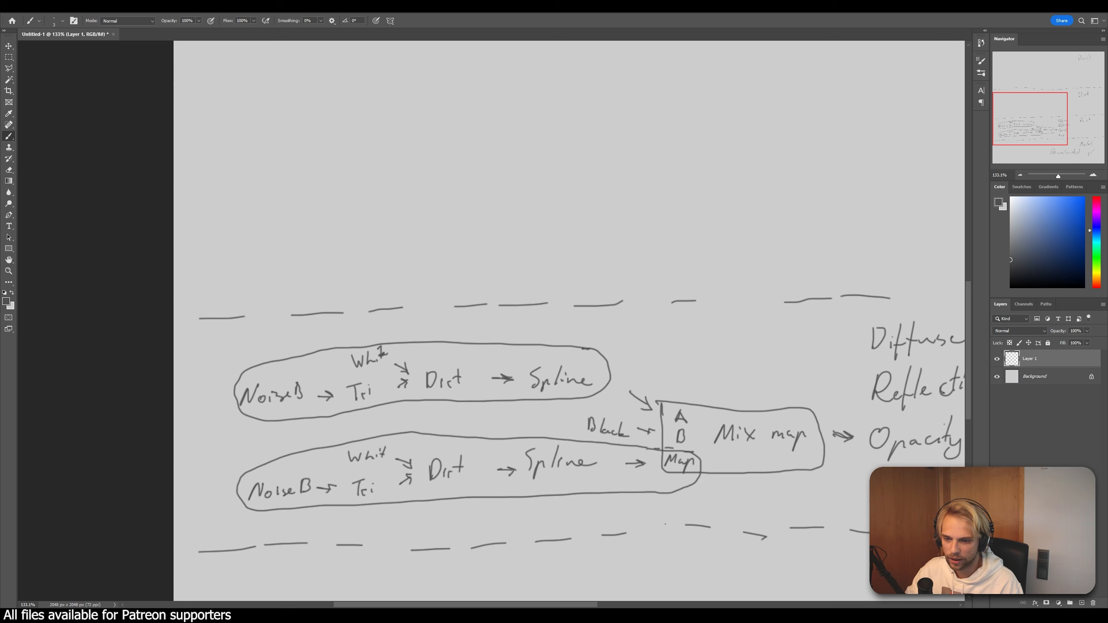
drag(588, 608, 630, 607)
mouse_move(542, 616)
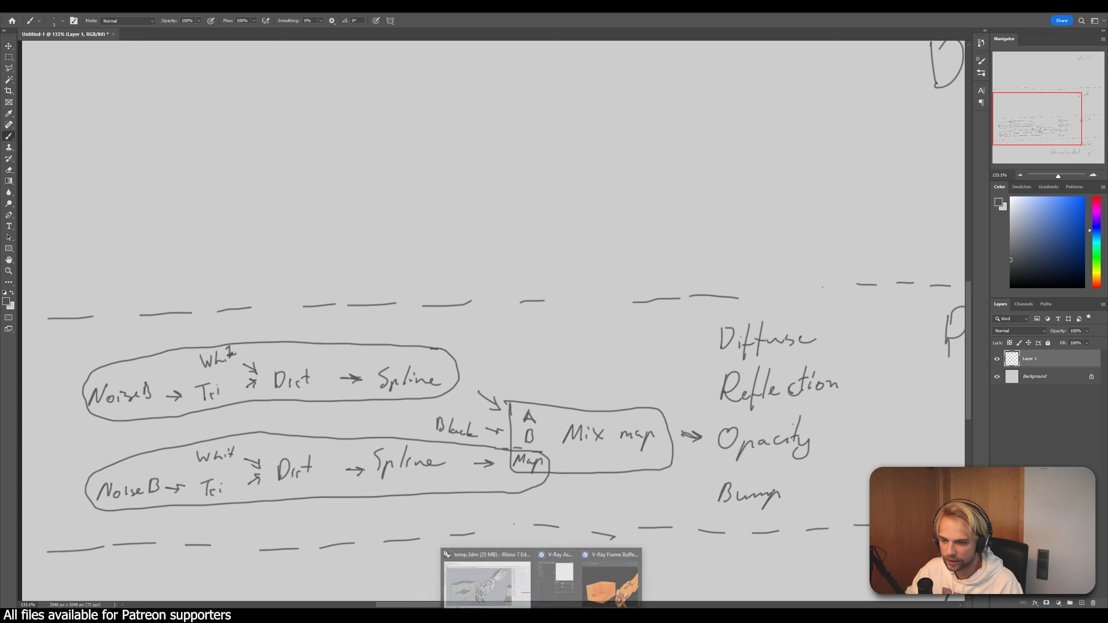
click(599, 586)
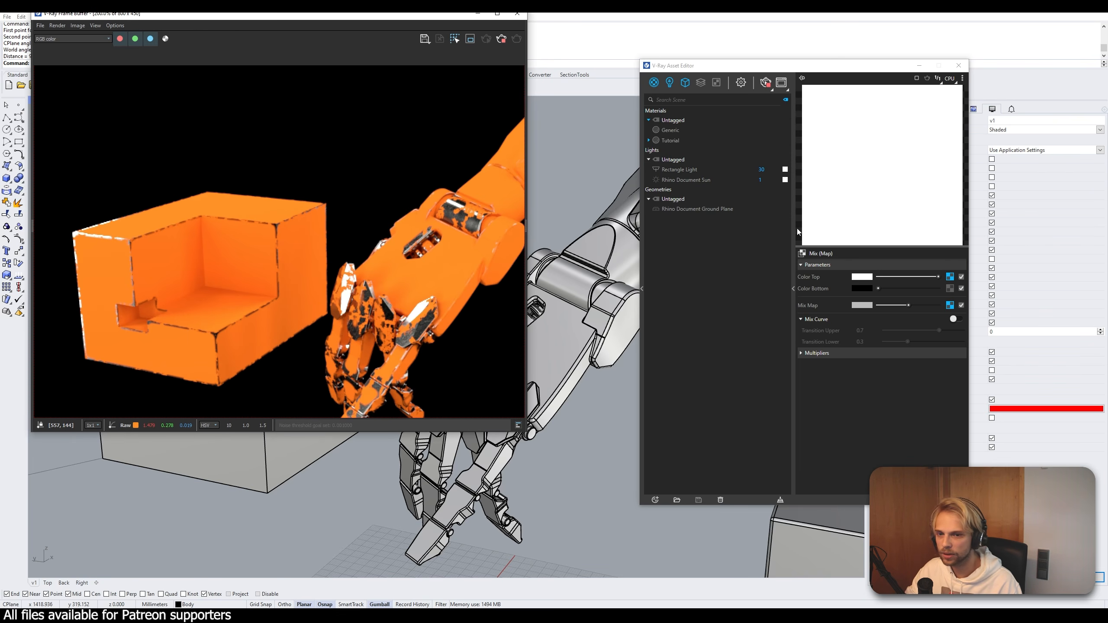
click(670, 140)
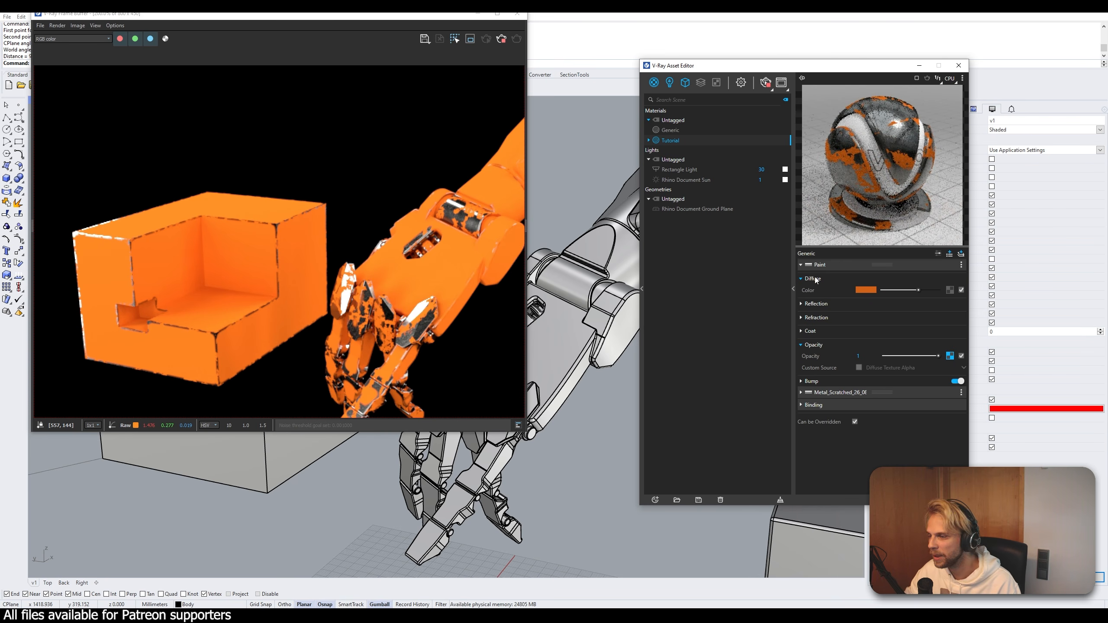
click(801, 304)
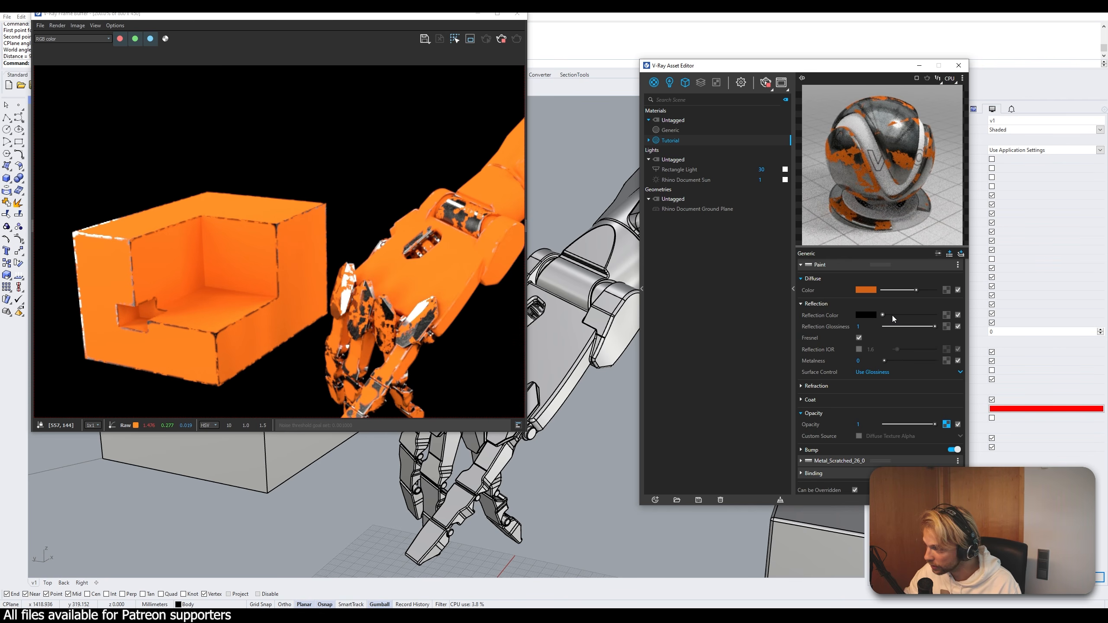
drag(892, 318, 935, 316)
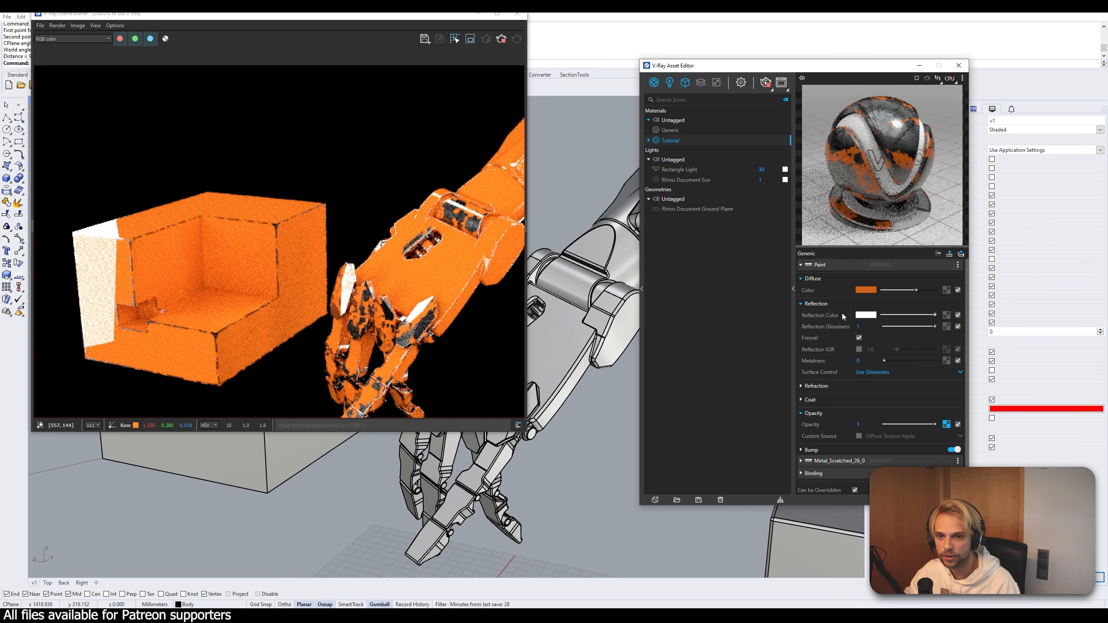
text(.7)
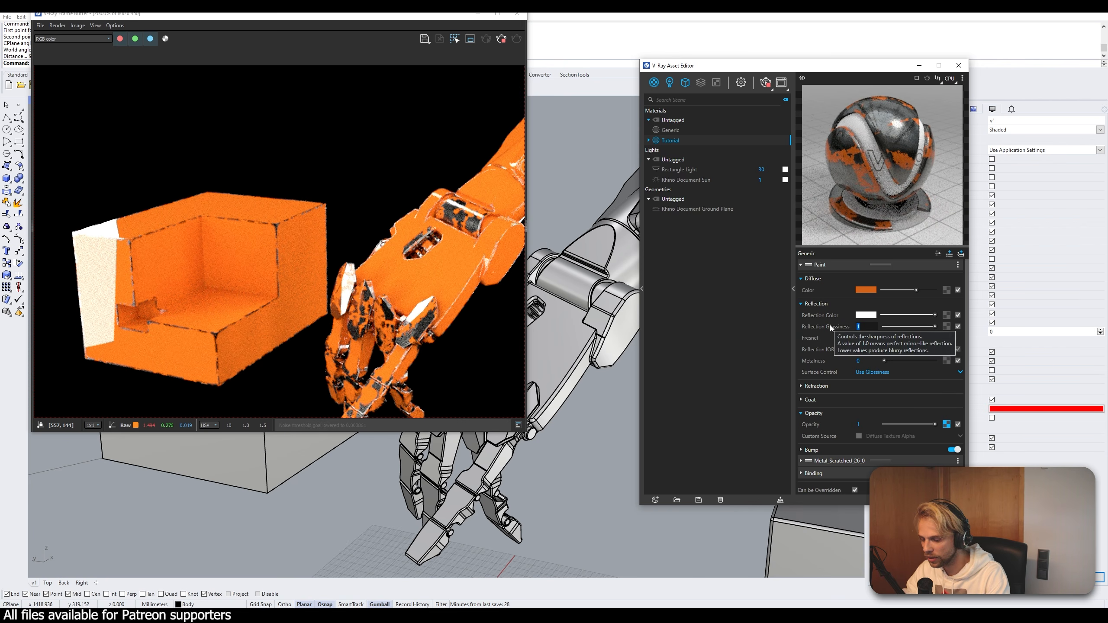
key(Return)
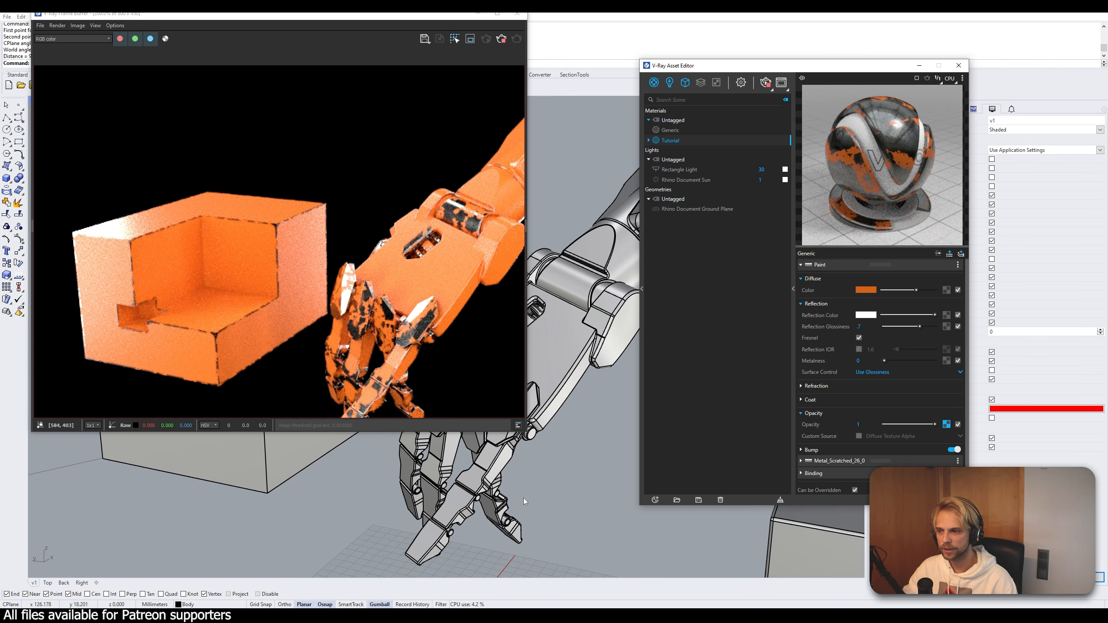
- Examine the worn edges at the block's upper corner in the render and open the Paint layer's Bump settings
click(534, 478)
scroll(480, 480, up, 10)
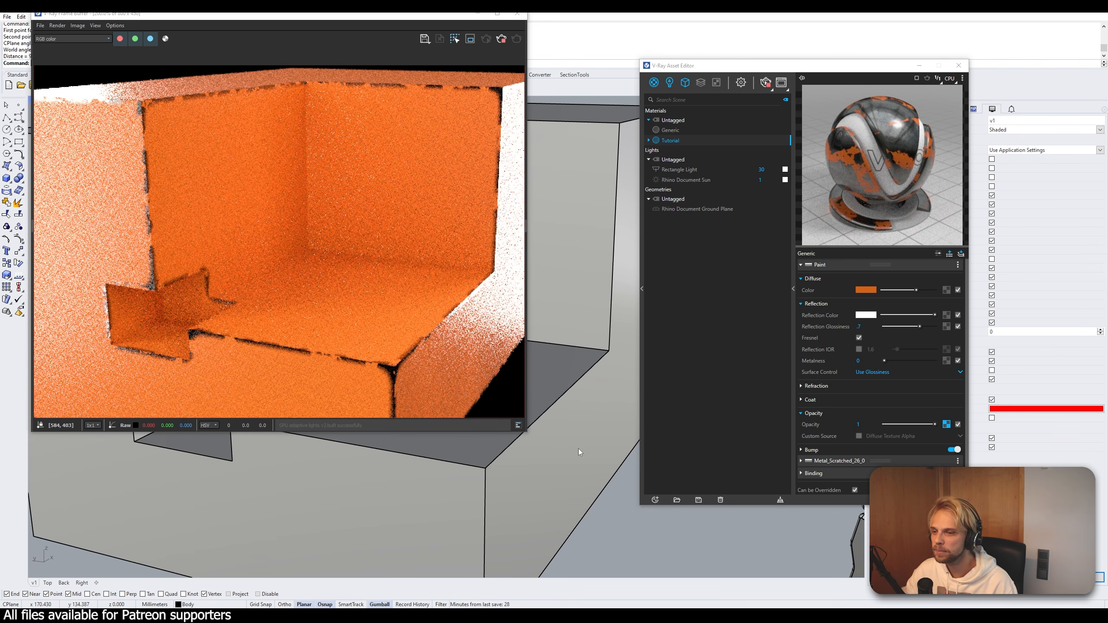
shift+right_drag(598, 173, 672, 306)
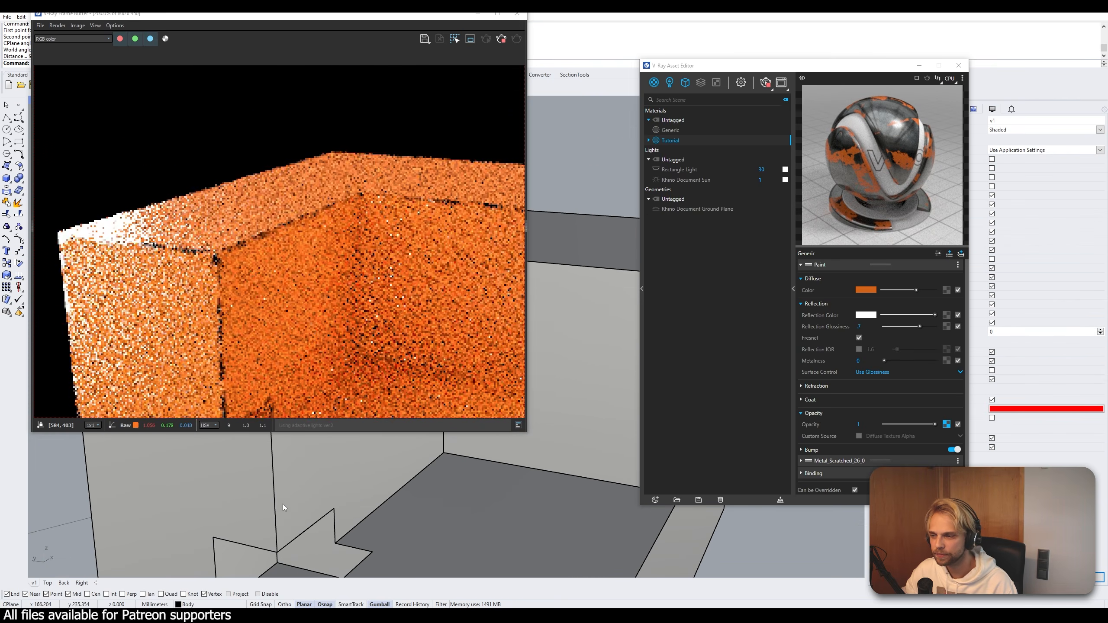
right_drag(197, 470, 315, 452)
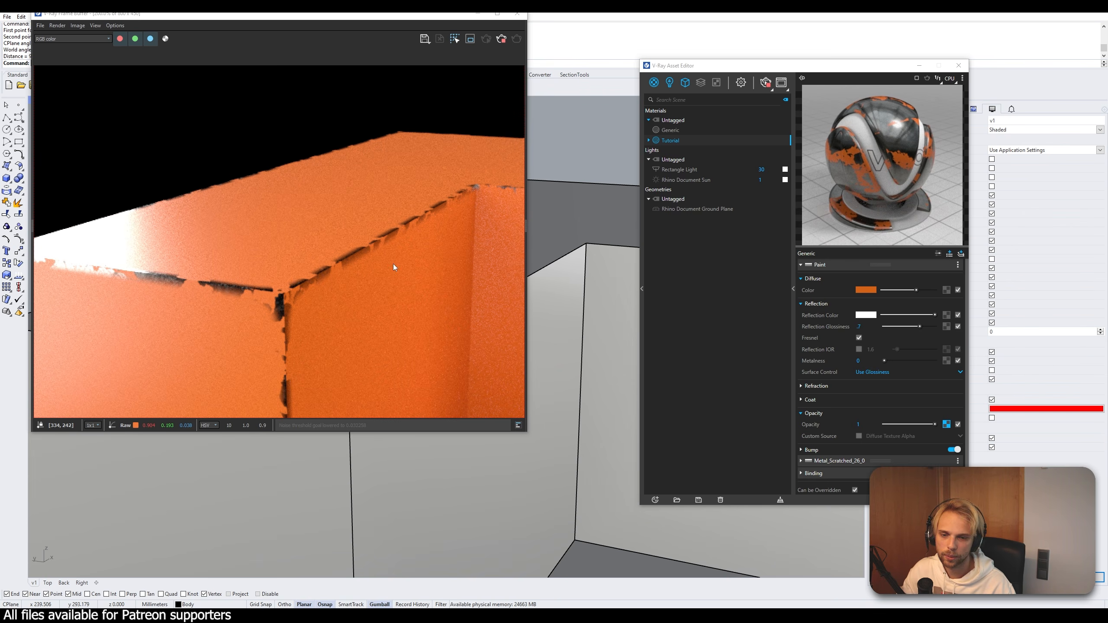
click(803, 450)
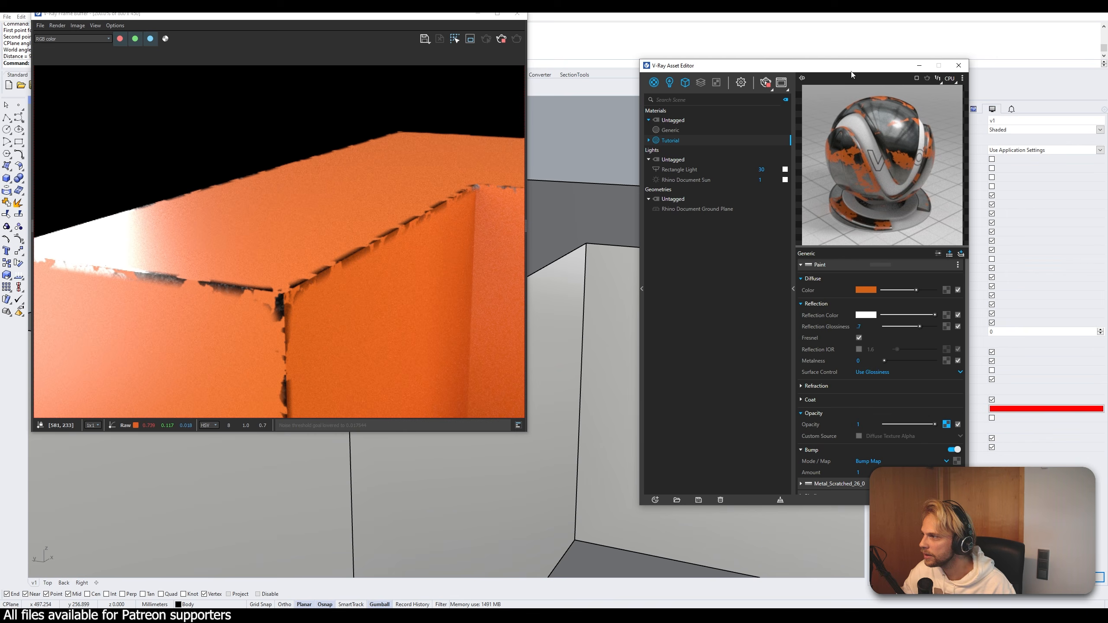
- Copy the Paint layer's Opacity texture into its Bump map slot and set the bump amount to 2
drag(848, 66, 844, 41)
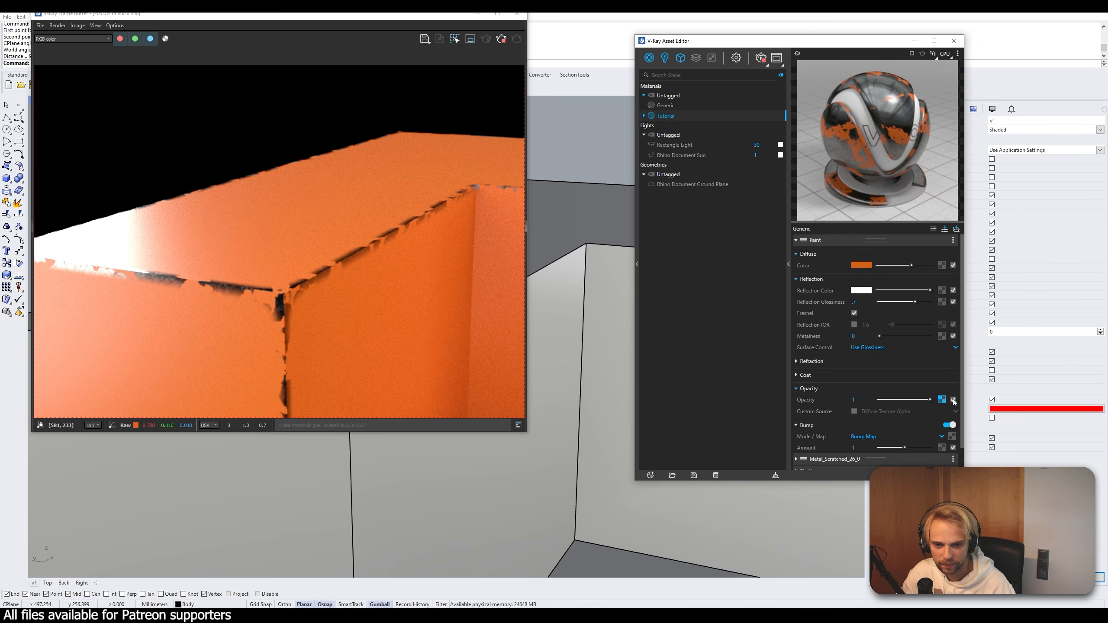
drag(942, 400, 953, 437)
click(942, 444)
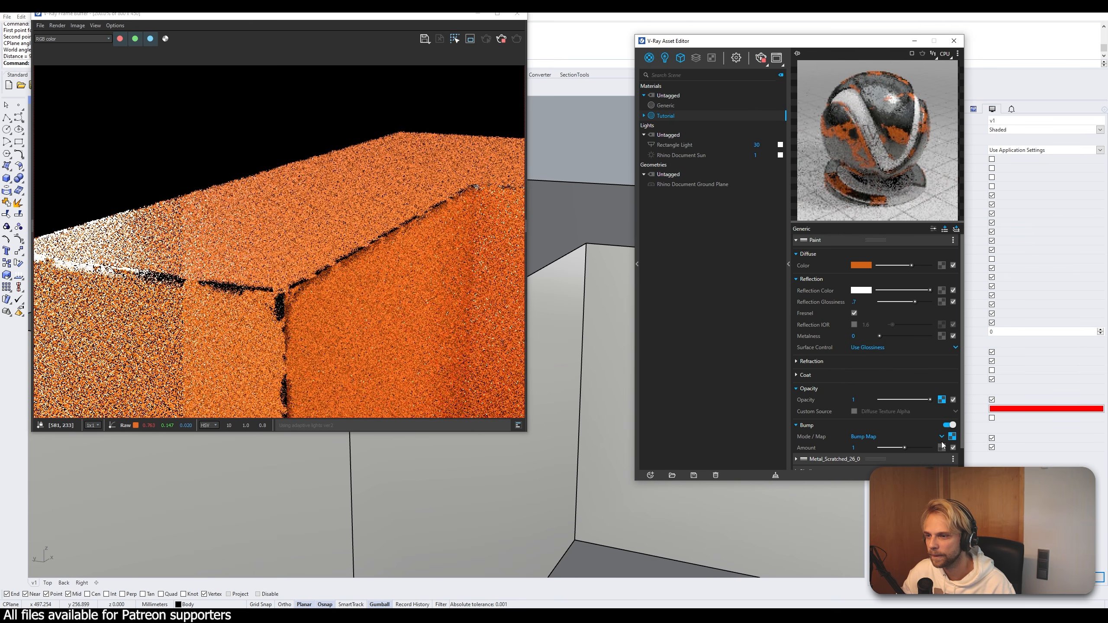
click(853, 447)
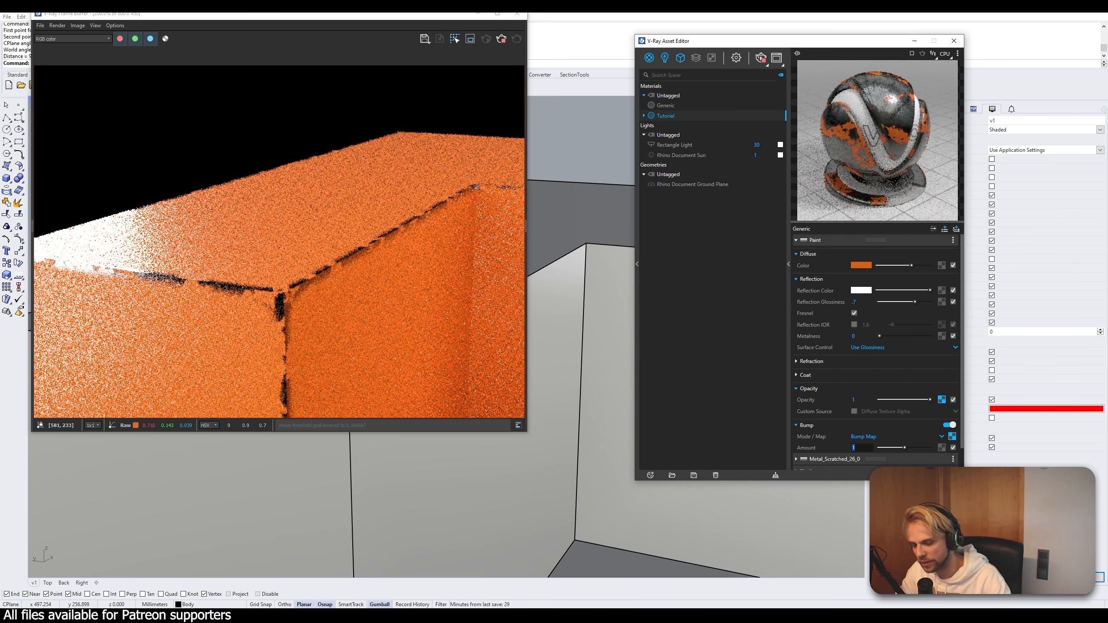
text(2)
key(Return)
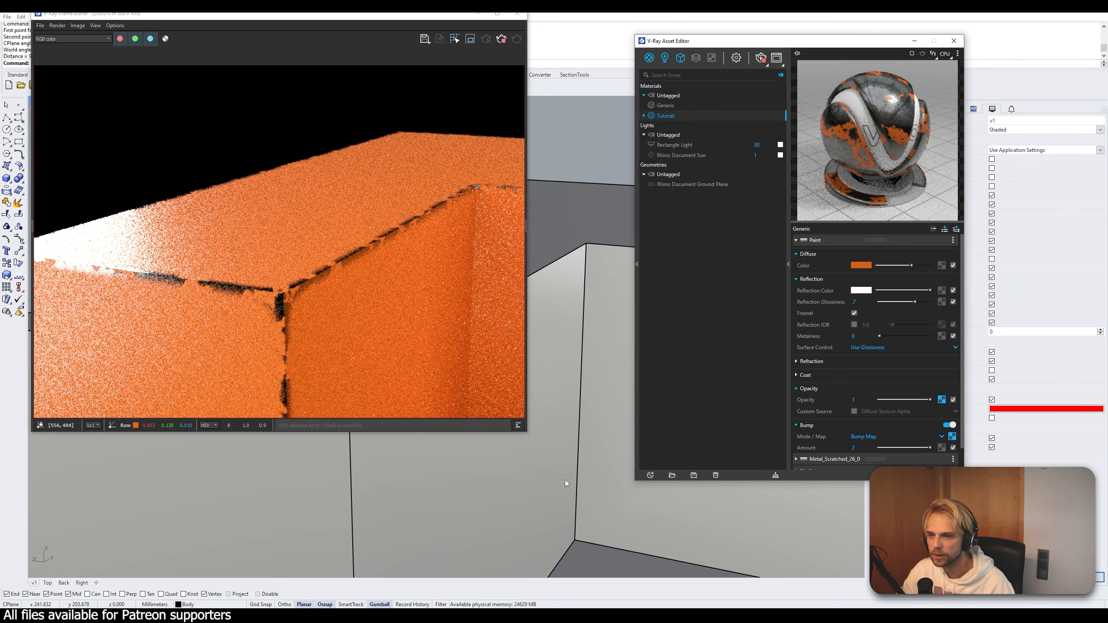
- Frame the robotic hand's fingers and examine the bumped paint edges on the fingers and around the palm slot in the render
scroll(583, 491, down, 15)
shift+right_drag(584, 491, 573, 471)
scroll(573, 471, up, 12)
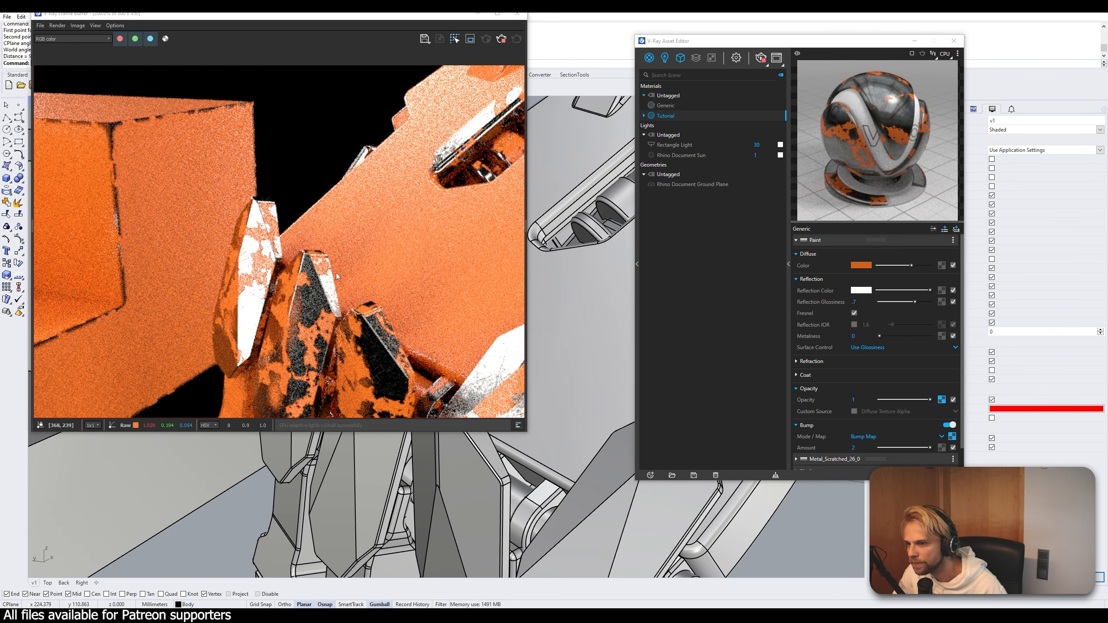
scroll(309, 354, up, 1)
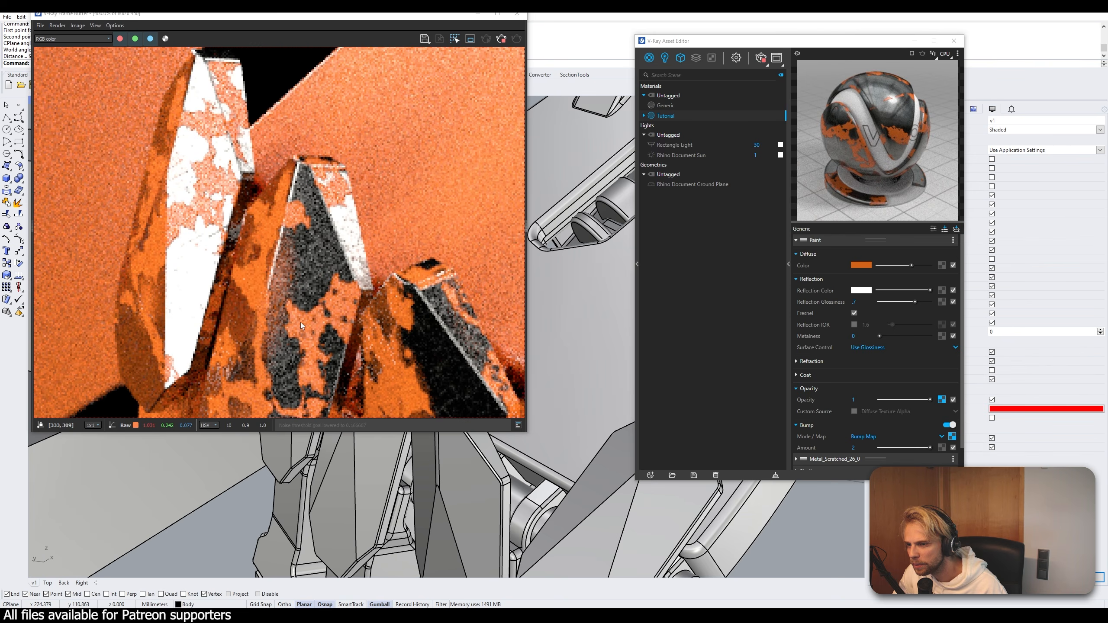
scroll(301, 325, down, 2)
scroll(296, 317, up, 1)
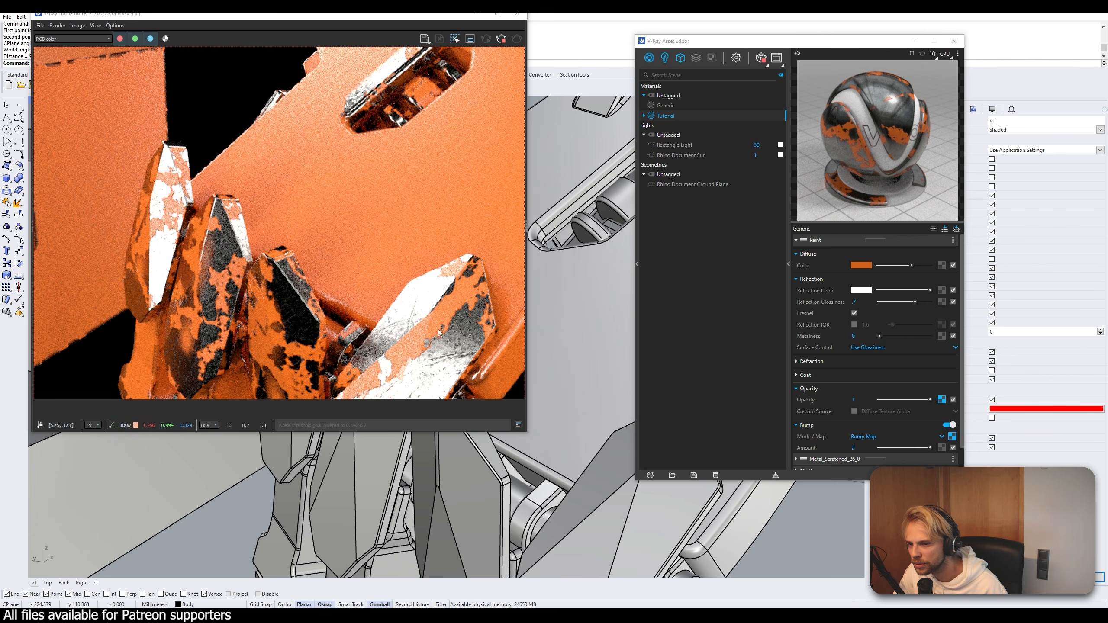
scroll(438, 333, up, 1)
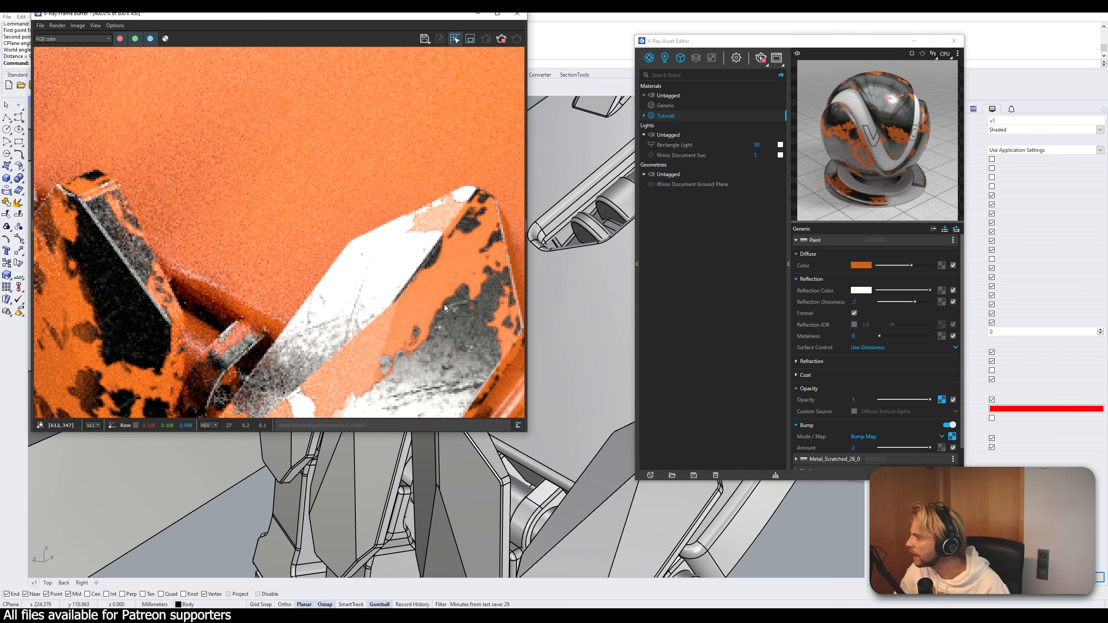
scroll(430, 315, down, 1)
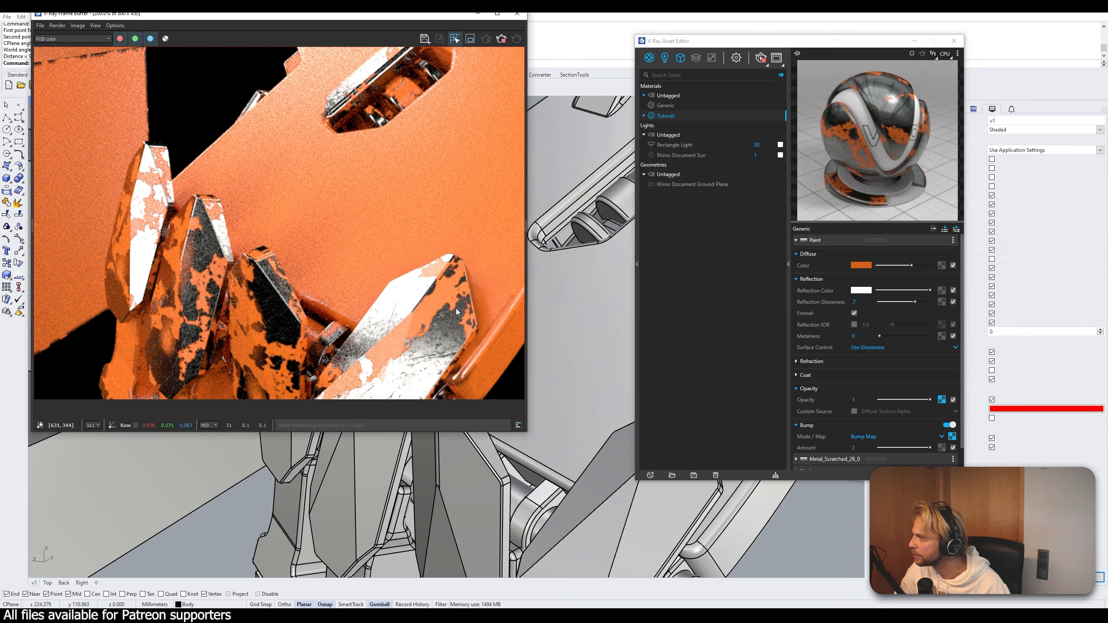
middle_drag(406, 153, 387, 243)
scroll(373, 105, up, 1)
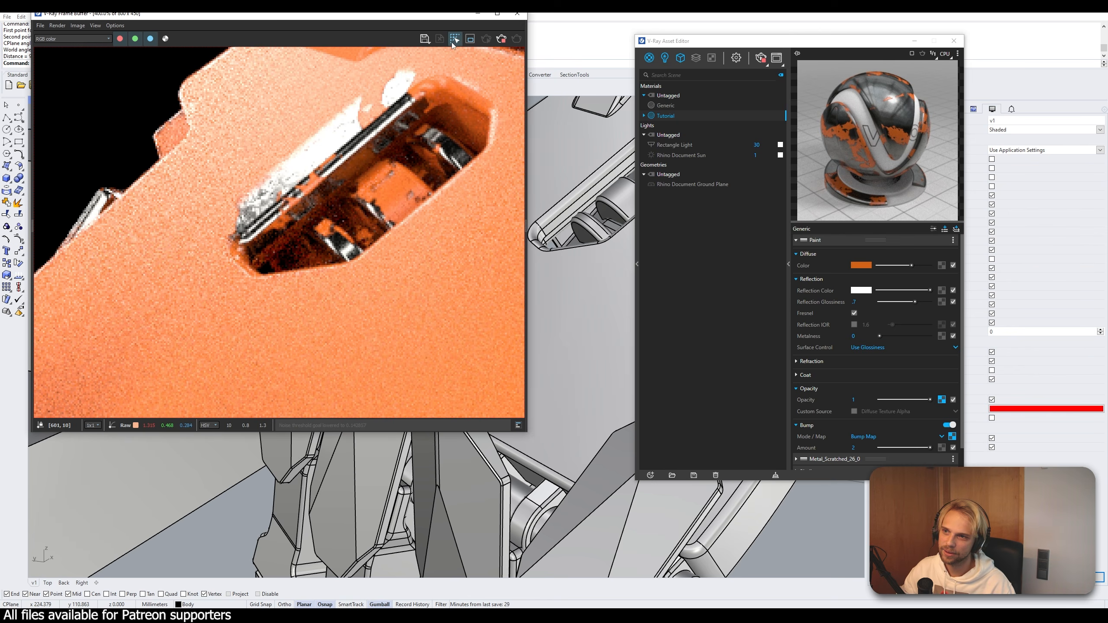
scroll(404, 116, down, 1)
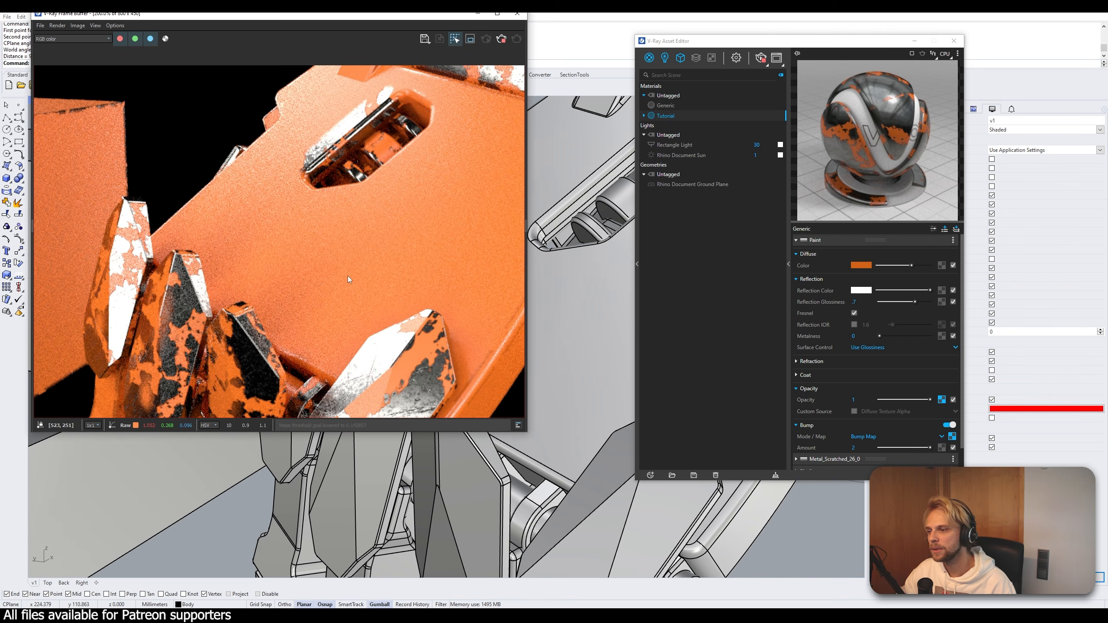
middle_drag(271, 356, 300, 302)
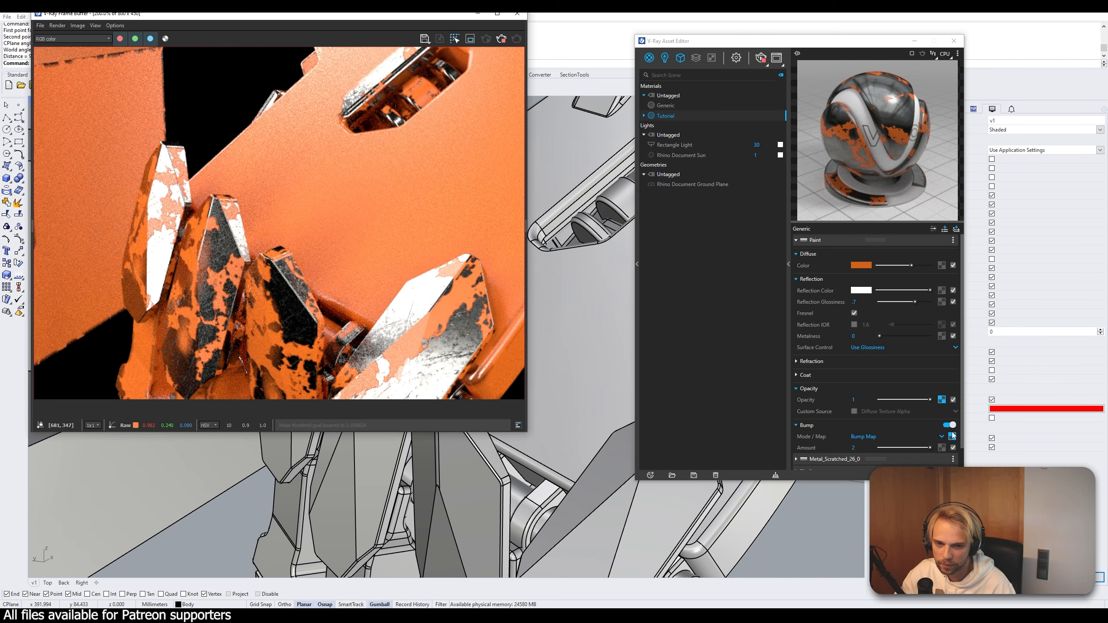
- Switch to the Photoshop diagram, draw an arrow from the Mix map box to the Bump label, and return to V-Ray
click(231, 616)
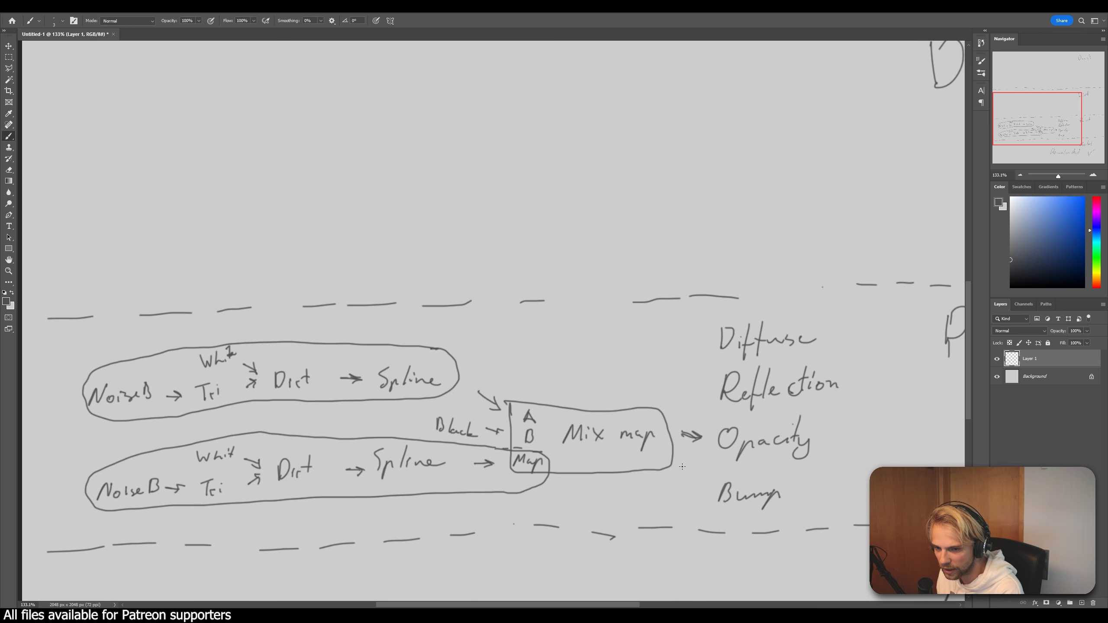
drag(679, 456, 699, 502)
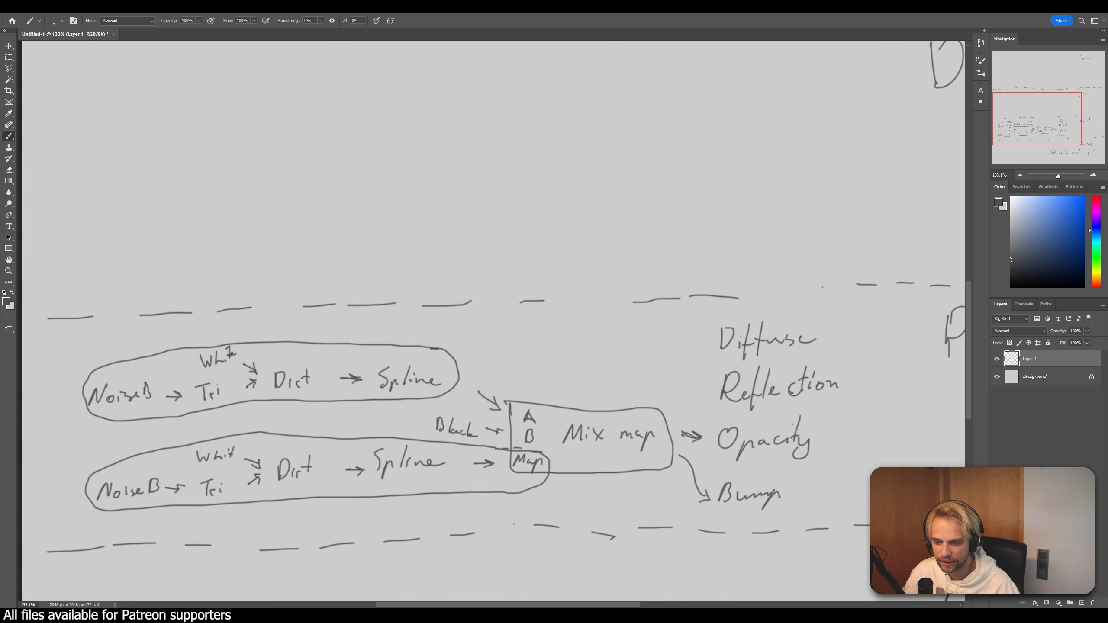
click(599, 579)
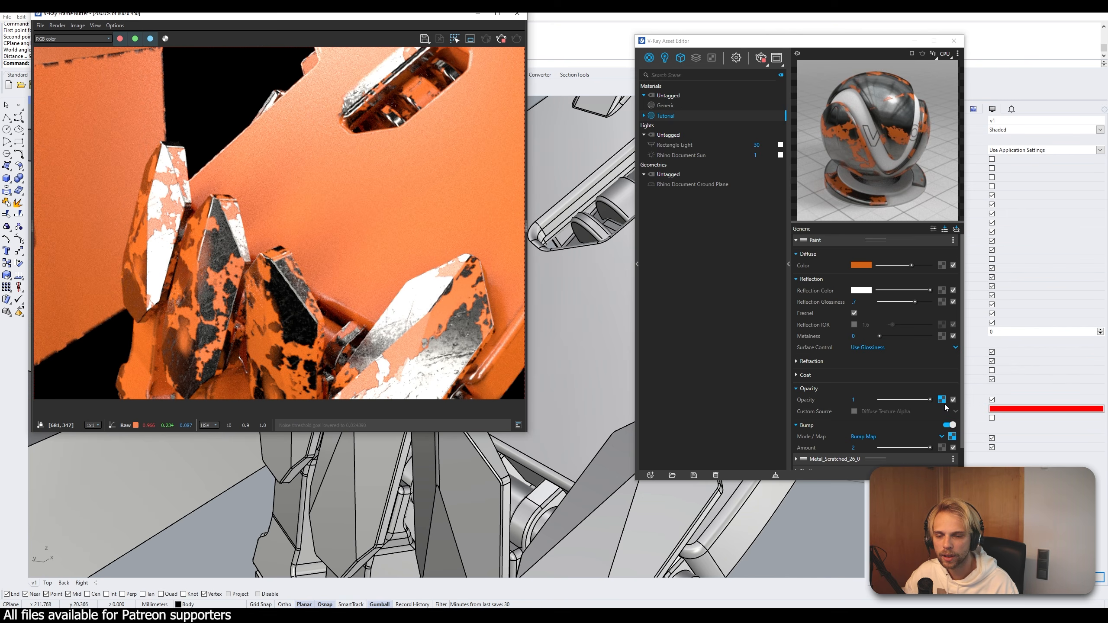
- In the Bump mix texture's Mix Map spline, move the Value curve's upper point to position 0.78 and lower point to 0.759
click(952, 437)
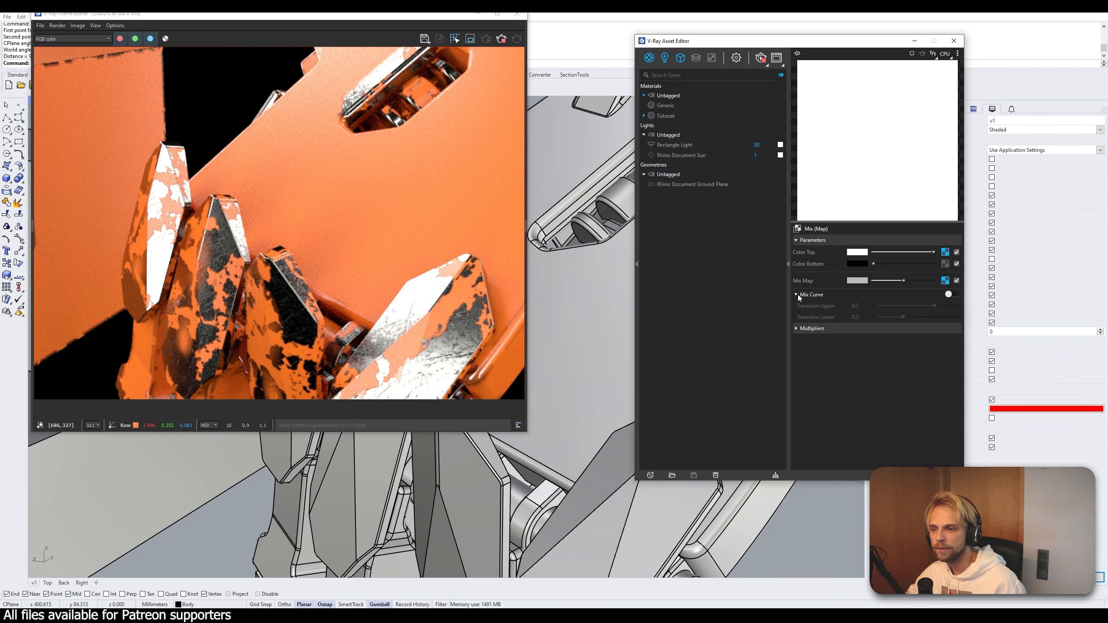
click(944, 280)
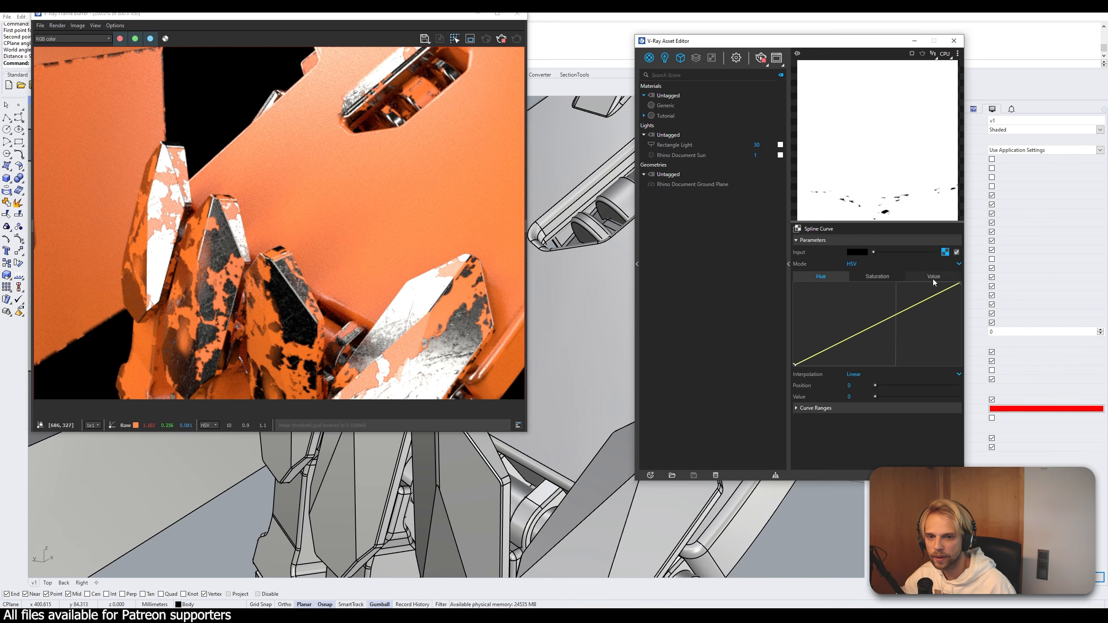
drag(899, 284, 925, 282)
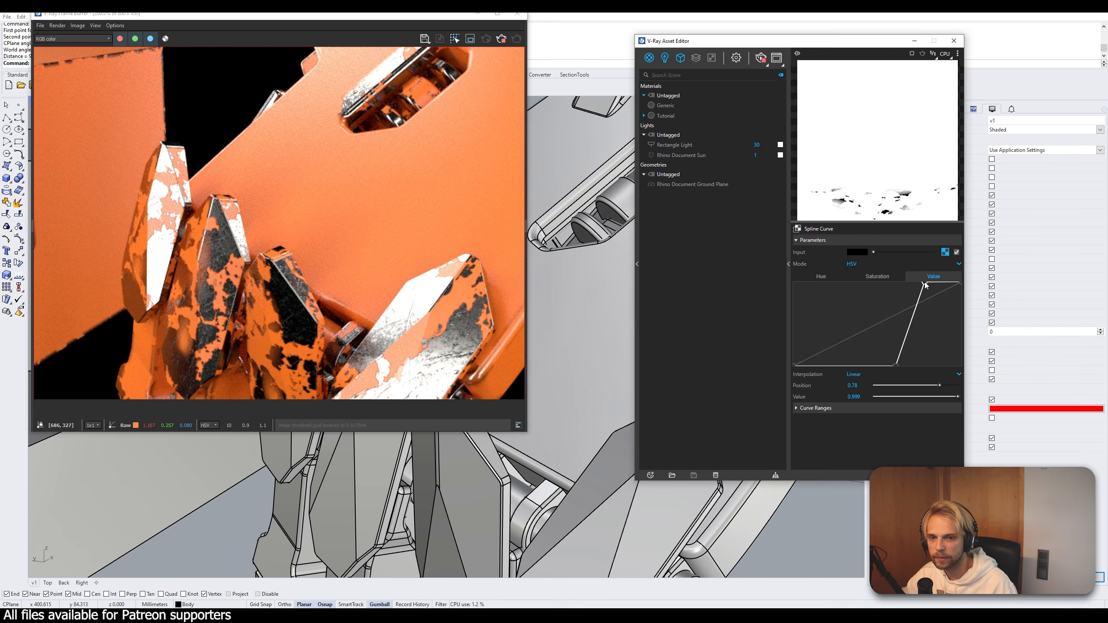
drag(897, 365, 923, 367)
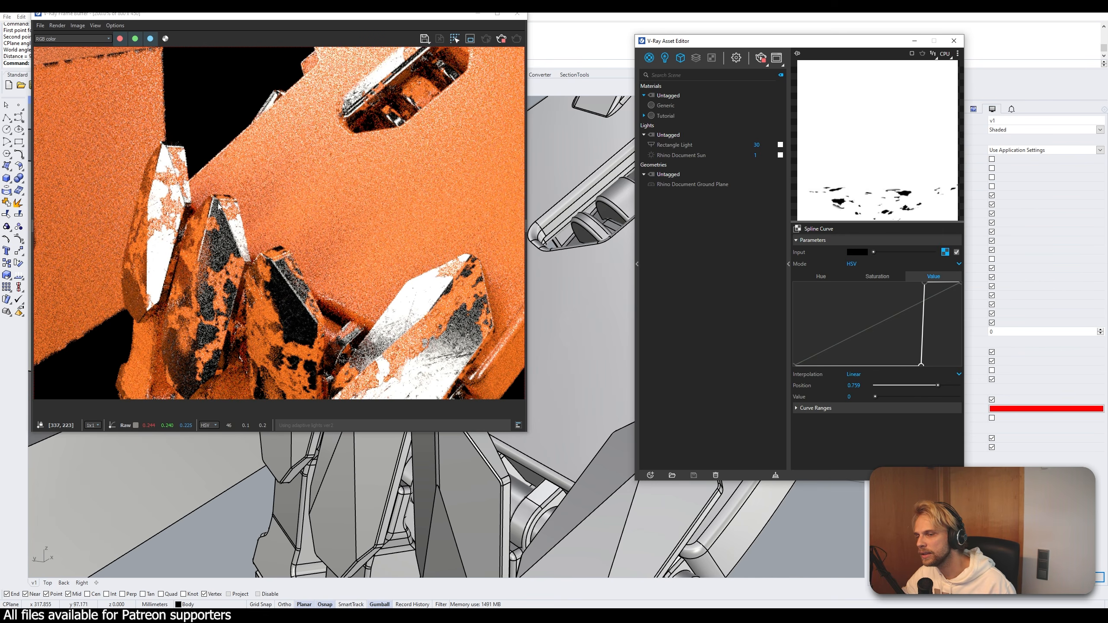
scroll(277, 176, down, 1)
scroll(279, 153, up, 1)
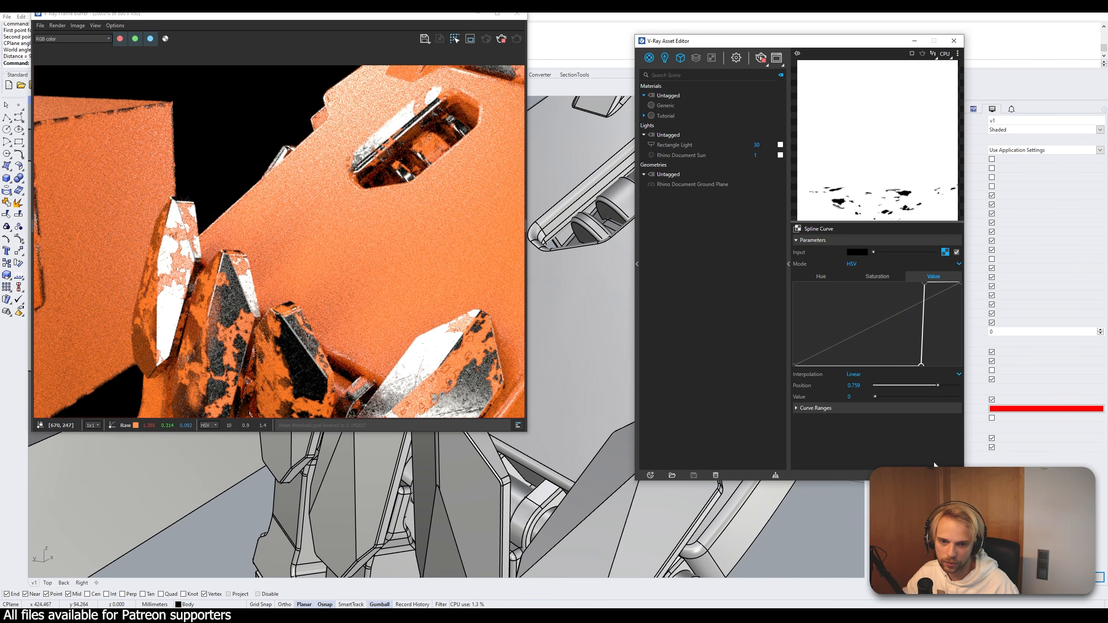
- In the Bump mix texture's Color Top spline, move the Value curve's upper point to position 0.859 and lower point to 0.847
click(946, 475)
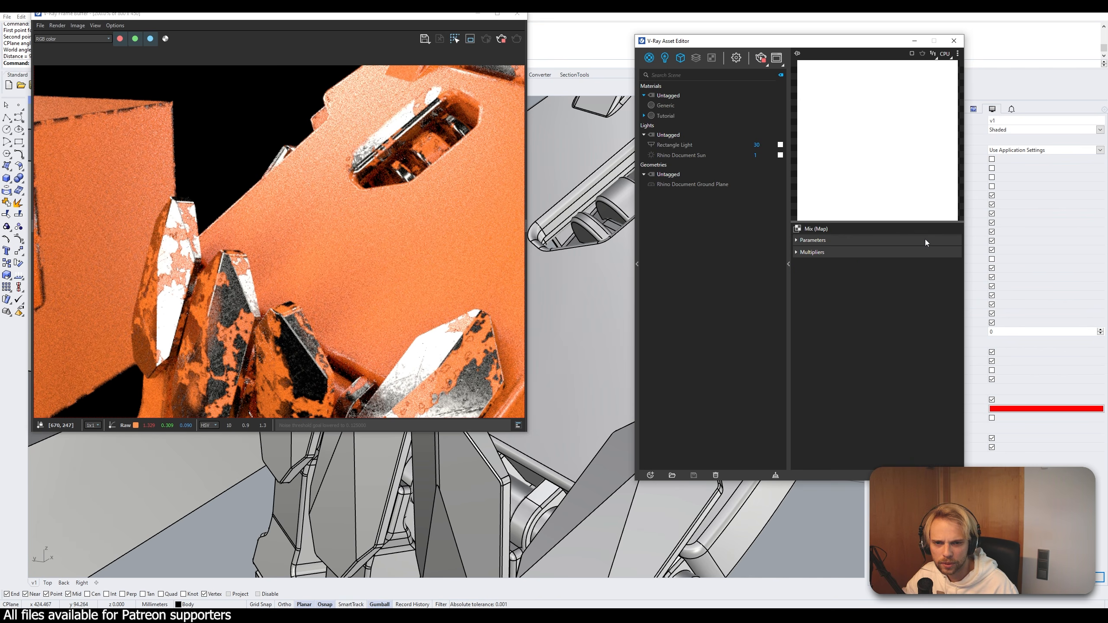
click(948, 252)
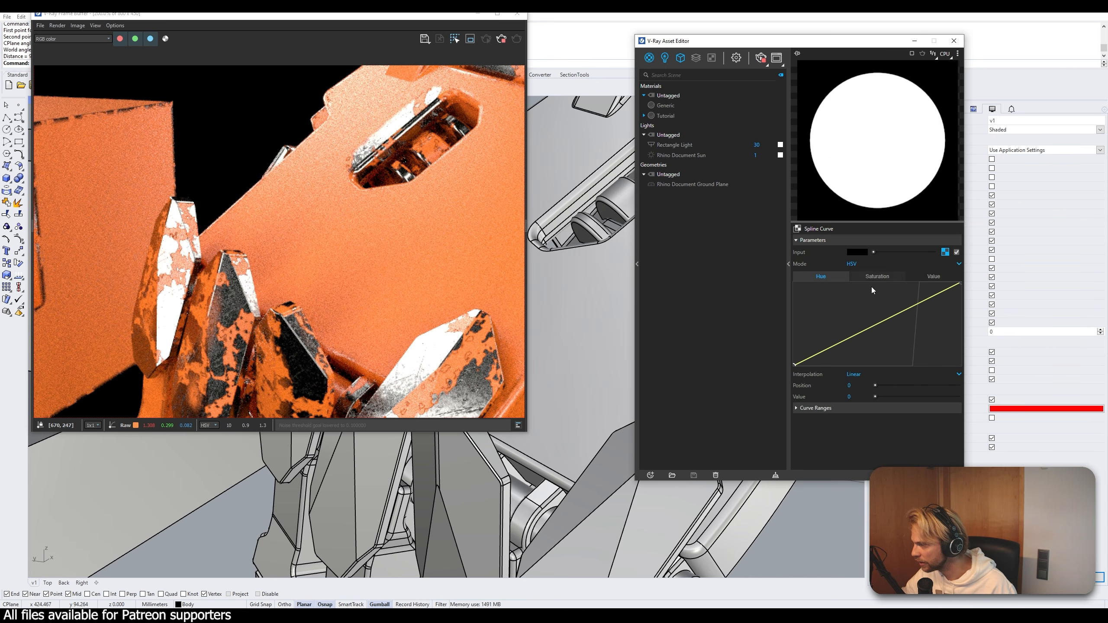
click(934, 275)
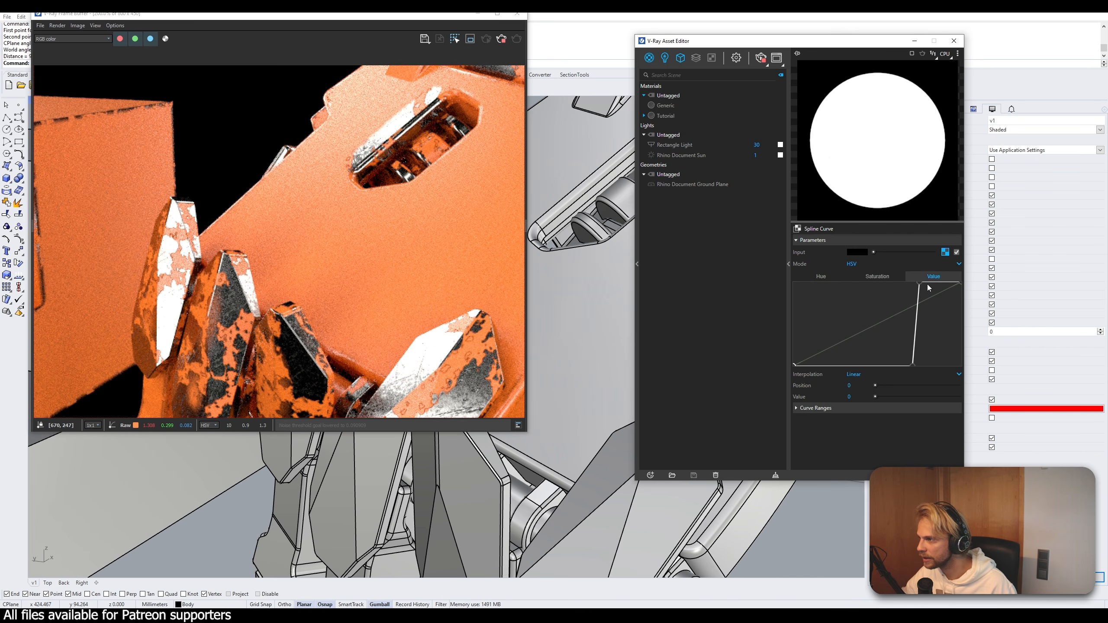
drag(919, 283, 938, 280)
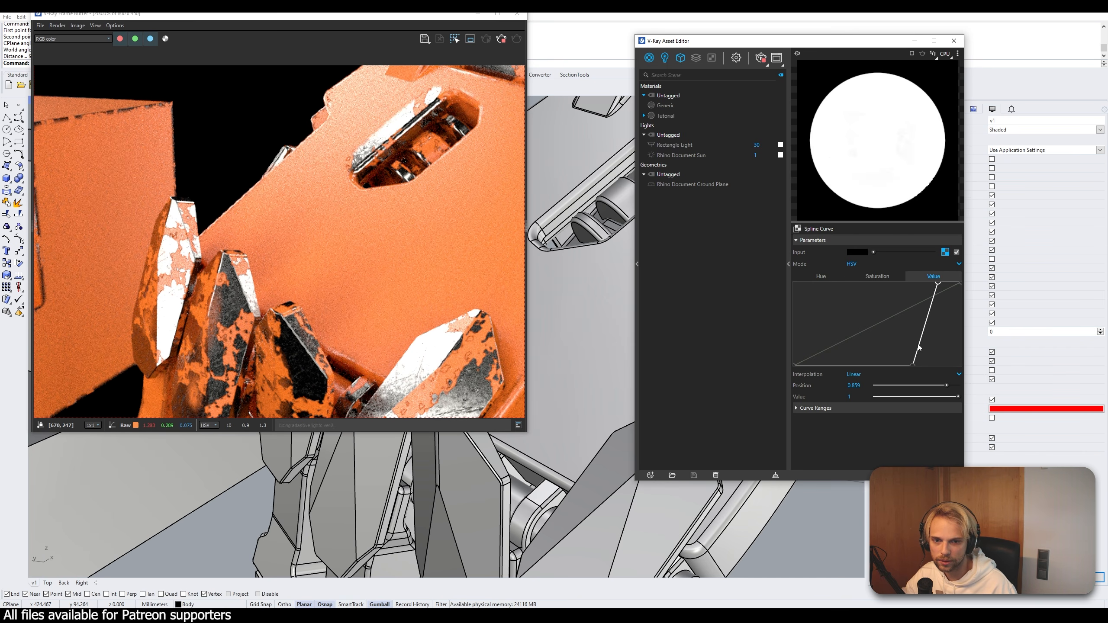
drag(913, 364, 936, 374)
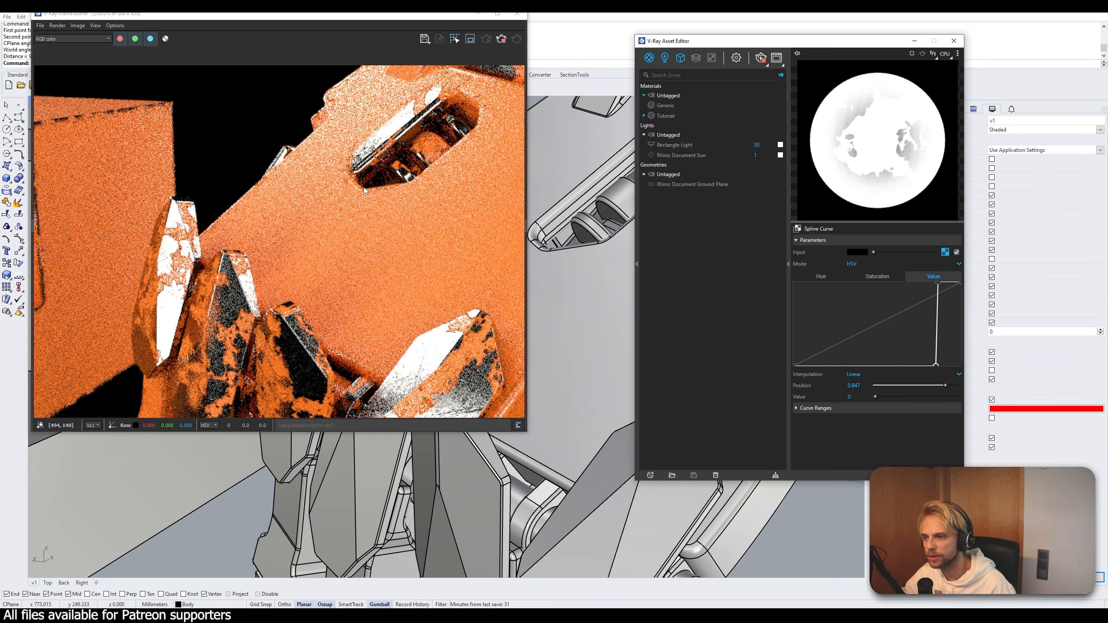
- Examine the offset bump around the palm slot, the hand's outer edge and the fingers in the render
double_click(372, 197)
scroll(222, 265, up, 1)
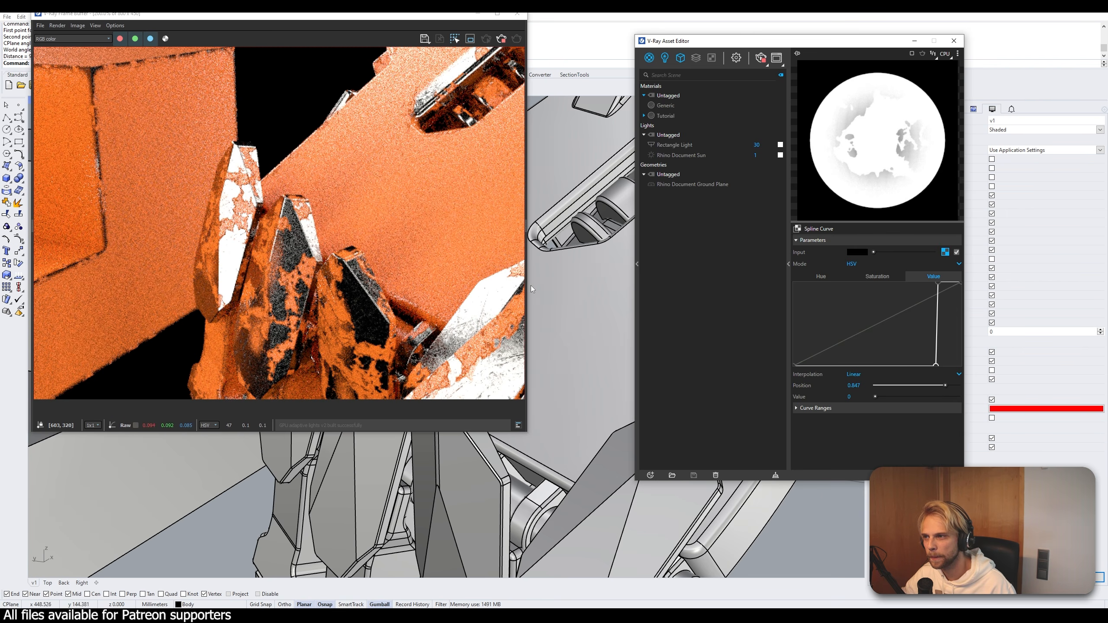
middle_drag(365, 115, 354, 170)
scroll(377, 139, up, 1)
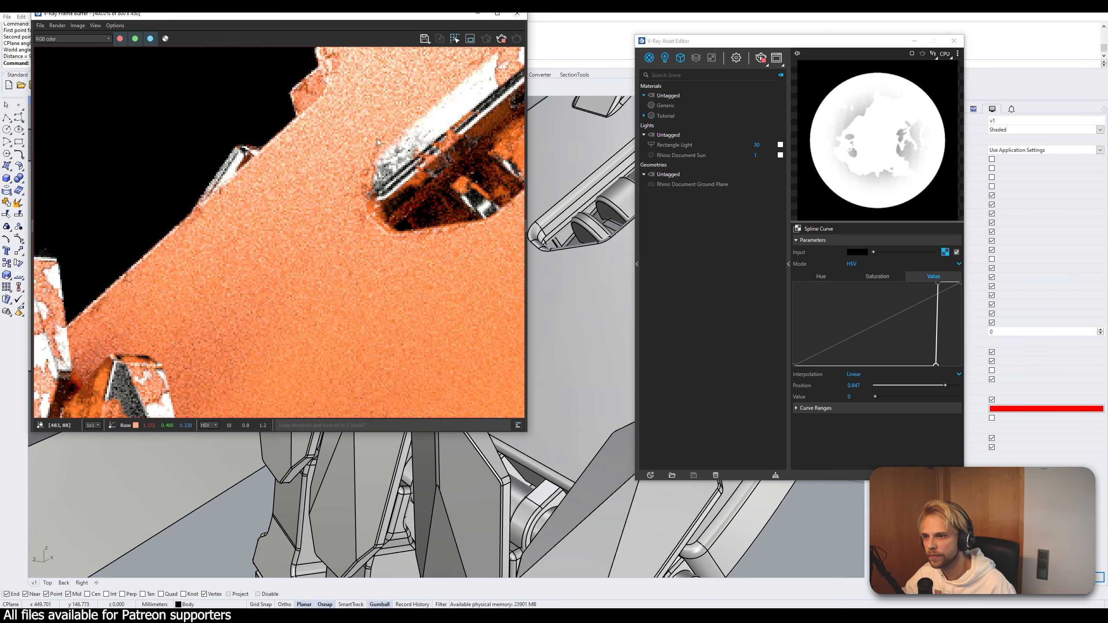
scroll(382, 173, down, 1)
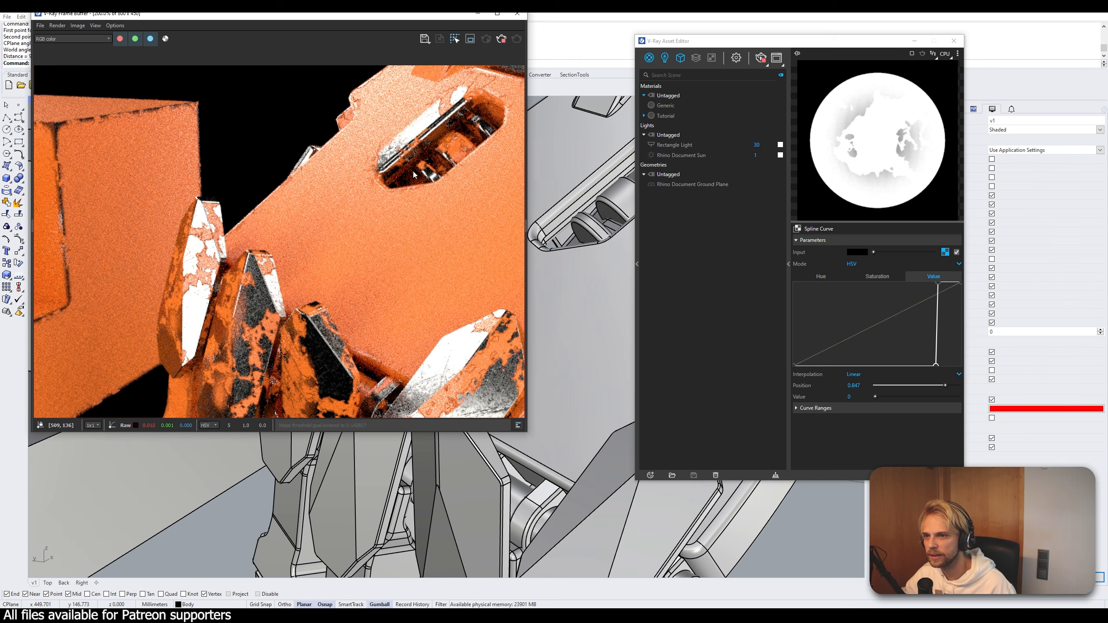
scroll(477, 86, up, 2)
middle_drag(477, 85, 364, 211)
scroll(407, 152, down, 1)
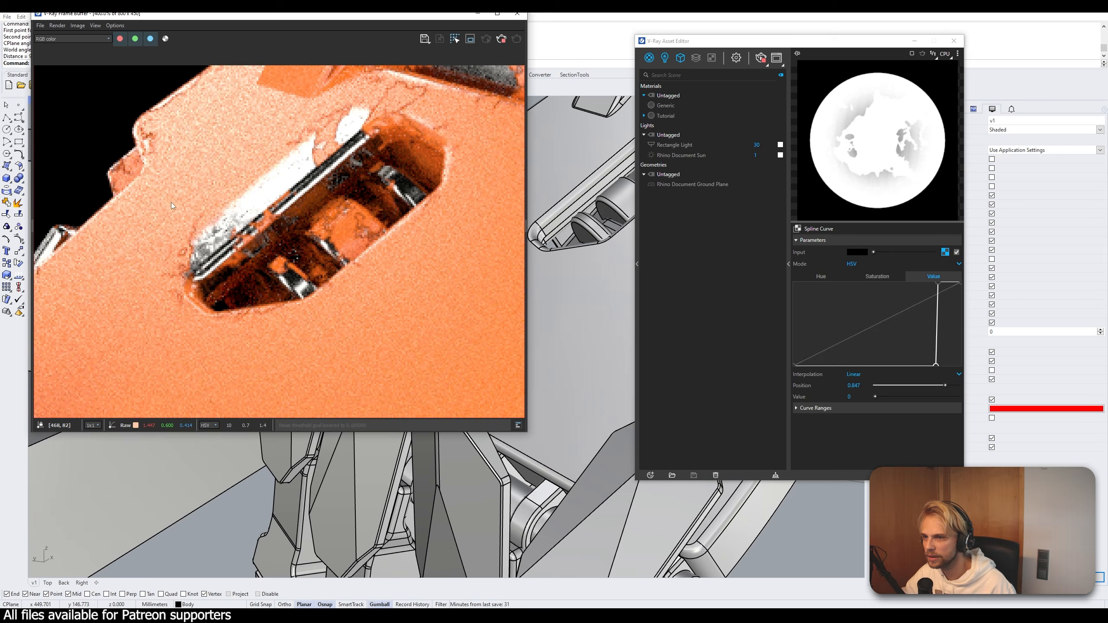
scroll(187, 175, down, 1)
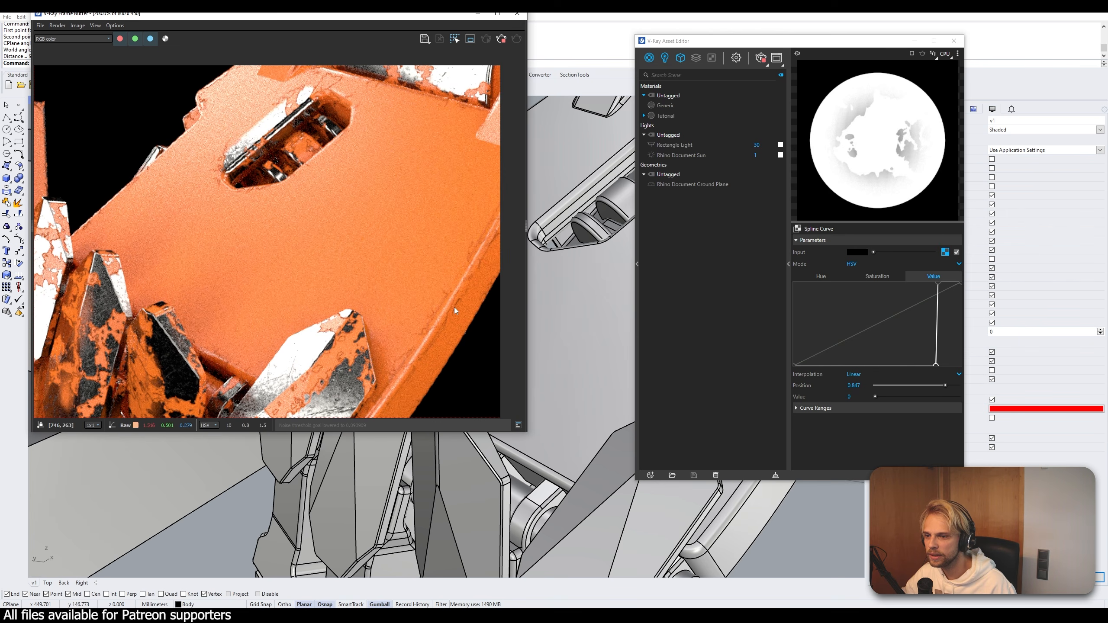
scroll(444, 337, up, 1)
middle_drag(444, 337, 386, 217)
scroll(404, 246, down, 1)
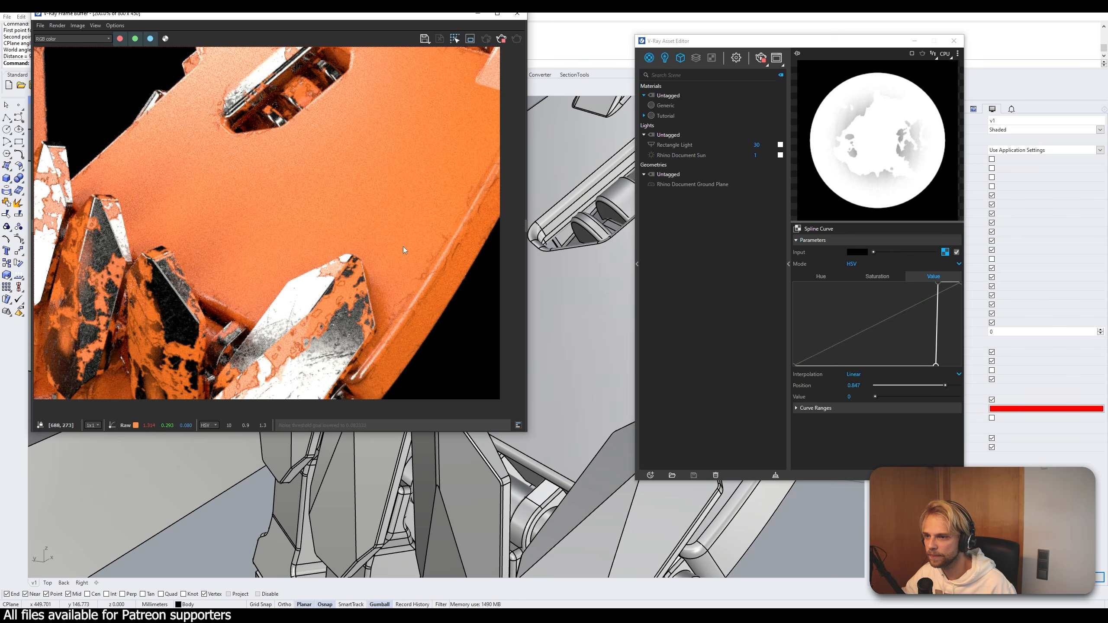
scroll(355, 223, down, 1)
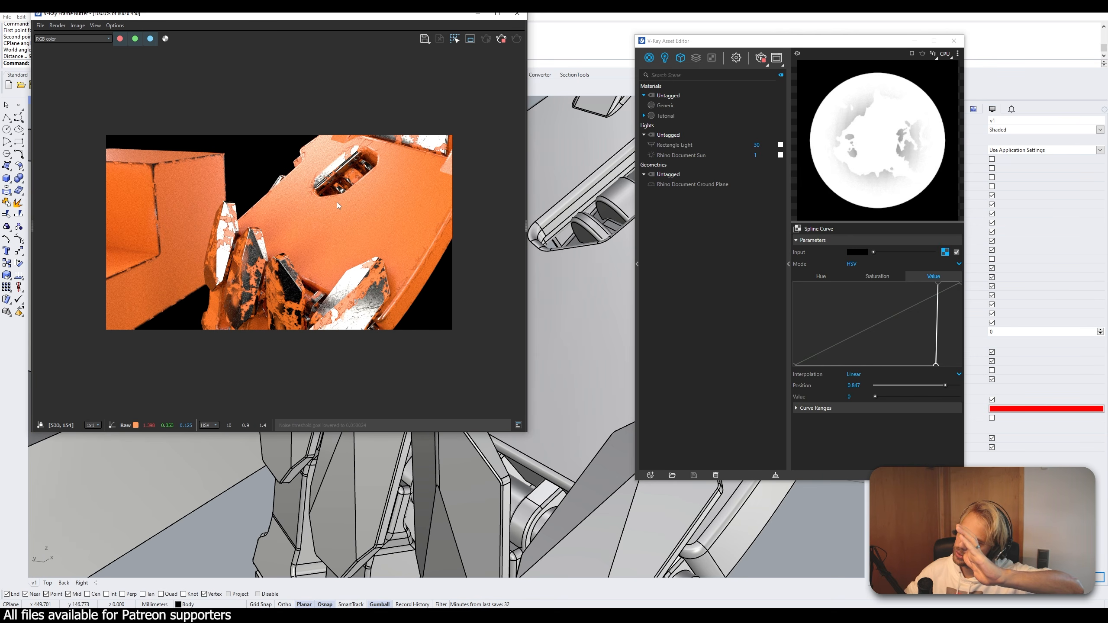
scroll(337, 200, up, 1)
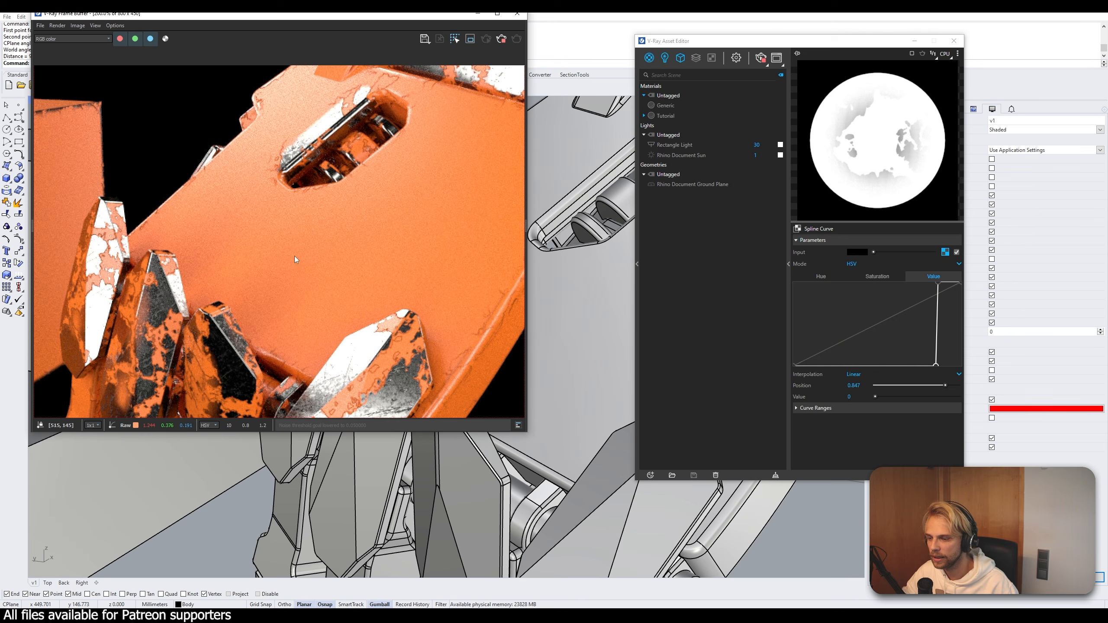
- Switch to the Photoshop diagram and write "Bright" with a small arrow beside the arrow leading into Bump
click(182, 615)
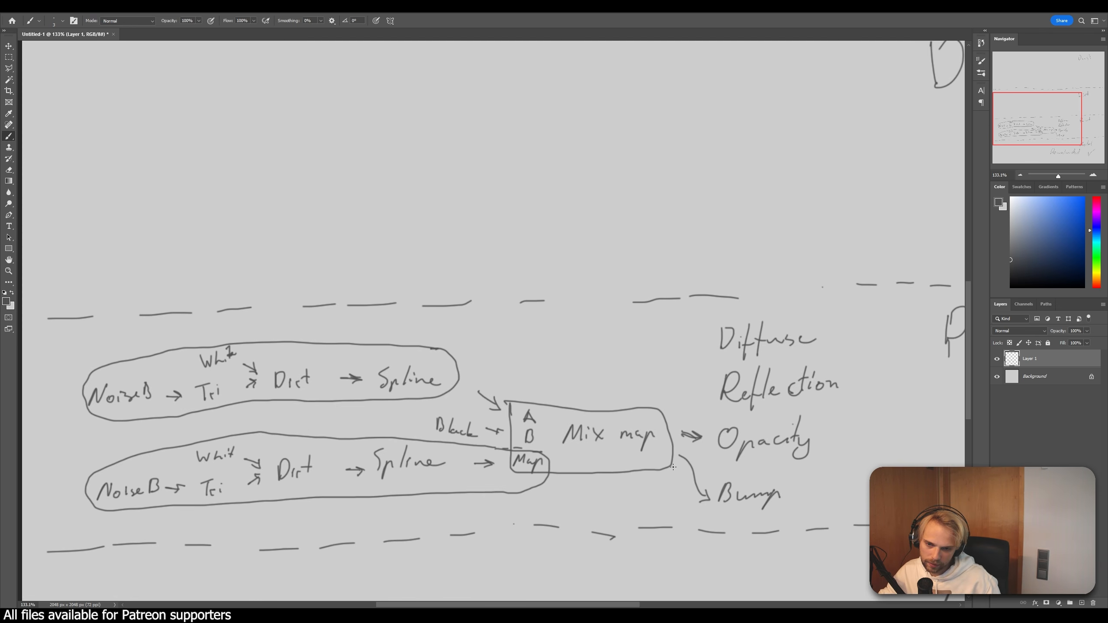
mouse_move(657, 491)
mouse_down()
mouse_move(676, 497)
mouse_move(670, 508)
mouse_move(689, 495)
mouse_move(691, 476)
mouse_up()
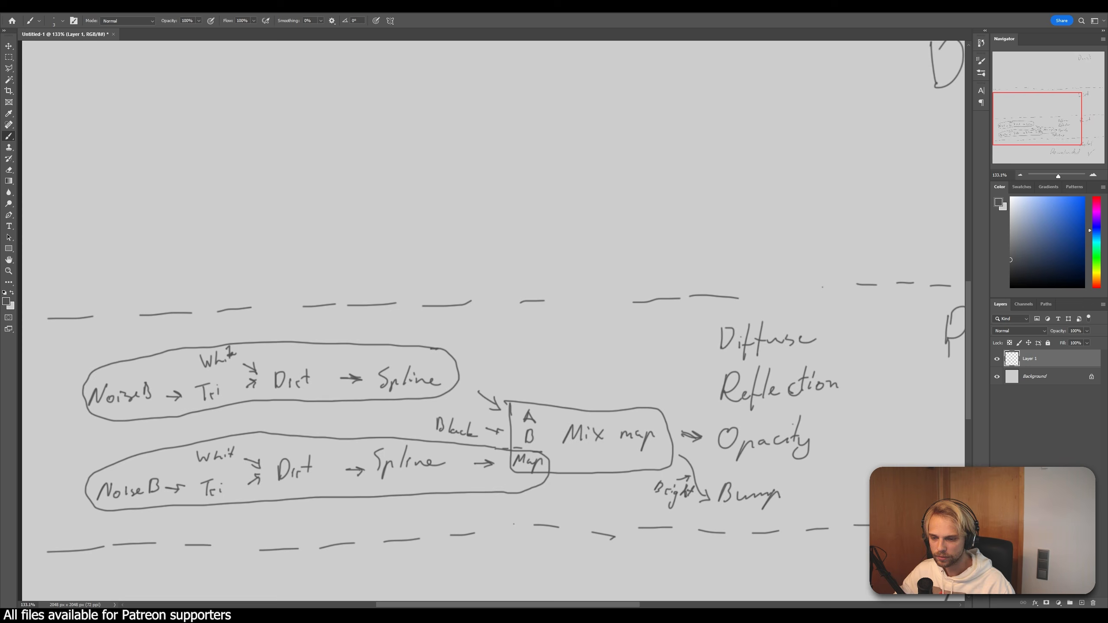
- Switch back to Rhino and examine the paint around the palm slot and the fingers in the V-Ray render
mouse_move(542, 616)
click(488, 578)
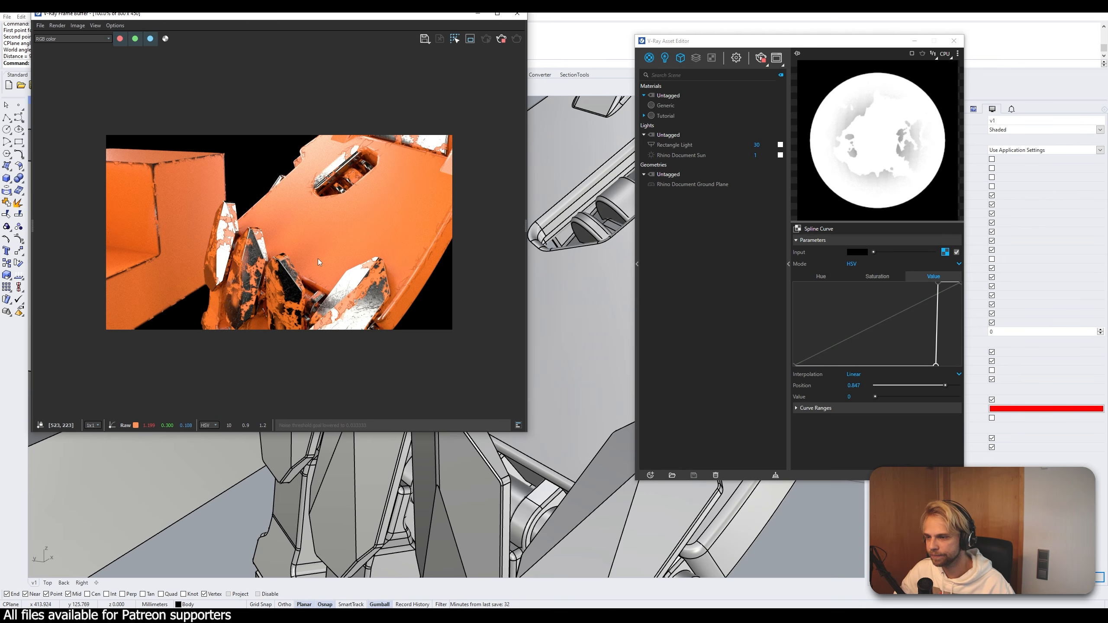
scroll(318, 258, up, 1)
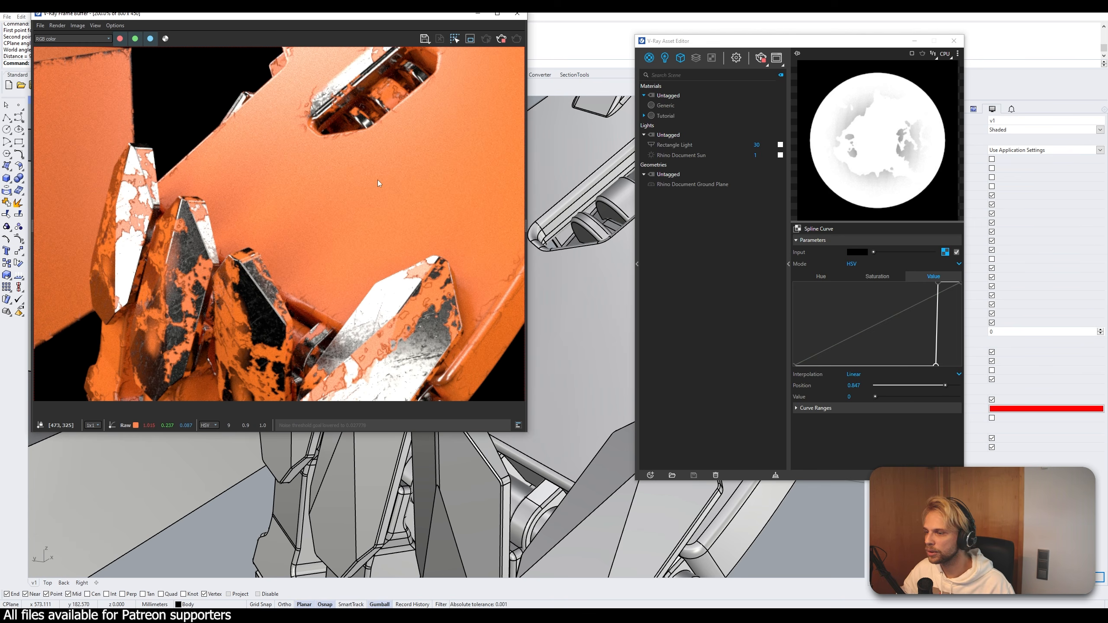
scroll(354, 174, down, 1)
scroll(476, 163, up, 1)
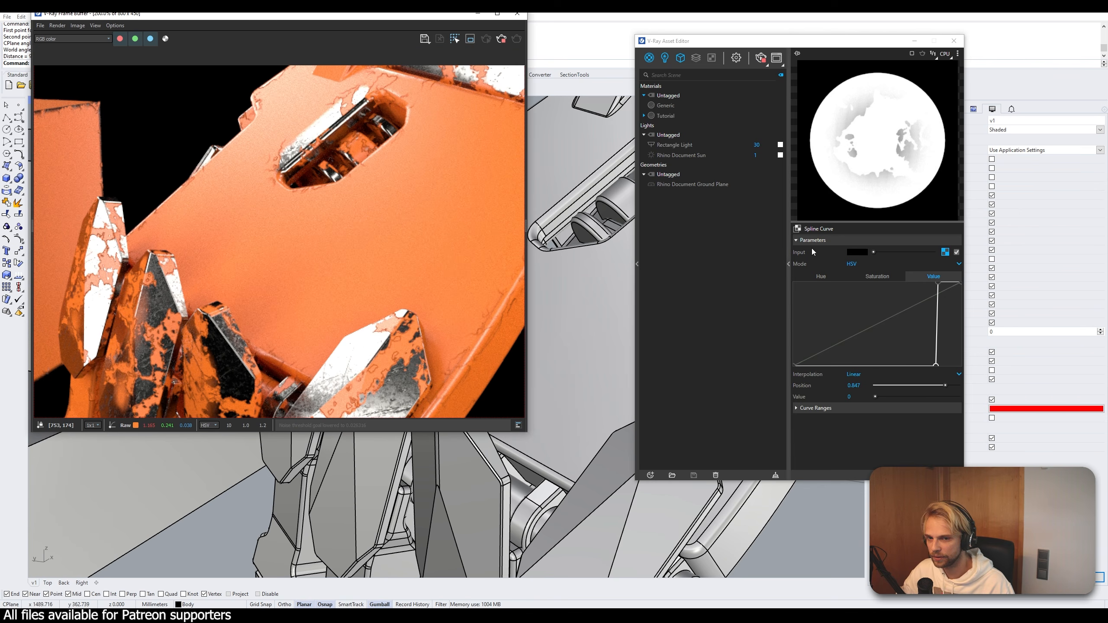
- Assign a Mix (Map) texture to the Paint layer's Diffuse color and a Tri-Planar texture to its Mix Map
click(955, 475)
click(954, 475)
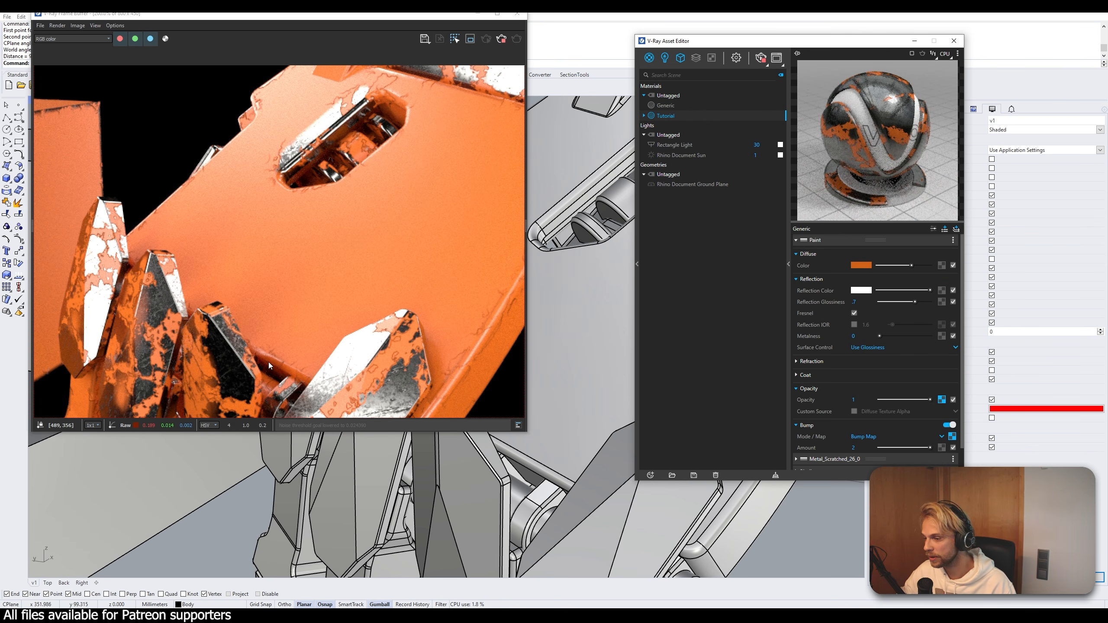
click(31, 615)
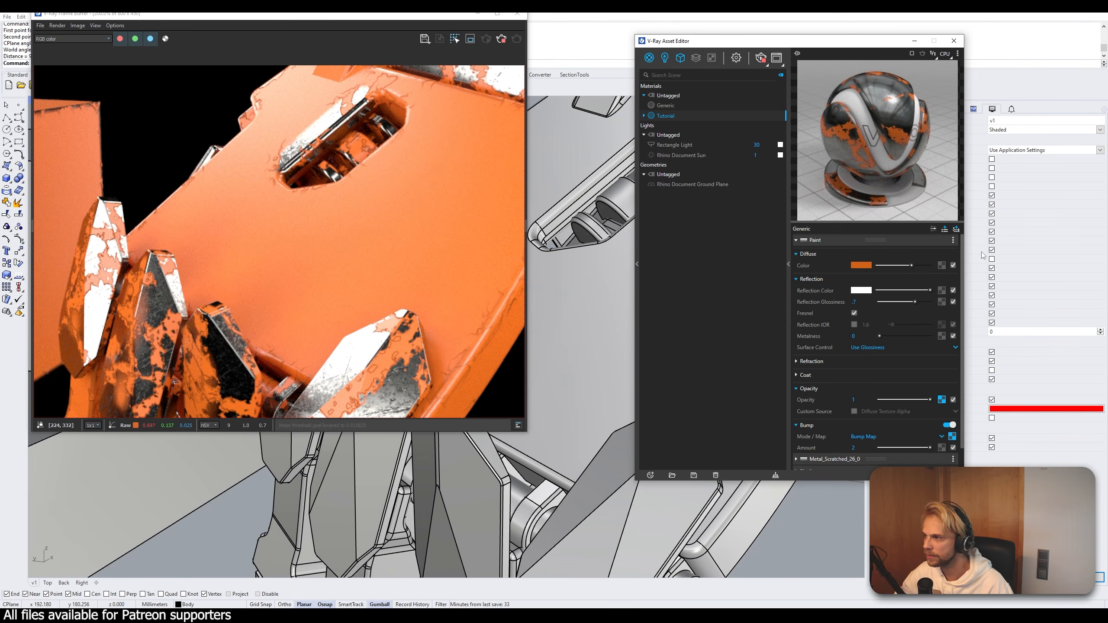
click(942, 266)
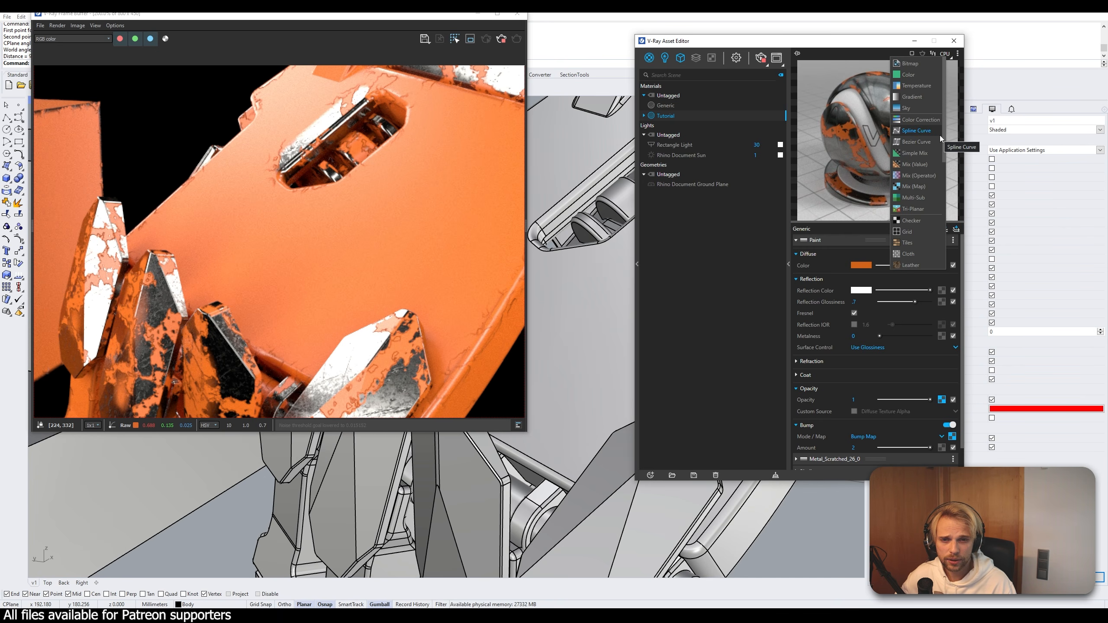
click(914, 186)
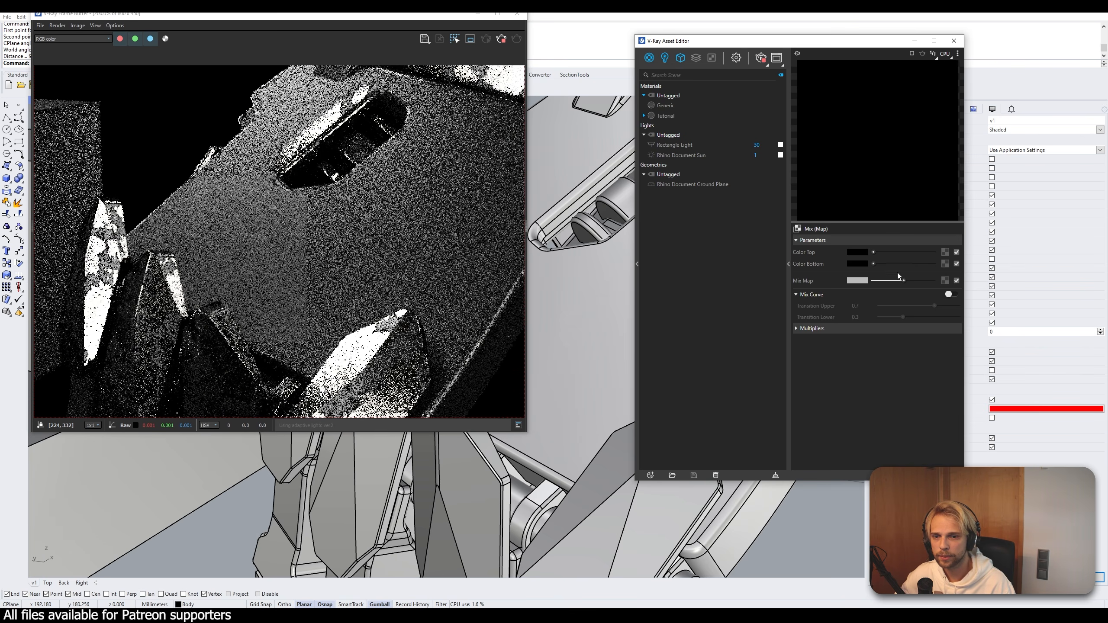
click(944, 281)
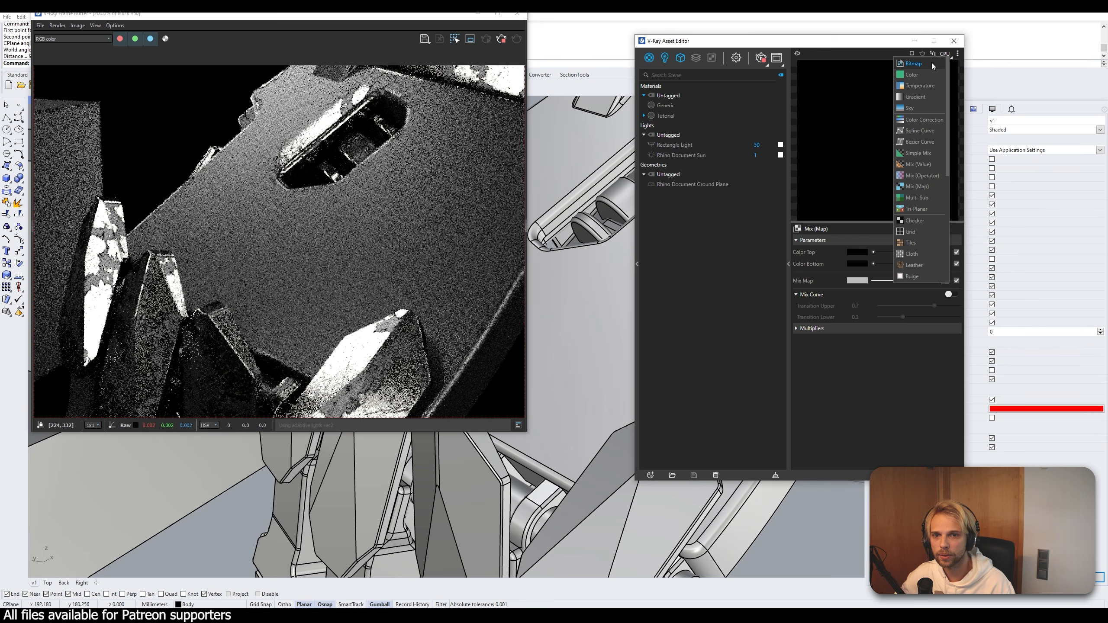
click(914, 209)
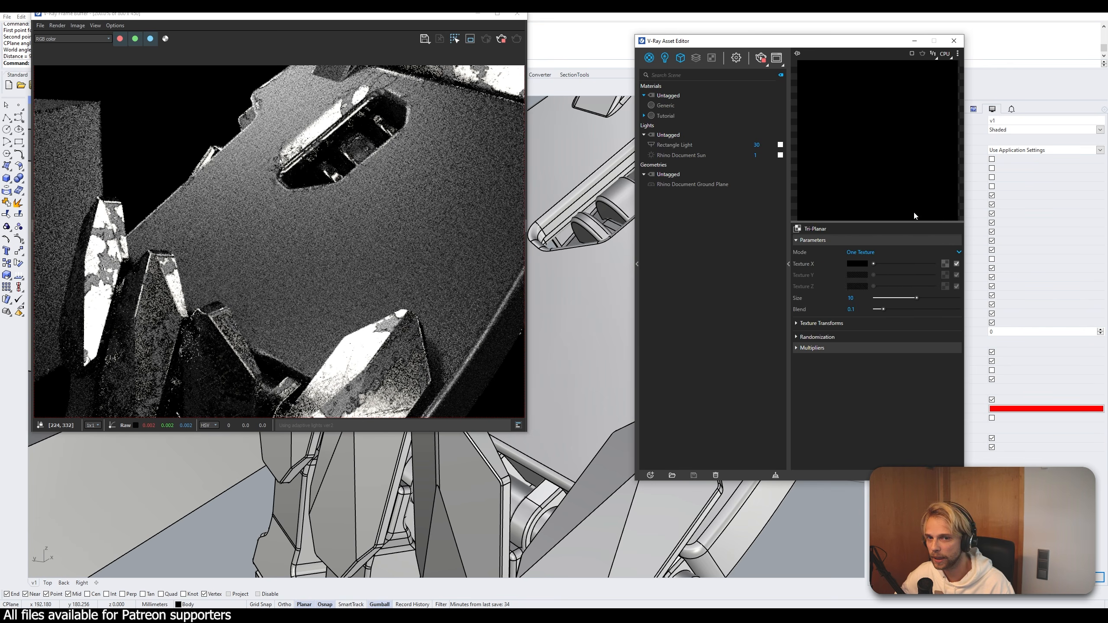
- Load mess.jpg from the Textures folder as a bitmap for the Tri-Planar's Texture X
click(946, 263)
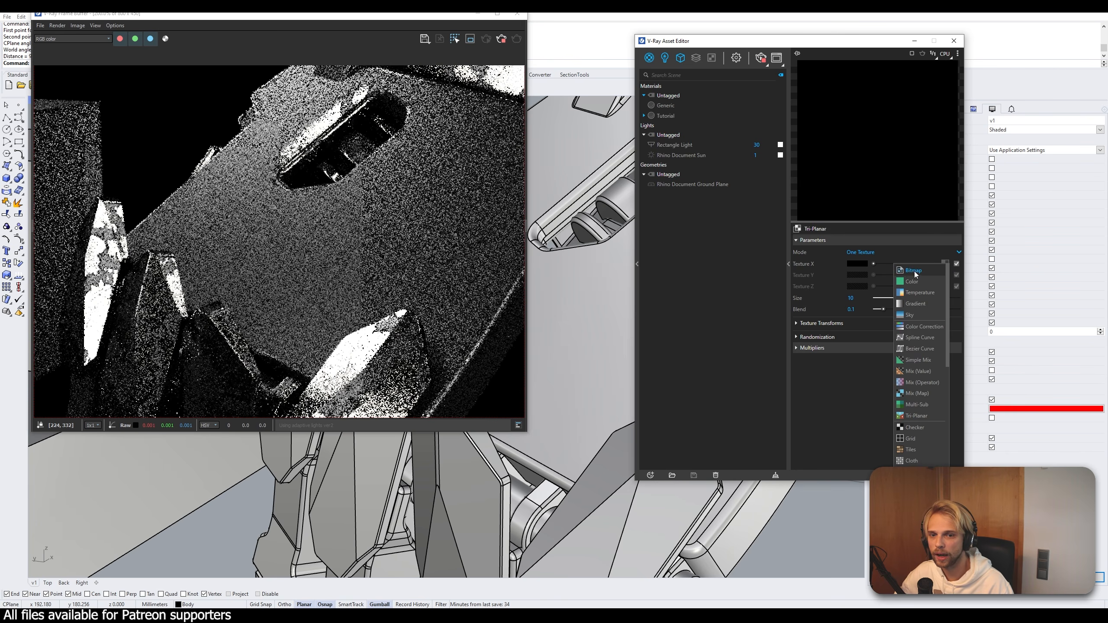
click(913, 270)
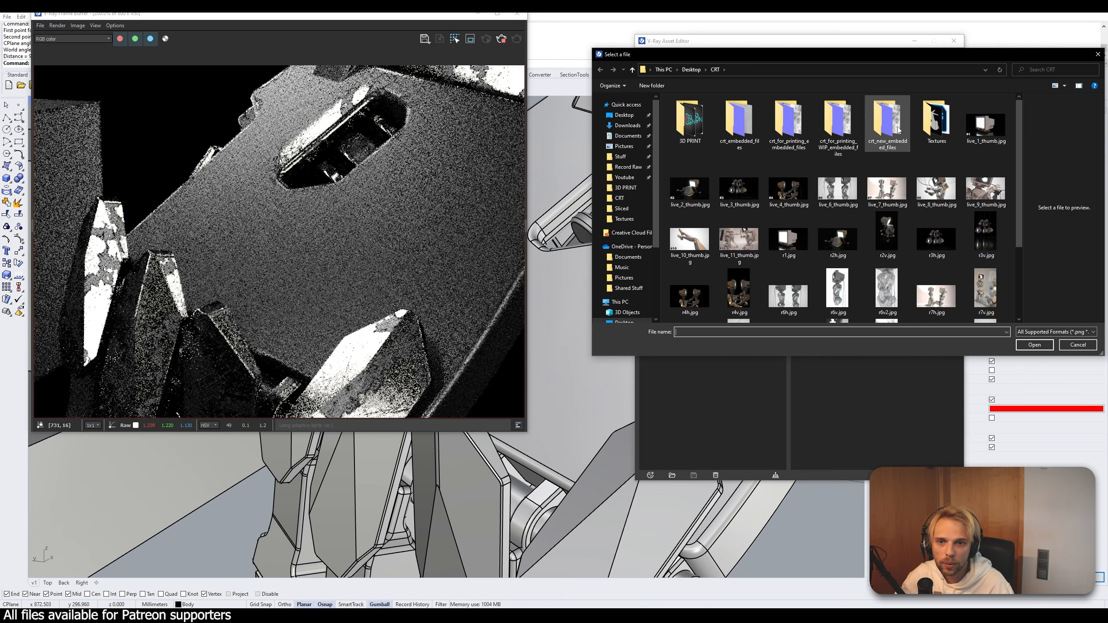
double_click(937, 122)
click(732, 123)
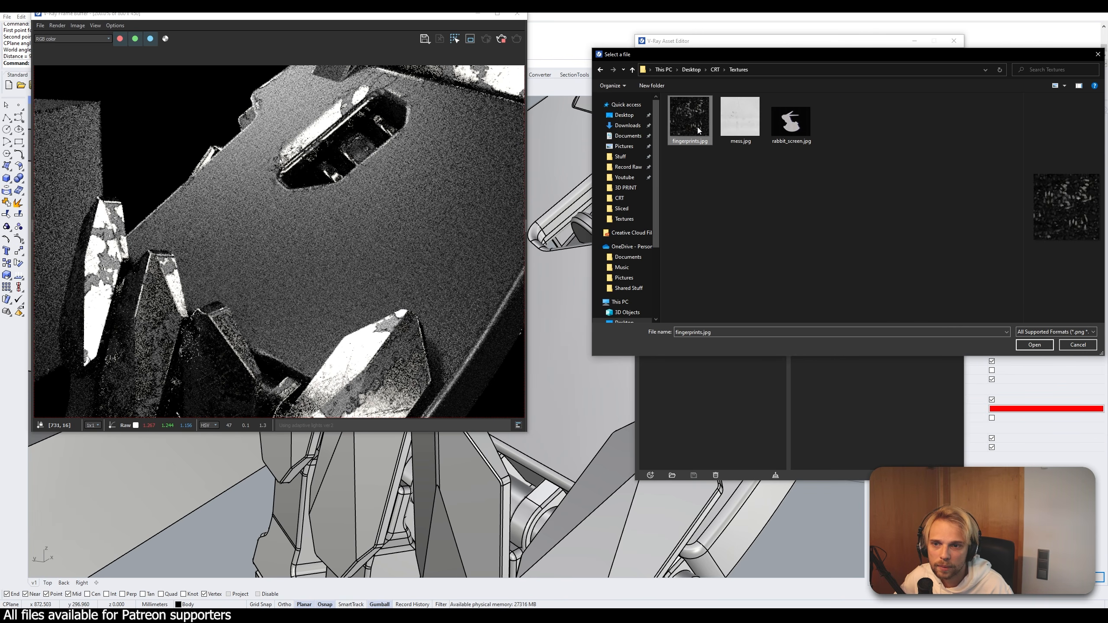
click(1039, 347)
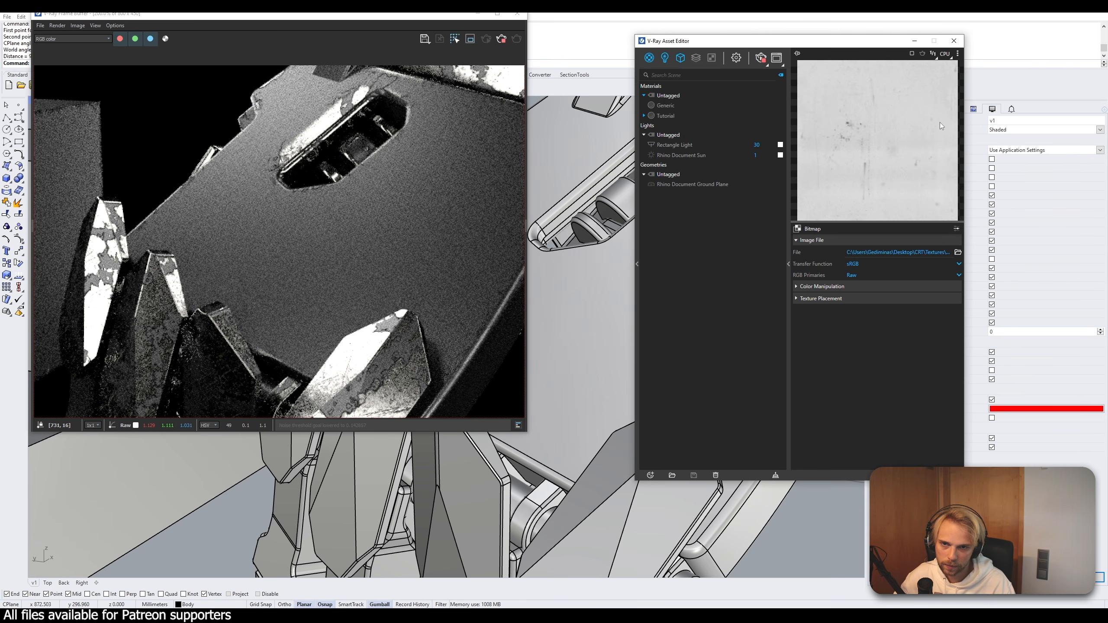
click(951, 475)
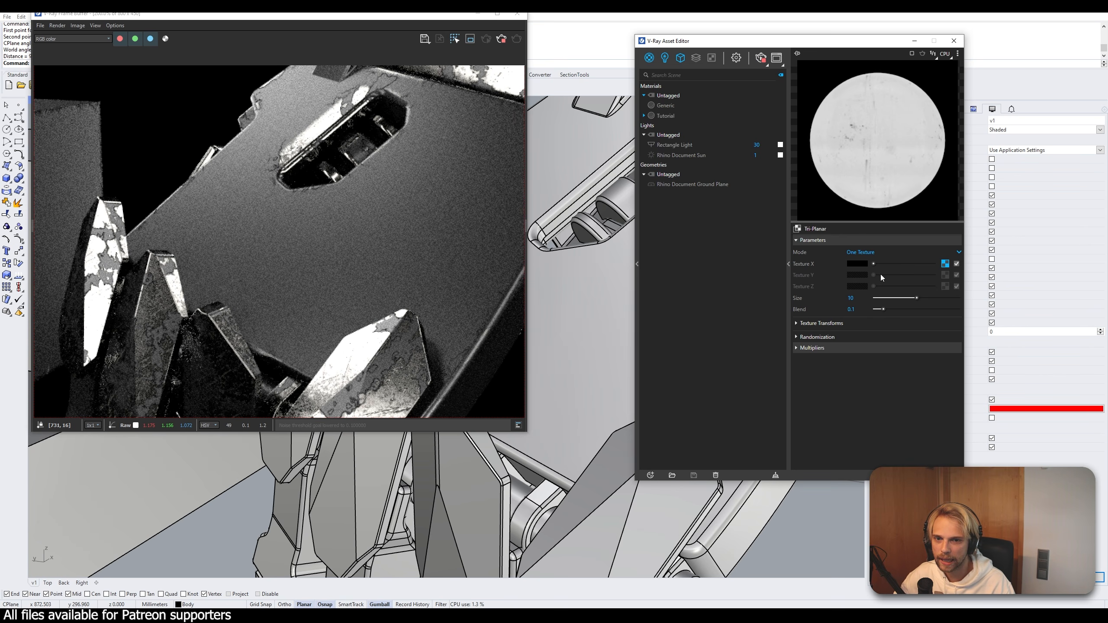
- Set the Size of the Tri-Planar texture in the diffuse Mix Map to 100
click(950, 474)
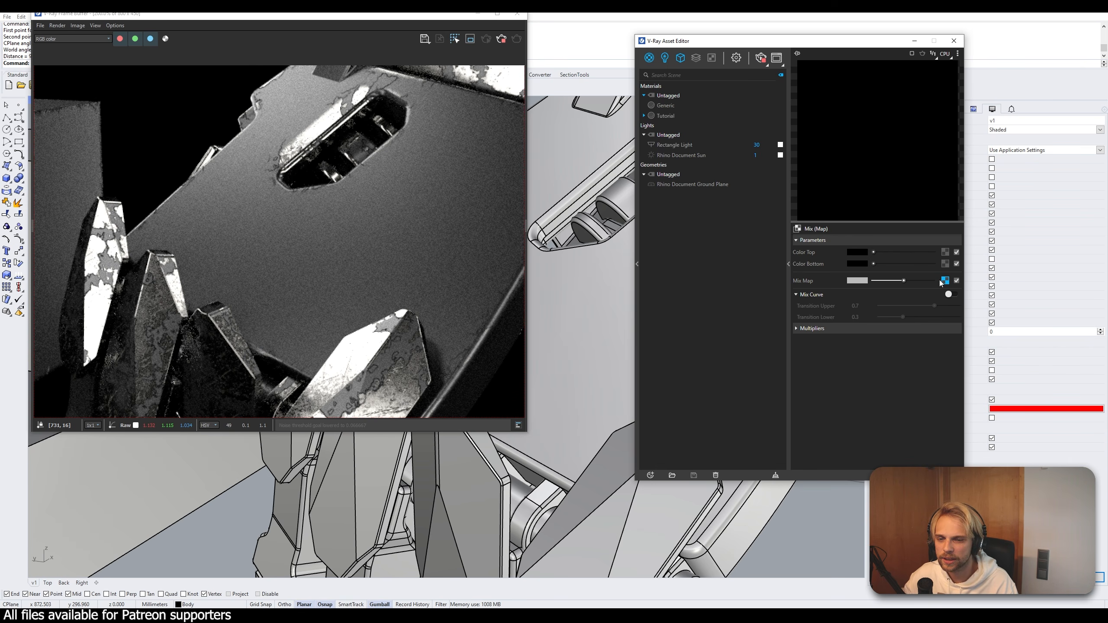
click(944, 281)
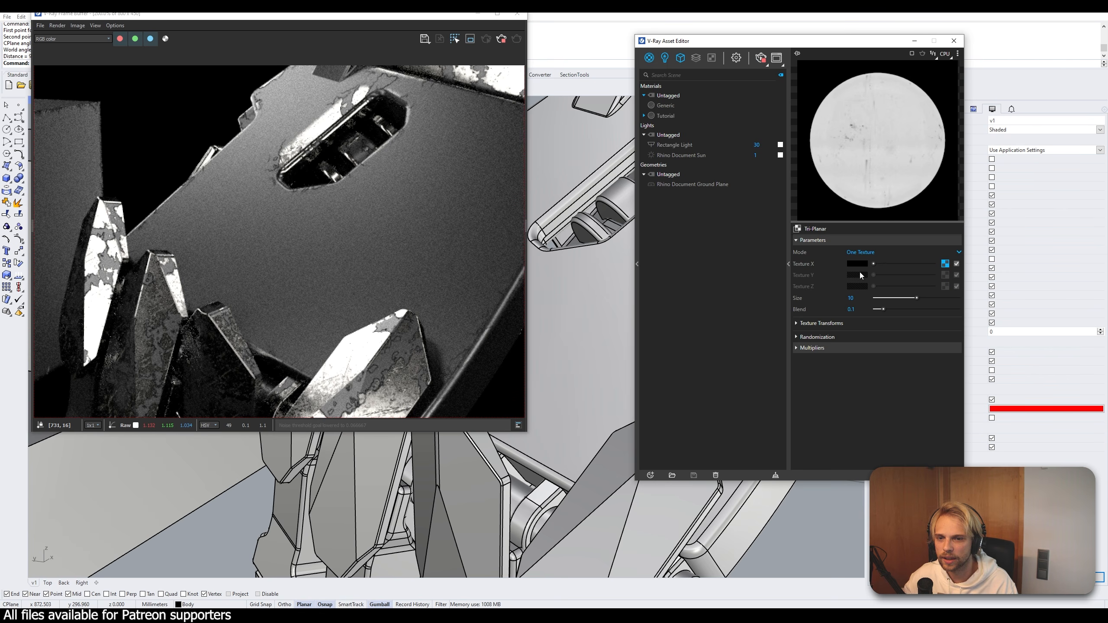
double_click(857, 298)
text(100)
click(862, 306)
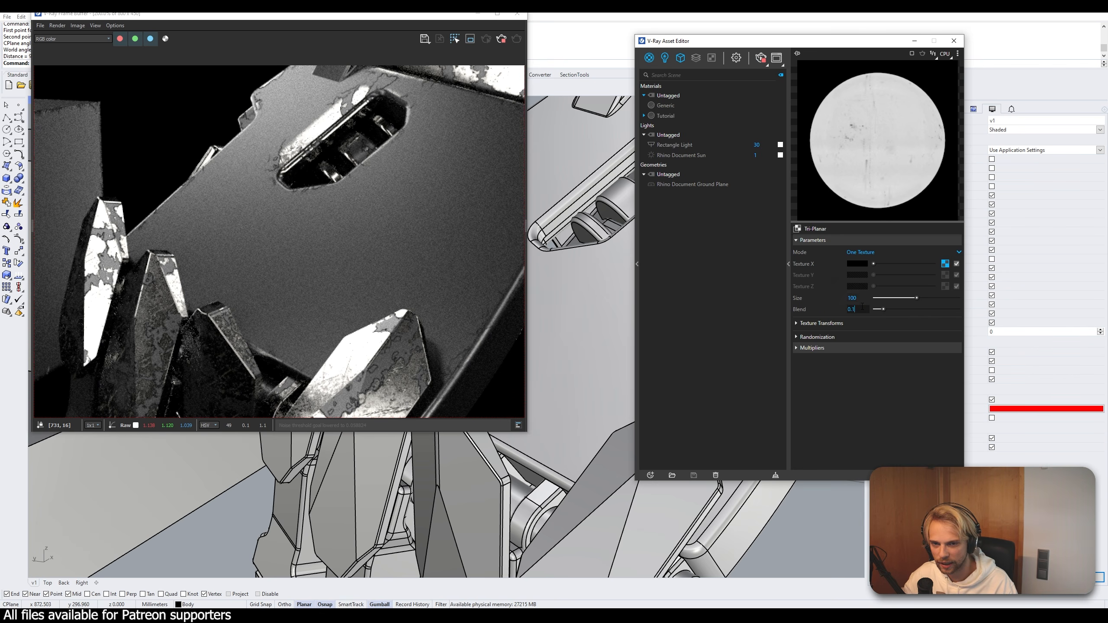
click(861, 299)
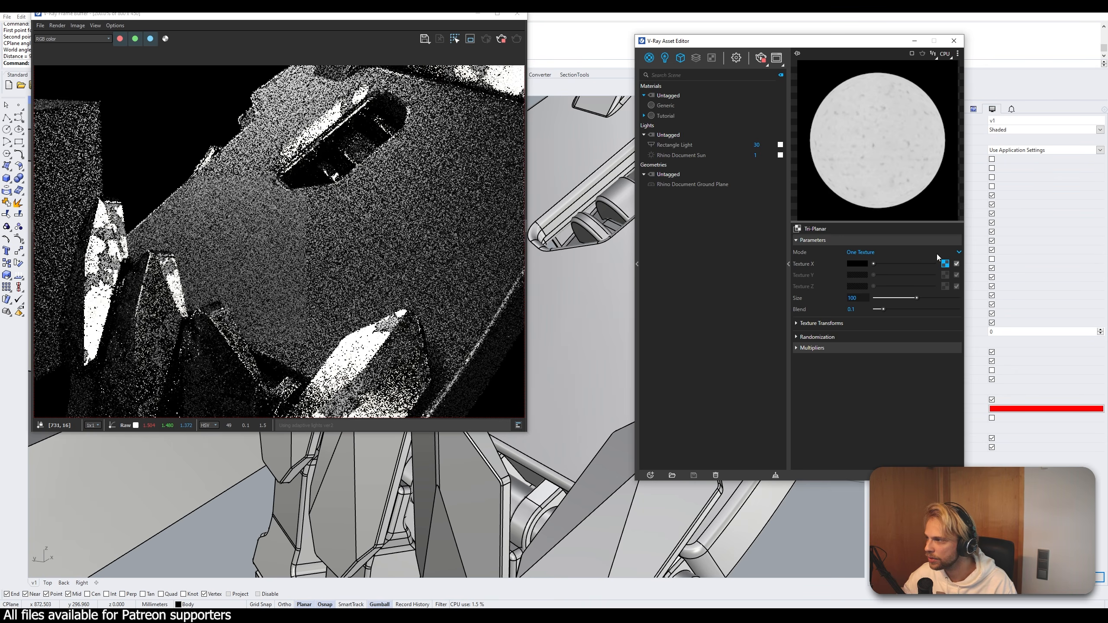
- Copy the paint's orange diffuse color into both Color Top and Color Bottom of the diffuse Mix (Map) texture
click(945, 264)
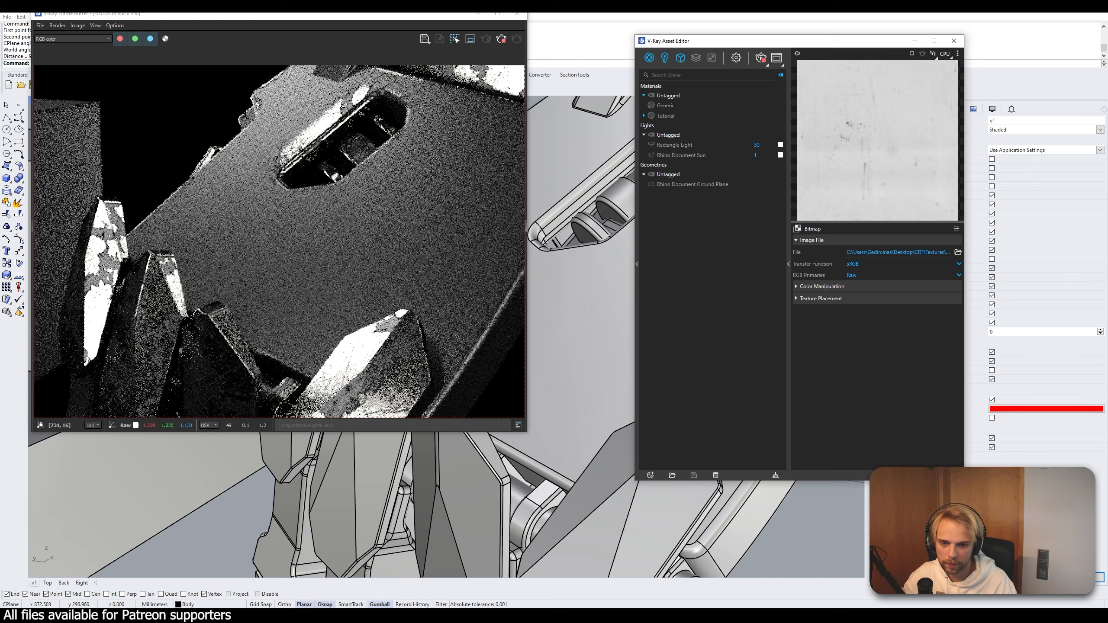
click(878, 475)
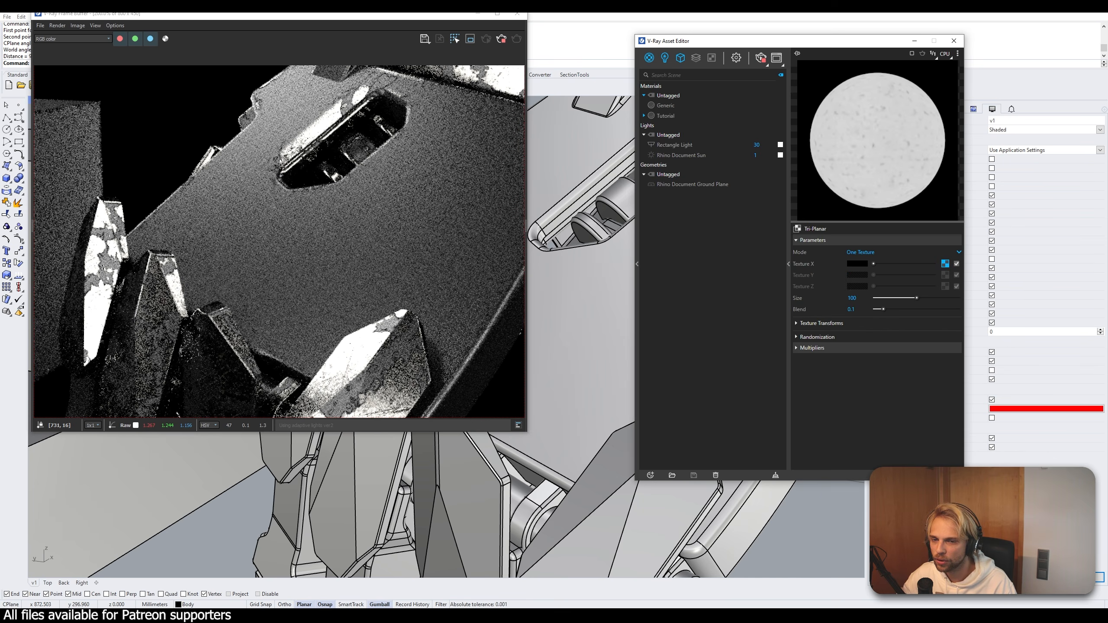
click(877, 475)
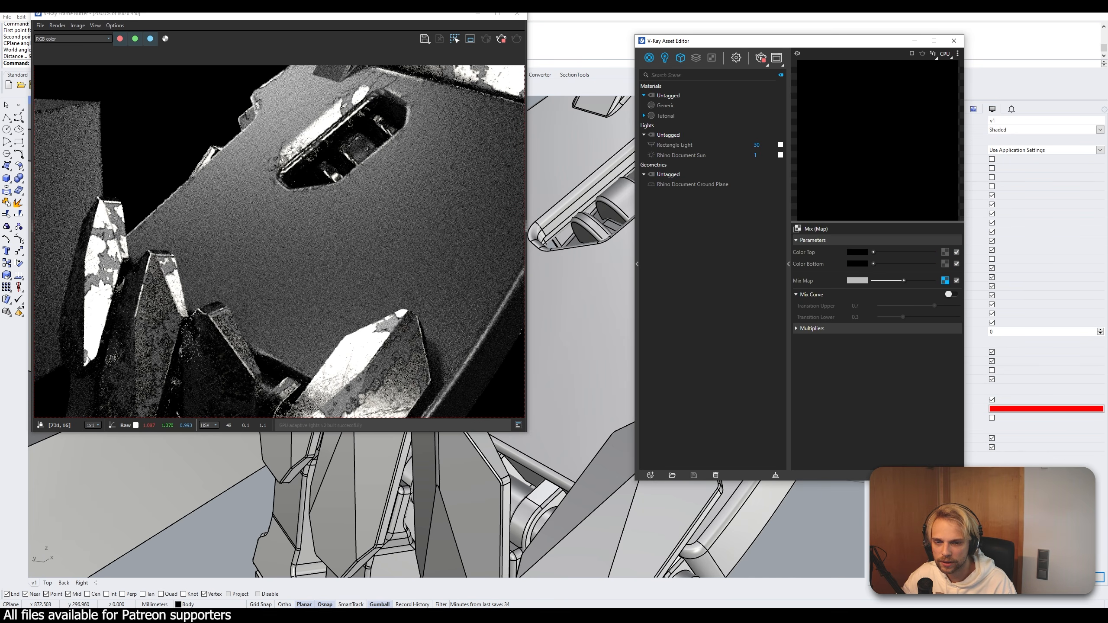
click(954, 475)
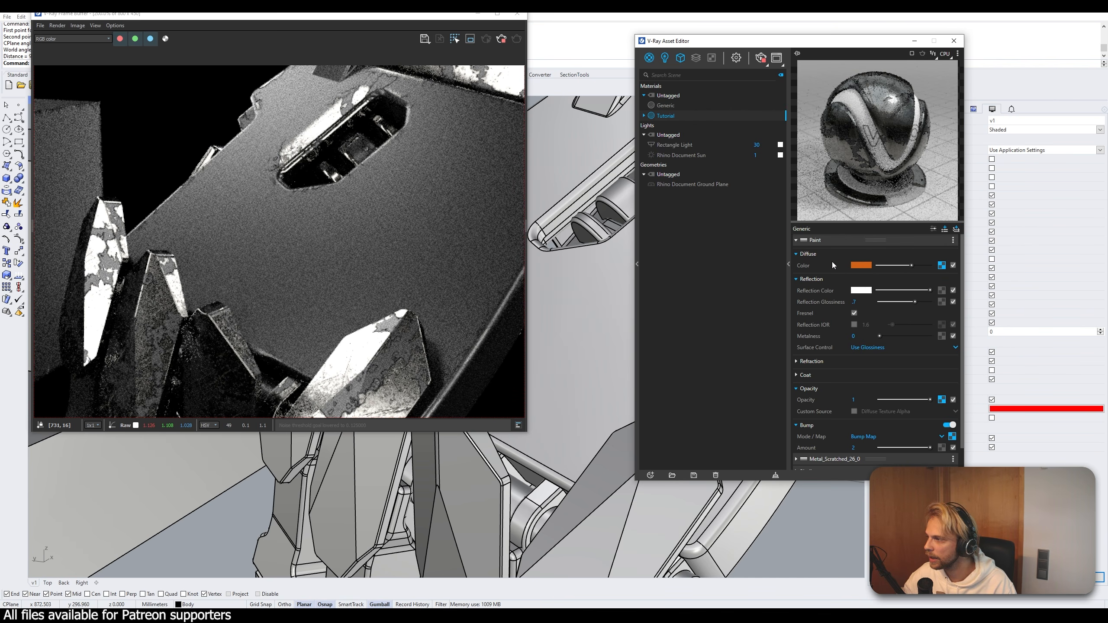
click(941, 265)
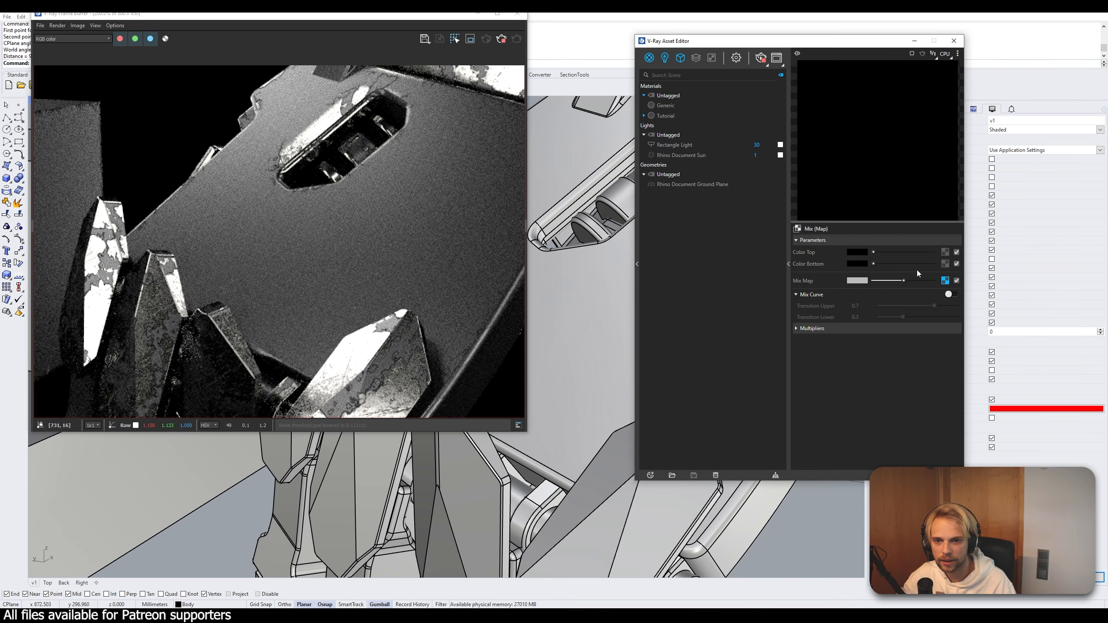
right_click(854, 255)
click(860, 283)
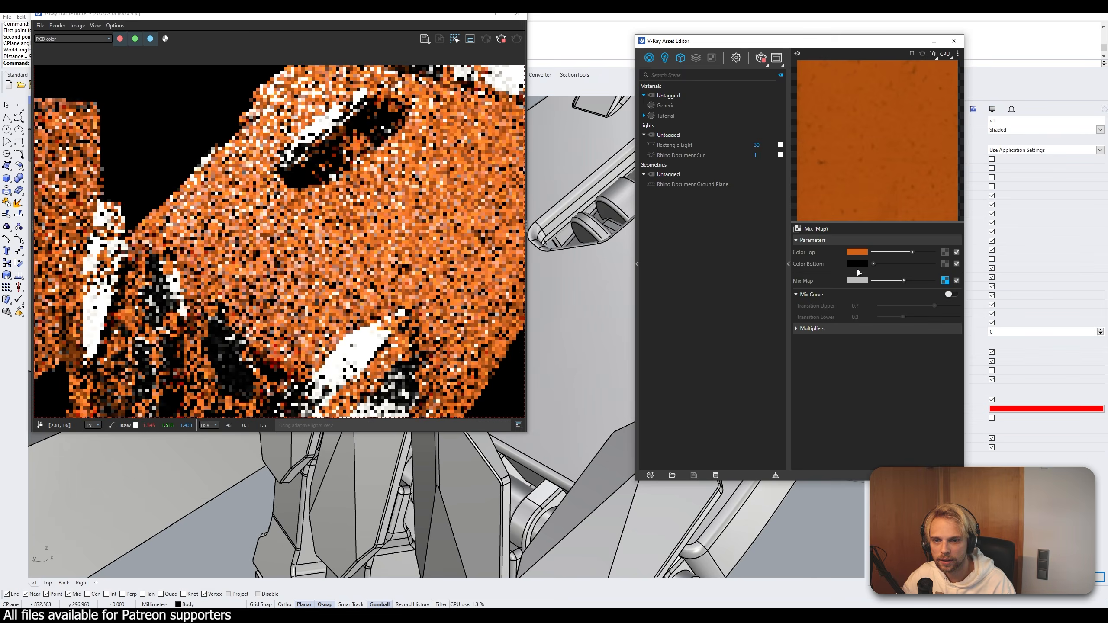
right_click(855, 262)
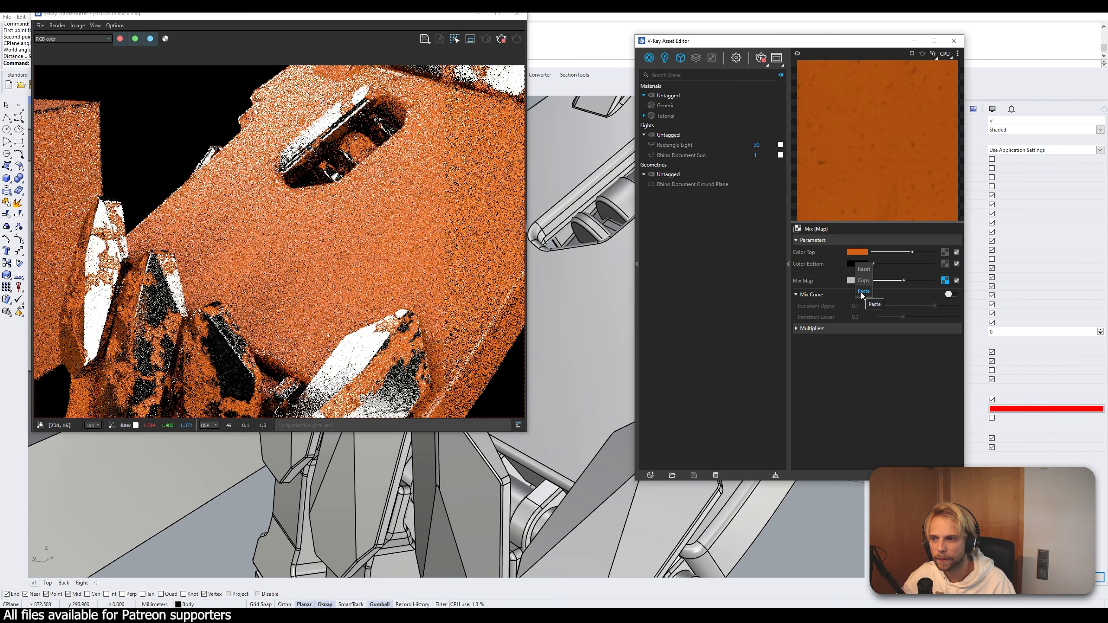
click(862, 291)
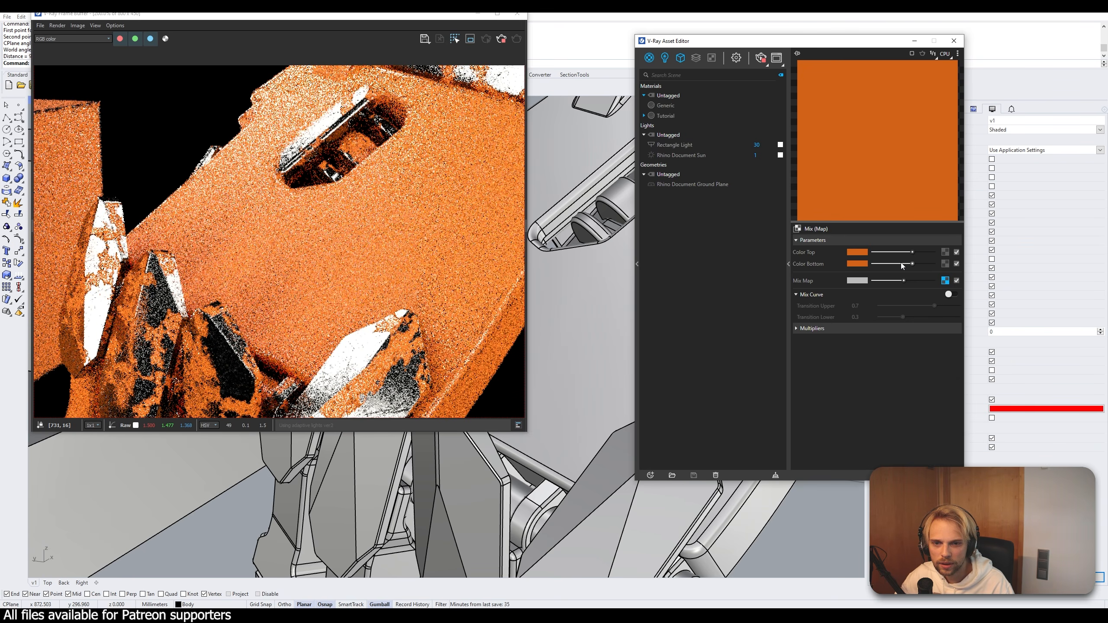
- Darken and desaturate the diffuse mix's Color Bottom to a dull brown with RGB 0.409, 0.267, 0.171
drag(912, 266, 902, 265)
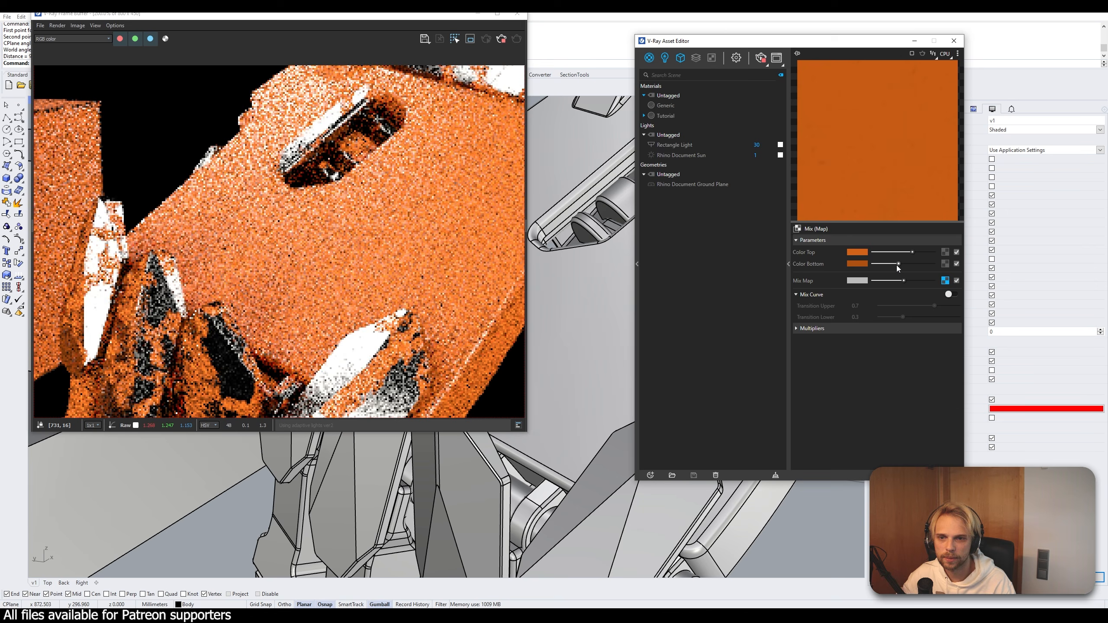
drag(896, 265, 891, 264)
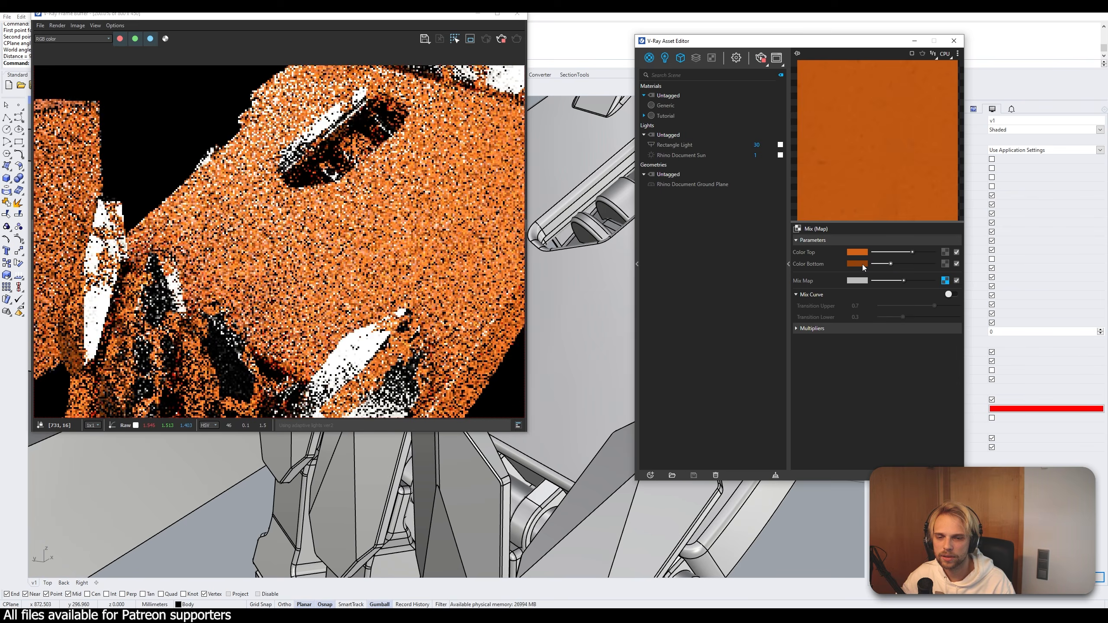
click(861, 264)
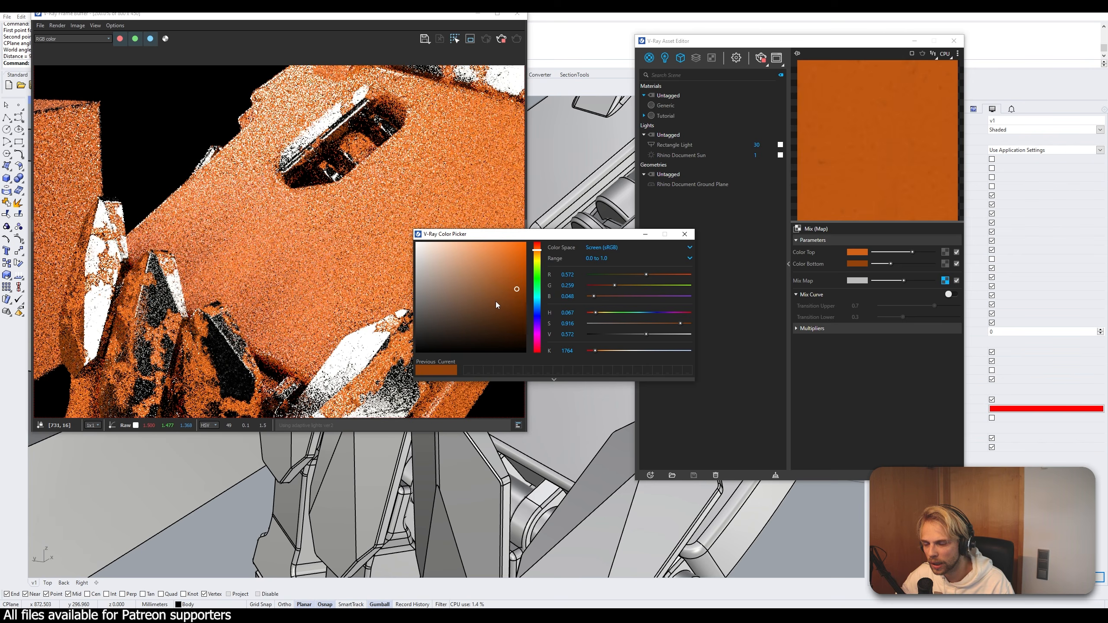
click(495, 302)
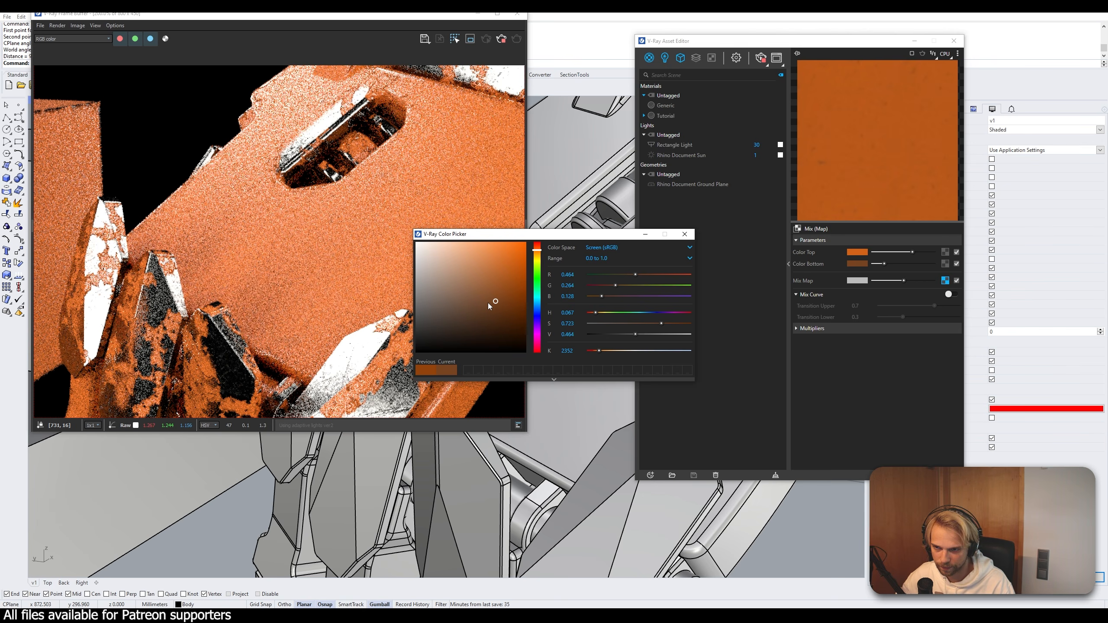
click(493, 303)
click(479, 309)
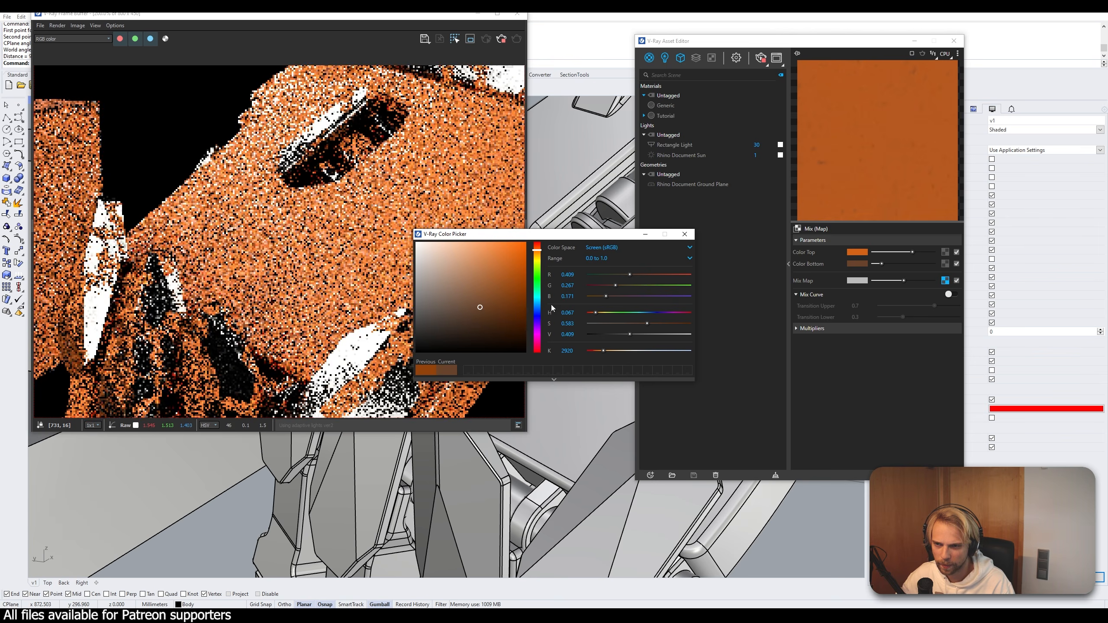
click(684, 234)
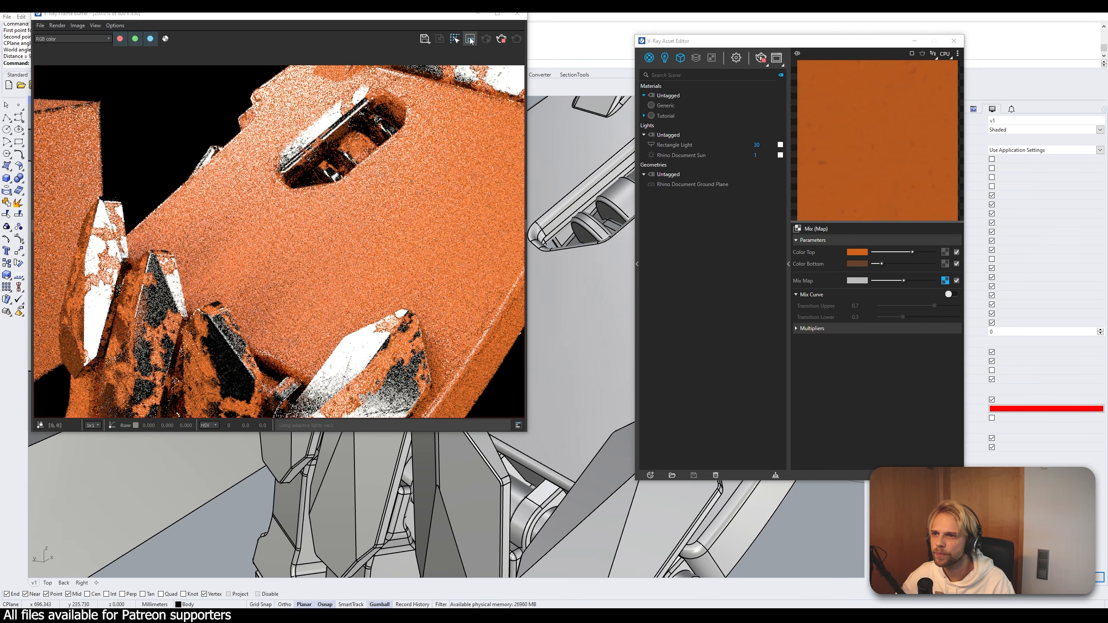
- Turn on mouse-guided rendering and examine the diffuse color variation on the palm beside the slot
click(455, 38)
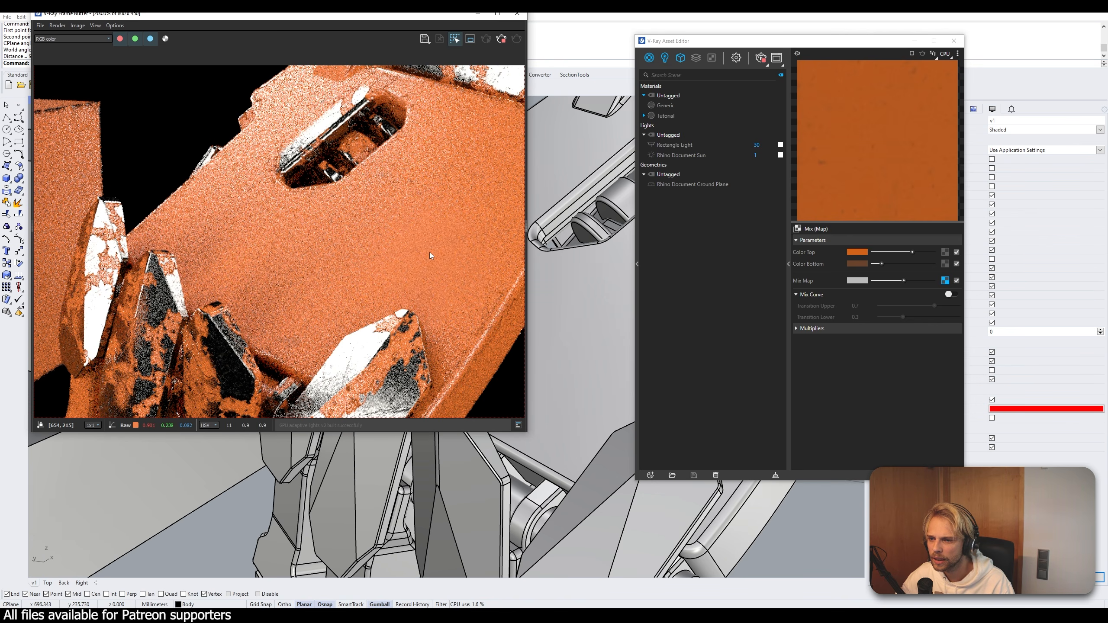
scroll(438, 196, up, 1)
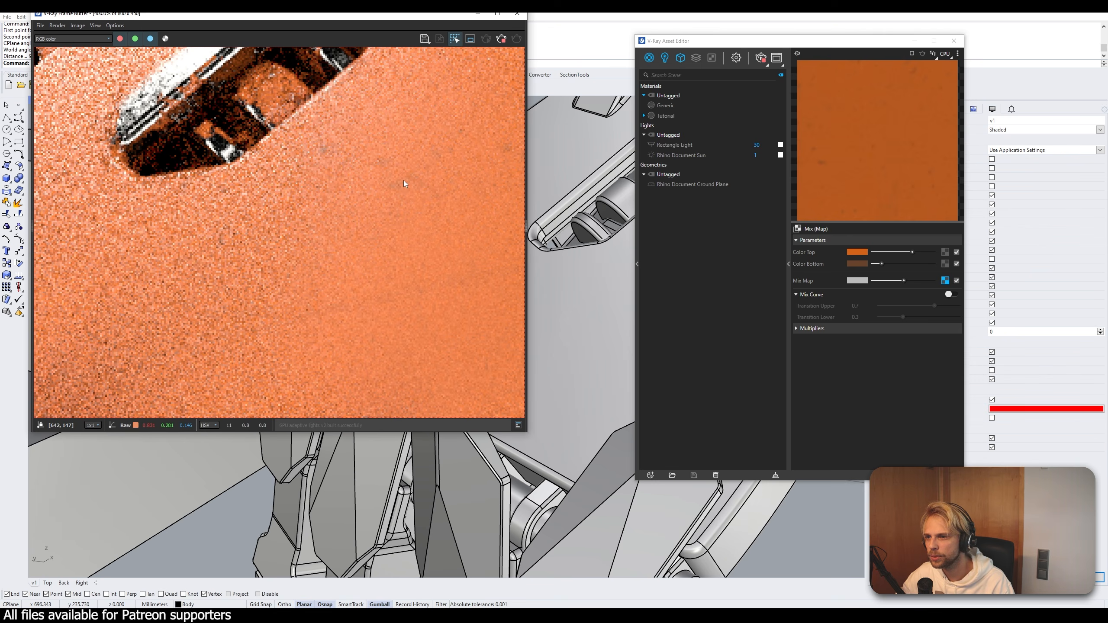
scroll(380, 175, down, 1)
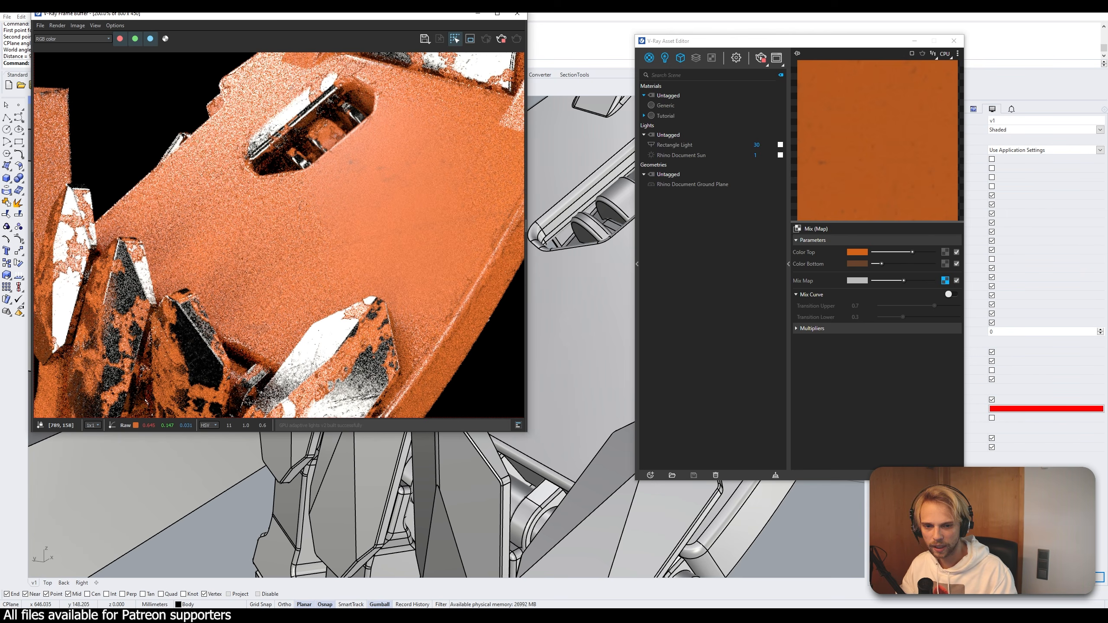
- Copy the Reflection Roughness bitmap from the Tutorial material's Metal_Scratched_26_0 layer
click(666, 115)
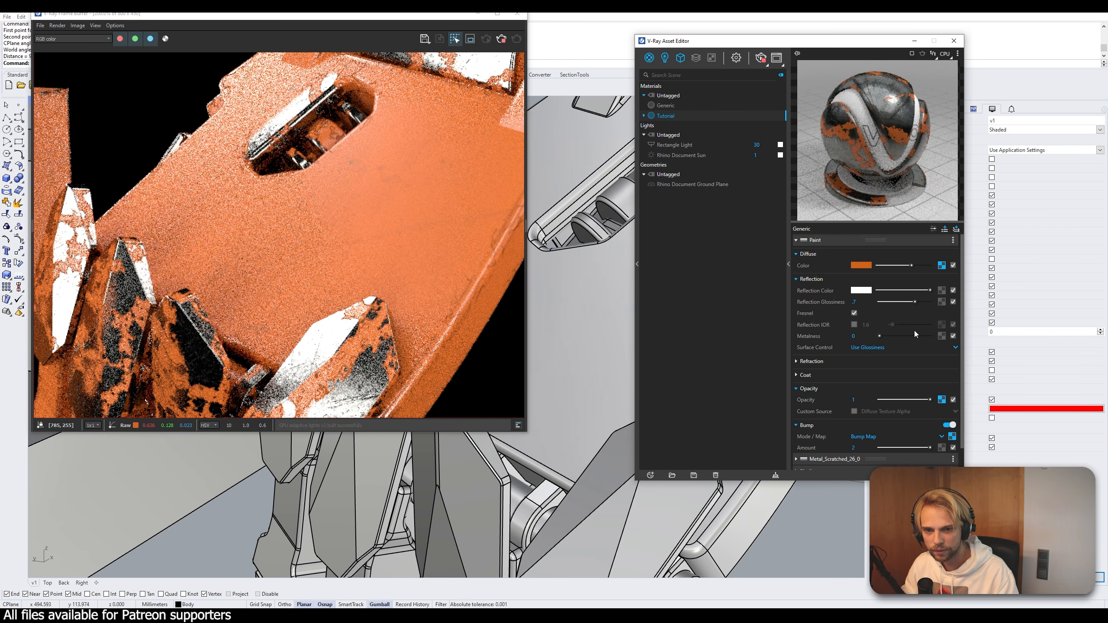
scroll(856, 367, down, 1)
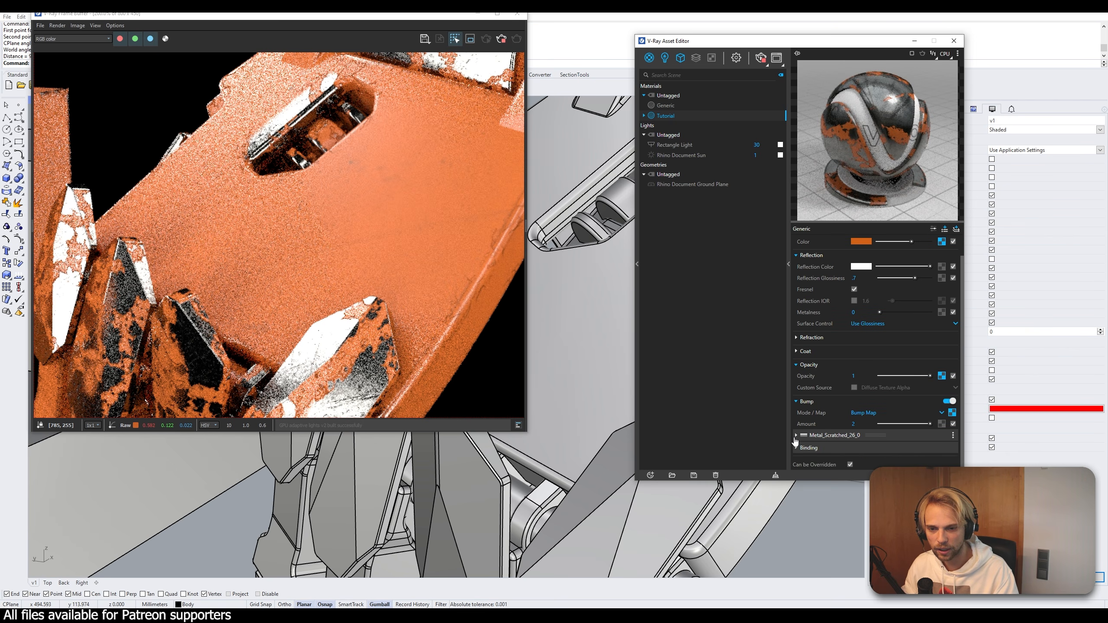
click(839, 434)
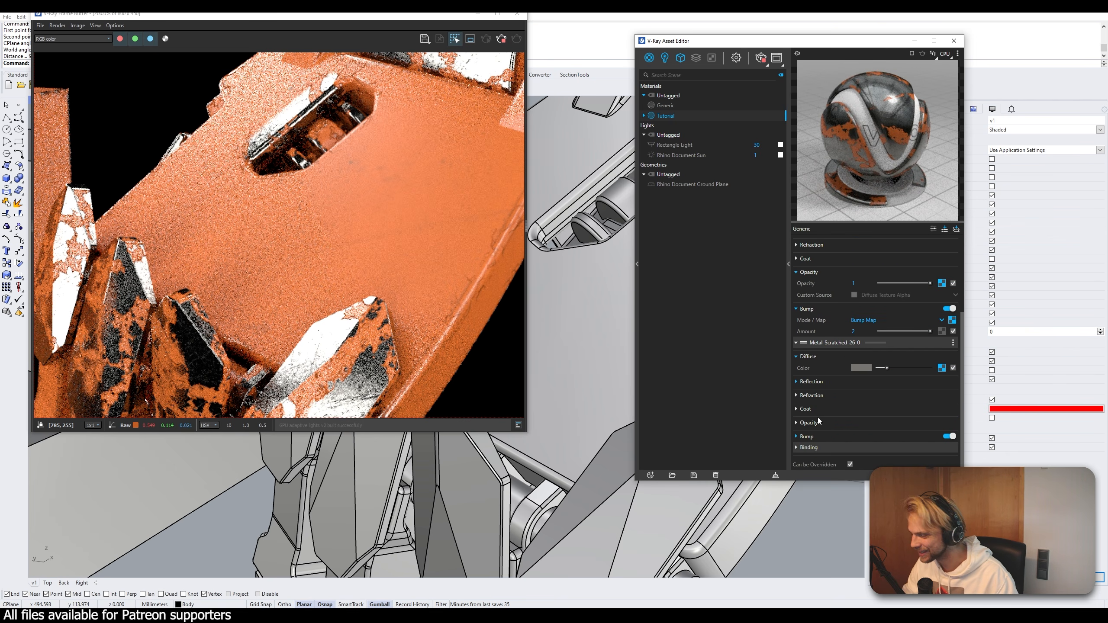
click(811, 381)
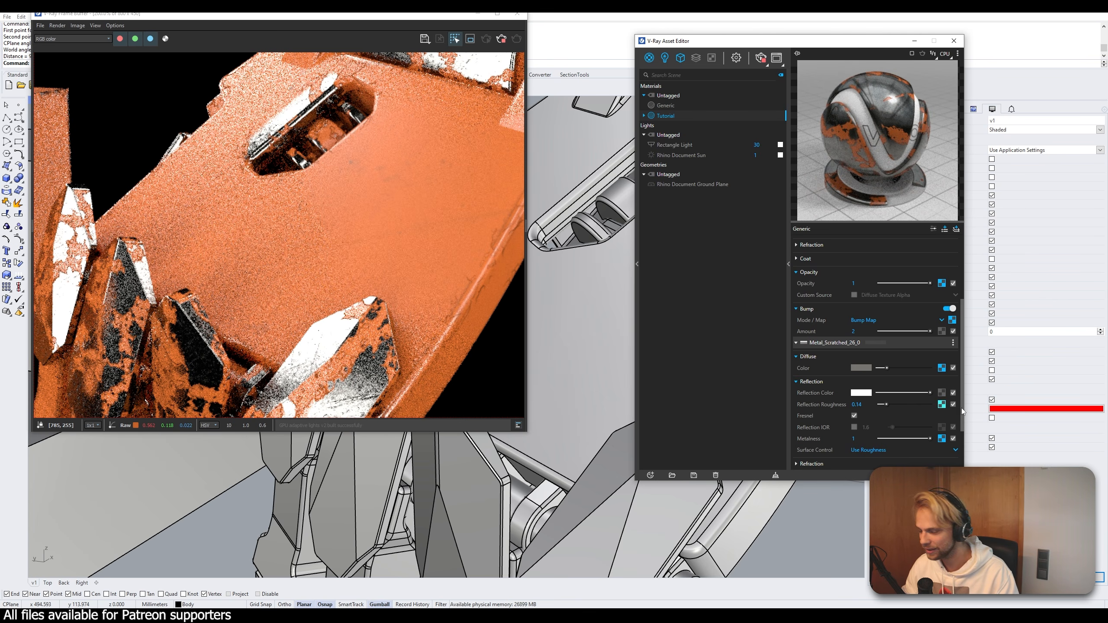
right_click(942, 406)
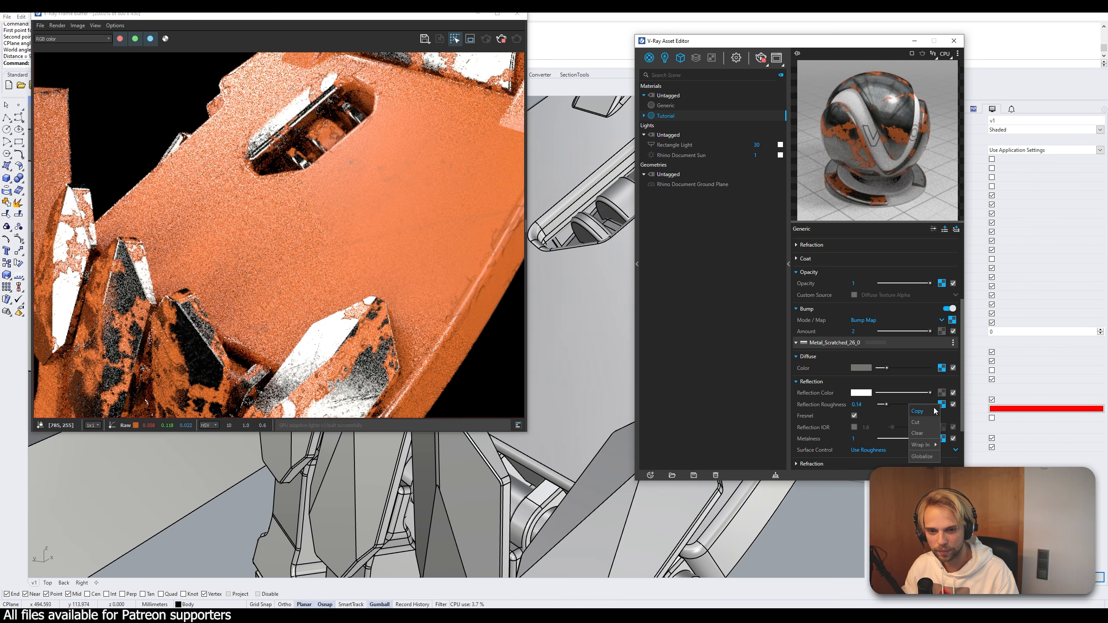
click(934, 411)
click(942, 406)
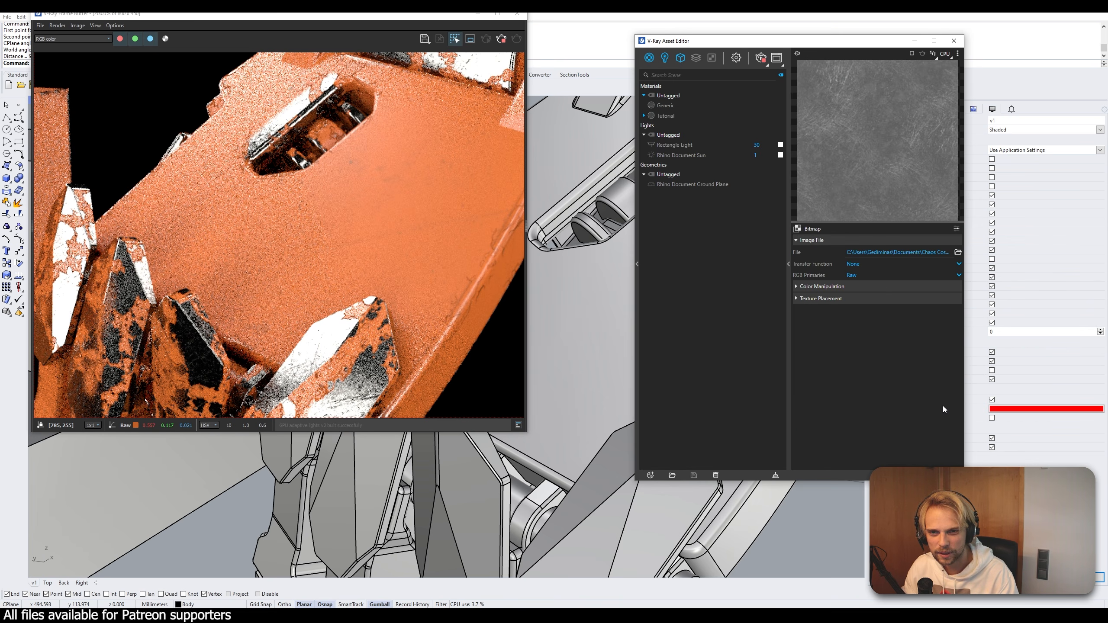
click(955, 475)
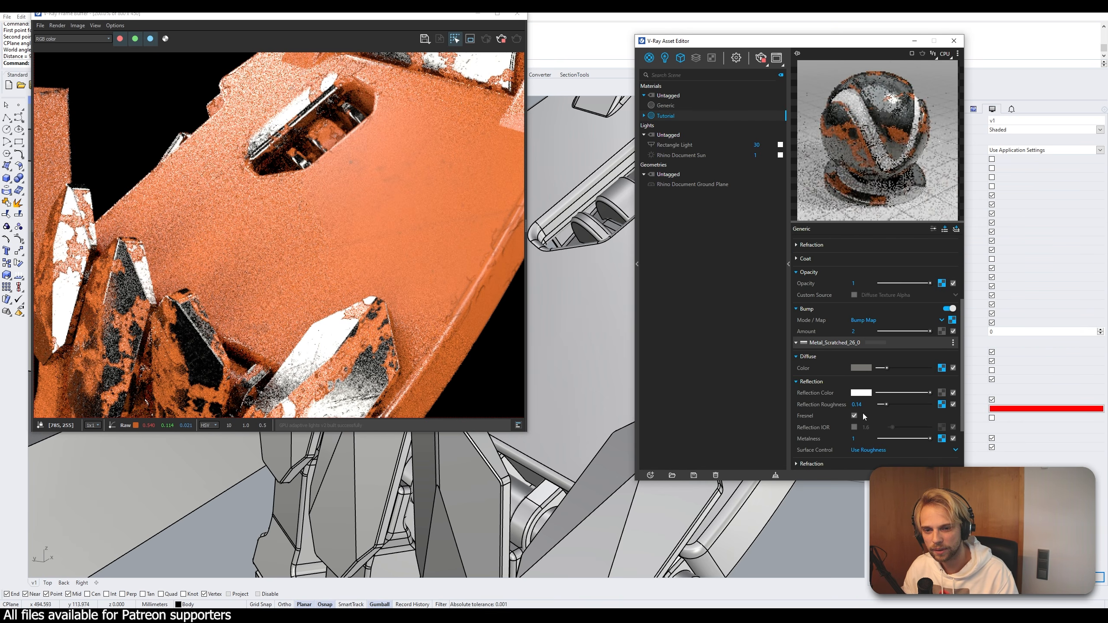
right_click(943, 407)
click(936, 413)
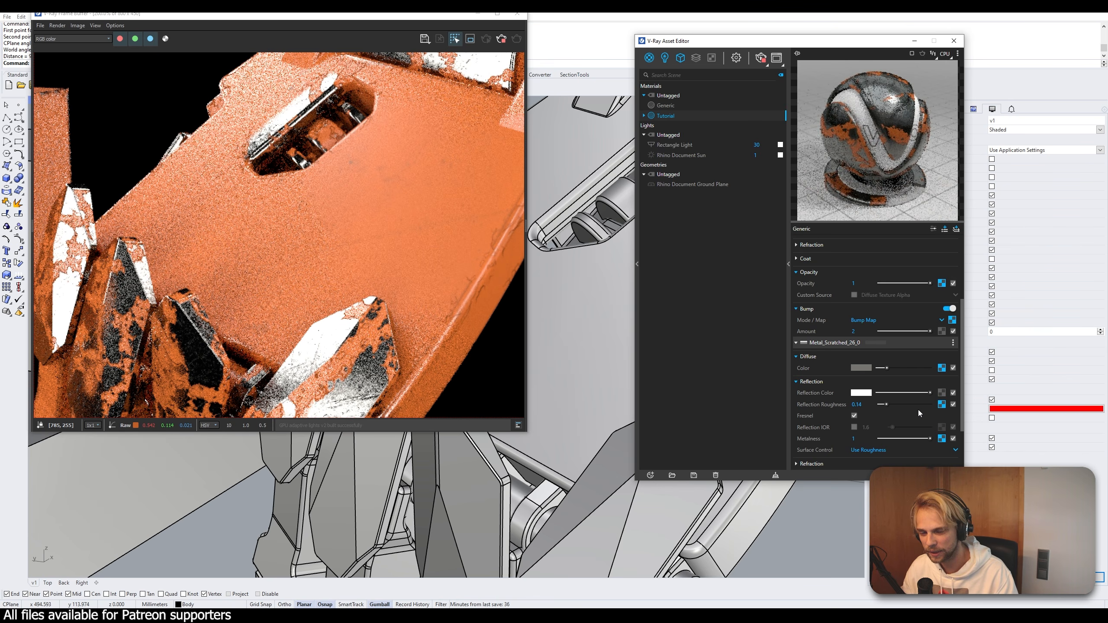
- Switch the Paint layer's Surface Control to Use Roughness and paste the copied scratch bitmap into its Reflection Roughness slot
scroll(883, 401, down, 2)
scroll(840, 414, down, 1)
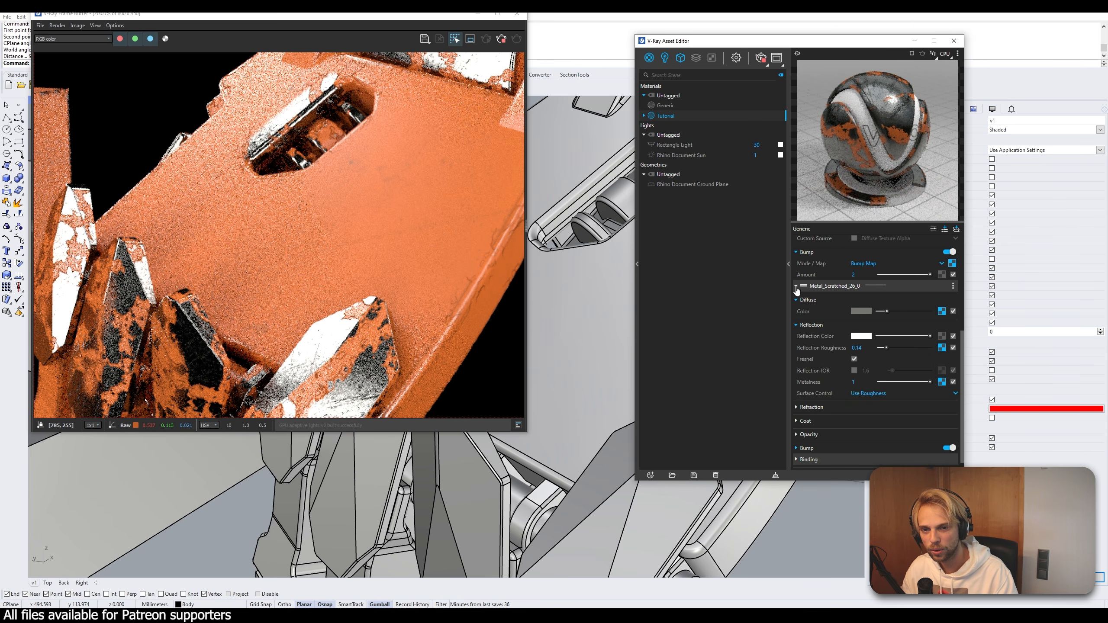
click(796, 287)
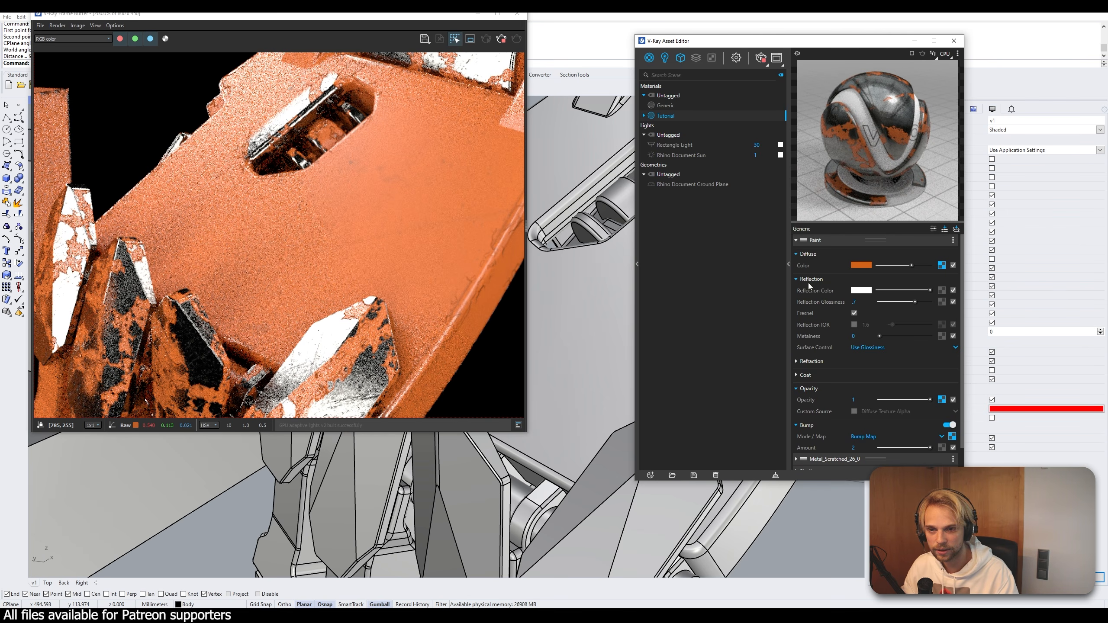
click(874, 348)
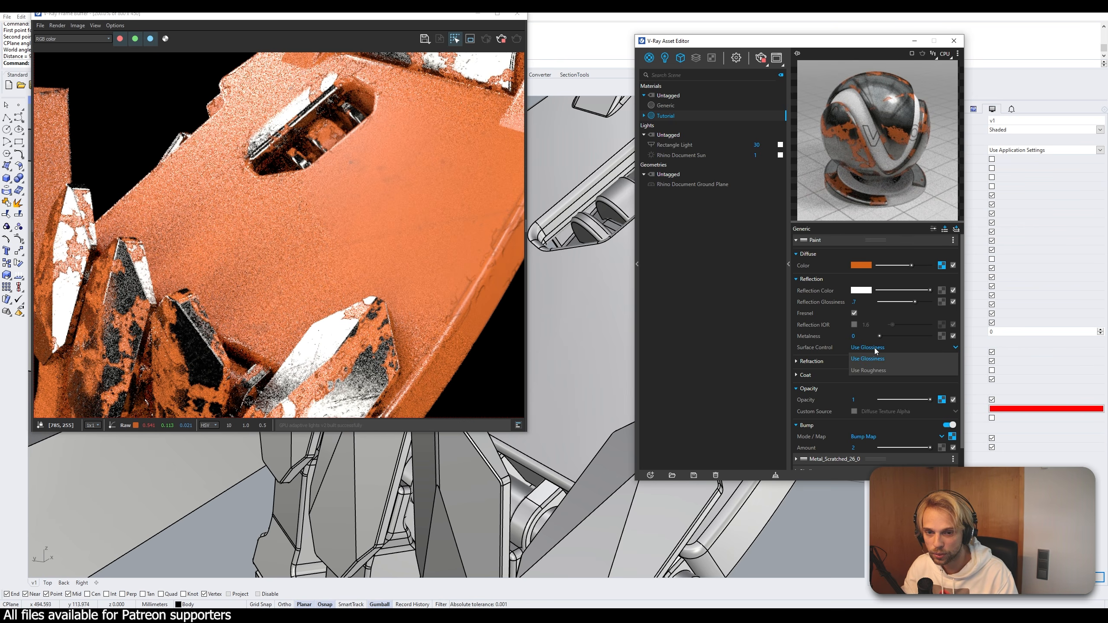
click(868, 370)
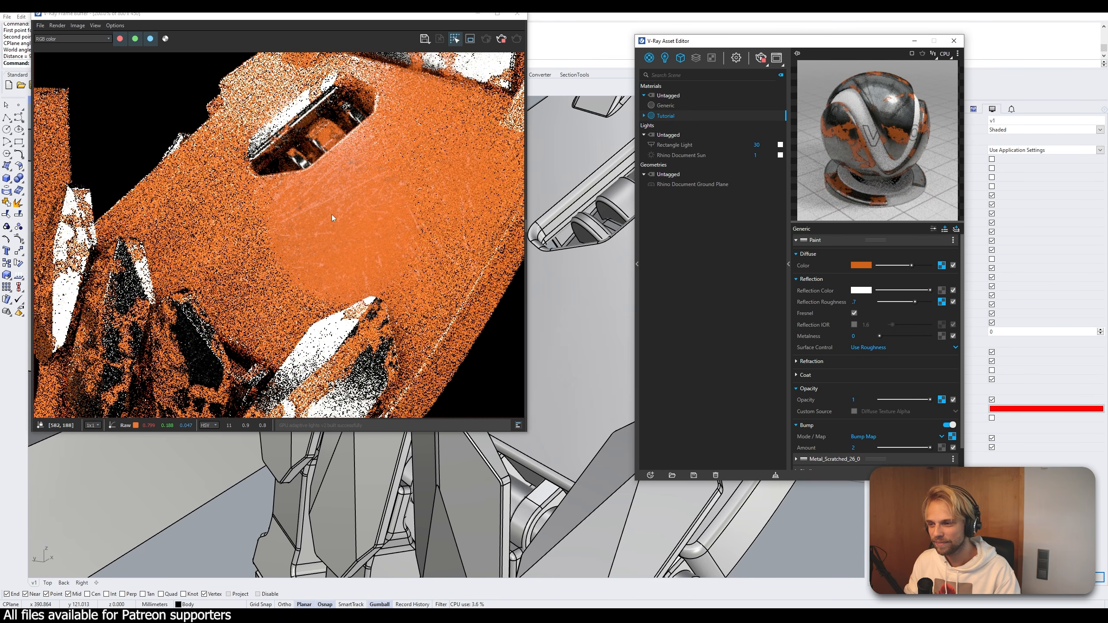
- Compare the scratches rendered on the palm's paint with the bitmap in the Reflection Roughness slot
scroll(305, 193, up, 1)
scroll(309, 192, down, 1)
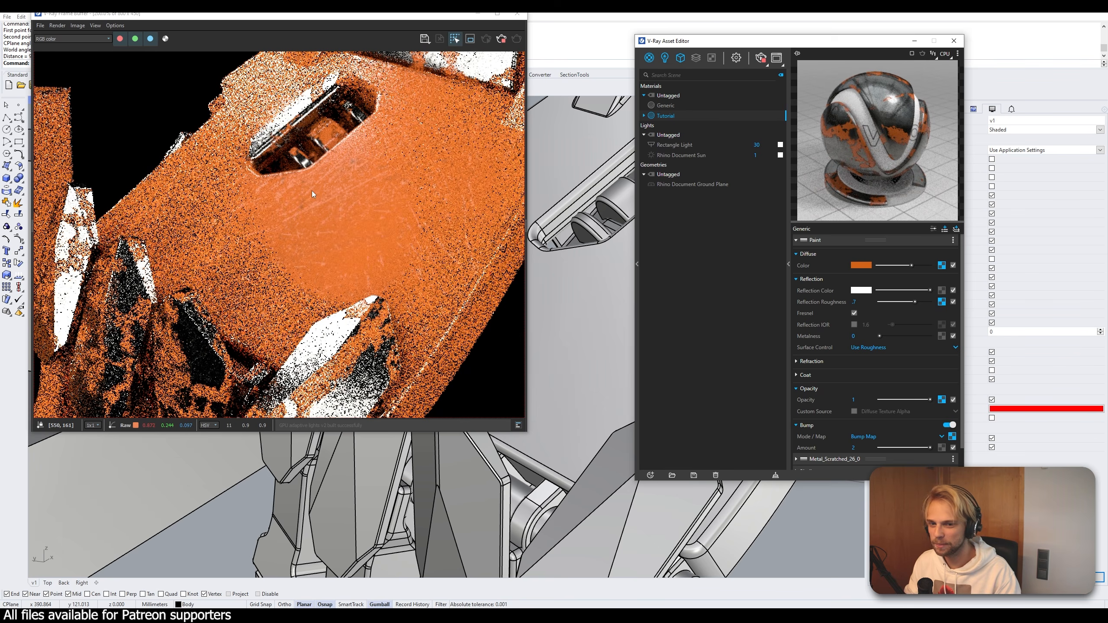
click(942, 301)
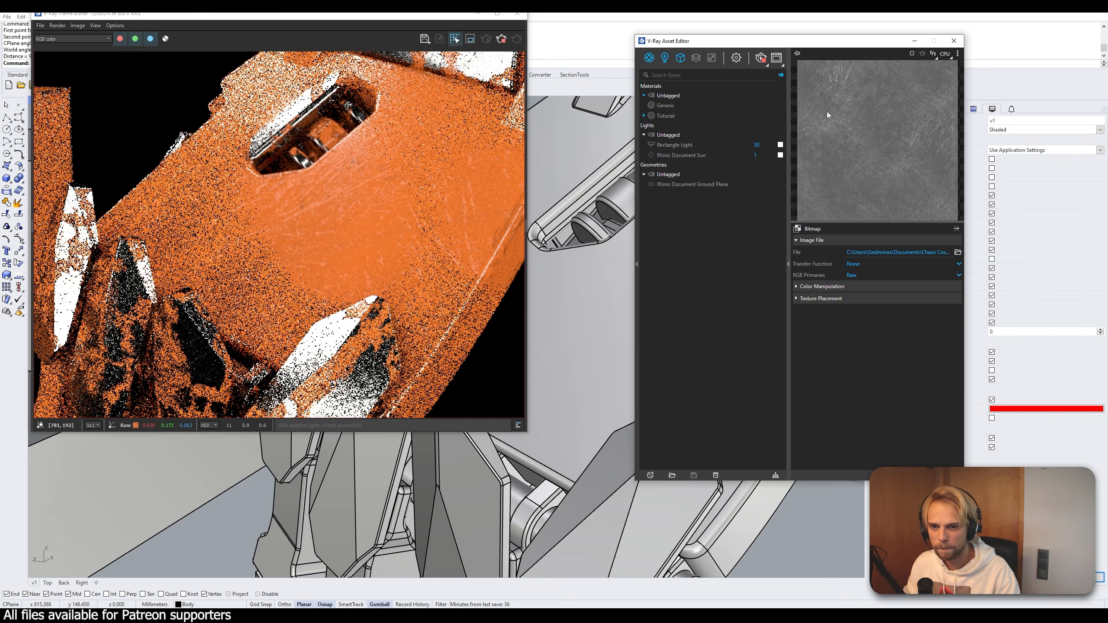
scroll(329, 183, up, 1)
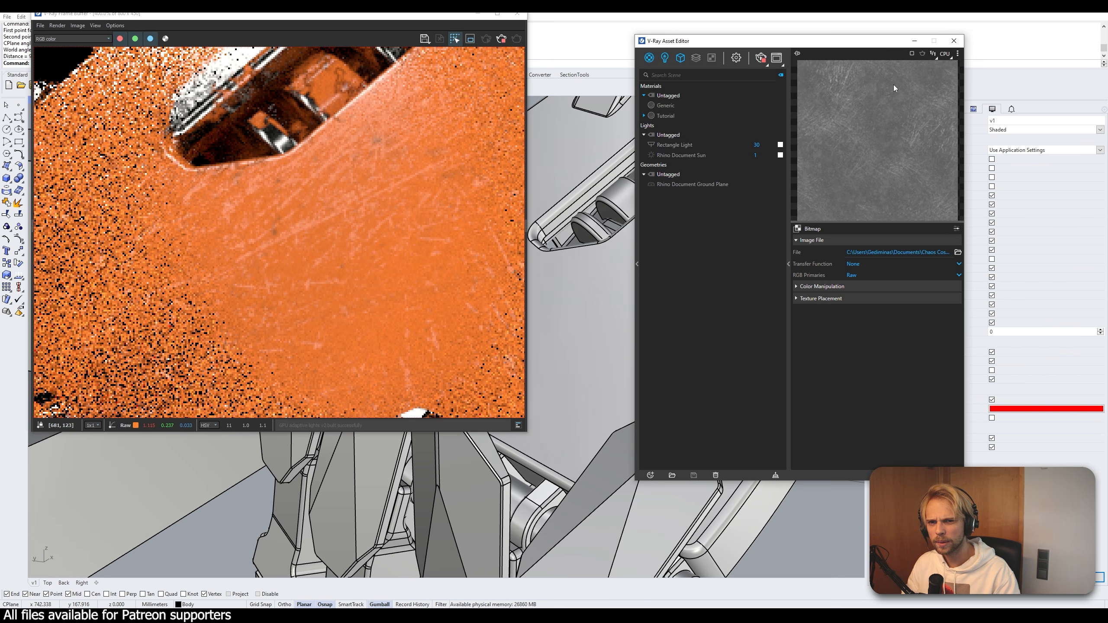
scroll(391, 190, down, 2)
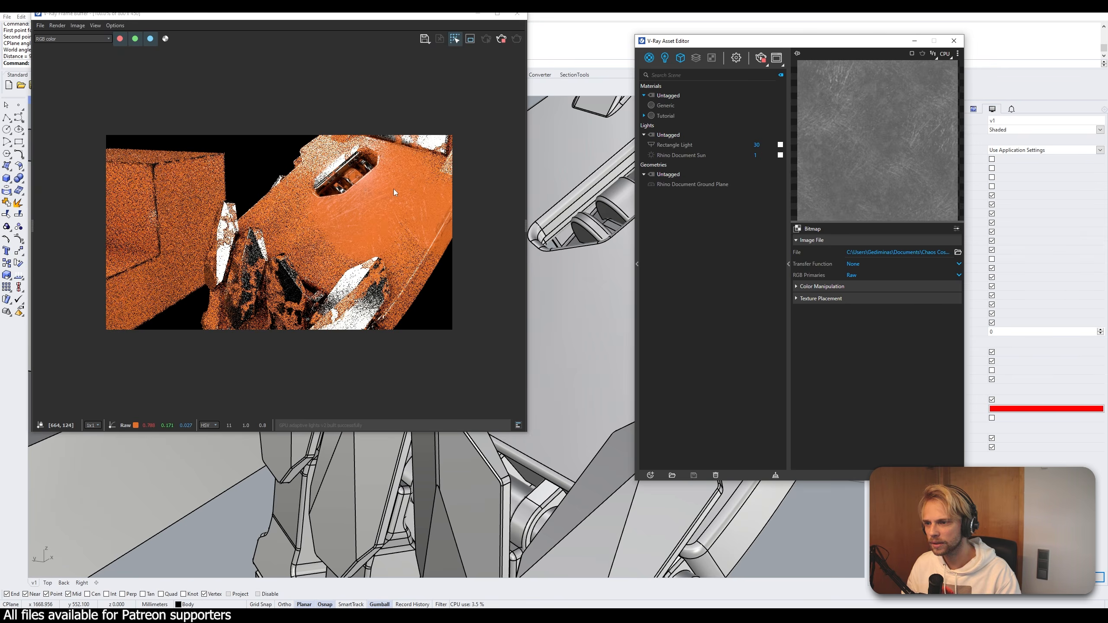
scroll(393, 190, up, 1)
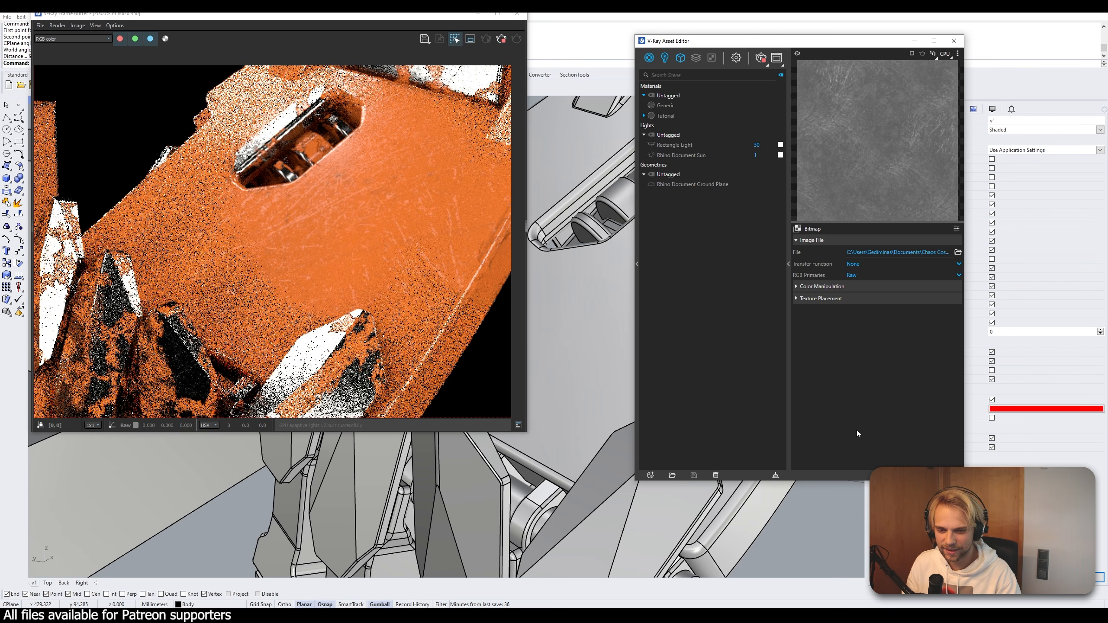
- Add a Tri-Planar texture to the Paint layer's Reflection Color and put a Spline Curve in its Texture X slot
click(665, 116)
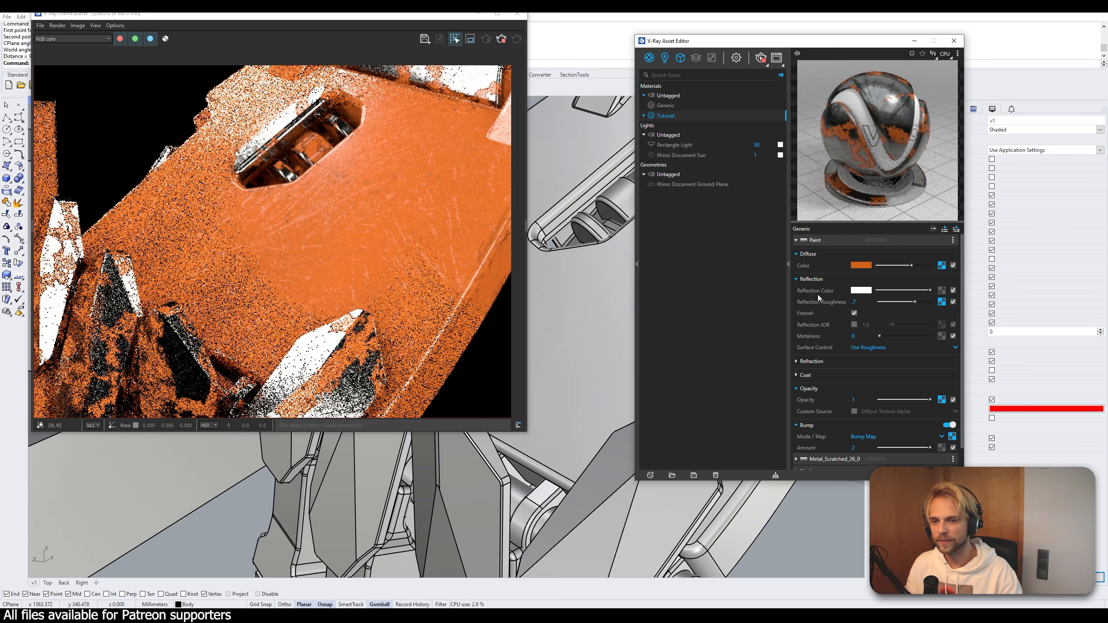
click(941, 291)
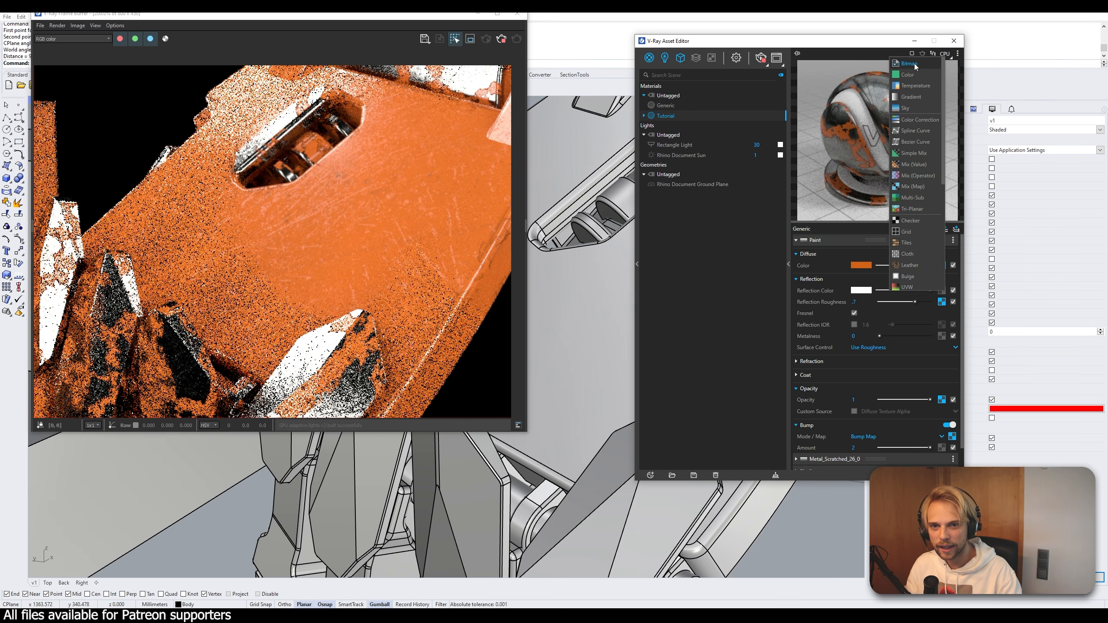
click(915, 210)
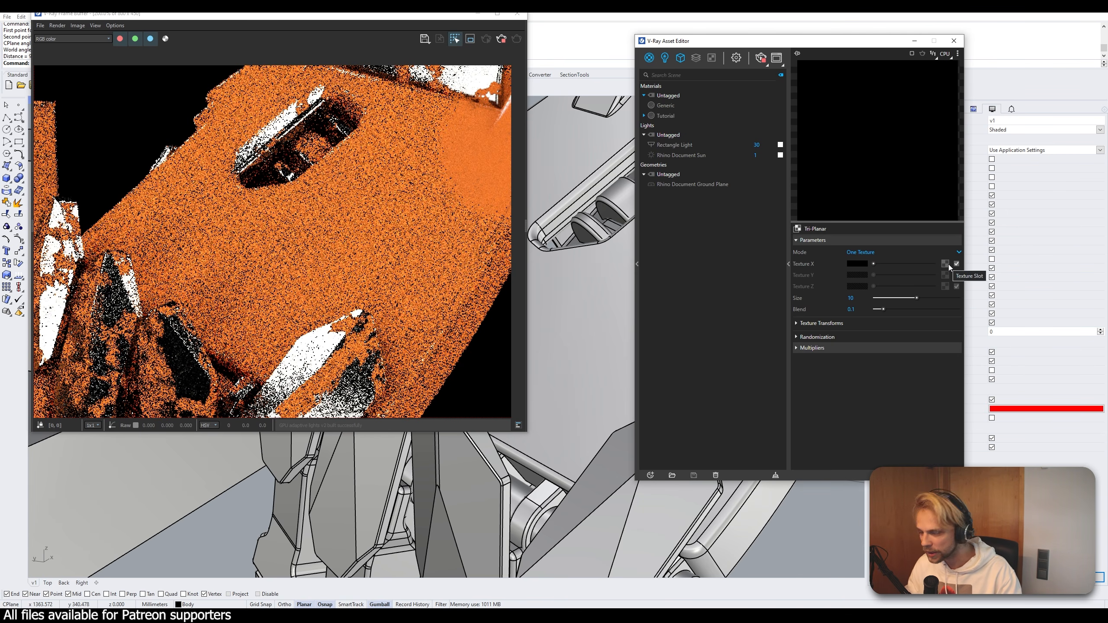
click(945, 263)
scroll(928, 349, up, 5)
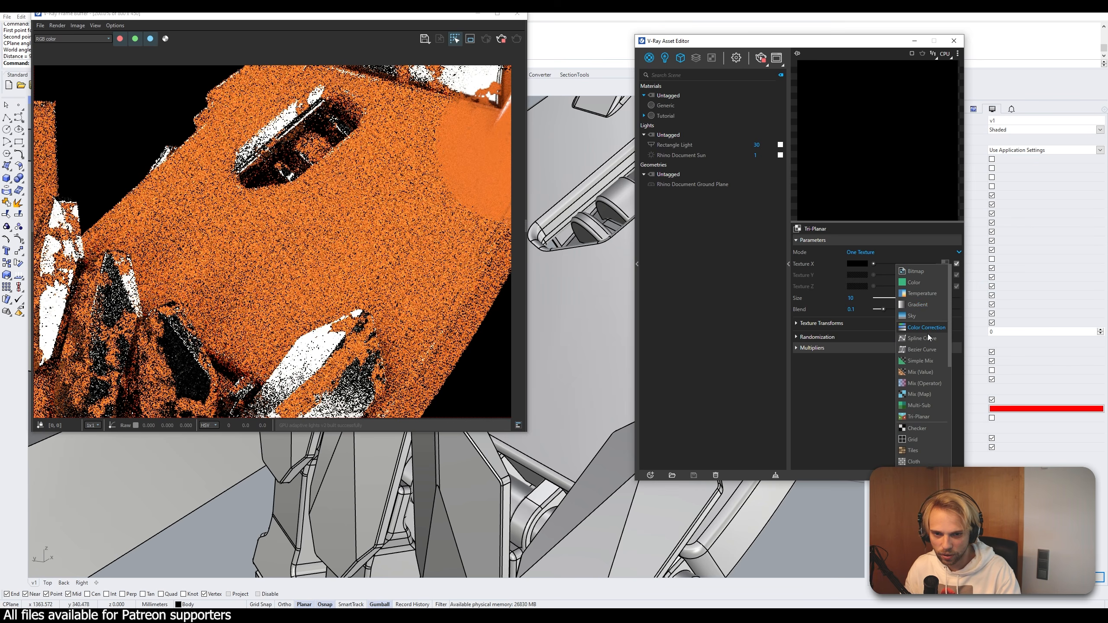
click(927, 339)
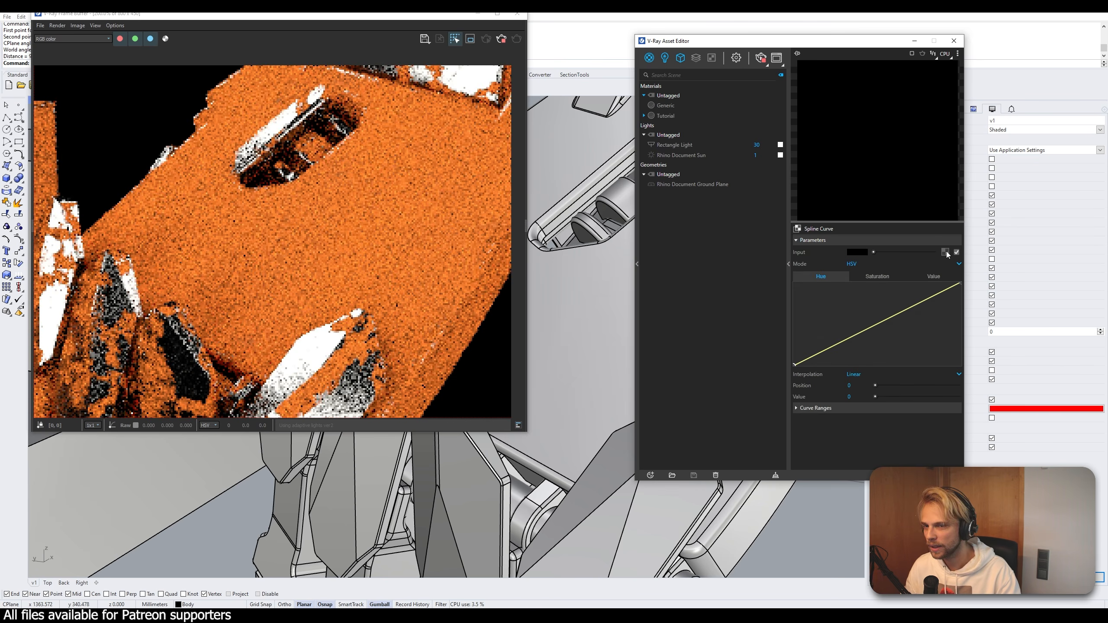
- Load fingerprints.jpg as the Spline Curve's bitmap input and invert the texture
click(945, 252)
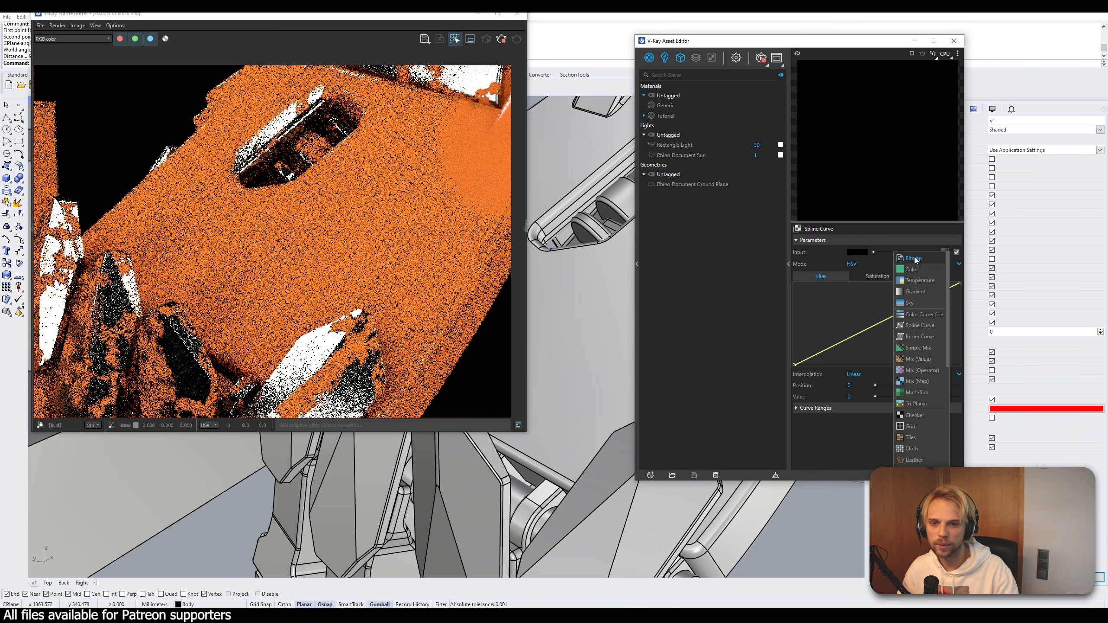
click(915, 258)
click(689, 117)
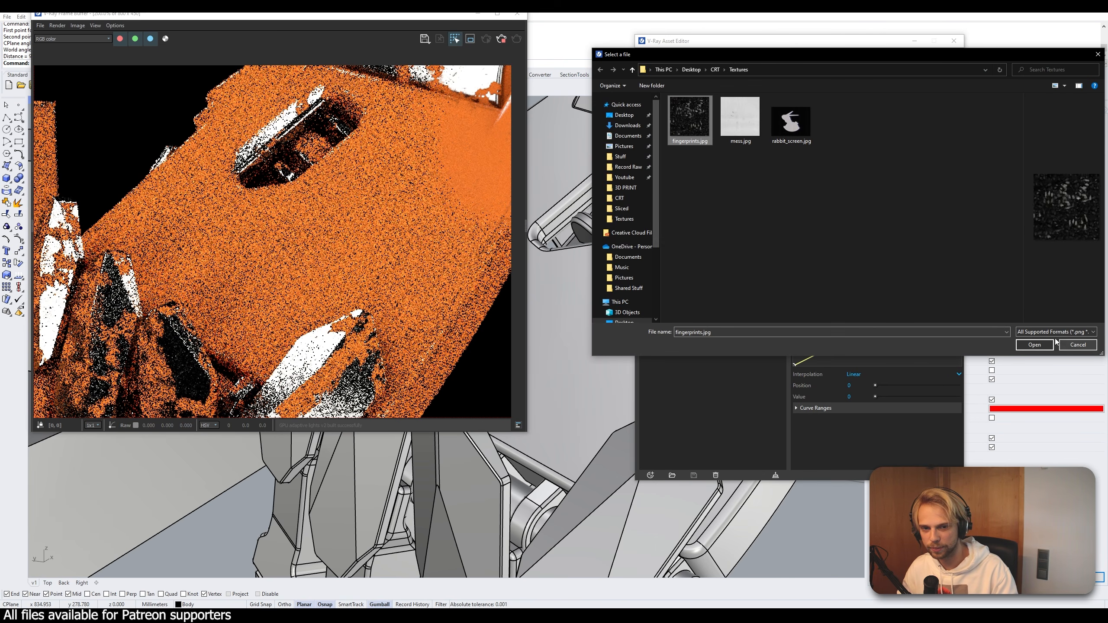
click(1035, 345)
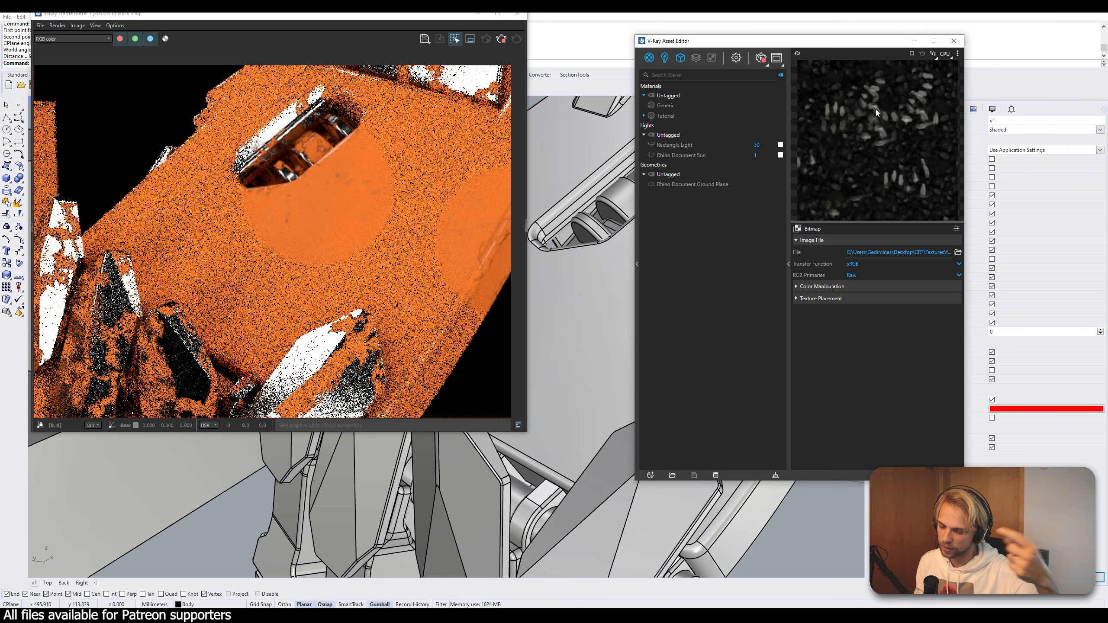
click(810, 287)
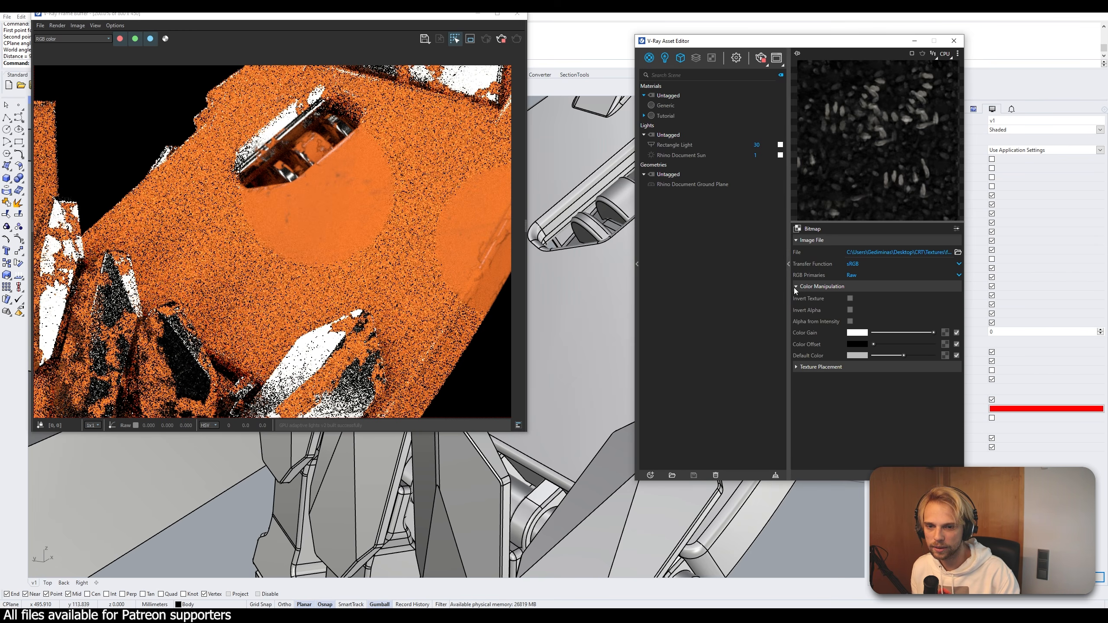
click(850, 298)
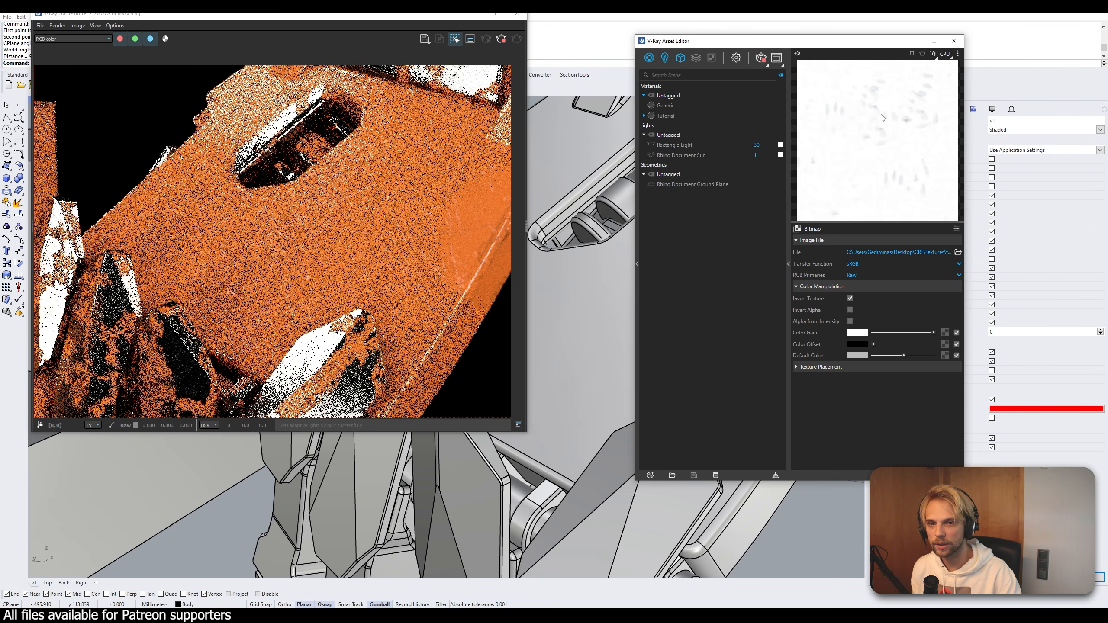
click(938, 475)
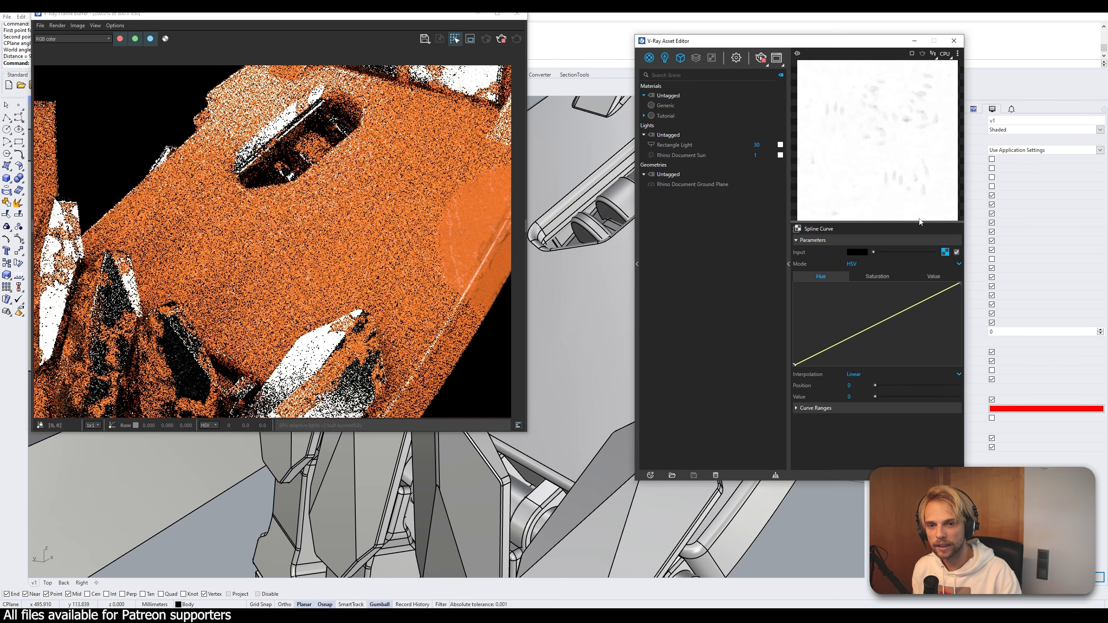
- Increase the fingerprint contrast by adding Value curve points at about position 0.911, value 0.552 and position 0.442, value 0
click(926, 277)
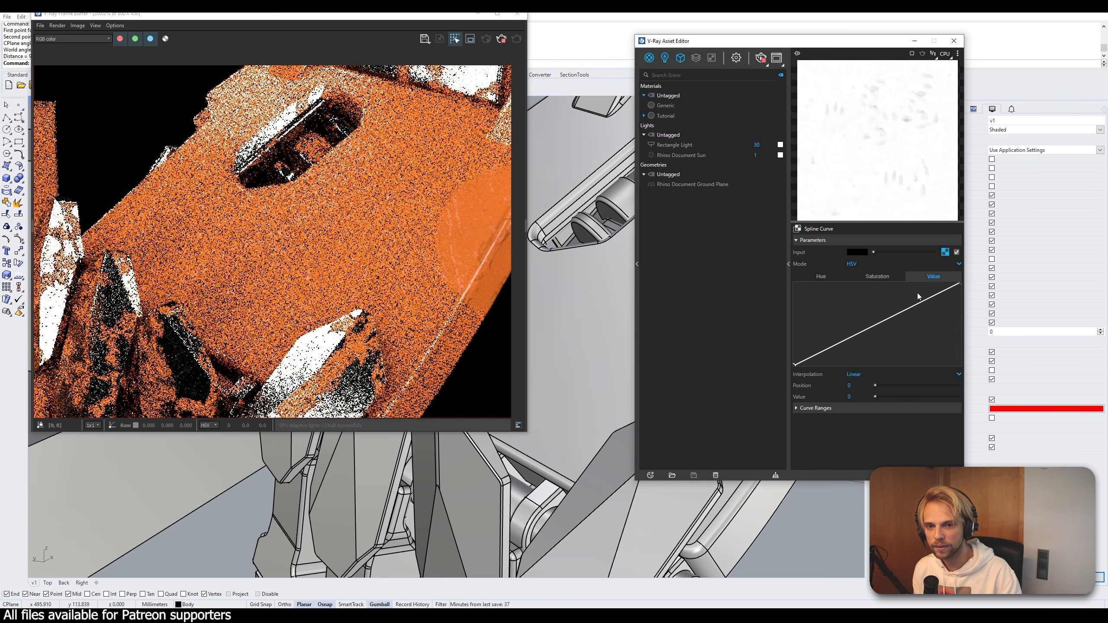
drag(924, 302, 955, 310)
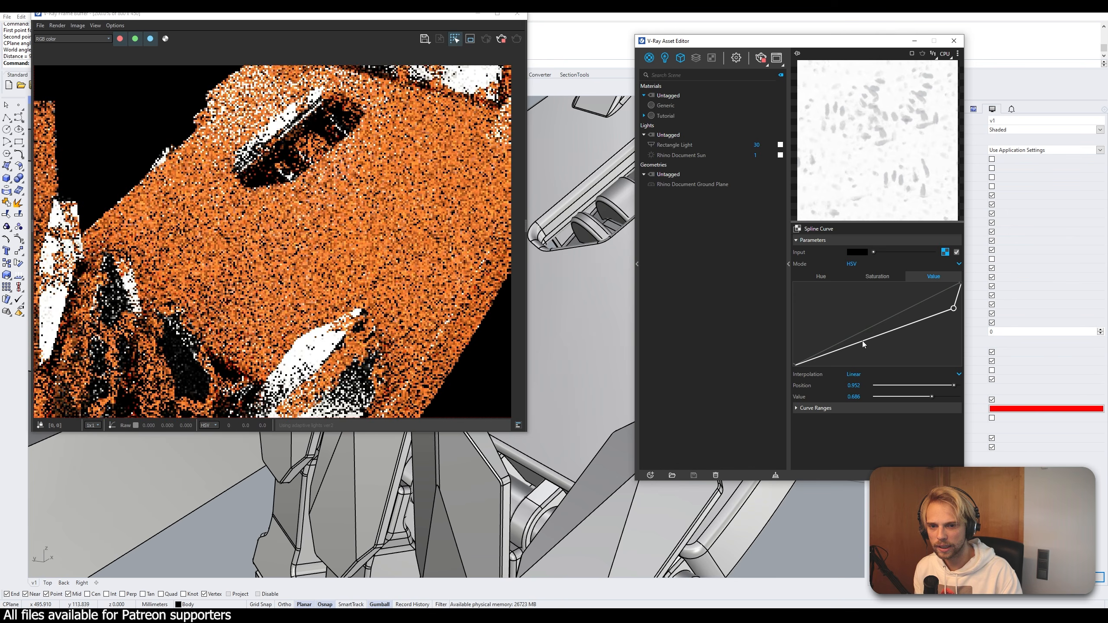
drag(862, 341, 867, 368)
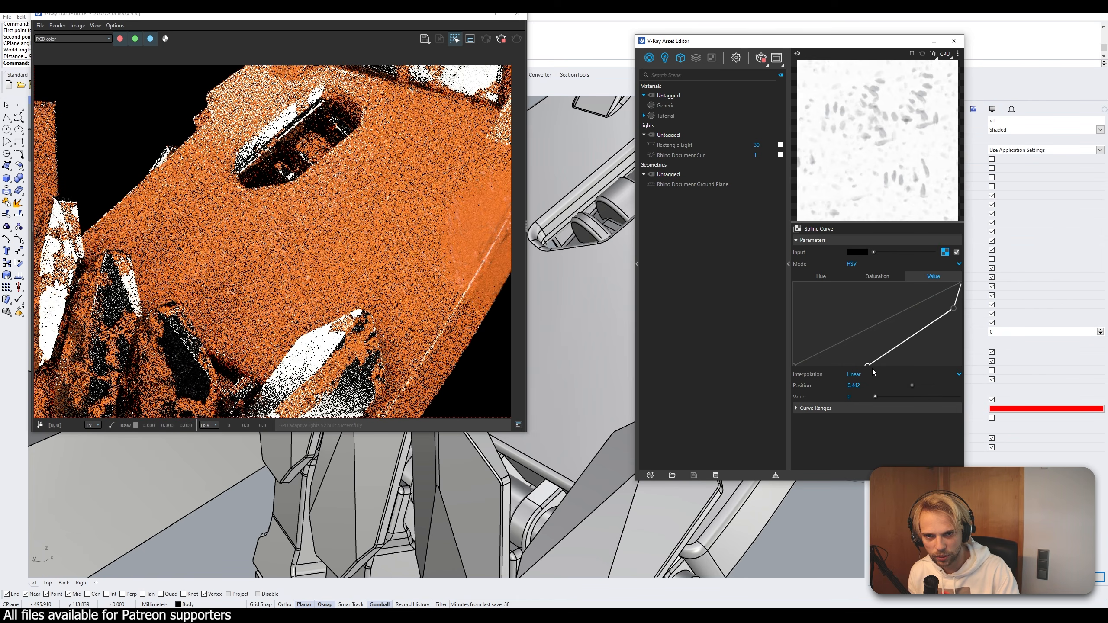
drag(953, 309, 947, 320)
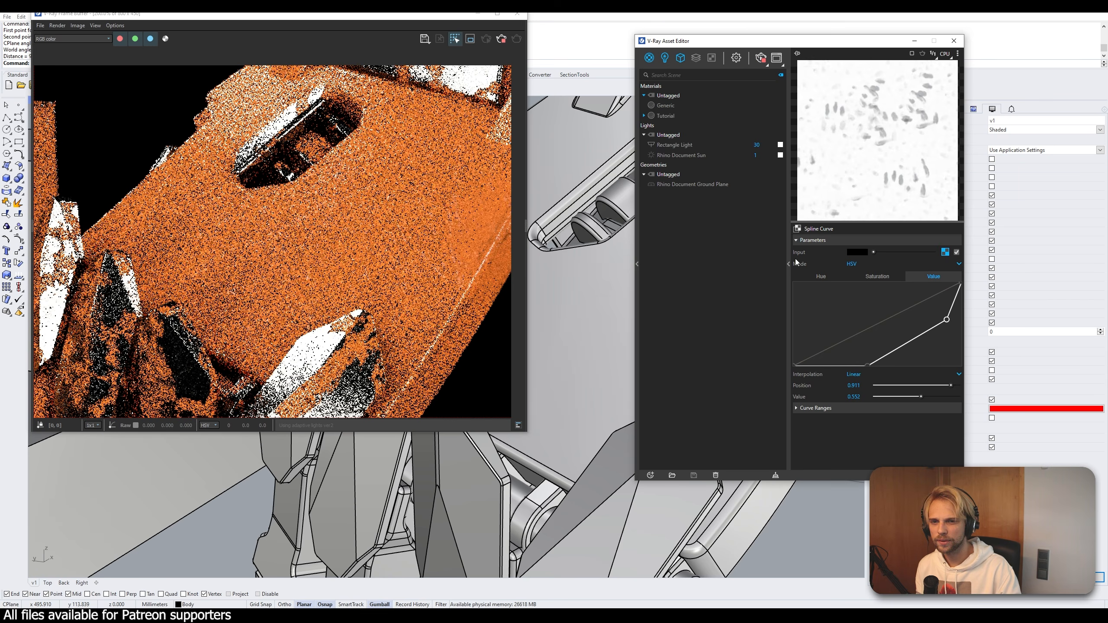
- Set the Size of the Reflection Color's Tri-Planar texture to 100
click(878, 475)
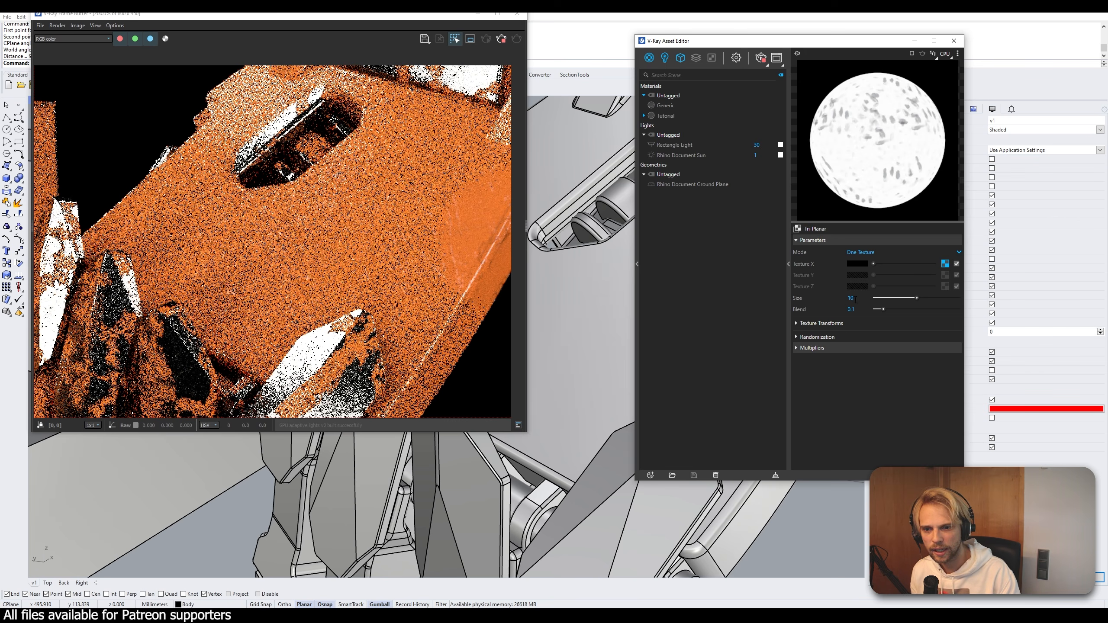
drag(855, 298, 821, 298)
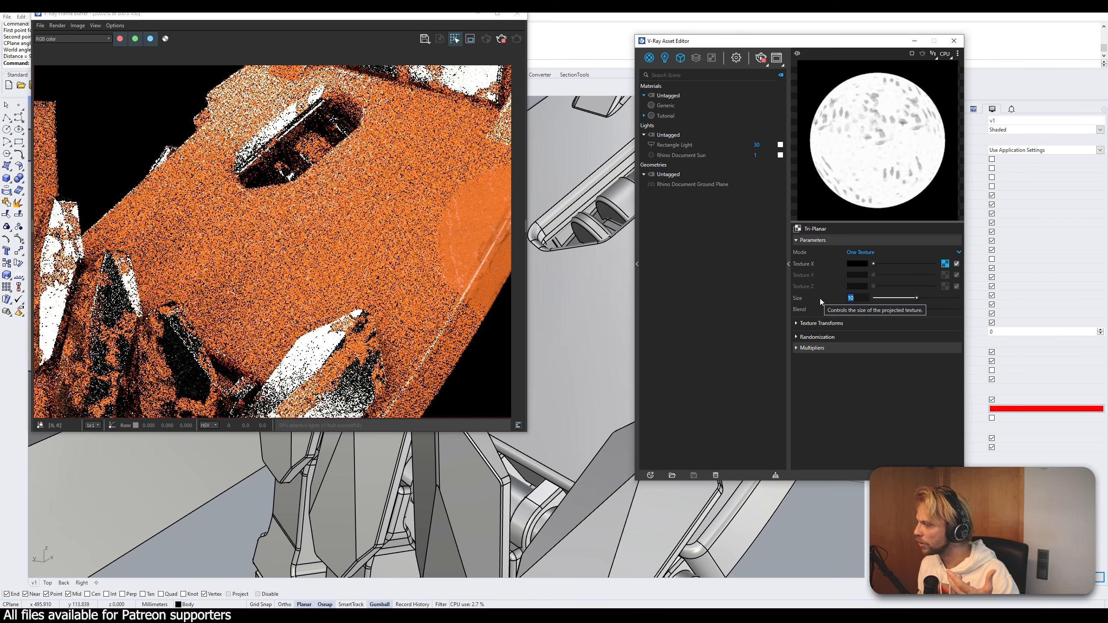
text(1)
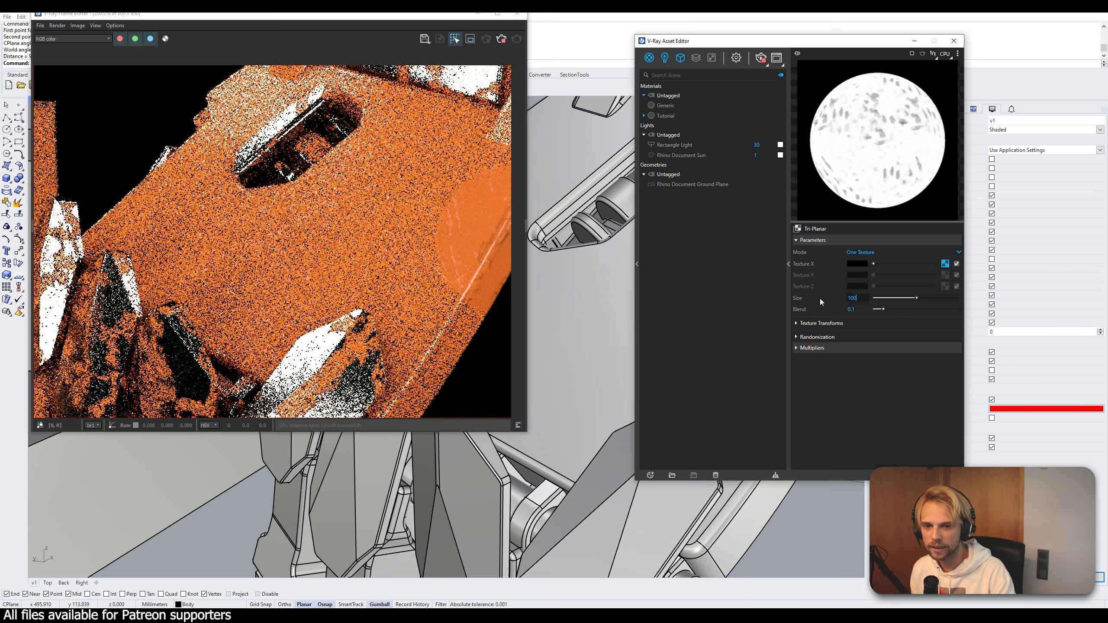
- Apply the Tri-Planar Size of 100 and inspect the fingerprint reflections on the robotic hand and the neighbouring box in the render
text(00)
key(Return)
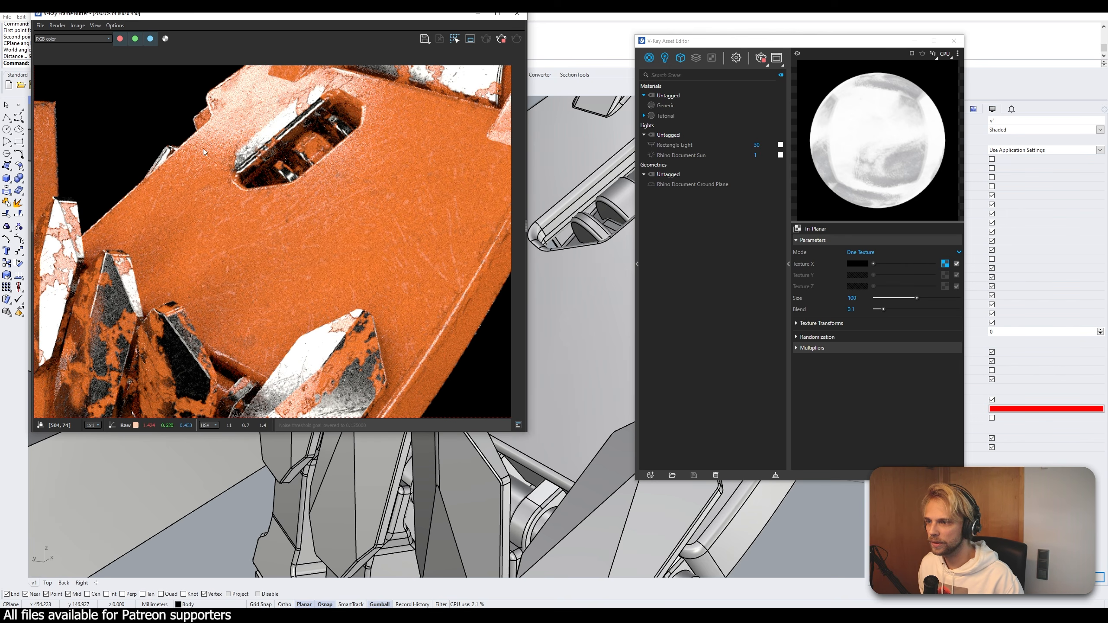
scroll(593, 312, down, 10)
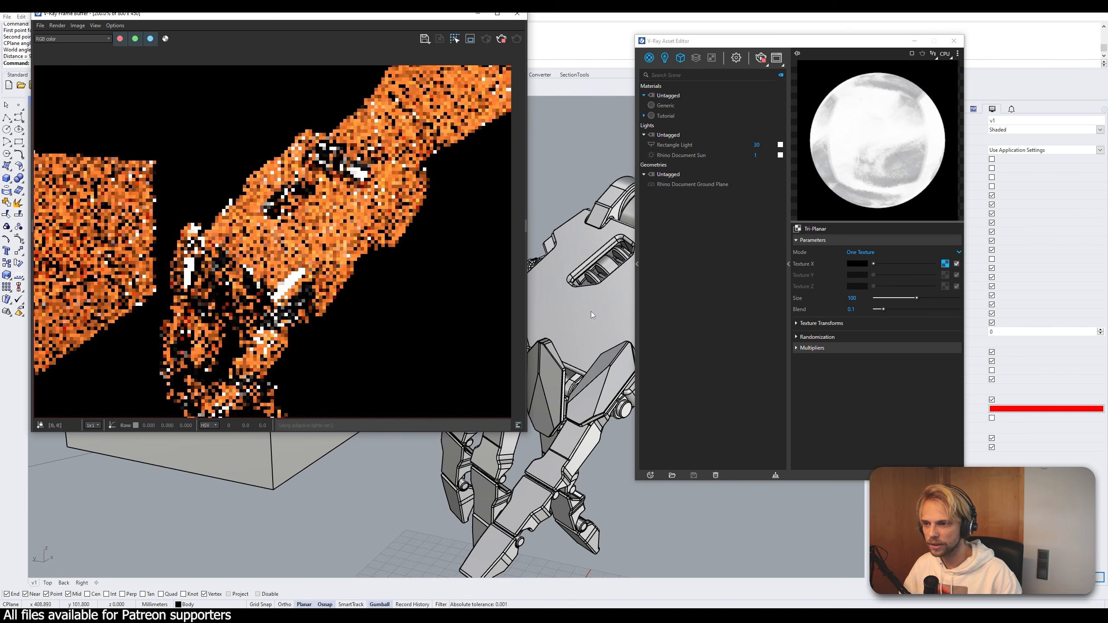
scroll(582, 308, down, 5)
right_drag(388, 491, 599, 519)
scroll(568, 276, up, 5)
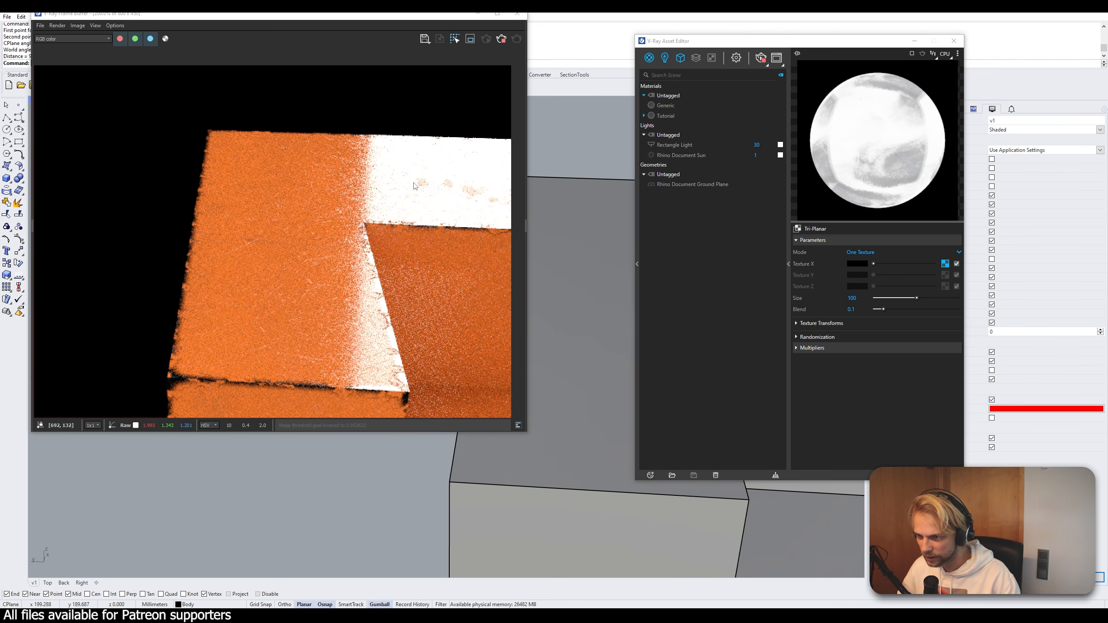
scroll(436, 188, up, 2)
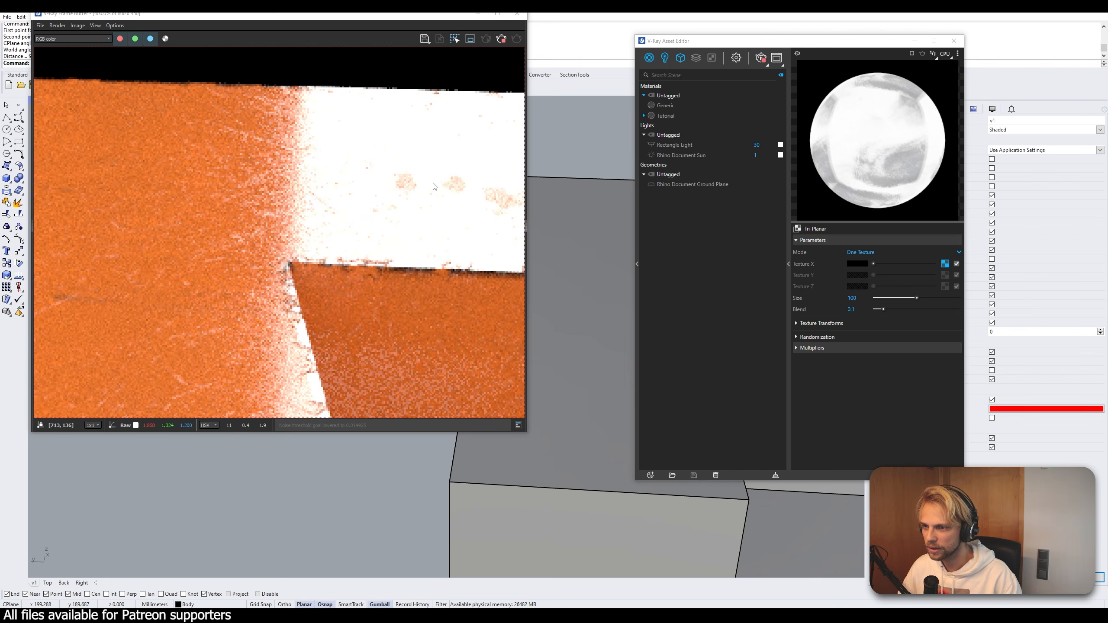
scroll(436, 186, down, 2)
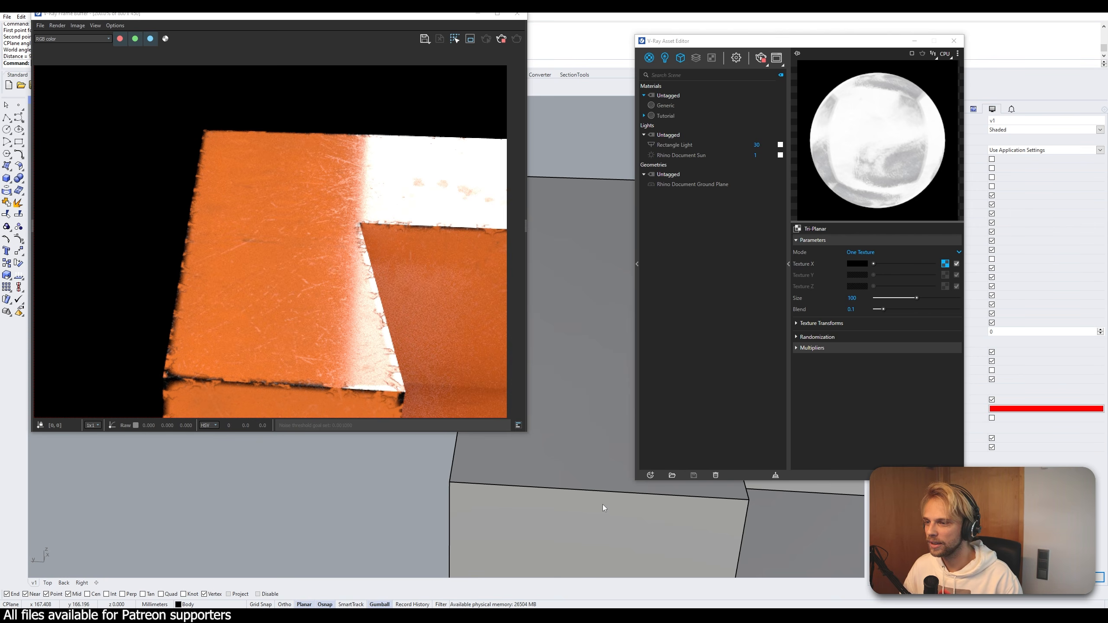
- Show the Tutorial material's settings, switch to the Photoshop node sketch and draw an arrow into Diffuse
click(666, 115)
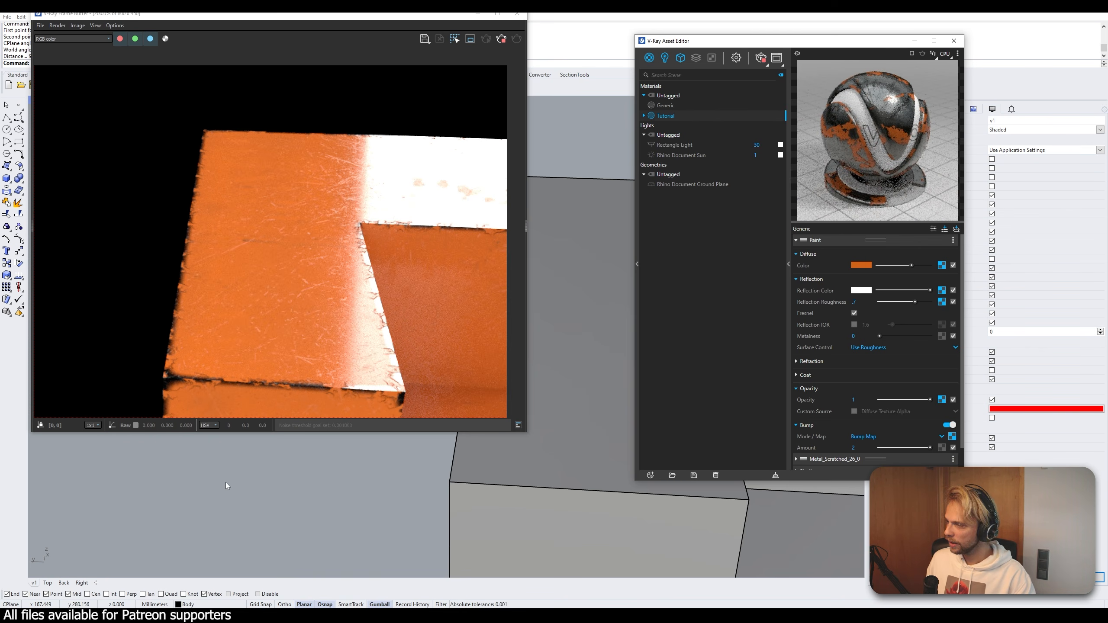
key(alt+Tab)
key(alt+Tab)
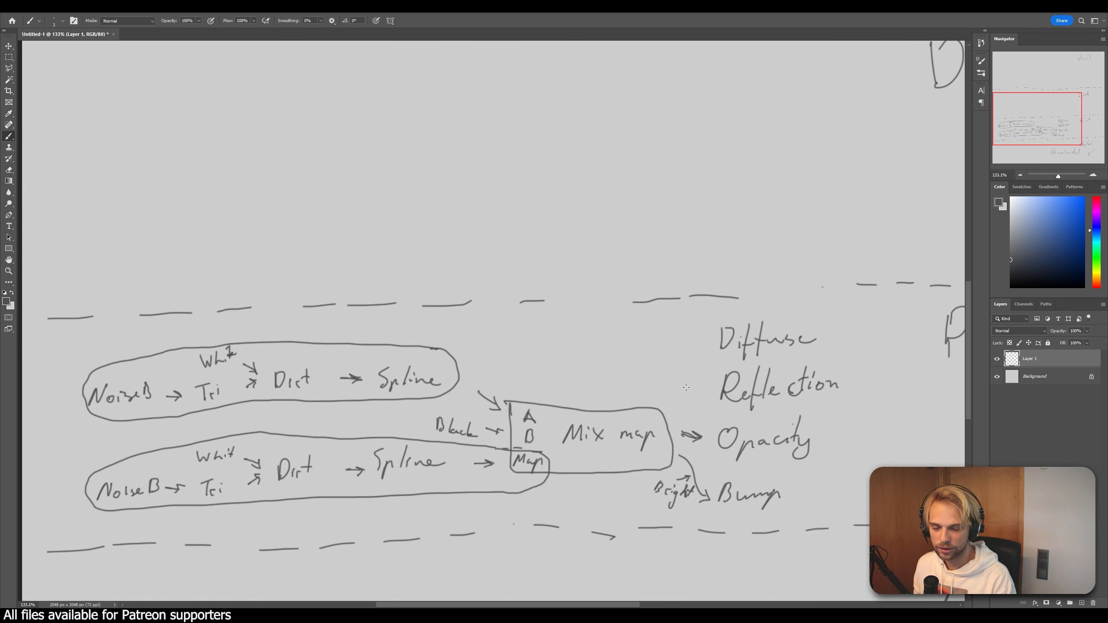
mouse_move(693, 323)
mouse_down()
mouse_move(708, 333)
mouse_move(698, 334)
mouse_up()
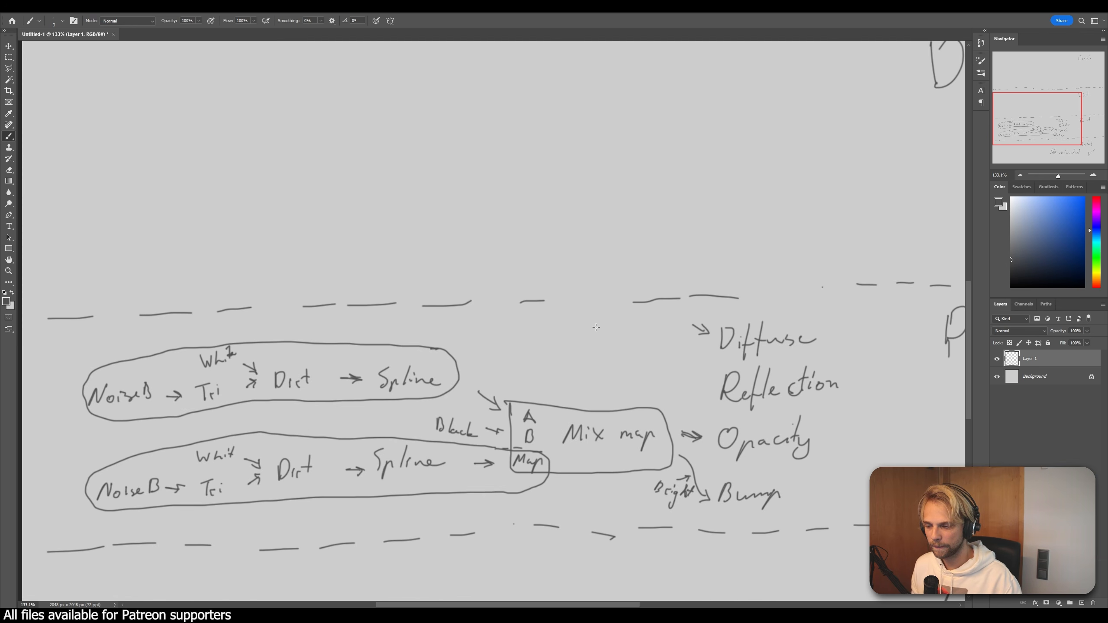
- Erase most of the dashed divider line above the noise chains and the Diffuse label
key(e)
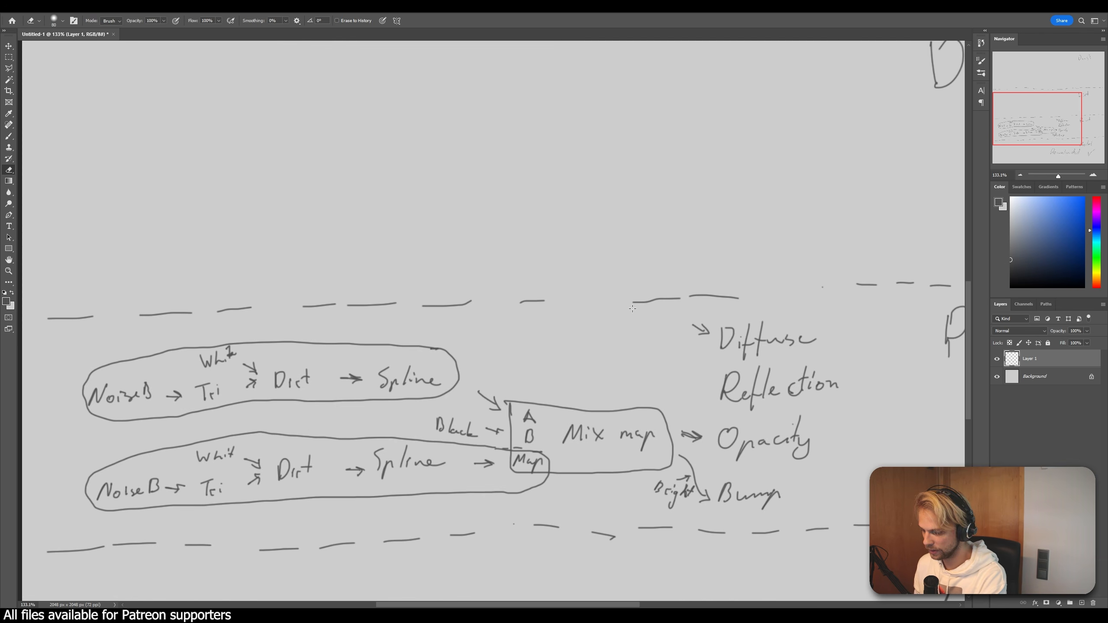
click(535, 305)
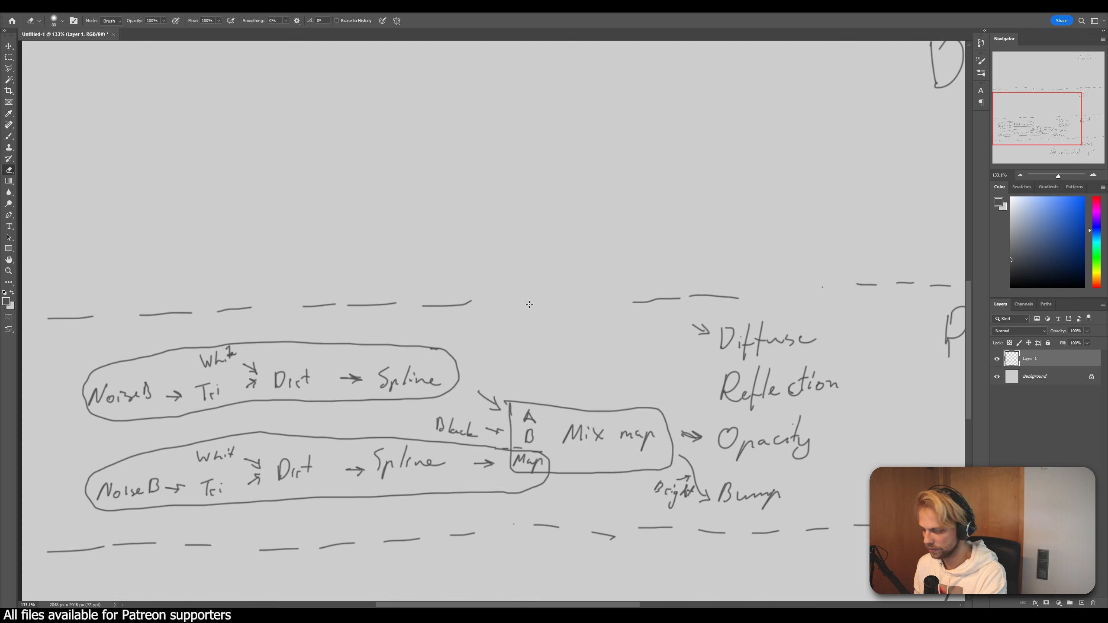
drag(539, 292, 729, 286)
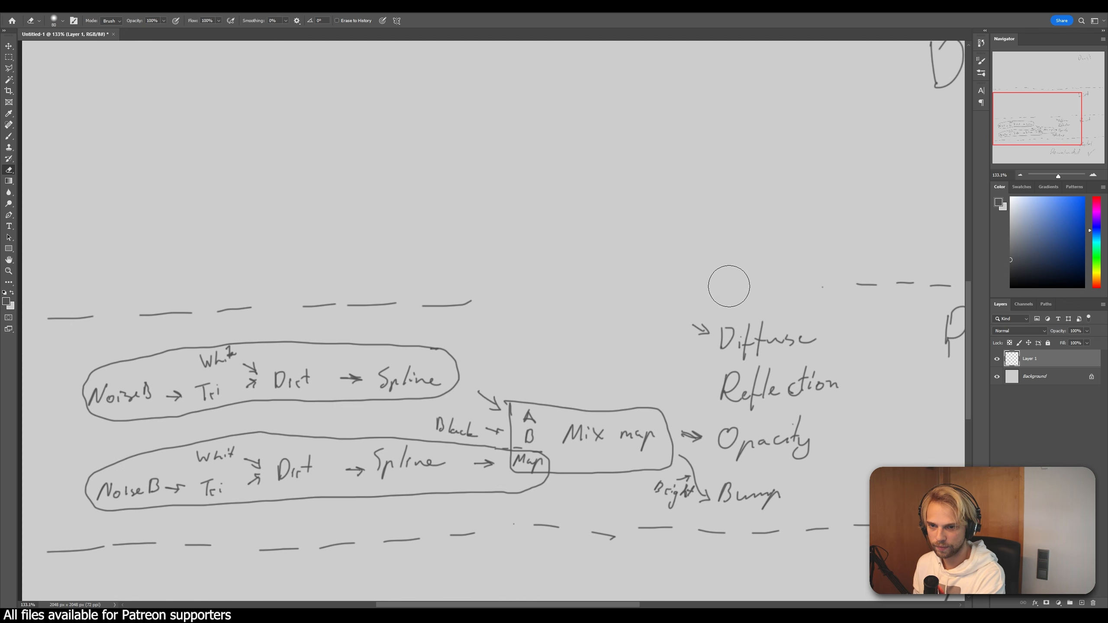
mouse_move(466, 301)
mouse_down()
mouse_move(418, 314)
mouse_move(111, 309)
mouse_up()
click(855, 277)
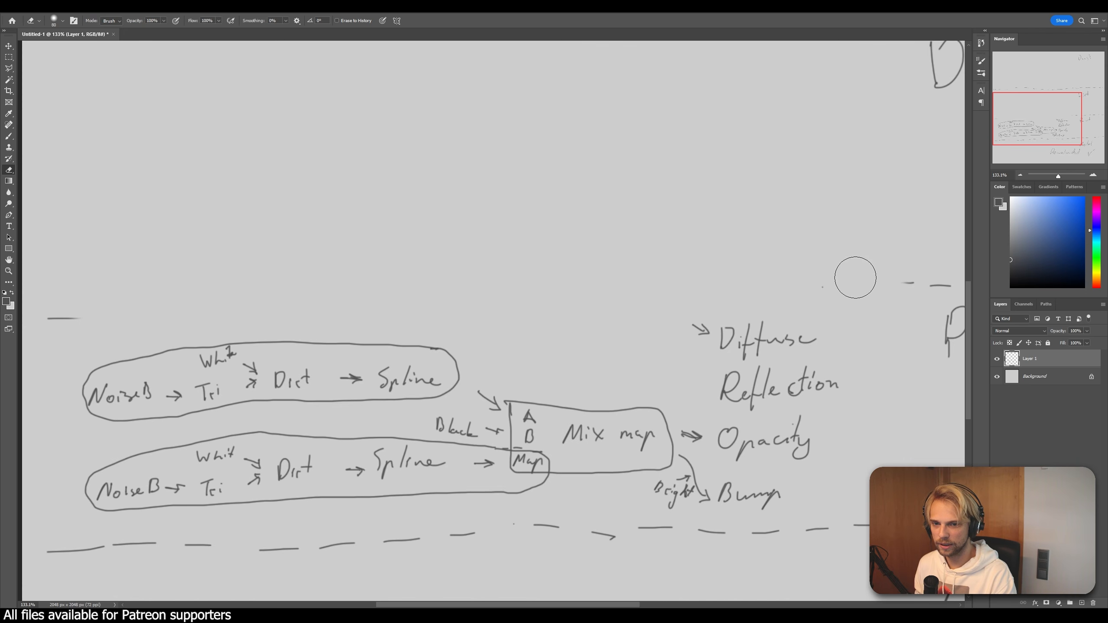
- Brush a long arrow into Reflection and write Color and Roughness at its start, checking the Paint layer's reflection settings in V-Ray
key(b)
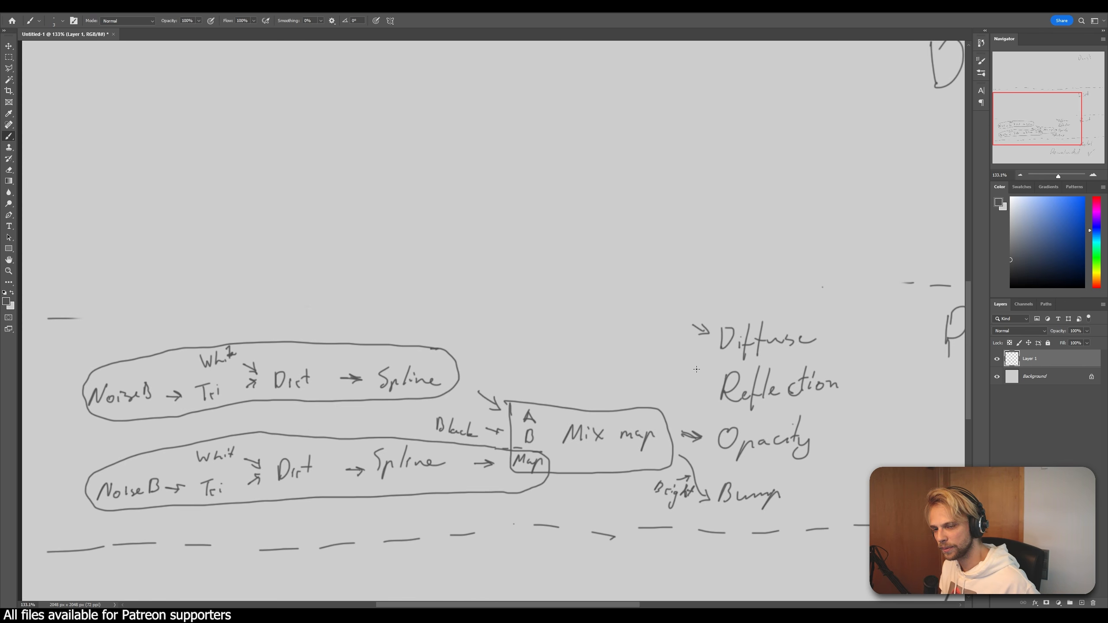
mouse_move(697, 369)
mouse_down()
mouse_move(624, 322)
mouse_move(700, 373)
mouse_up()
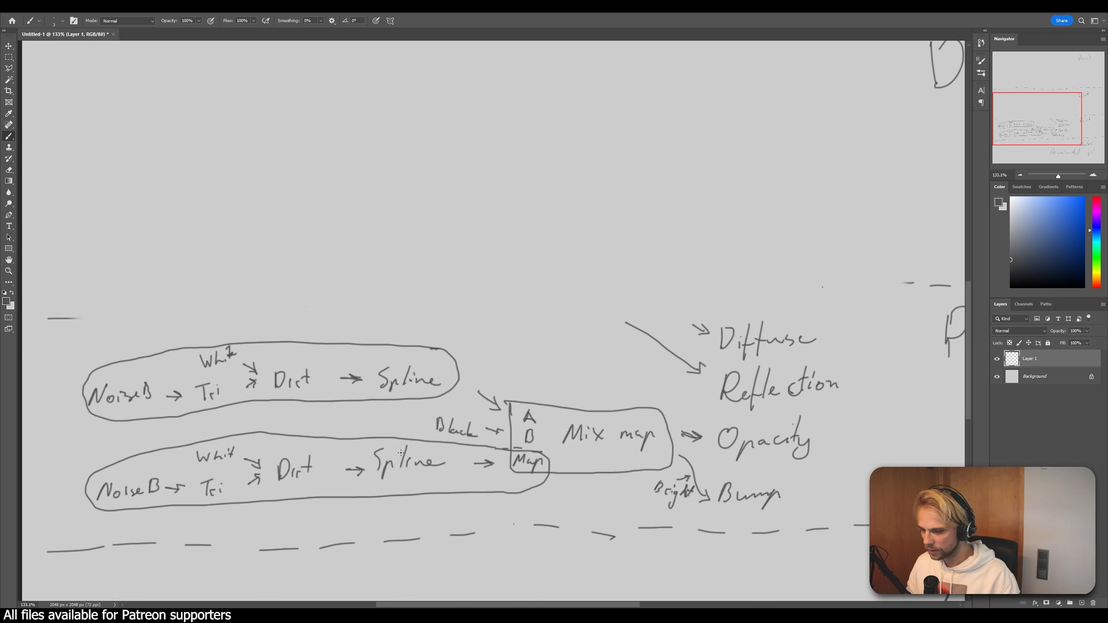
click(560, 575)
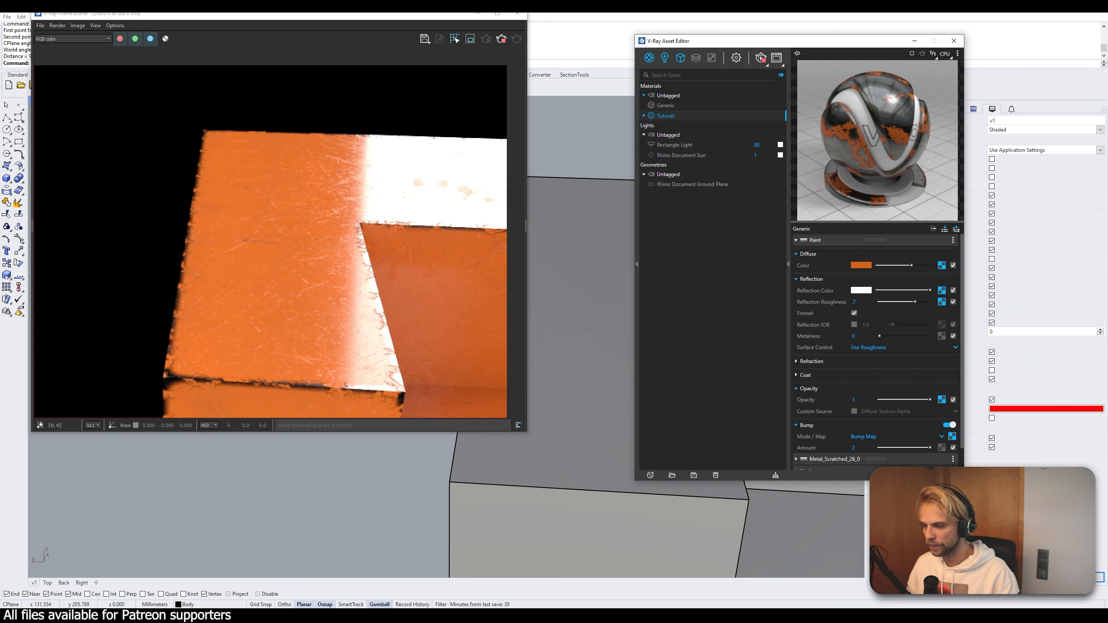
key(alt+Tab)
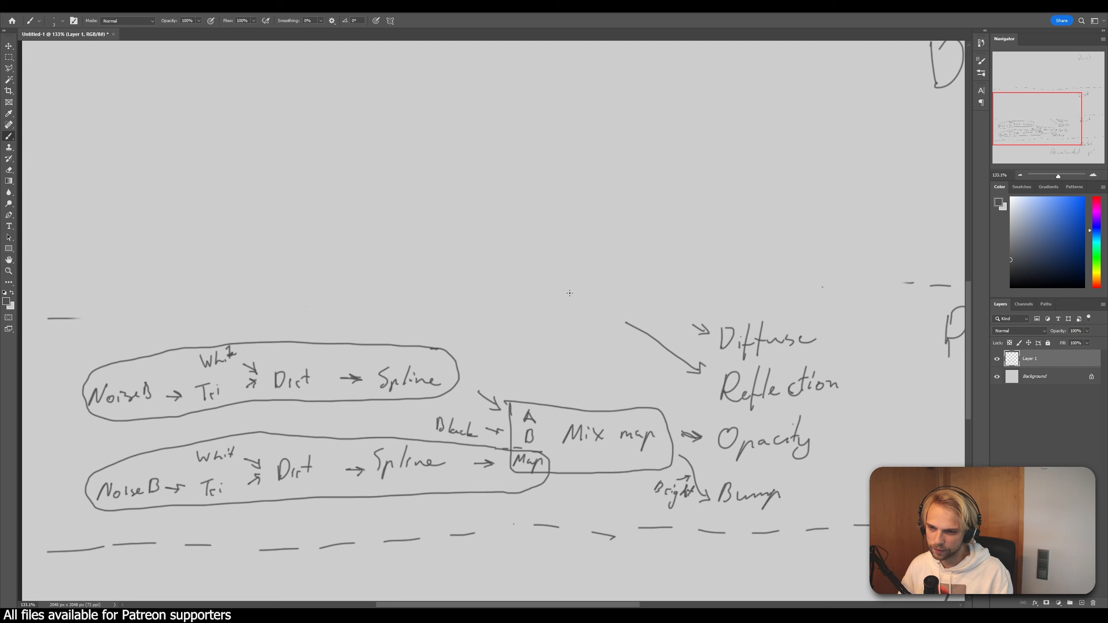
mouse_move(570, 286)
mouse_down()
mouse_move(559, 302)
mouse_move(596, 298)
mouse_move(593, 308)
mouse_move(550, 331)
mouse_move(618, 337)
mouse_up()
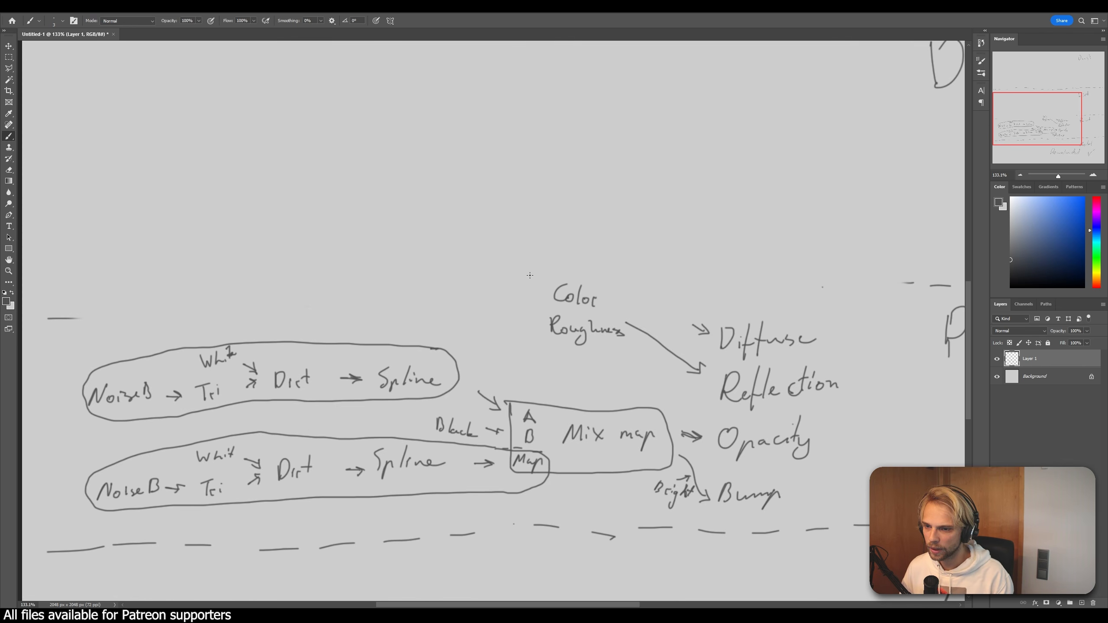
- Write a Spline node for Color and another for Roughness, each with an arrow pointing to its label
drag(518, 268, 544, 282)
drag(538, 269, 544, 281)
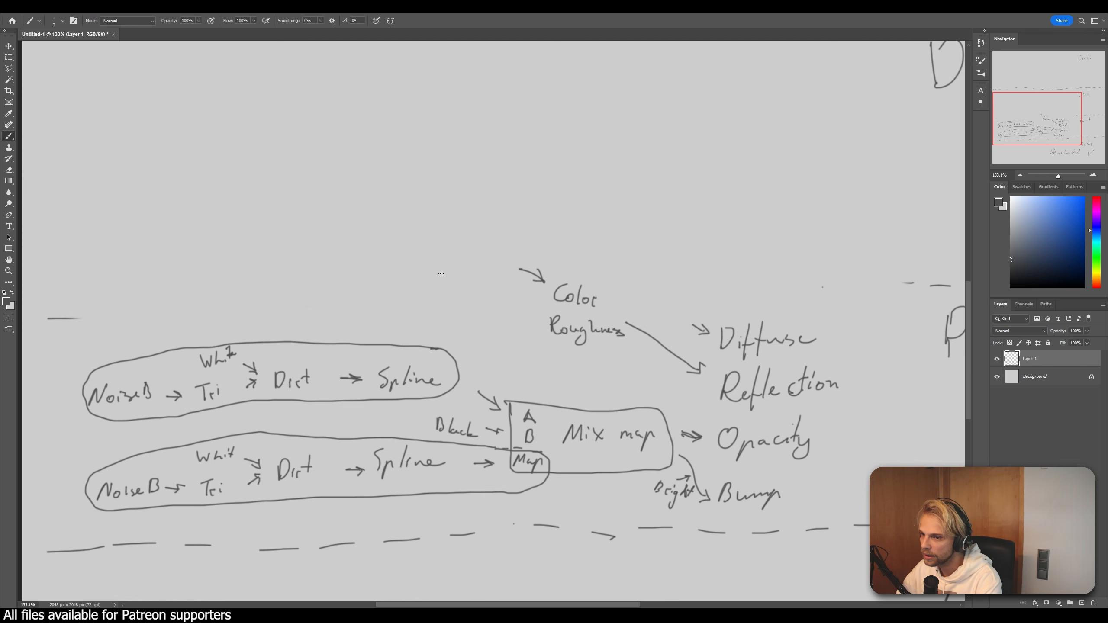
drag(444, 252, 448, 273)
mouse_move(461, 261)
mouse_down()
mouse_move(473, 271)
mouse_move(506, 267)
mouse_up()
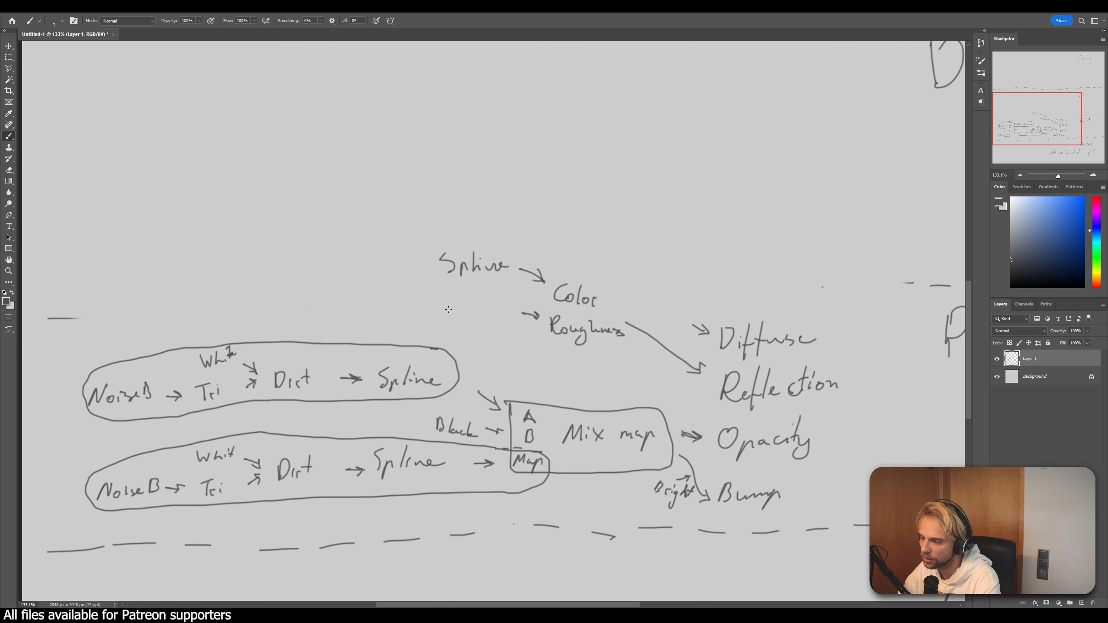
drag(448, 305, 449, 321)
mouse_move(462, 309)
mouse_down()
mouse_move(463, 327)
mouse_move(476, 315)
mouse_up()
mouse_move(480, 323)
mouse_down()
mouse_move(484, 311)
mouse_move(520, 311)
mouse_up()
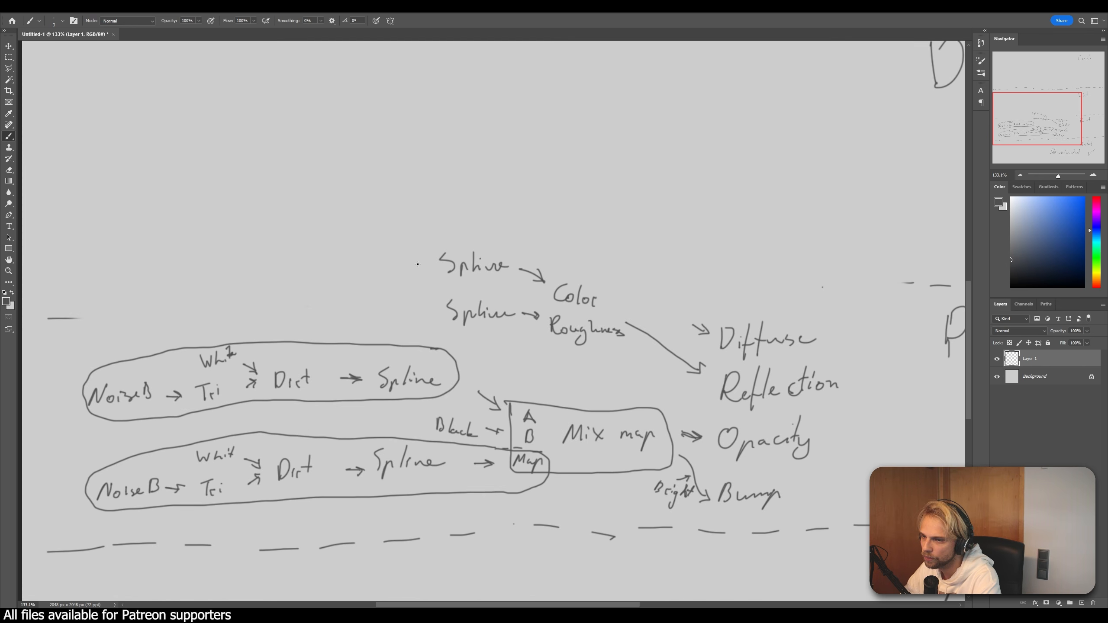
- Draw an arrow into each Spline node and write a Tri node before it with its own incoming arrow
drag(402, 257, 417, 264)
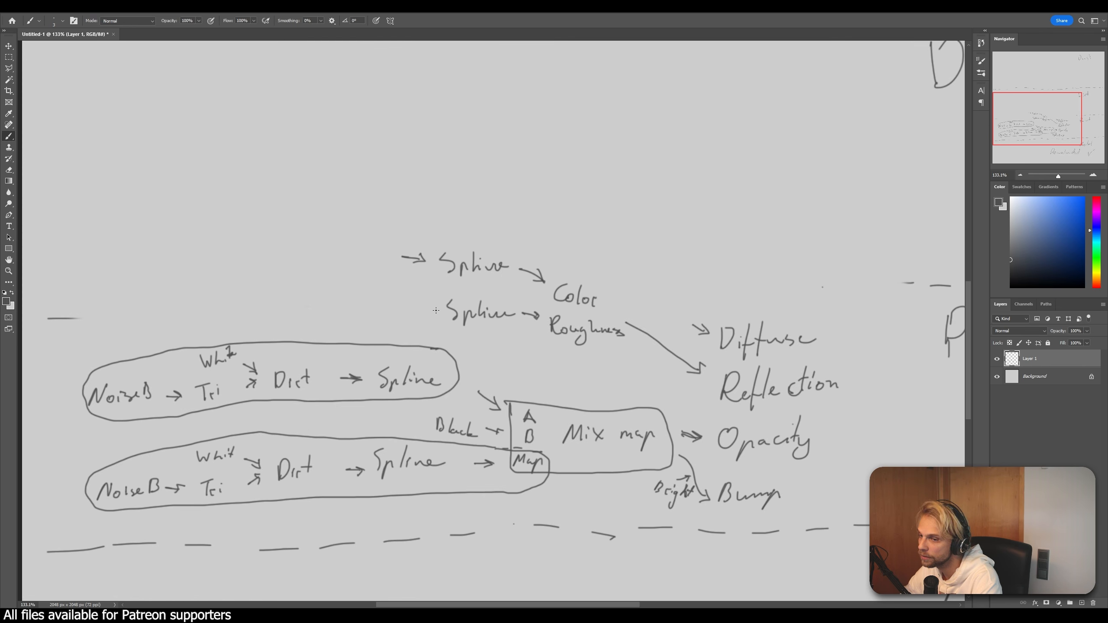
drag(408, 303, 432, 305)
mouse_move(422, 299)
mouse_down()
mouse_move(433, 306)
mouse_move(422, 310)
mouse_up()
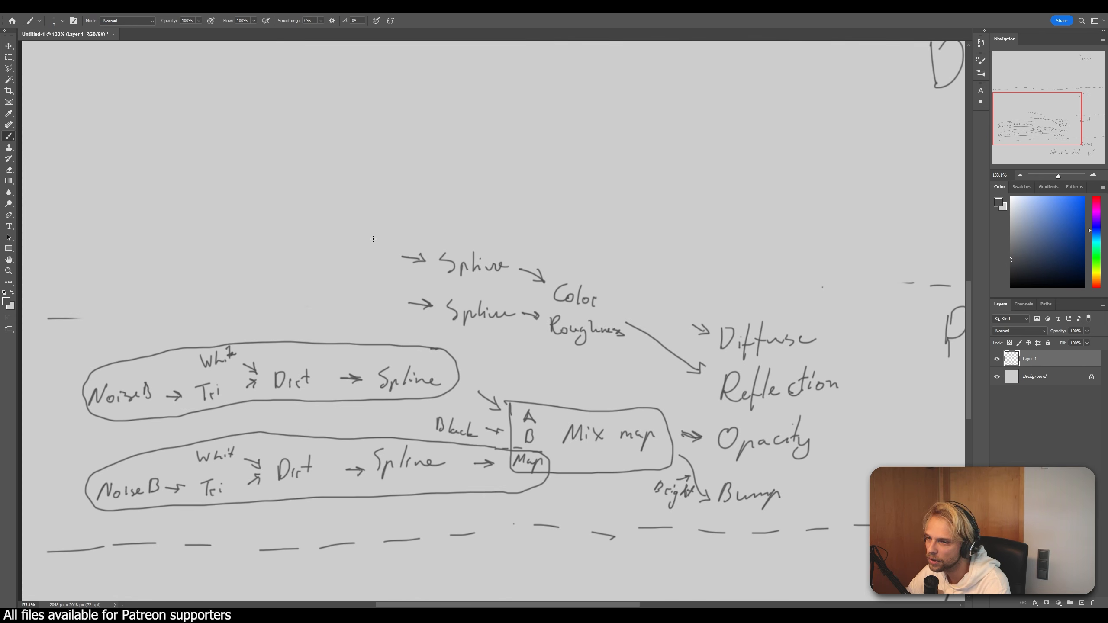
drag(348, 245, 348, 264)
mouse_move(342, 243)
mouse_down()
mouse_move(361, 241)
mouse_move(370, 261)
mouse_move(356, 301)
mouse_move(367, 286)
mouse_move(372, 297)
mouse_up()
drag(378, 299, 378, 307)
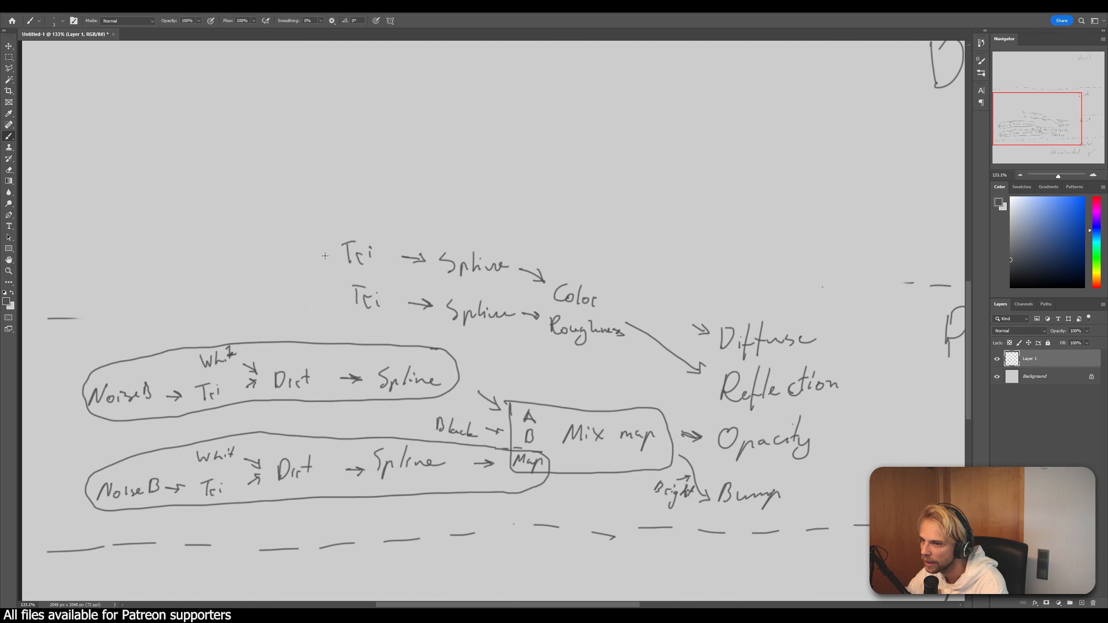
drag(307, 252, 328, 253)
mouse_move(314, 246)
mouse_down()
mouse_move(328, 253)
mouse_move(312, 264)
mouse_move(338, 297)
mouse_up()
drag(338, 297, 327, 305)
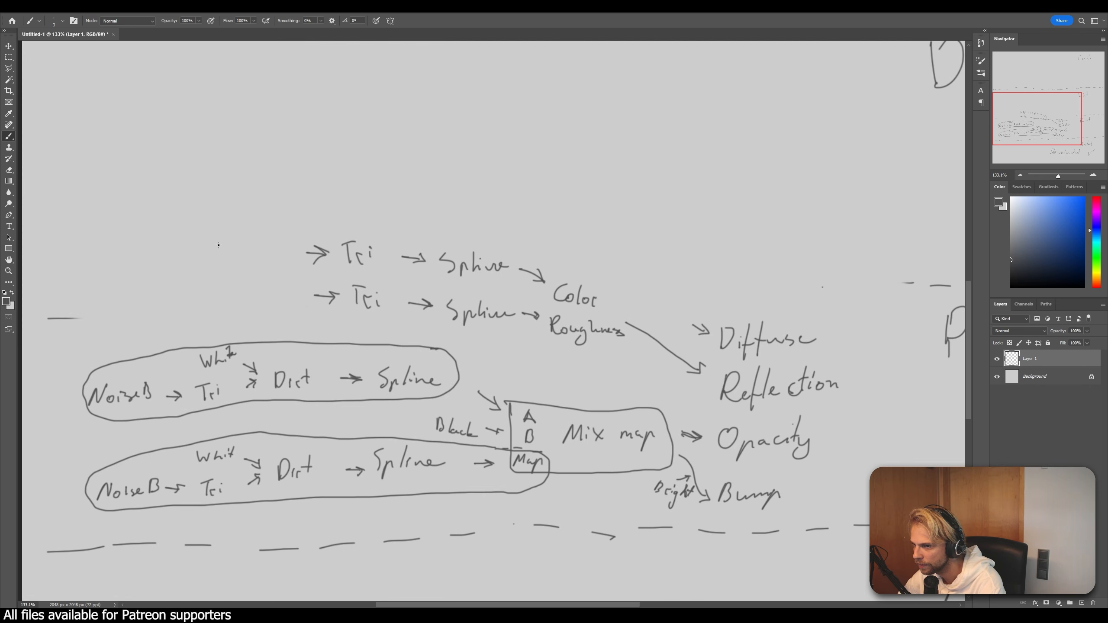
- Write "Tex: Fingerprints" as the input of the Color chain's Tri node
drag(220, 245, 220, 264)
drag(220, 245, 292, 261)
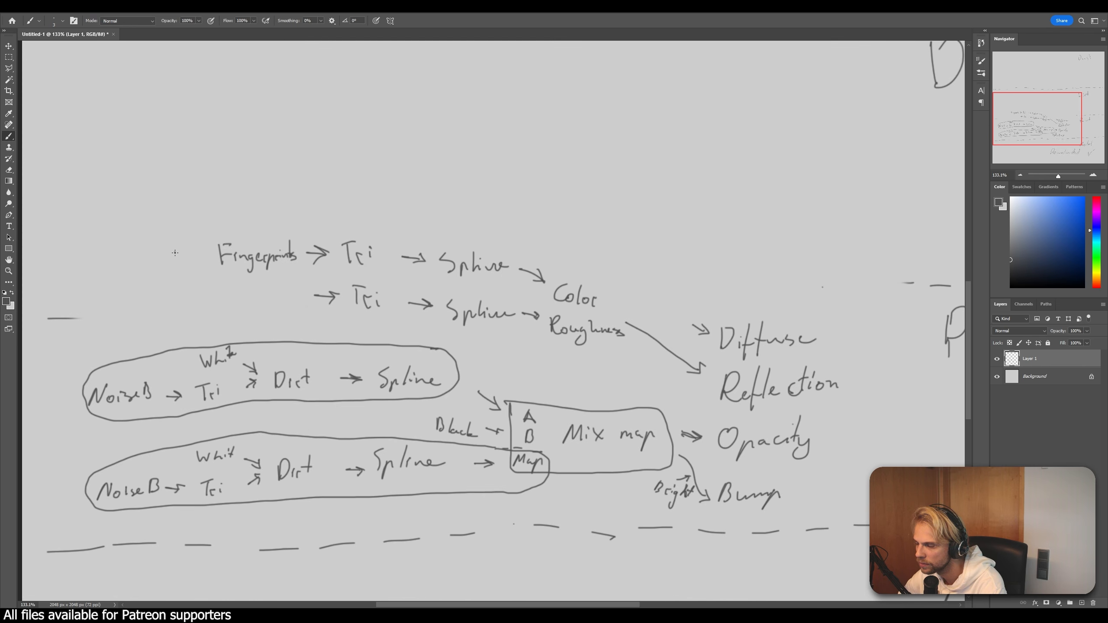
drag(176, 250, 175, 269)
mouse_move(168, 252)
mouse_down()
mouse_move(187, 247)
mouse_move(199, 269)
mouse_up()
drag(199, 258, 190, 269)
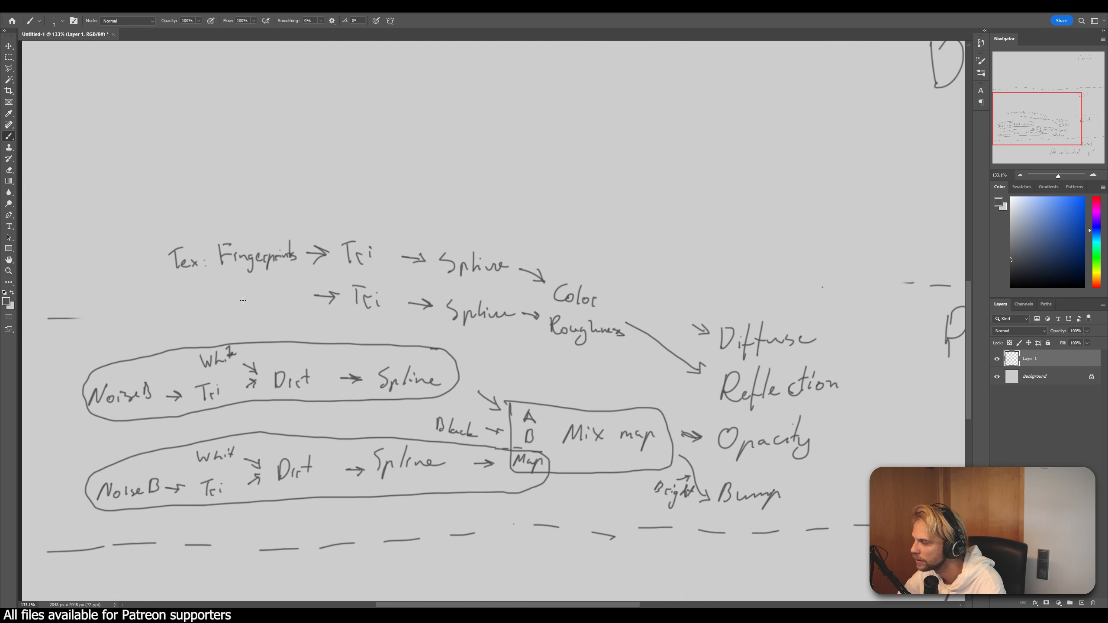
- Write "Tex: Scratches" before the Roughness chain's Tri node and outline both reflection chains as one group
mouse_move(231, 291)
mouse_down()
mouse_move(221, 306)
mouse_move(297, 301)
mouse_up()
mouse_move(177, 291)
mouse_down()
mouse_move(178, 309)
mouse_move(187, 288)
mouse_move(203, 308)
mouse_up()
drag(203, 299, 194, 308)
click(209, 297)
click(209, 305)
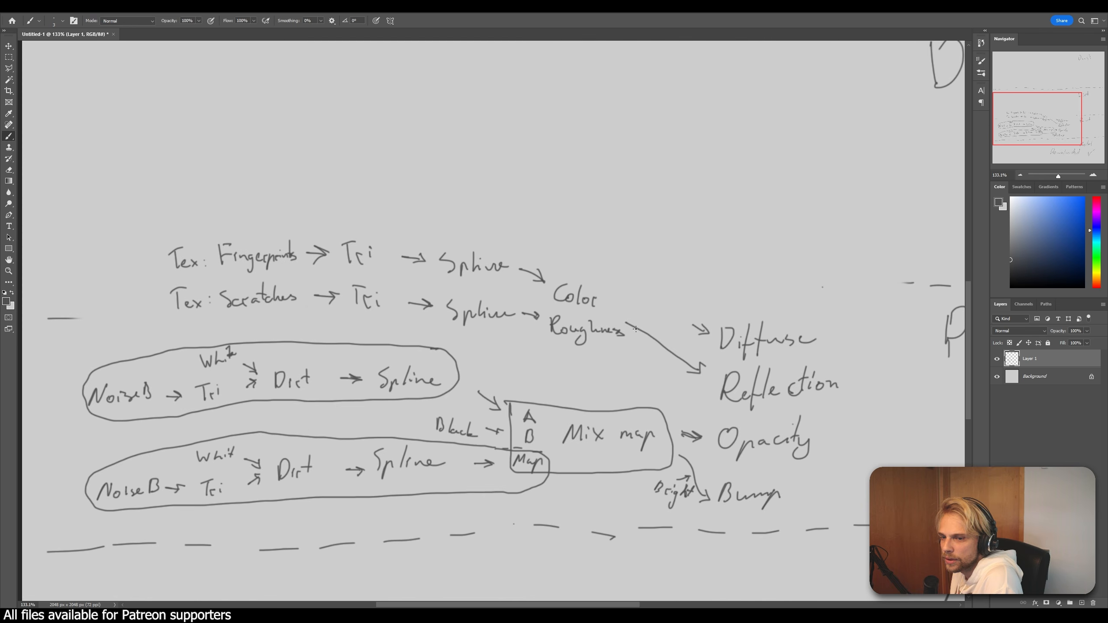
mouse_move(644, 332)
mouse_down()
mouse_move(550, 263)
mouse_move(354, 229)
mouse_move(225, 235)
mouse_move(149, 265)
mouse_move(187, 332)
mouse_move(351, 320)
mouse_move(560, 353)
mouse_move(631, 345)
mouse_move(645, 328)
mouse_up()
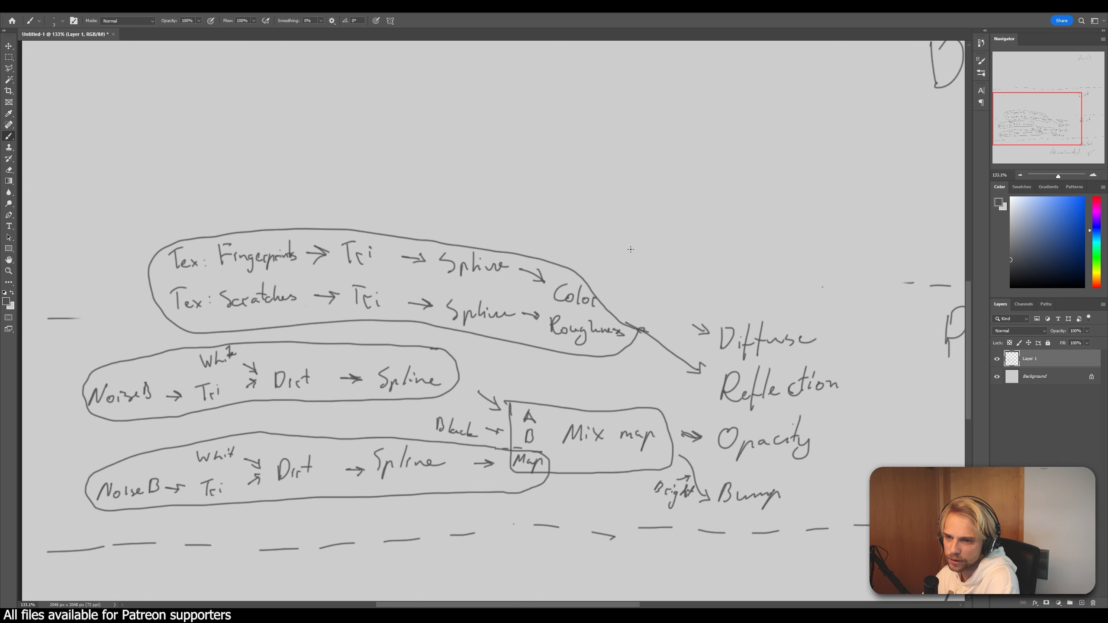
drag(613, 235, 611, 256)
mouse_move(620, 268)
mouse_down()
mouse_move(622, 250)
mouse_move(653, 258)
mouse_up()
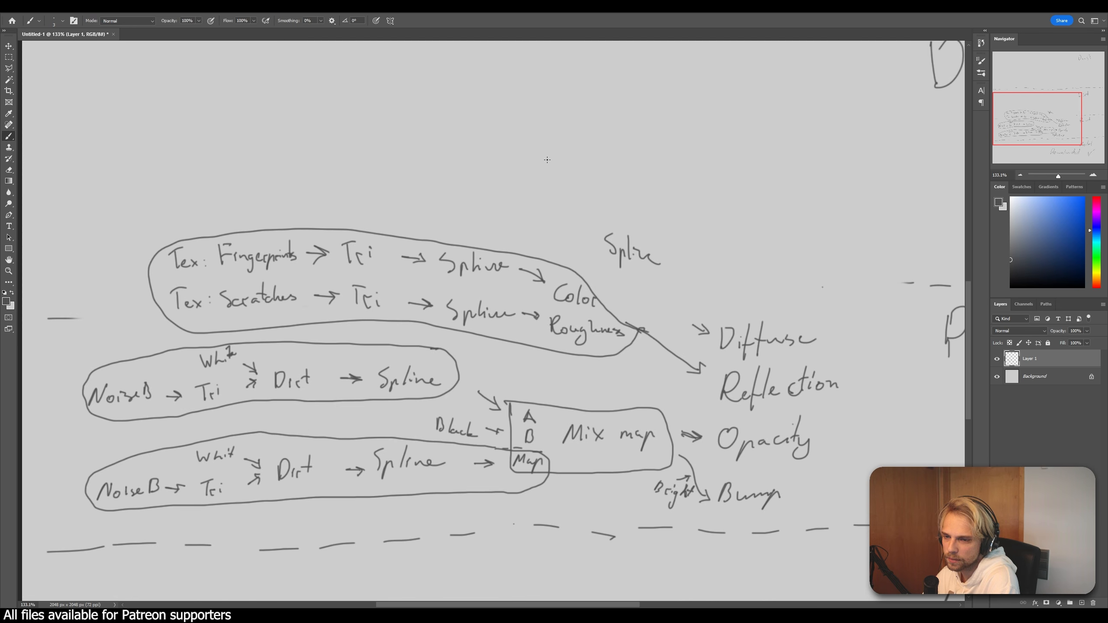
mouse_move(565, 217)
mouse_down()
mouse_move(587, 232)
mouse_move(574, 235)
mouse_up()
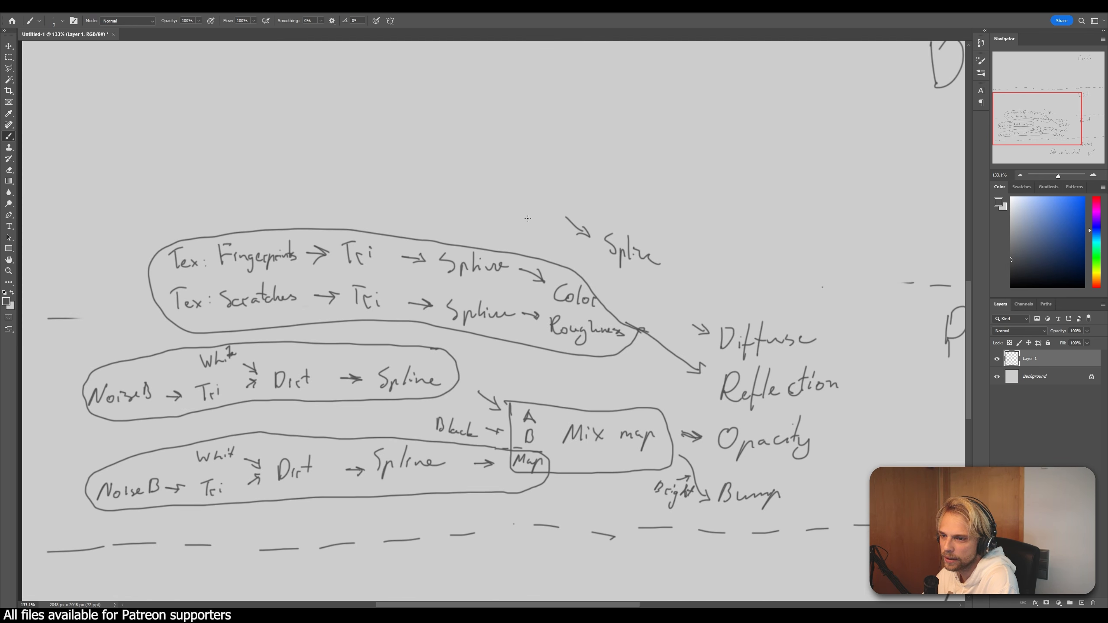
drag(501, 191, 501, 214)
mouse_move(492, 191)
mouse_down()
mouse_move(508, 190)
mouse_move(522, 215)
mouse_up()
click(522, 204)
mouse_move(449, 199)
mouse_down()
mouse_move(473, 206)
mouse_move(462, 211)
mouse_up()
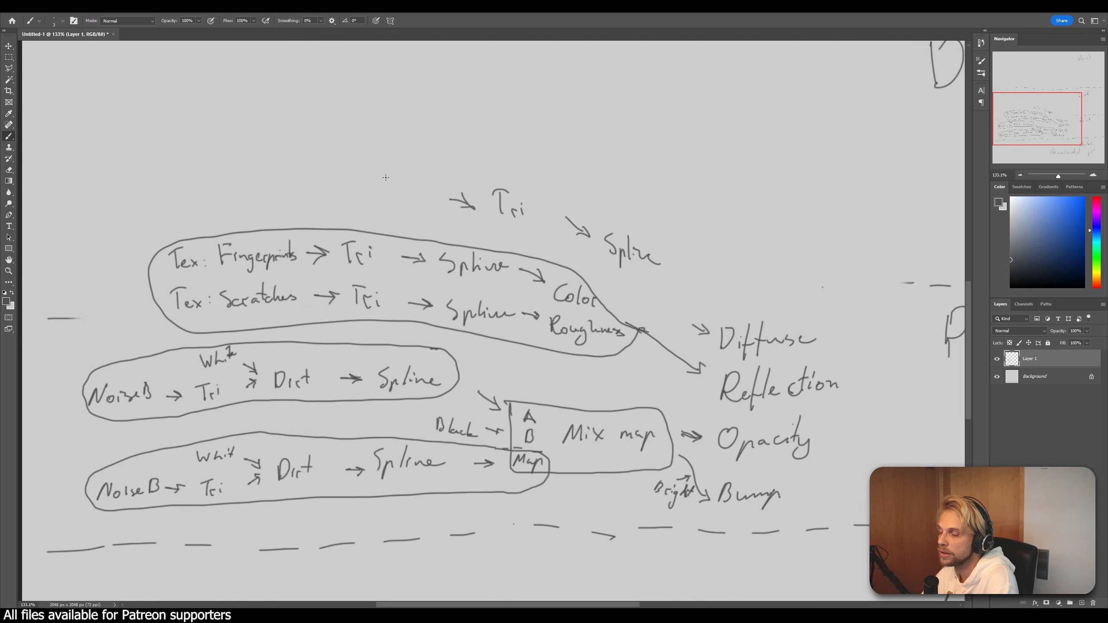
mouse_move(362, 179)
mouse_down()
mouse_move(367, 202)
mouse_move(418, 194)
mouse_up()
mouse_move(304, 184)
mouse_down()
mouse_move(304, 205)
mouse_move(310, 183)
mouse_move(318, 206)
mouse_move(335, 200)
mouse_up()
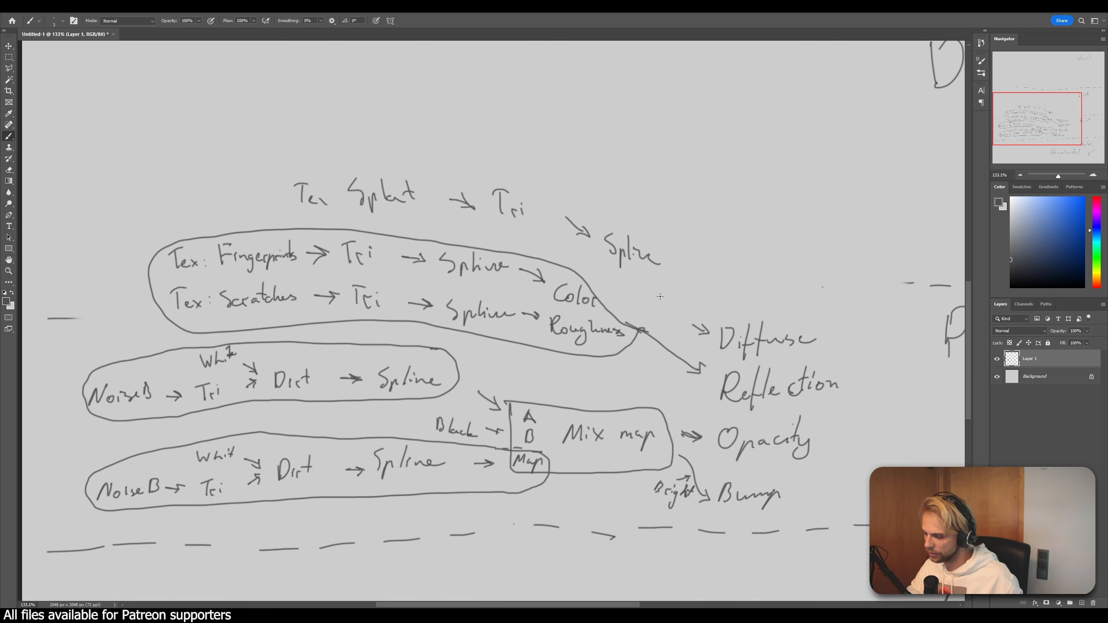
key(e)
mouse_move(652, 252)
mouse_down()
mouse_move(565, 210)
mouse_move(530, 216)
mouse_move(480, 191)
mouse_move(294, 188)
mouse_up()
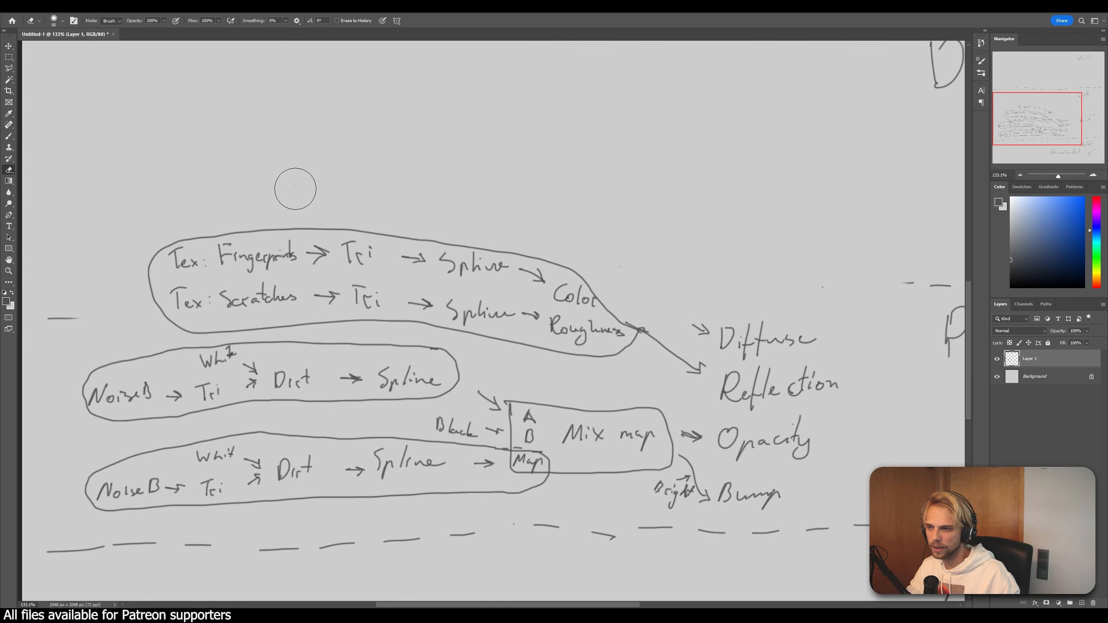
- Write a "Mix map" node with A, B and Map inputs above the Diffuse label and draw an arrow into Map
key(b)
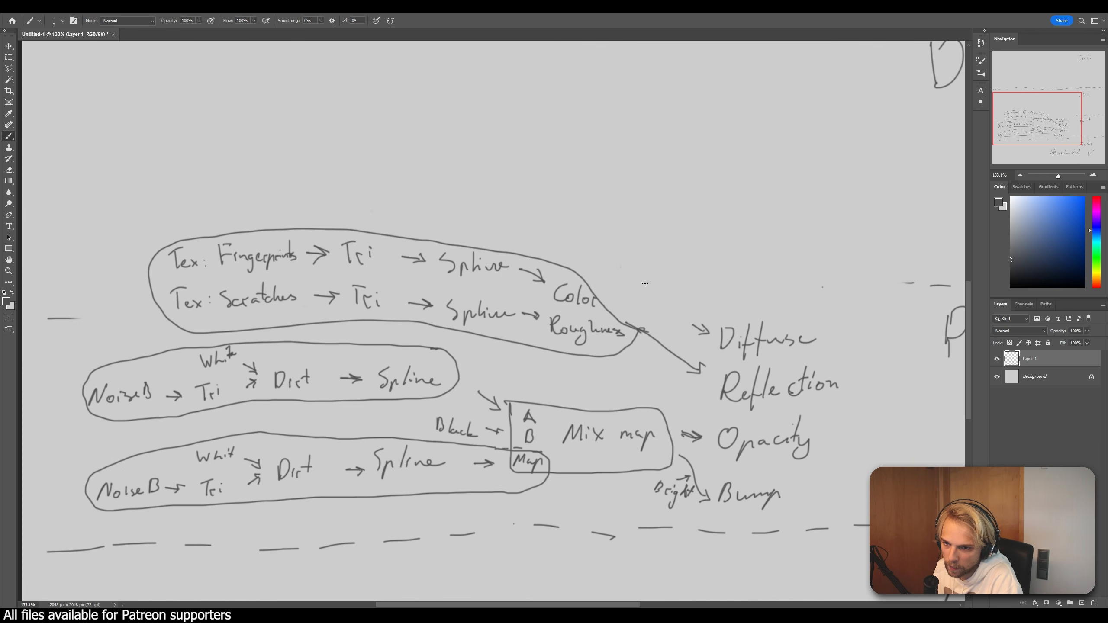
mouse_move(634, 272)
mouse_down()
mouse_move(641, 264)
mouse_move(650, 279)
mouse_move(693, 281)
mouse_up()
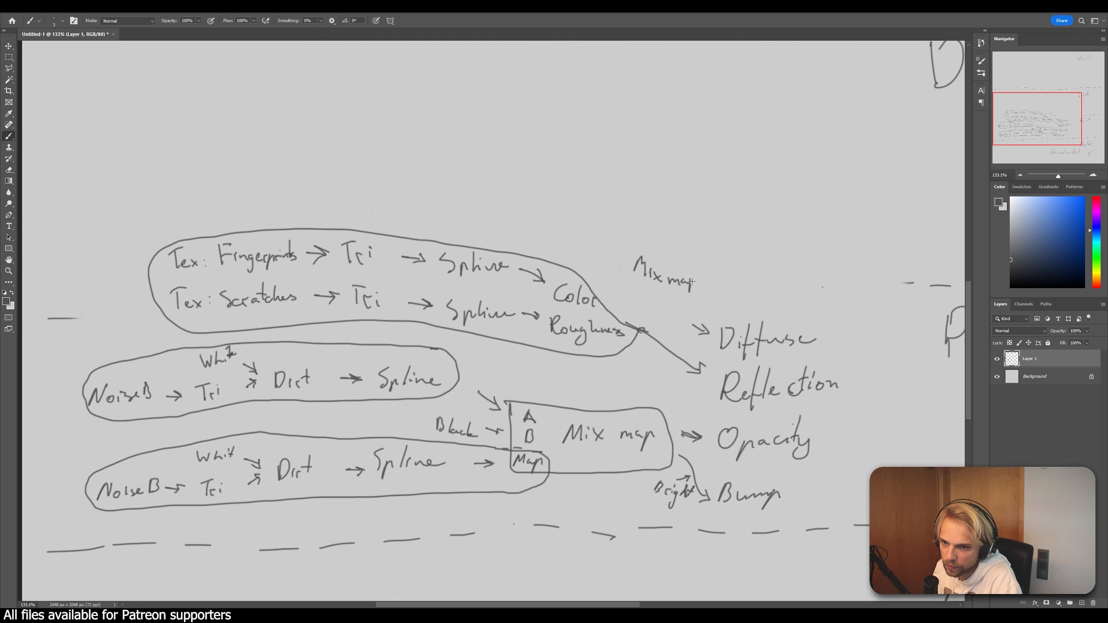
mouse_move(608, 236)
mouse_down()
mouse_move(612, 224)
mouse_move(619, 240)
mouse_move(606, 250)
mouse_move(625, 265)
mouse_up()
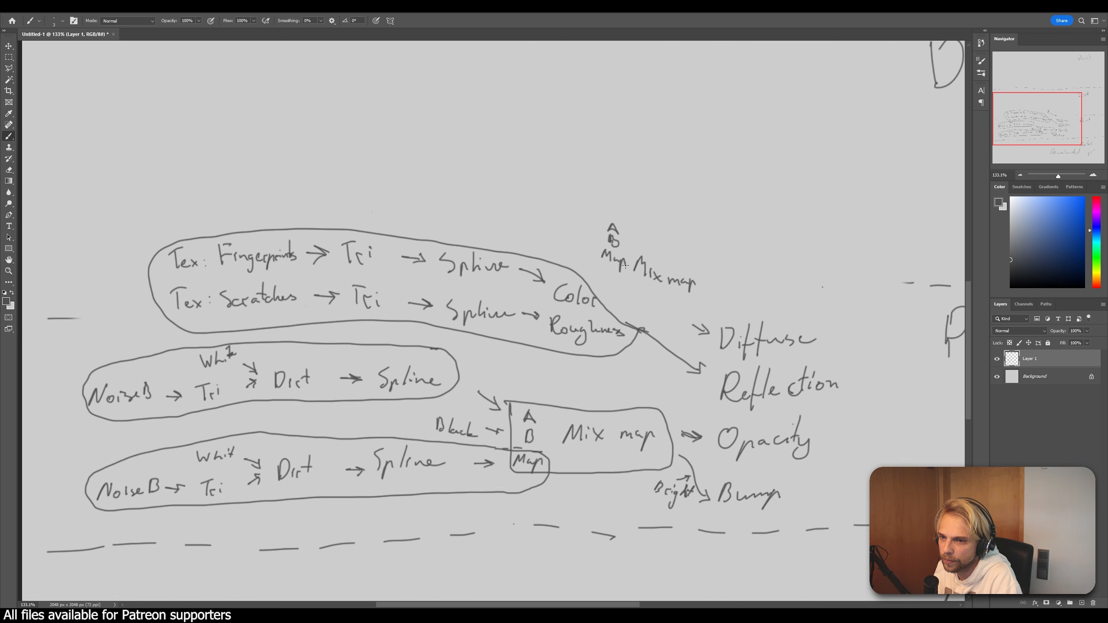
mouse_move(555, 231)
mouse_down()
mouse_move(584, 254)
mouse_move(571, 252)
mouse_up()
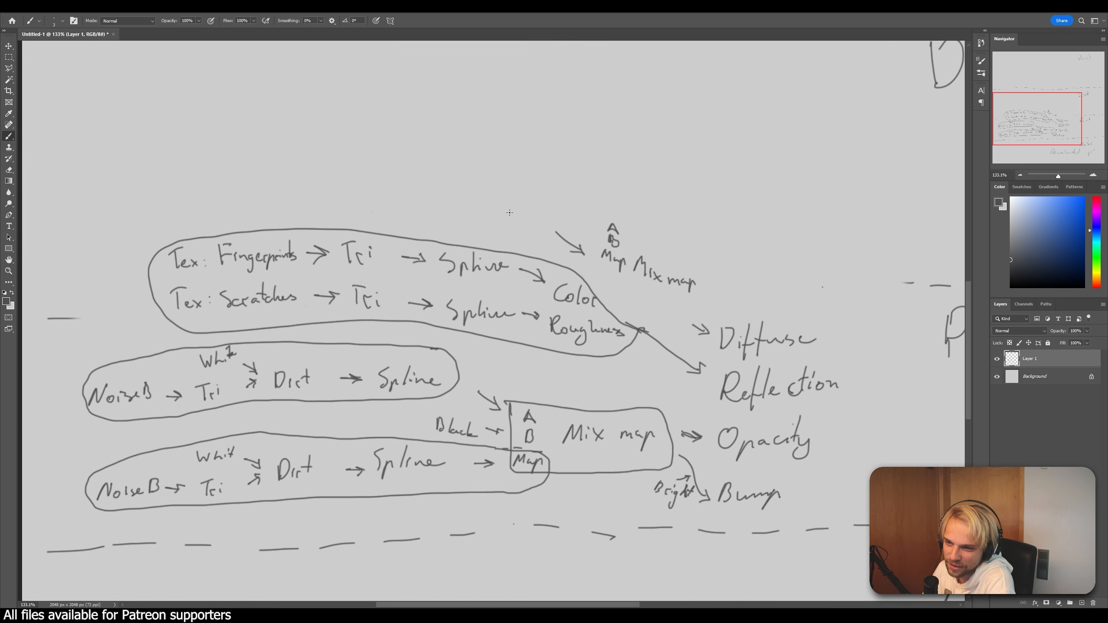
- Write a Spline node and a Tri node before the new Mix map, each with its own incoming arrow
drag(489, 201, 492, 228)
mouse_move(495, 214)
mouse_down()
mouse_move(500, 232)
mouse_move(505, 218)
mouse_up()
mouse_move(507, 201)
mouse_down()
mouse_move(508, 222)
mouse_move(546, 221)
mouse_up()
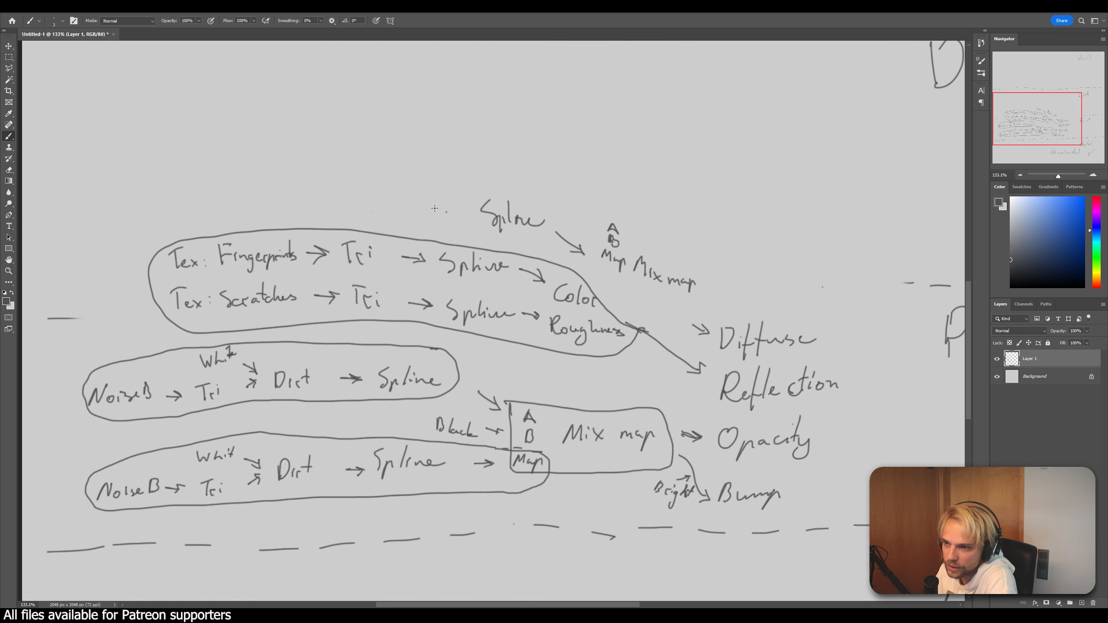
drag(430, 209, 453, 214)
drag(443, 204, 442, 218)
drag(371, 188, 385, 186)
mouse_move(382, 194)
mouse_down()
mouse_move(381, 214)
mouse_move(397, 213)
mouse_move(344, 202)
mouse_up()
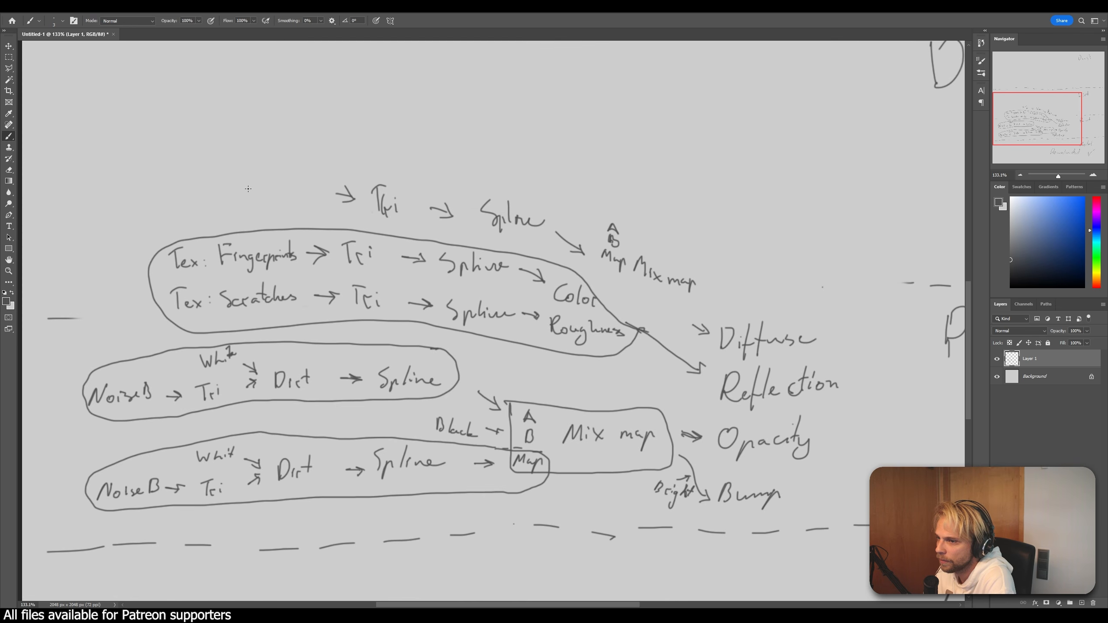
- Write "Tex. Splat" as the input of the new Tri node and outline the whole chain, connecting it to Diffuse
drag(233, 183, 232, 203)
drag(225, 180, 259, 204)
mouse_move(258, 194)
mouse_down()
mouse_move(251, 204)
mouse_move(319, 196)
mouse_up()
drag(323, 183, 324, 201)
drag(319, 191, 312, 203)
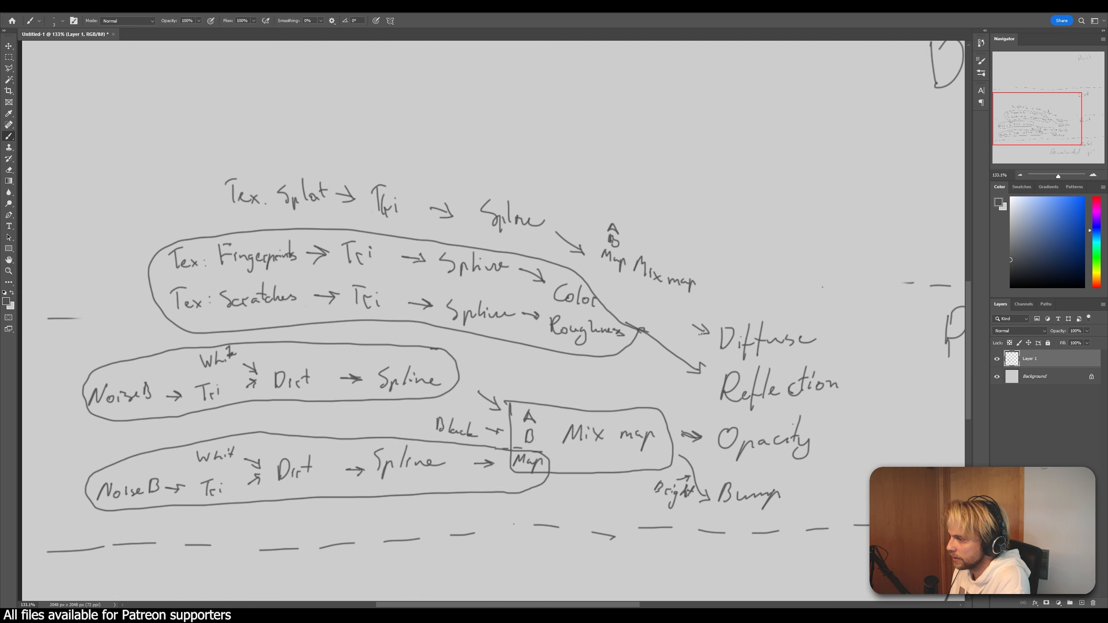
mouse_move(703, 278)
mouse_down()
mouse_move(690, 323)
mouse_move(612, 276)
mouse_move(514, 246)
mouse_move(275, 222)
mouse_move(198, 179)
mouse_move(373, 161)
mouse_move(588, 199)
mouse_move(683, 250)
mouse_move(702, 282)
mouse_up()
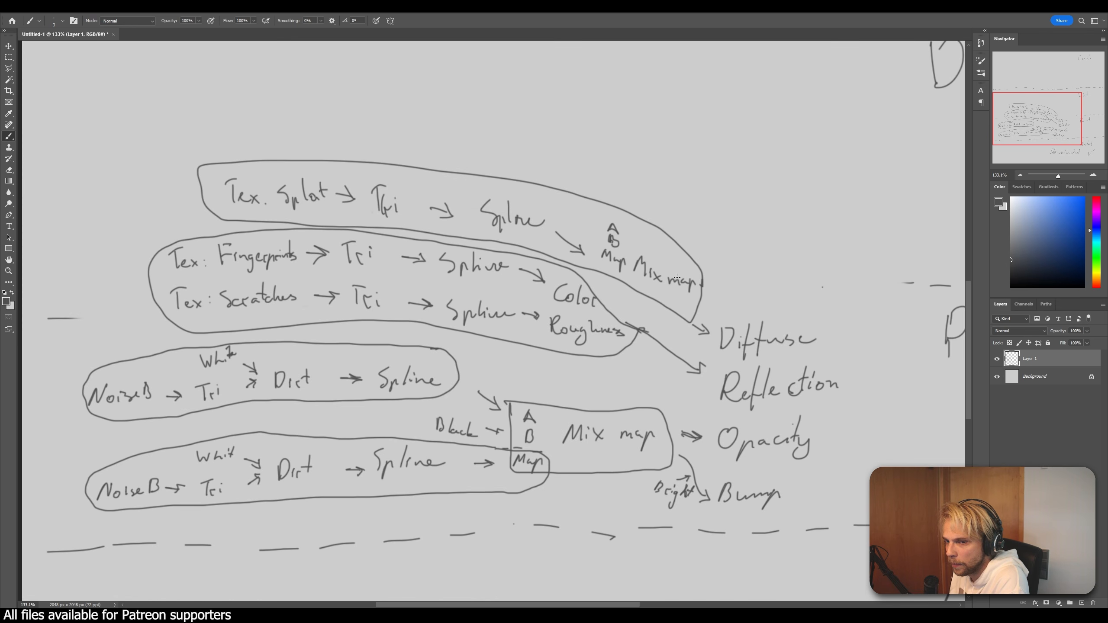
- Draw a dashed boundary over the Paint chains, joining the two ends of the divider between Dirt and Paint
drag(907, 283, 813, 276)
drag(794, 276, 770, 266)
drag(753, 261, 680, 225)
drag(665, 218, 659, 213)
drag(631, 204, 592, 187)
drag(573, 185, 565, 179)
drag(537, 169, 459, 152)
drag(445, 151, 437, 150)
drag(418, 149, 376, 148)
drag(351, 150, 316, 150)
drag(296, 149, 282, 149)
drag(267, 151, 201, 157)
drag(185, 168, 174, 197)
drag(168, 205, 147, 253)
drag(143, 257, 137, 289)
drag(135, 293, 130, 303)
drag(124, 306, 110, 314)
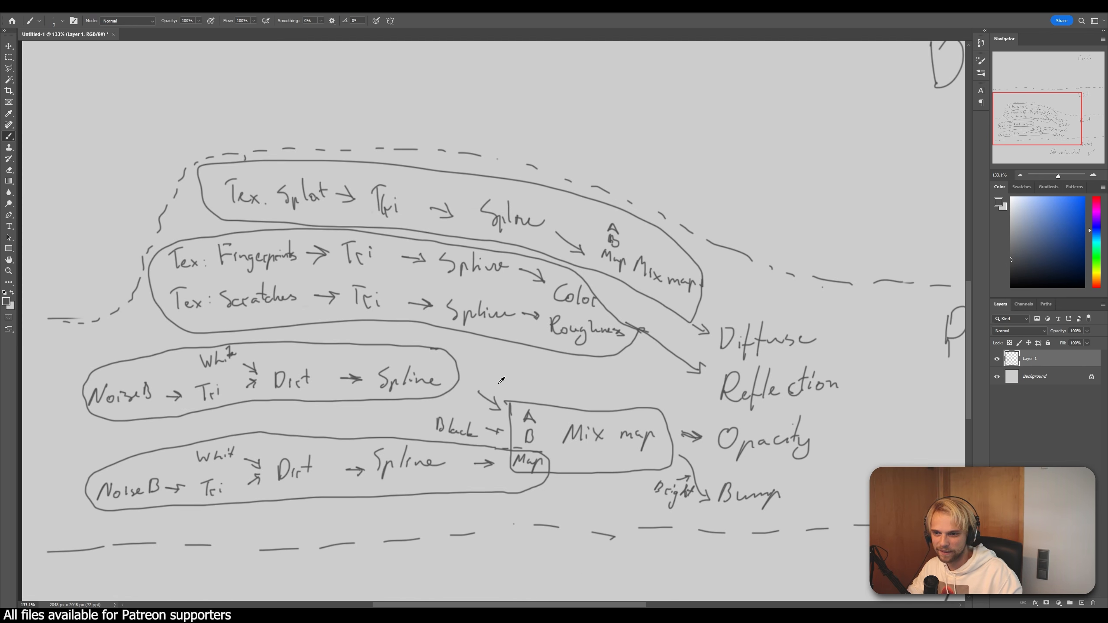
- Switch to the V-Ray Frame Buffer in Rhino, magnify the render of block and hand, and move the window aside
alt+scroll(501, 380, down, 10)
alt+scroll(666, 393, up, 2)
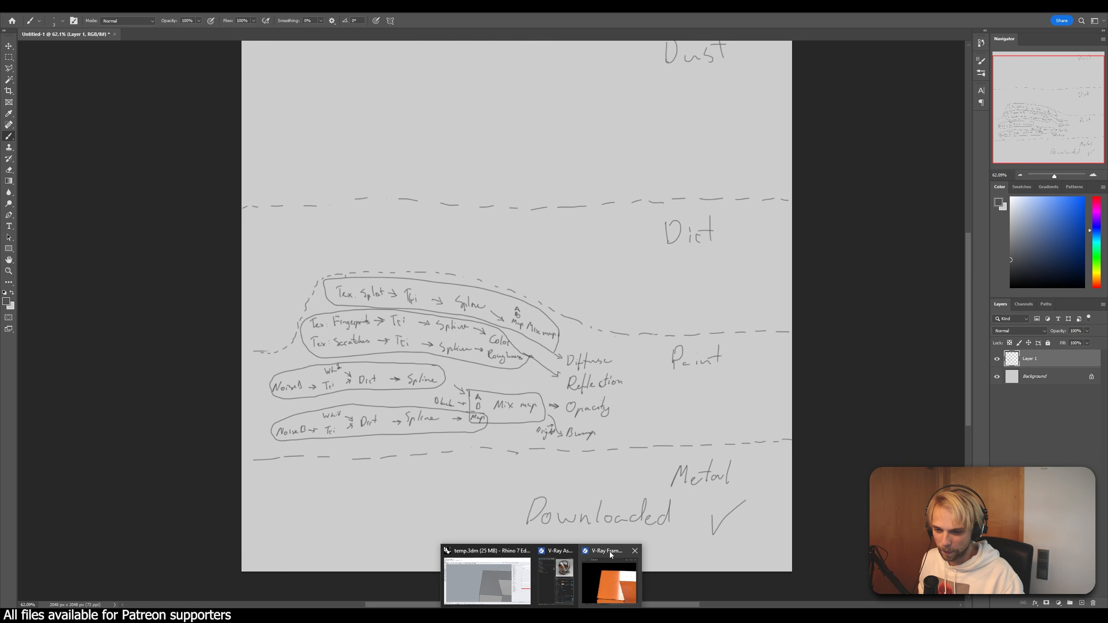
click(609, 563)
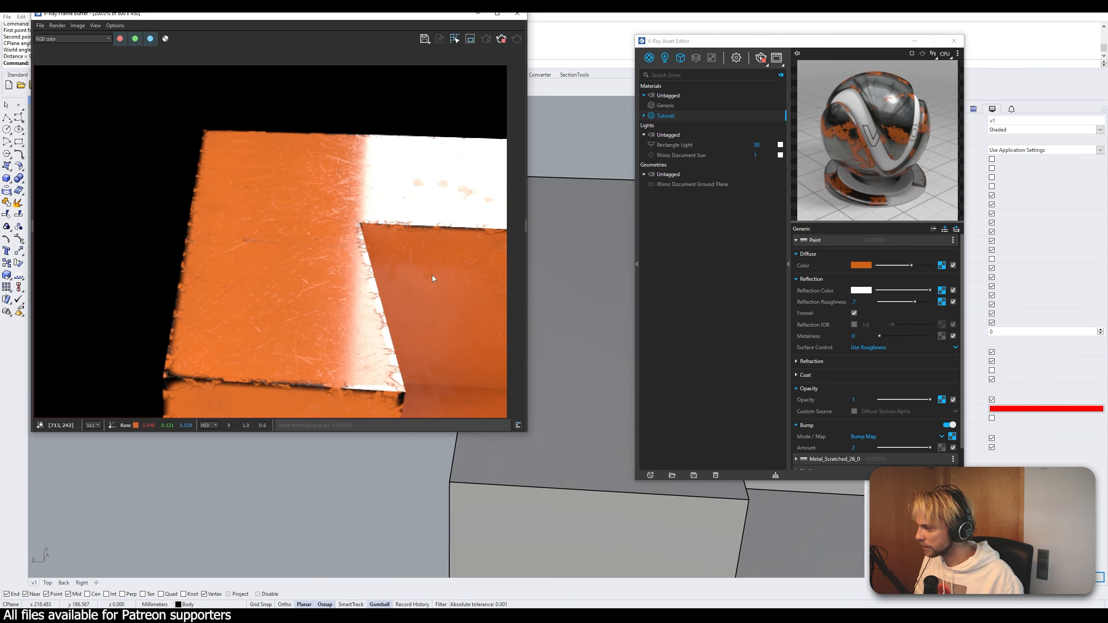
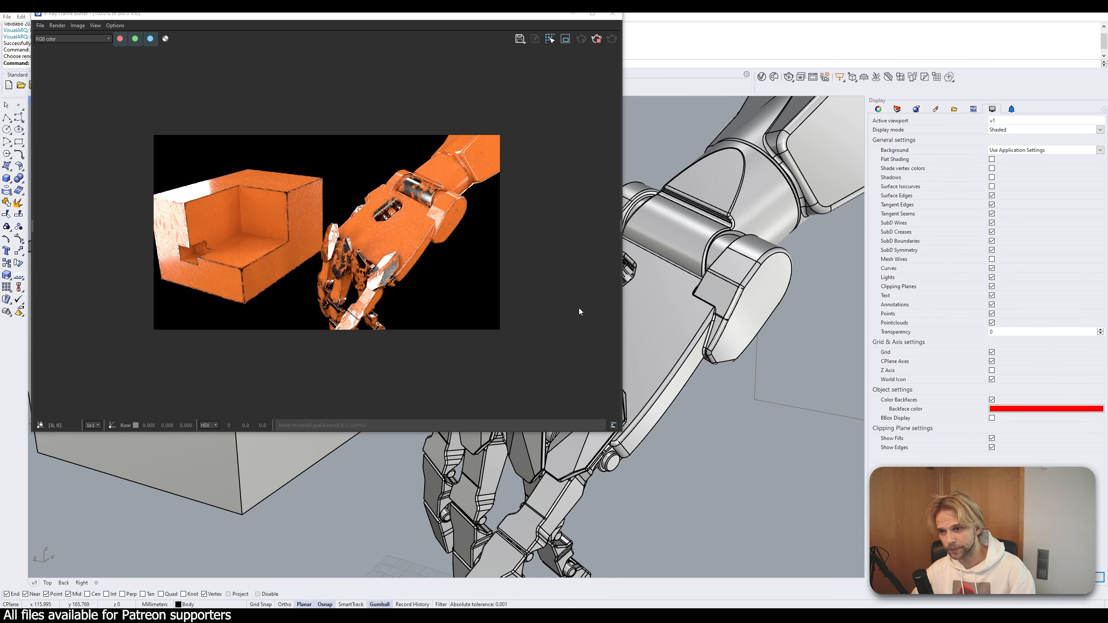
scroll(257, 191, up, 2)
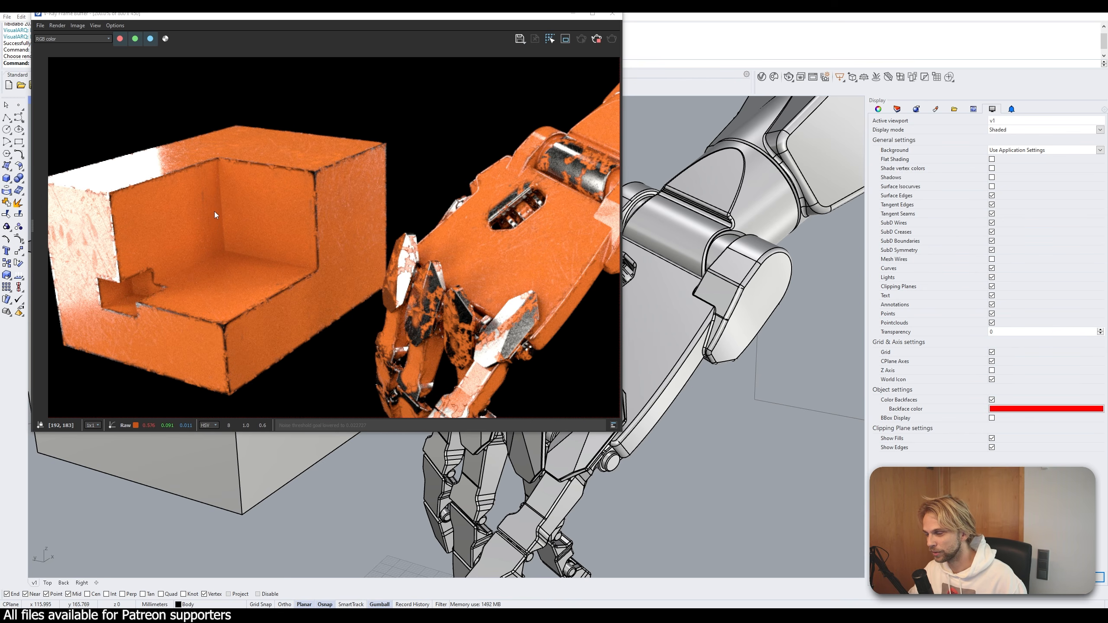
drag(339, 15, 764, 146)
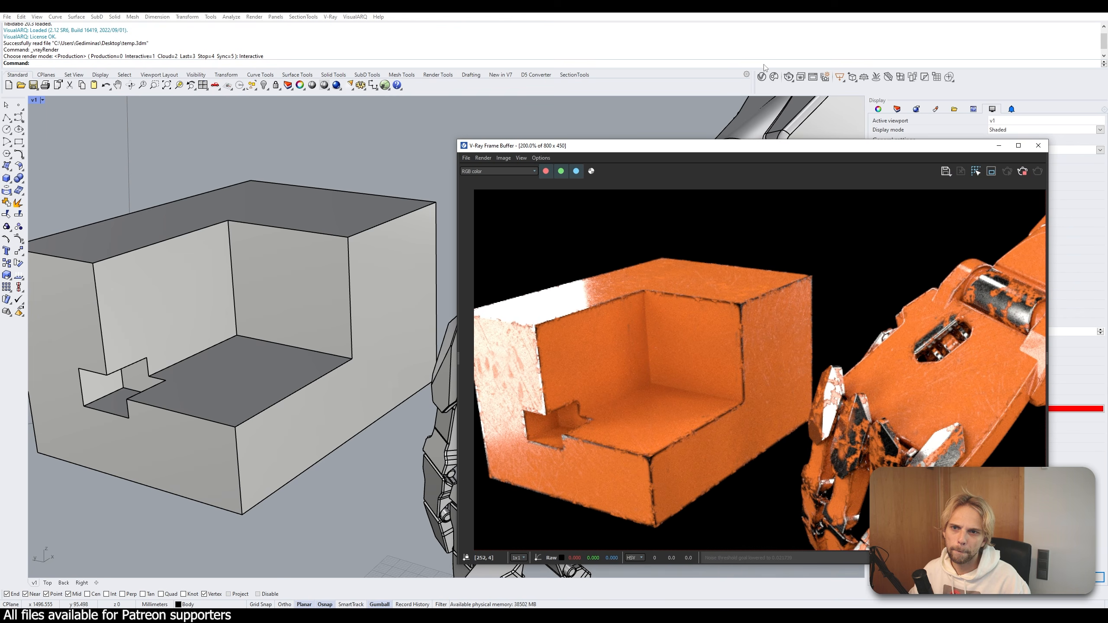
- Open the V-Ray Asset Editor with its material settings shown and delete the Generic material
click(762, 77)
drag(523, 156, 297, 118)
click(396, 257)
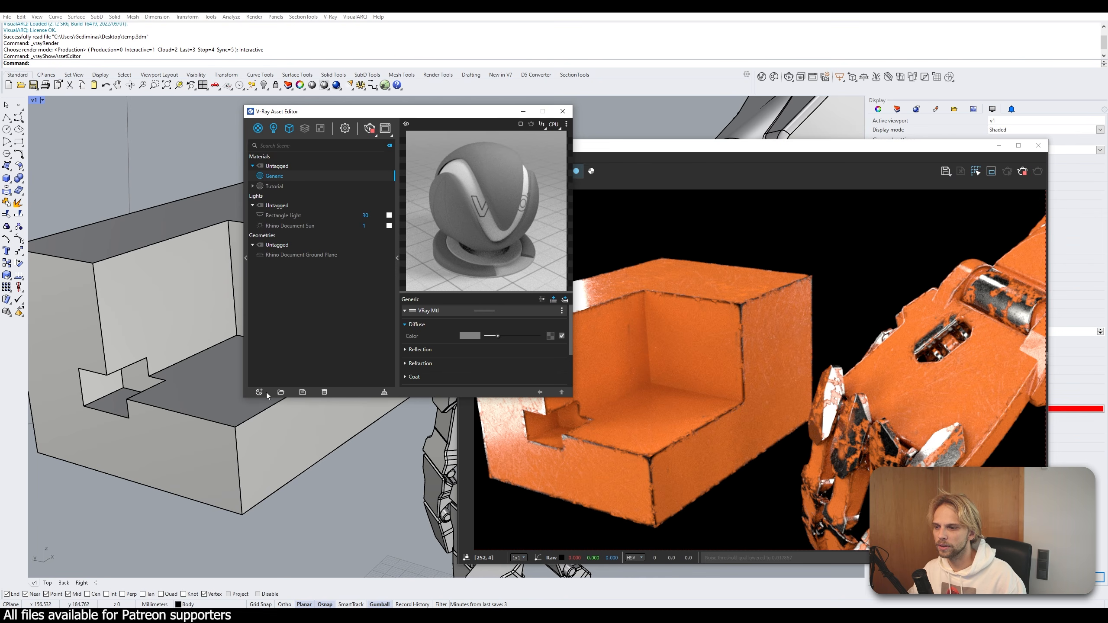
click(324, 392)
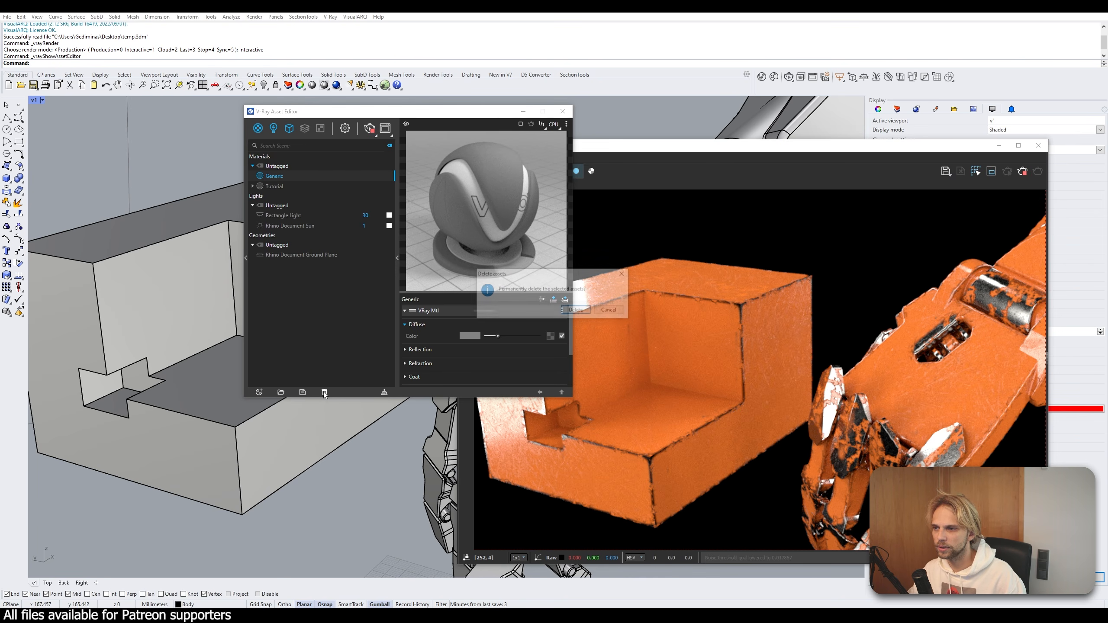
click(576, 310)
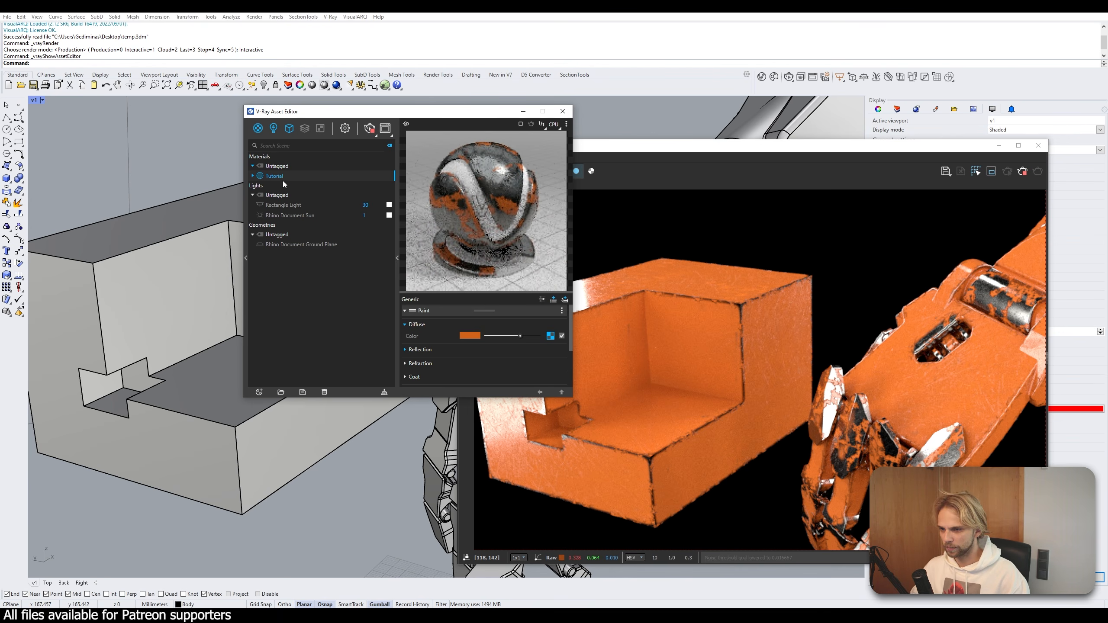
- Enlarge the Asset Editor, arrange it beside the Frame Buffer, and collapse the Tutorial material's Paint layer
drag(425, 398, 424, 563)
drag(452, 117, 326, 38)
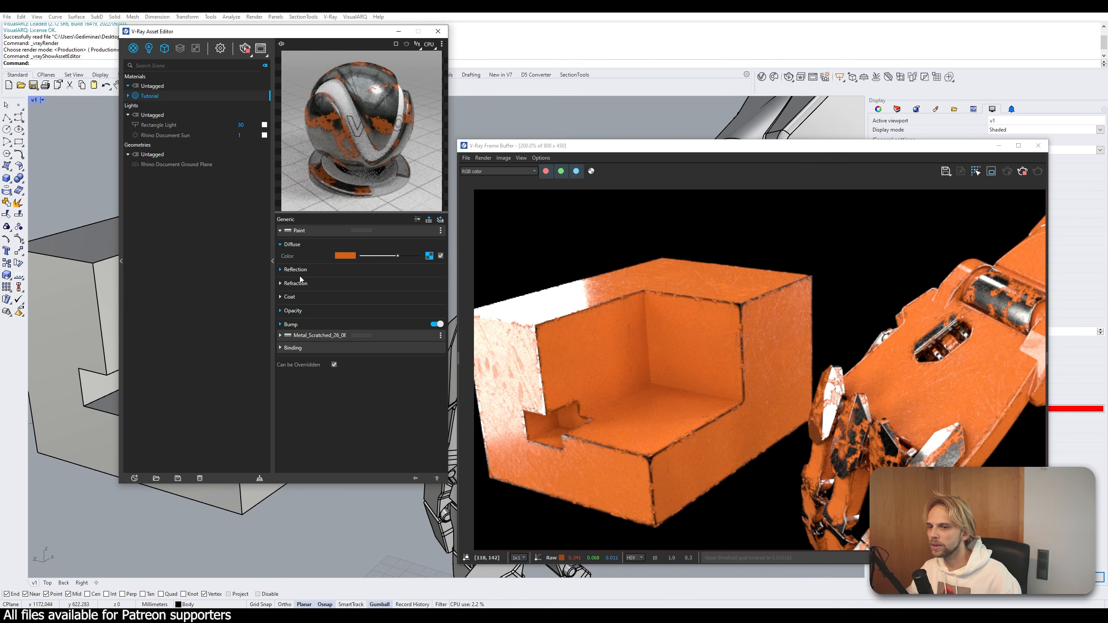
drag(651, 147, 665, 40)
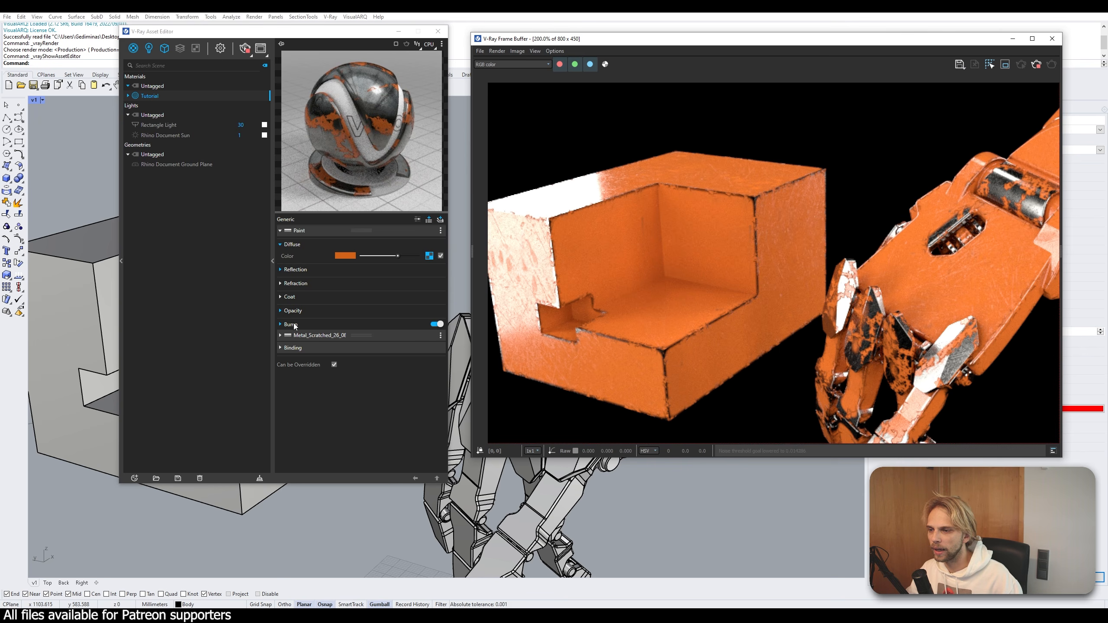
click(280, 231)
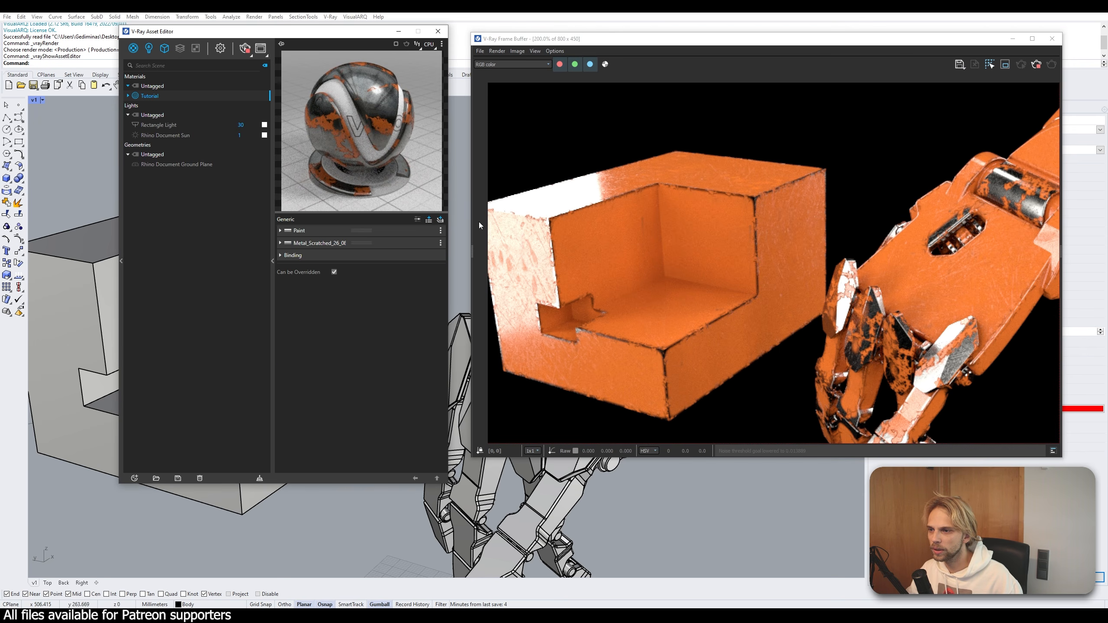
- Add a Diffuse Coat layer above Paint in the Tutorial material and expand its opacity settings
click(438, 221)
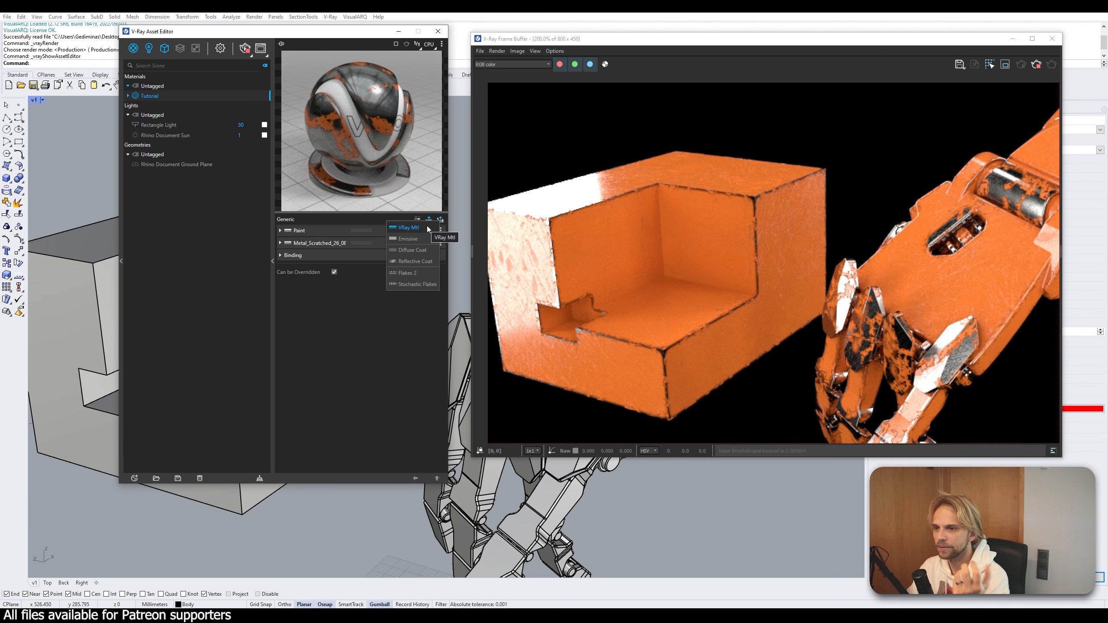
click(414, 251)
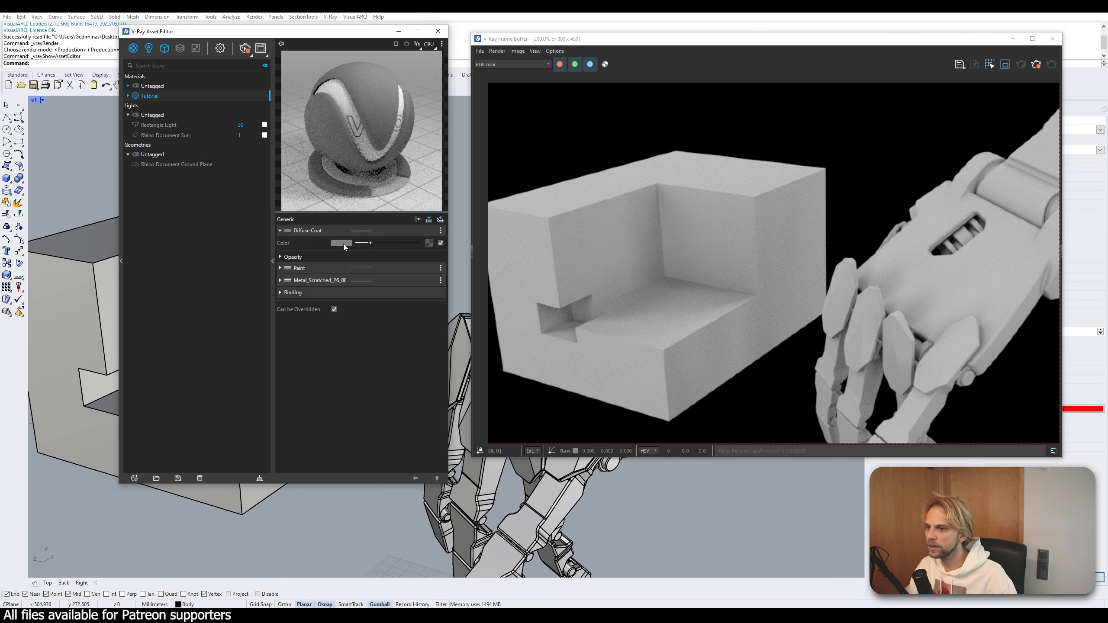
click(282, 258)
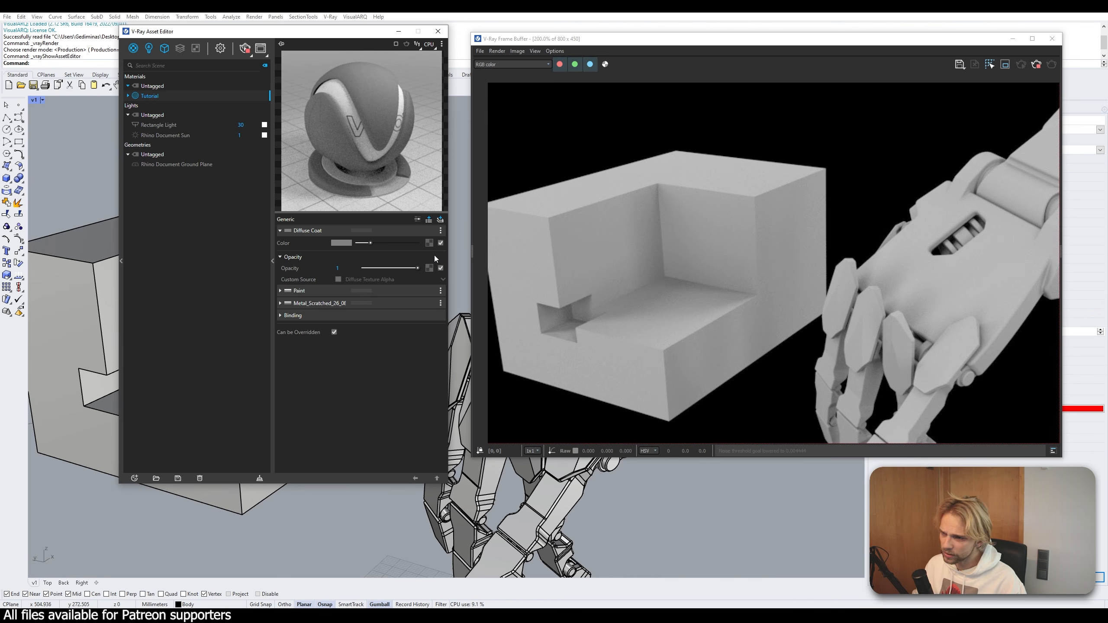
- Set the Diffuse Coat's color to a bright saturated blue
click(340, 243)
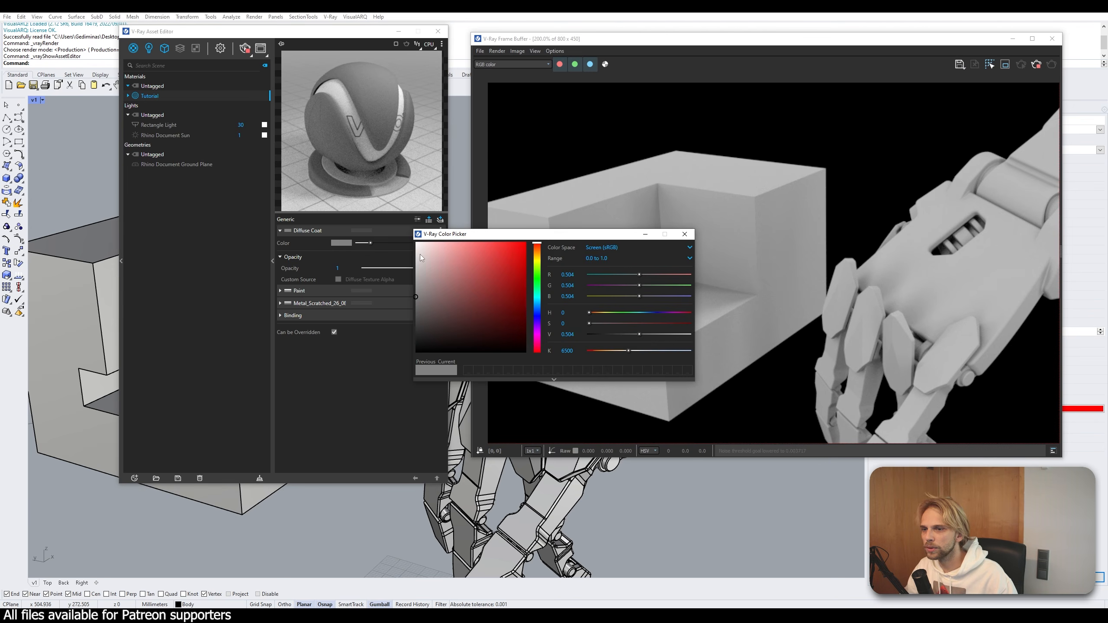
click(538, 315)
drag(540, 317, 592, 216)
click(684, 235)
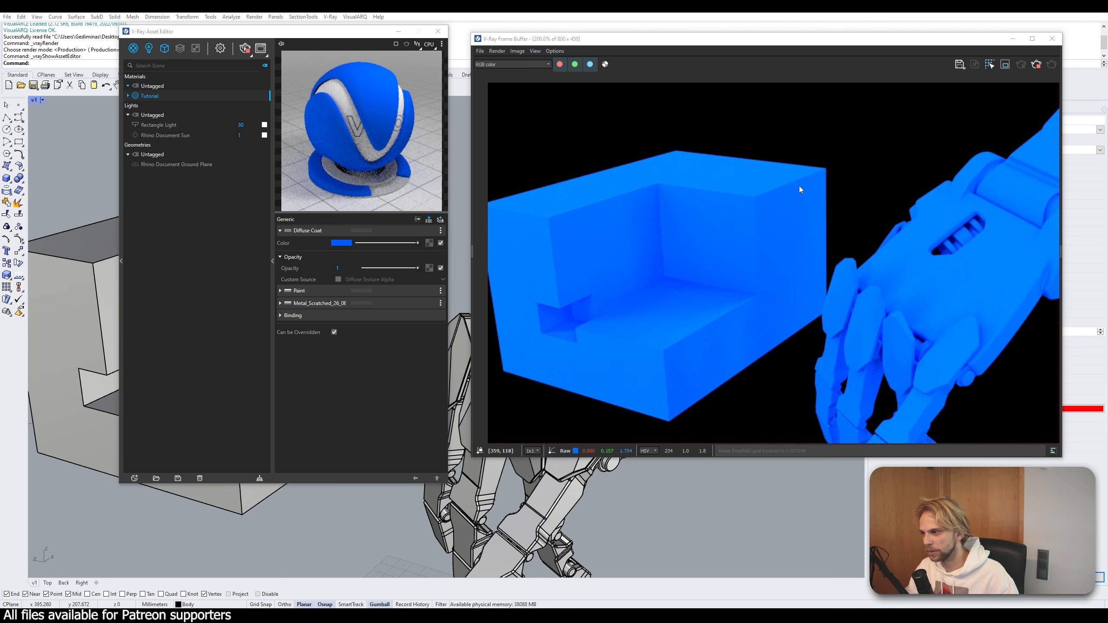
- Open the texture choices for the Diffuse Coat's opacity, and switch to the material diagram in Photoshop with nothing selected
click(429, 268)
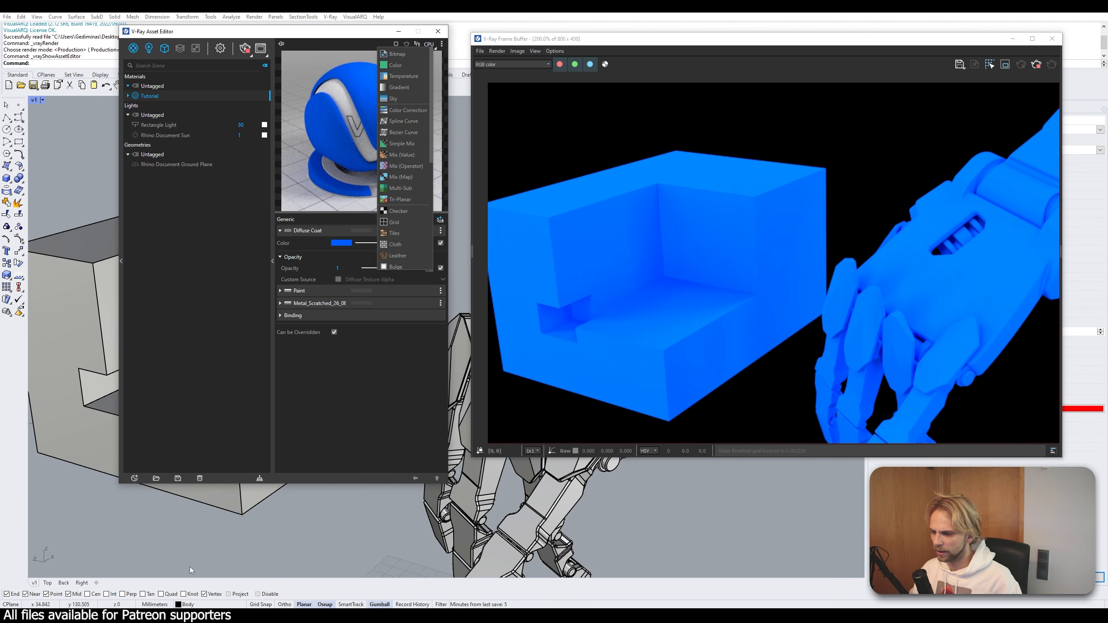
mouse_move(223, 616)
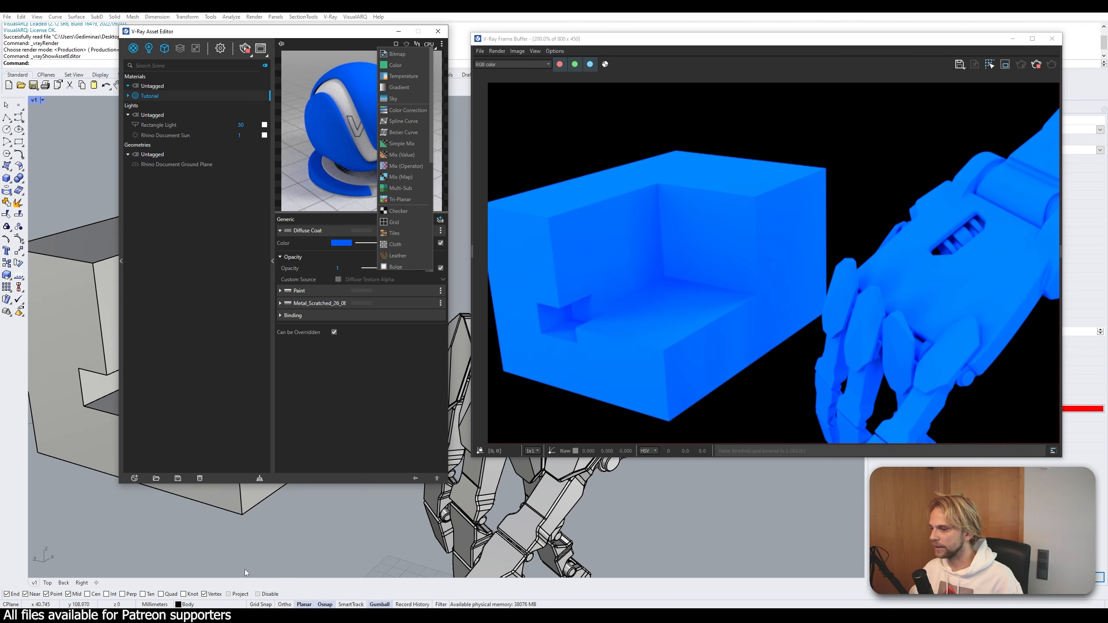
click(223, 616)
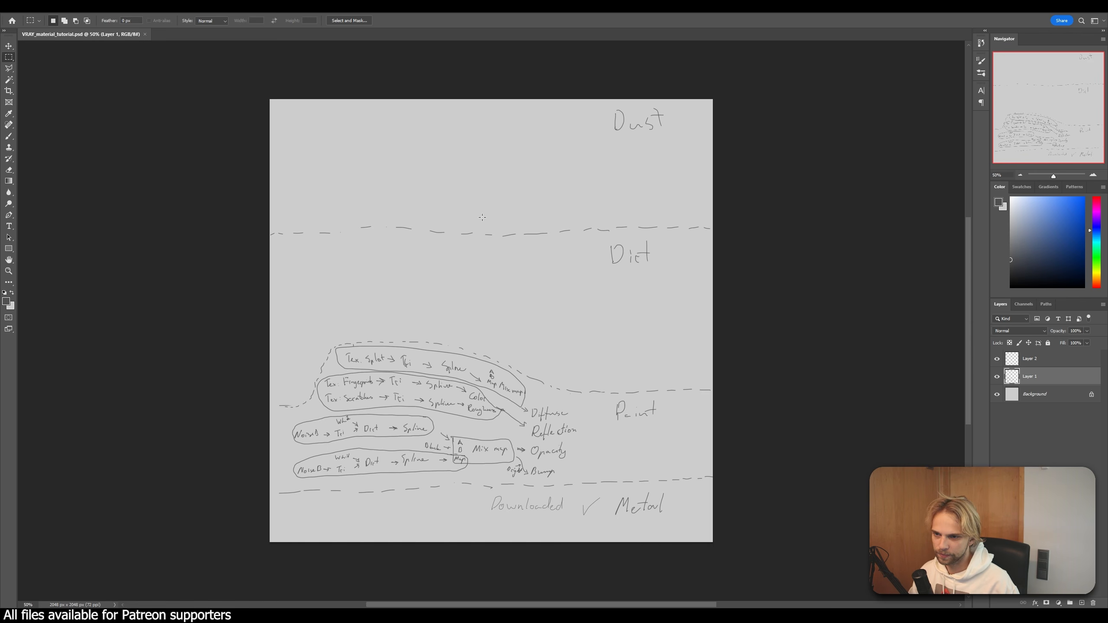
drag(560, 261, 543, 258)
key(ctrl+d)
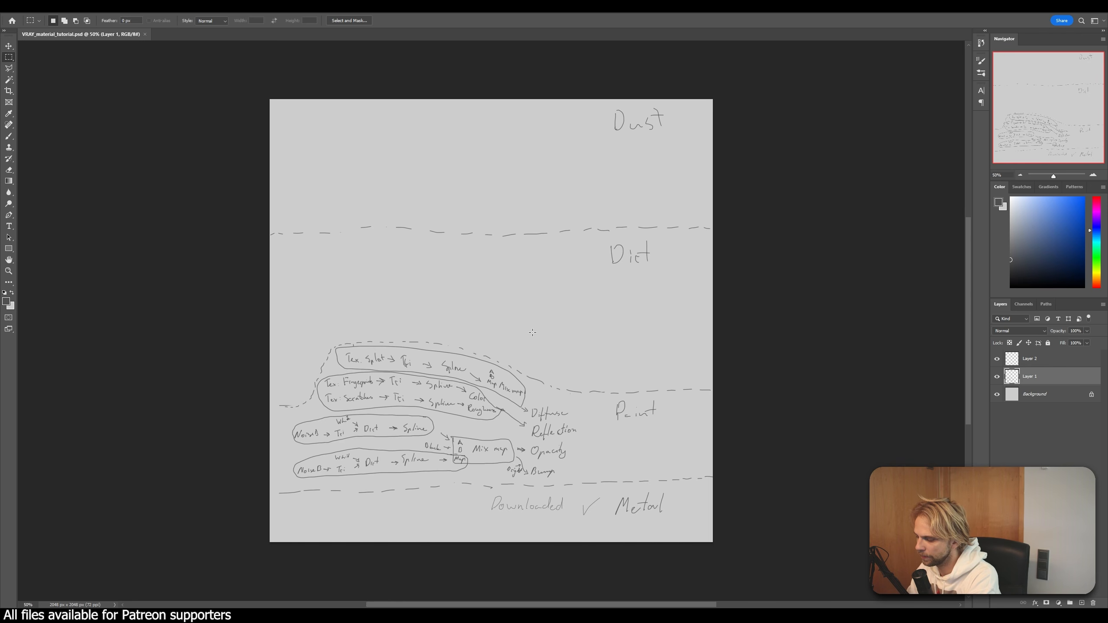
- Handwrite "Diffuse" with the Brush tool in the Dirt section, below and beside its heading
key(b)
drag(583, 261, 559, 261)
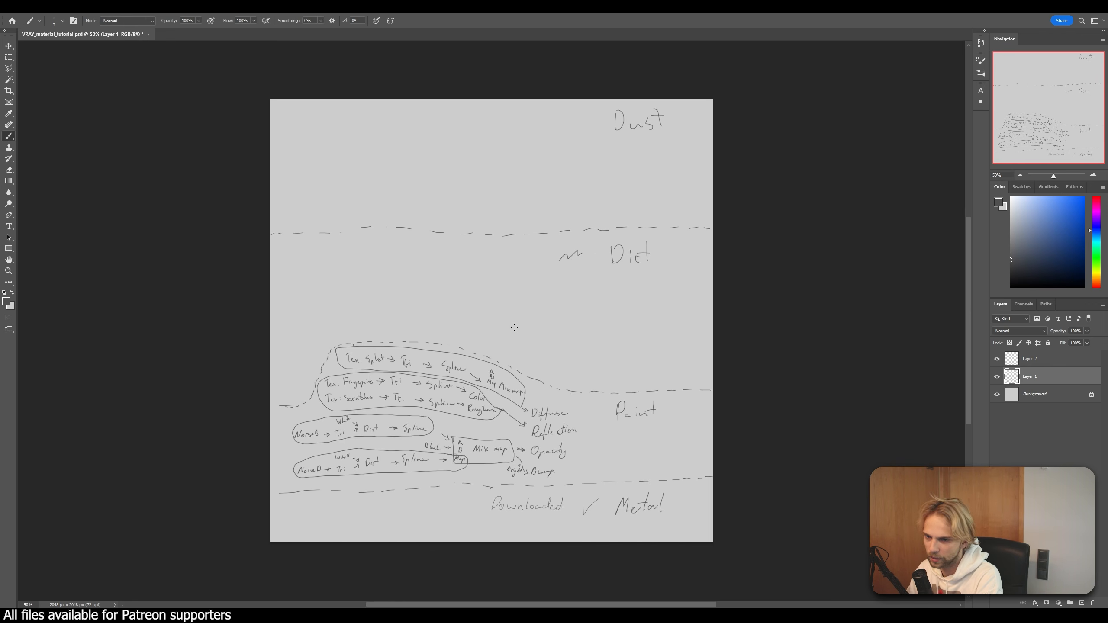
key(ctrl+z)
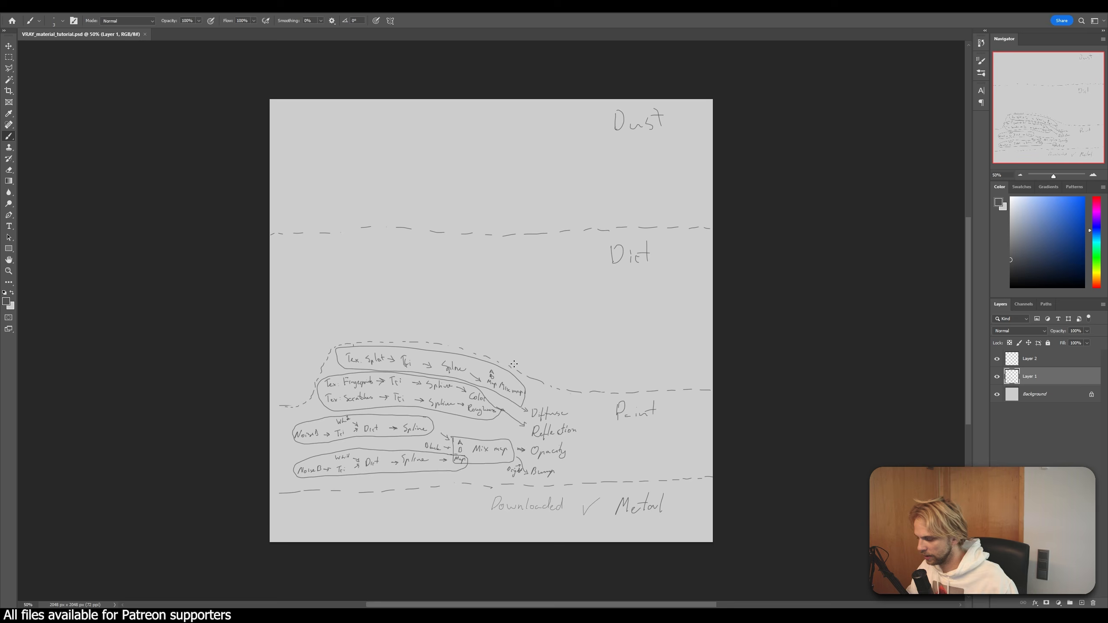
alt+scroll(575, 270, up, 8)
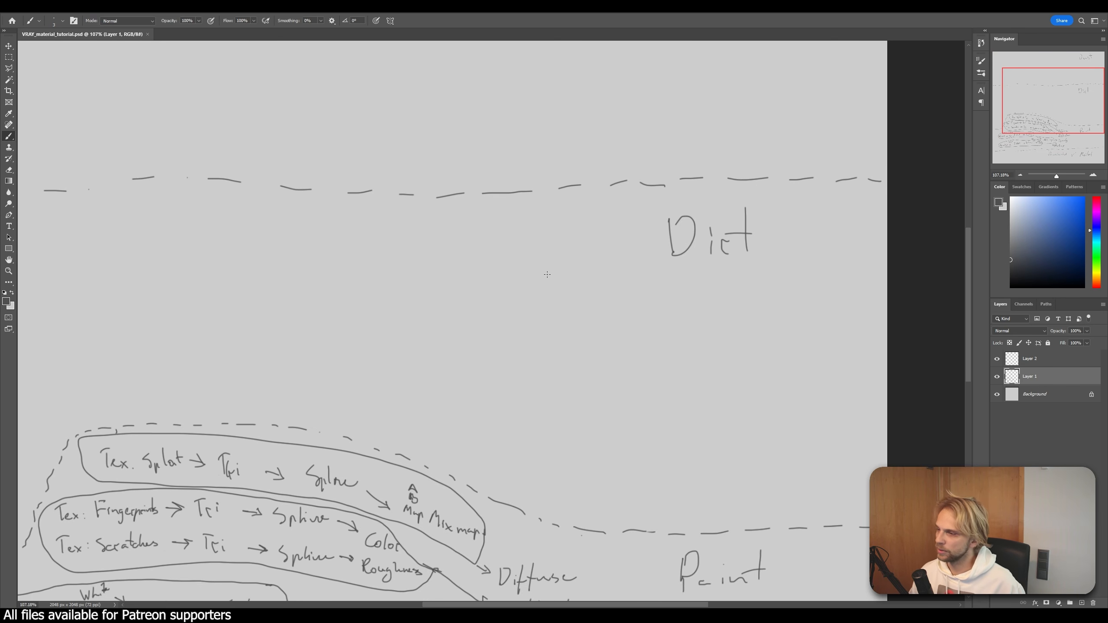
mouse_move(506, 270)
mouse_down()
mouse_move(493, 294)
mouse_move(507, 265)
mouse_move(517, 311)
mouse_up()
mouse_move(514, 296)
mouse_down()
mouse_move(526, 295)
mouse_move(525, 309)
mouse_up()
drag(519, 293, 591, 279)
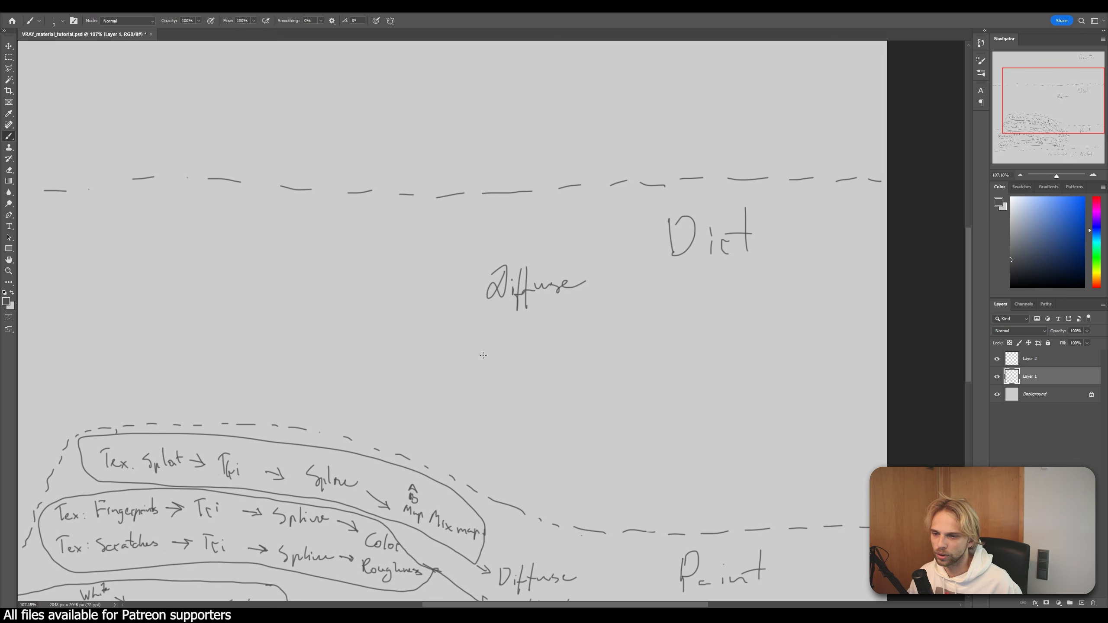
- Write "Opacity" below Diffuse in the Dirt section and draw an arrow leading into it
mouse_move(500, 347)
mouse_down()
mouse_move(513, 383)
mouse_move(582, 352)
mouse_up()
drag(580, 358, 587, 394)
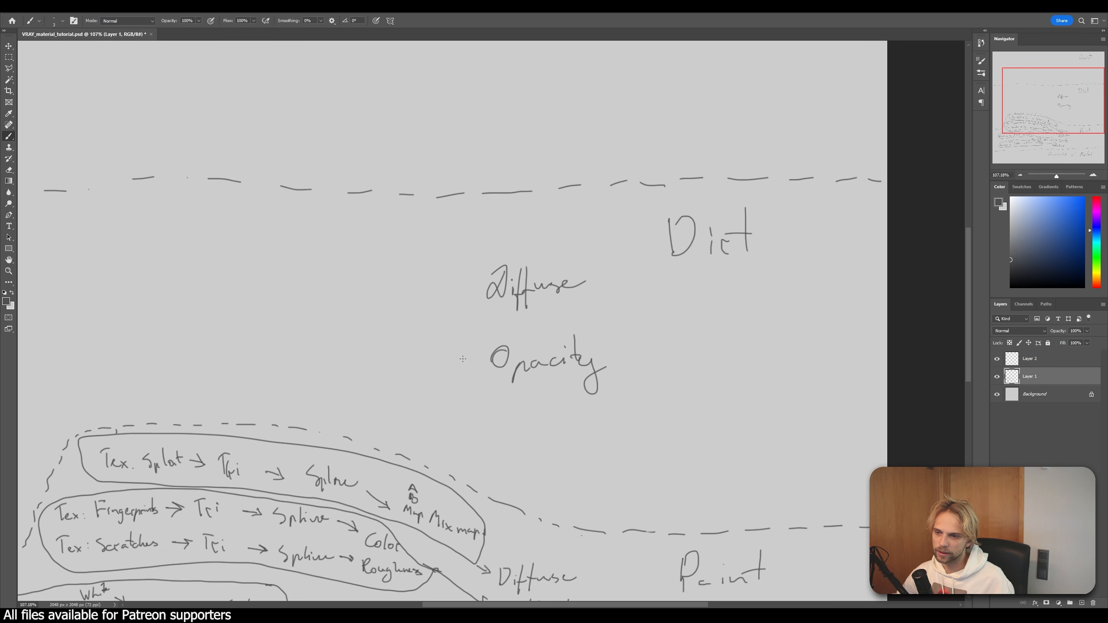
mouse_move(444, 359)
mouse_down()
mouse_move(469, 360)
mouse_move(457, 365)
mouse_up()
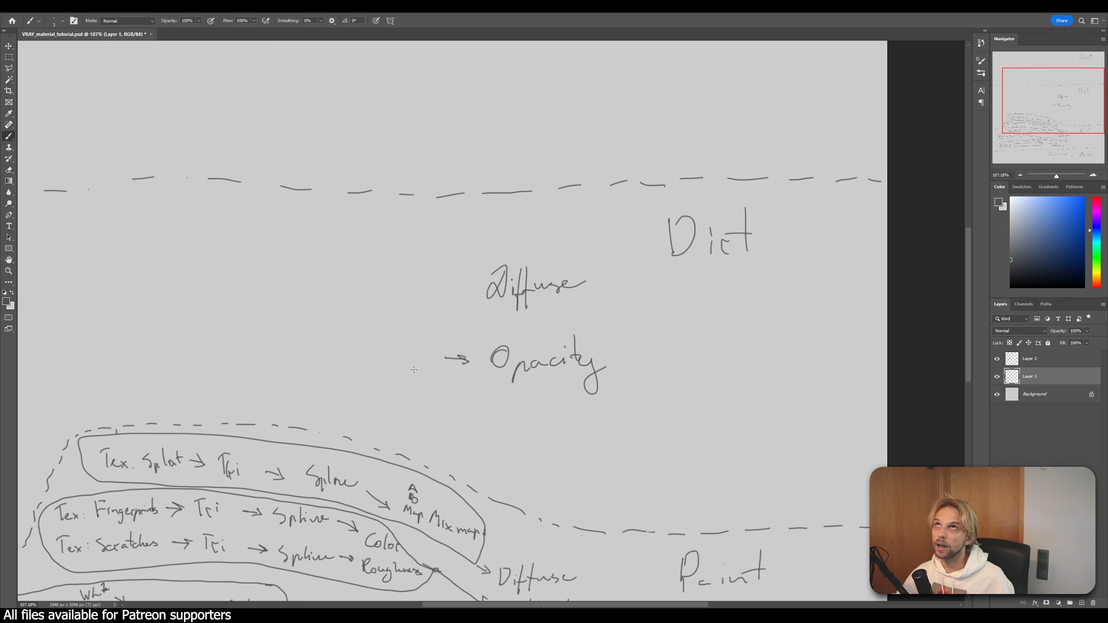
- Handwrite the chain Dirt → Tri → Spline leading into Opacity in the Dirt section of the diagram
mouse_move(368, 354)
mouse_down()
mouse_move(354, 376)
mouse_move(431, 362)
mouse_up()
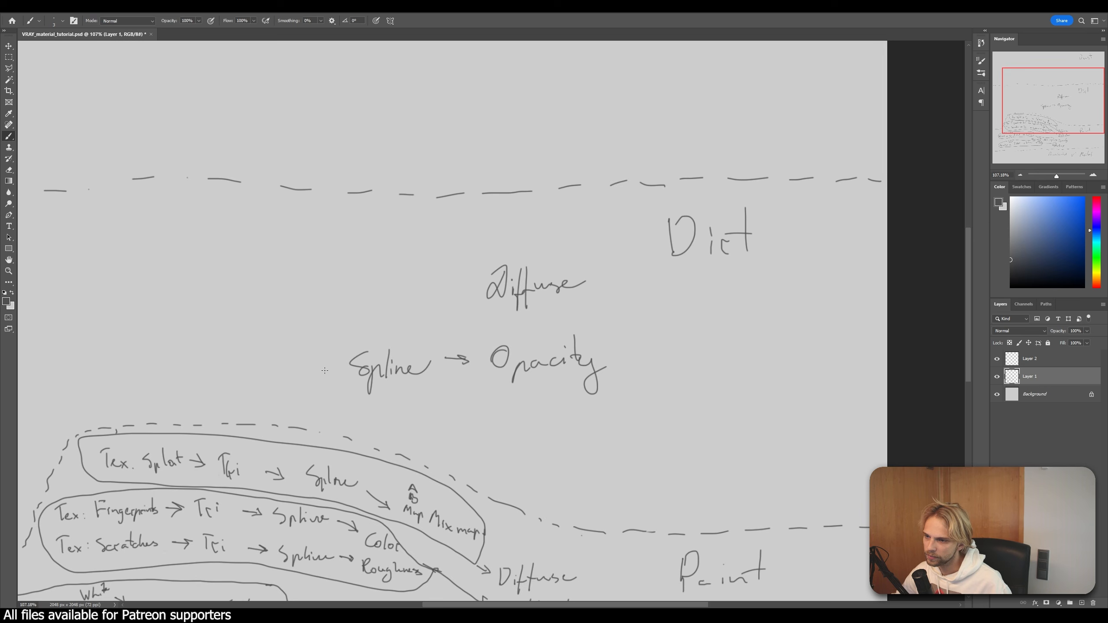
drag(306, 371, 327, 375)
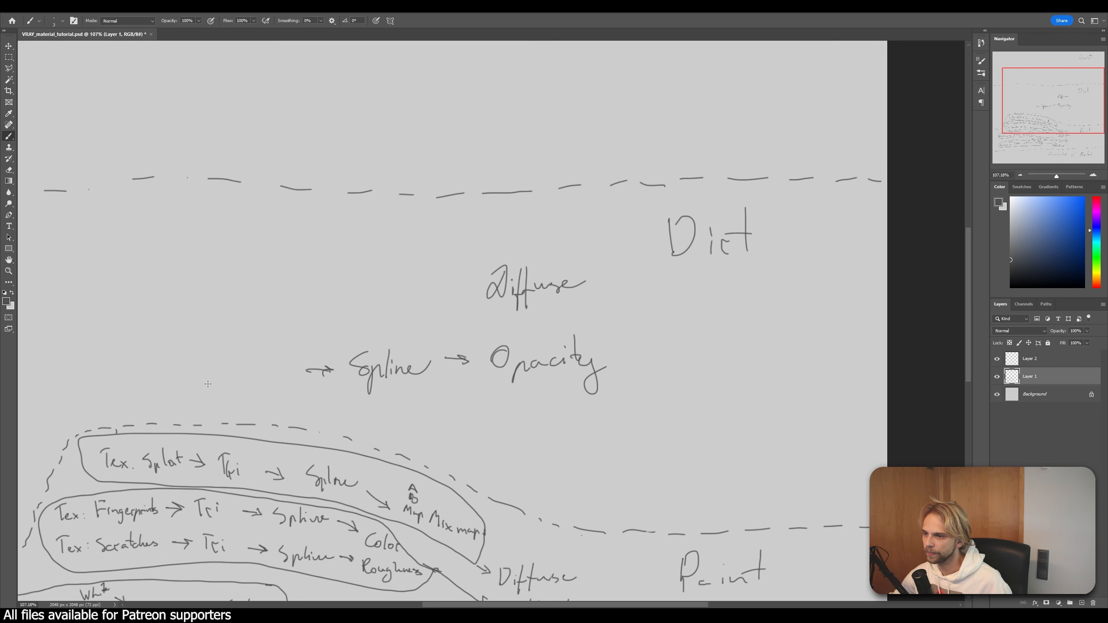
mouse_move(218, 355)
mouse_down()
mouse_move(219, 375)
mouse_move(246, 370)
mouse_up()
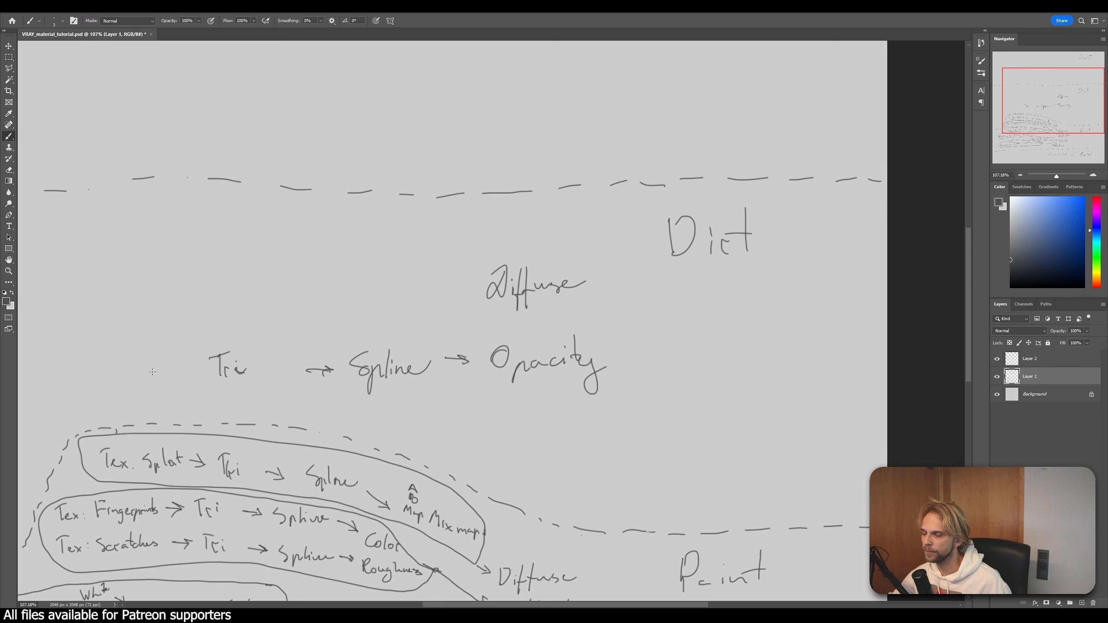
mouse_move(157, 370)
mouse_down()
mouse_move(178, 369)
mouse_move(98, 397)
mouse_move(140, 373)
mouse_up()
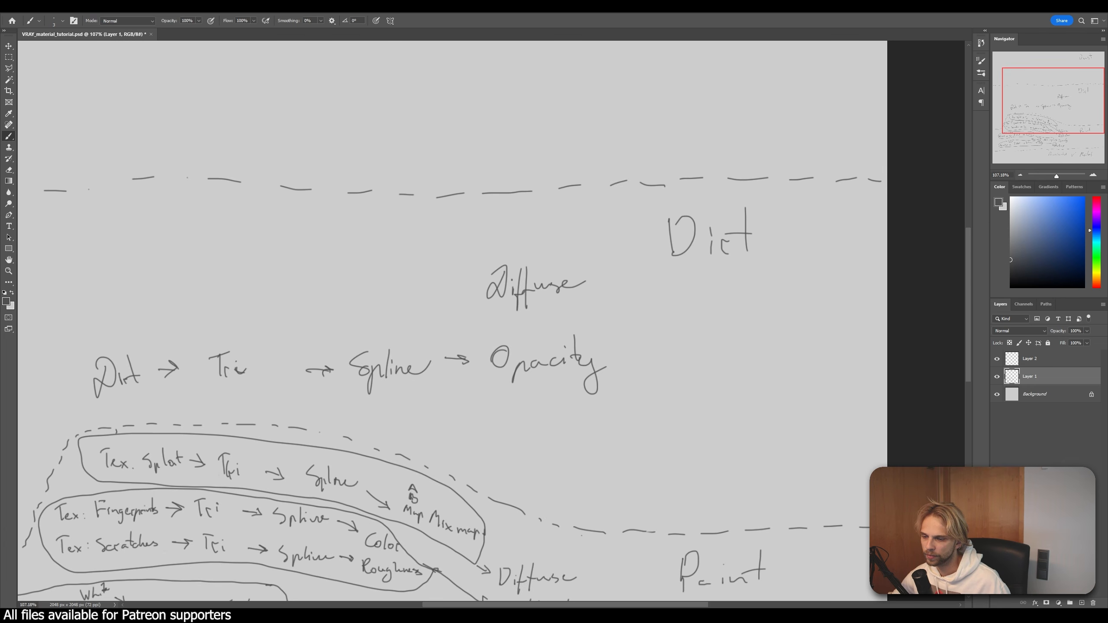
- Add inputs A and B before Dirt in the diagram, writing "White?" with an arrow into A and "Tex grime" with an arrow into B
drag(485, 605, 435, 604)
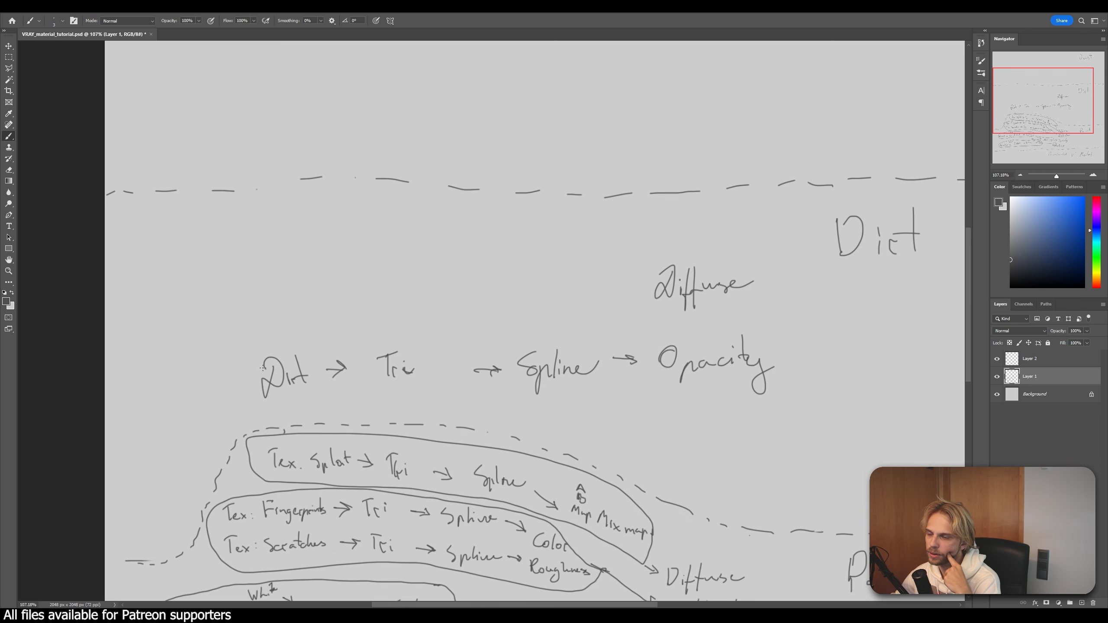
drag(231, 369, 239, 364)
drag(235, 386, 241, 392)
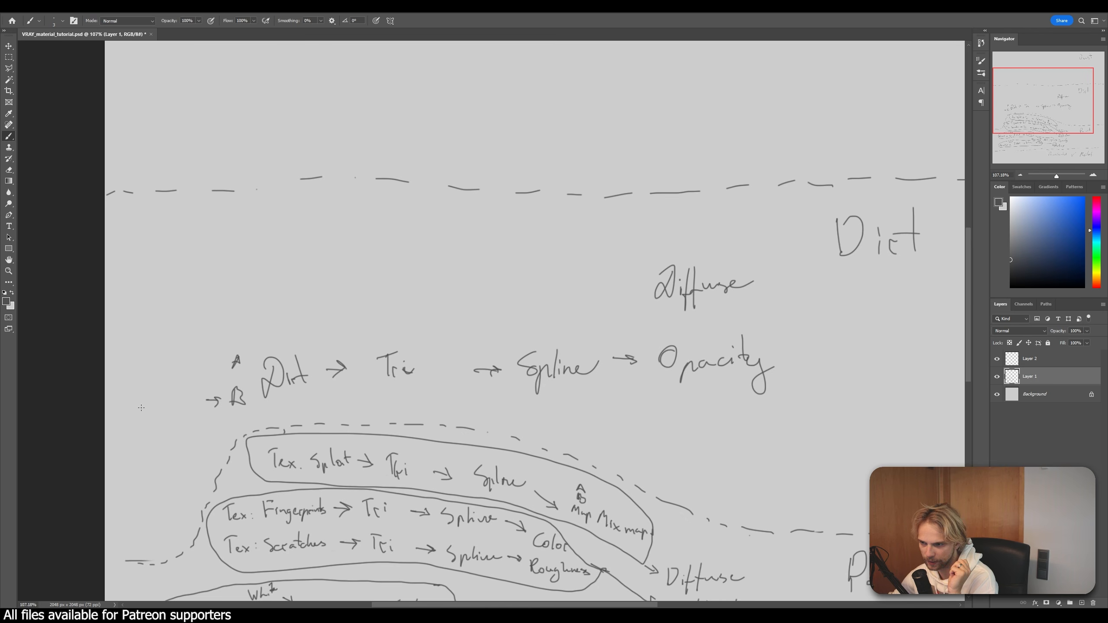
drag(127, 395, 126, 415)
mouse_move(136, 392)
mouse_down()
mouse_move(124, 397)
mouse_move(152, 424)
mouse_move(198, 403)
mouse_up()
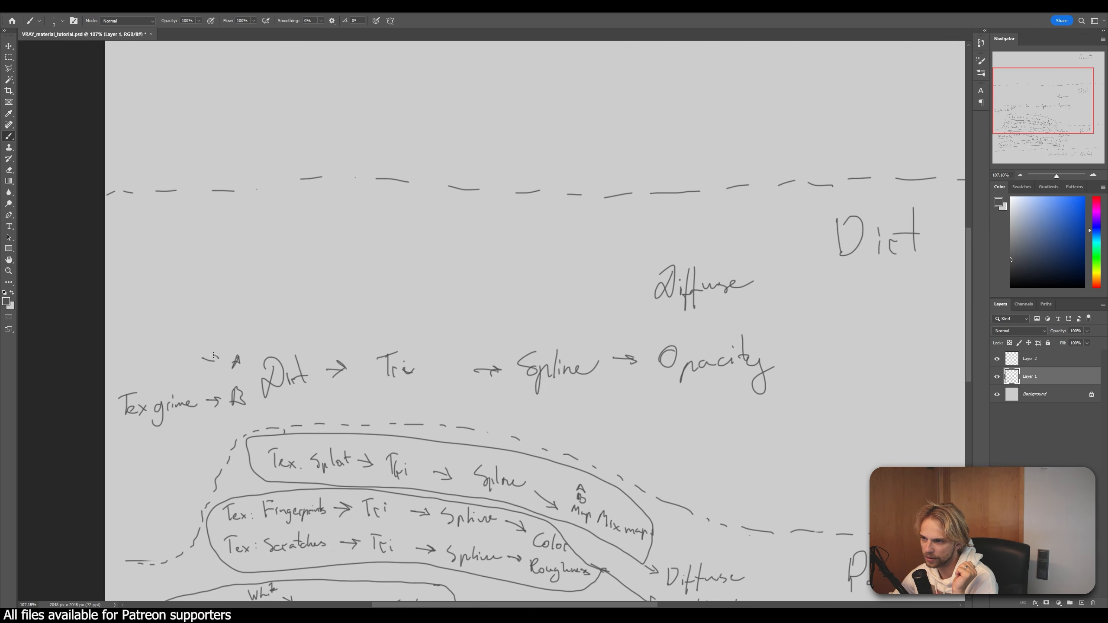
drag(130, 359, 174, 361)
mouse_move(171, 358)
mouse_down()
mouse_move(173, 369)
mouse_move(185, 366)
mouse_up()
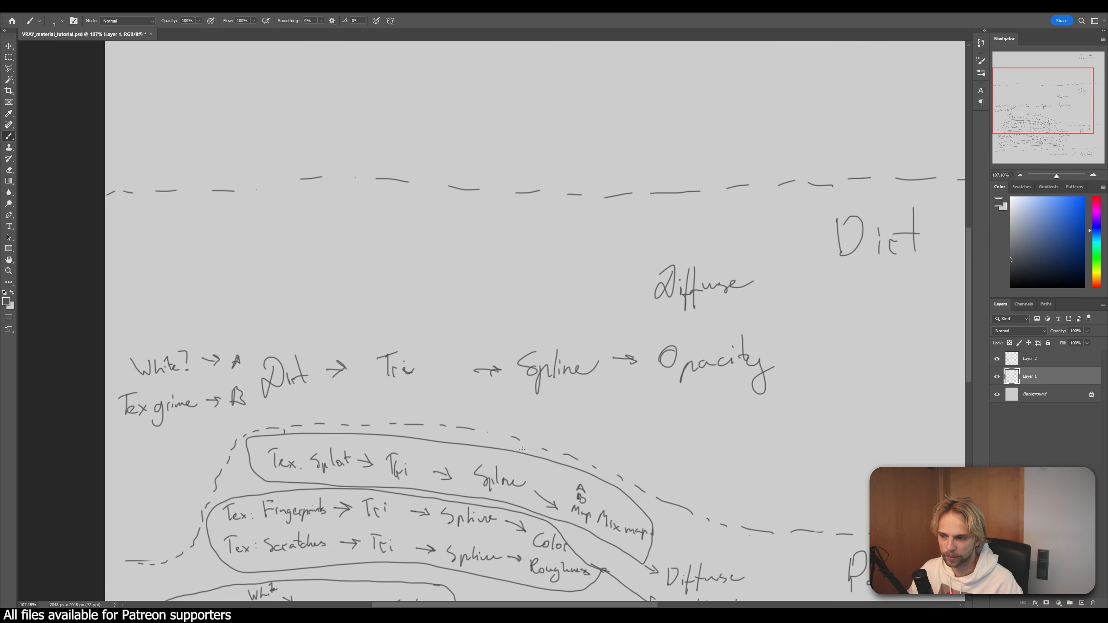
- Switch to V-Ray in Rhino and give the Diffuse Coat's opacity a Spline Curve with a Tri-Planar texture as its input
mouse_move(543, 616)
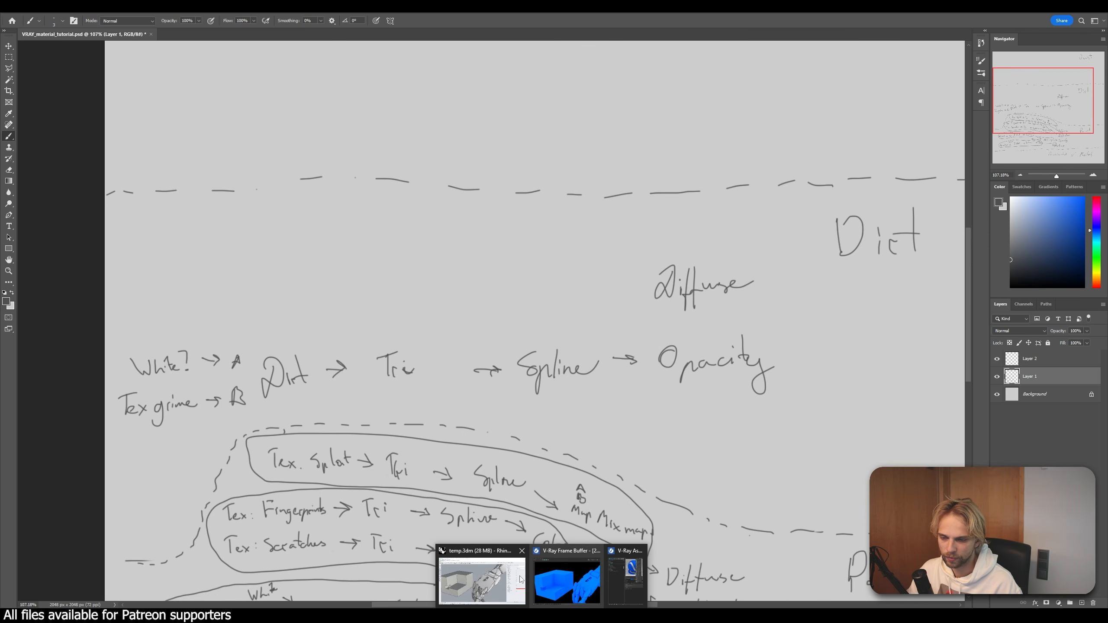
click(573, 584)
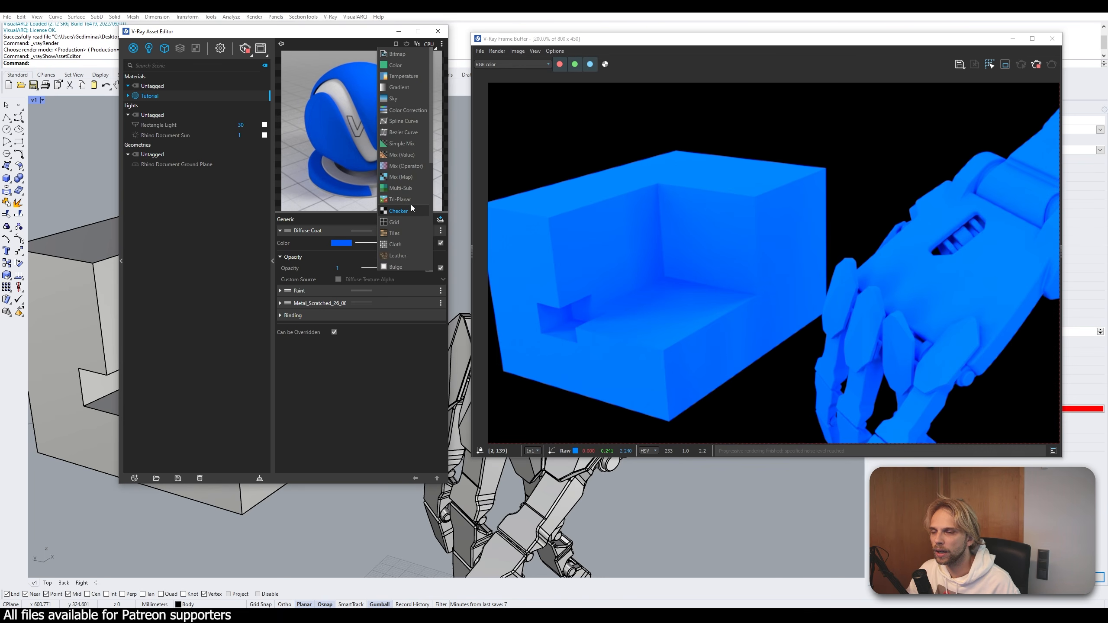
click(400, 122)
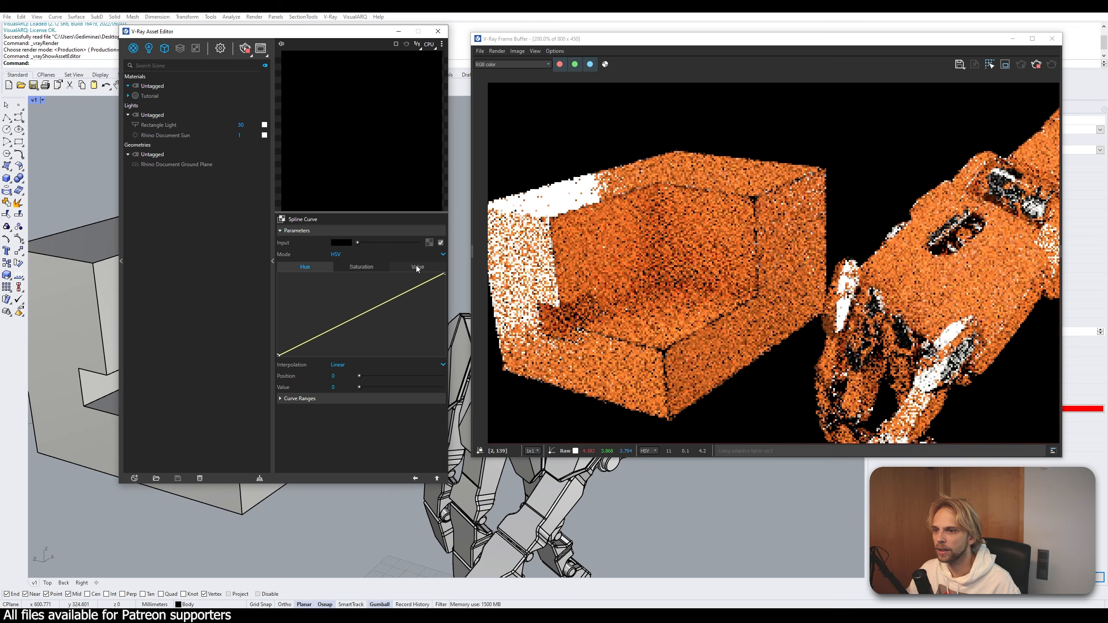
click(429, 243)
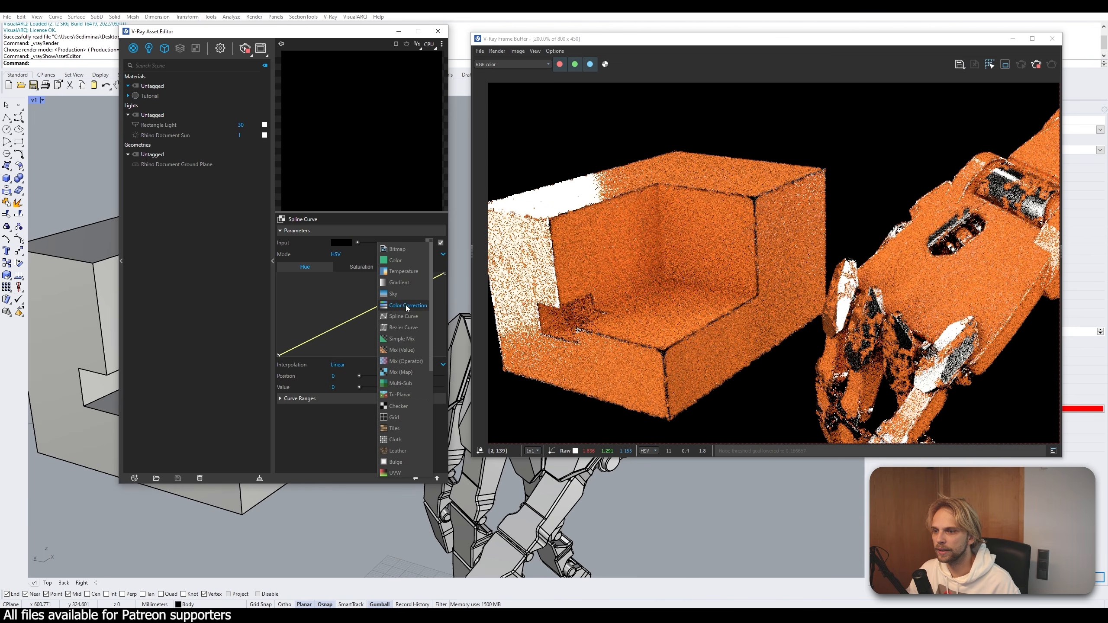
click(406, 394)
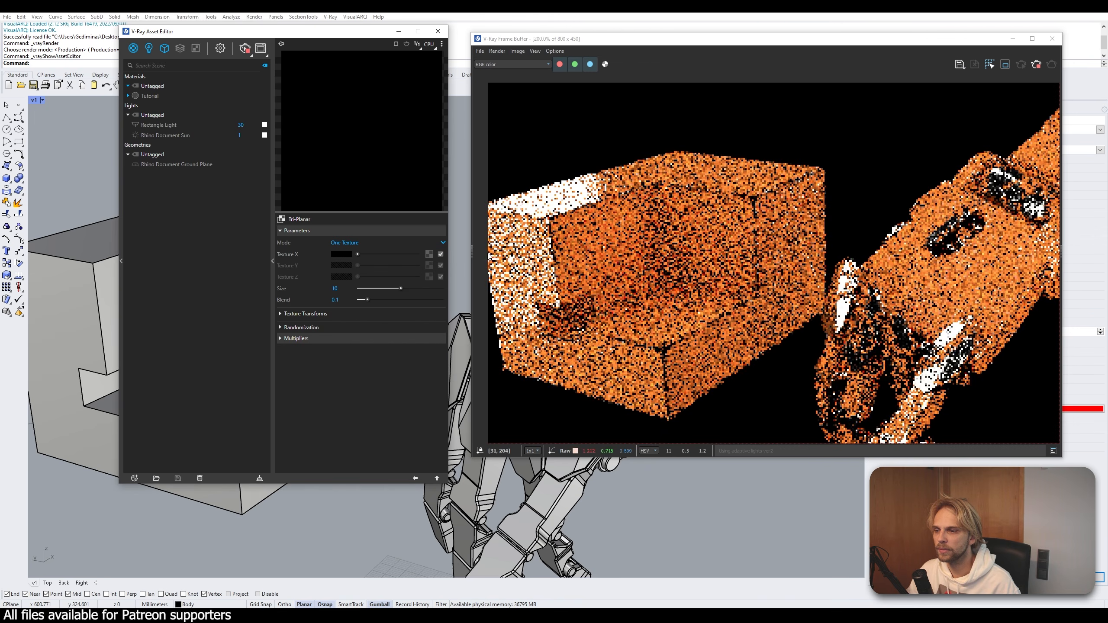
- Assign a Dirt texture to the Tri-Planar's Texture X and swap its colors to unoccluded black and occluded white
click(428, 254)
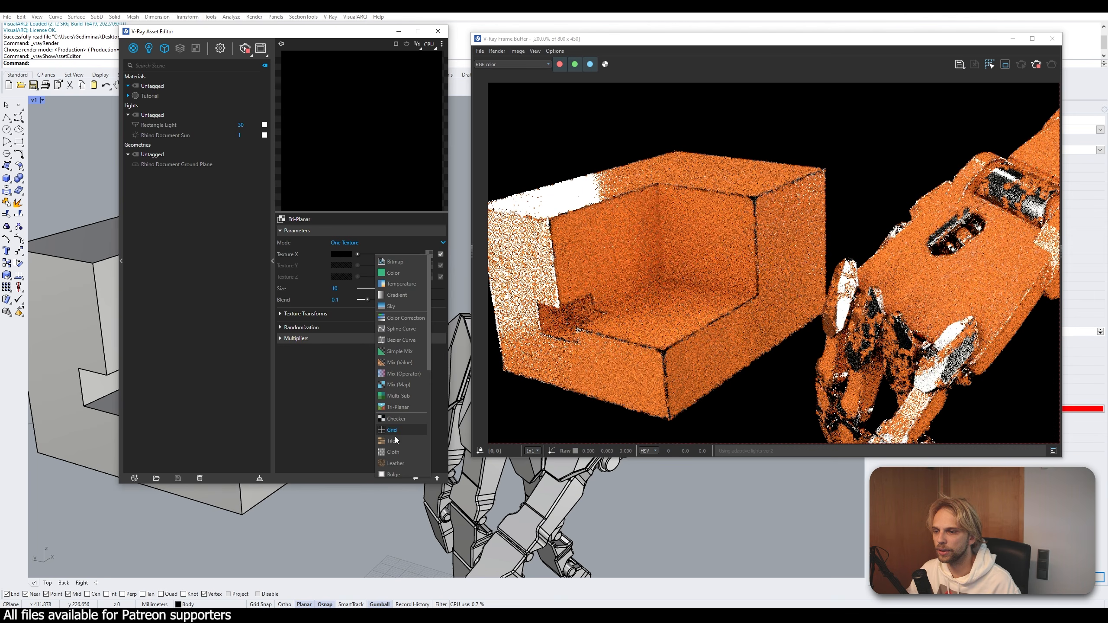
scroll(397, 438, down, 5)
click(405, 447)
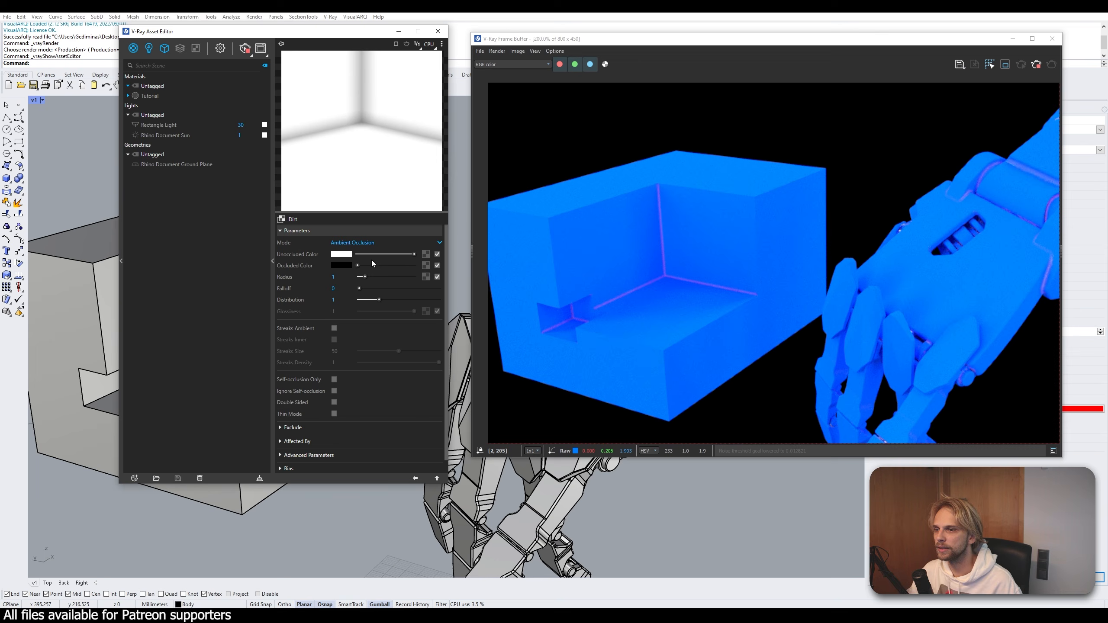
mouse_move(414, 254)
mouse_down()
mouse_move(355, 255)
mouse_move(419, 265)
mouse_up()
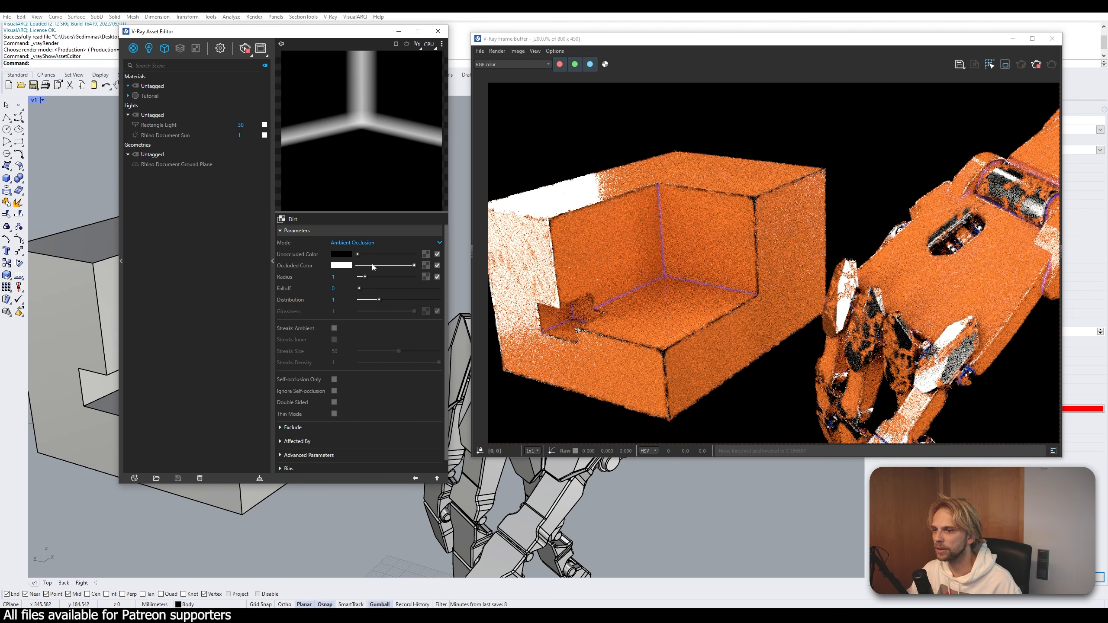
scroll(672, 242, up, 1)
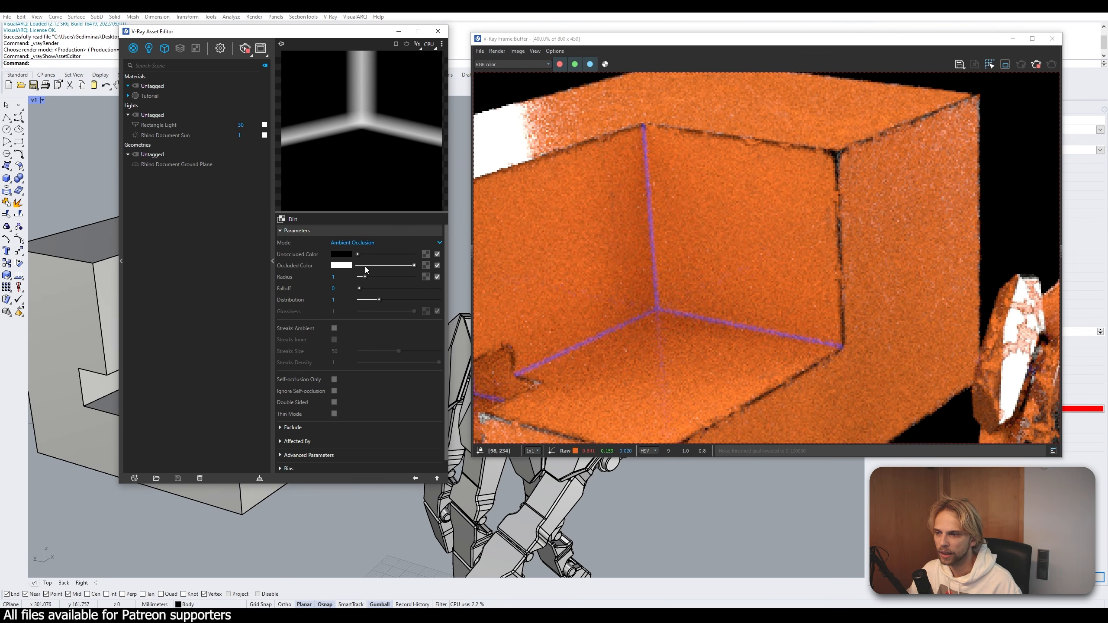
scroll(746, 226, down, 1)
scroll(753, 228, up, 1)
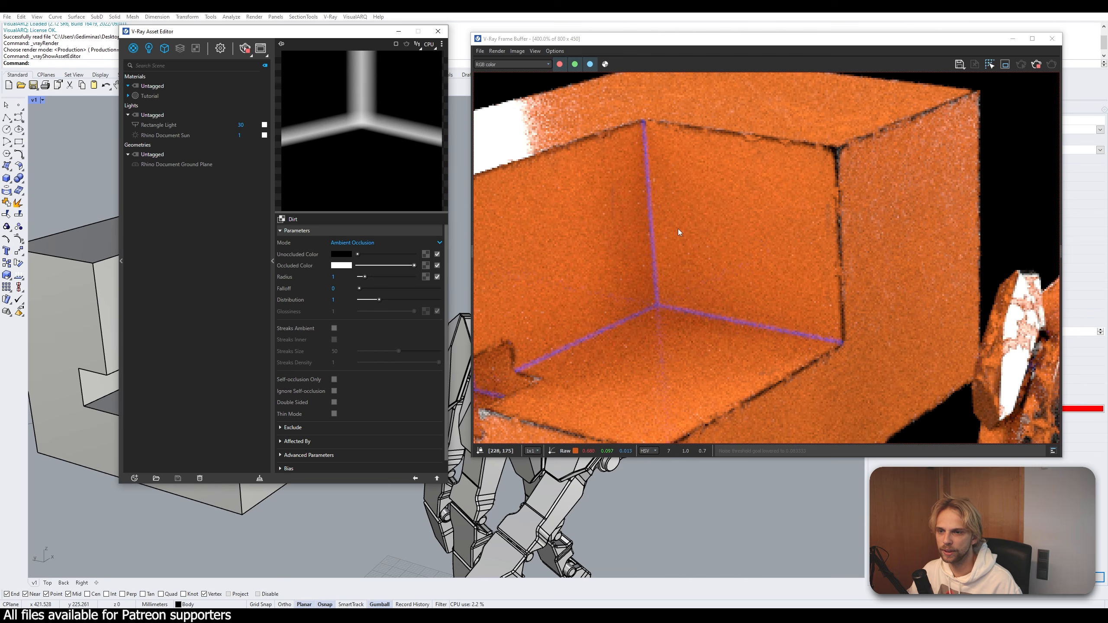
- Set the Dirt texture's radius to 20 and inspect the inner corner of the block in the render
click(343, 275)
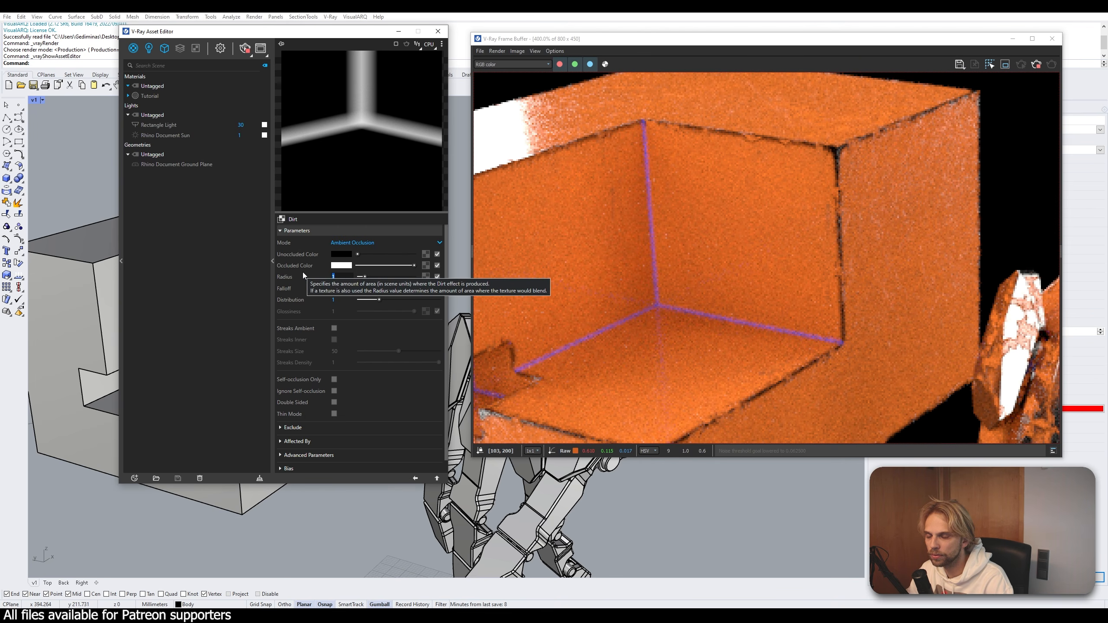
text(20)
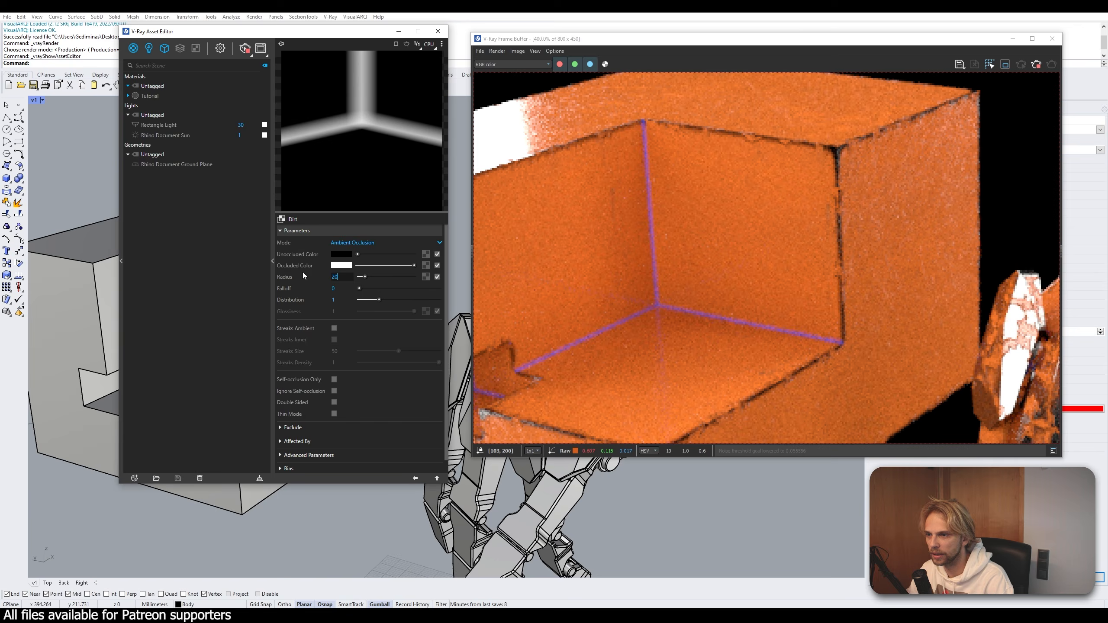
key(Return)
scroll(630, 273, down, 1)
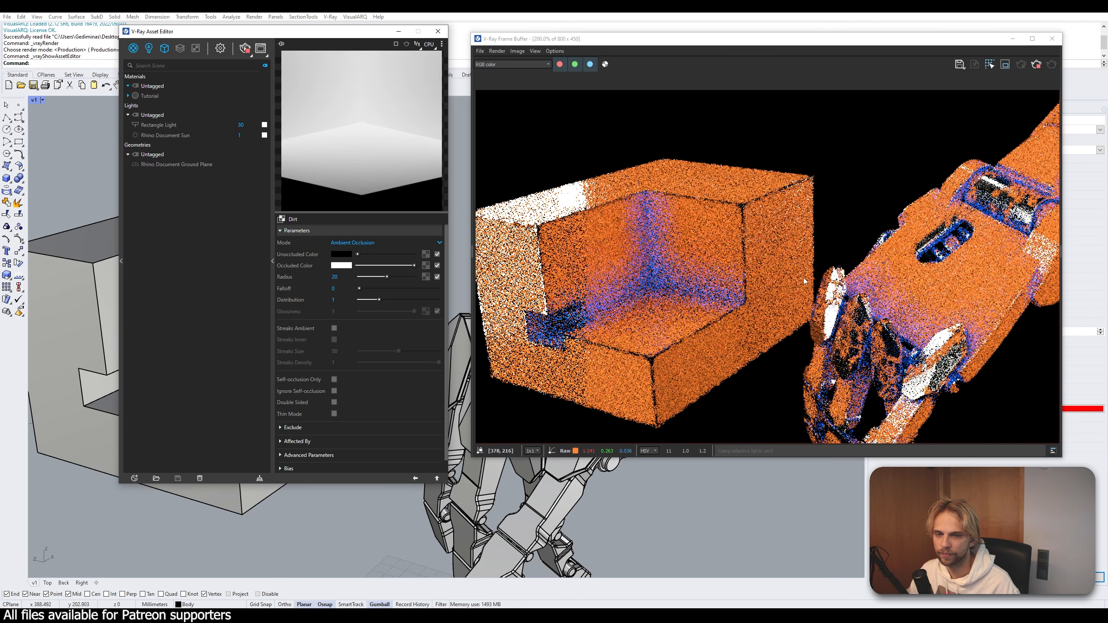
scroll(539, 169, up, 1)
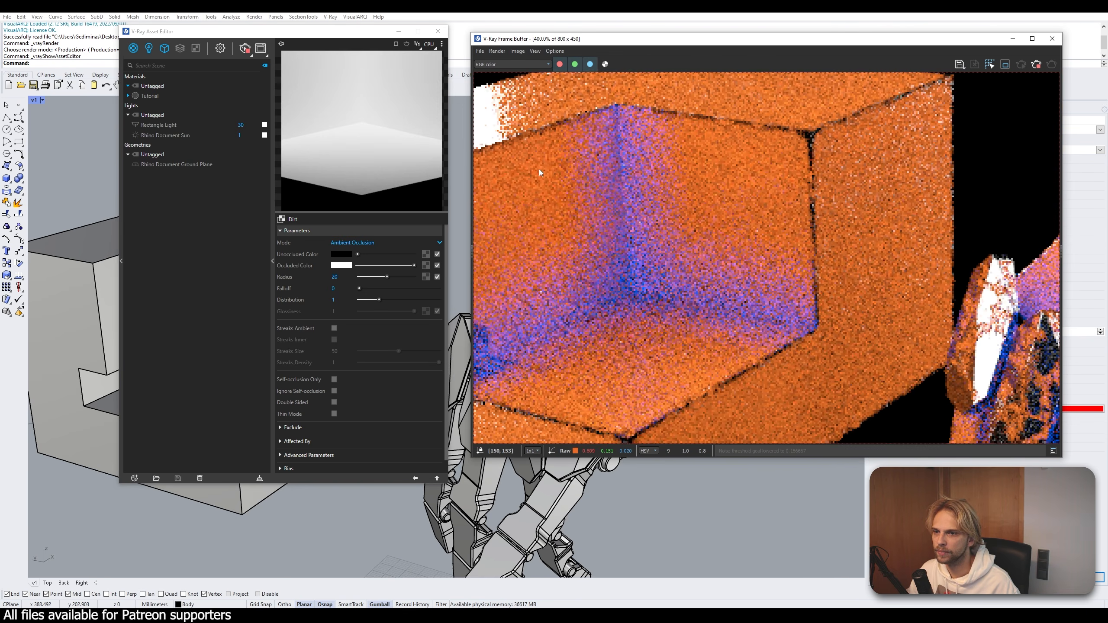
middle_drag(595, 280, 703, 242)
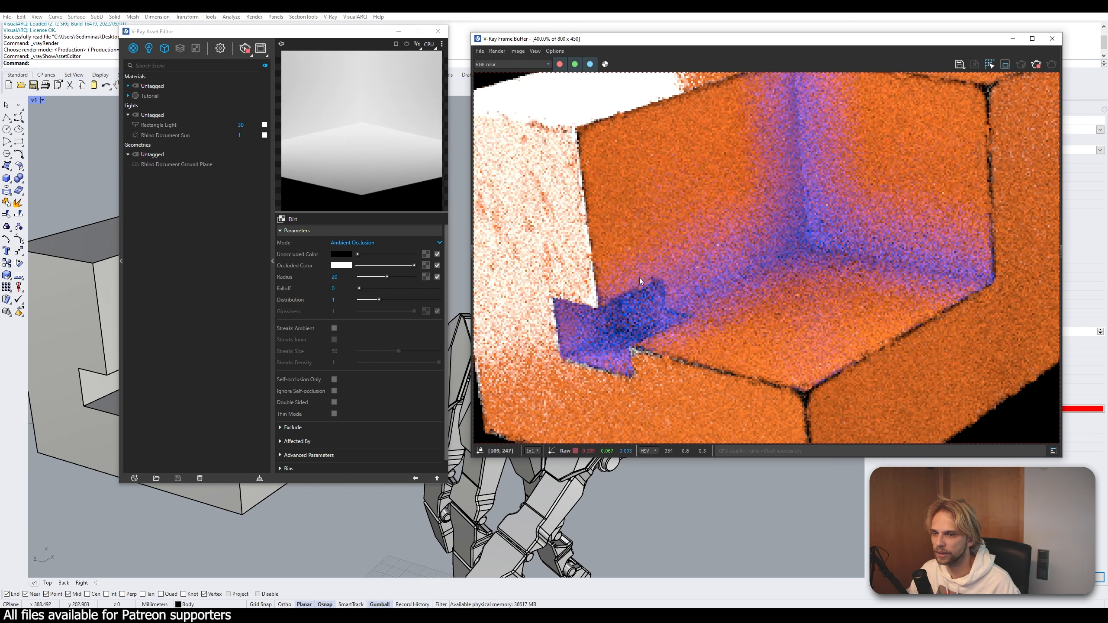
middle_drag(735, 176, 701, 218)
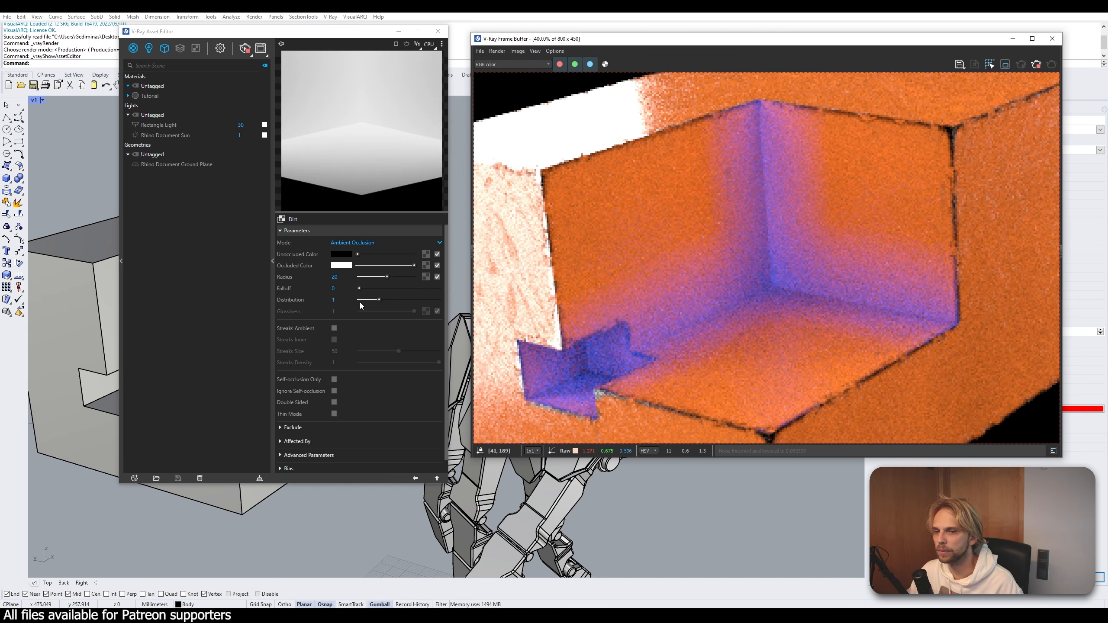
- Steepen the Spline Curve's Value curve, with the lower point at position 0.39, value 0 and the upper point at position 0.567, value 1
scroll(400, 358, down, 1)
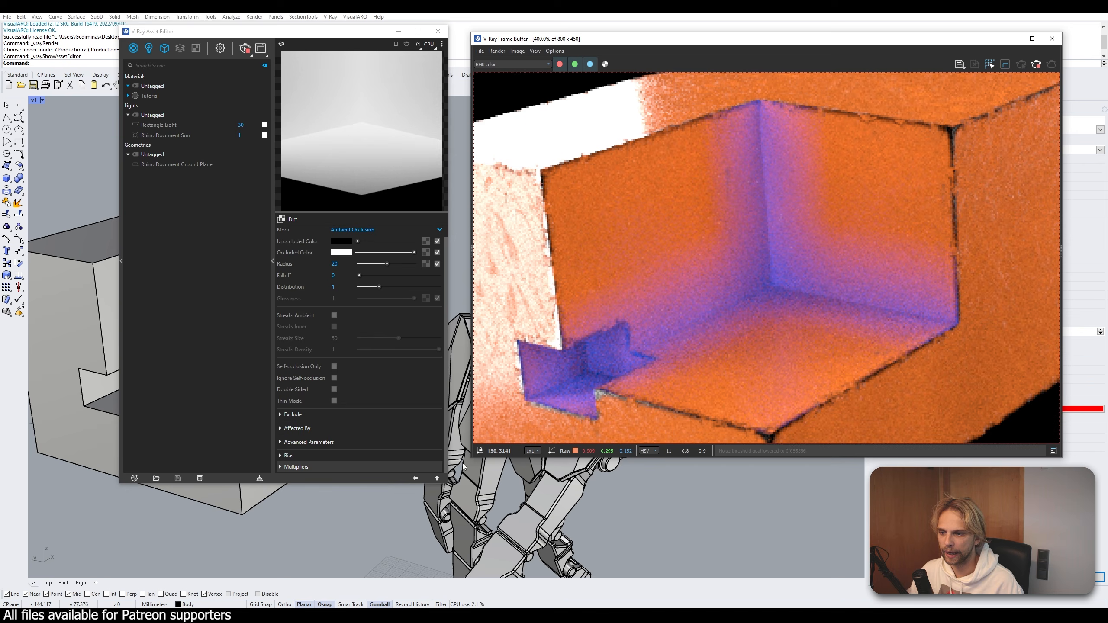
click(437, 478)
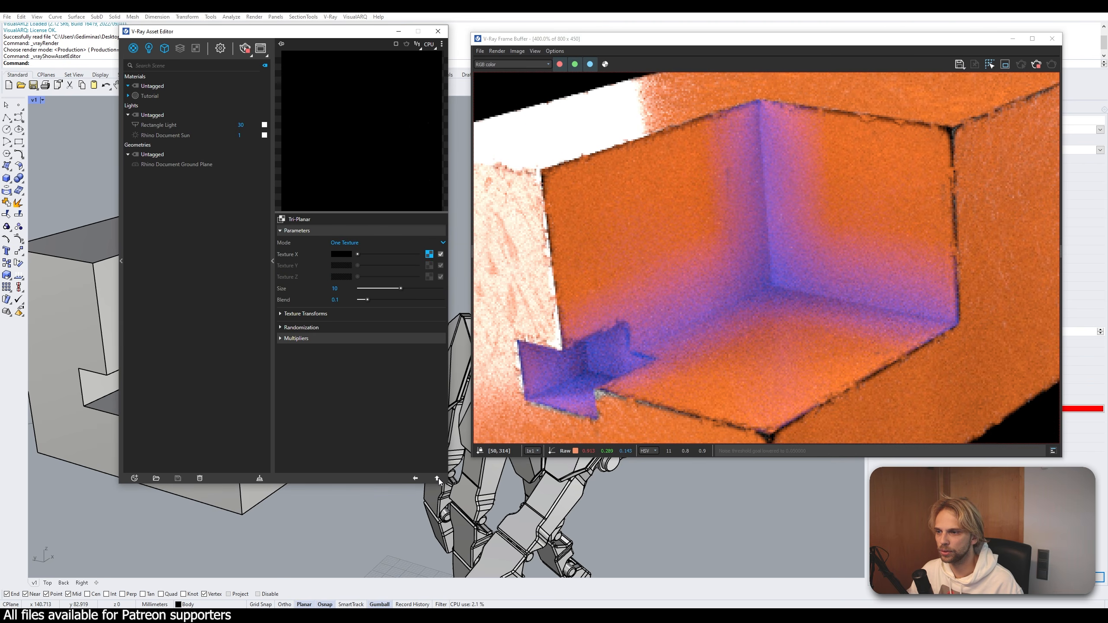
click(437, 478)
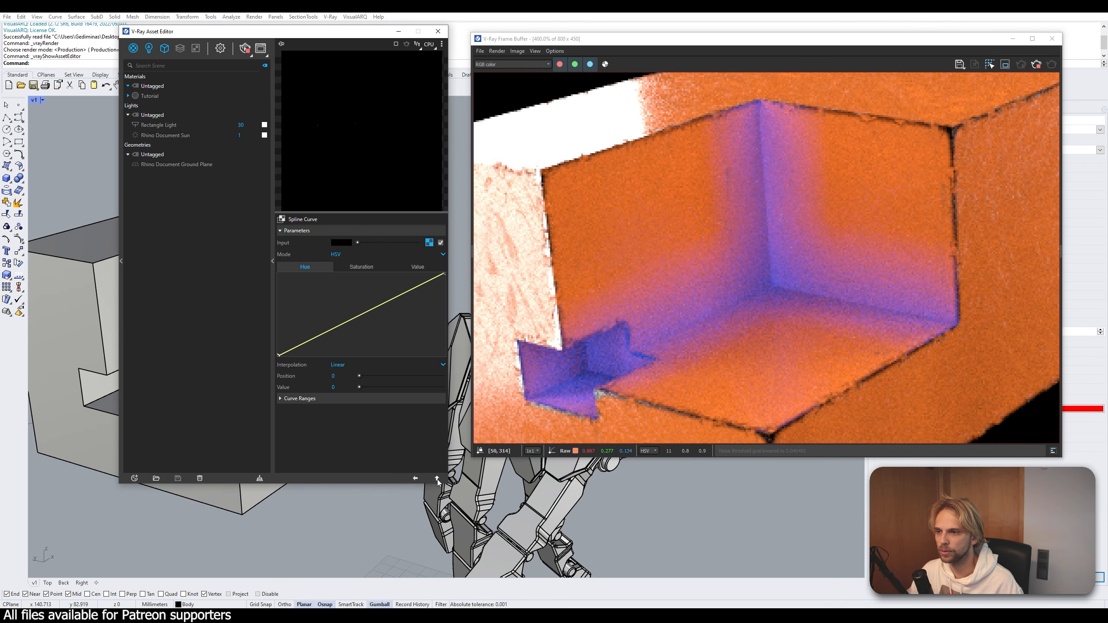
click(418, 267)
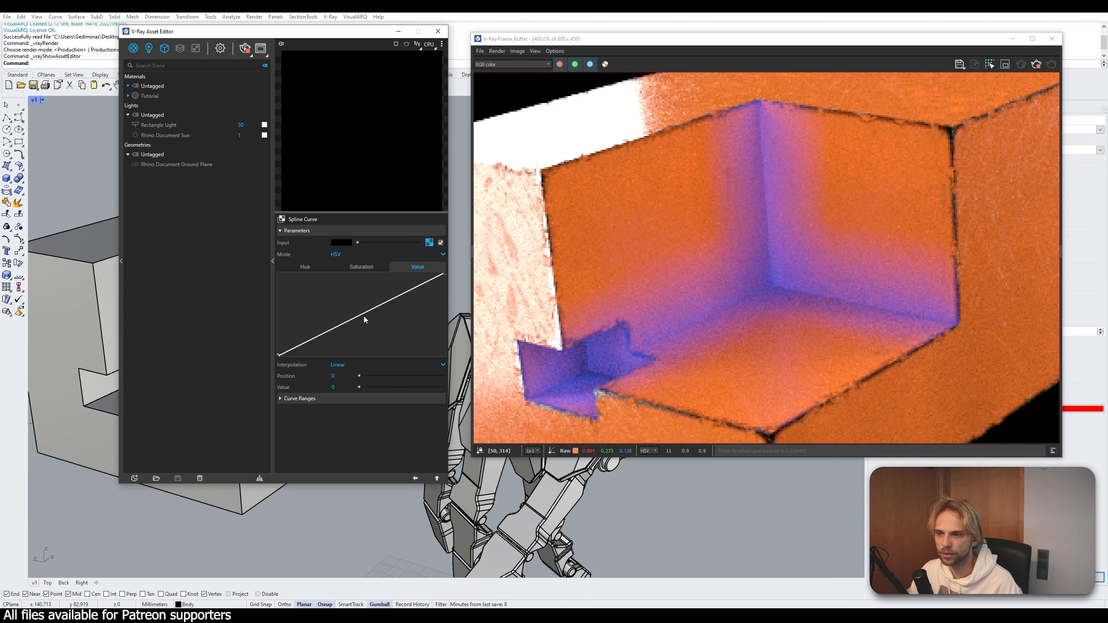
drag(279, 354, 372, 367)
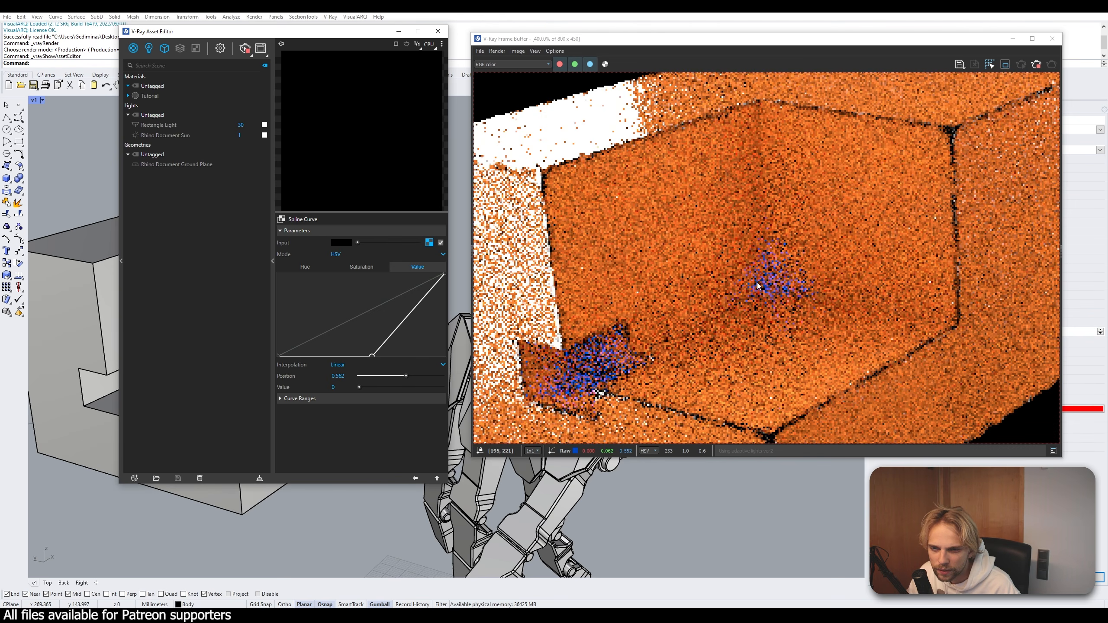
click(416, 289)
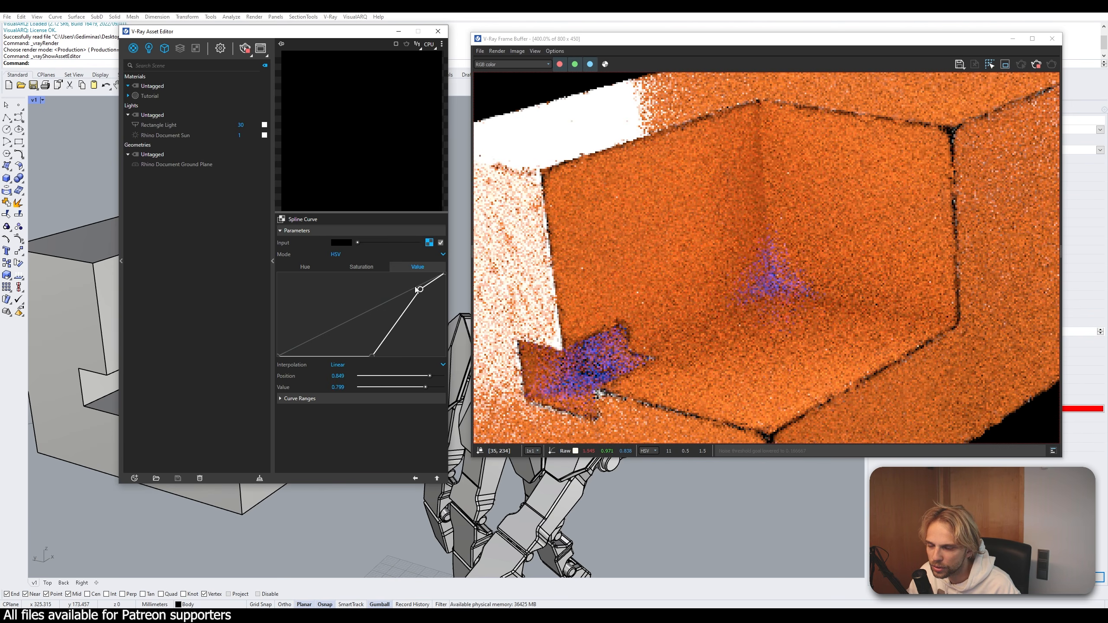
drag(418, 288, 373, 263)
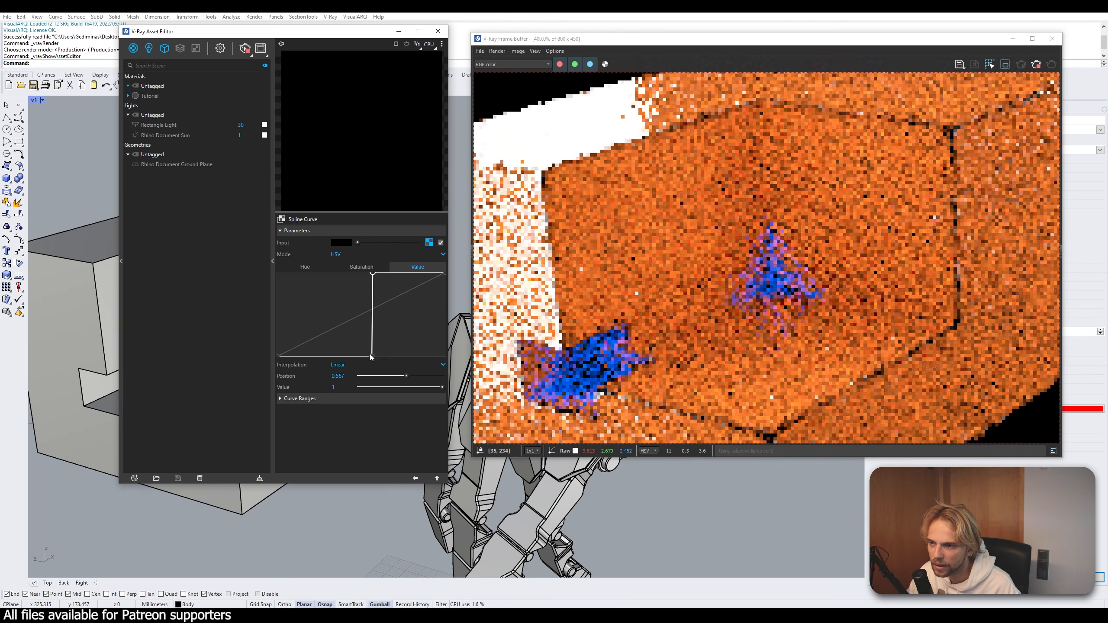
drag(371, 356, 344, 356)
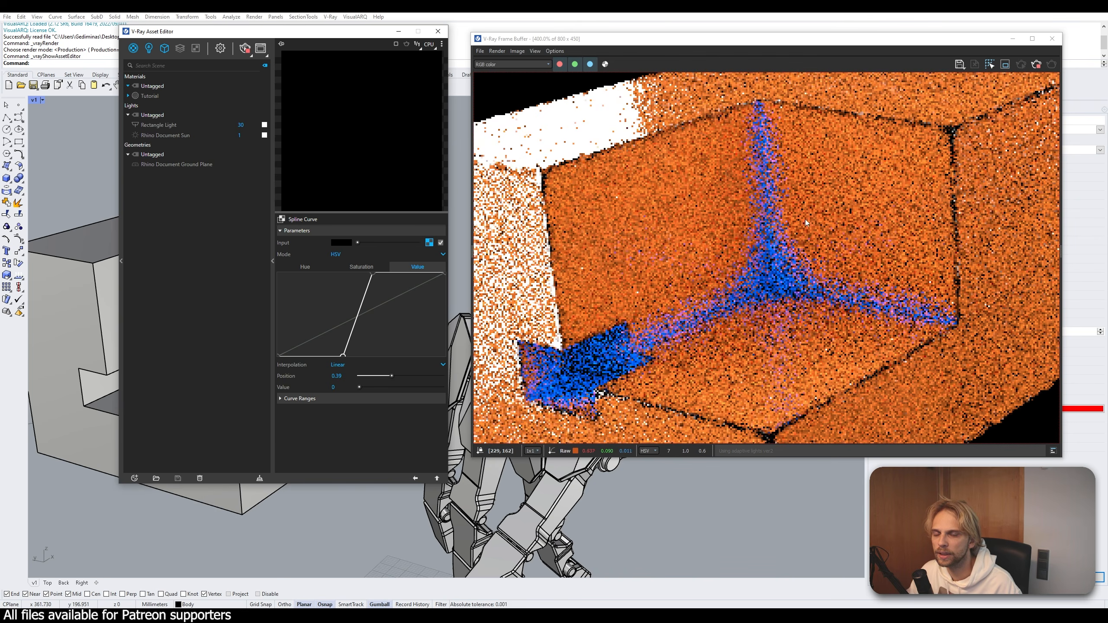
scroll(805, 223, down, 3)
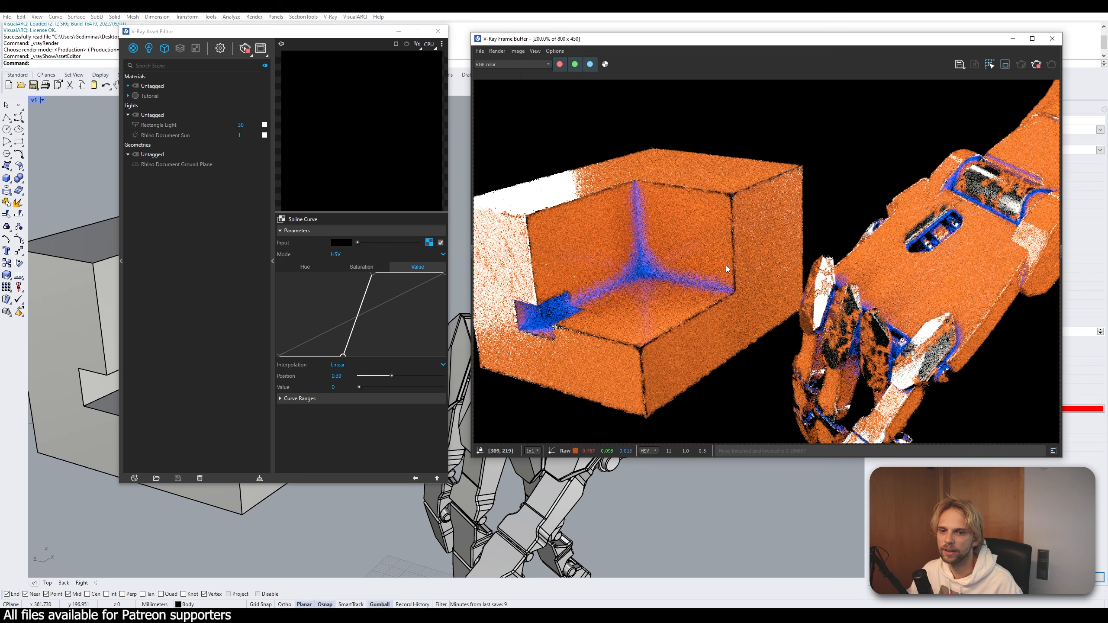
middle_drag(726, 269, 691, 246)
scroll(763, 258, down, 1)
scroll(837, 258, up, 1)
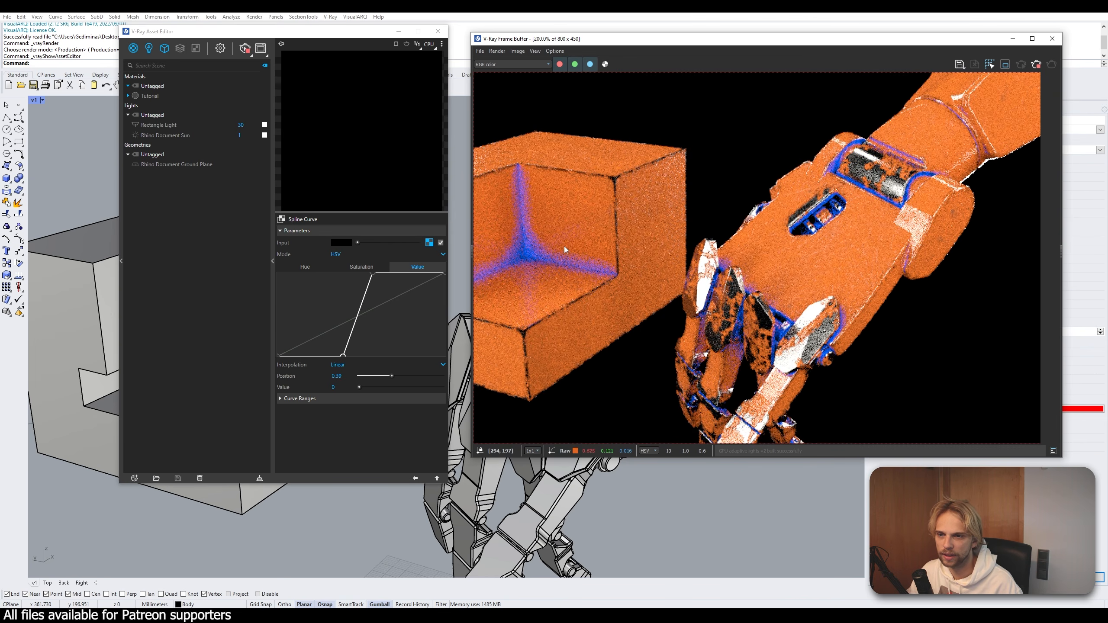
middle_drag(613, 288, 716, 293)
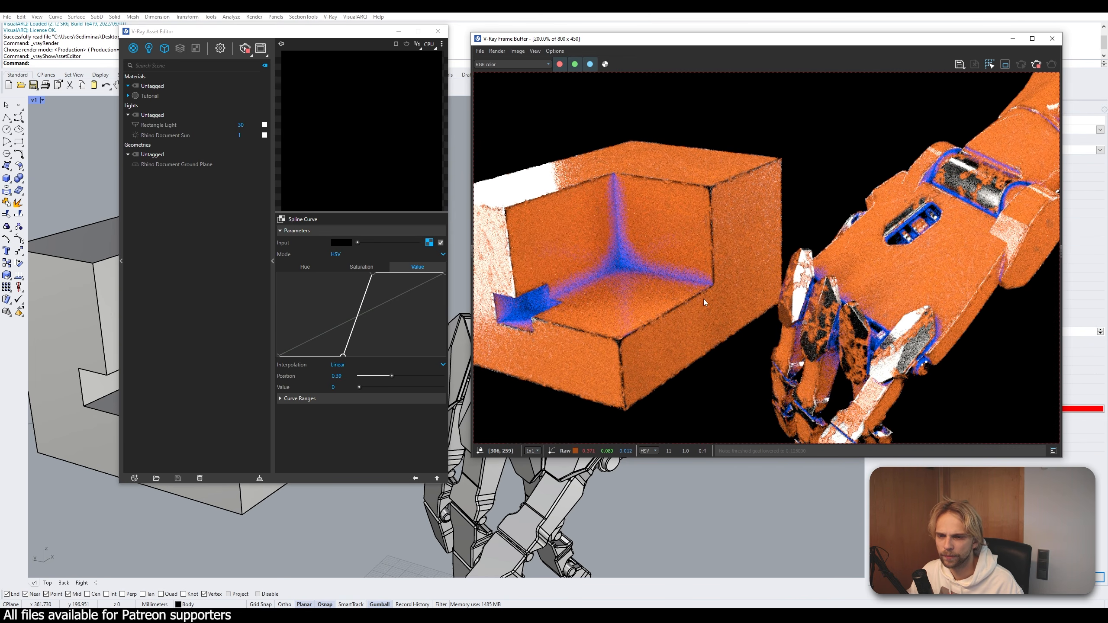
- Move the lower point of the Spline Curve's Value curve to position 0.529, keeping value 0, and return to the material's settings
drag(344, 362, 355, 362)
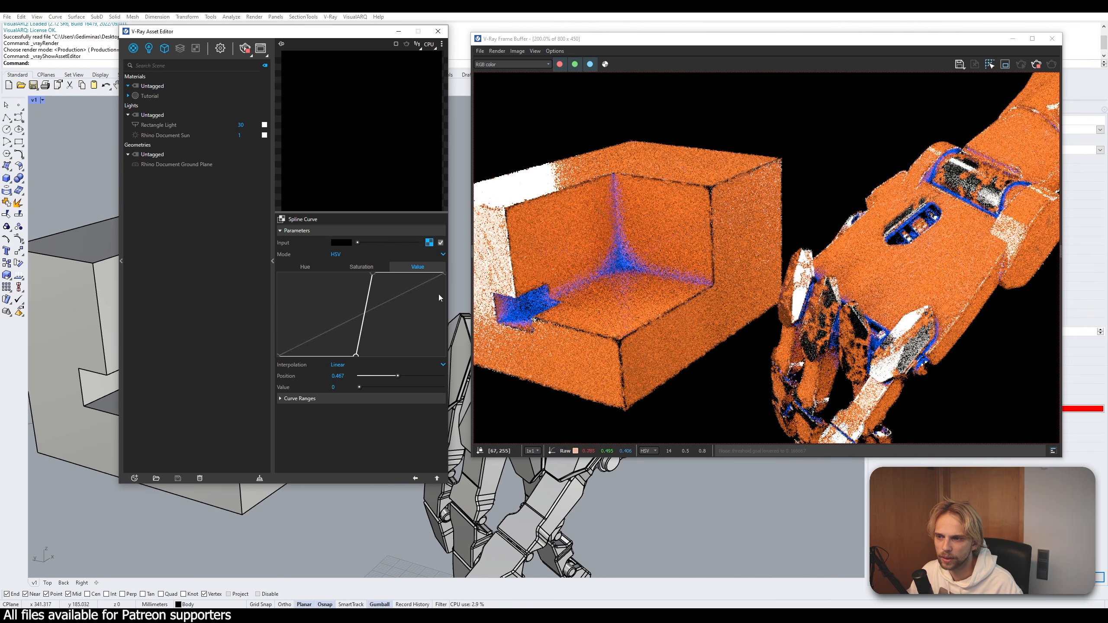
drag(356, 361, 368, 362)
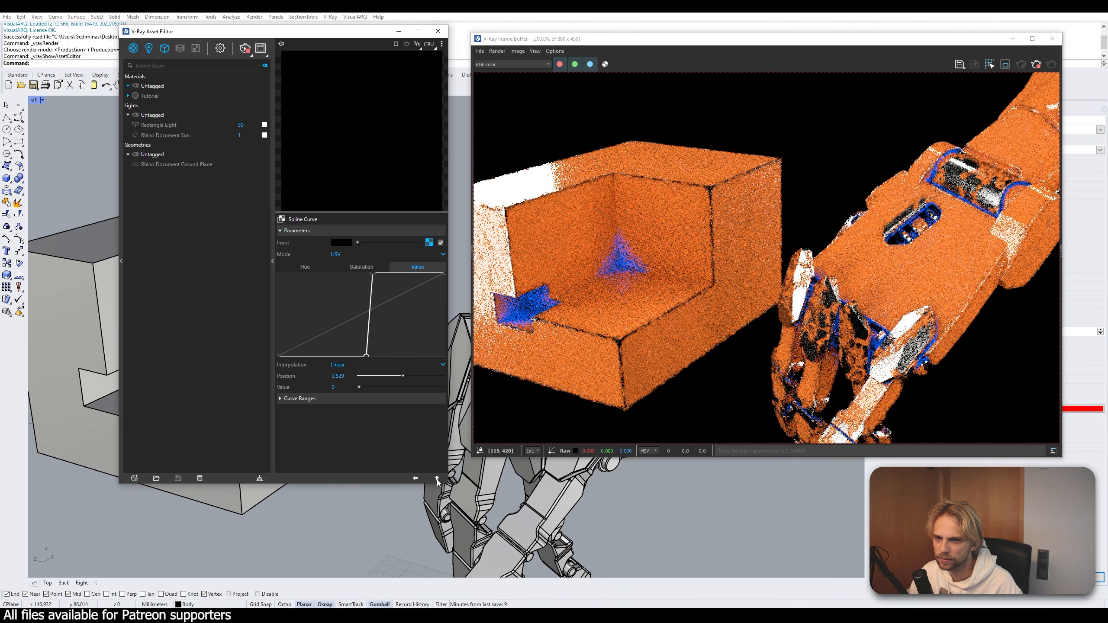
click(436, 478)
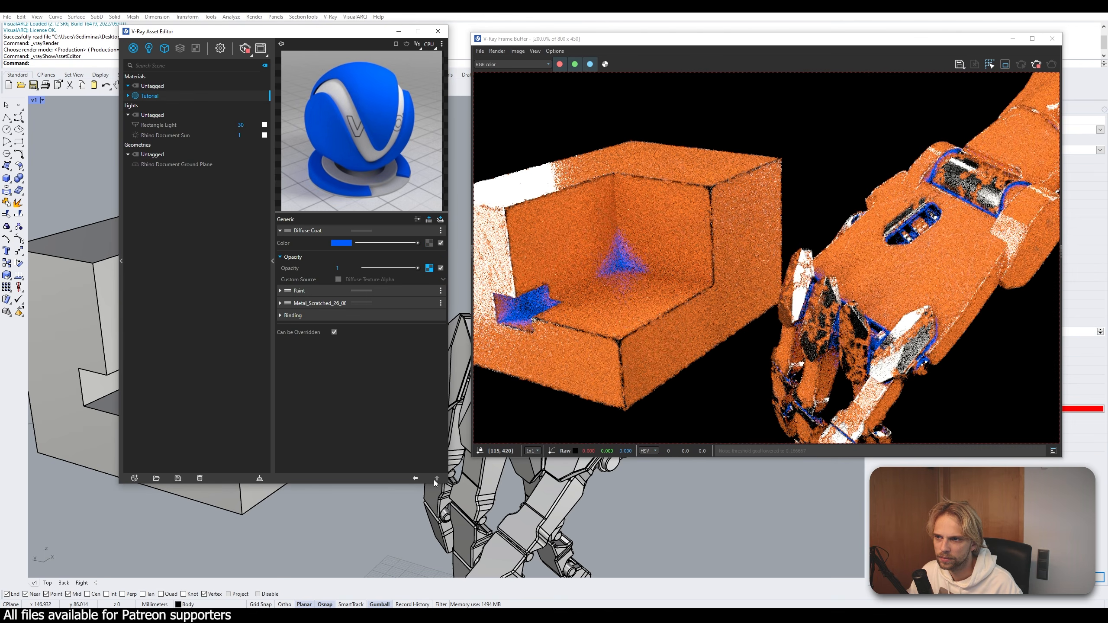
- Open the Dirt texture feeding the Diffuse Coat's opacity through the Spline Curve and Tri-Planar, and set its distribution to 2.22
click(430, 267)
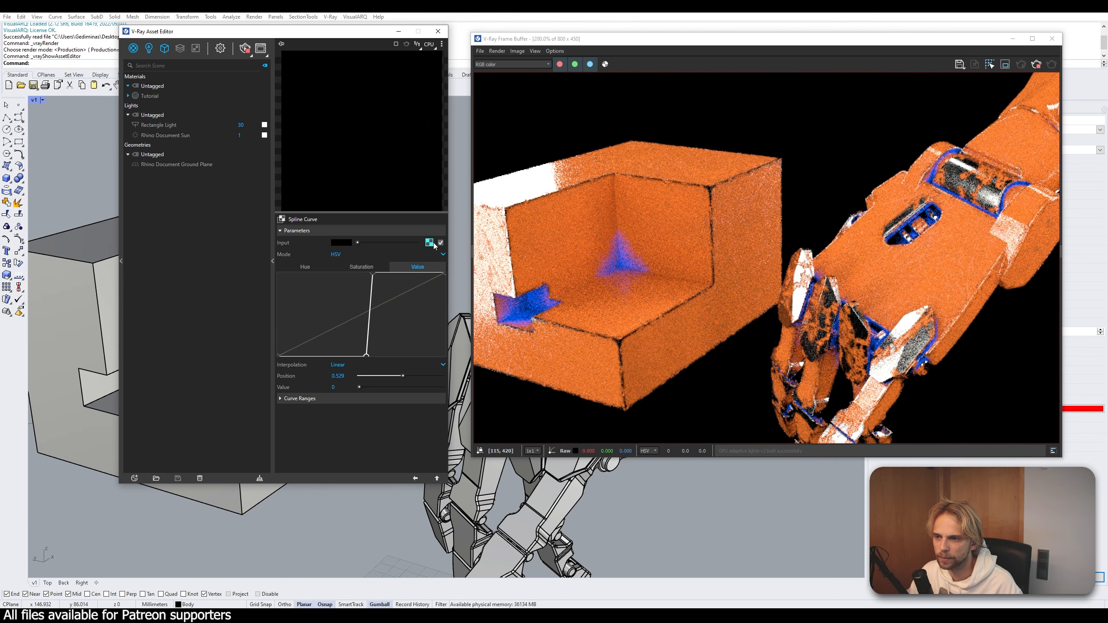
click(431, 243)
click(429, 255)
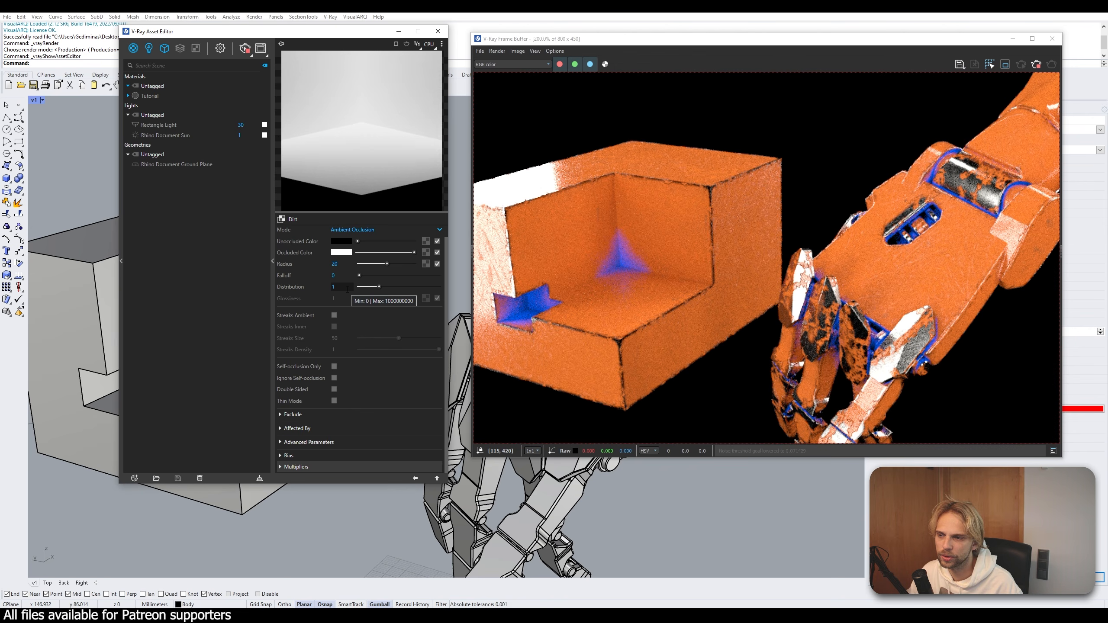
click(333, 290)
drag(379, 287, 403, 288)
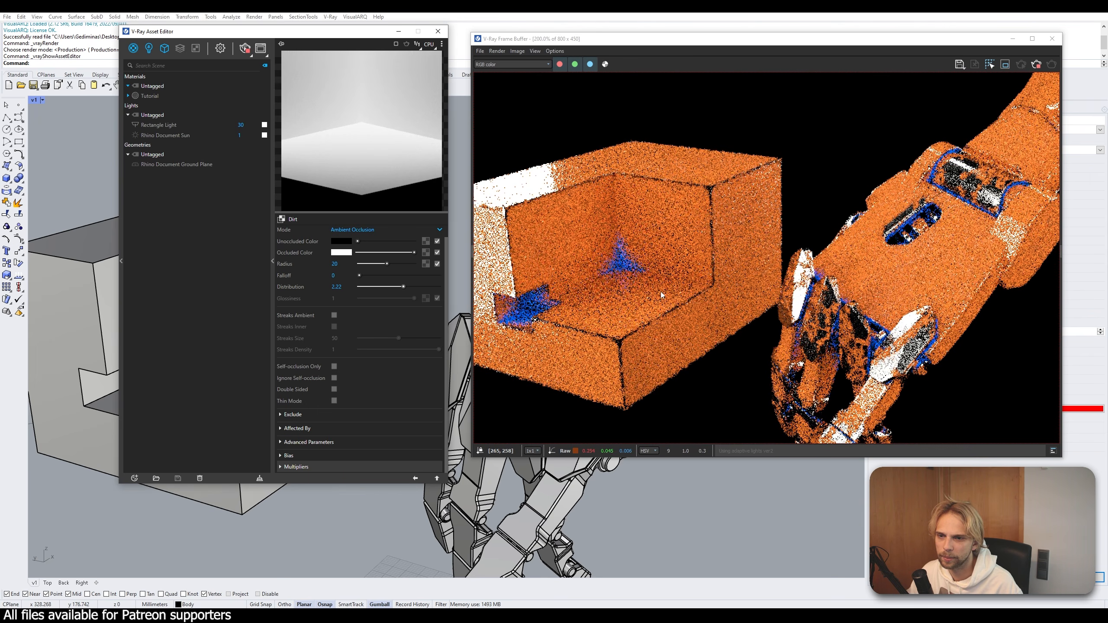
- Try a Distribution of 3.22 and of 0 for the Dirt texture on the block's inner corner
scroll(568, 259, up, 2)
middle_drag(567, 259, 733, 264)
drag(405, 286, 423, 288)
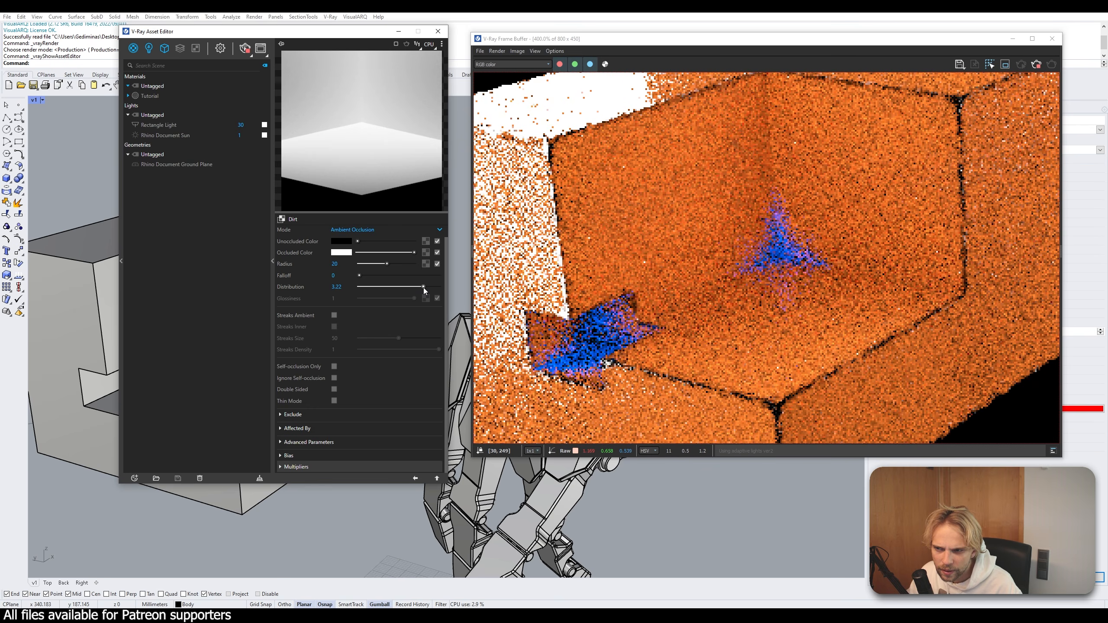
drag(423, 288, 359, 287)
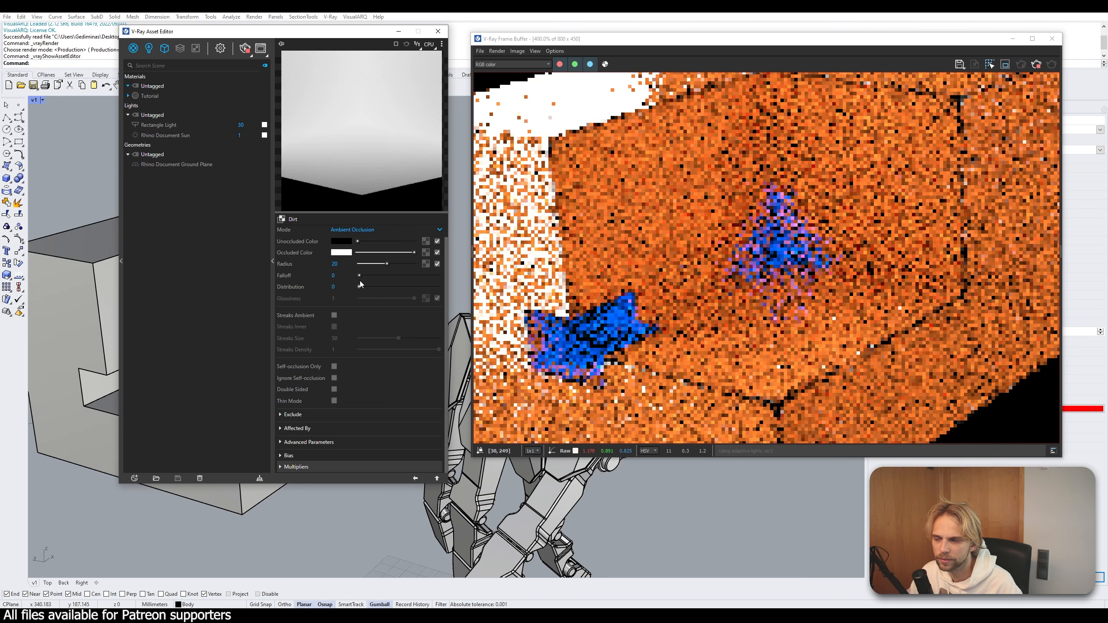
- Set the Dirt texture's Distribution to 1 and its Falloff to 3
mouse_move(302, 289)
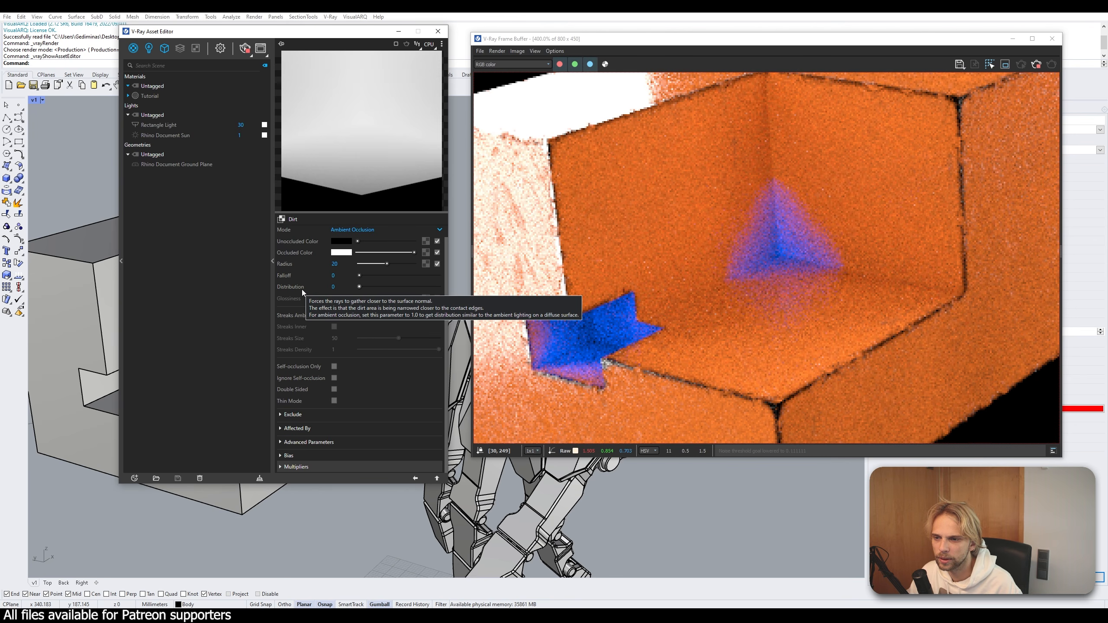
drag(341, 288, 309, 288)
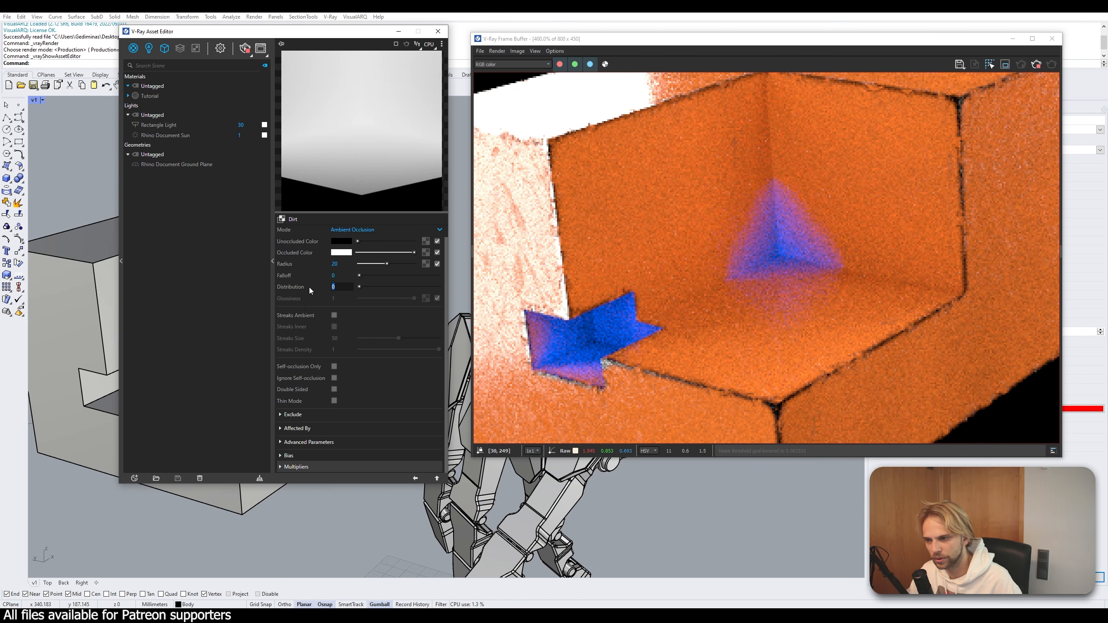
text(1)
click(351, 275)
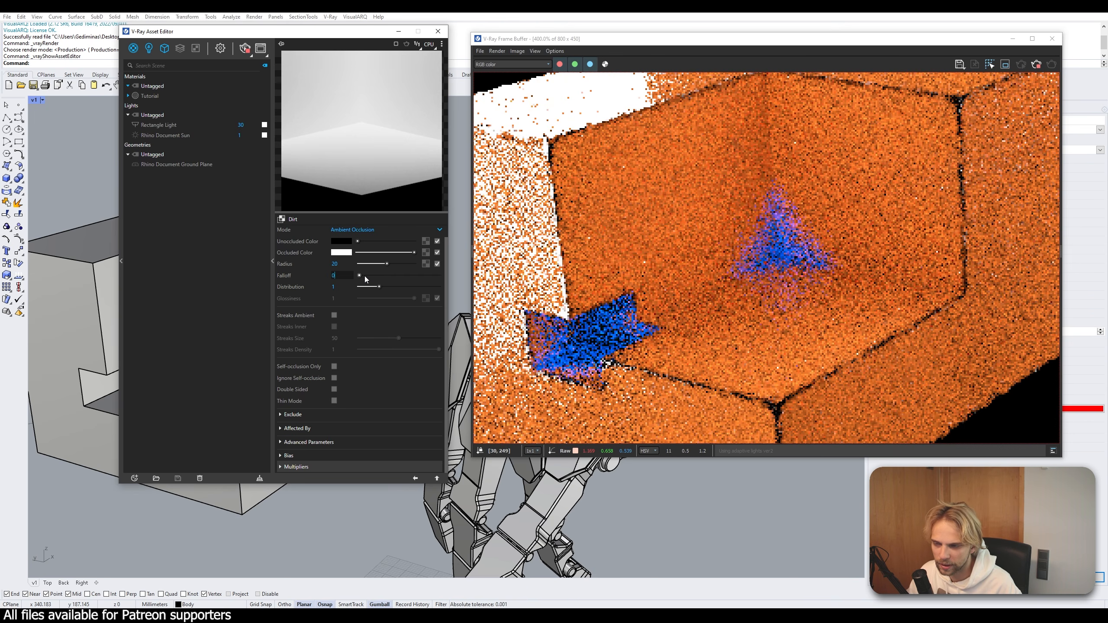
drag(342, 275, 312, 277)
text(3)
key(Return)
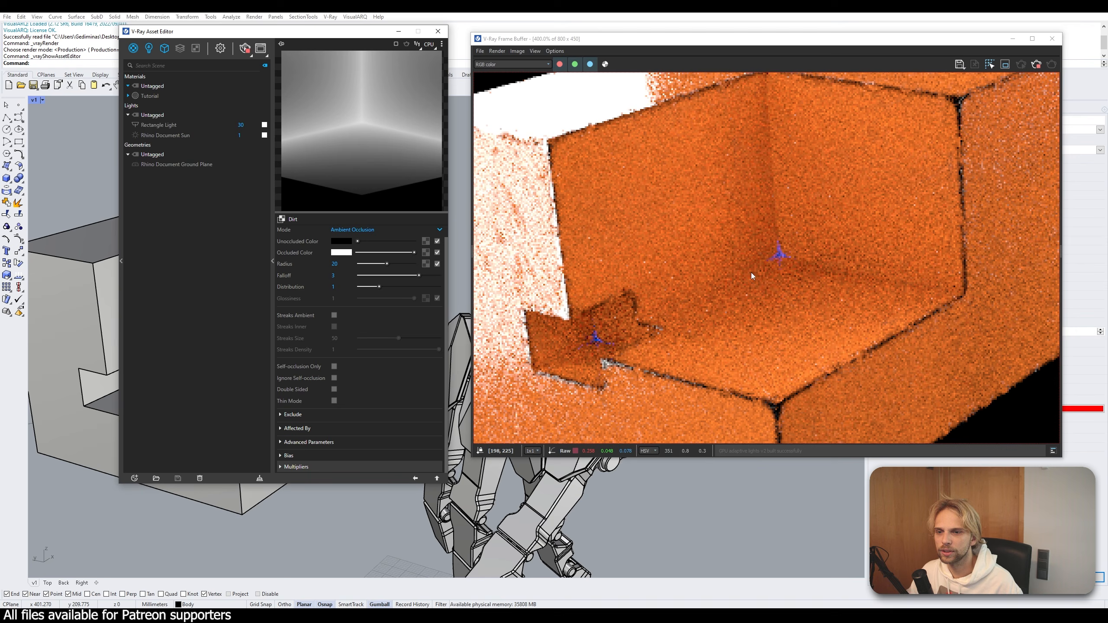
- Return to the parent Spline Curve and shift its Value curve toward darker inputs, moving the lower point down the range and the upper point to position 0.347
scroll(588, 342, down, 3)
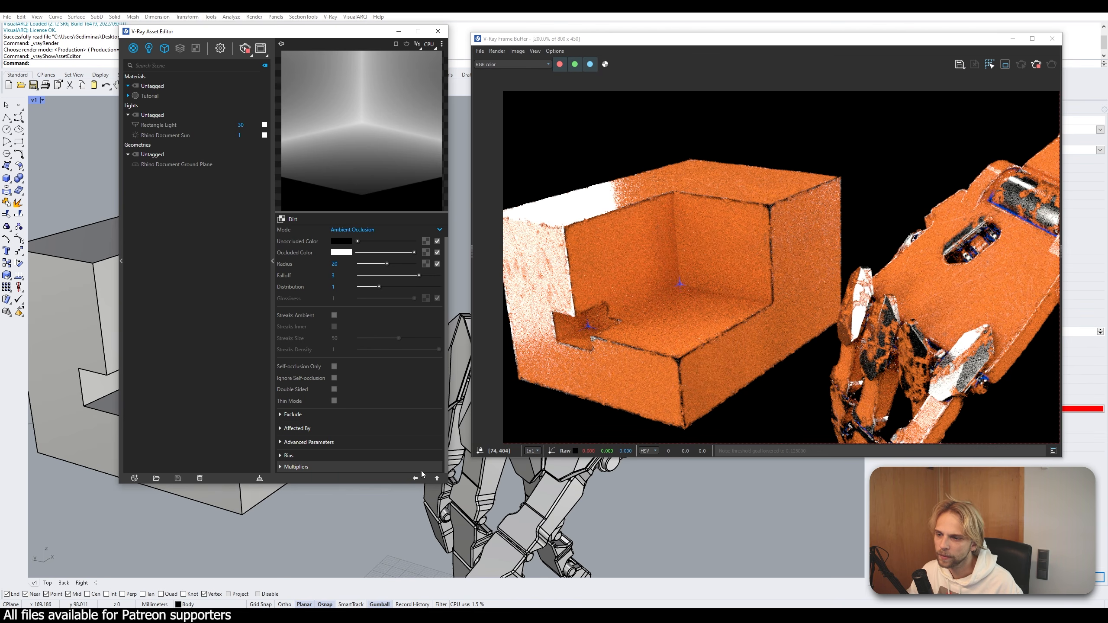
click(437, 480)
click(436, 479)
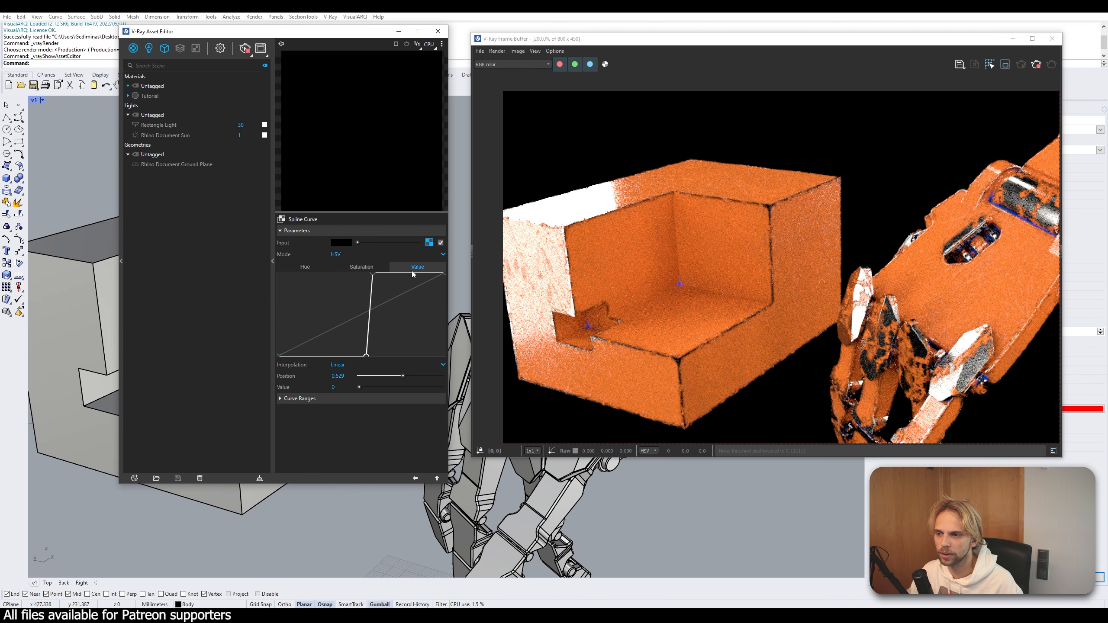
drag(373, 274, 411, 274)
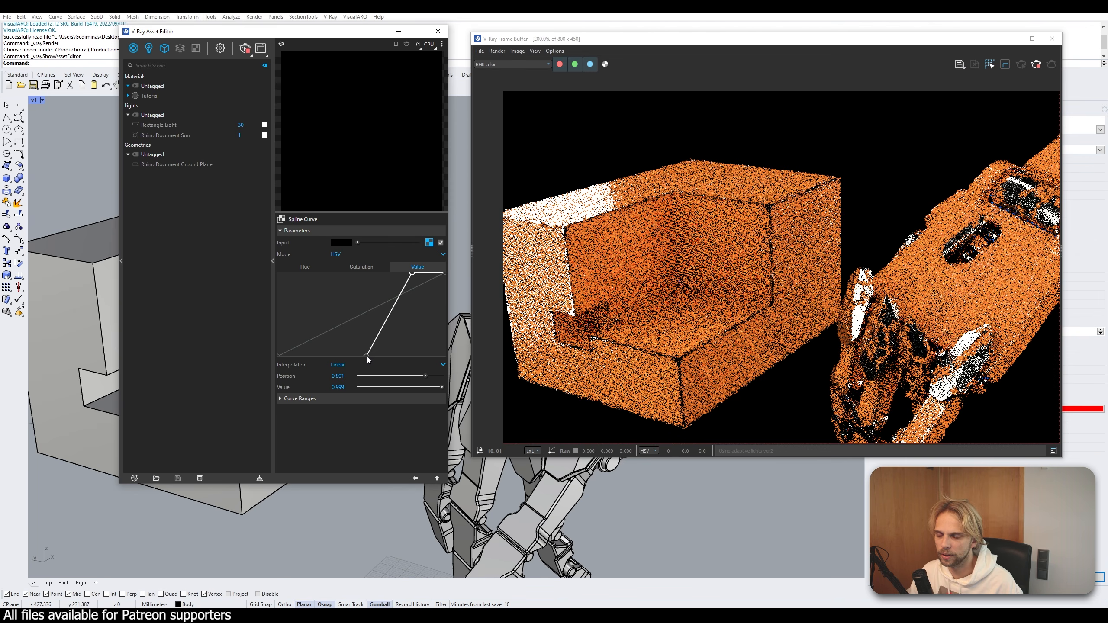
drag(367, 357, 303, 369)
drag(409, 271, 336, 270)
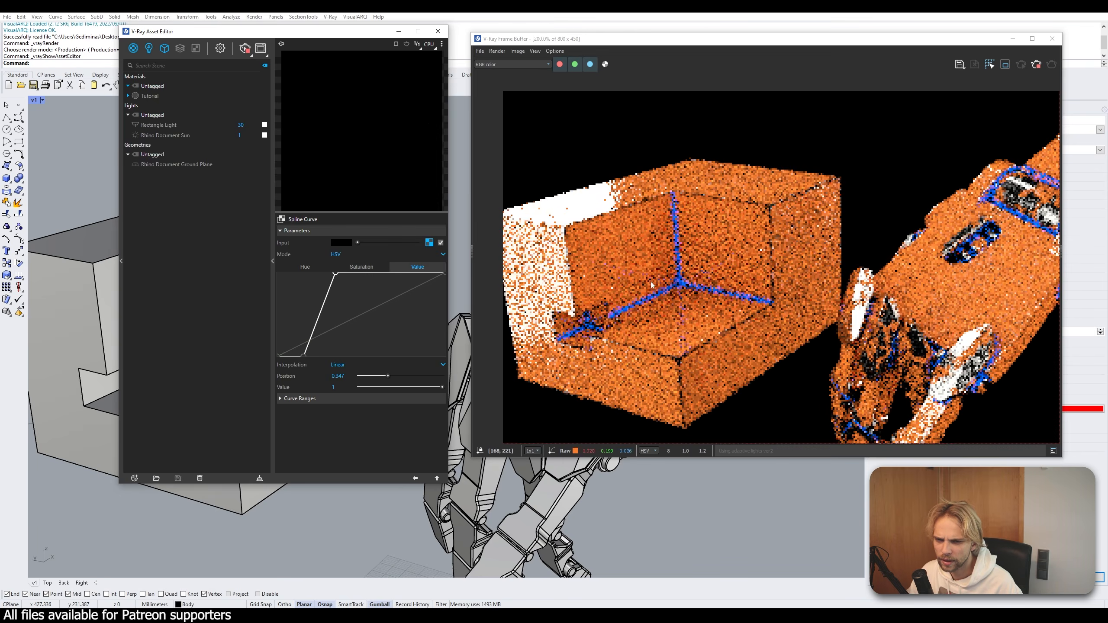
- Fine-tune the Value curve by setting its lower point to position 0.147 and its upper point to position 0.452
scroll(658, 134, up, 2)
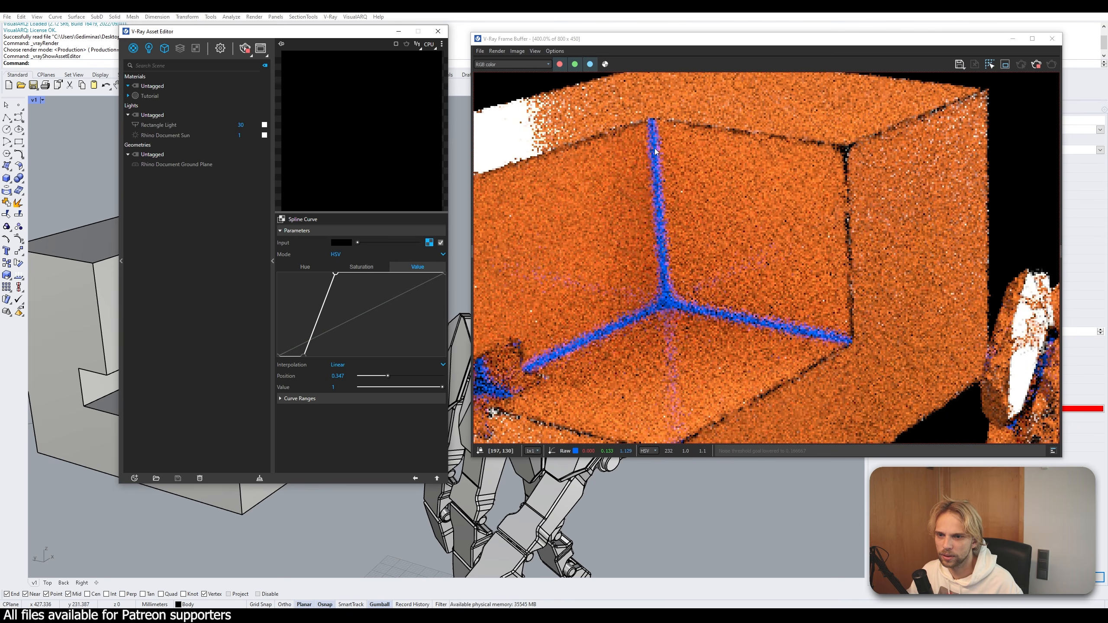
scroll(671, 289, down, 2)
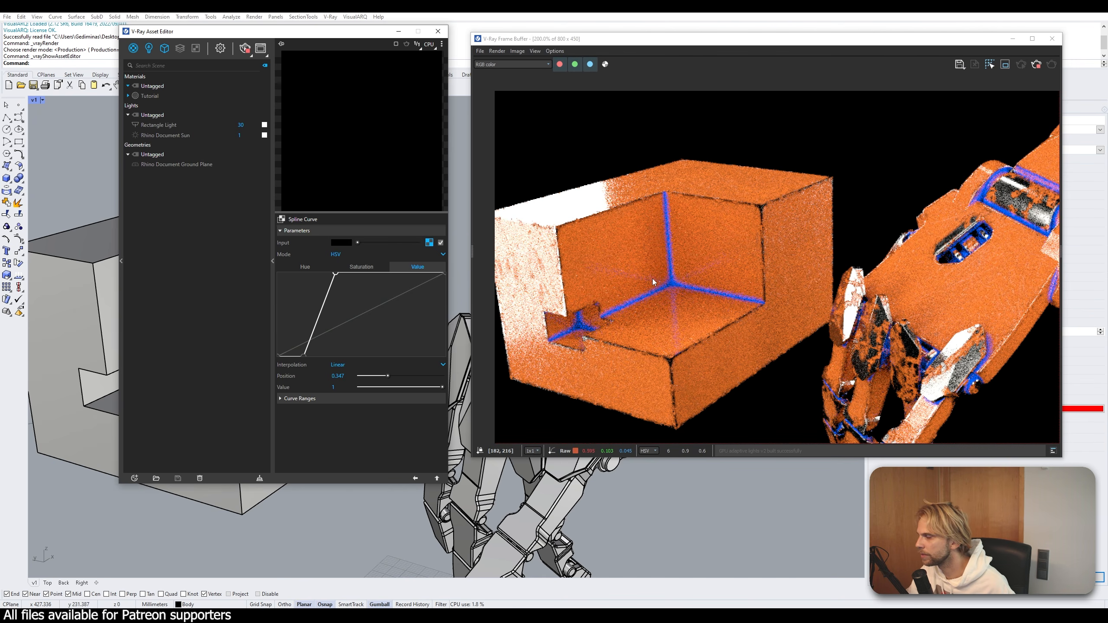
drag(304, 358, 324, 366)
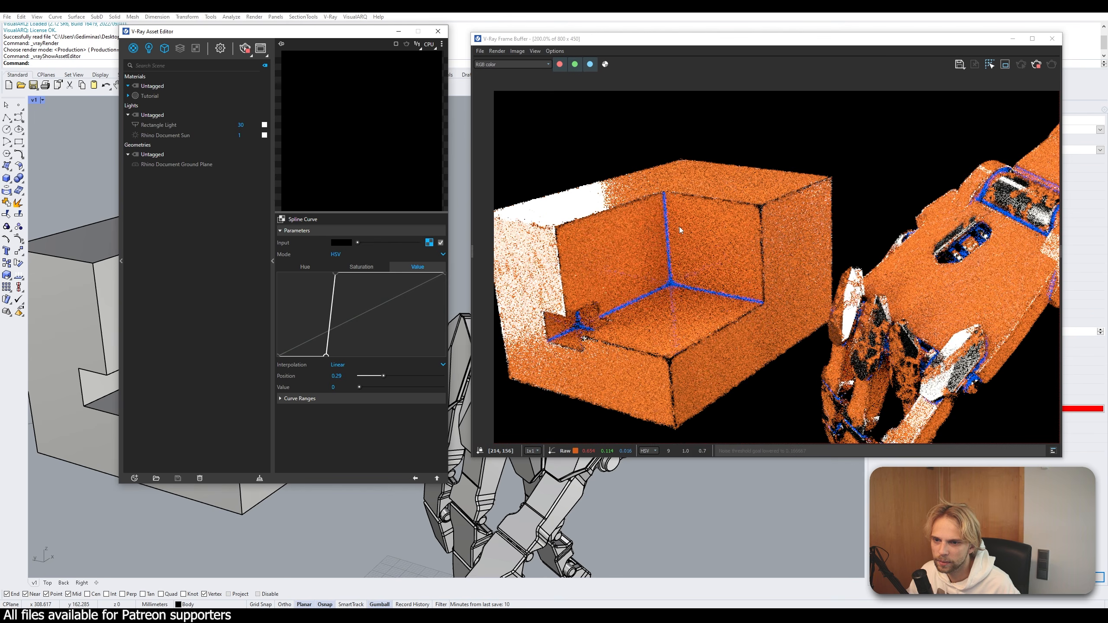
drag(326, 355, 313, 364)
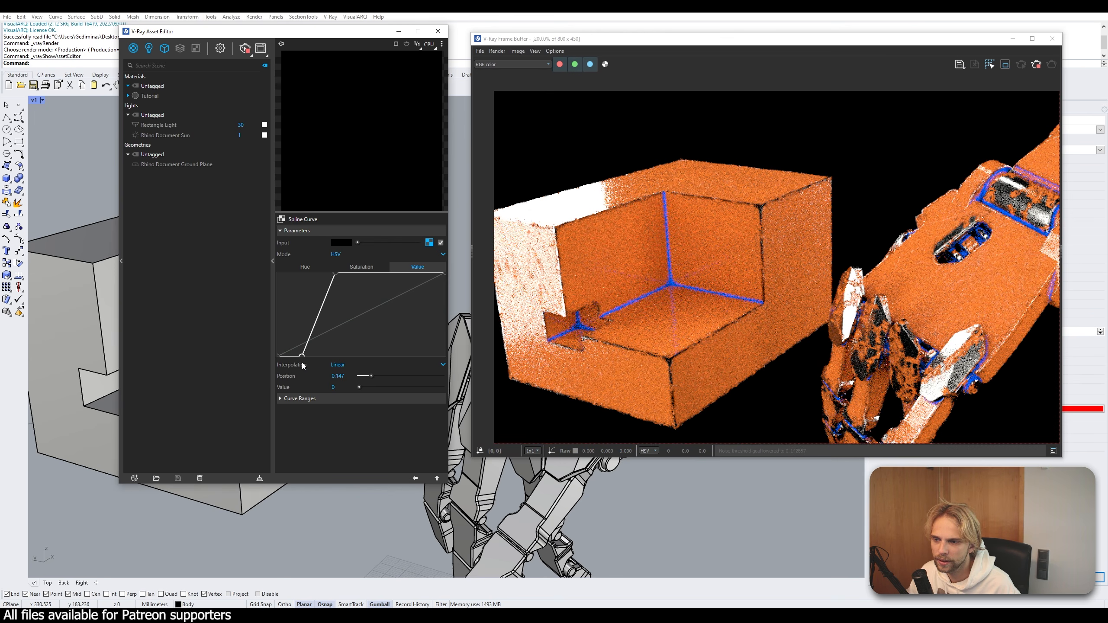
drag(336, 274, 354, 270)
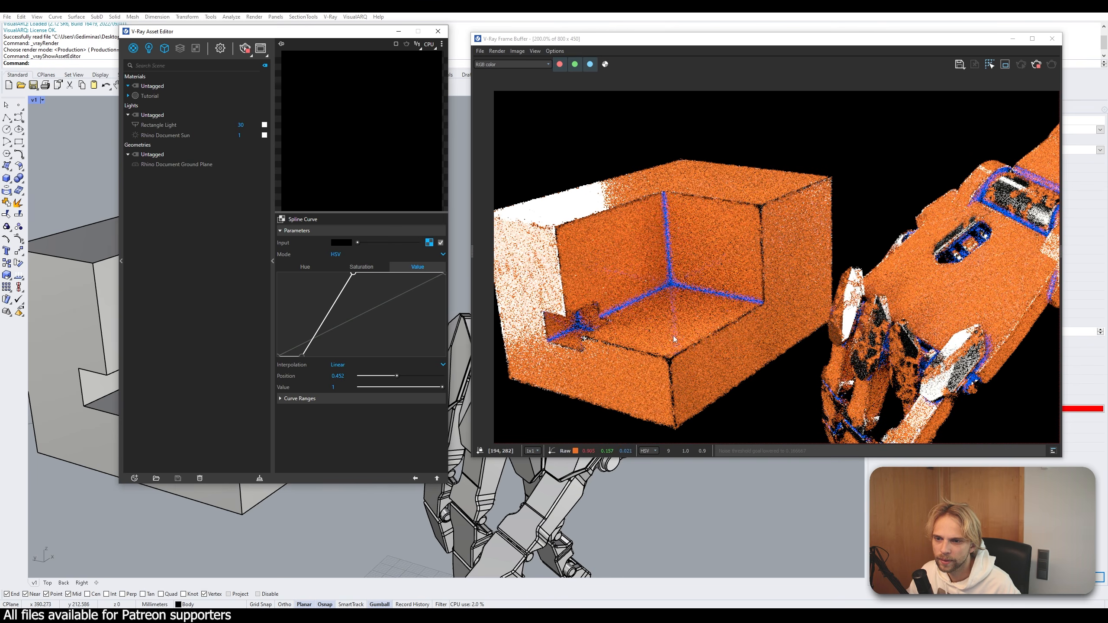
scroll(656, 282, up, 1)
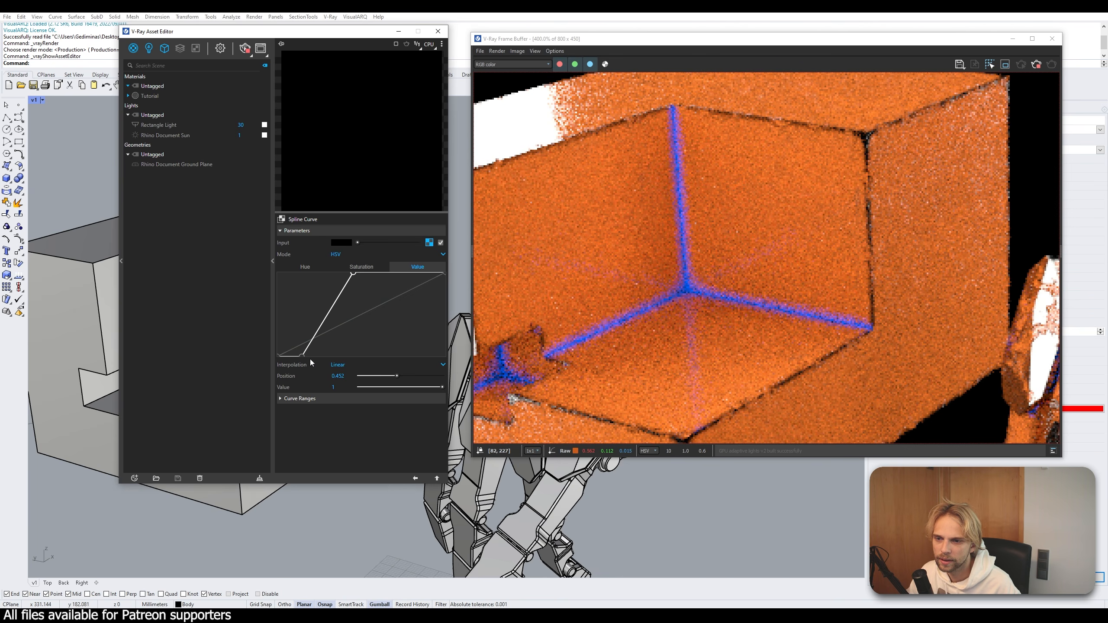
- Soften the Value curve's transition by moving its upper point to position 0.711, and check the rendered block and hand
click(364, 267)
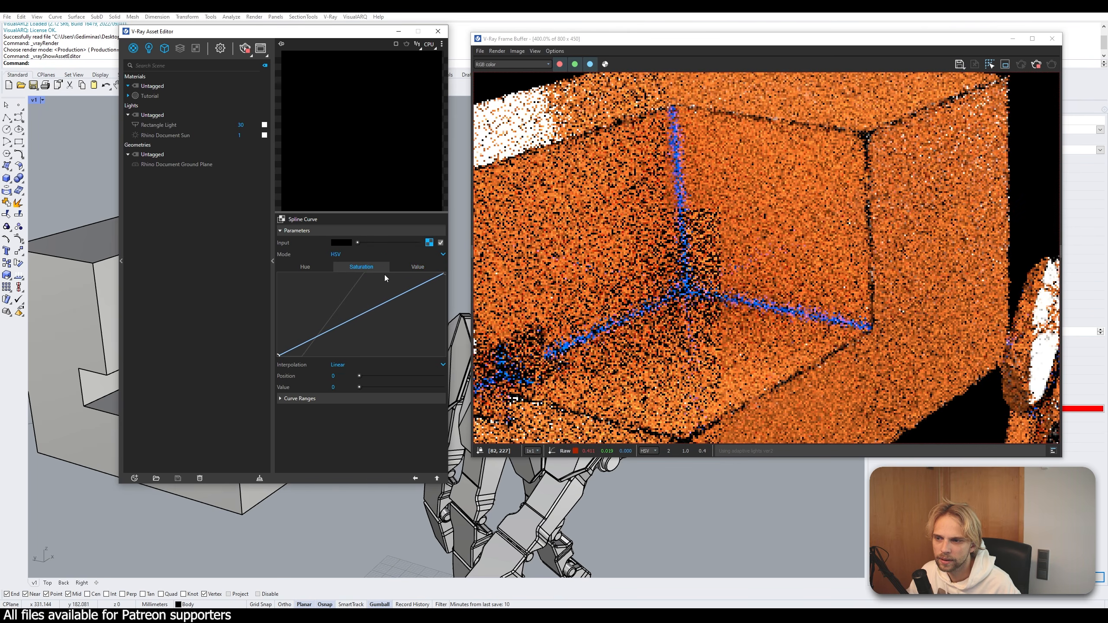
click(418, 267)
click(364, 273)
drag(365, 274, 396, 268)
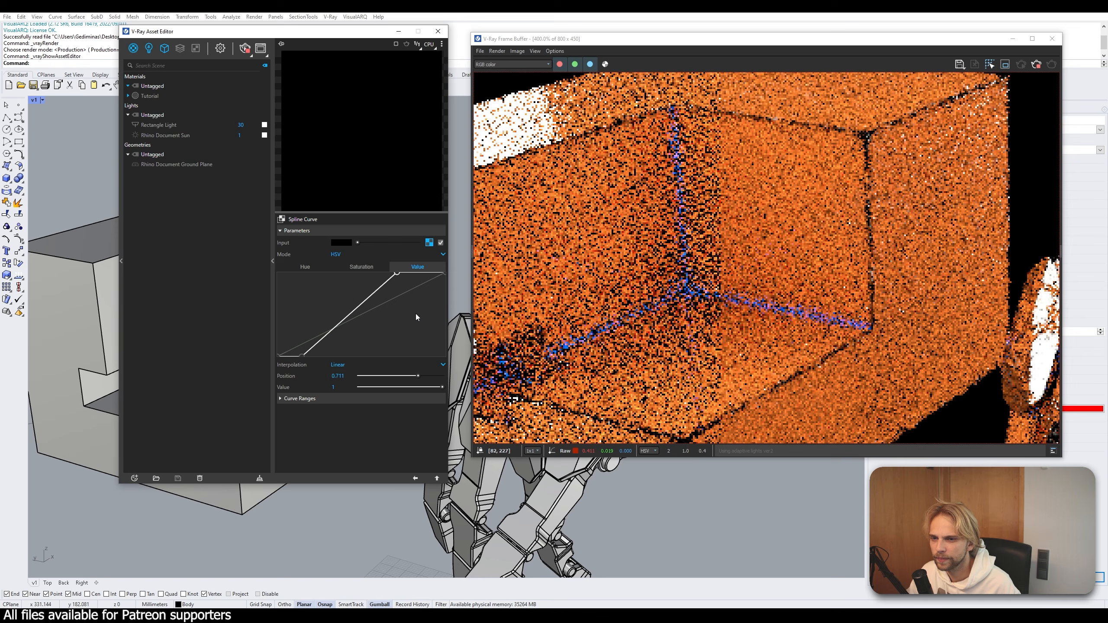
scroll(788, 221, down, 1)
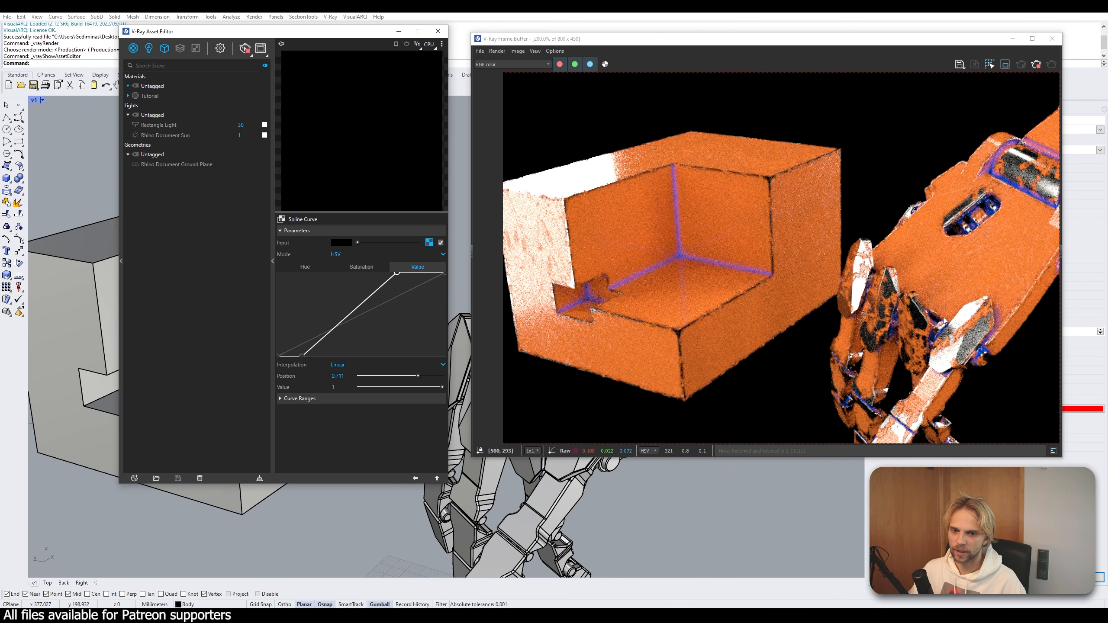
scroll(989, 357, up, 1)
middle_drag(991, 341, 784, 306)
scroll(784, 306, down, 1)
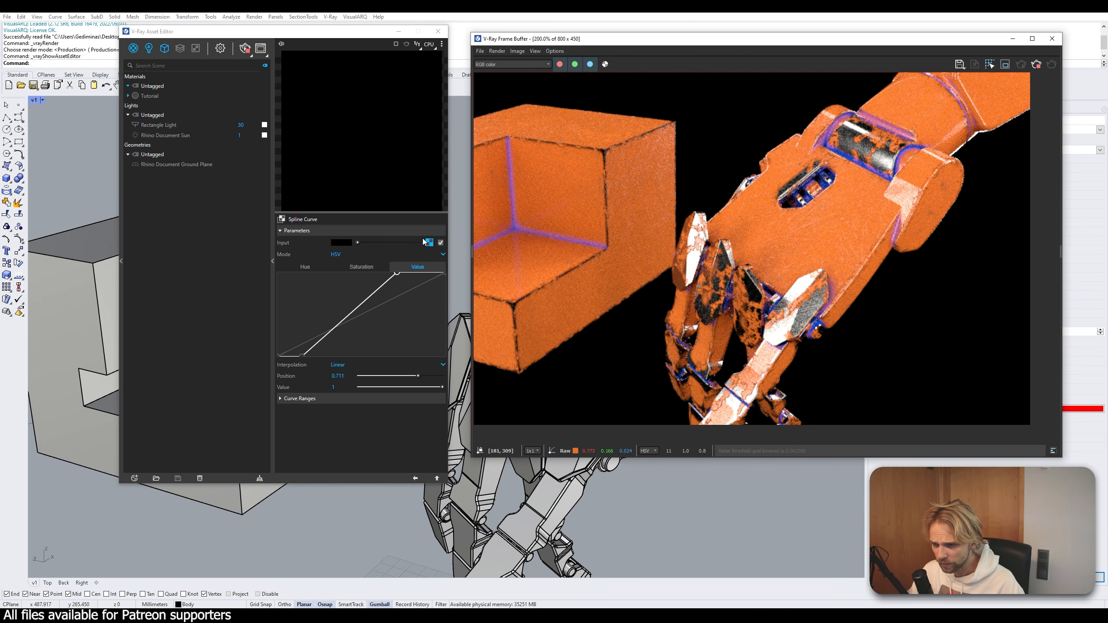
- Reopen the Dirt texture feeding the curve, enable Streaks Ambient, and check the block's inner corner in the render
click(427, 242)
click(430, 255)
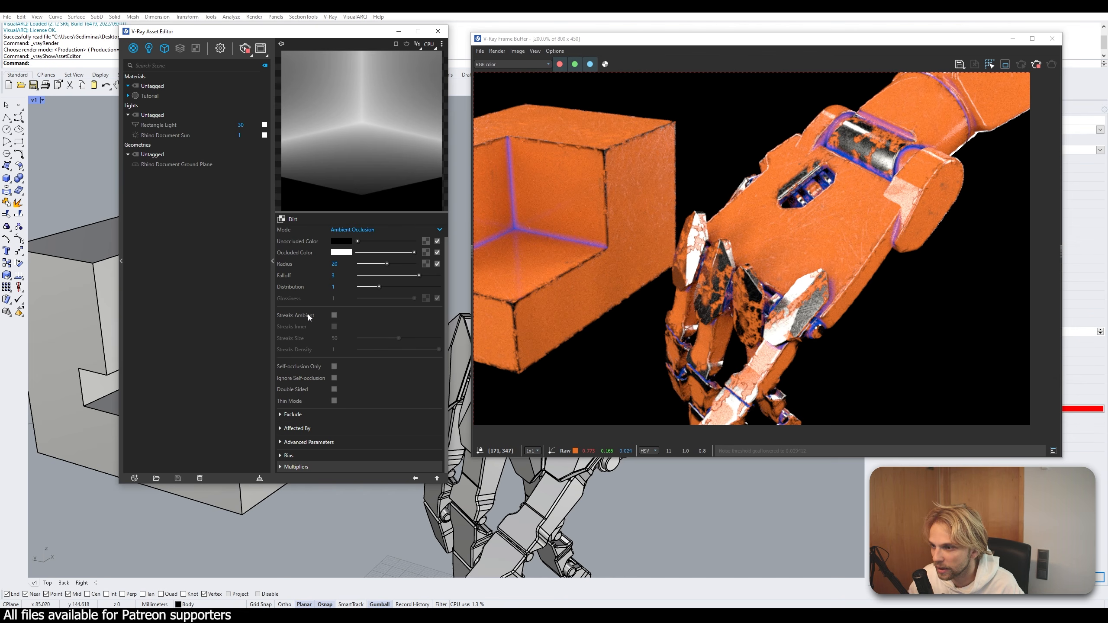
click(334, 315)
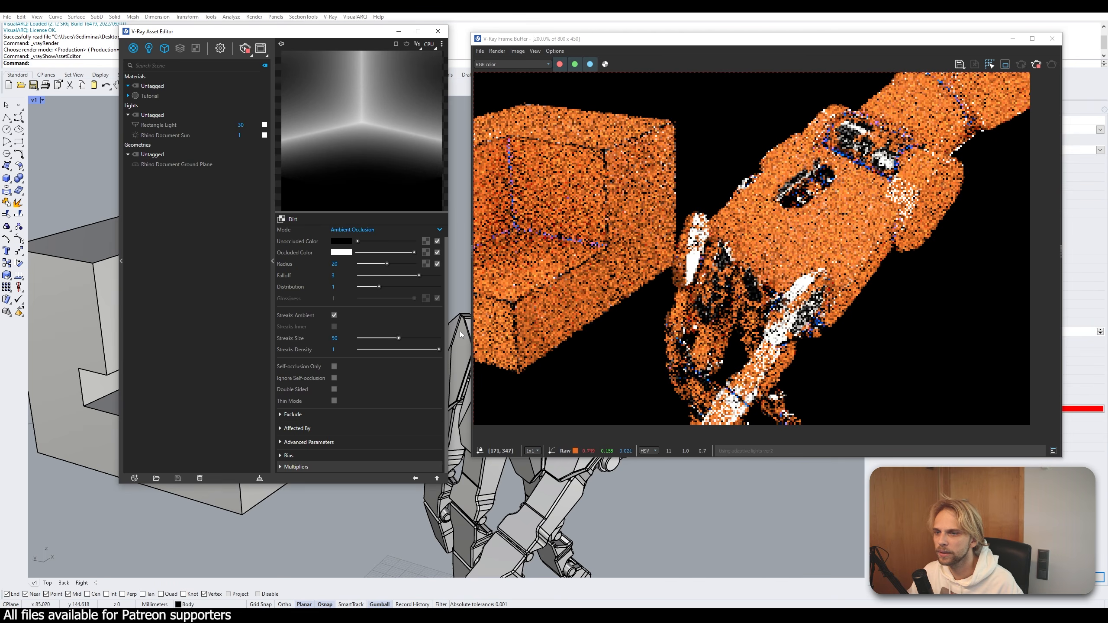
middle_drag(519, 233, 628, 288)
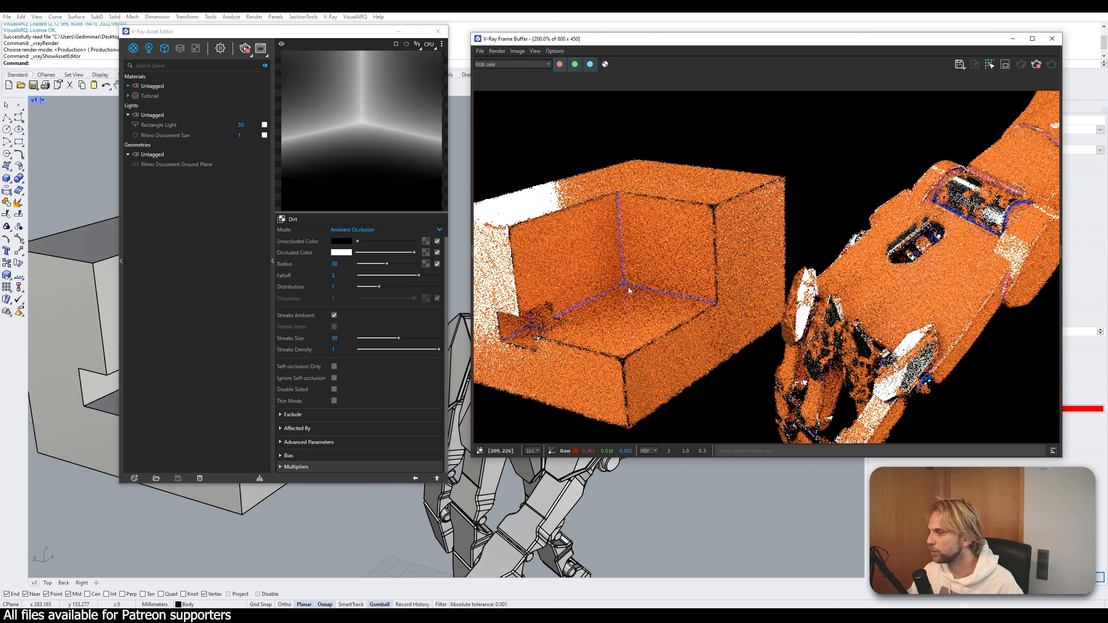
scroll(629, 290, up, 2)
scroll(629, 290, down, 1)
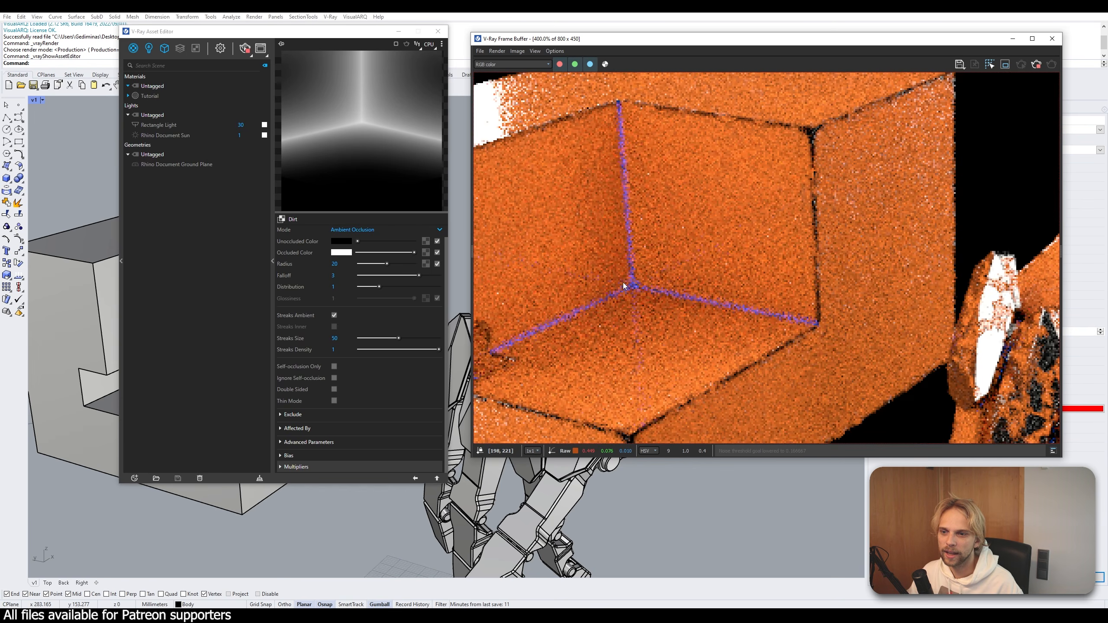
scroll(544, 260, down, 1)
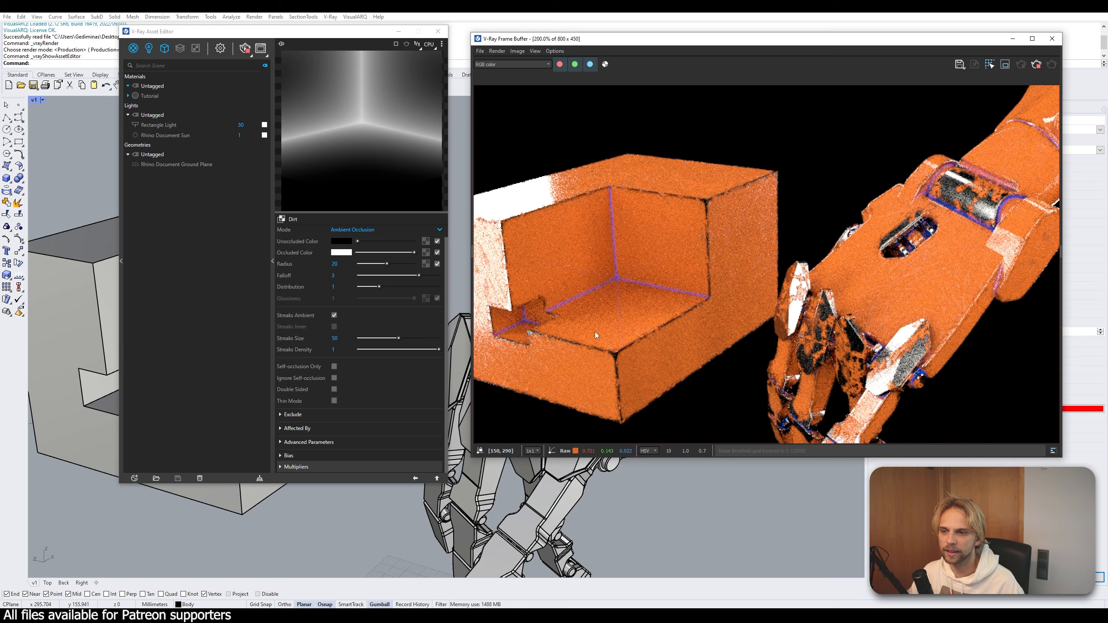
scroll(935, 388, up, 1)
scroll(890, 337, down, 2)
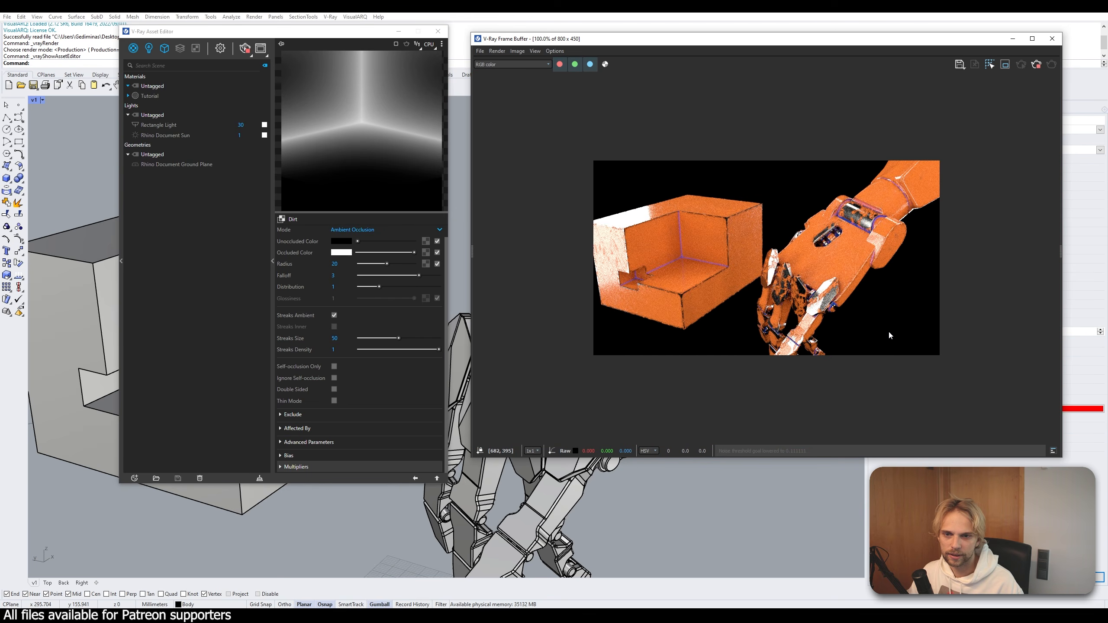
- Zoom the viewport in on the block's inner corner and arrange the asset editor and frame buffer side by side
drag(630, 38, 850, 151)
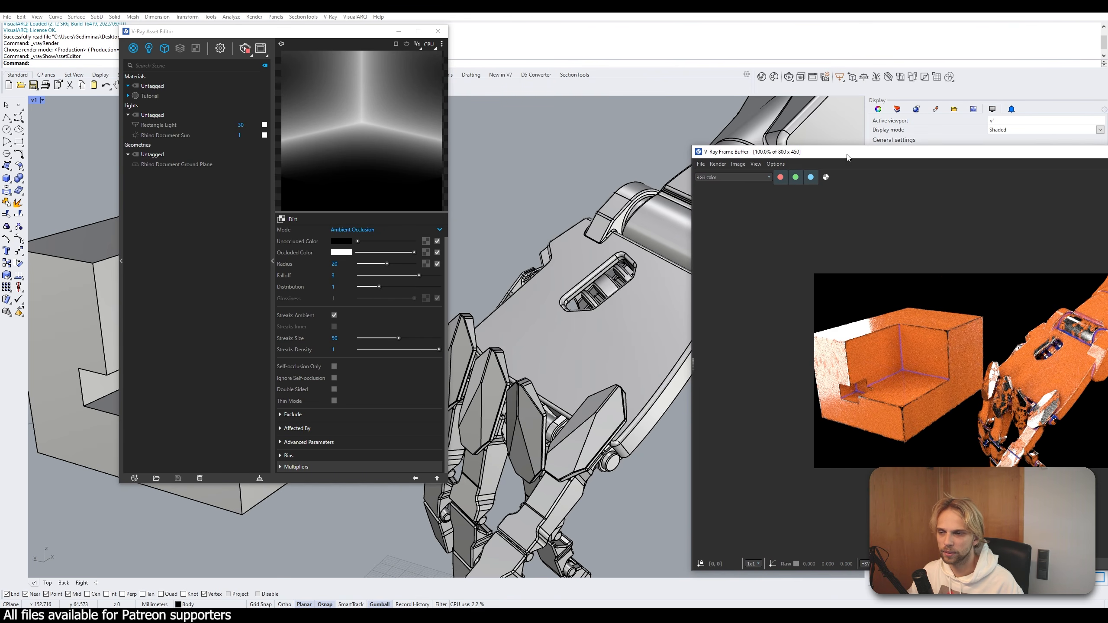
drag(367, 36, 693, 93)
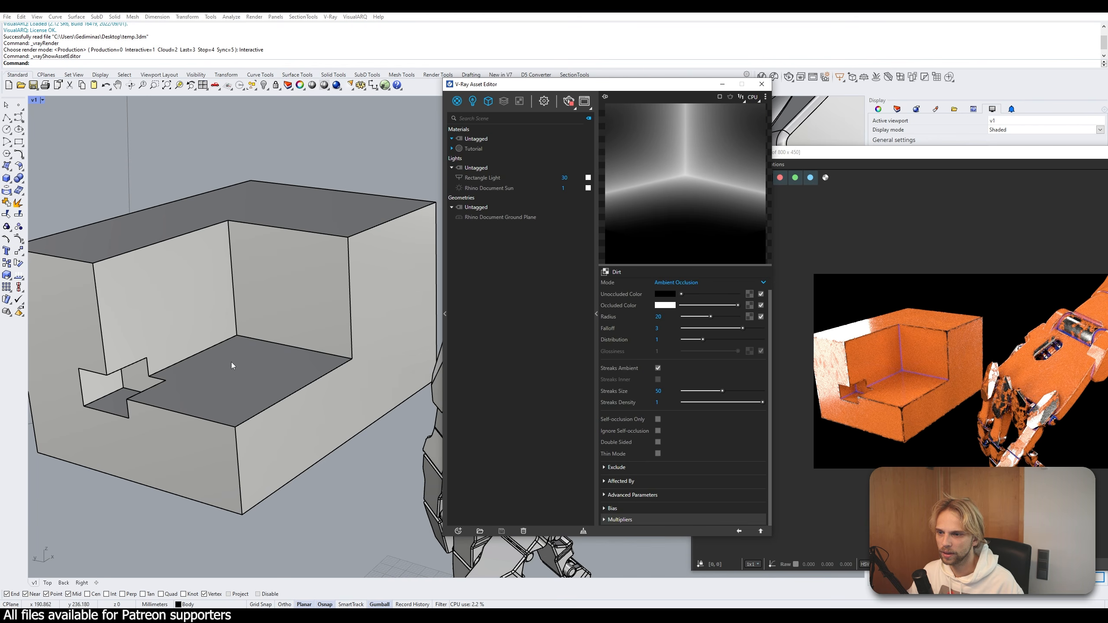
scroll(131, 385, up, 5)
scroll(131, 385, up, 5)
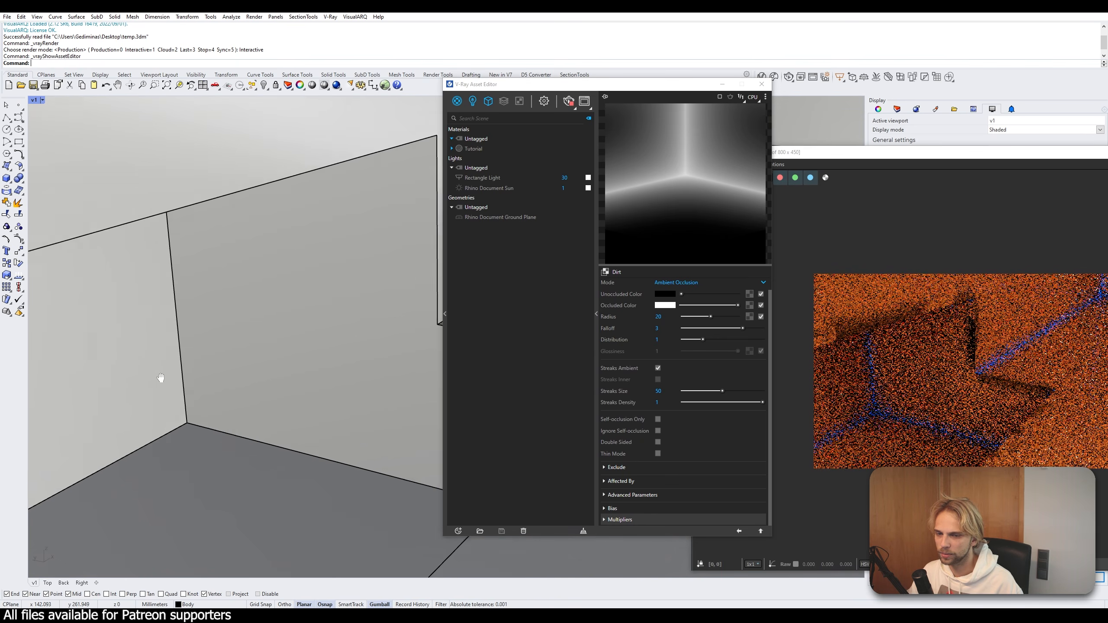
drag(837, 153, 670, 38)
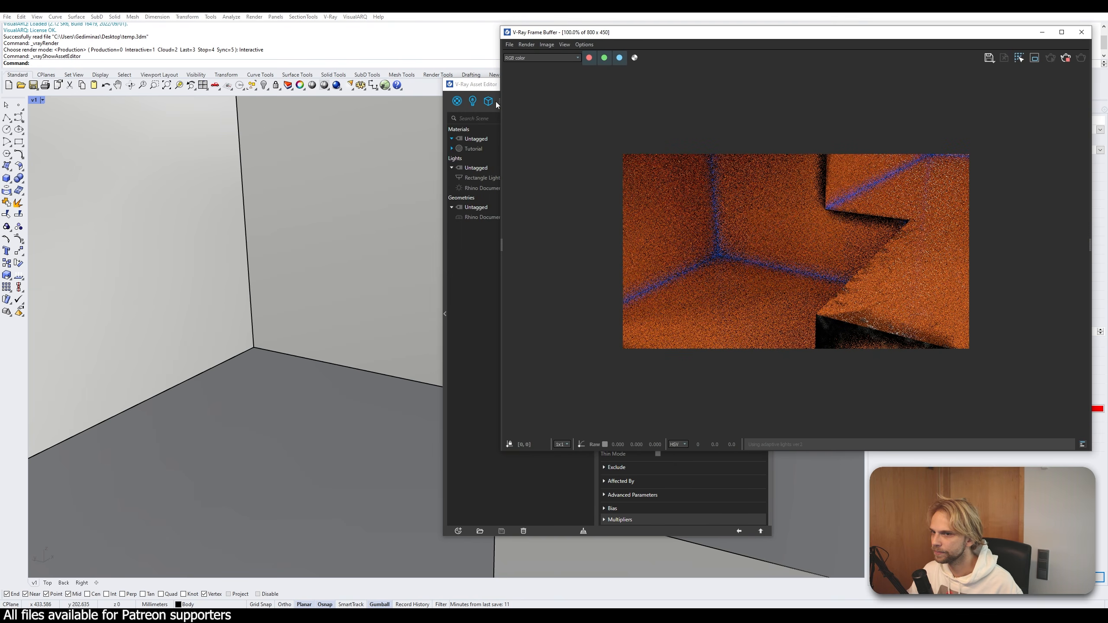
drag(488, 90, 152, 79)
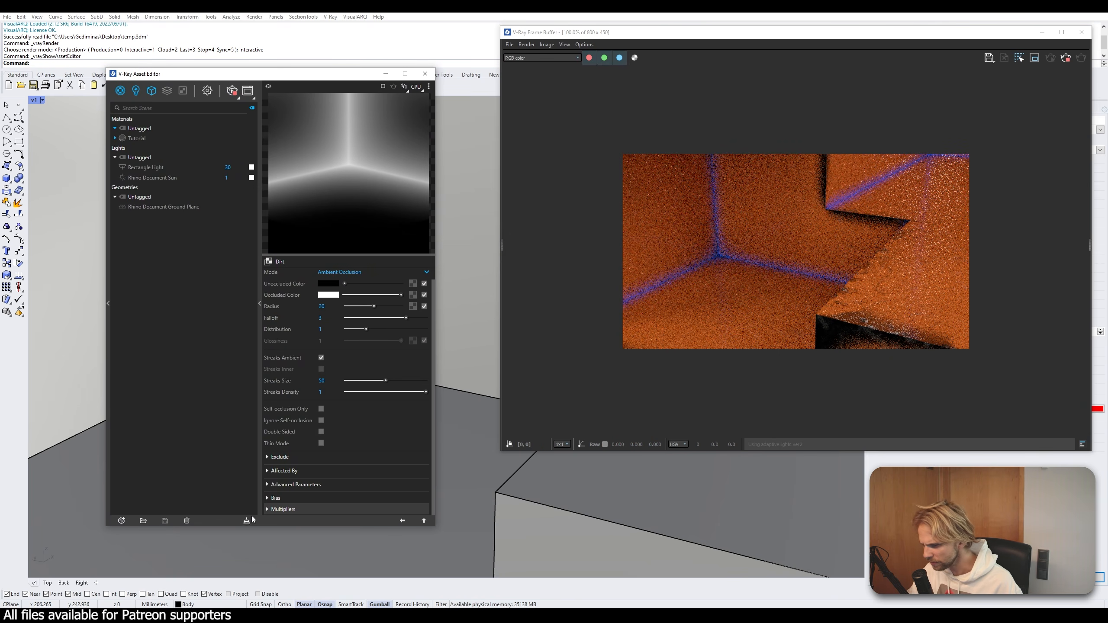
- Expand the Dirt texture's Bias settings and set Bias Z to 100
click(277, 498)
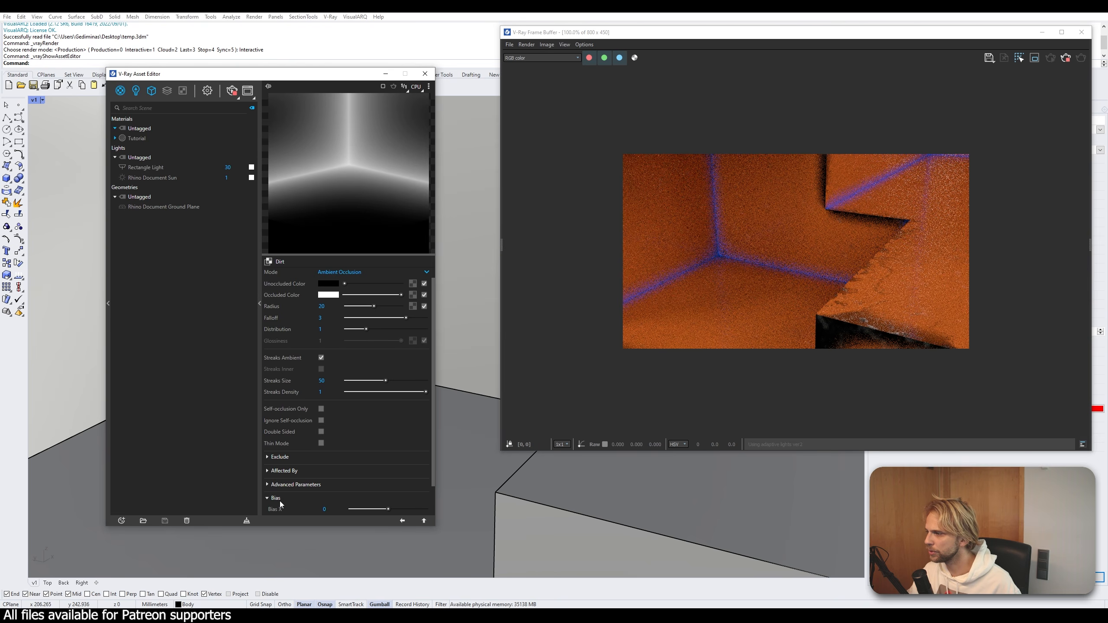
scroll(280, 504, down, 2)
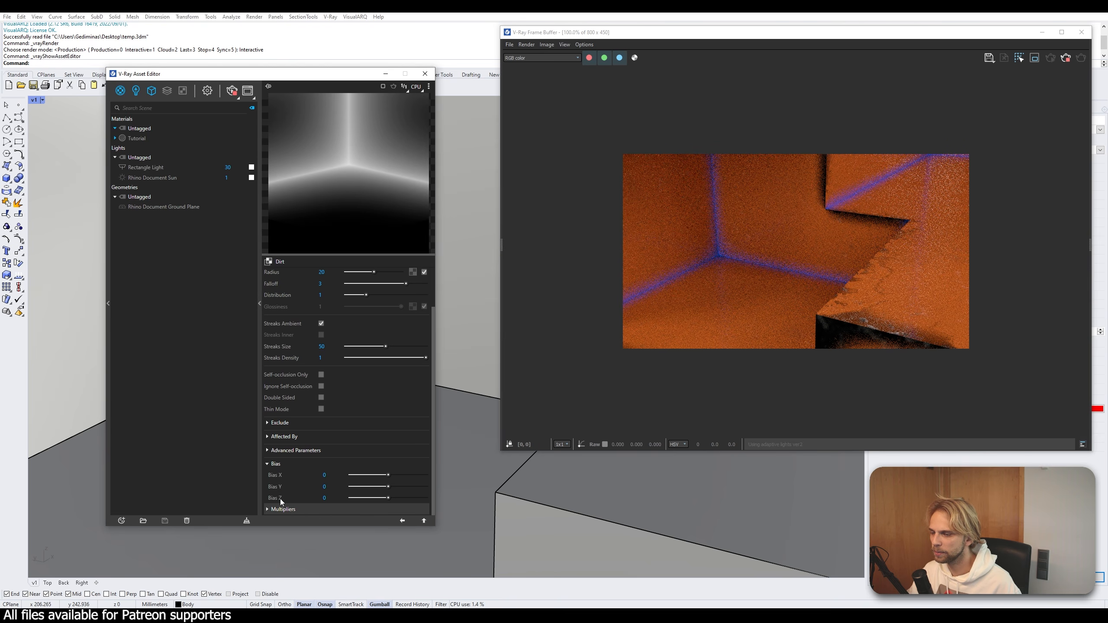
drag(388, 497, 451, 500)
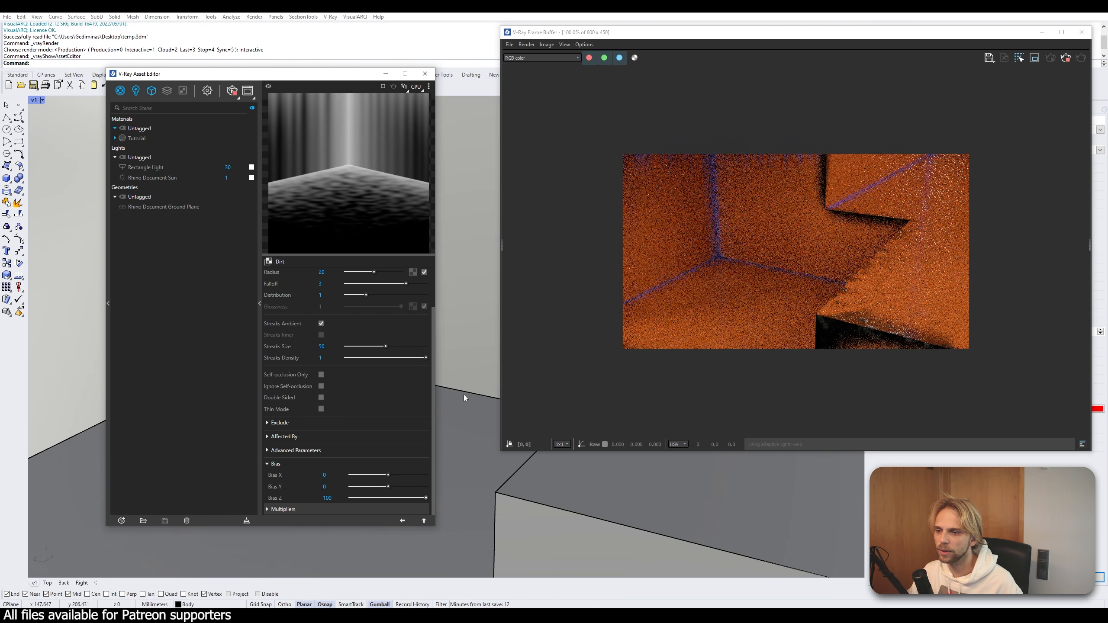
- Examine the biased dirt streaks along the underside of the block's inner corner in the render
right_drag(482, 226, 487, 399)
scroll(484, 264, down, 3)
scroll(487, 403, down, 3)
scroll(477, 391, up, 3)
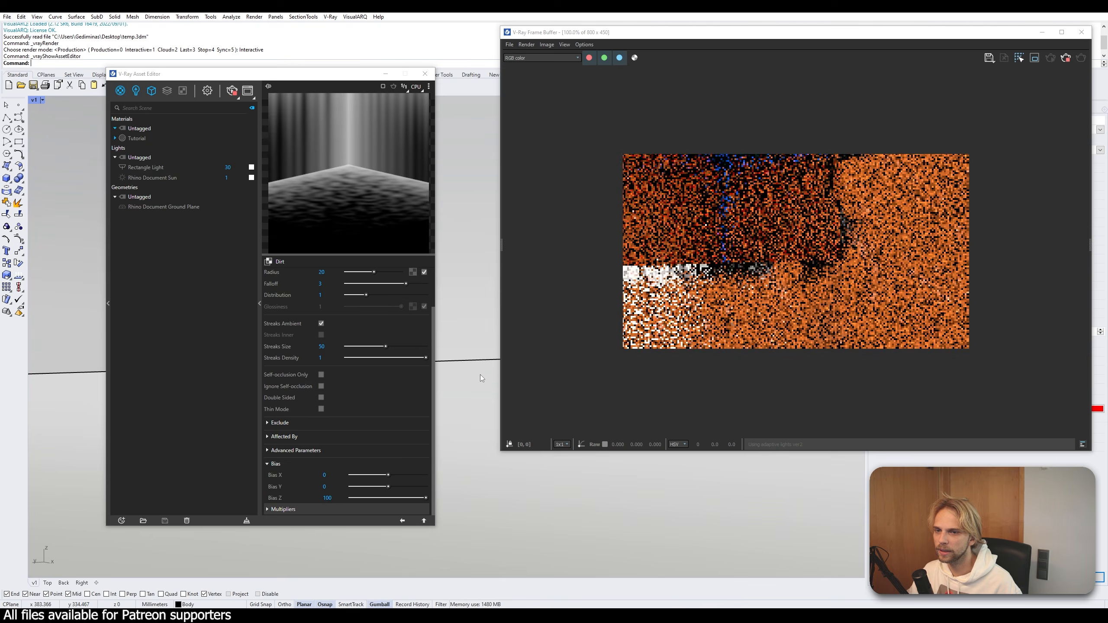
shift+right_drag(480, 236, 519, 426)
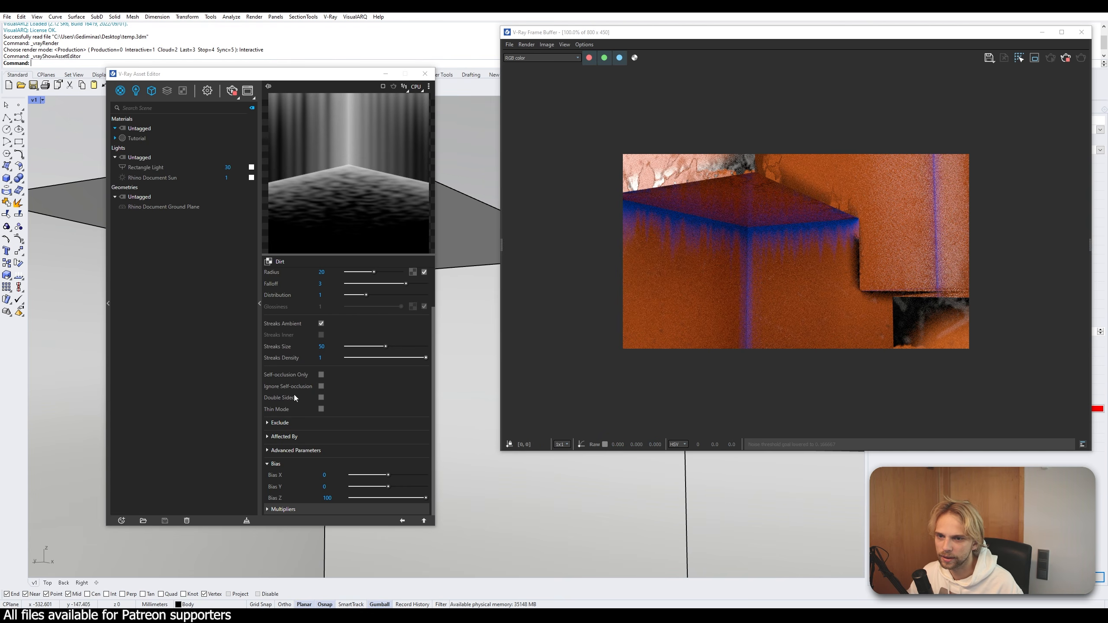
- Collapse the Dirt texture's Bias settings, try a Streaks Size of 100, and settle on 30
click(271, 466)
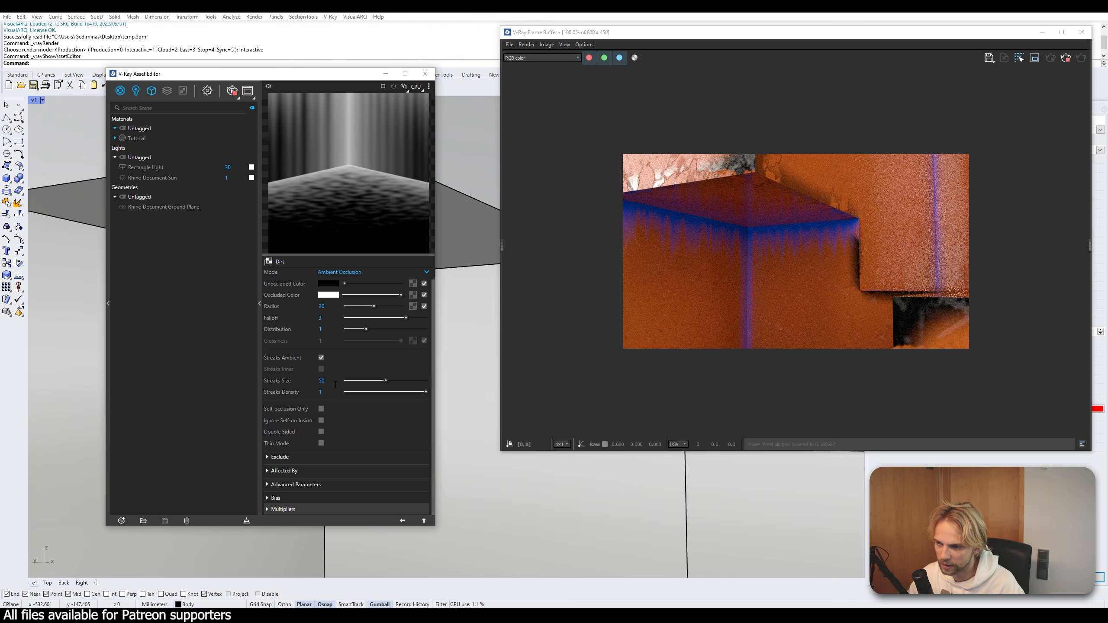
click(276, 497)
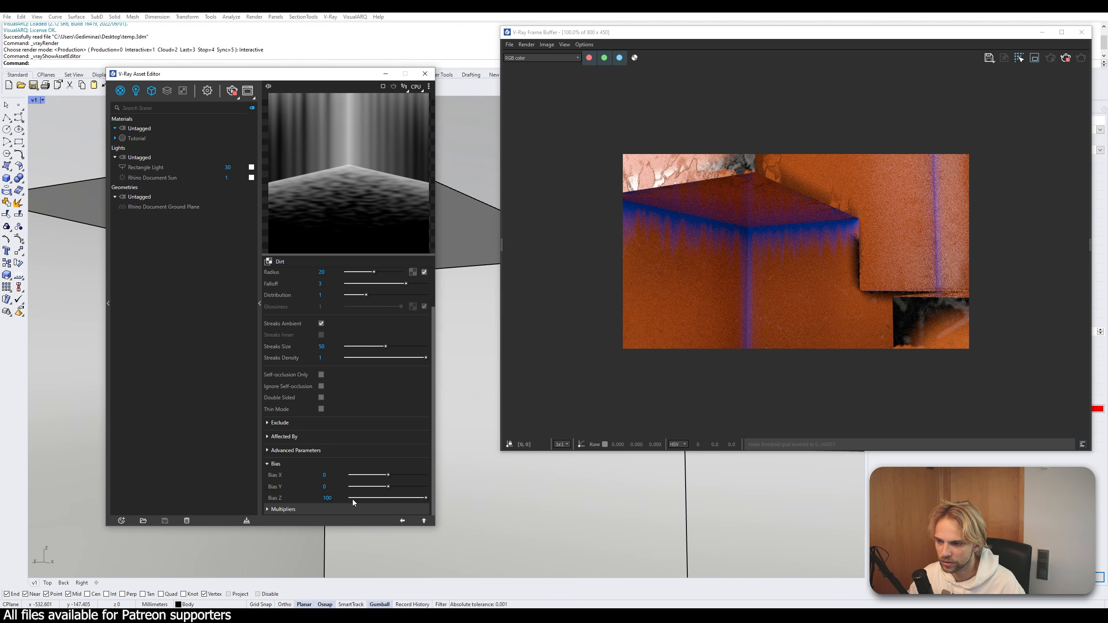
click(275, 465)
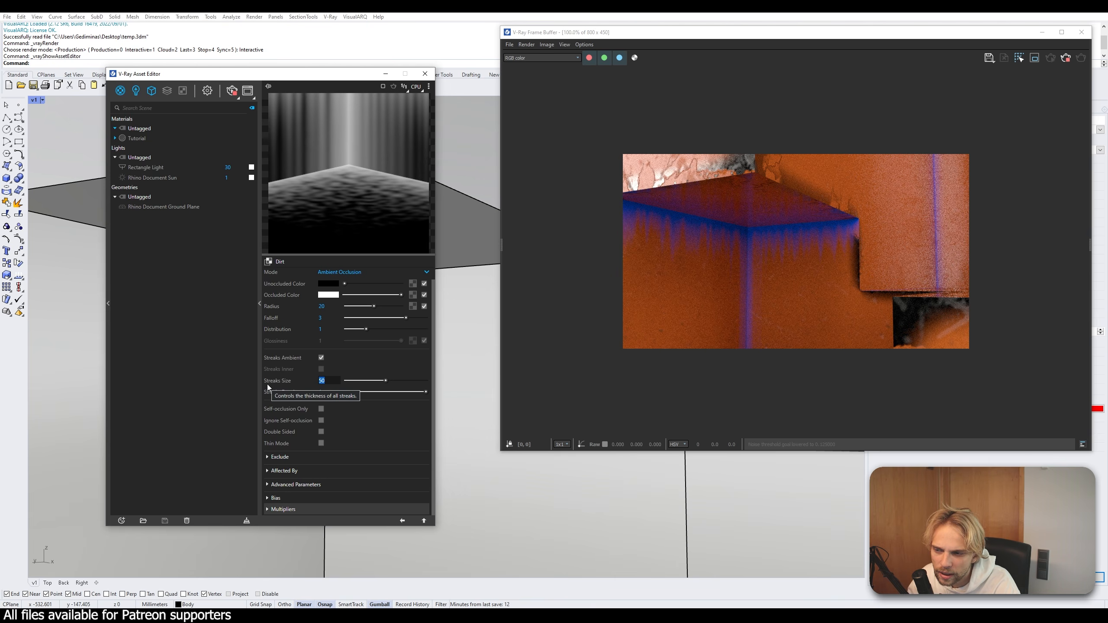
text(100)
key(Return)
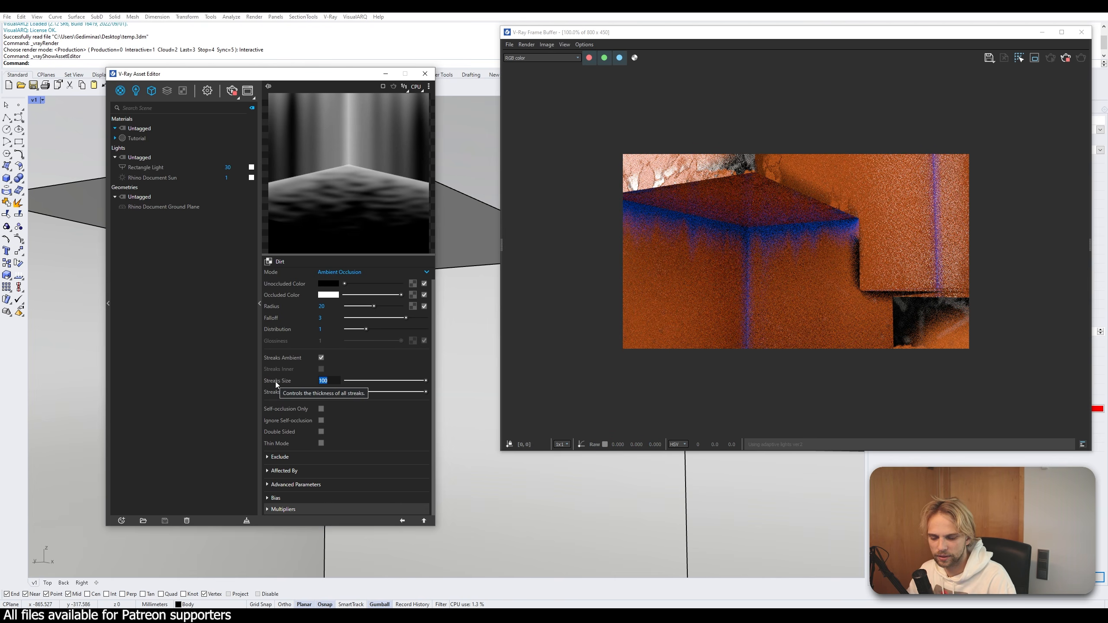
text(30)
key(Return)
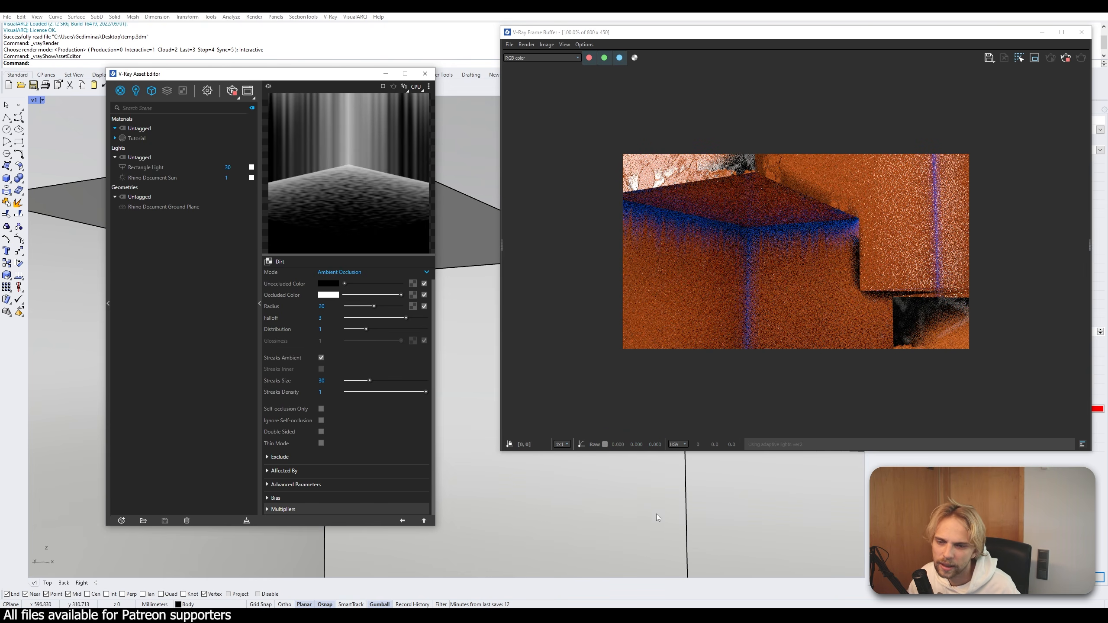
- Examine the streaked dirt in the crevices of the hand's finger joints in an enlarged render
scroll(546, 517, down, 15)
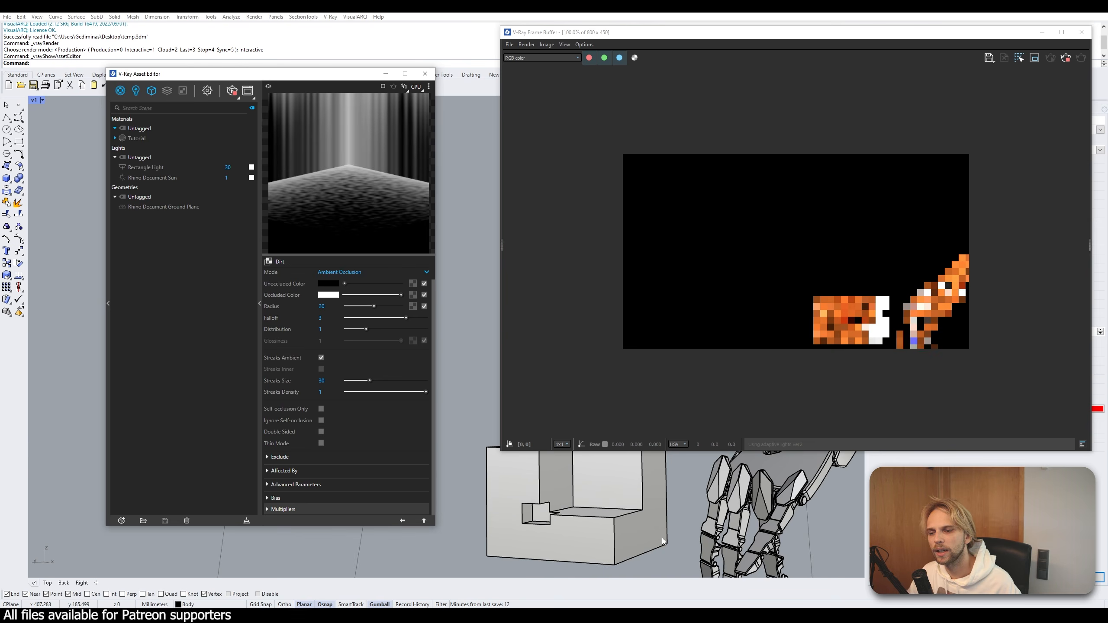
shift+right_drag(661, 538, 550, 471)
scroll(550, 472, up, 4)
scroll(550, 472, up, 8)
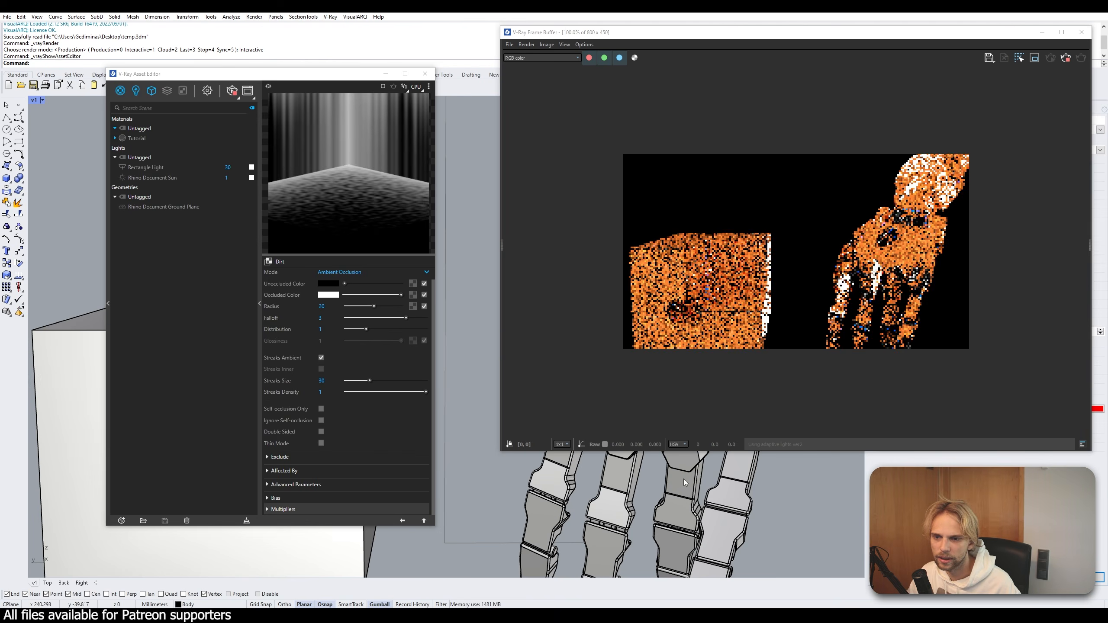
scroll(596, 498, down, 6)
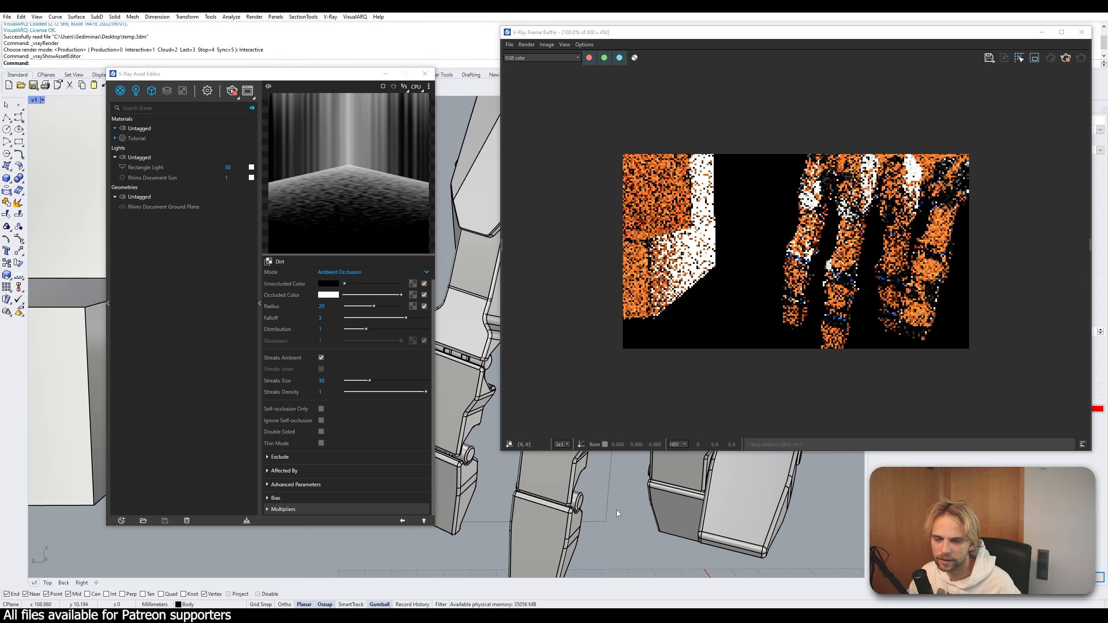
scroll(489, 265, up, 8)
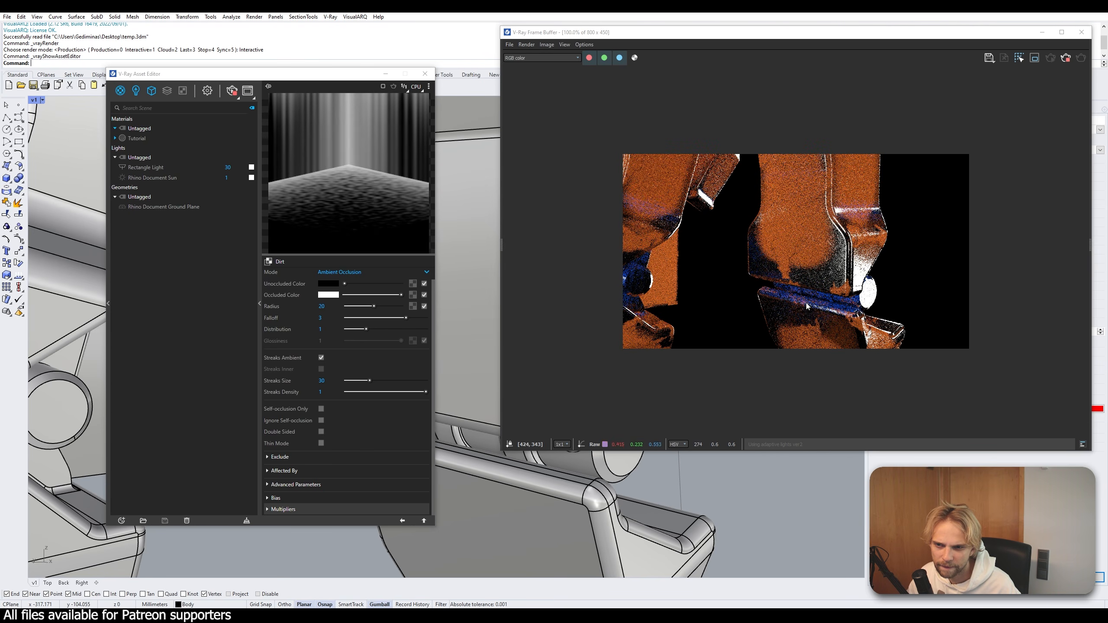
scroll(724, 277, up, 1)
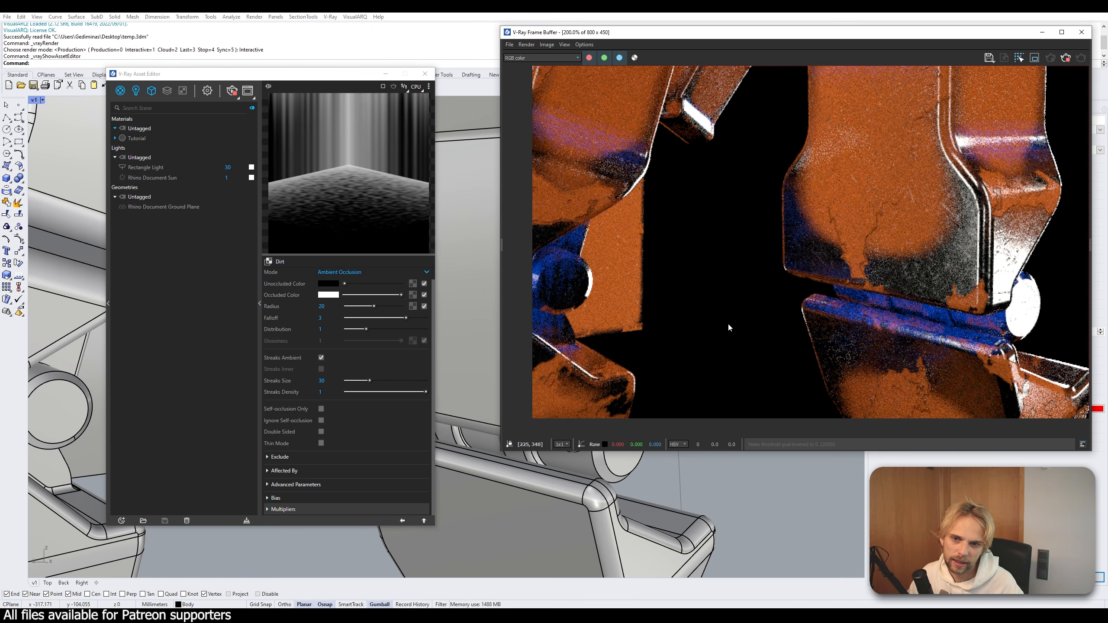
scroll(728, 327, down, 1)
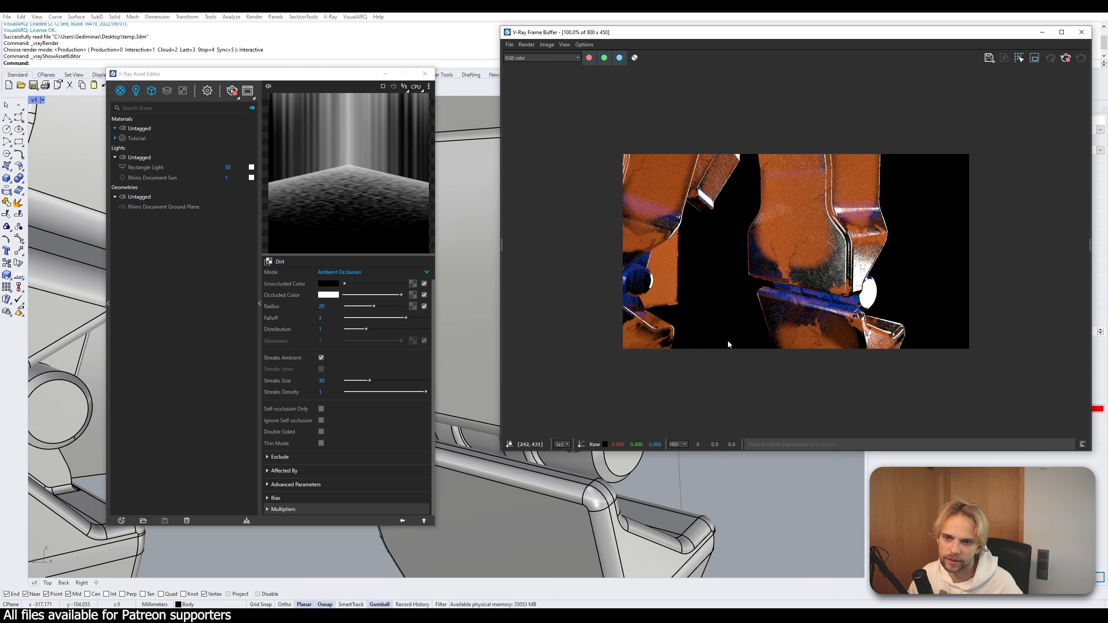
- Narrow the frame buffer to uncover the viewport and examine the dirt around the wrist joint up close
scroll(494, 366, down, 12)
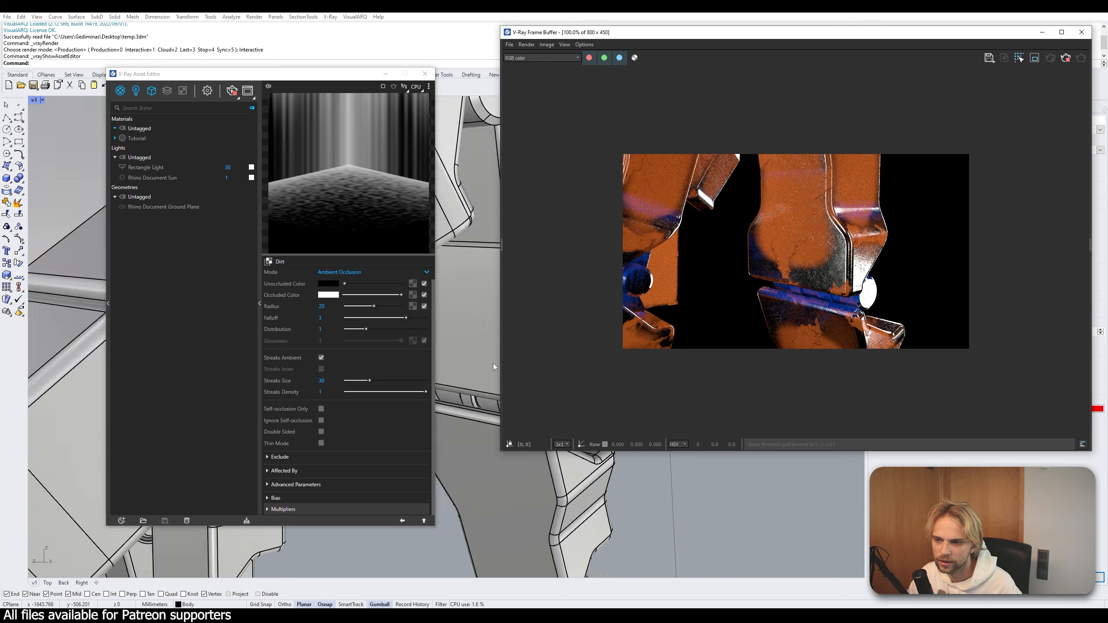
shift+right_drag(639, 479, 662, 513)
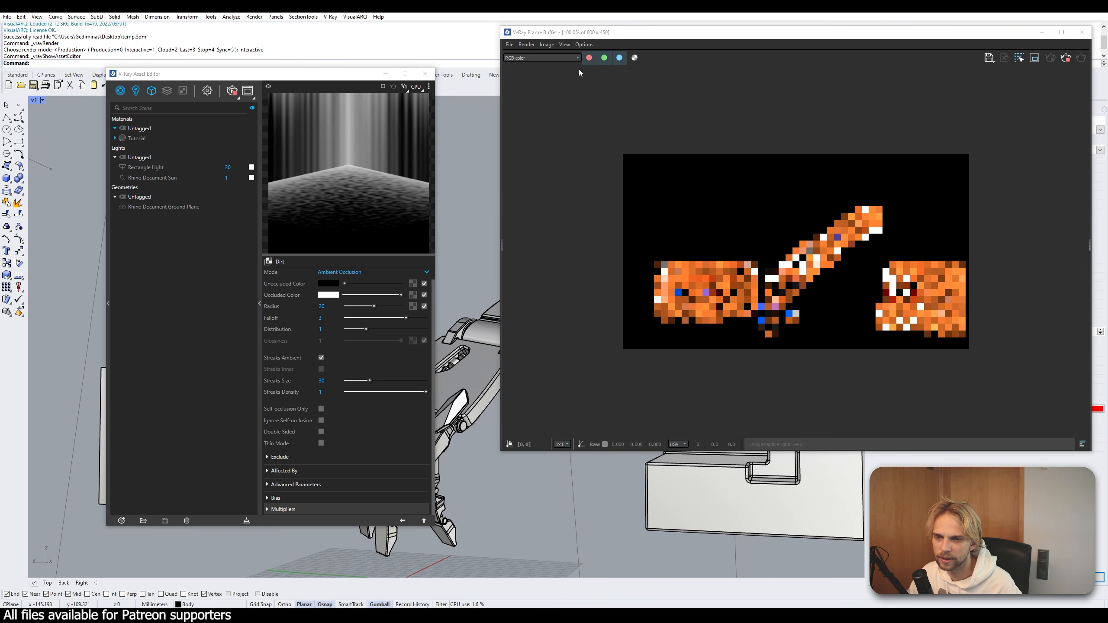
drag(500, 162, 692, 161)
scroll(561, 331, up, 5)
scroll(561, 332, up, 5)
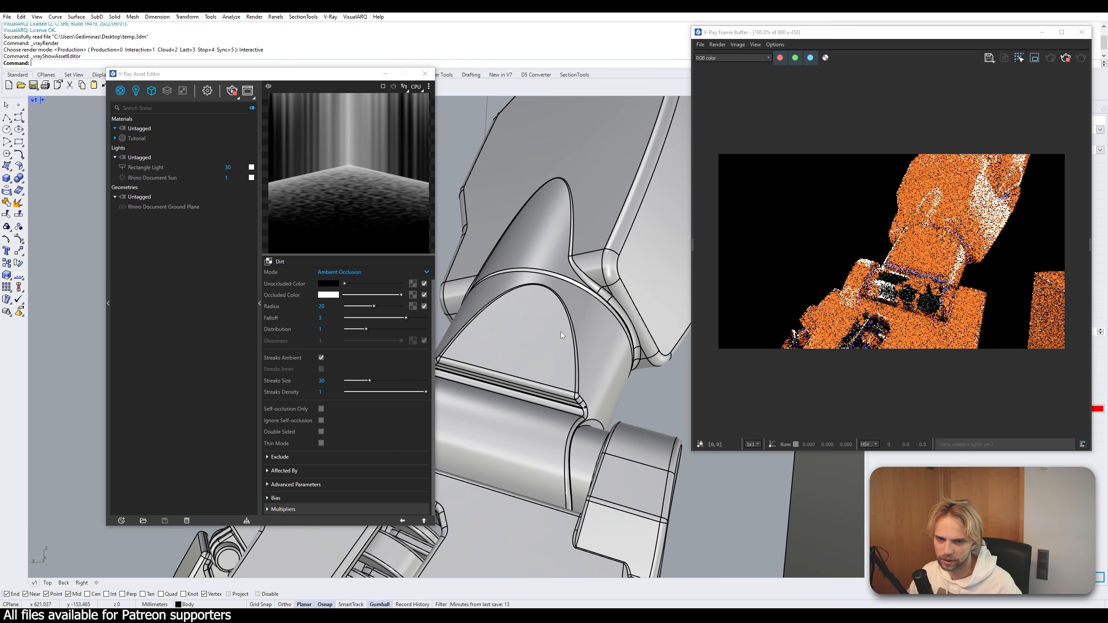
right_drag(540, 340, 530, 293)
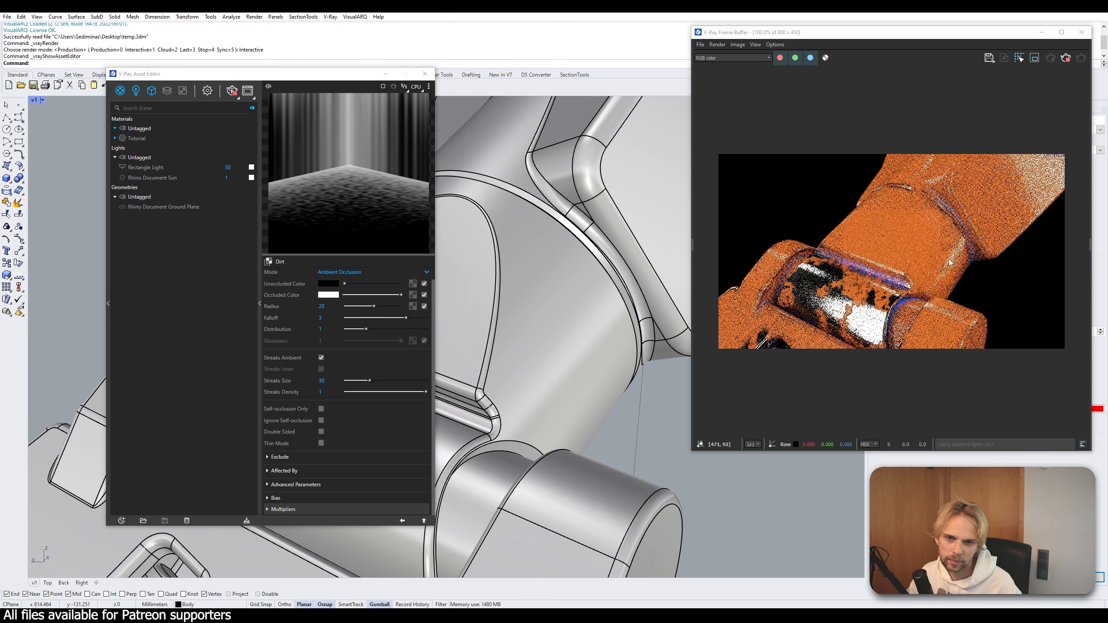
scroll(933, 290, up, 2)
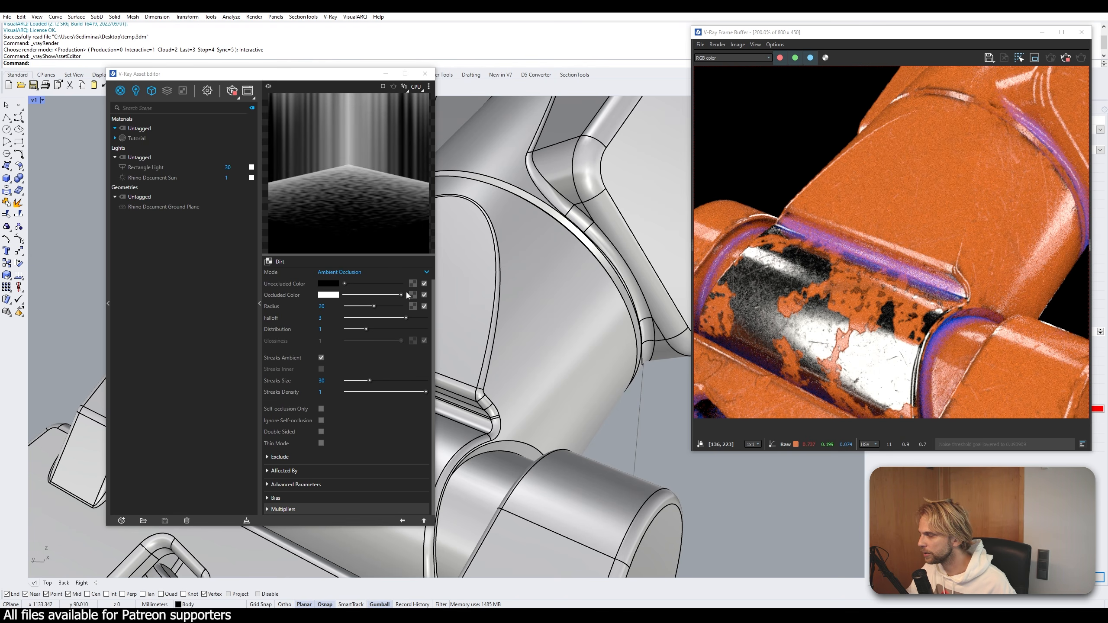
- Copy the Dirt texture from the Tri-Planar's Texture X and paste it as a copy into the Spline Curve's Input, replacing the Tri-Planar
click(424, 521)
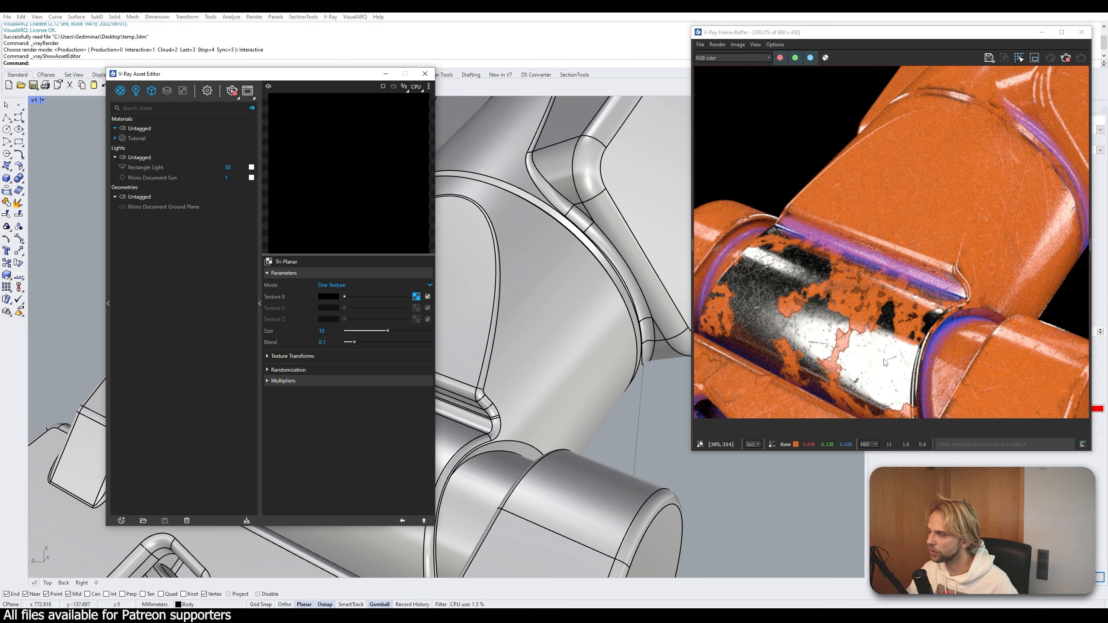
right_click(415, 297)
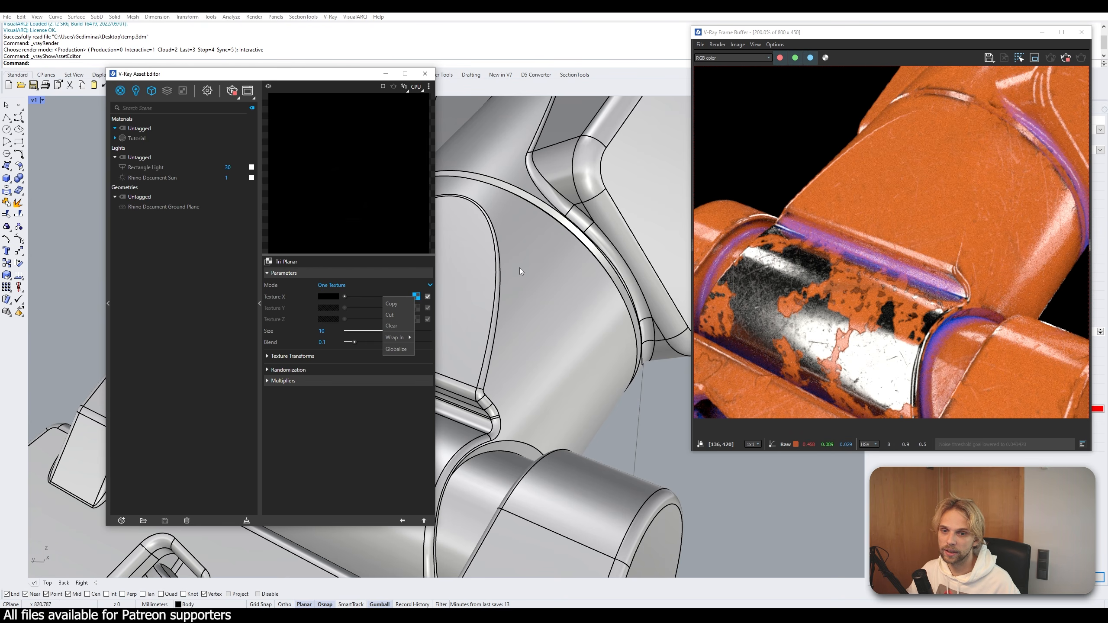
click(399, 301)
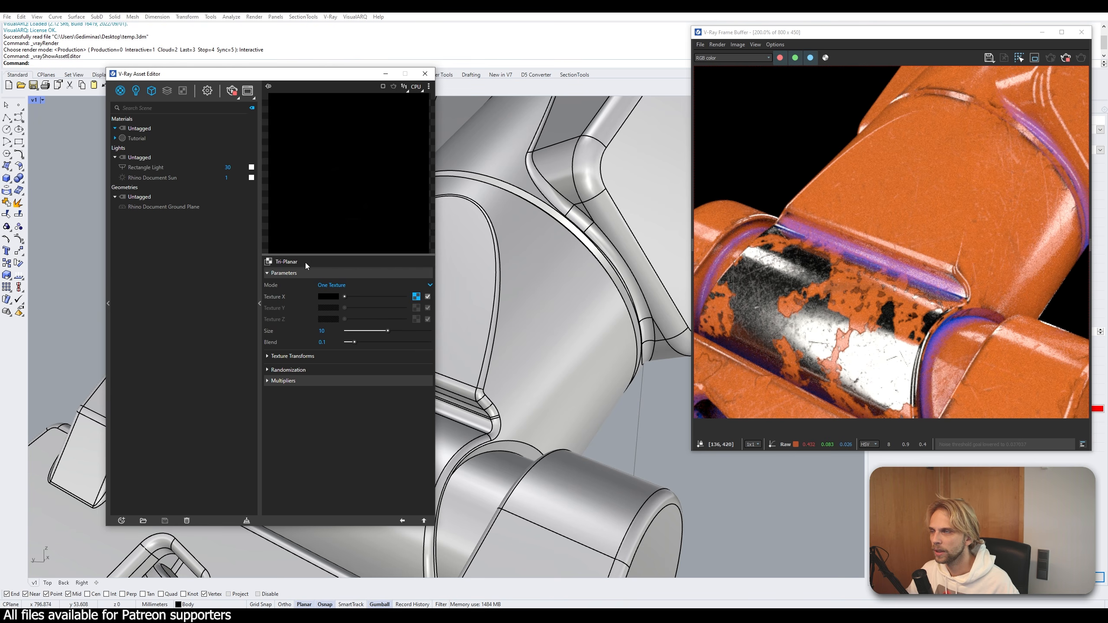
click(416, 296)
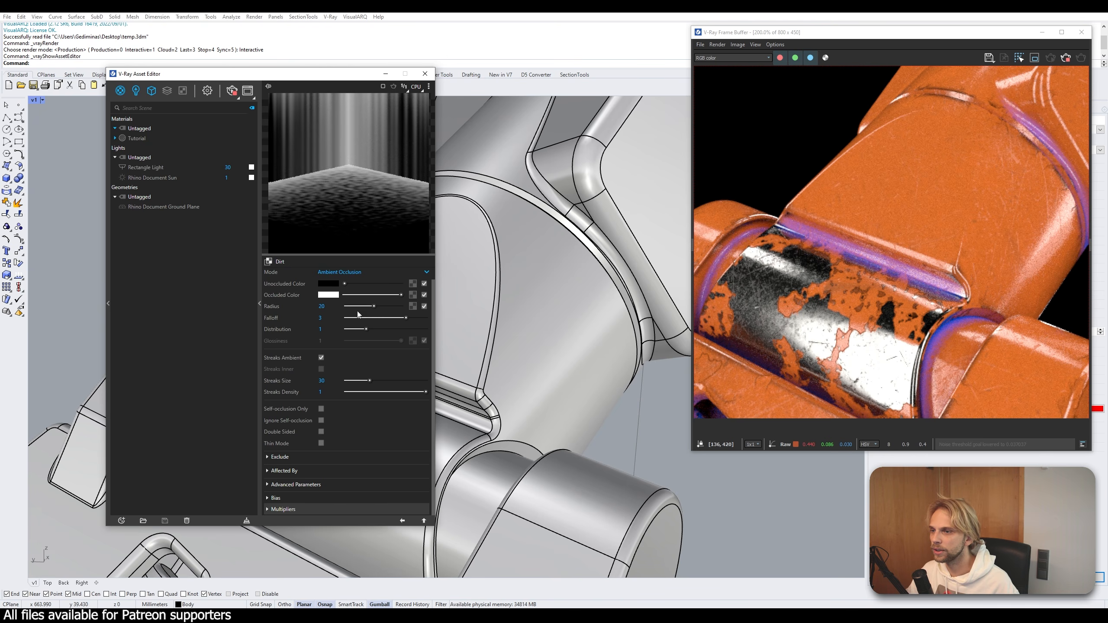
click(424, 521)
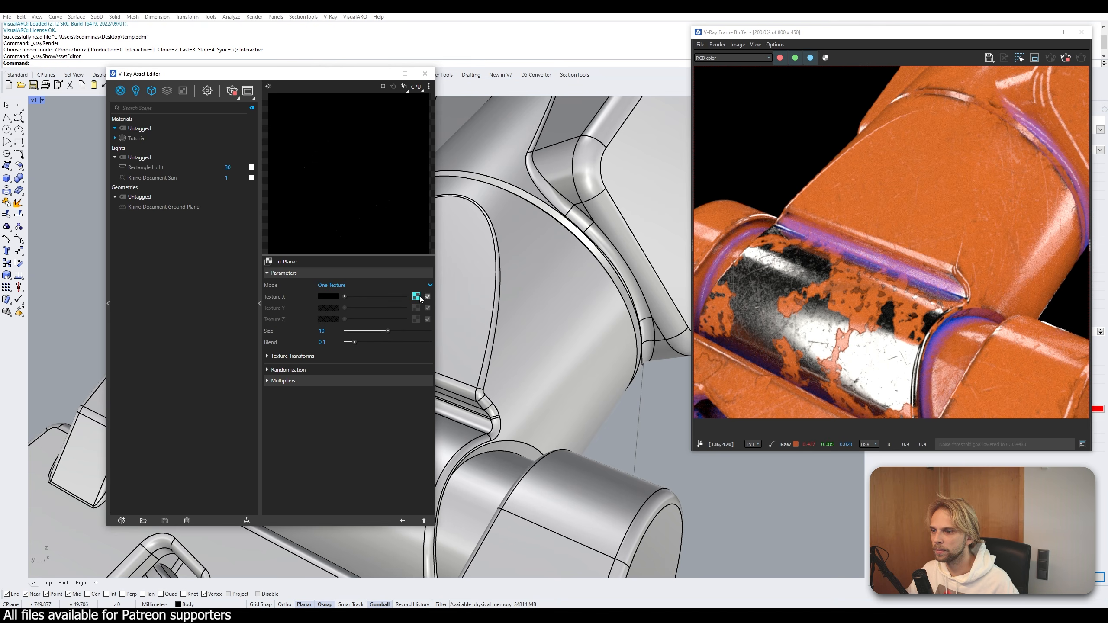
click(423, 521)
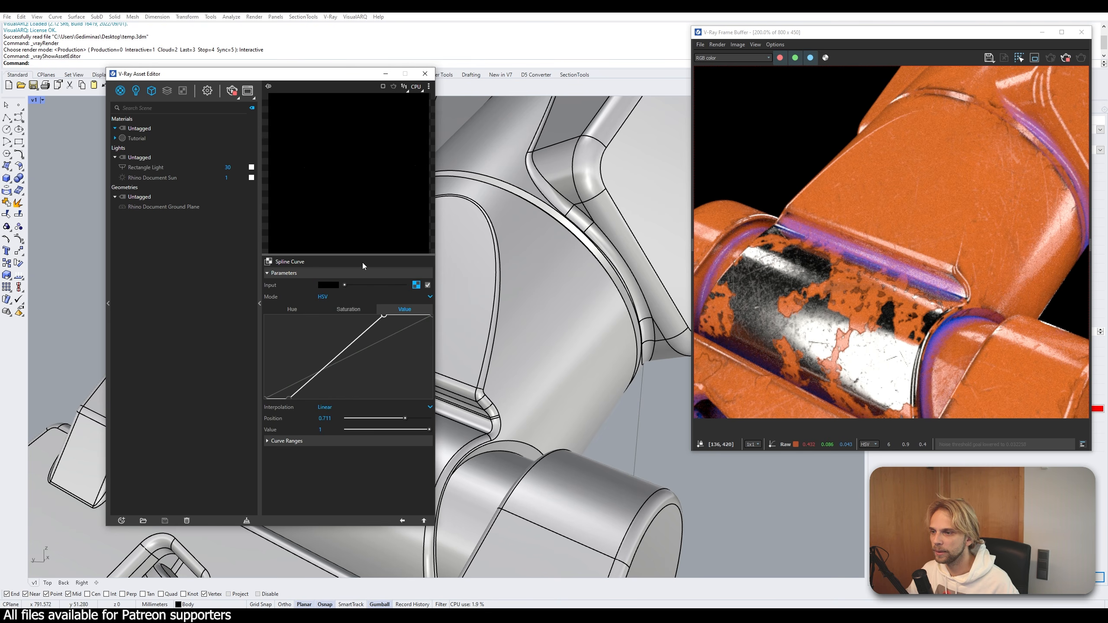
right_click(417, 286)
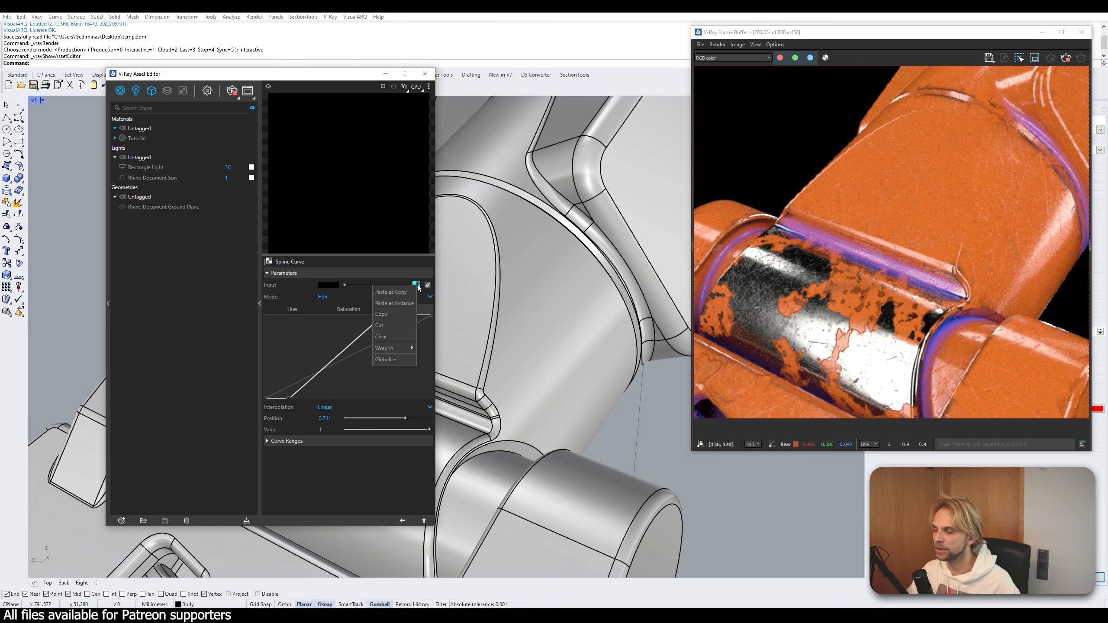
click(411, 292)
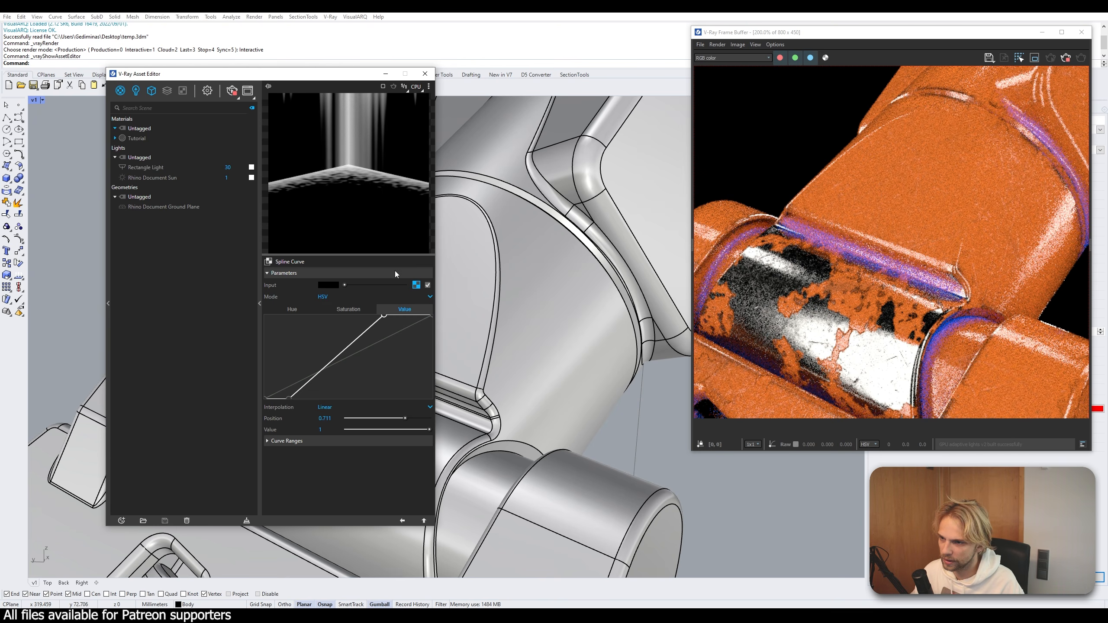
- Check the Dirt texture pasted under the Spline Curve, return to the Tutorial material, and examine the hand and fingers in the render
click(416, 285)
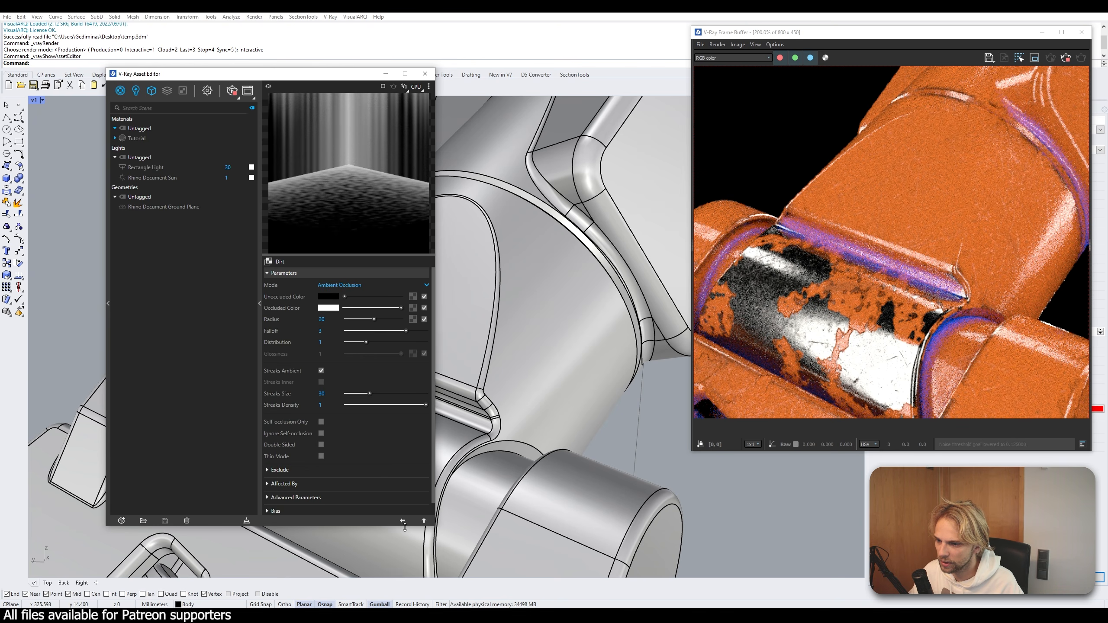
click(424, 521)
click(424, 521)
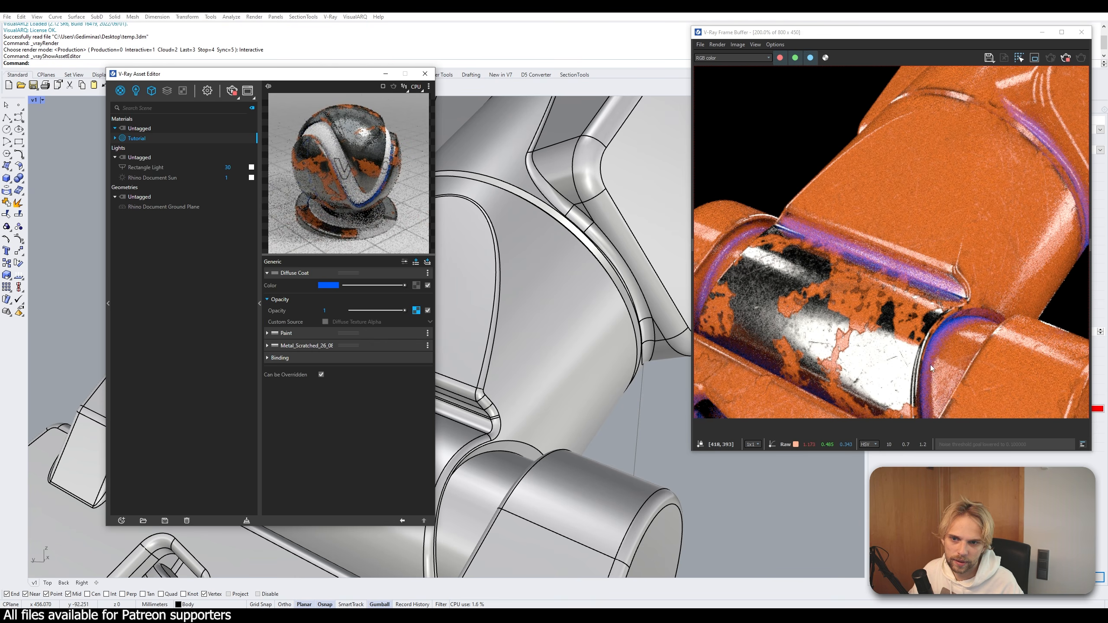
scroll(609, 398, down, 8)
right_drag(609, 398, 593, 361)
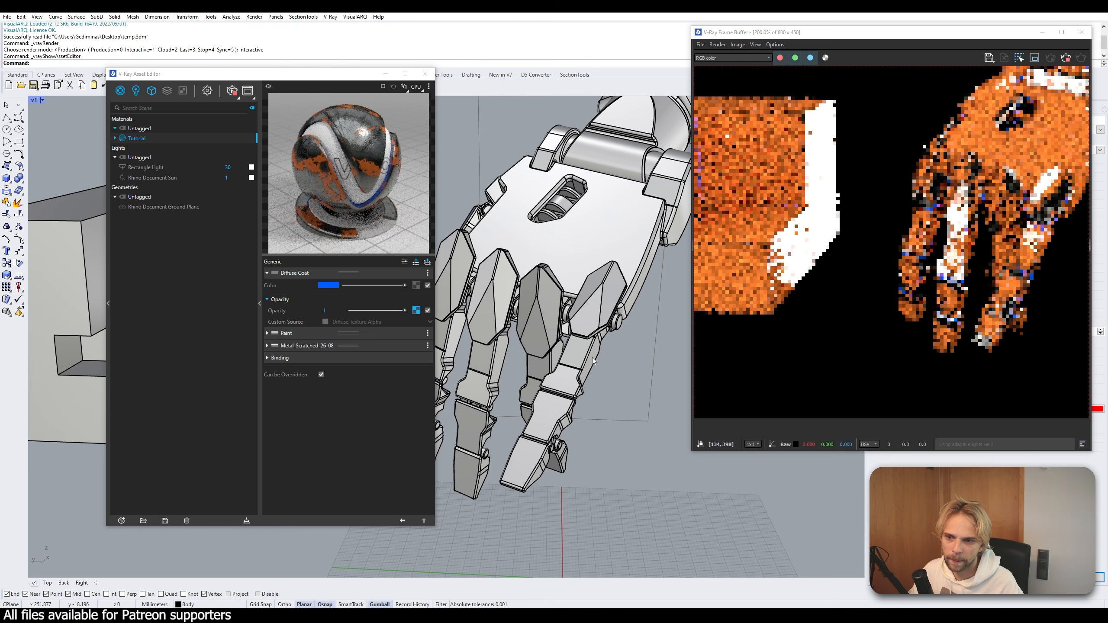
scroll(532, 353, up, 2)
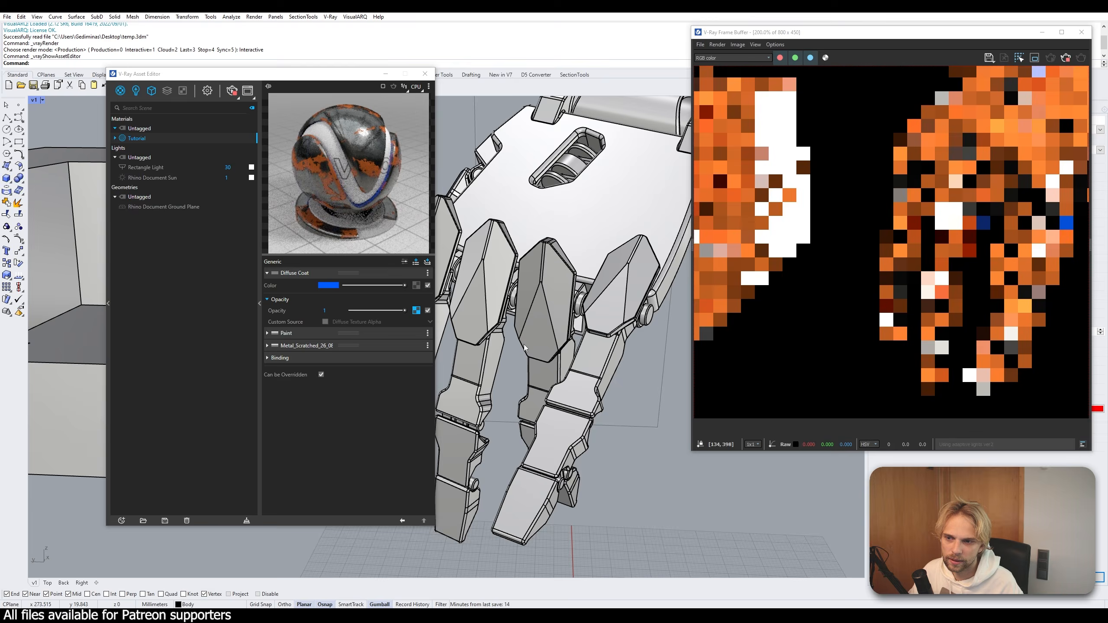
scroll(524, 347, up, 2)
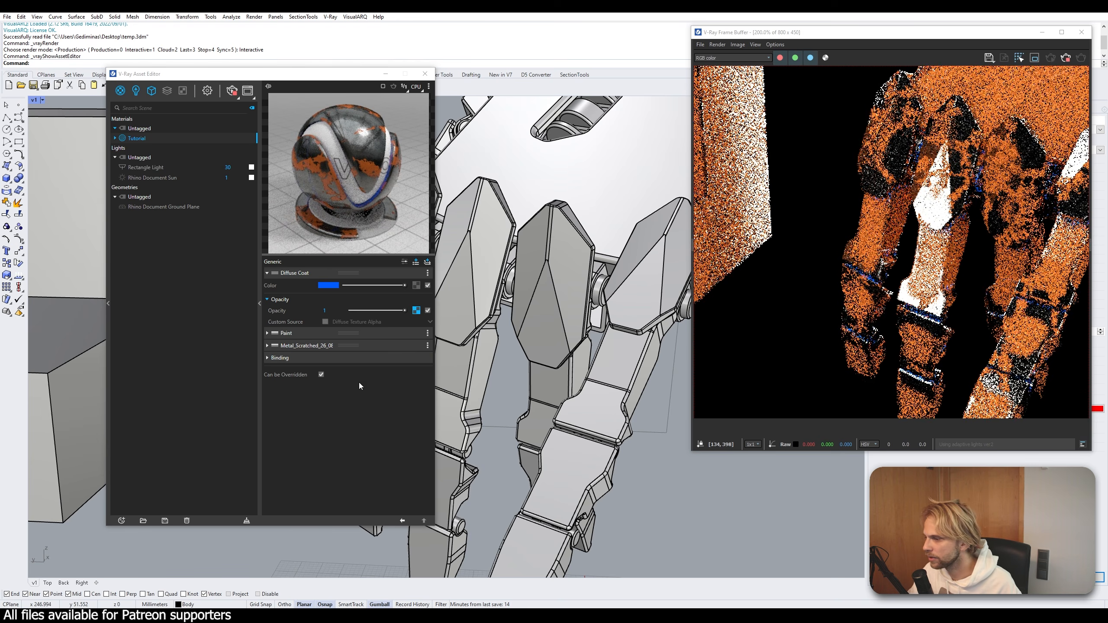
- Switch to the Photoshop node diagram, cross out "Tex grime" and "Tri" in the Dirt chain, and erase everything feeding "Spline"
key(alt+Tab)
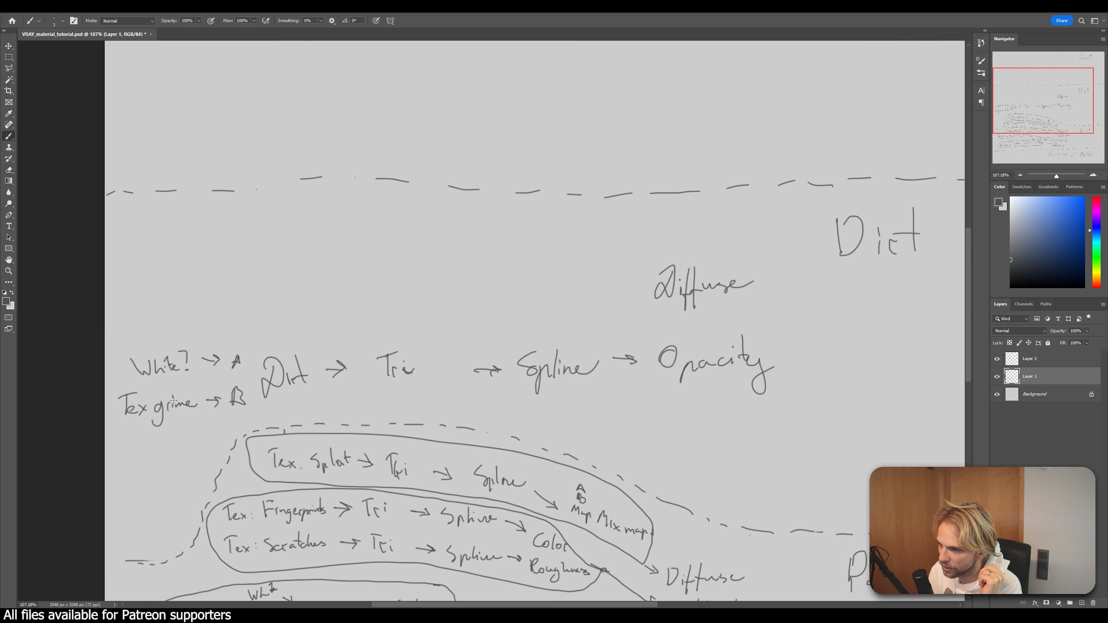
mouse_move(186, 390)
mouse_down()
mouse_move(127, 428)
mouse_move(174, 413)
mouse_move(117, 395)
mouse_up()
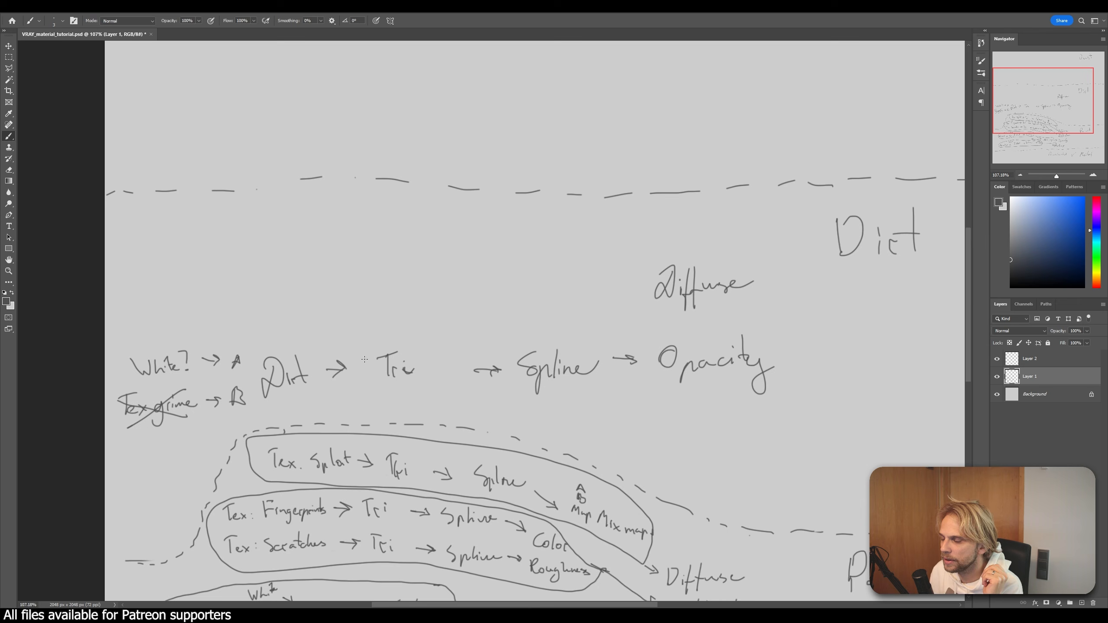
mouse_move(378, 348)
mouse_down()
mouse_move(421, 383)
mouse_move(374, 388)
mouse_up()
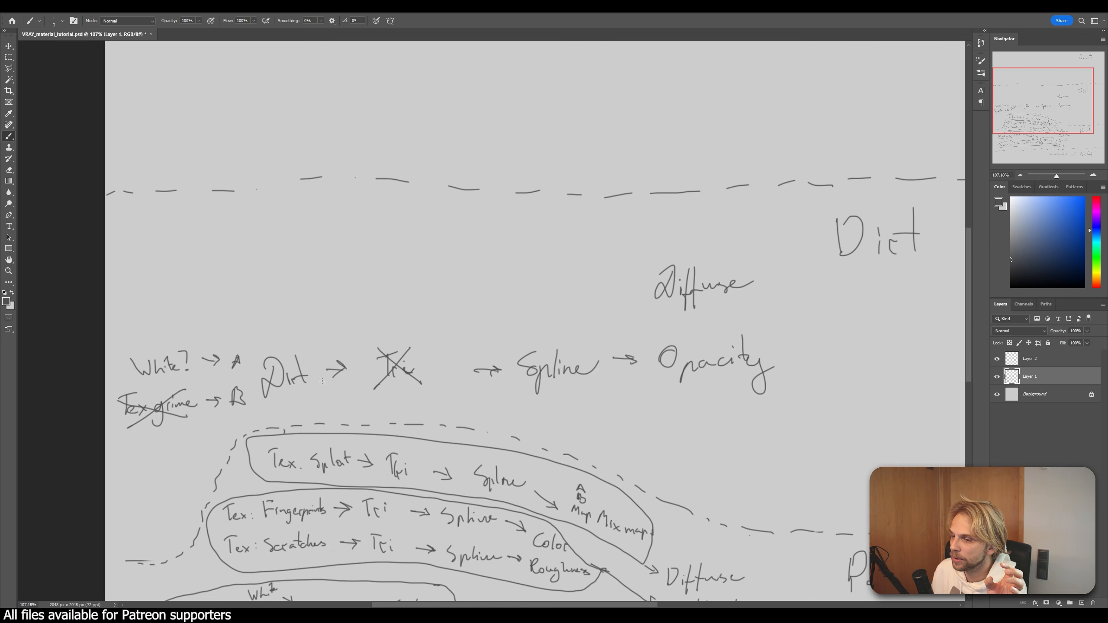
key(e)
mouse_move(386, 362)
mouse_down()
mouse_move(398, 381)
mouse_move(310, 367)
mouse_move(321, 366)
mouse_move(258, 380)
mouse_move(137, 360)
mouse_move(280, 400)
mouse_move(156, 416)
mouse_move(141, 401)
mouse_move(149, 406)
mouse_up()
key(b)
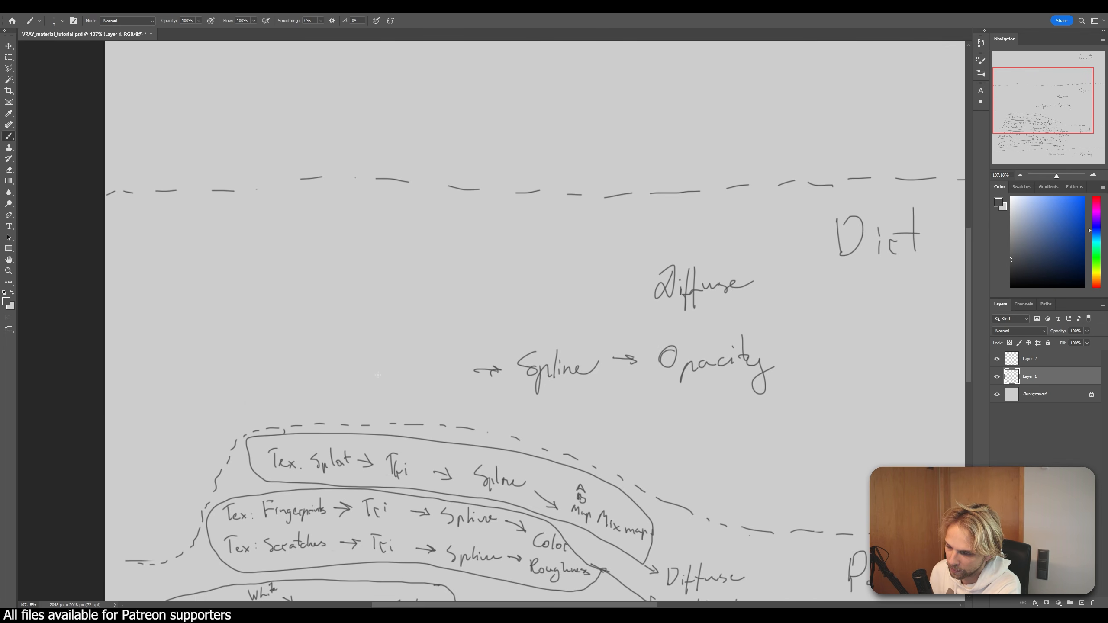
- Handwrite "Dirt" before the arrow leading into "Spline" in the node diagram, and switch back to Rhino
mouse_move(384, 362)
mouse_down()
mouse_move(383, 395)
mouse_move(380, 375)
mouse_move(434, 376)
mouse_up()
mouse_move(433, 345)
mouse_down()
mouse_move(449, 382)
mouse_move(452, 365)
mouse_up()
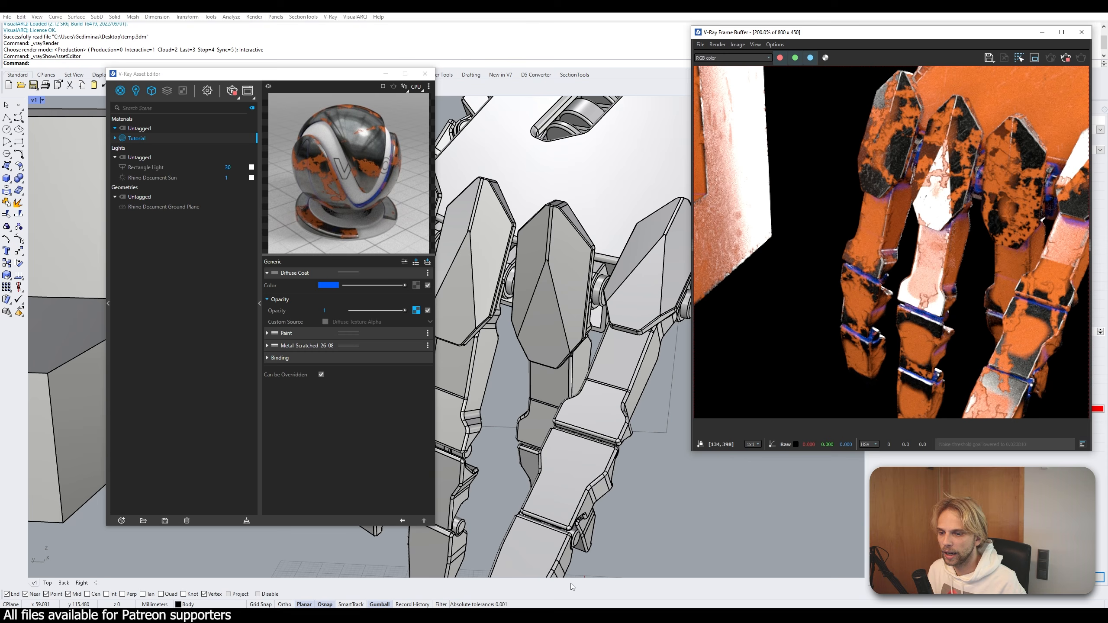
click(550, 581)
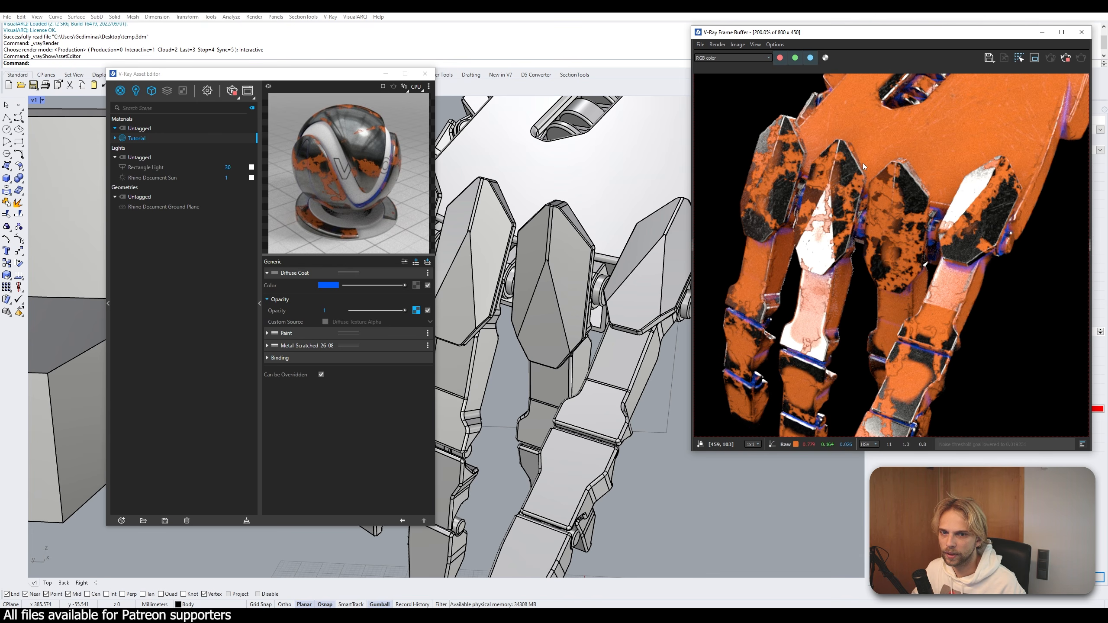
- Assign a Mix (Map) texture to the Diffuse Coat's Color and set Color Top to a dark reddish brown (R 0.23, G 0.168, B 0.168)
mouse_move(331, 290)
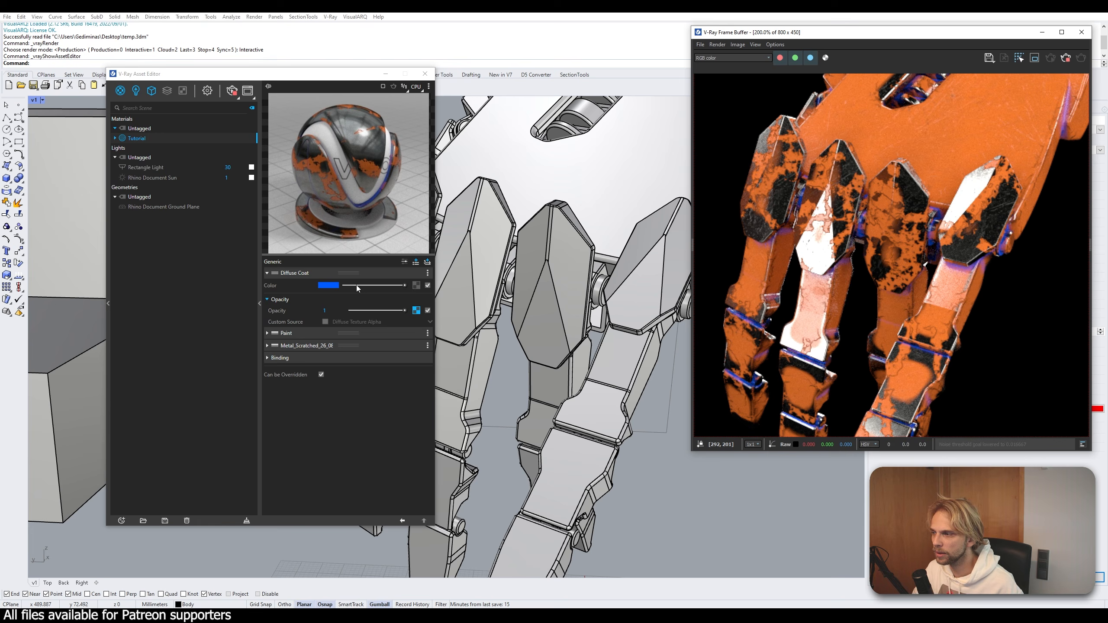
click(417, 287)
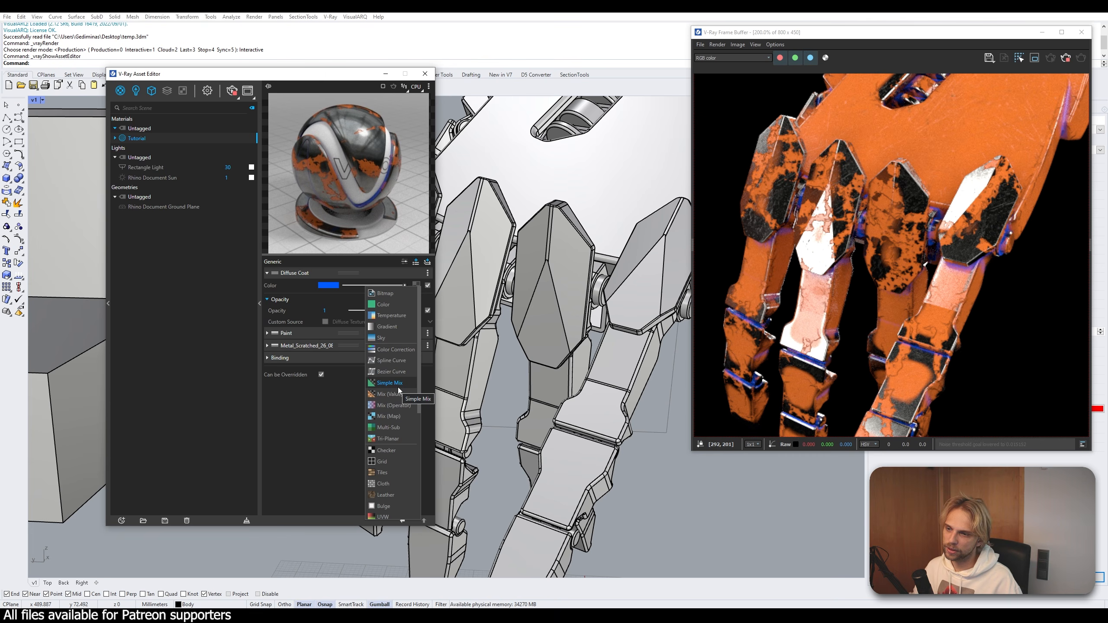
click(389, 416)
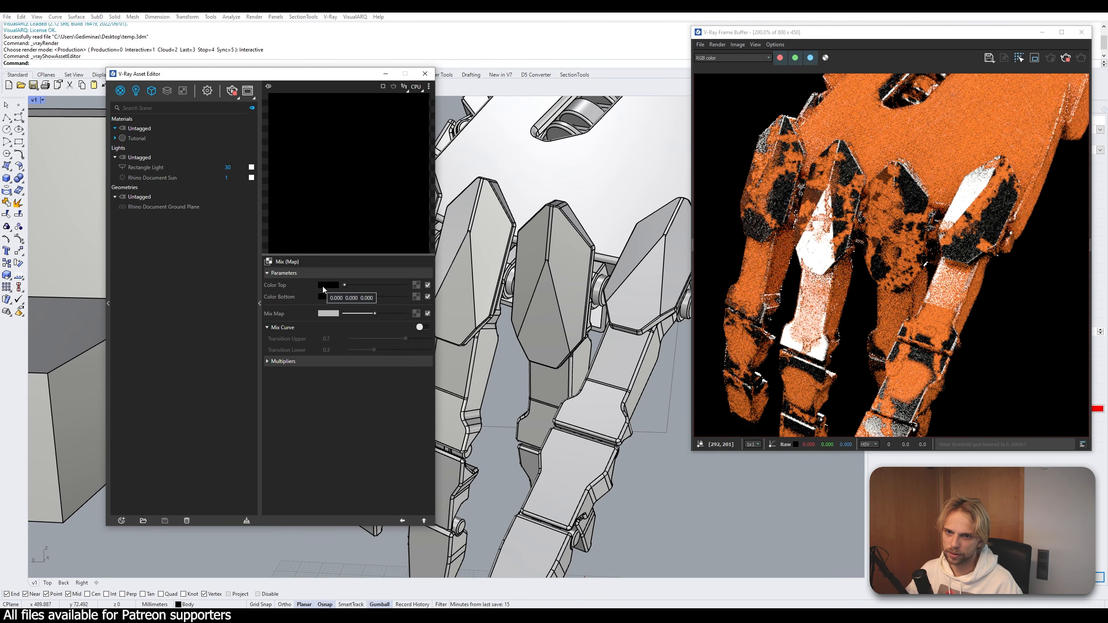
click(323, 286)
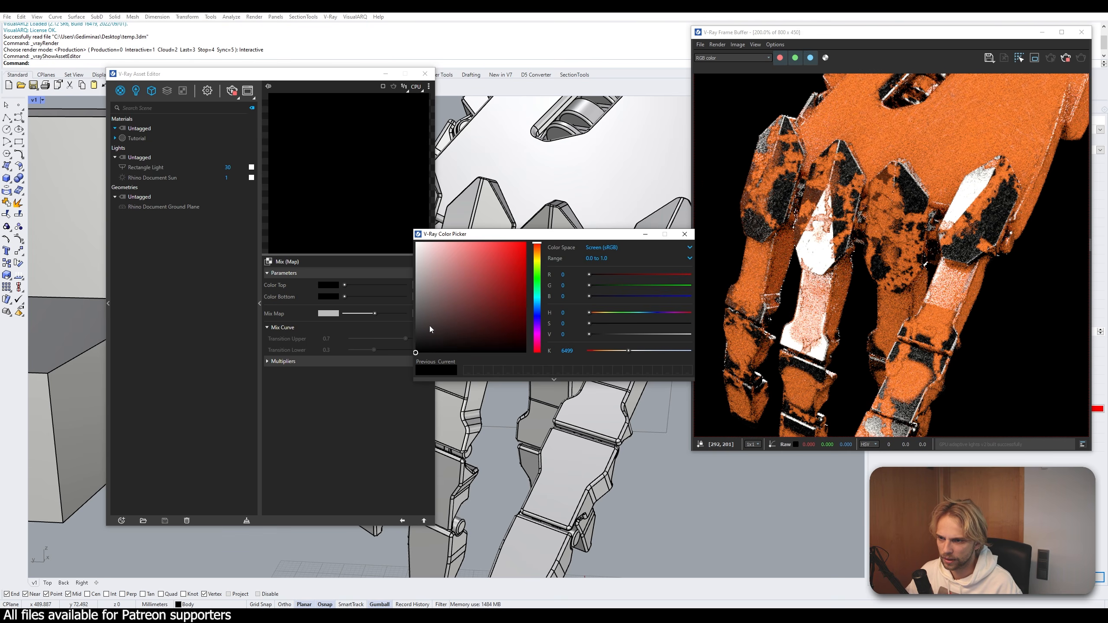
click(445, 327)
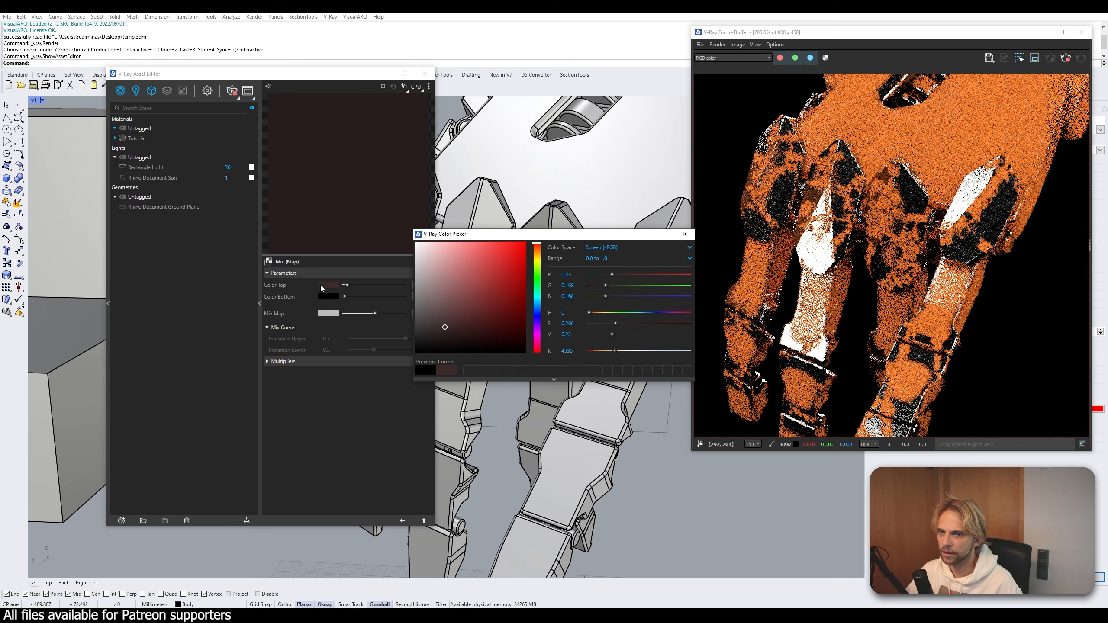
click(684, 235)
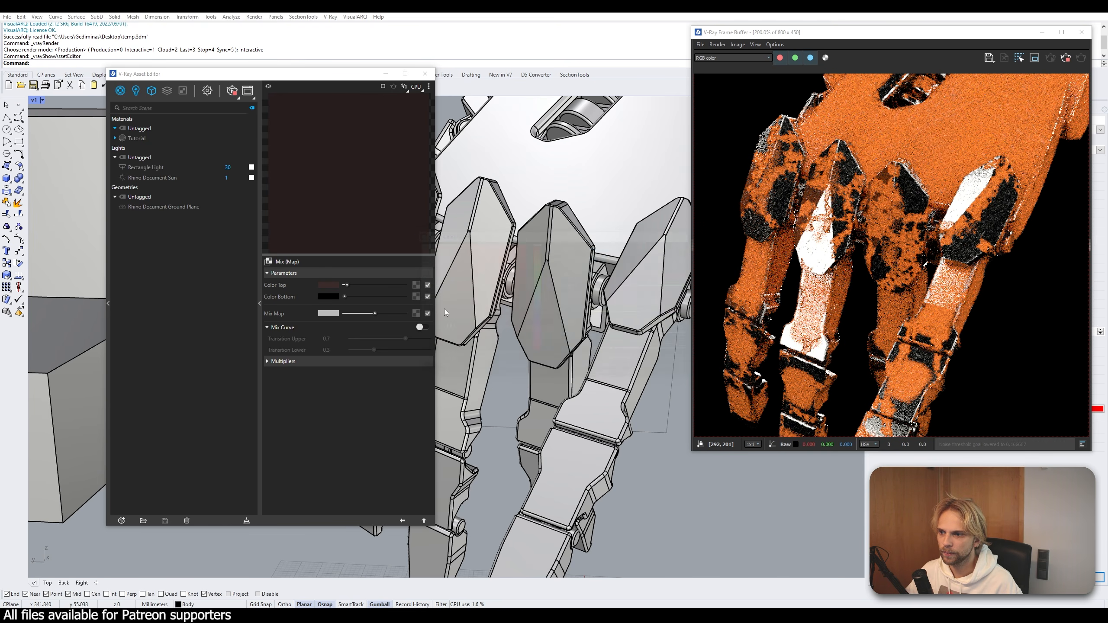
- Set the Mix (Map)'s Color Bottom to a dark bluish grey (R 0.197, G 0.199, B 0.222)
click(329, 298)
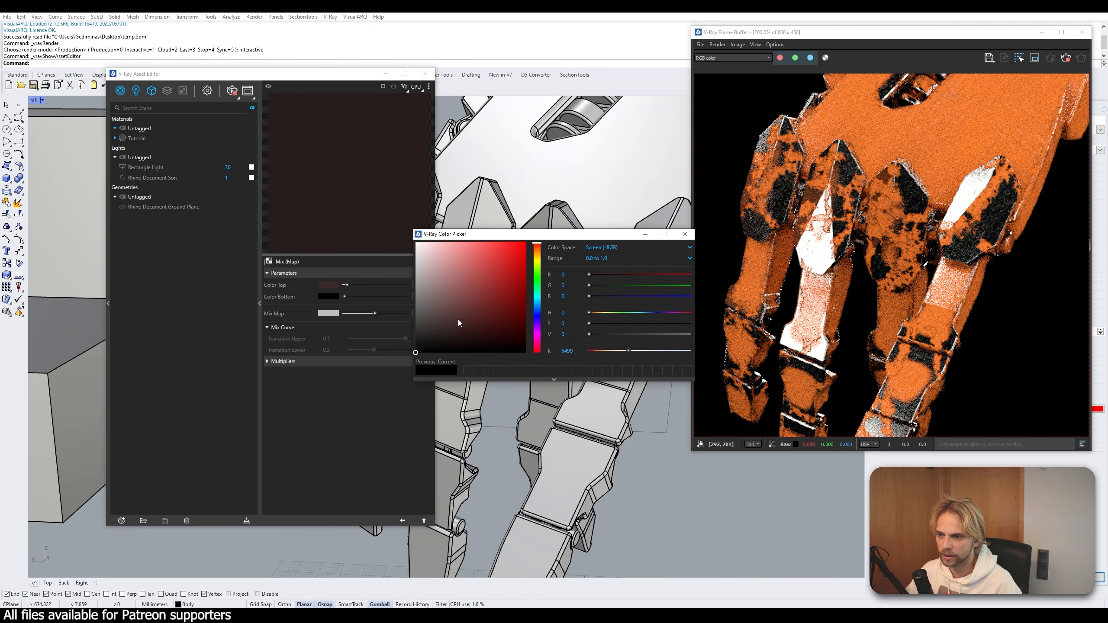
drag(432, 329, 429, 328)
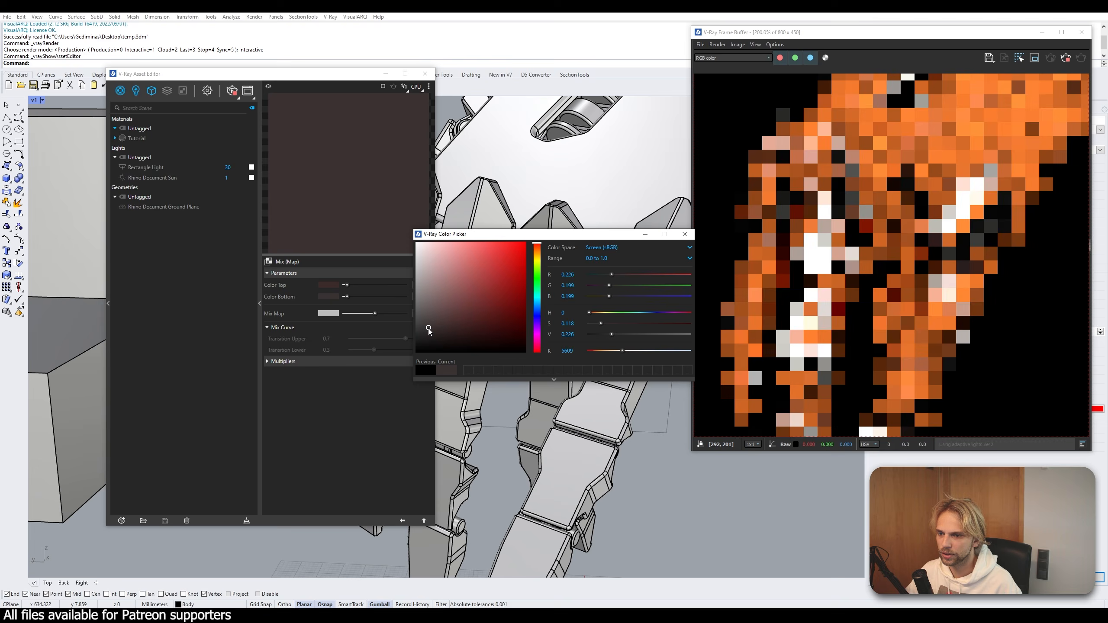
click(537, 314)
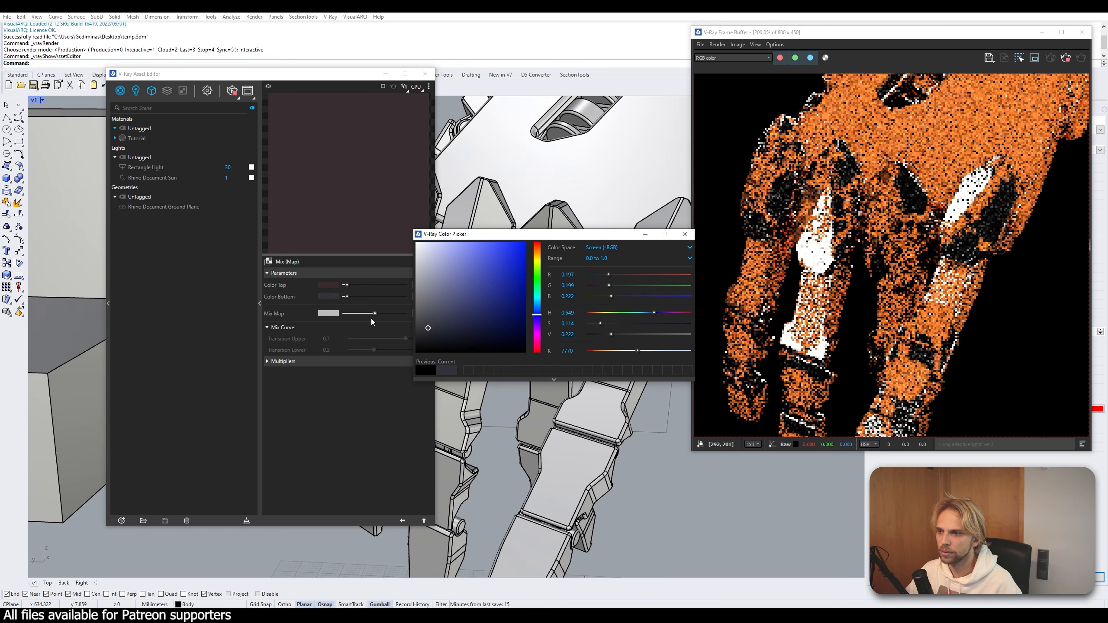
drag(654, 234, 607, 239)
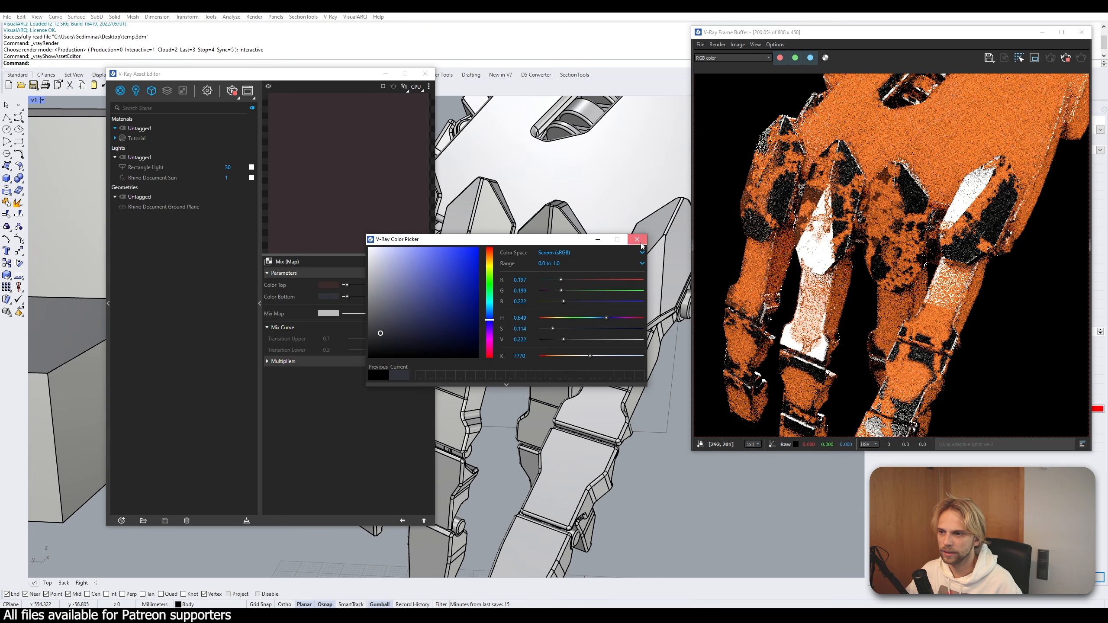
click(641, 242)
- Assign a Tri-Planar texture to the Mix Map input and check its Size value
click(415, 314)
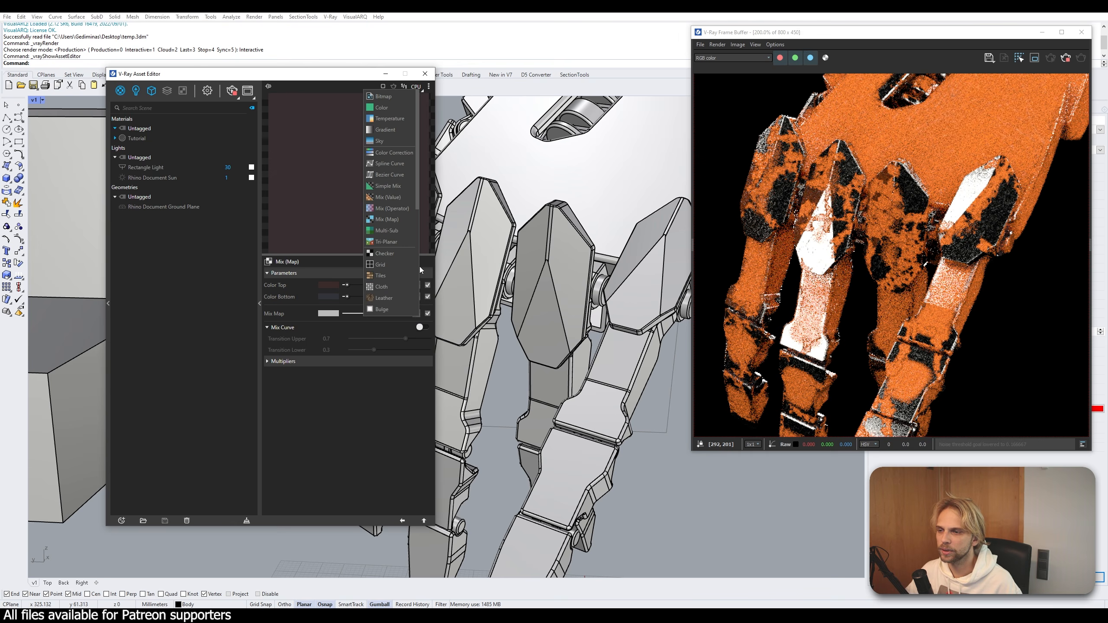
click(407, 242)
double_click(318, 331)
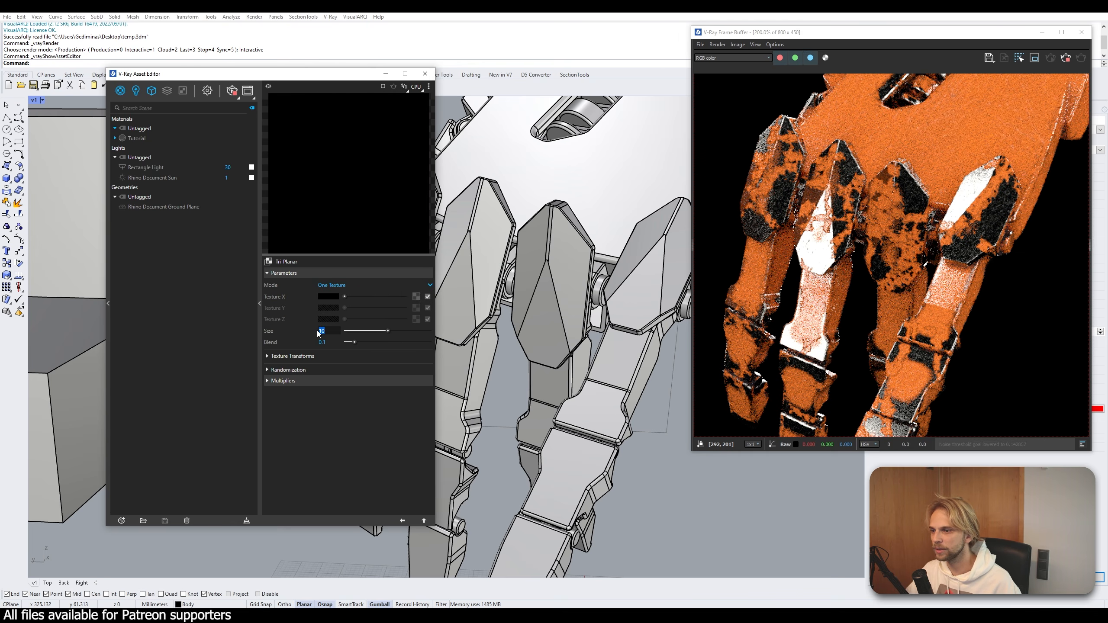
click(333, 330)
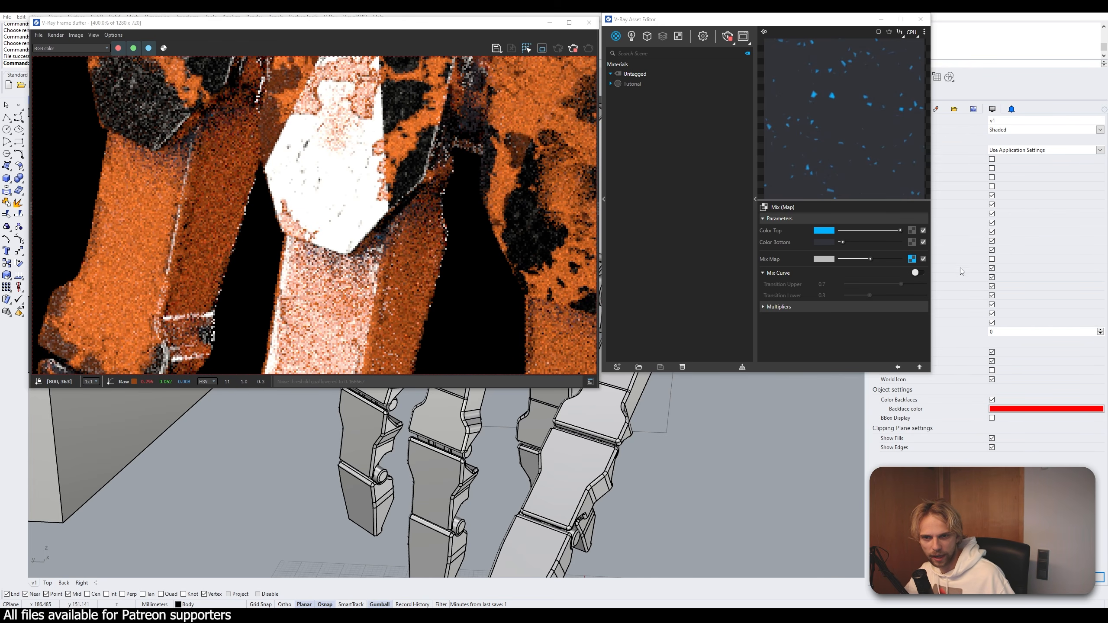
- Lower the Density to 1.23 in the Cellular texture inside the Mix Map's Tri-Planar, and return to the Mix (Map)
click(911, 260)
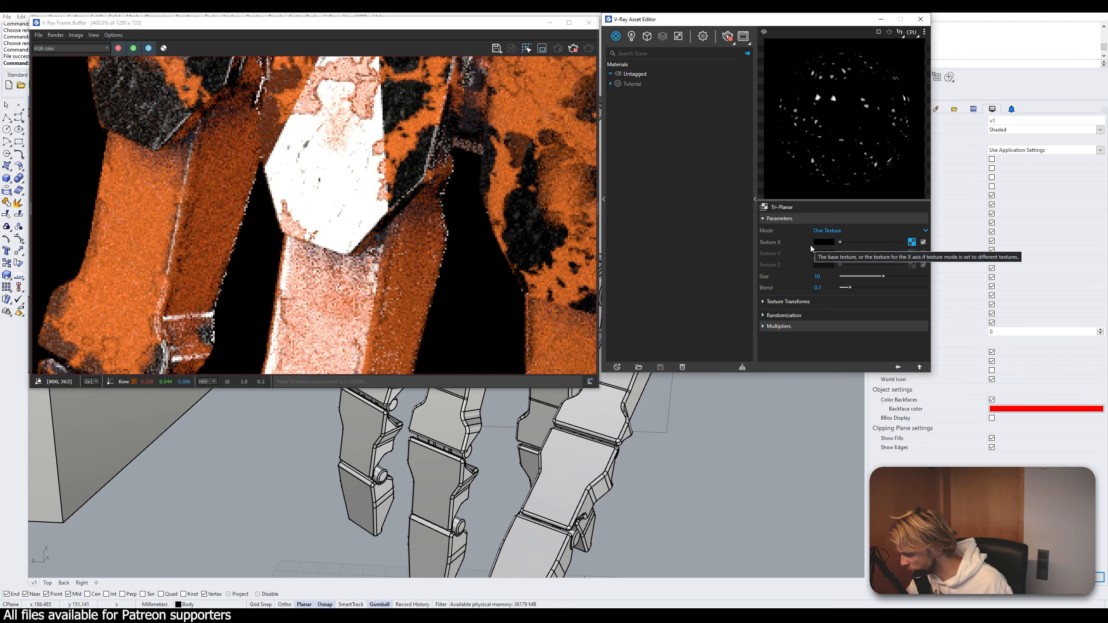
click(911, 242)
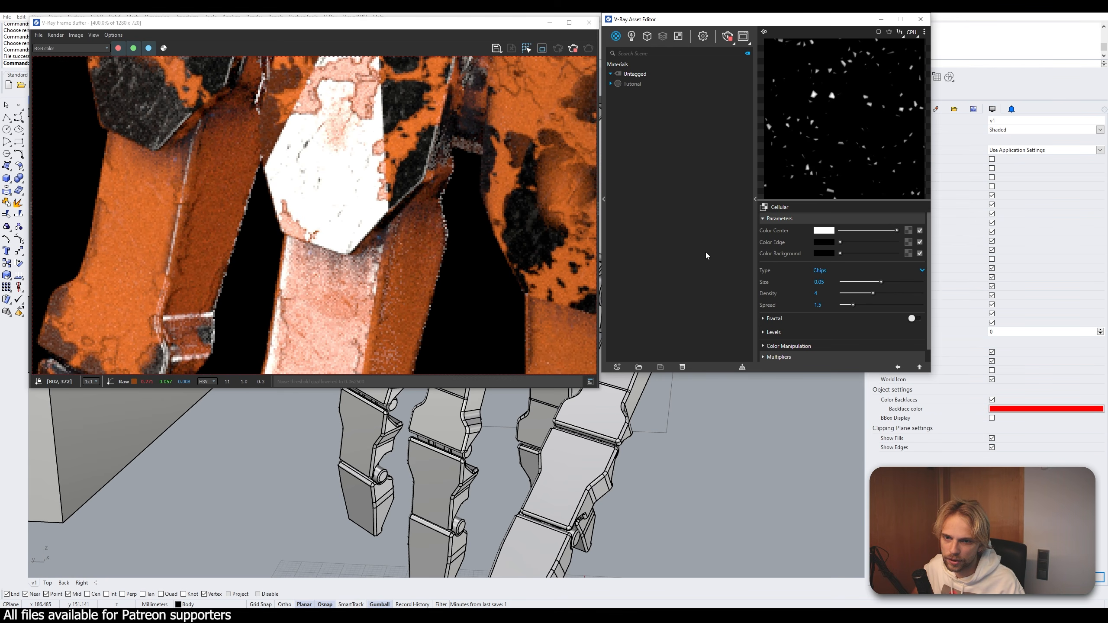
drag(874, 293, 850, 293)
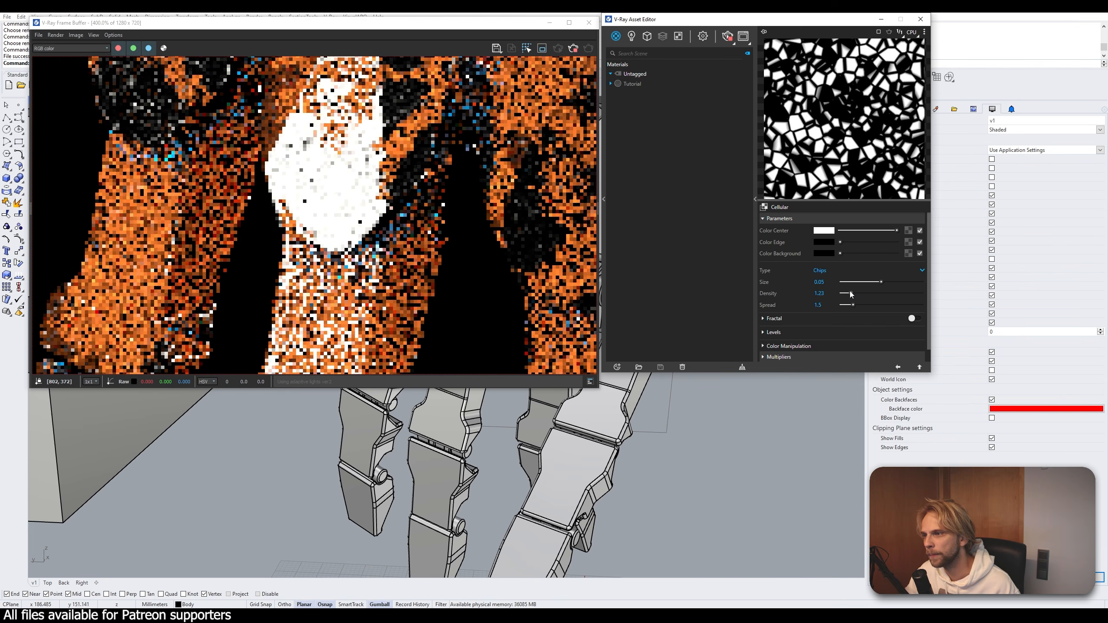
scroll(349, 246, down, 2)
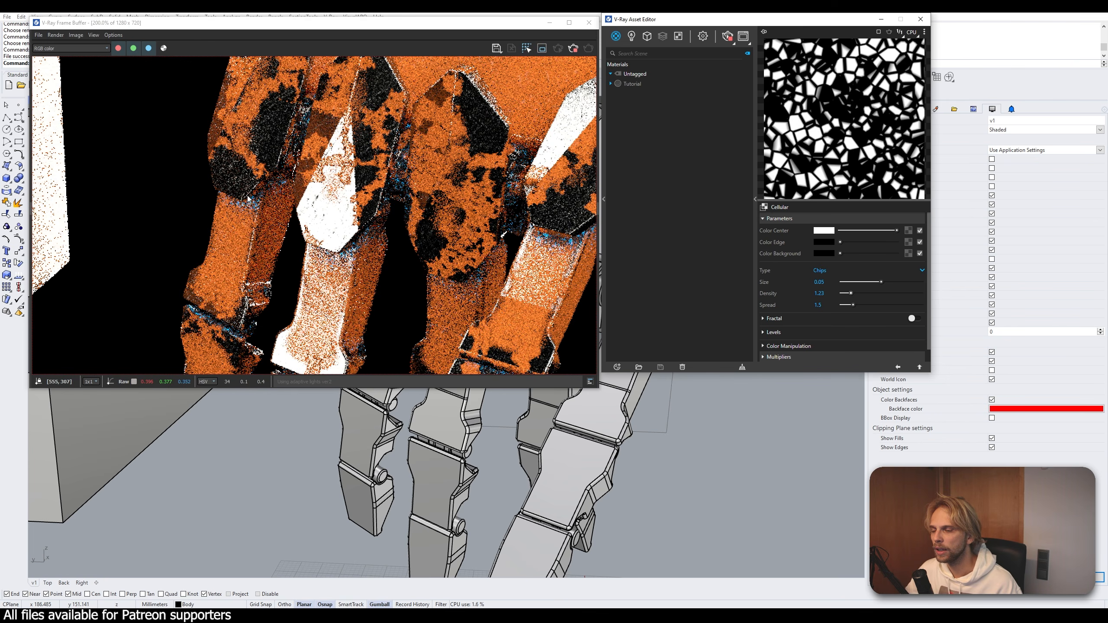
click(919, 367)
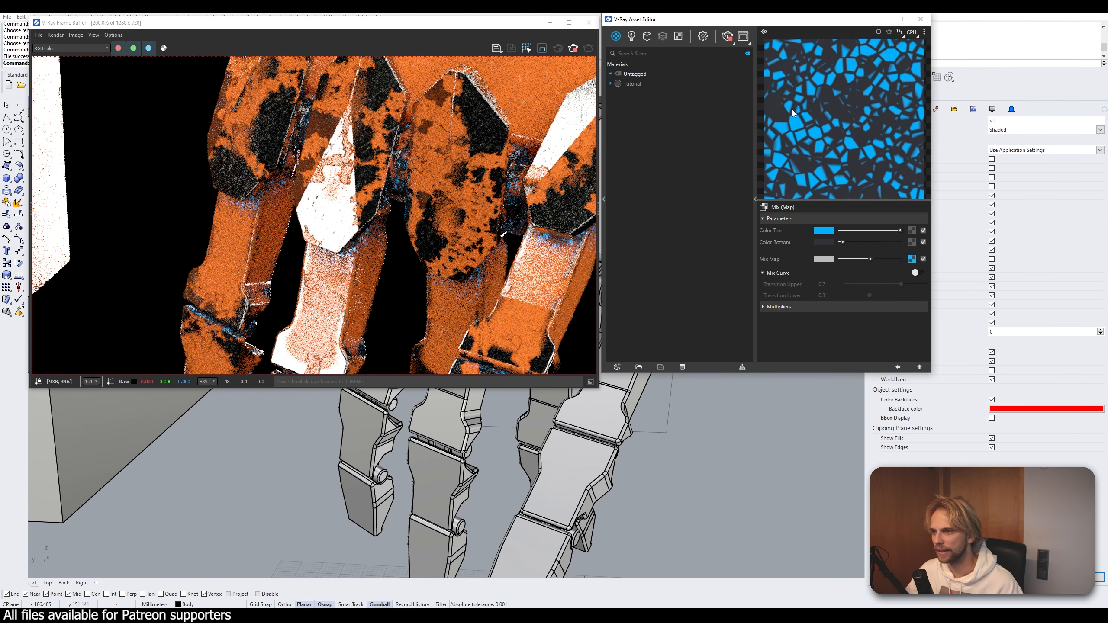
- Change the Mix (Map)'s Color Top to a very dark reddish brown (R 0.148, G 0.1, B 0.098)
click(824, 231)
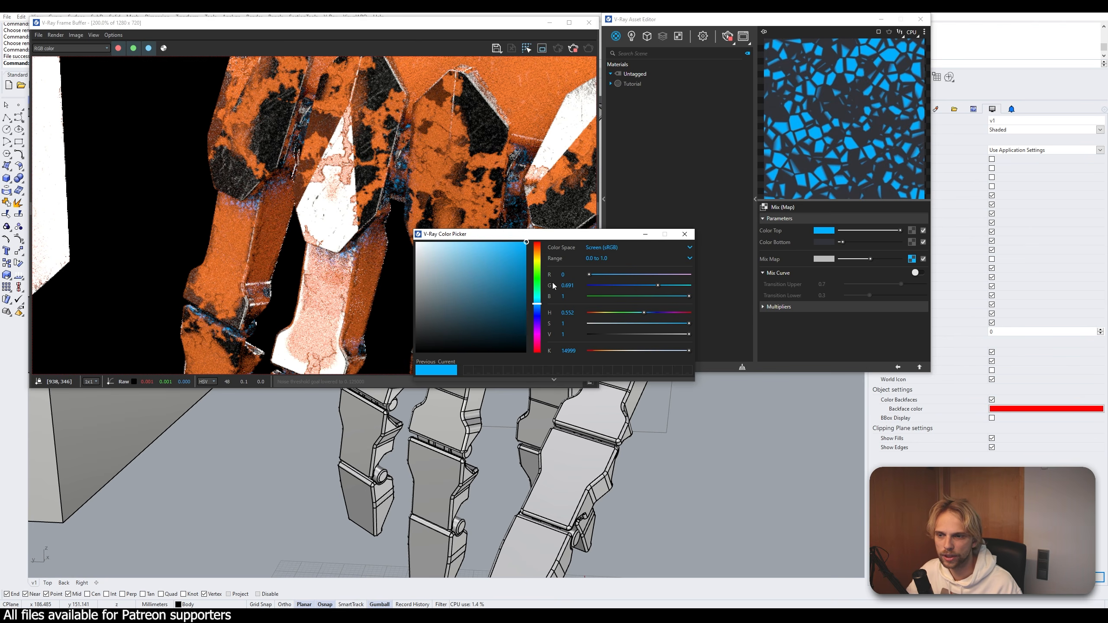
drag(537, 345, 537, 349)
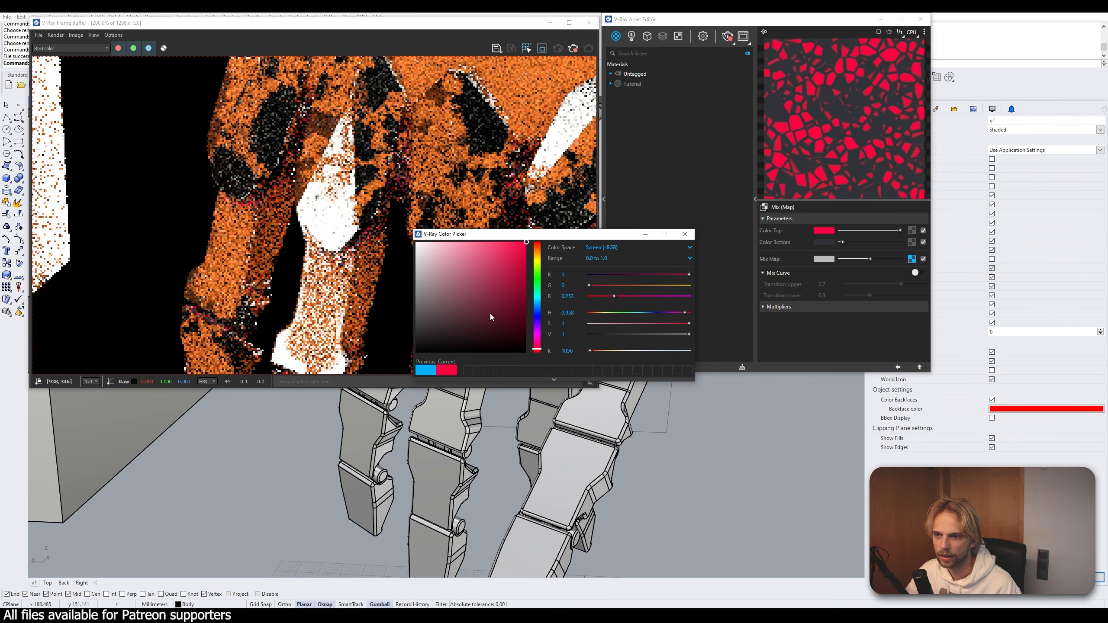
click(537, 243)
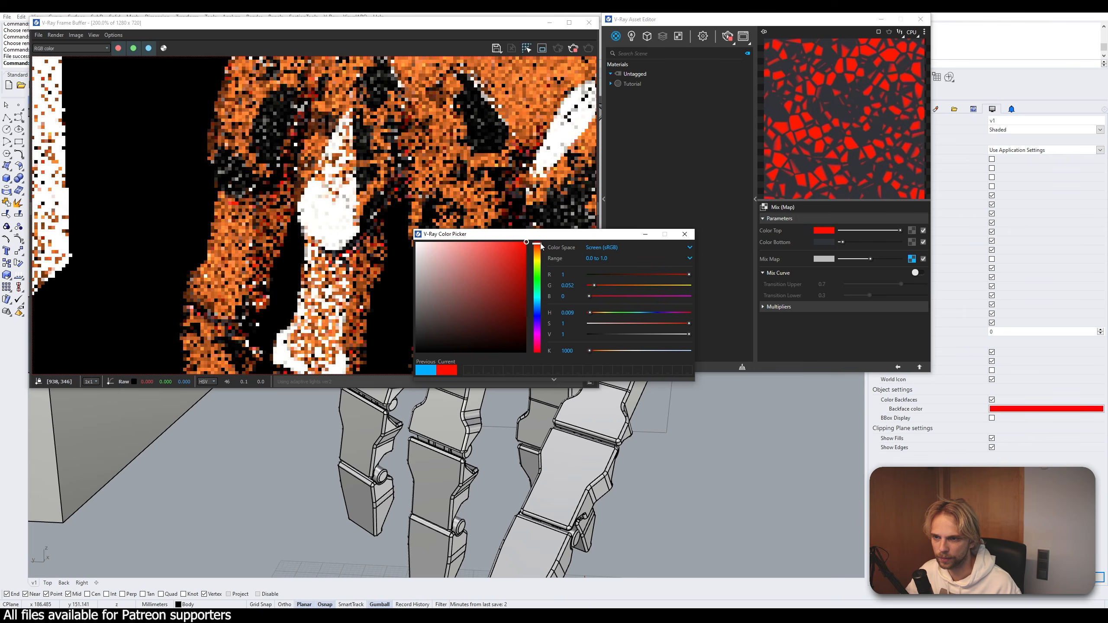
click(487, 316)
drag(488, 317, 460, 326)
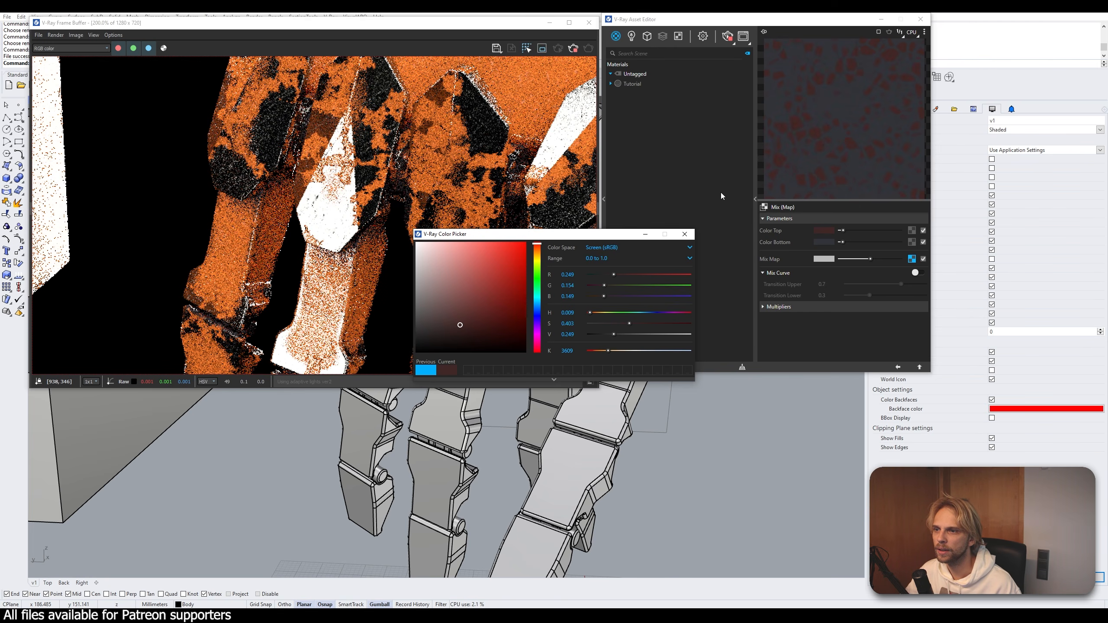
click(448, 339)
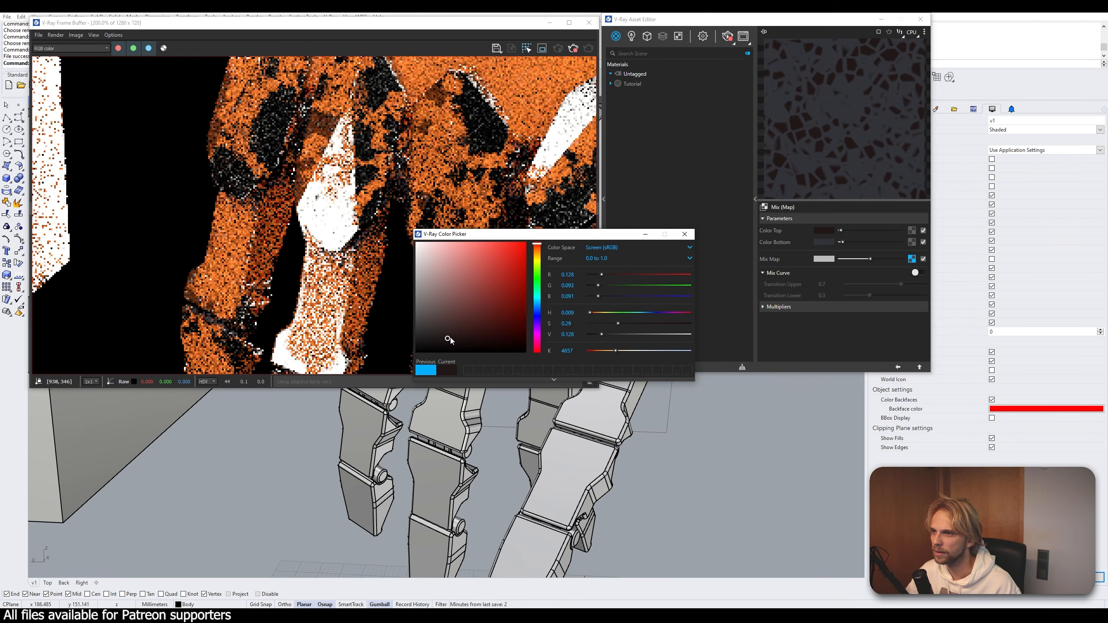
click(453, 338)
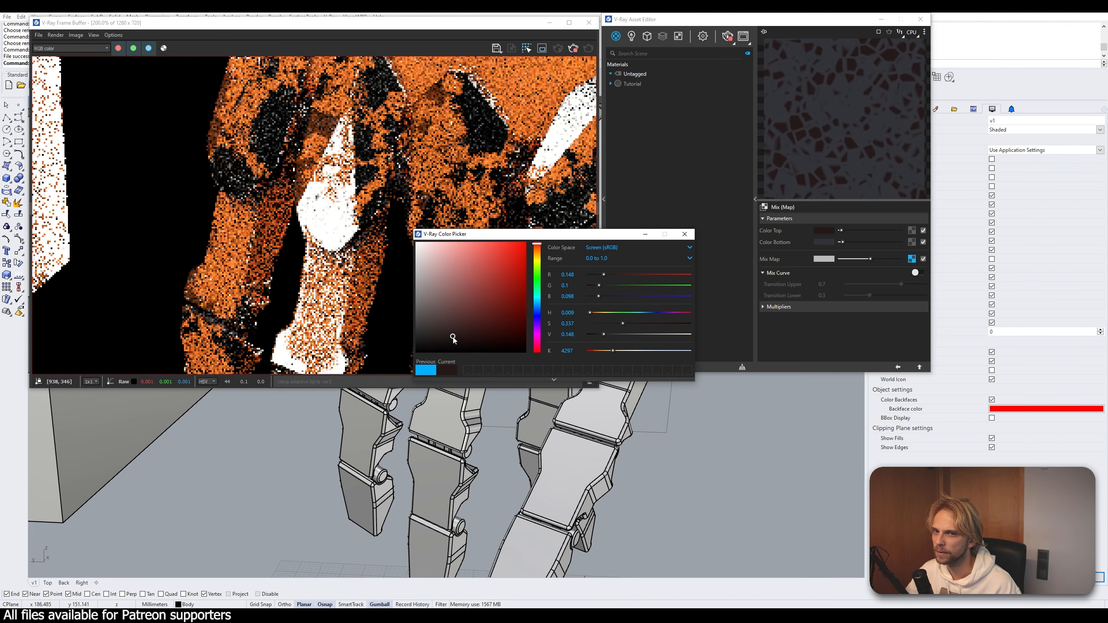
click(686, 235)
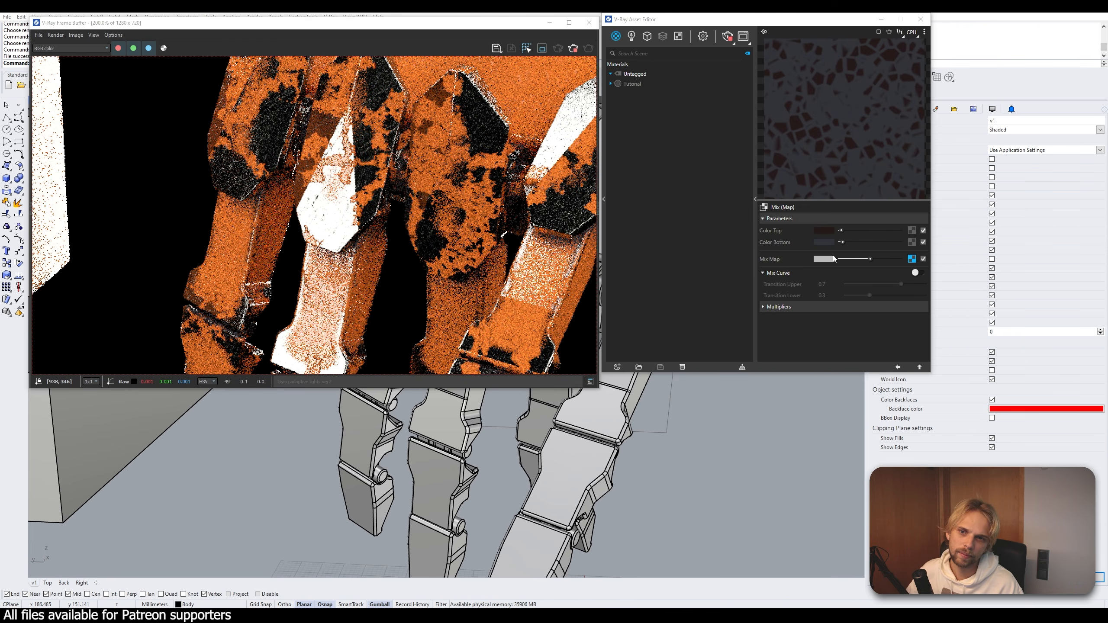
- Return to the Tutorial material and examine the dirt between the fingers in the render, close up and from farther away
click(920, 367)
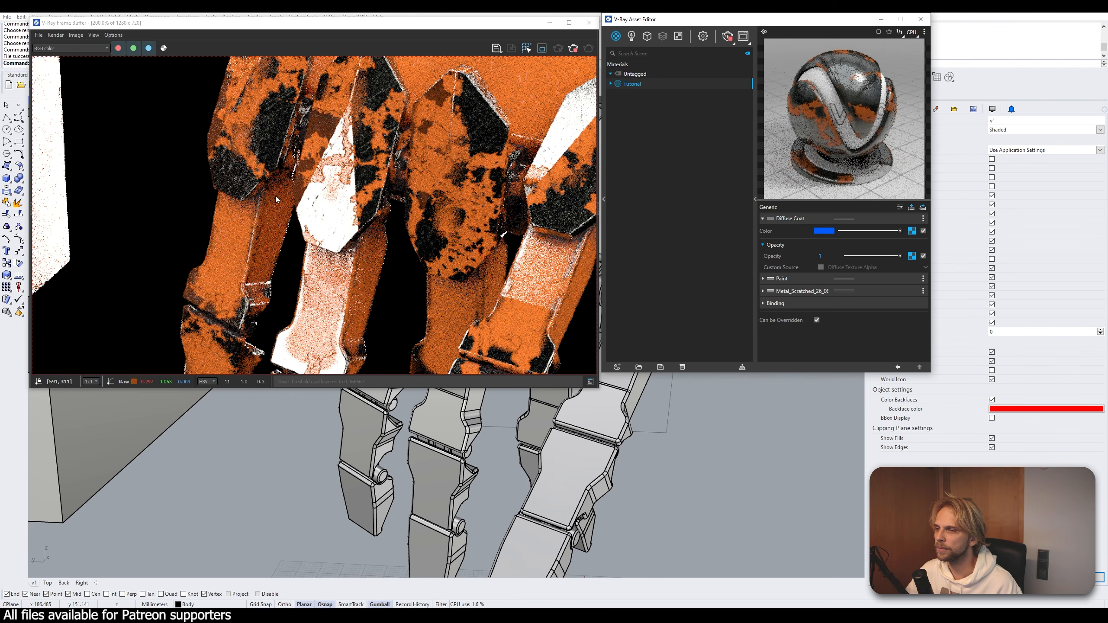
scroll(270, 185, up, 1)
scroll(429, 146, down, 1)
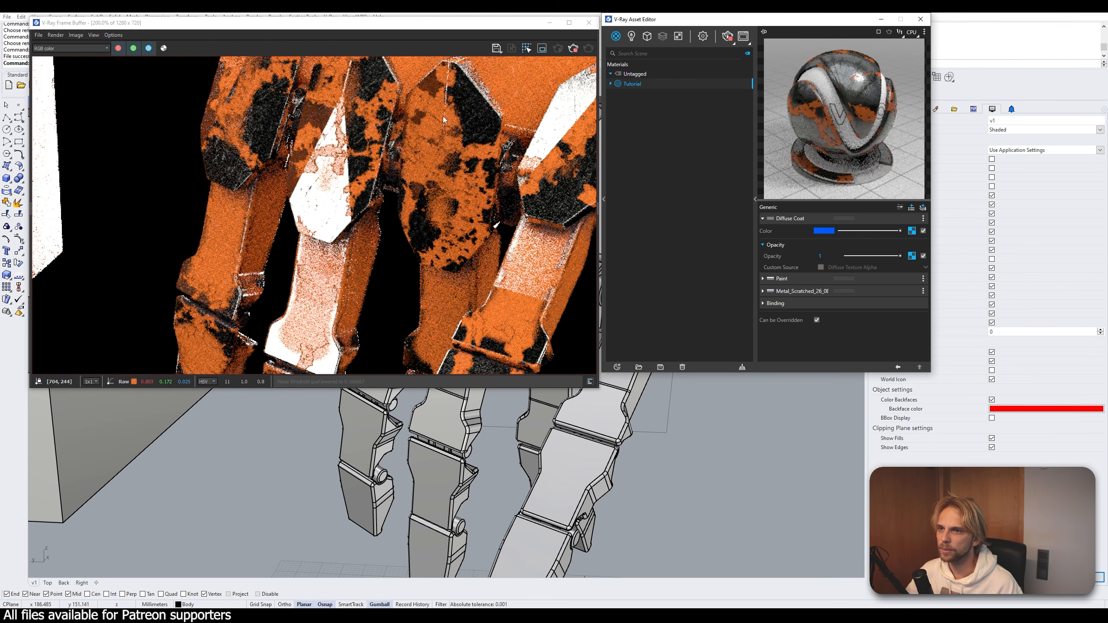
click(526, 47)
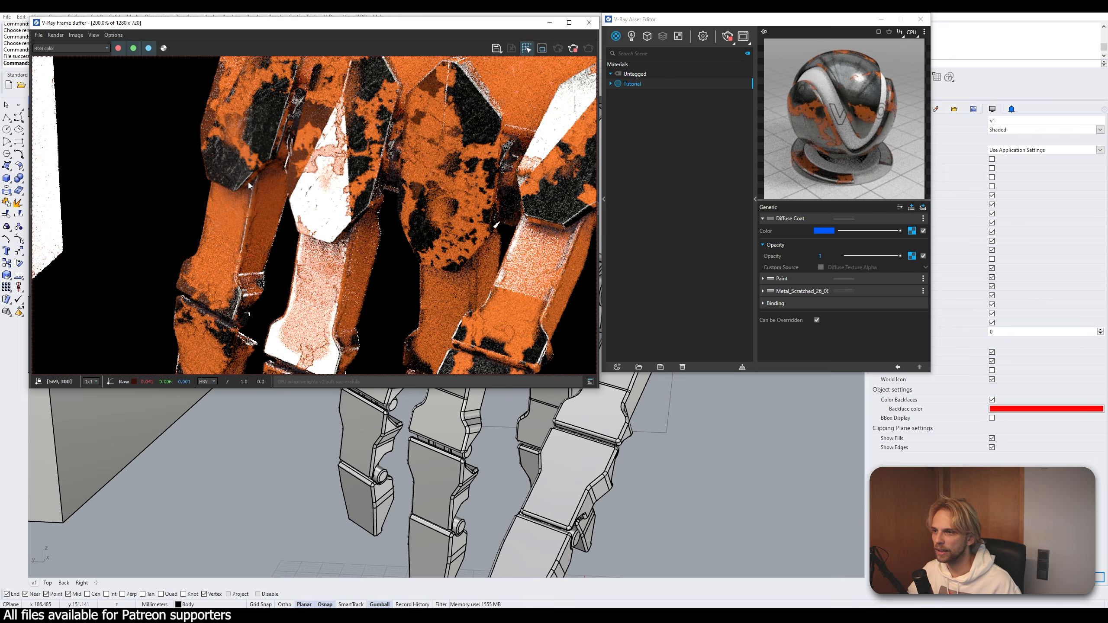
scroll(248, 182, up, 2)
scroll(258, 199, down, 2)
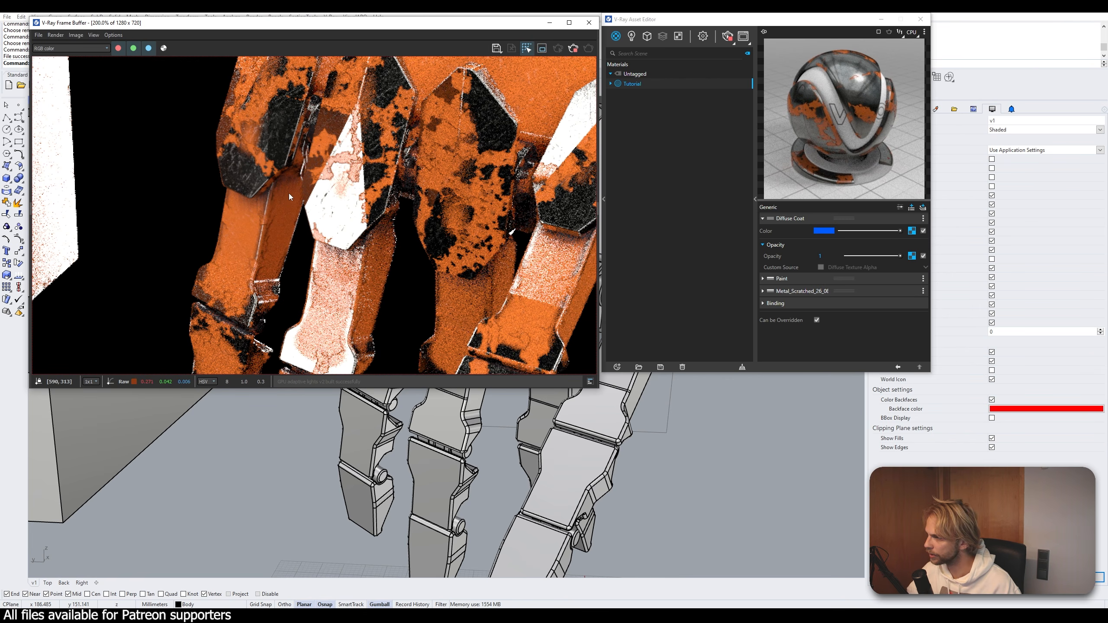
scroll(271, 189, down, 1)
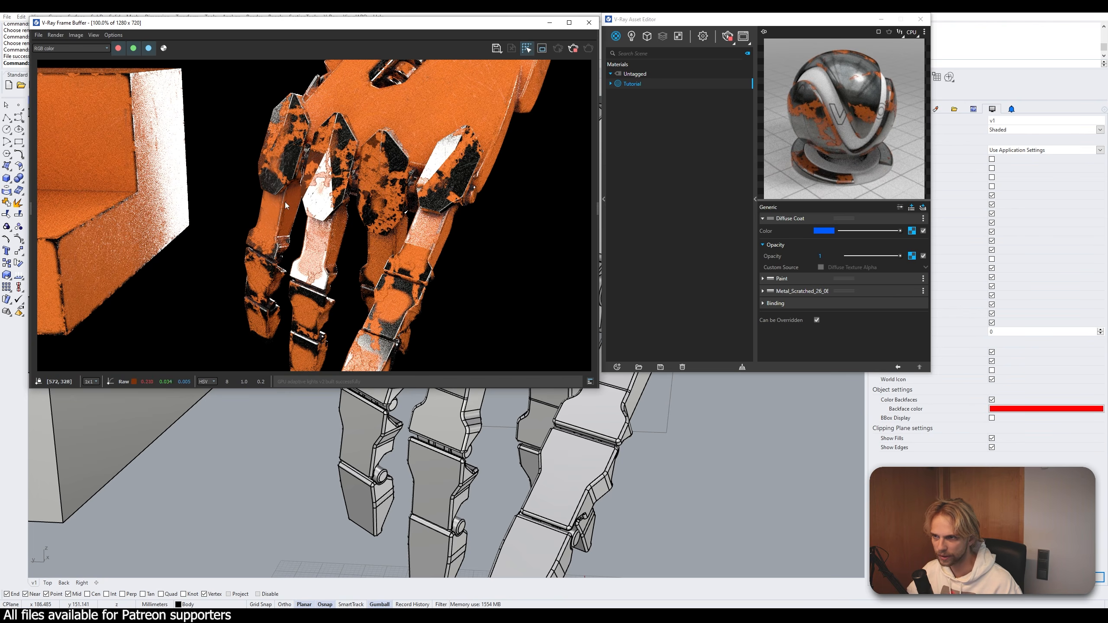
scroll(285, 201, down, 1)
scroll(284, 202, up, 1)
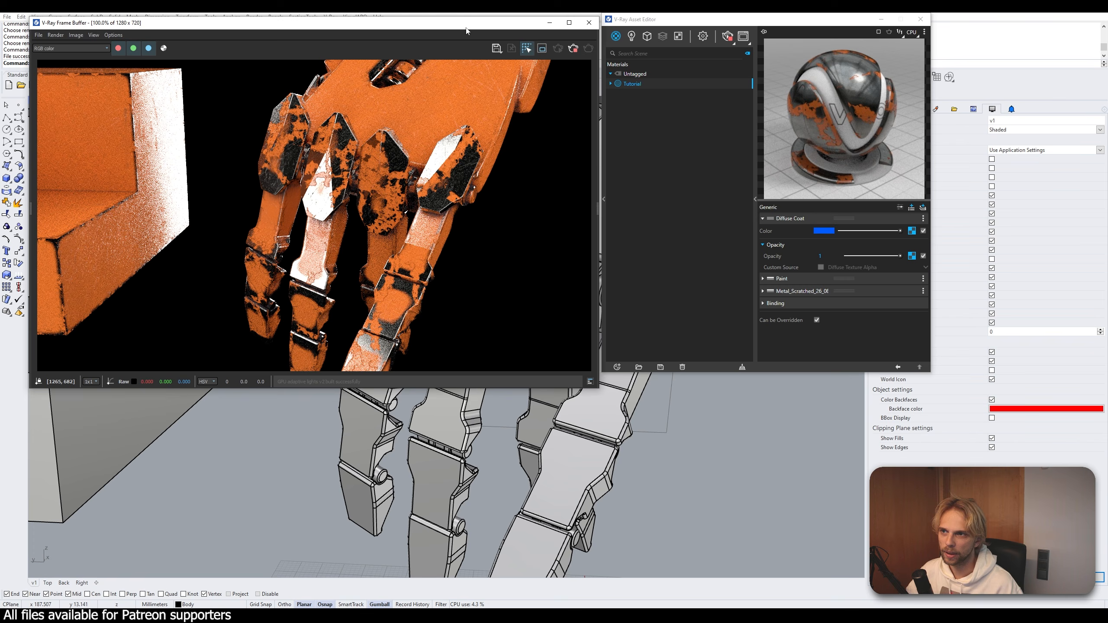
- Move the frame buffer out of the way and save the Rhino file
drag(436, 22, 457, 75)
click(7, 16)
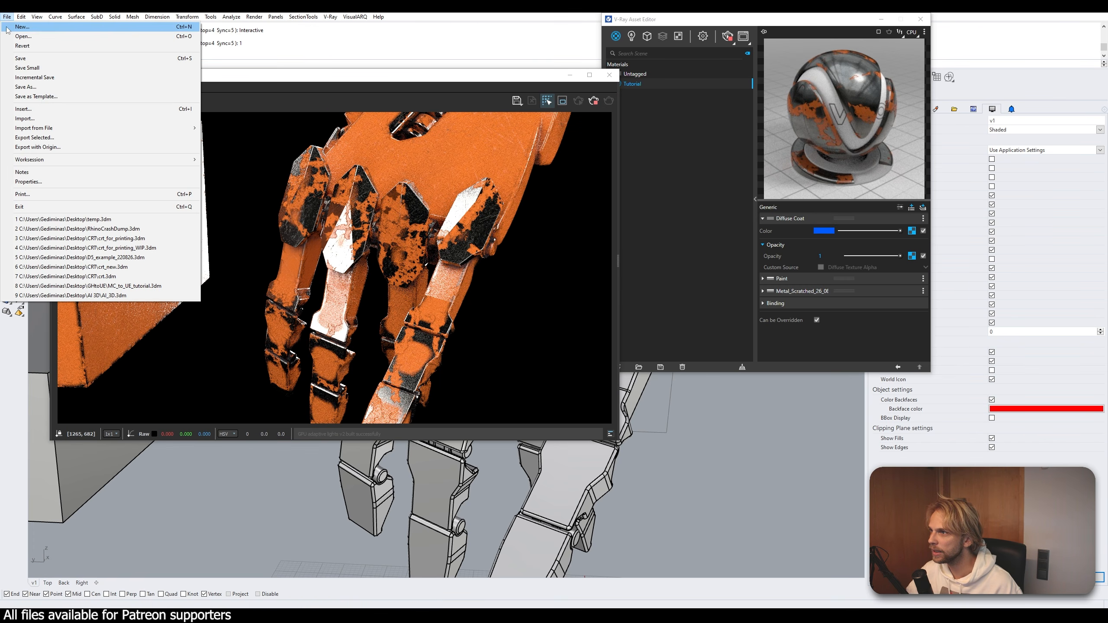
click(20, 58)
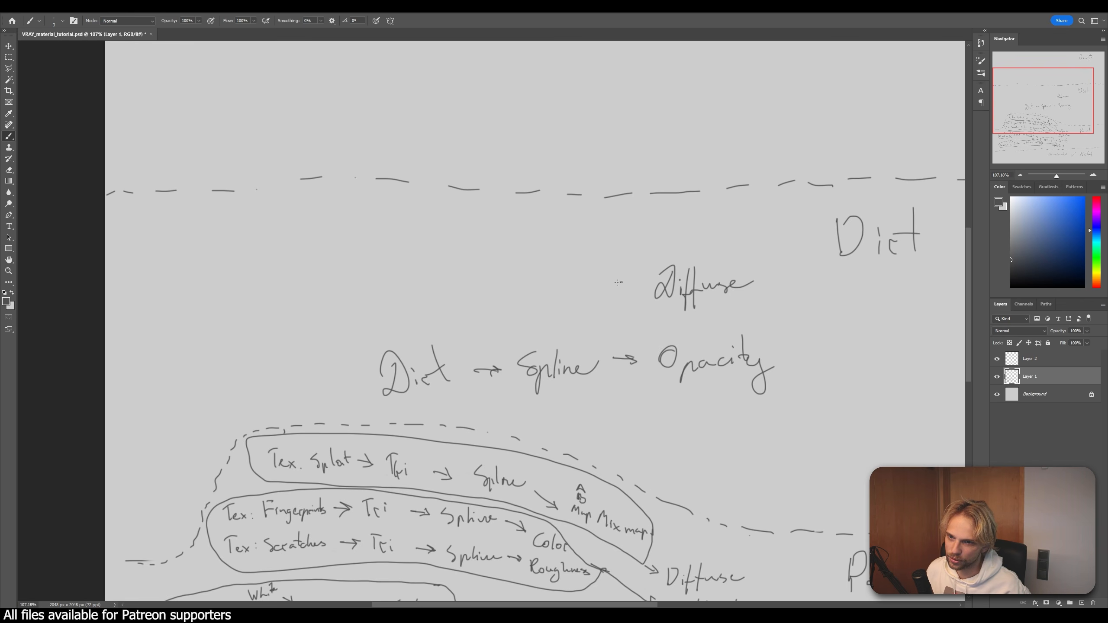
- Draw a boxed Mix Map node with A, B and Map inputs and an arrow into Diffuse in the Dirt section of the diagram
drag(593, 287, 619, 284)
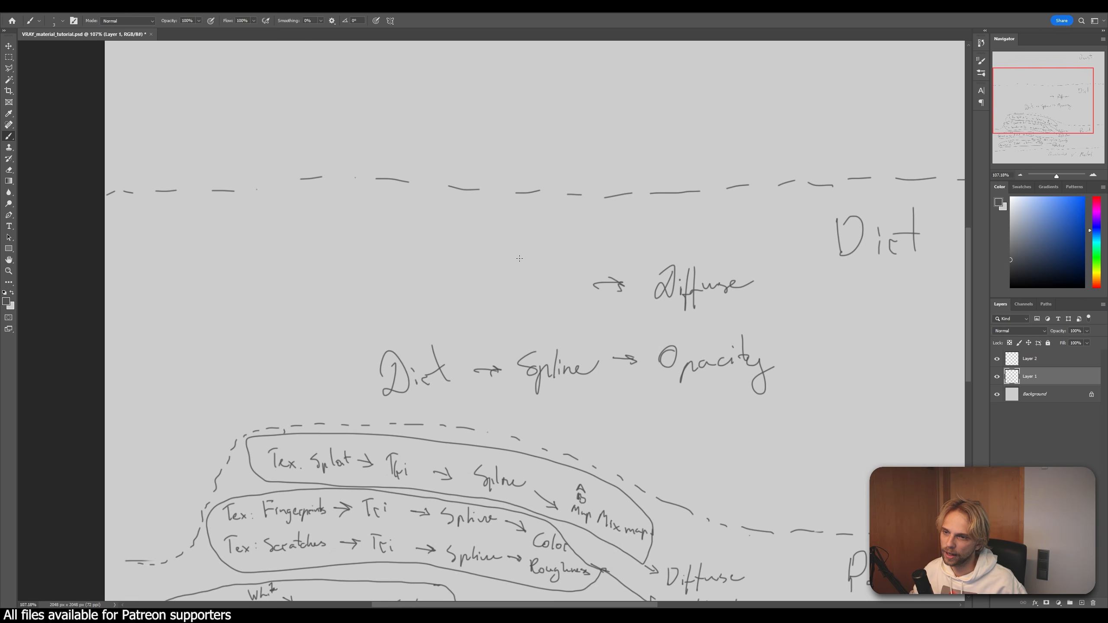
drag(492, 291, 572, 283)
drag(454, 245, 452, 268)
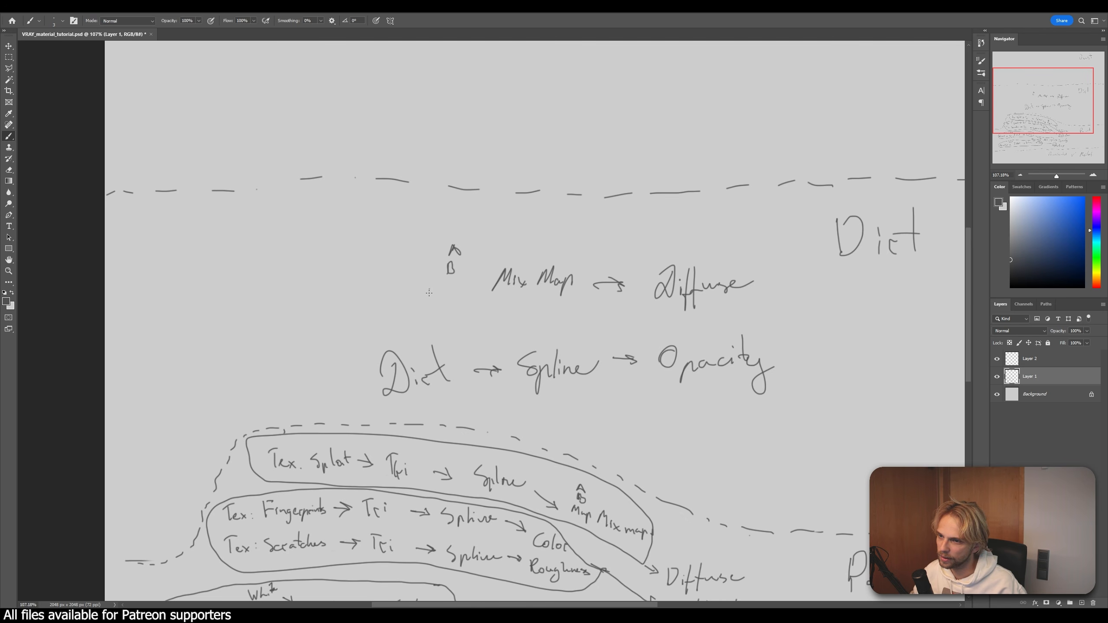
drag(425, 305, 458, 296)
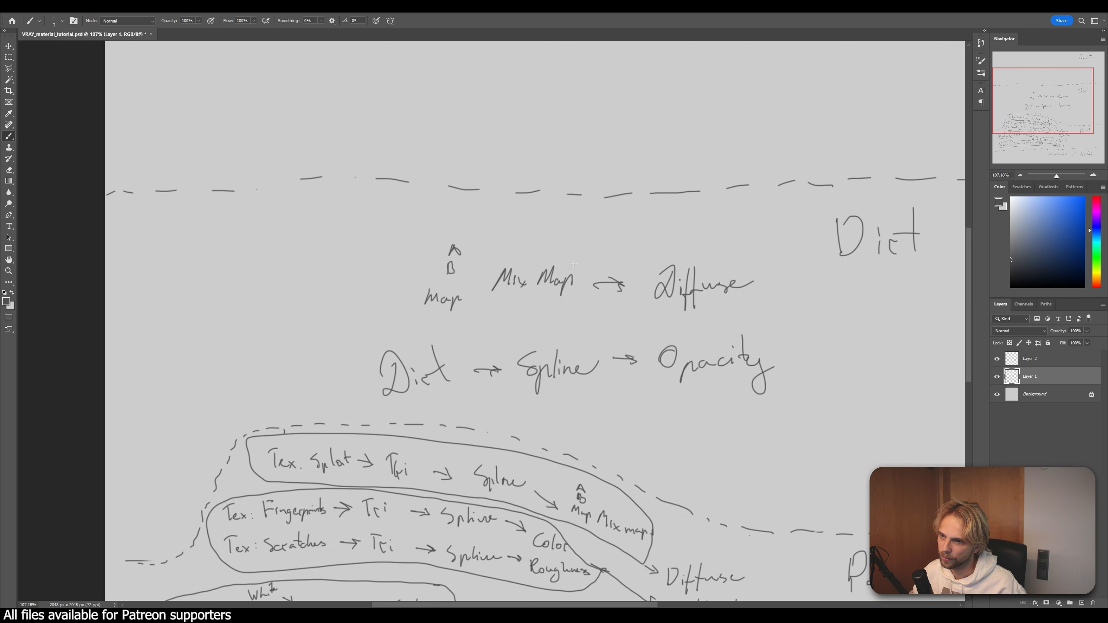
mouse_move(580, 263)
mouse_down()
mouse_move(553, 300)
mouse_move(436, 307)
mouse_move(418, 282)
mouse_move(426, 243)
mouse_move(584, 239)
mouse_move(583, 257)
mouse_up()
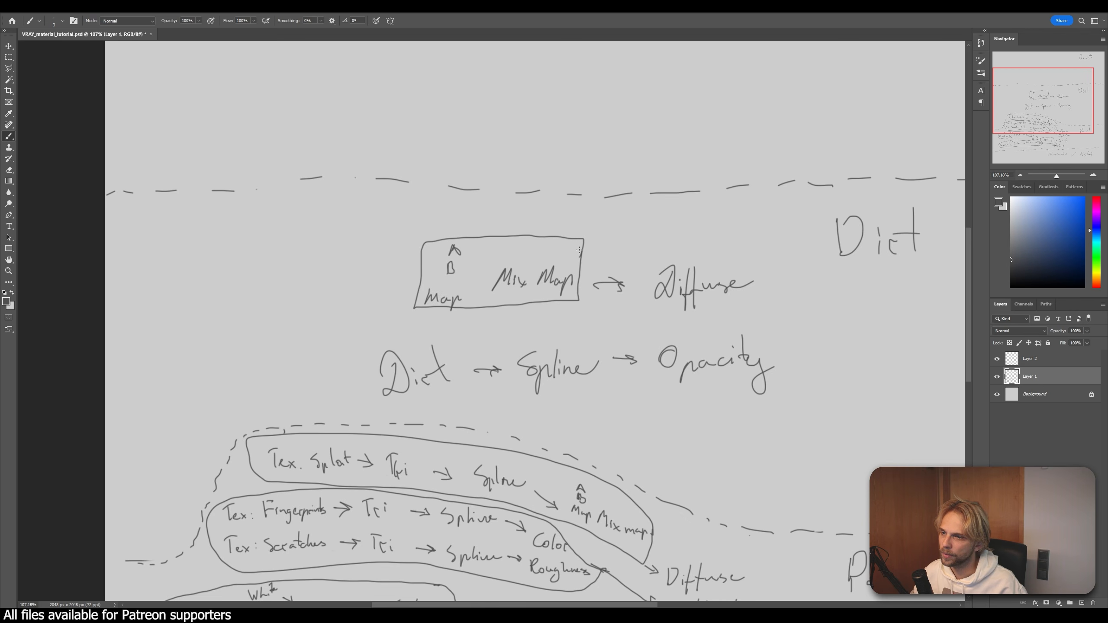
- Write Color, Color and Trip.. beside the Mix Map box, with arrows into its A, B and Map inputs
drag(401, 239, 414, 243)
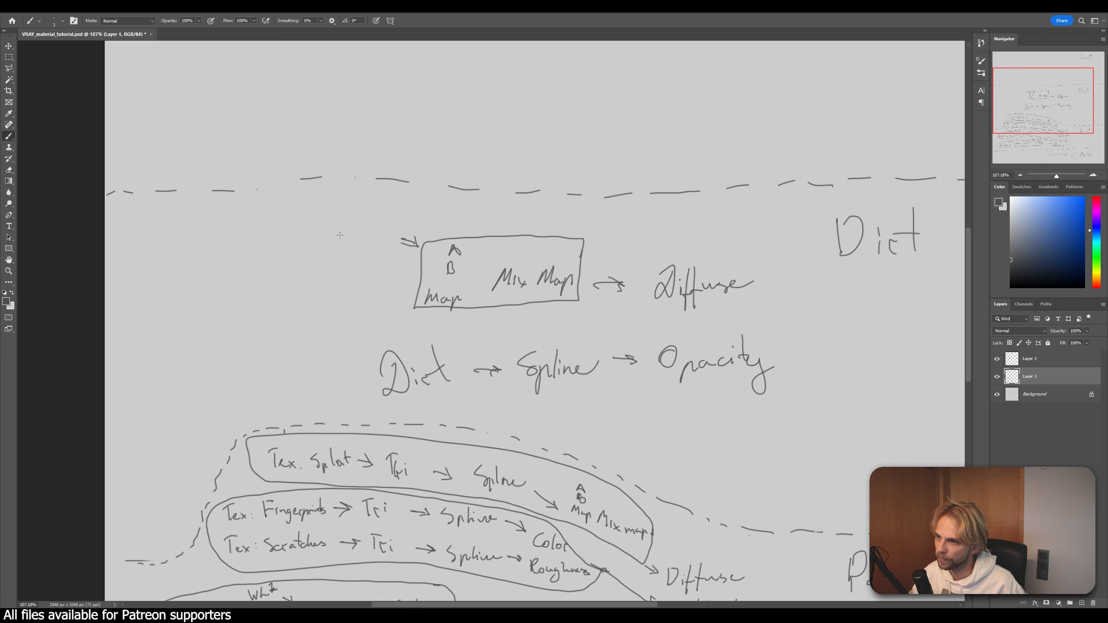
mouse_move(342, 231)
mouse_down()
mouse_move(347, 245)
mouse_move(374, 240)
mouse_move(346, 272)
mouse_move(374, 267)
mouse_move(413, 297)
mouse_up()
drag(406, 294, 407, 301)
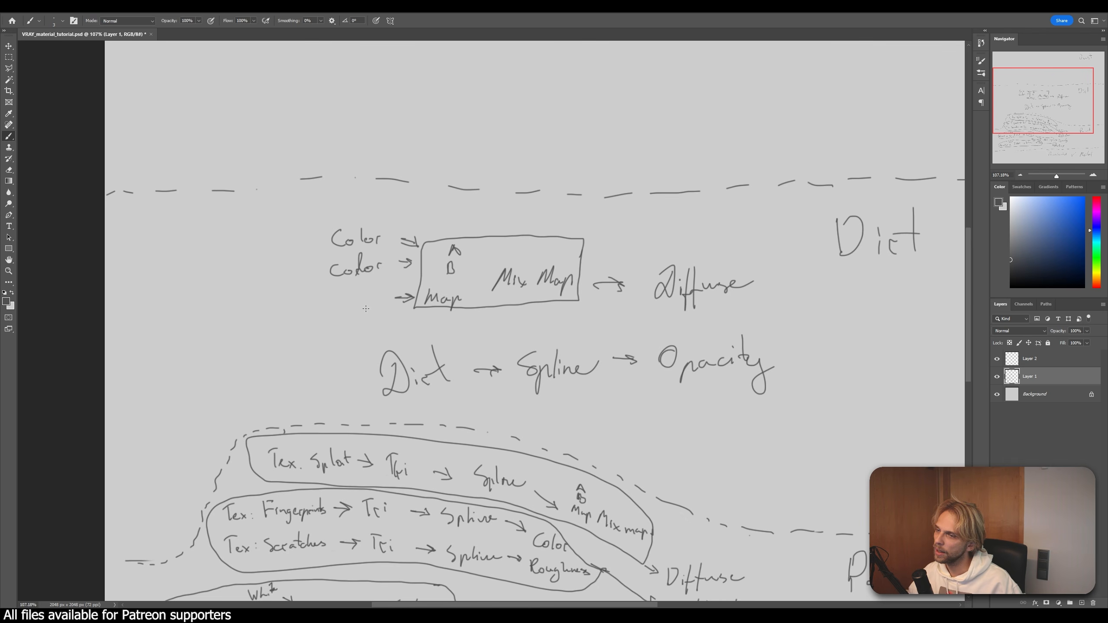
mouse_move(342, 300)
mouse_down()
mouse_move(343, 311)
mouse_move(357, 307)
mouse_up()
drag(361, 309, 367, 323)
drag(367, 309, 373, 311)
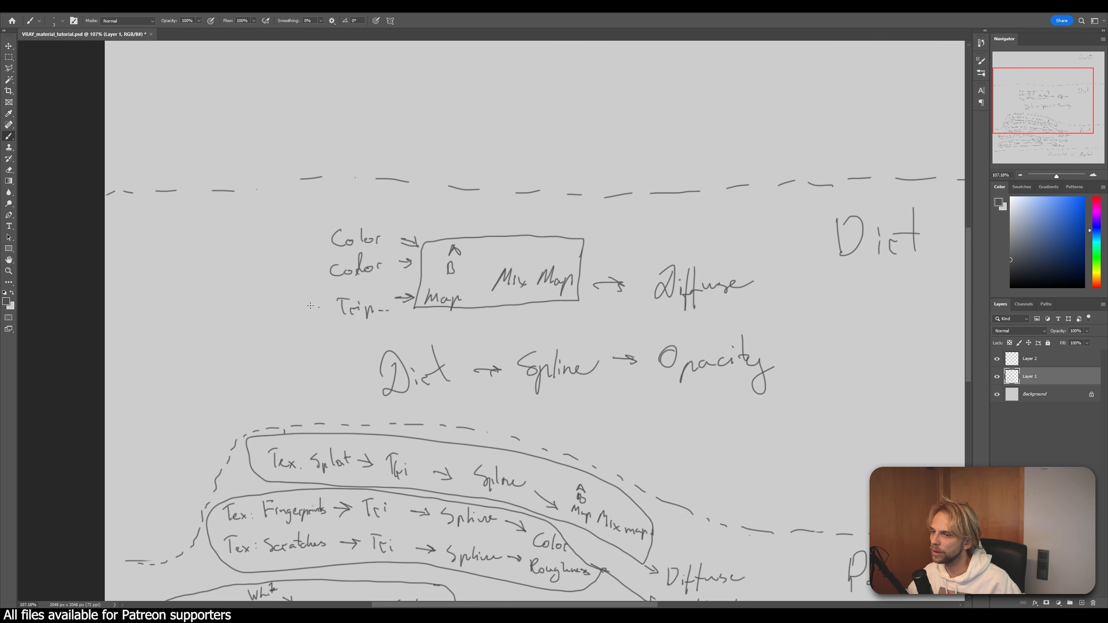
- Write Chips in front of Trip.. and connect the two with an arrow
drag(301, 303, 326, 308)
drag(315, 299, 323, 304)
mouse_move(232, 302)
mouse_down()
mouse_move(235, 320)
mouse_move(254, 319)
mouse_up()
mouse_move(261, 306)
mouse_down()
mouse_move(260, 330)
mouse_move(264, 317)
mouse_up()
drag(274, 310, 281, 315)
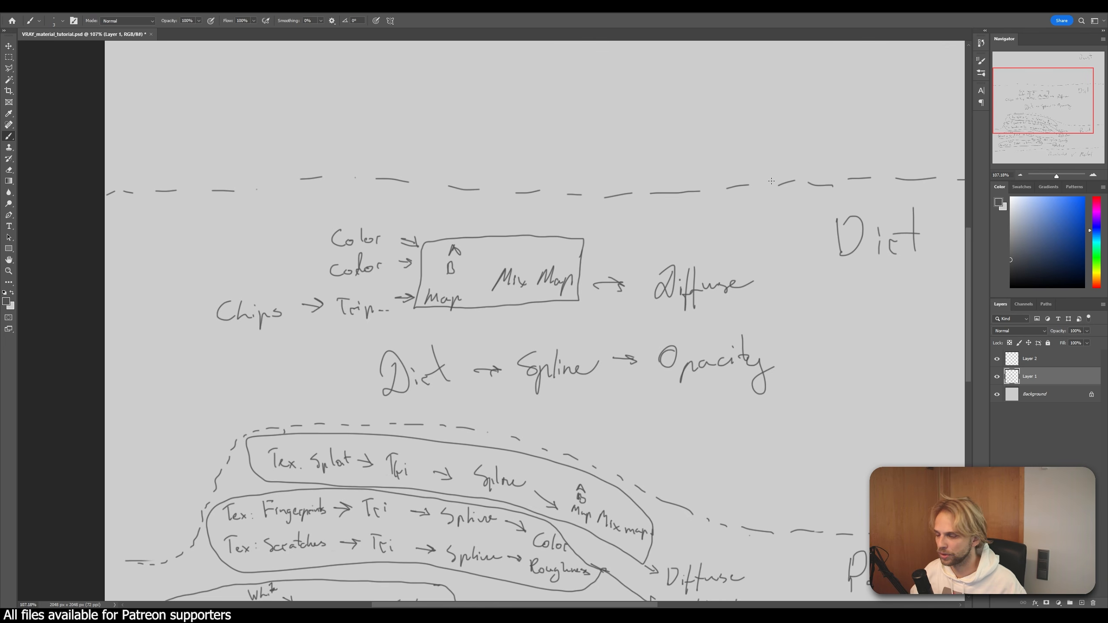
alt+scroll(591, 212, down, 5)
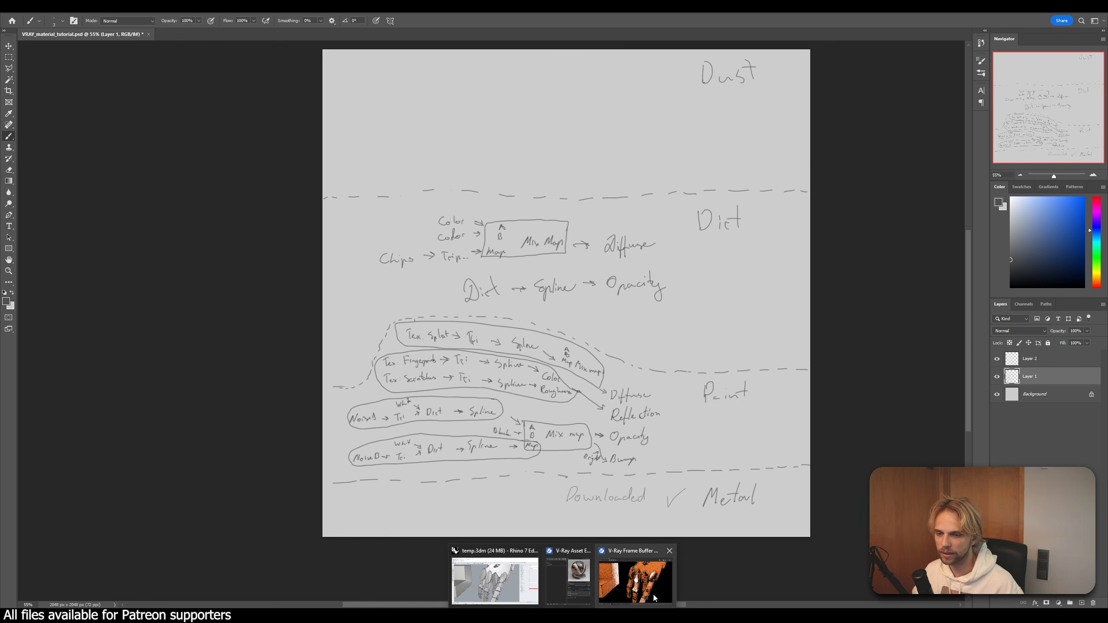
- Switch back to Rhino, move the frame buffer clear of the model, and delete the solid on the far side of the hand from the notched block
click(636, 578)
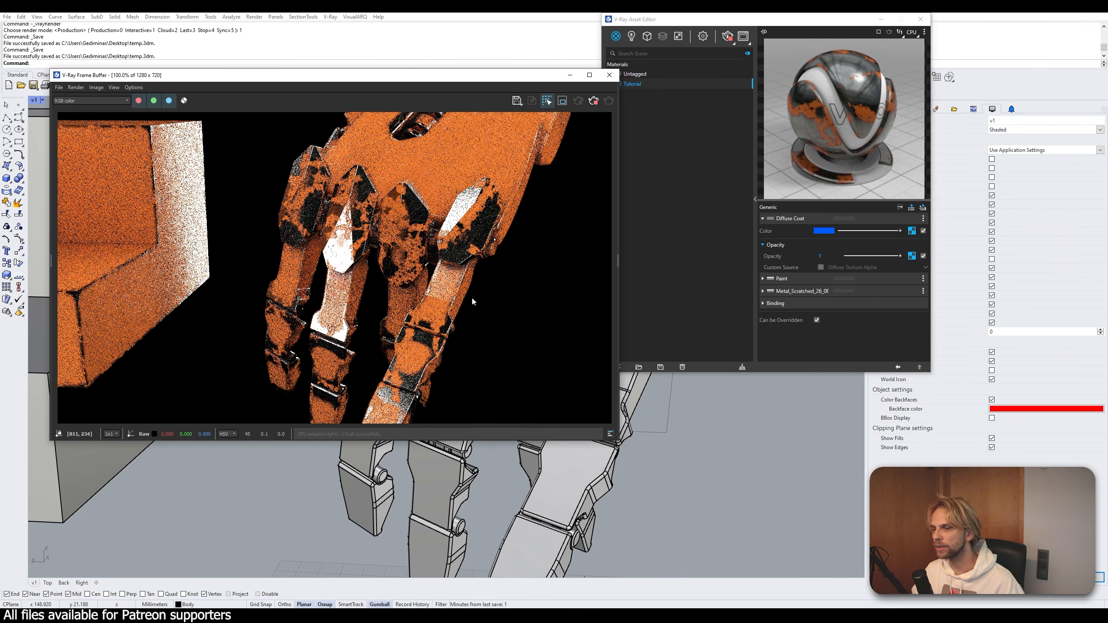
scroll(357, 283, down, 1)
scroll(358, 284, up, 1)
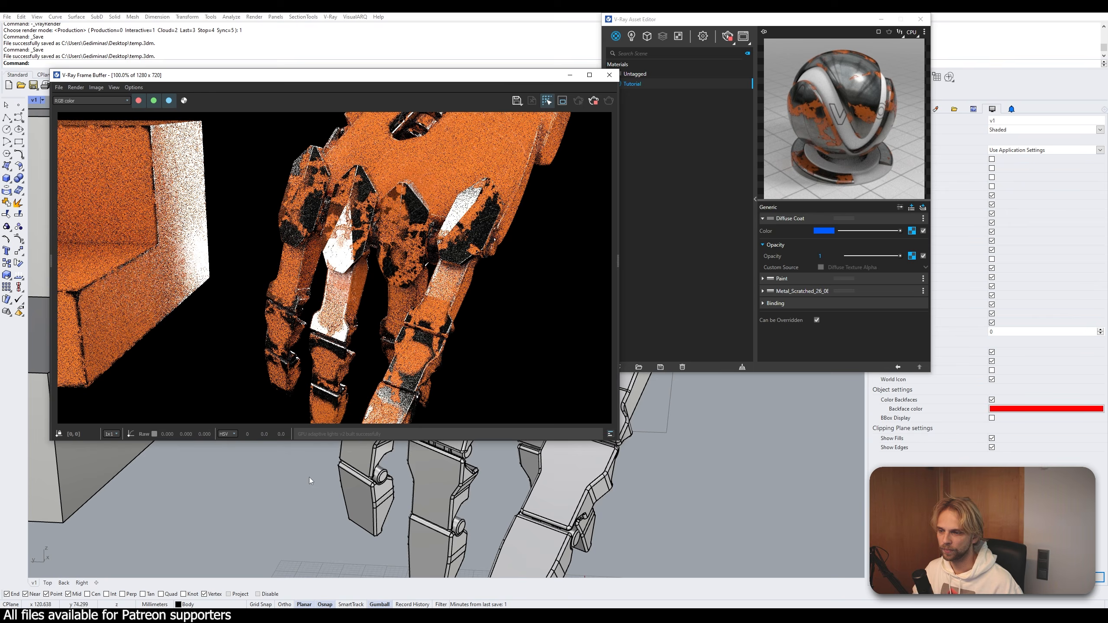
shift+right_drag(310, 477, 551, 455)
scroll(662, 530, down, 6)
drag(480, 76, 864, 152)
scroll(367, 329, down, 8)
shift+right_drag(365, 330, 276, 322)
click(384, 338)
key(Delete)
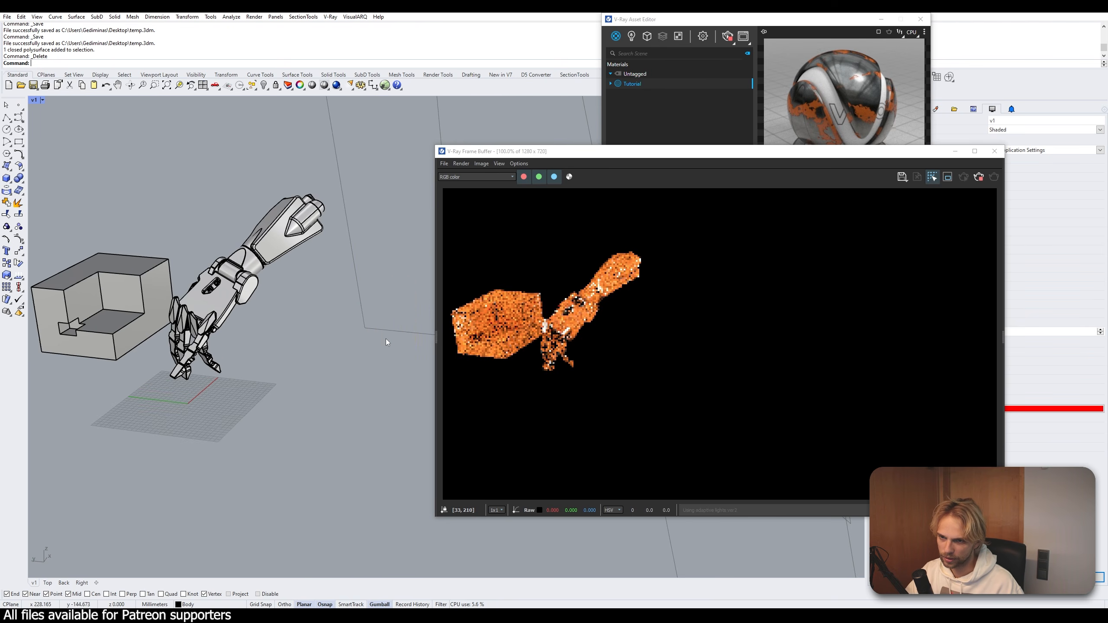
- Create a sphere beside the robotic hand, raise it, and scale it down uniformly
scroll(325, 323, up, 5)
click(7, 178)
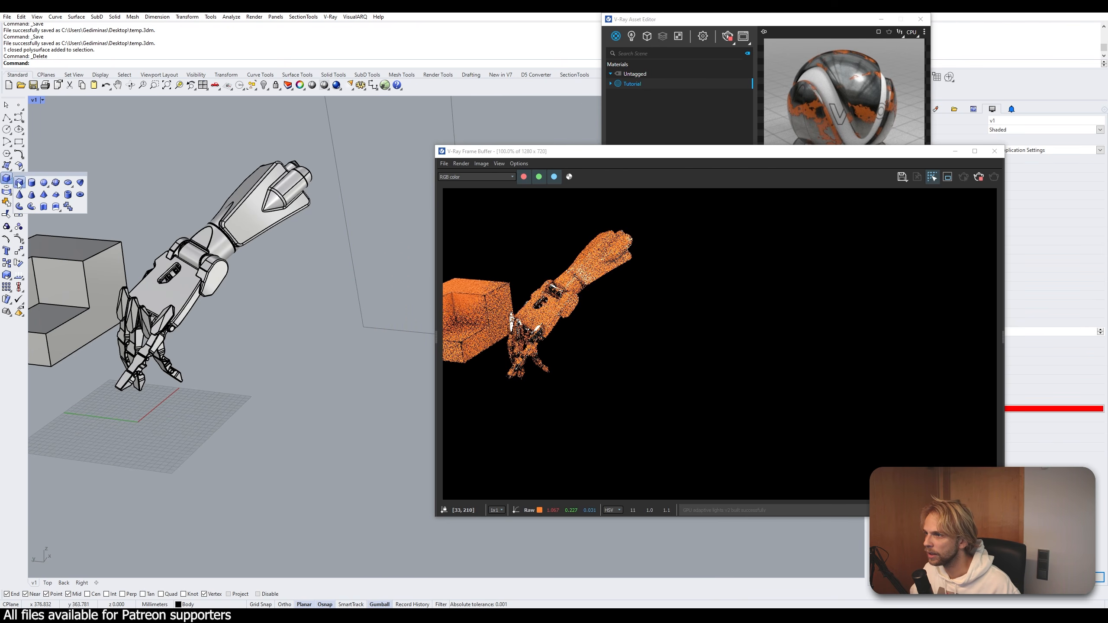
click(41, 187)
click(344, 386)
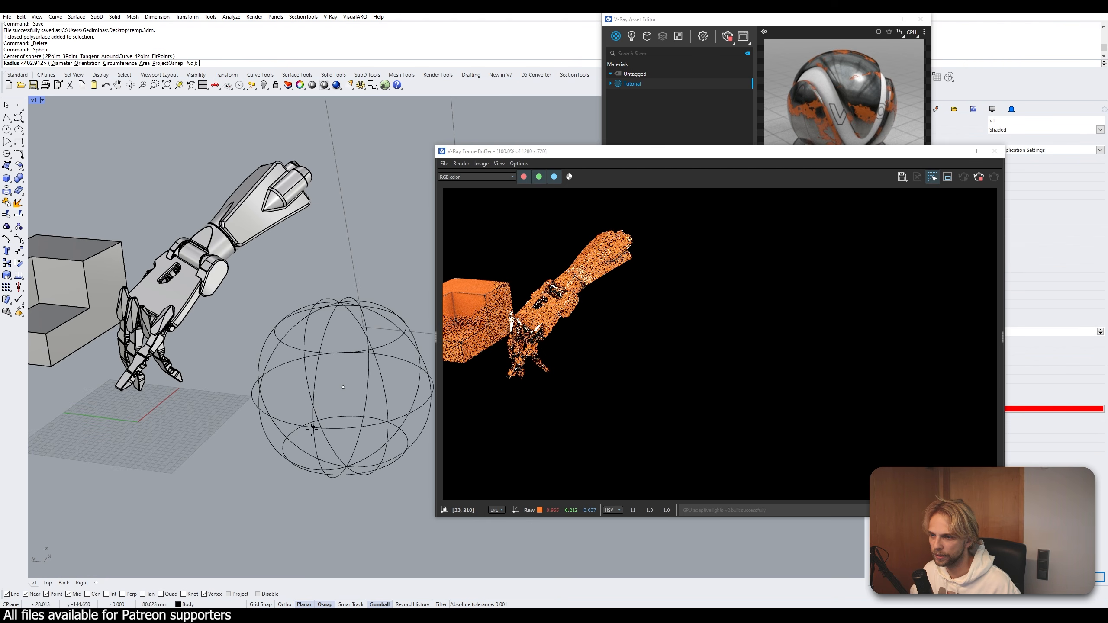
click(325, 388)
click(325, 387)
drag(339, 355, 346, 298)
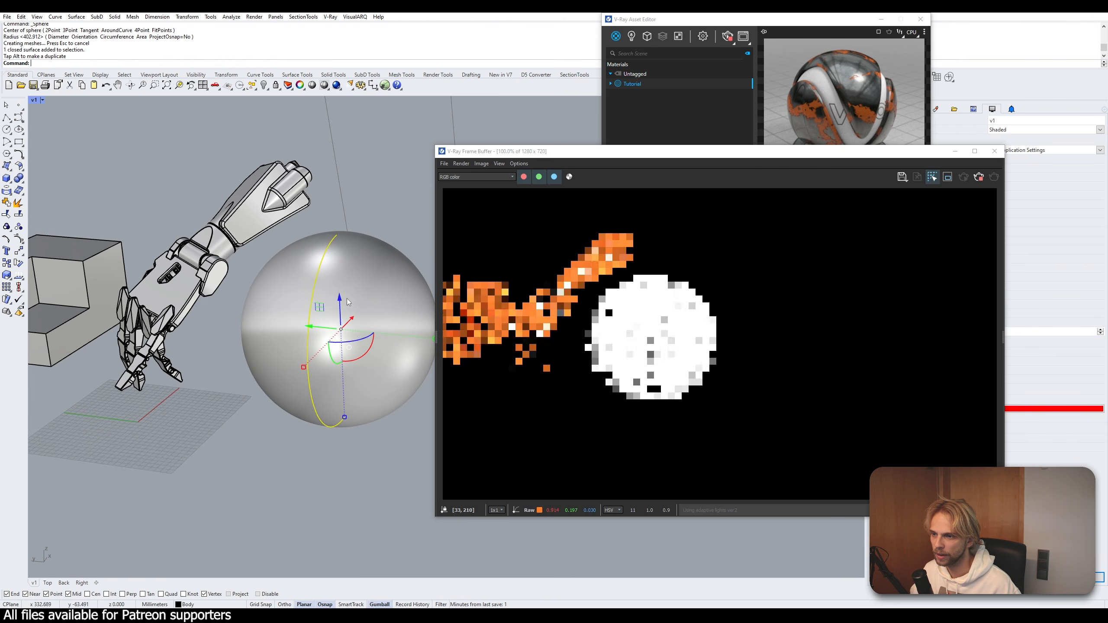
drag(431, 339, 390, 334)
click(301, 469)
- Apply the Tutorial material to the sphere and frame the sphere close up in the render, with the frame buffer beside the Asset Editor
drag(679, 154, 639, 240)
click(629, 83)
right_click(628, 83)
click(641, 101)
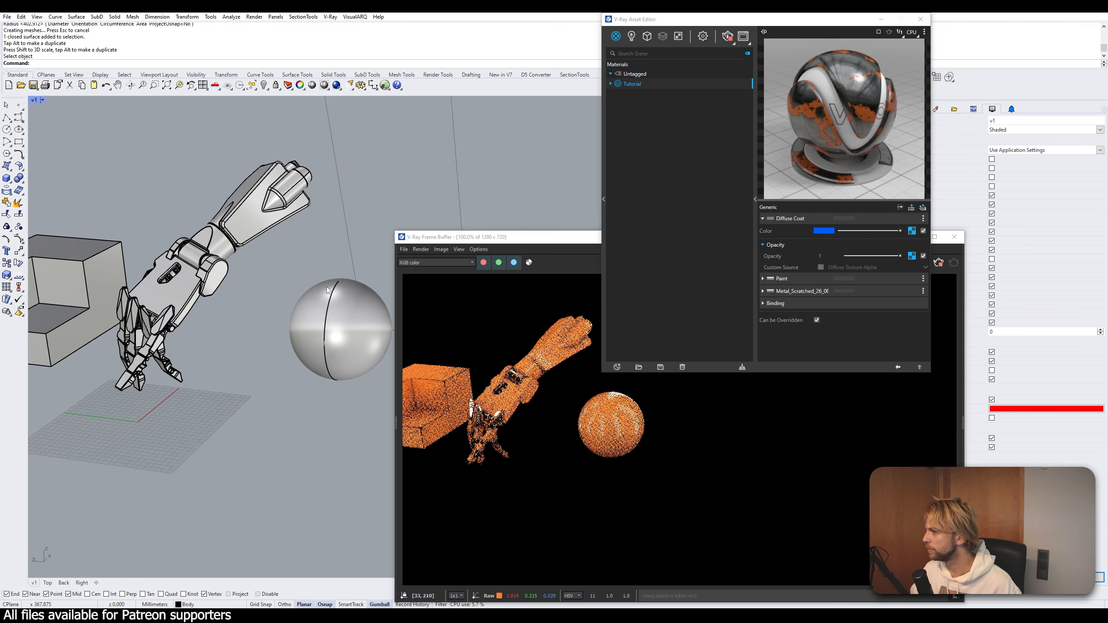
right_drag(327, 287, 267, 275)
scroll(279, 283, up, 5)
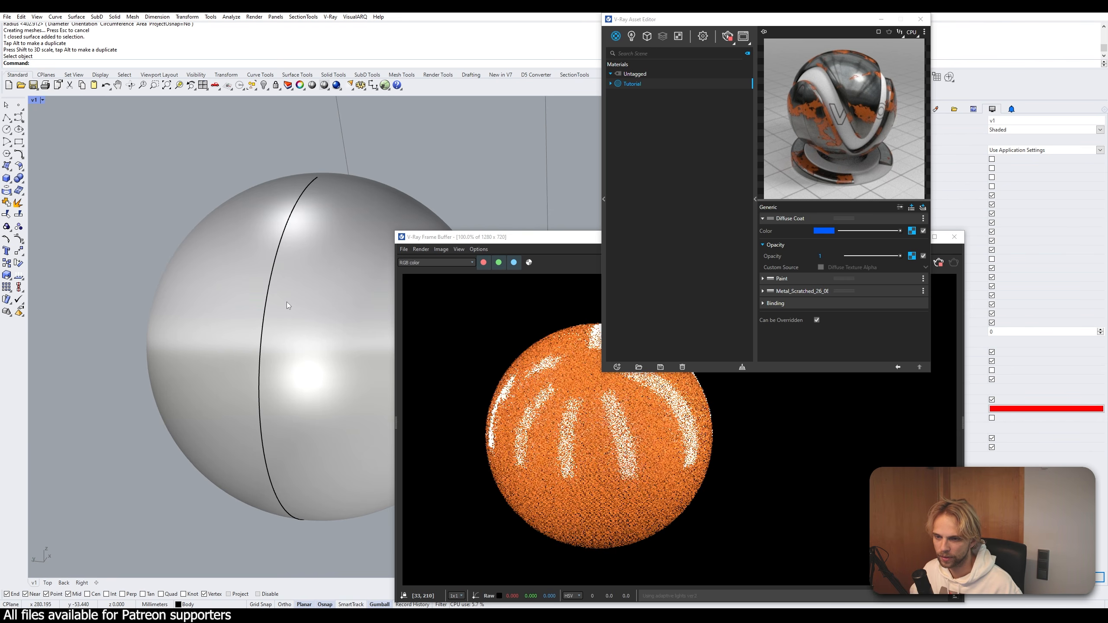
drag(546, 238, 163, 13)
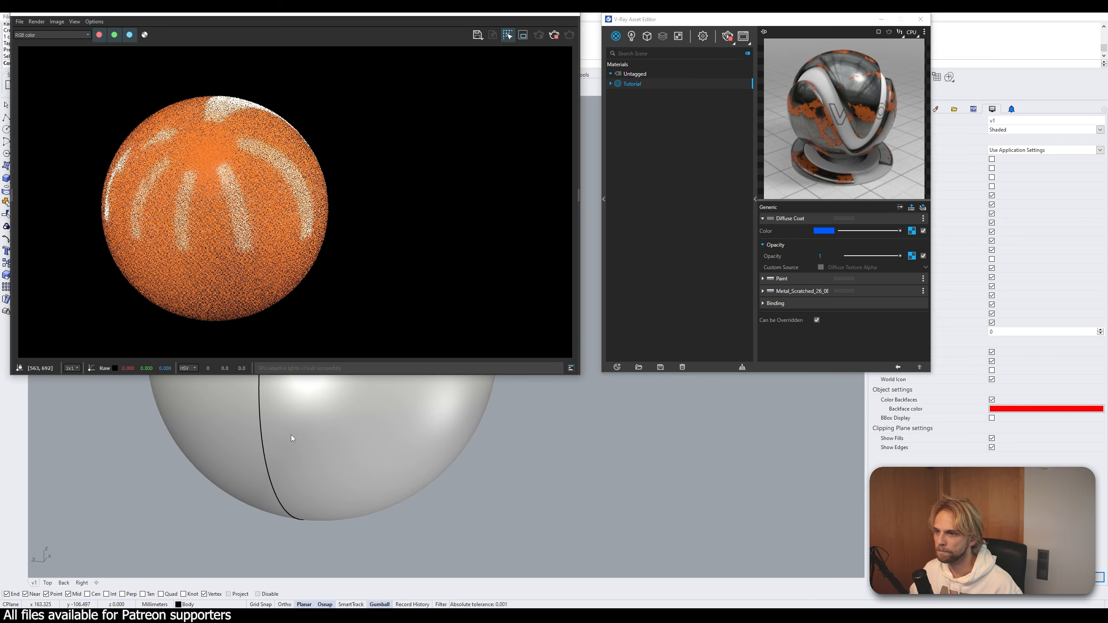
click(391, 459)
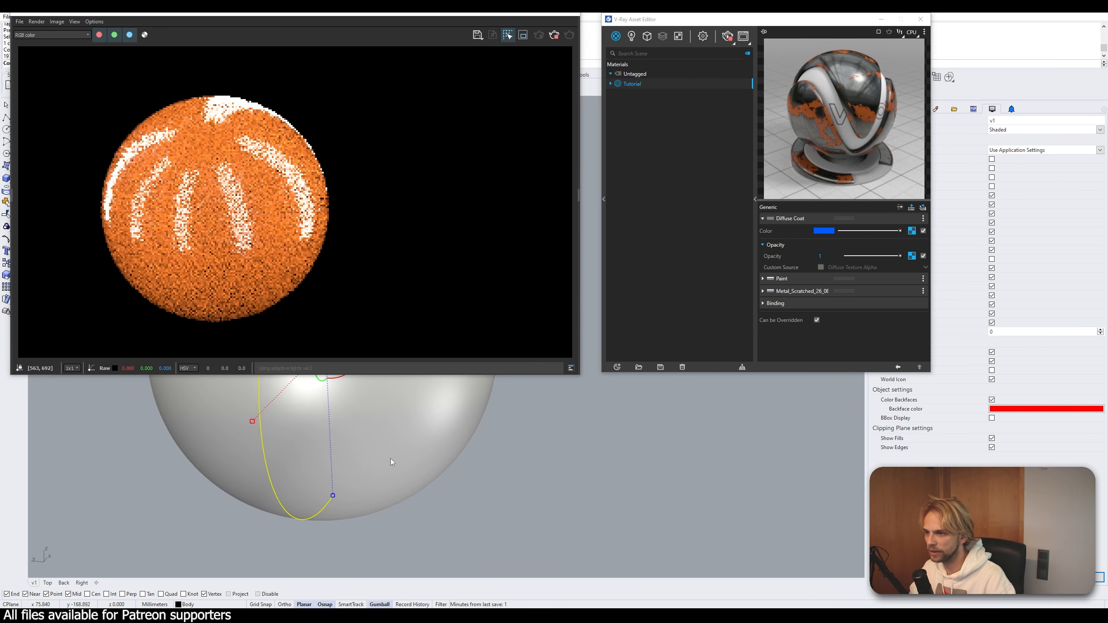
key(Escape)
scroll(389, 436, up, 4)
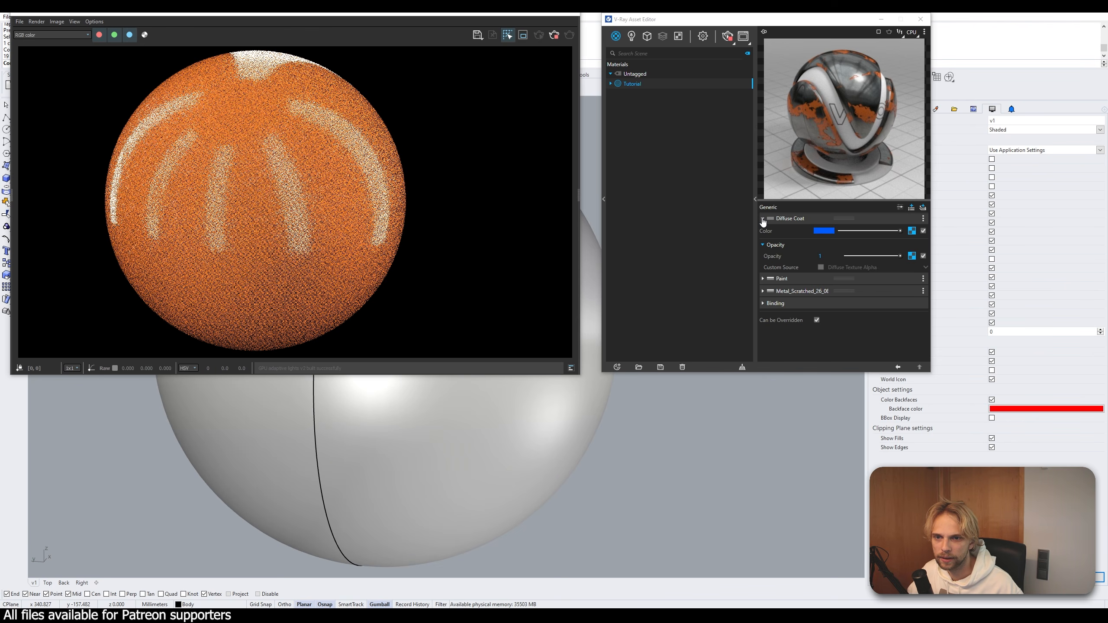
- Rename the Tutorial material's Diffuse Coat layer to Dirt and collapse it
click(793, 219)
click(793, 218)
click(765, 218)
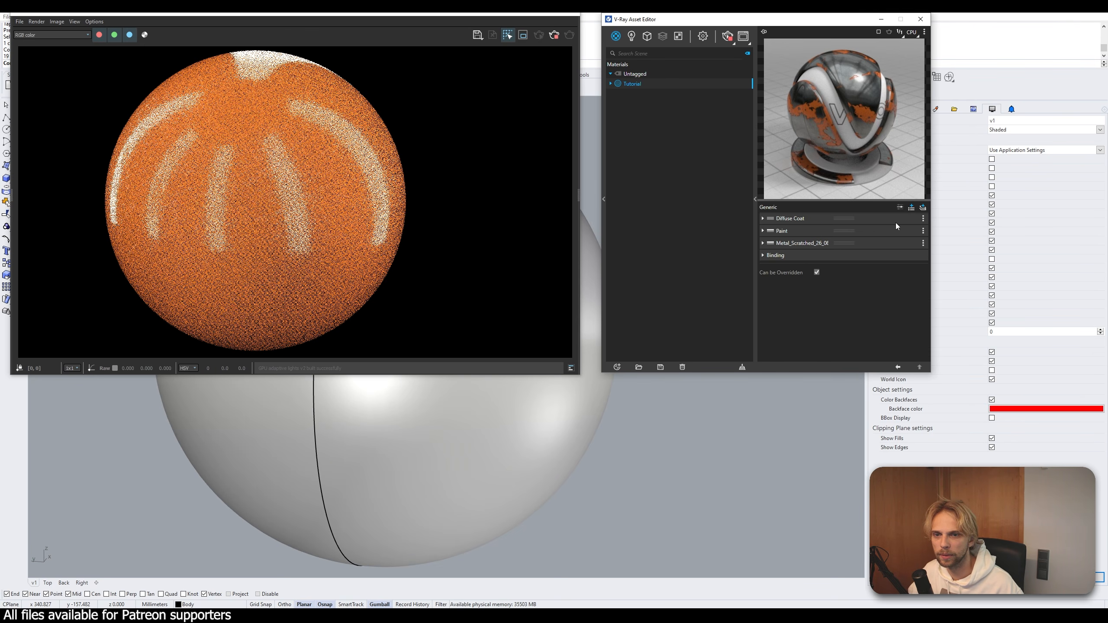
click(924, 219)
click(908, 227)
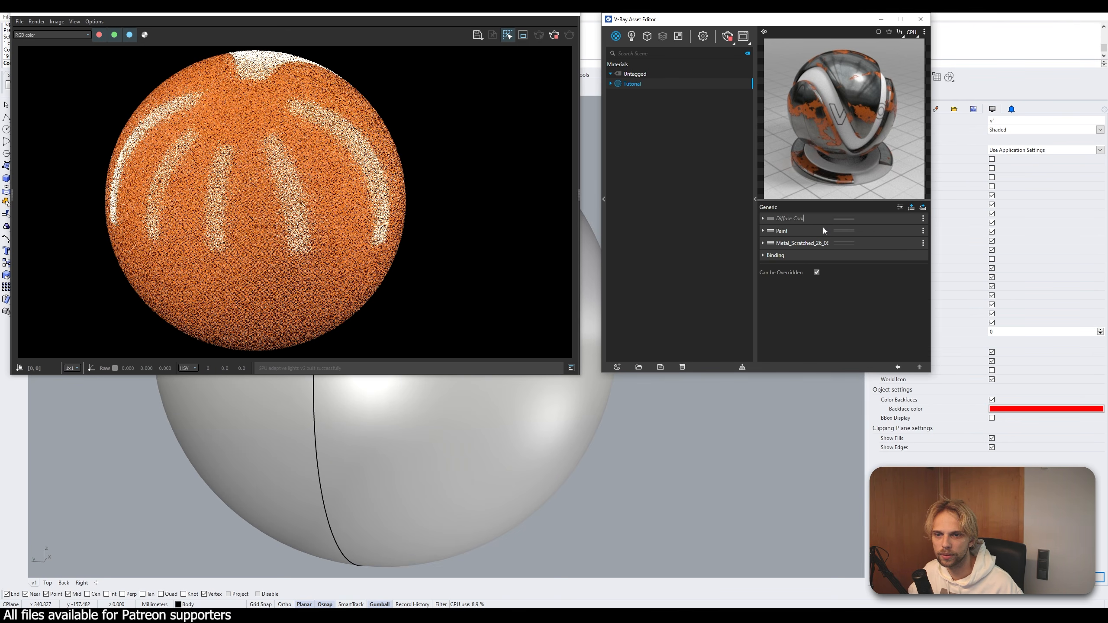
drag(806, 218, 726, 215)
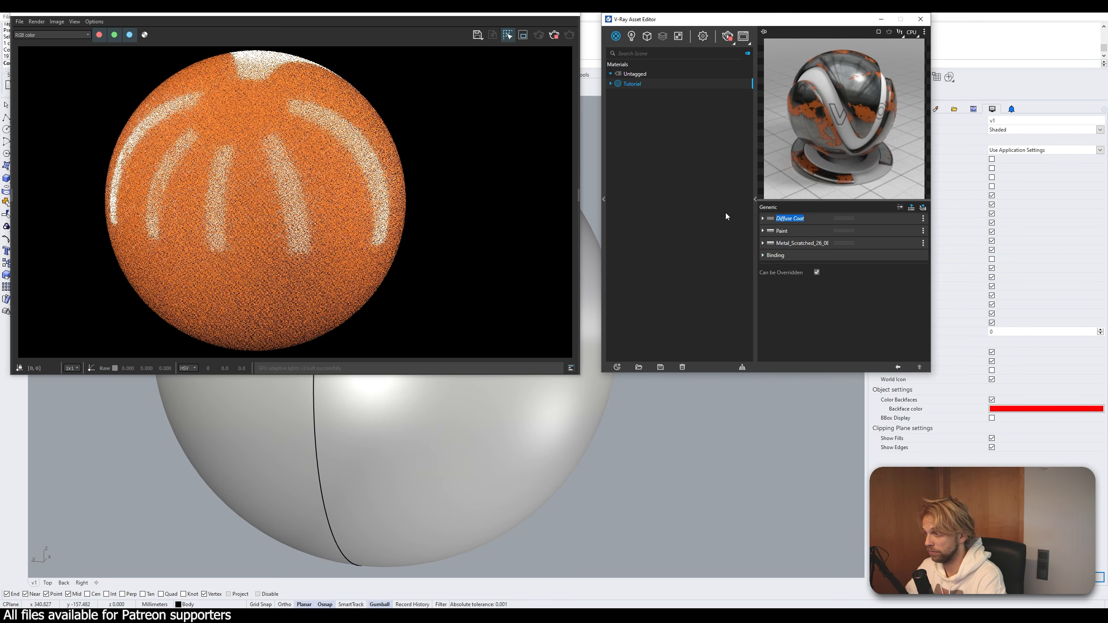
text(Dirt)
key(Return)
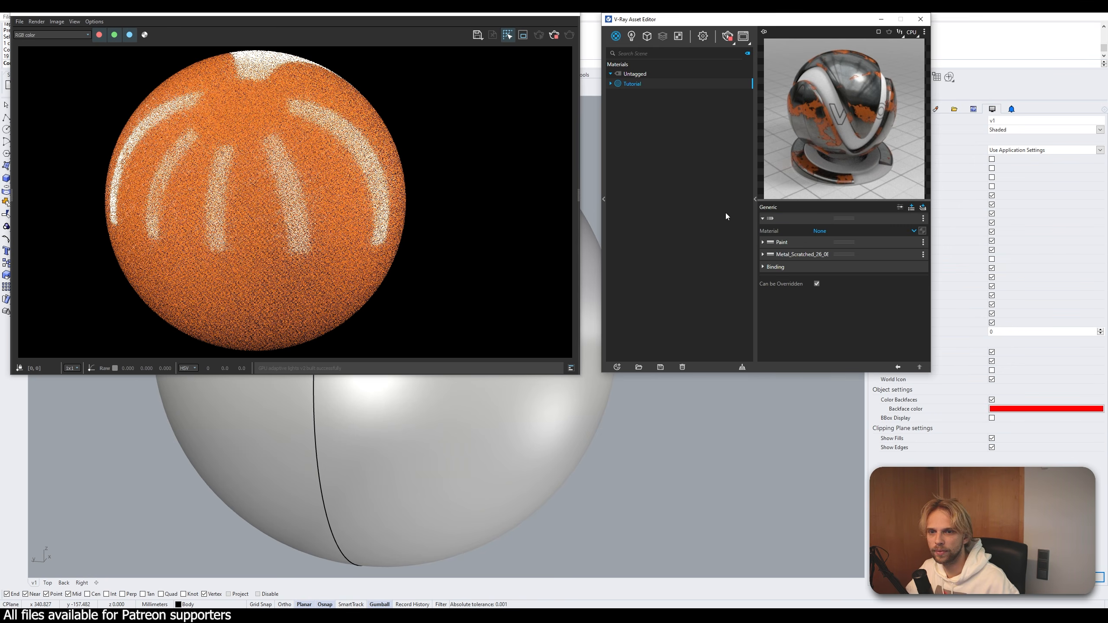
click(763, 219)
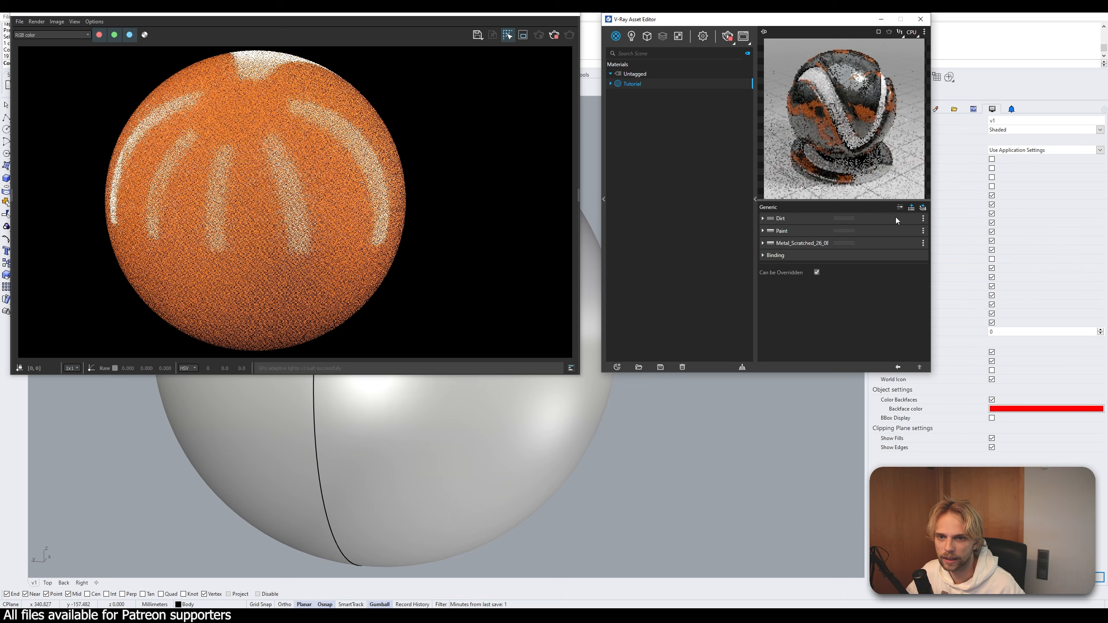
- Add a new Diffuse Coat layer above Dirt and colour it bright blue (R 0, G 0.597, B 1)
click(922, 207)
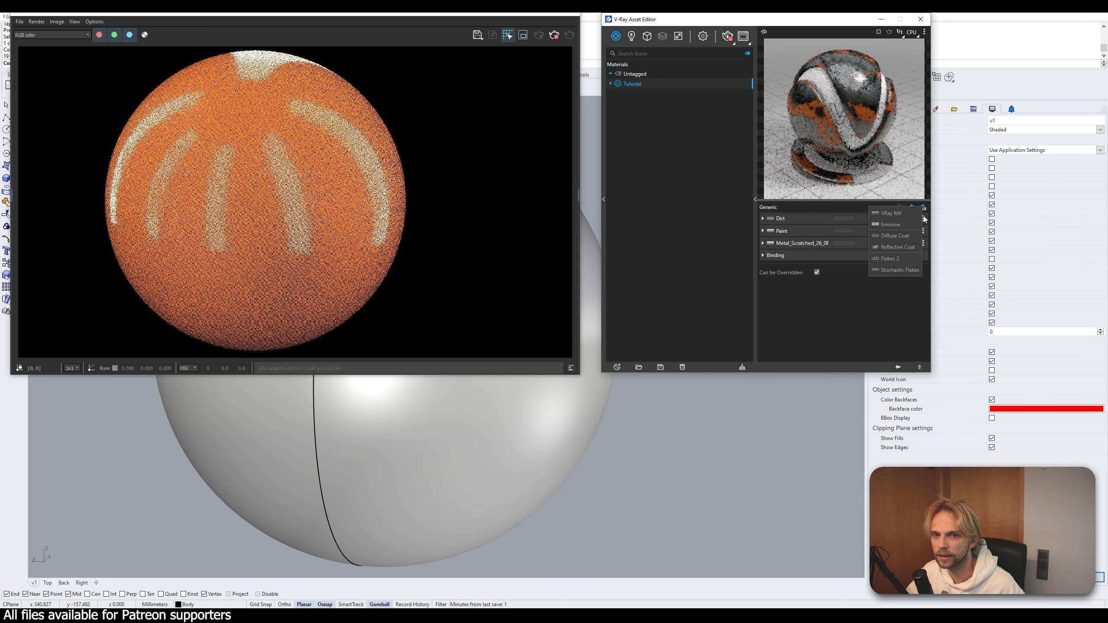
click(893, 236)
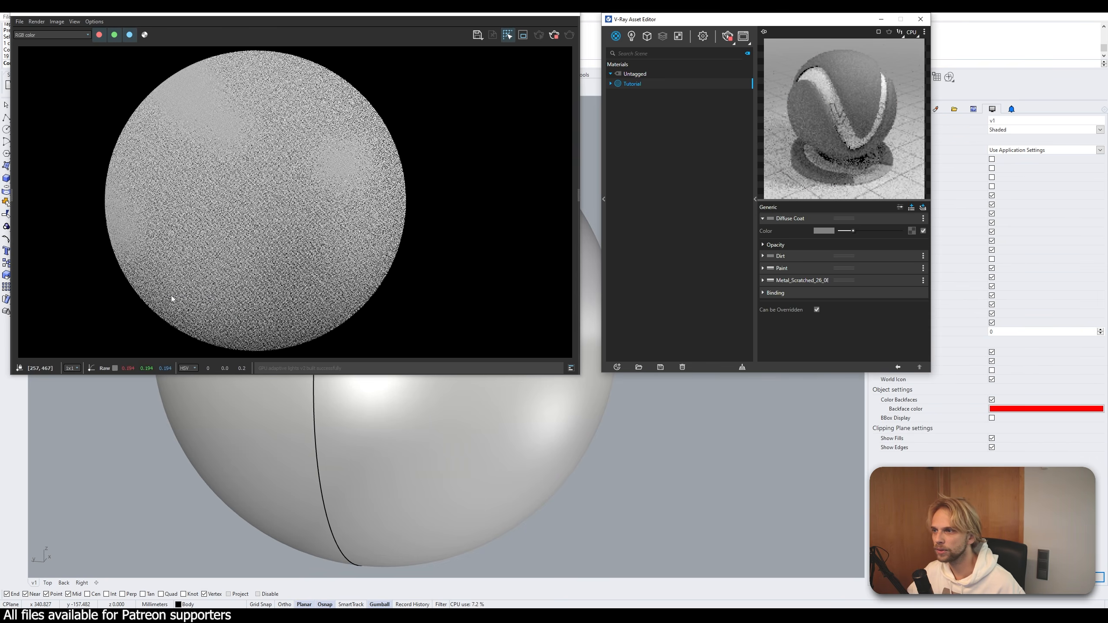
click(824, 231)
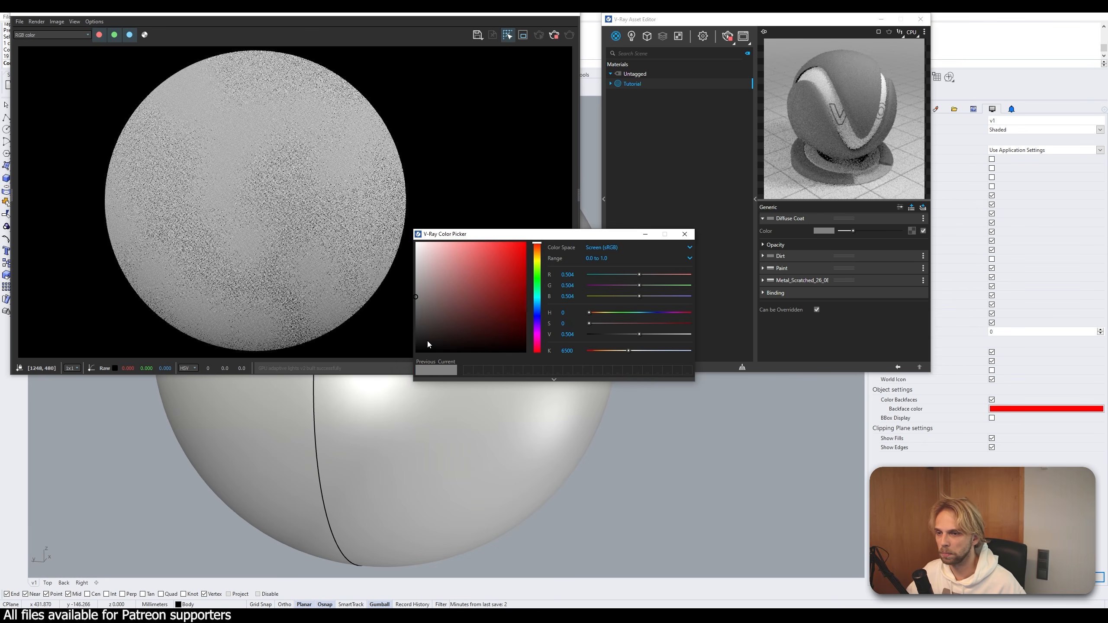
drag(538, 310, 540, 308)
drag(514, 262, 575, 201)
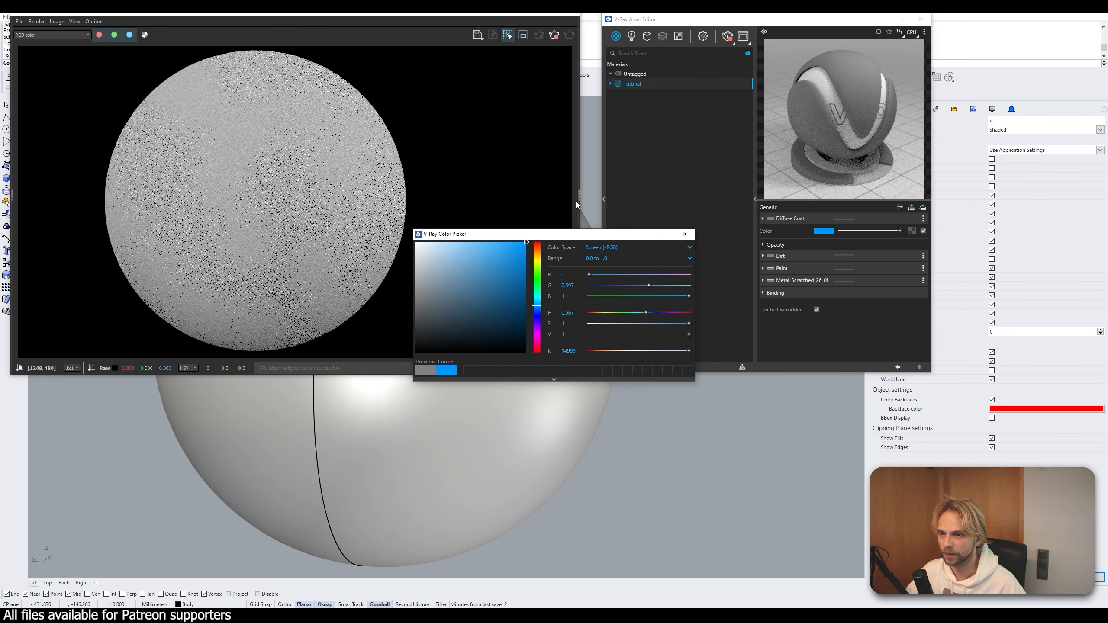
click(687, 235)
- Assign a Falloff texture to the new Diffuse Coat's opacity and set its direction to World Z
click(764, 245)
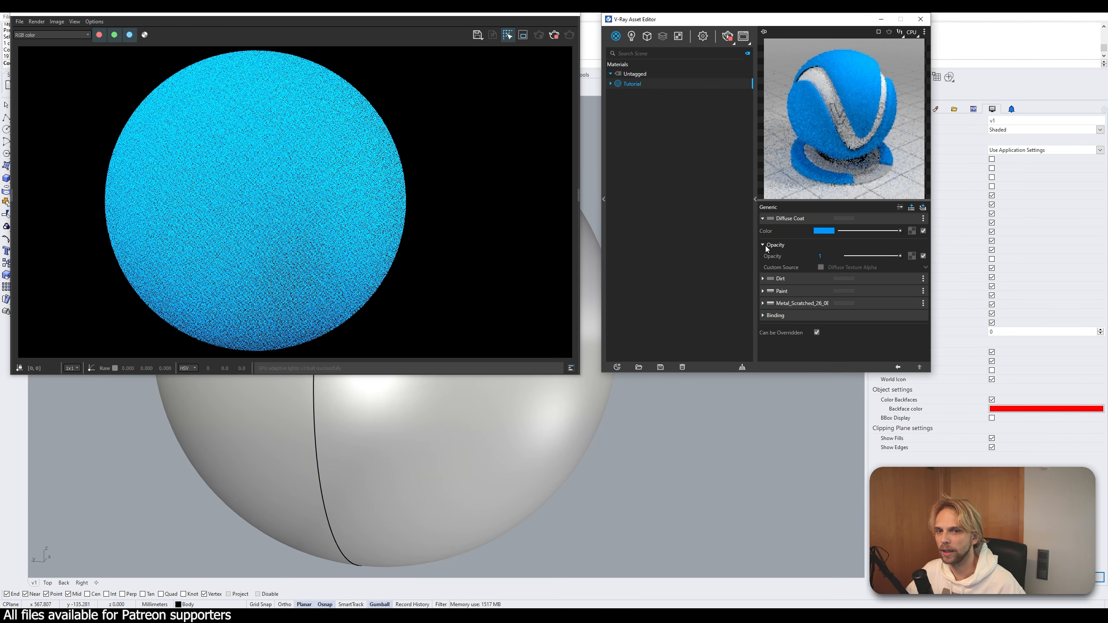
click(911, 256)
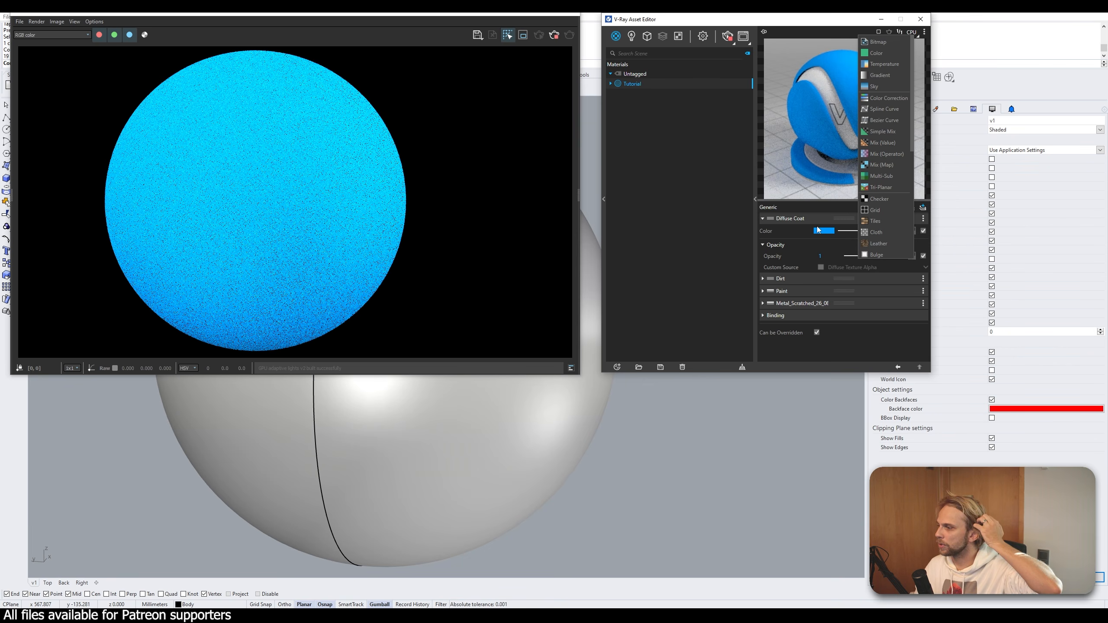
scroll(885, 206, down, 1)
scroll(886, 210, down, 6)
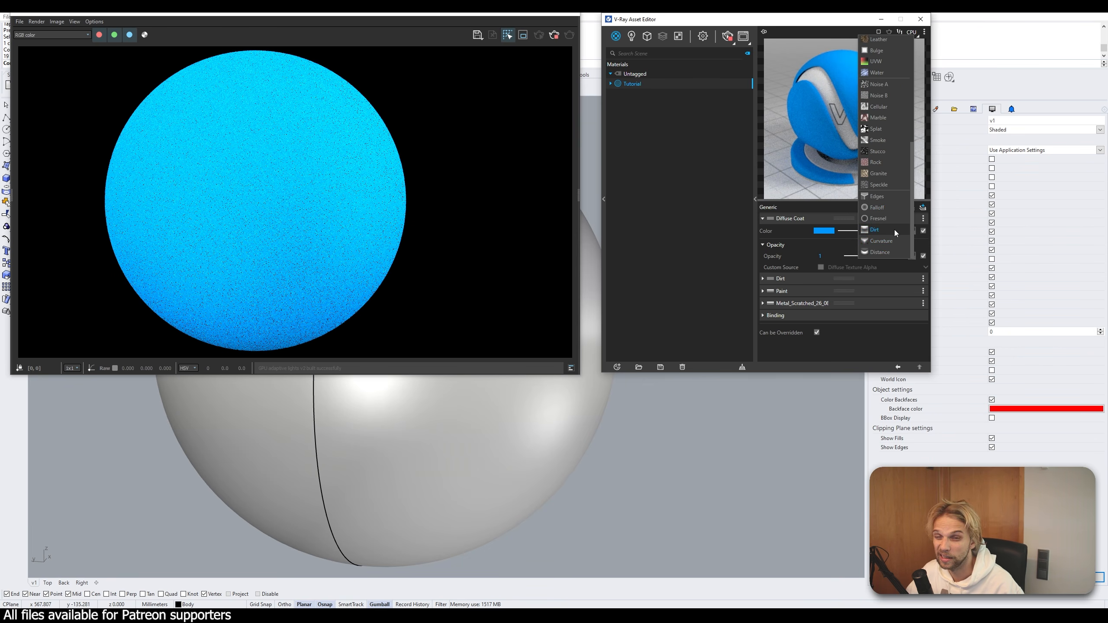
click(891, 207)
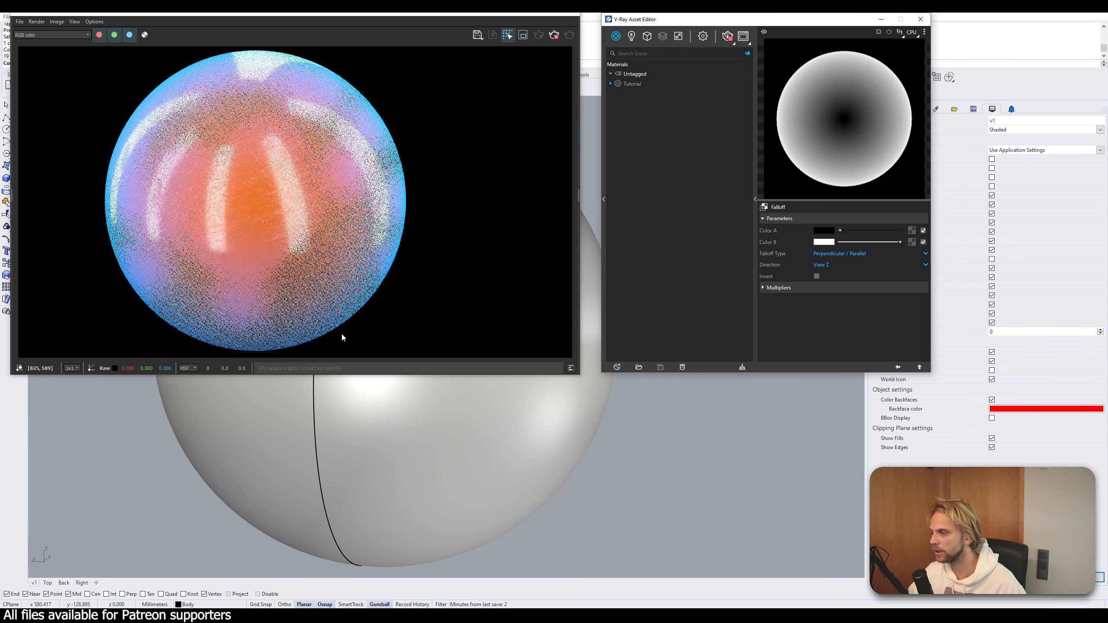
click(832, 263)
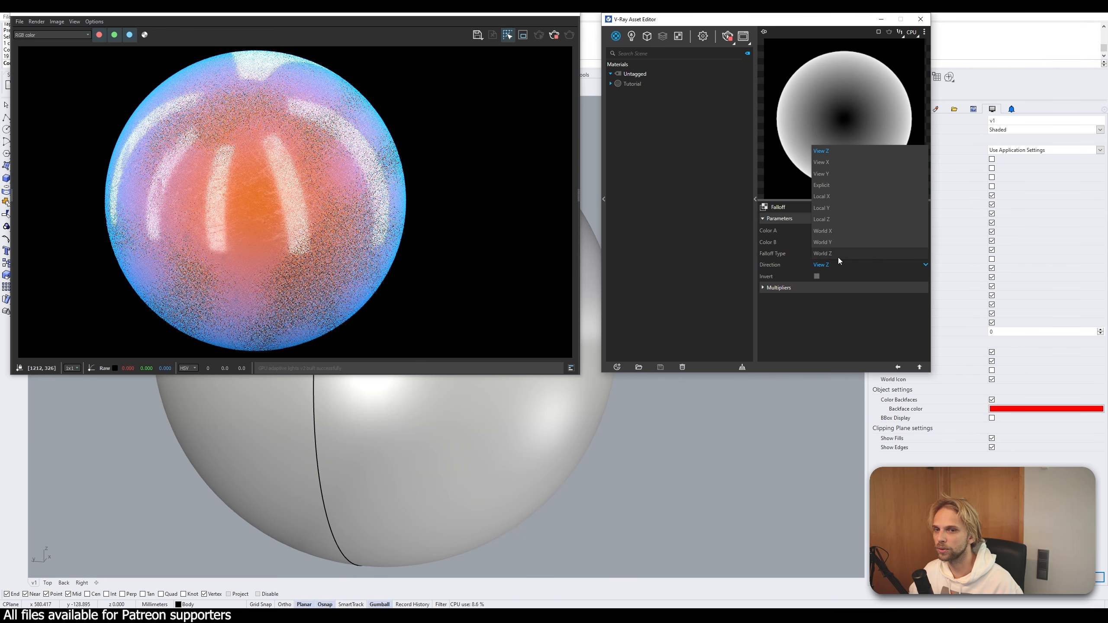
click(838, 257)
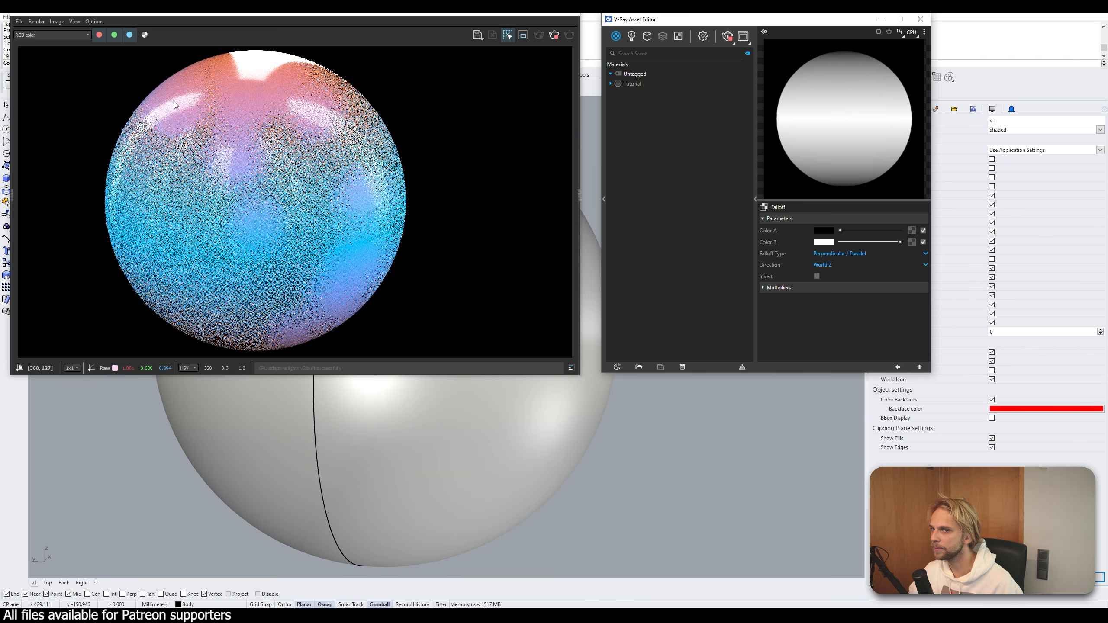
- Set the Falloff's Color A to white and Color B to black, and its falloff type to Towards / Away
drag(843, 233, 735, 247)
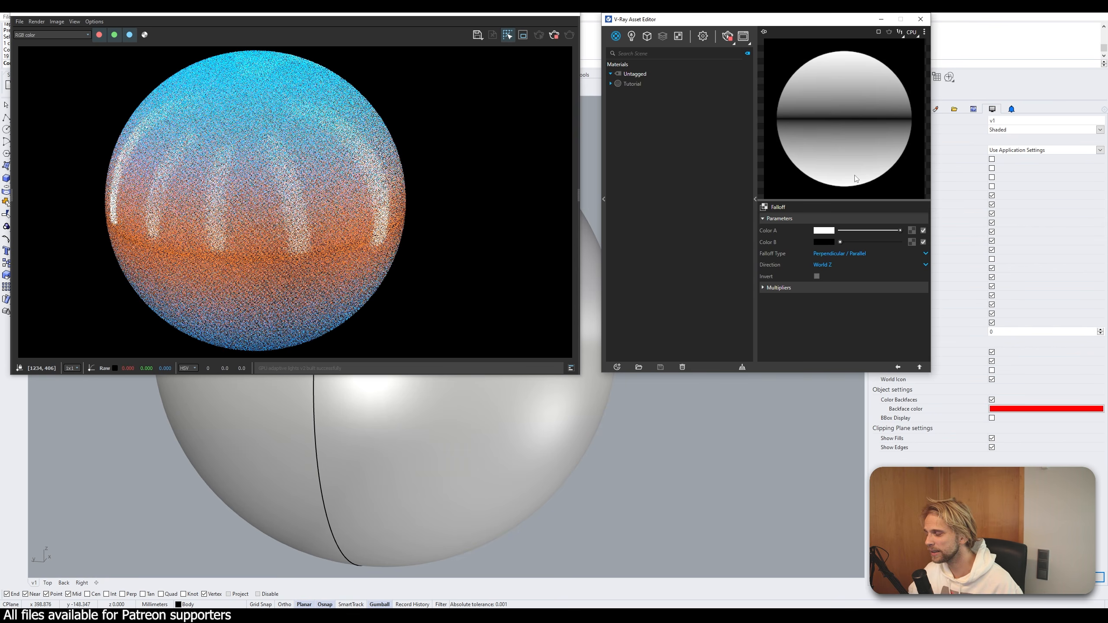
click(835, 254)
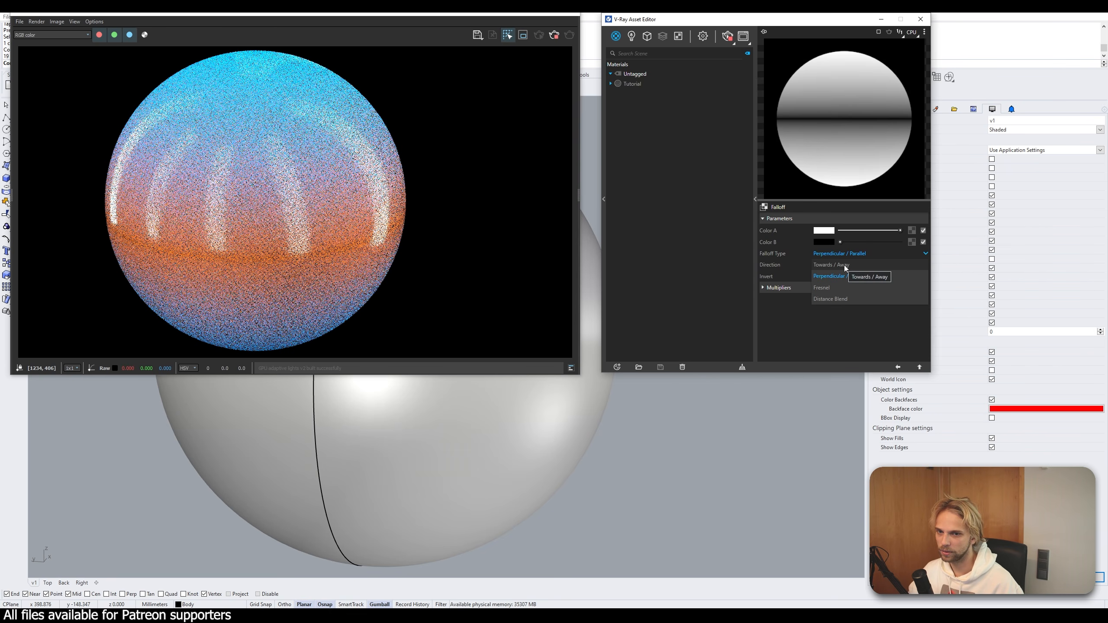
click(844, 265)
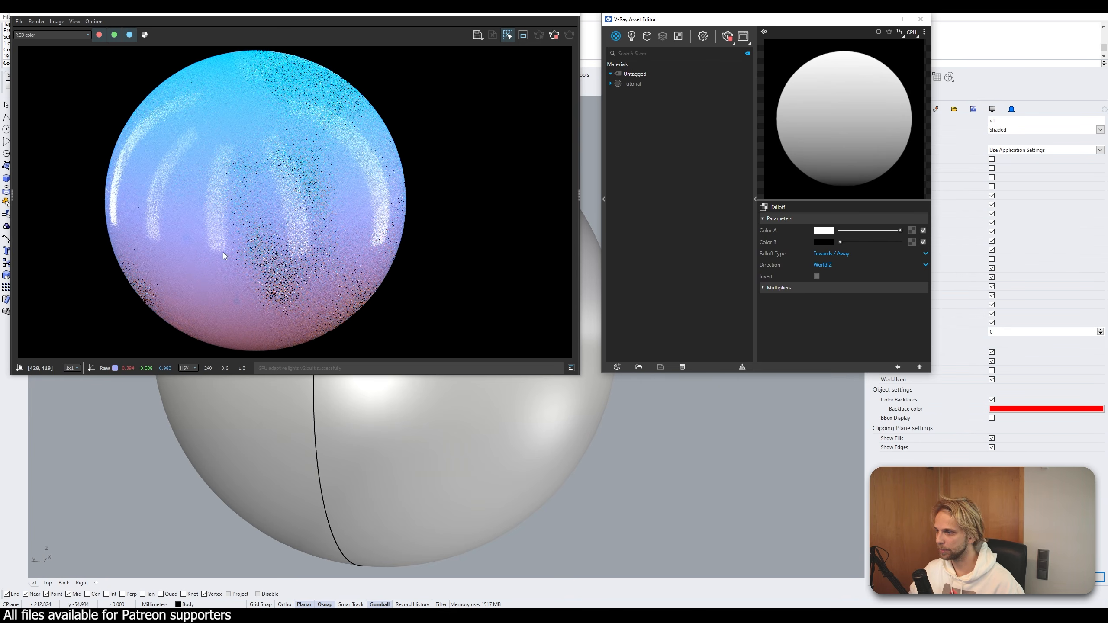
- Wrap the Falloff texture in the Diffuse Coat's opacity in a Spline Curve
click(922, 367)
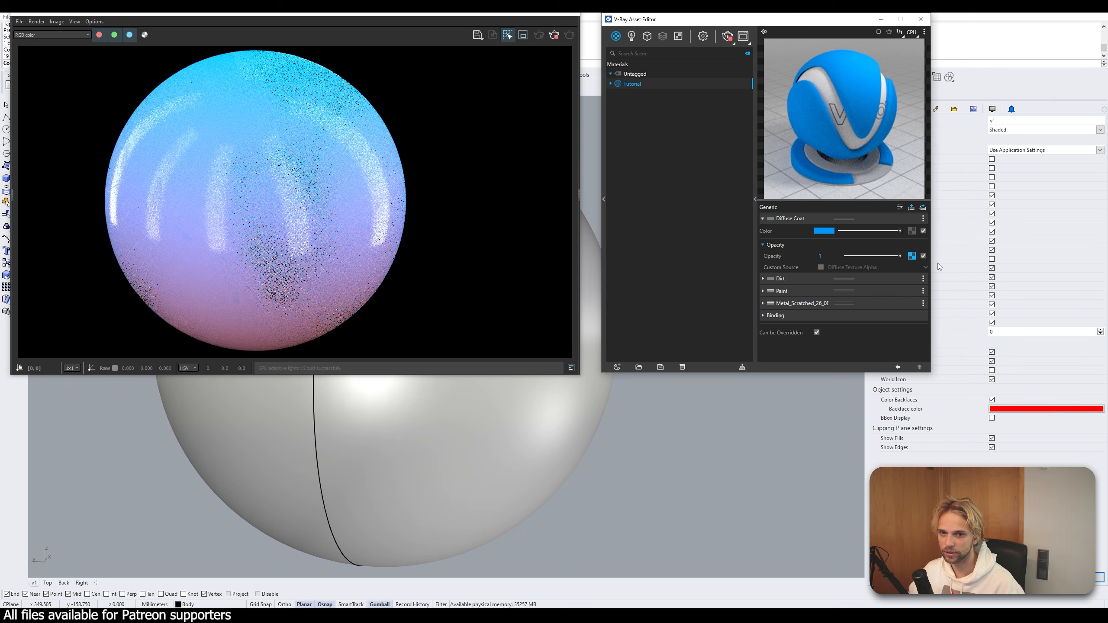
right_click(912, 257)
mouse_move(895, 301)
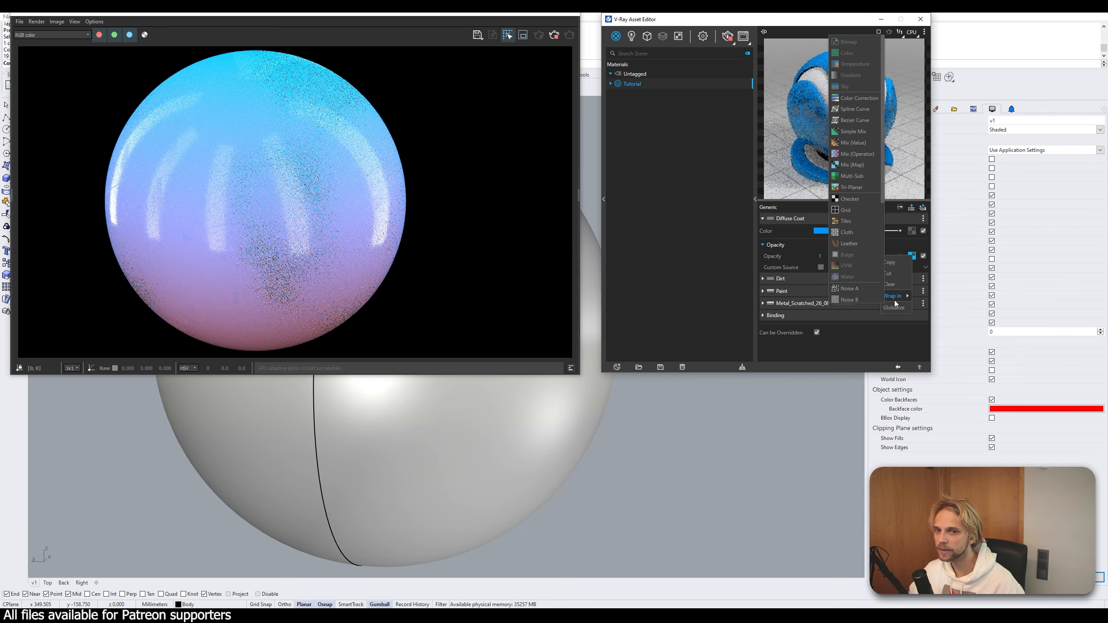
click(855, 109)
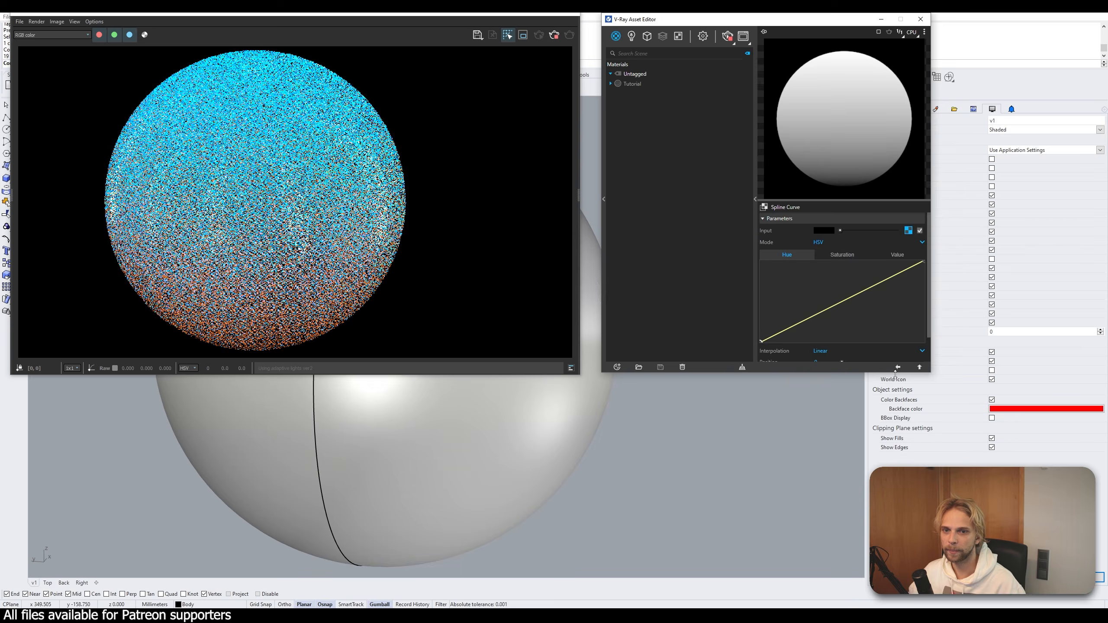
- Add a point to the Spline Curve's Value curve and pull it down to zero near the bright end
click(898, 256)
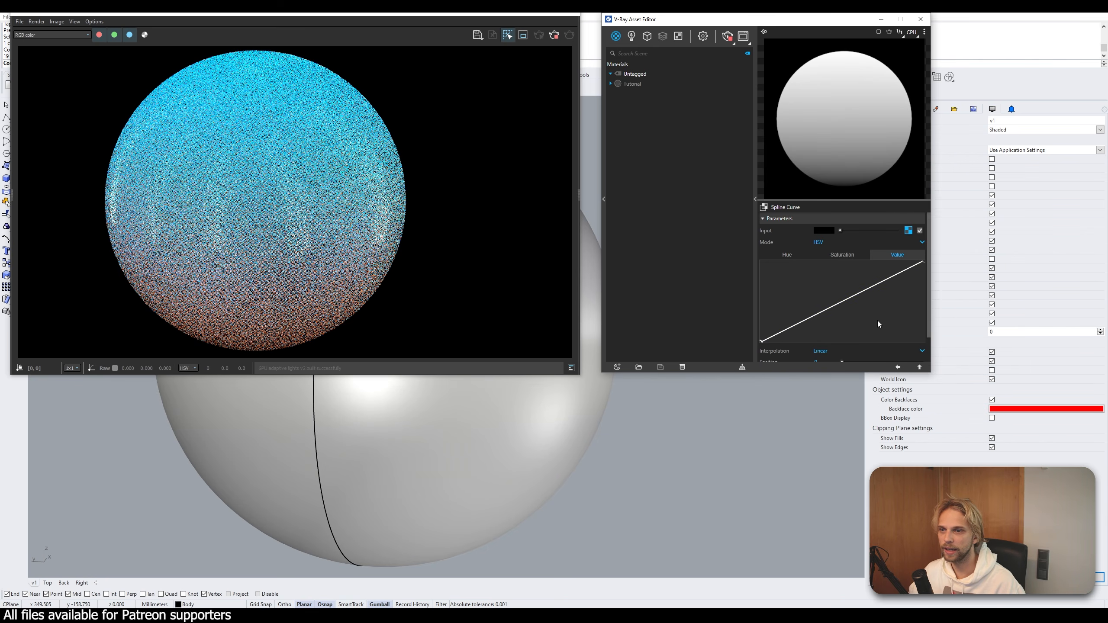
drag(876, 288, 905, 322)
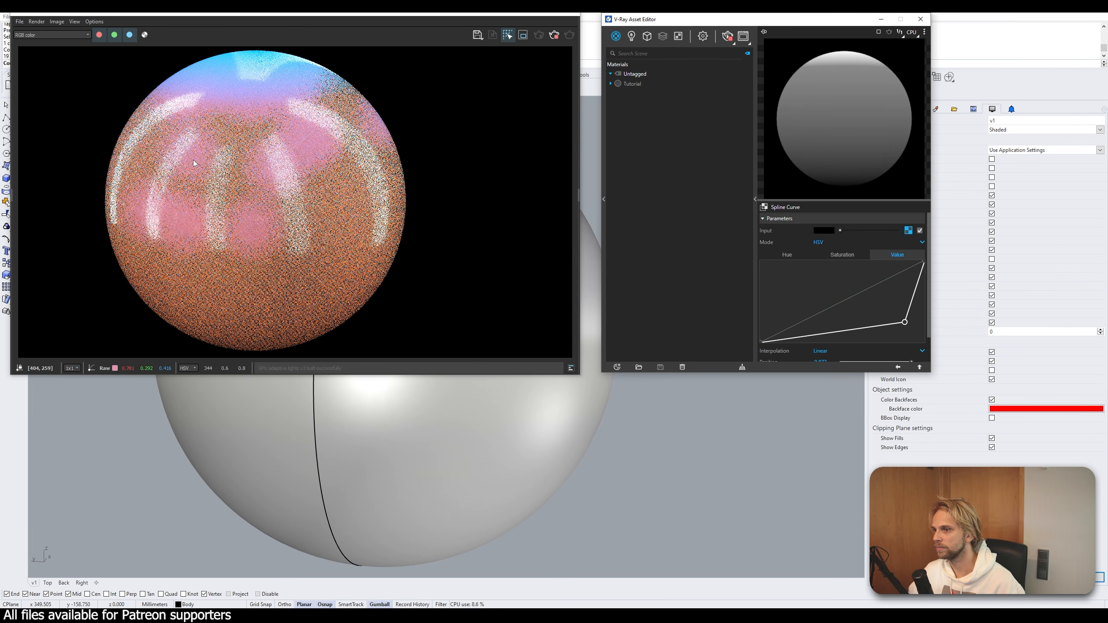
drag(904, 322, 908, 357)
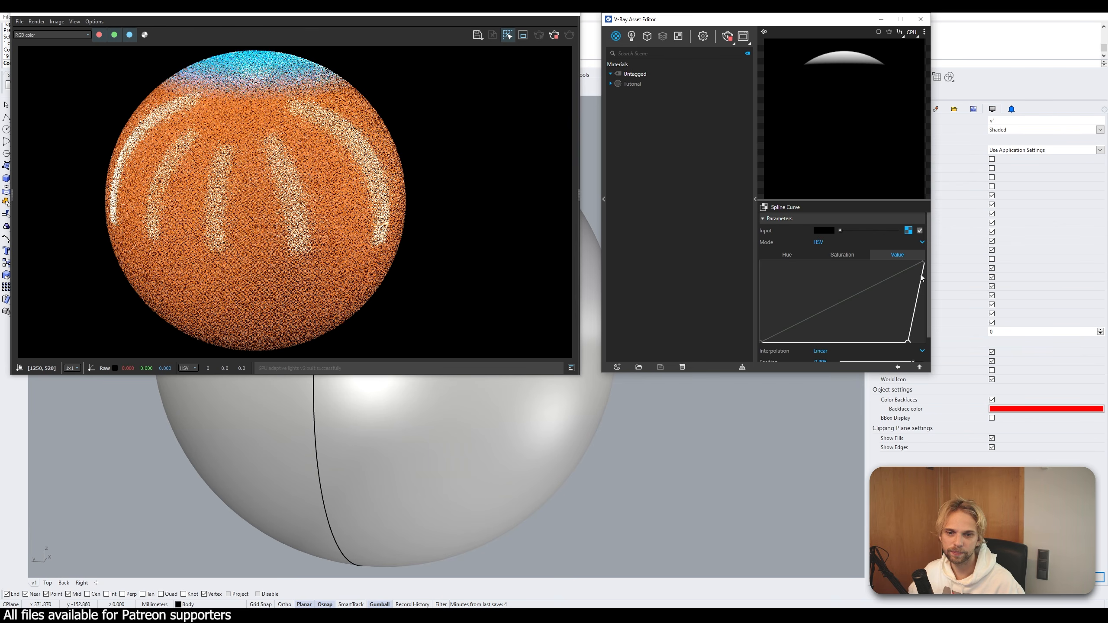
- Try an extra point at the top of the Value curve, inspect the sharper transition in the render, and remove the point
drag(923, 263, 917, 261)
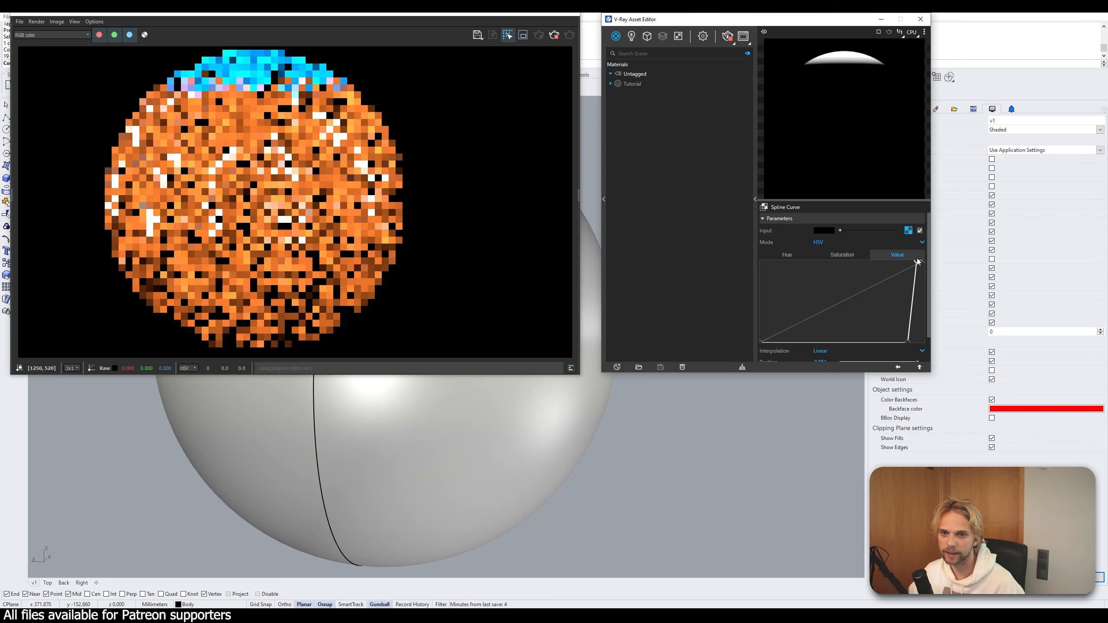
scroll(171, 101, up, 3)
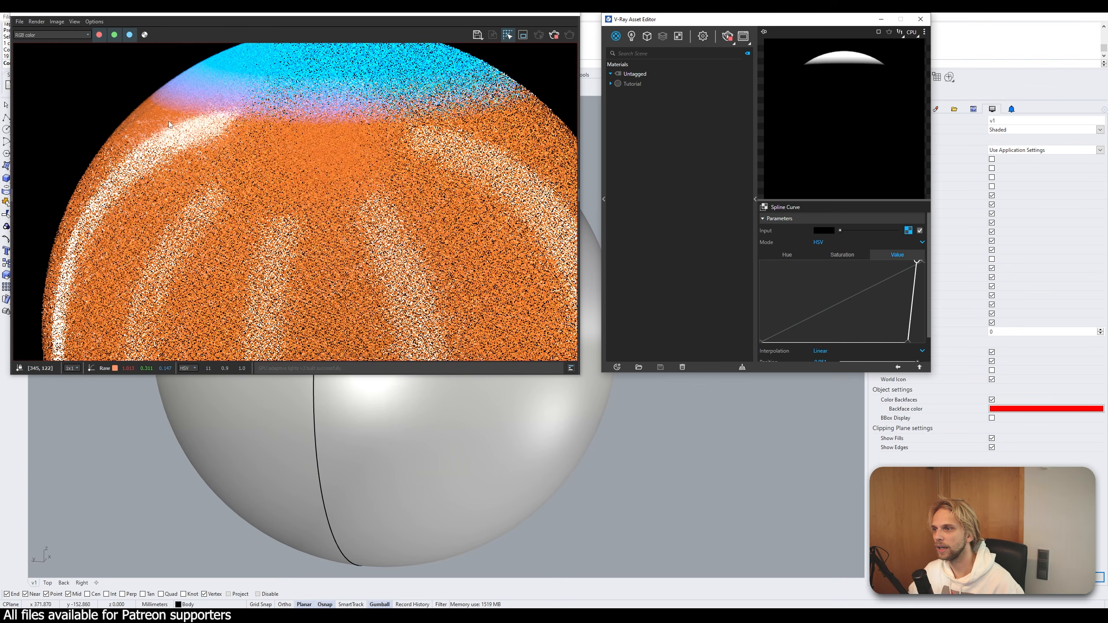
scroll(177, 96, down, 3)
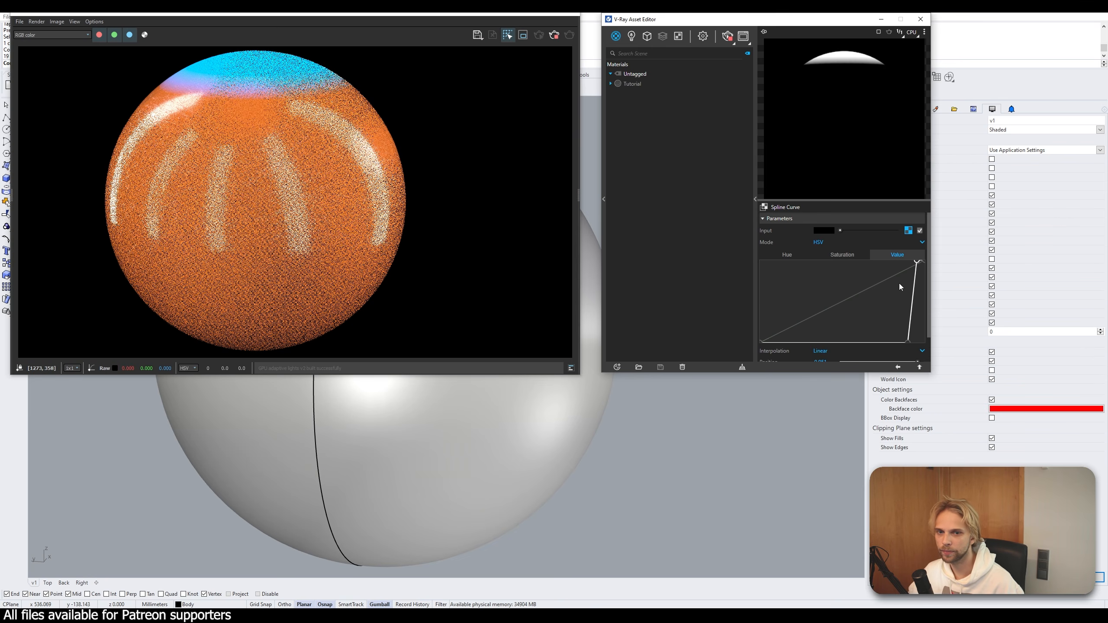
double_click(916, 263)
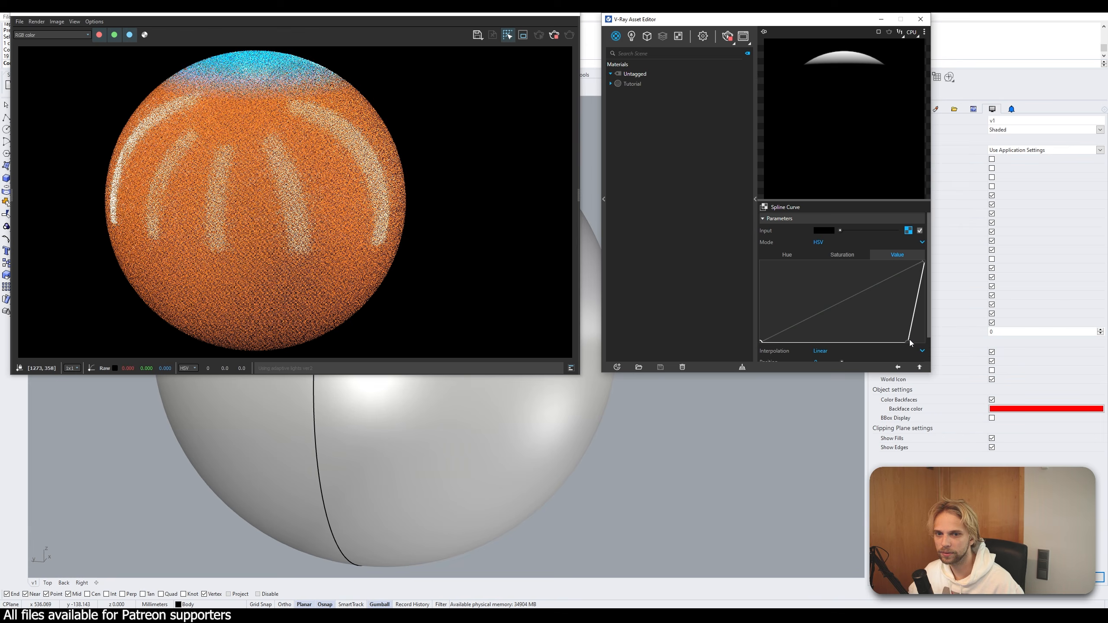
- Shift the Value curve's lower point to about 60% along the base, and return to the Tutorial material's settings
drag(908, 342, 898, 342)
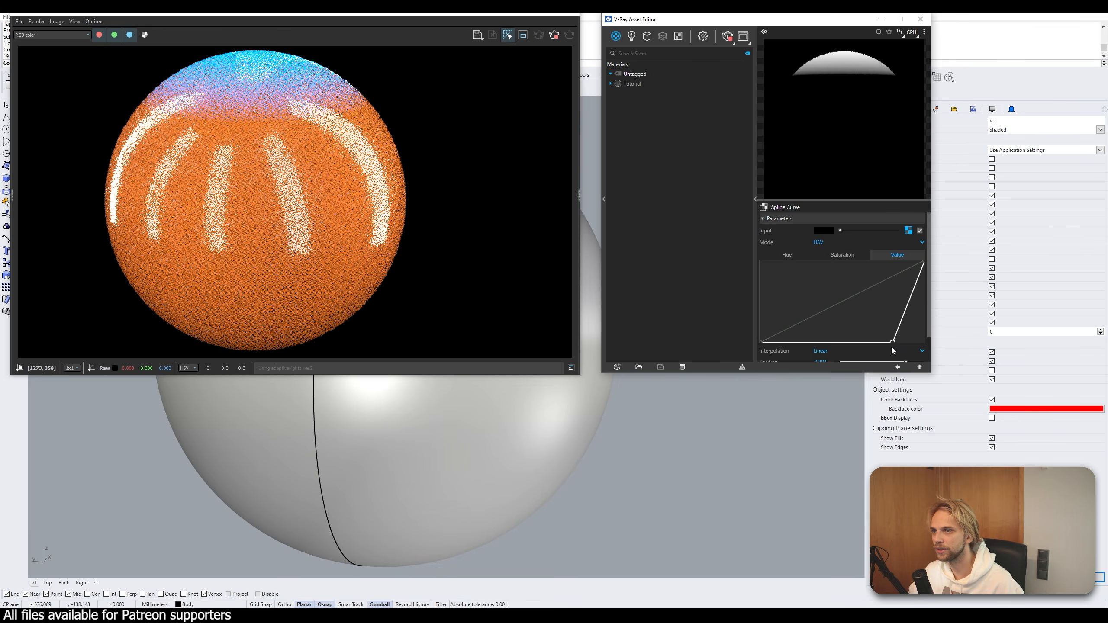
drag(899, 347, 860, 350)
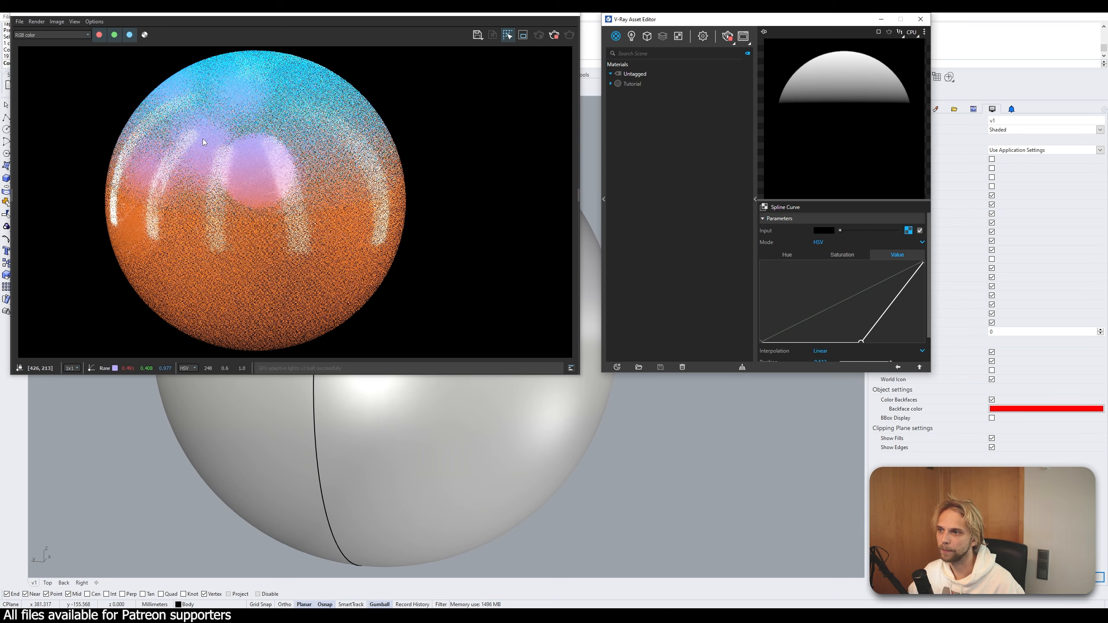
click(507, 35)
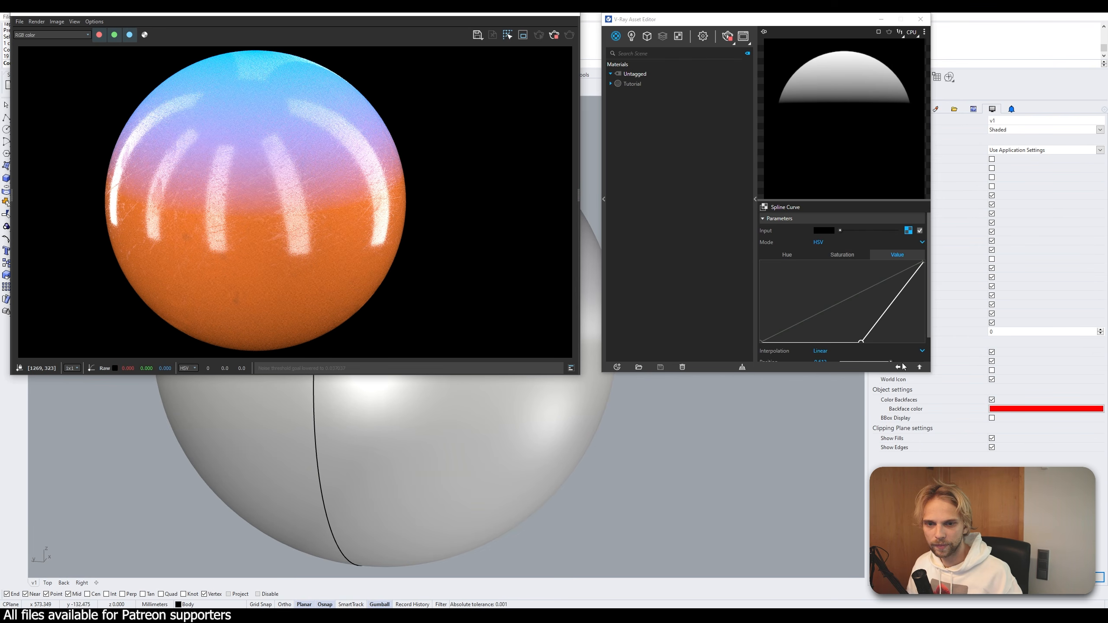
click(632, 84)
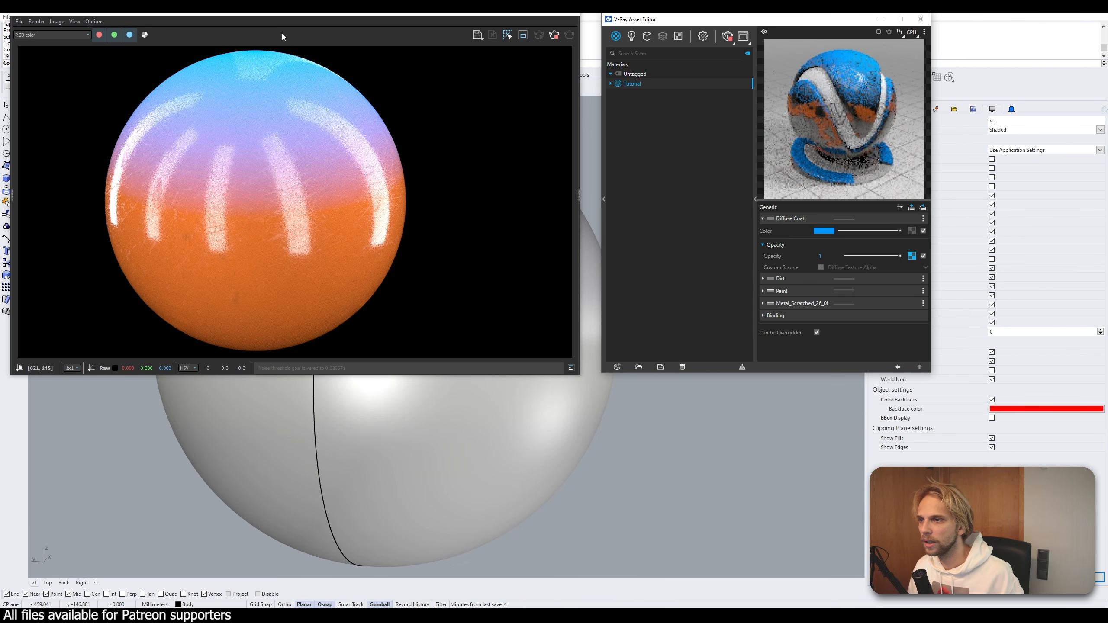
- Move the frame buffer off the viewport and show all hidden objects with the Show command
drag(298, 15, 759, 277)
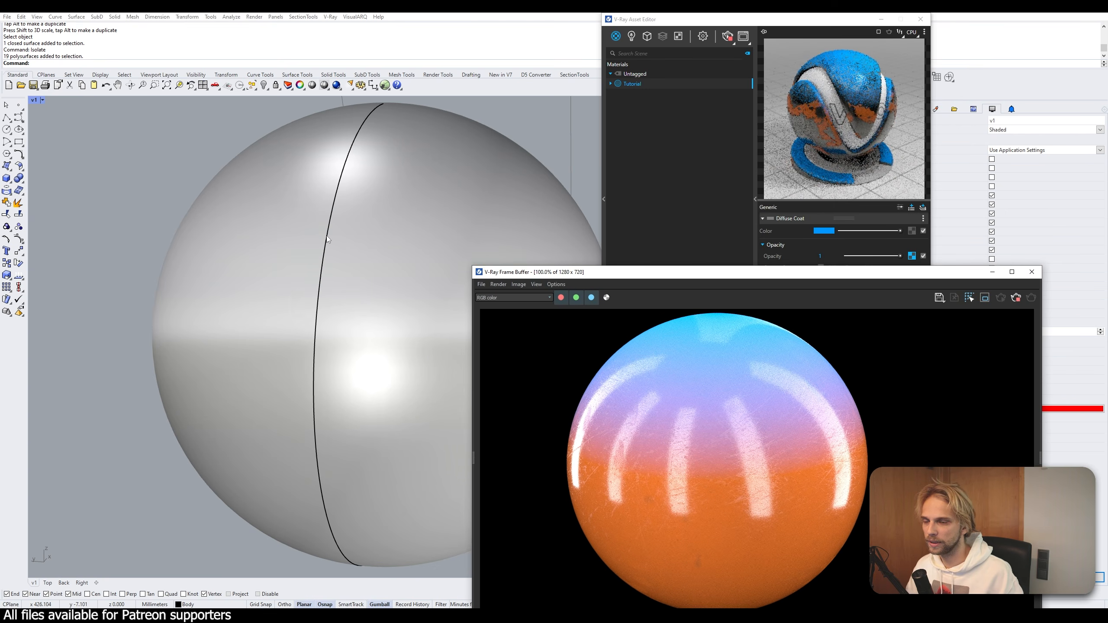
scroll(258, 241, down, 3)
right_drag(258, 241, 390, 222)
text(show)
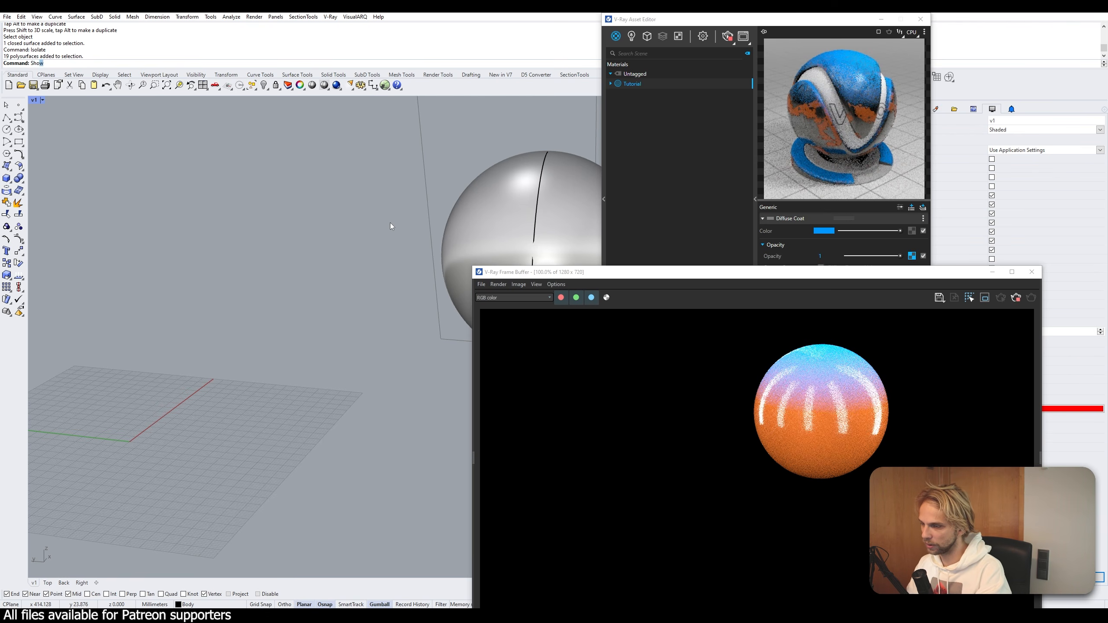
key(Return)
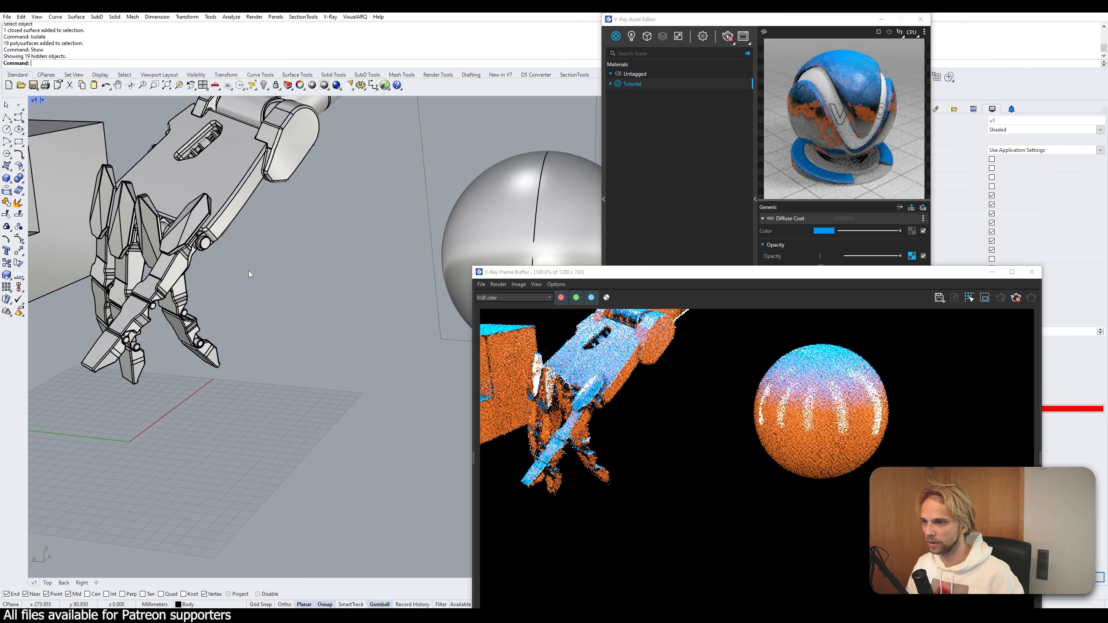
- Frame the robotic hand in the viewport and place the frame buffer beside the Asset Editor's material settings to inspect the render
right_drag(247, 274, 299, 275)
scroll(296, 325, up, 2)
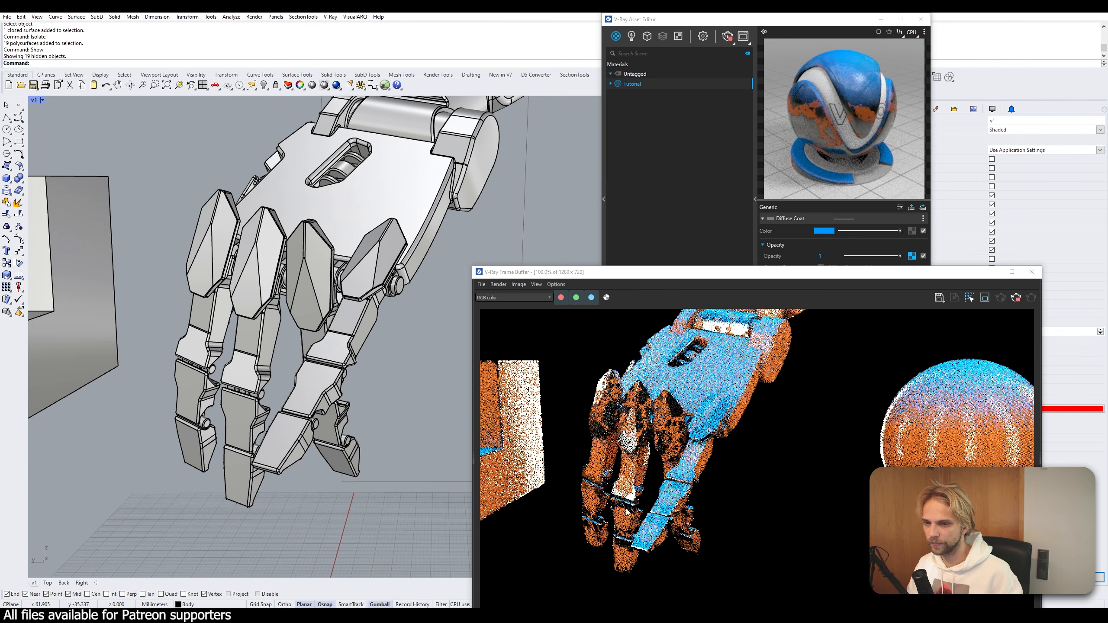
drag(737, 272, 661, 82)
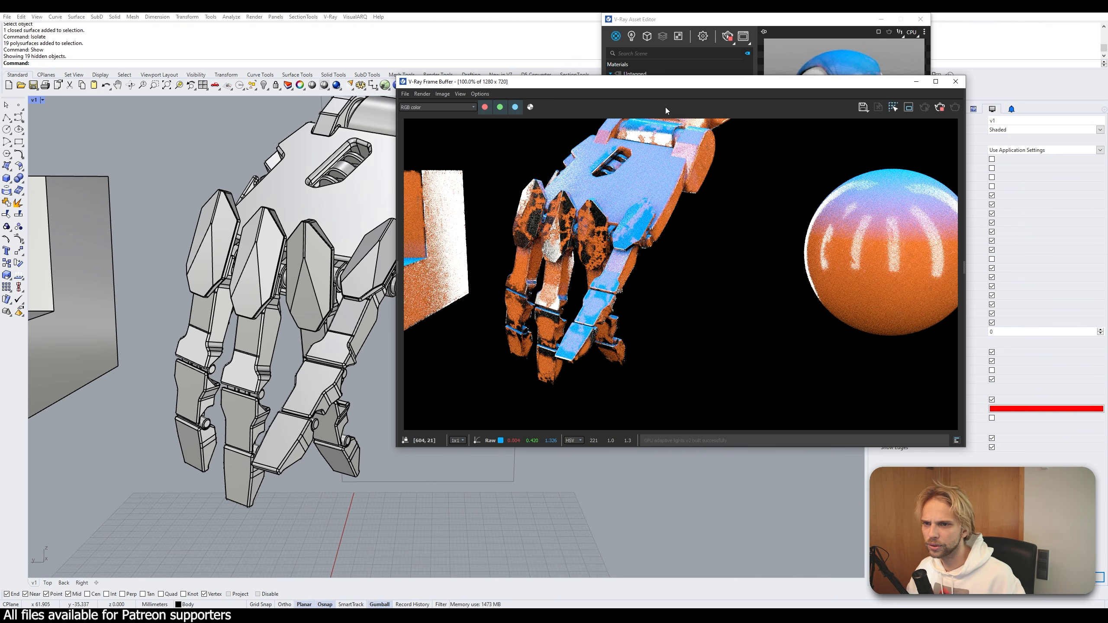
drag(665, 85, 315, 33)
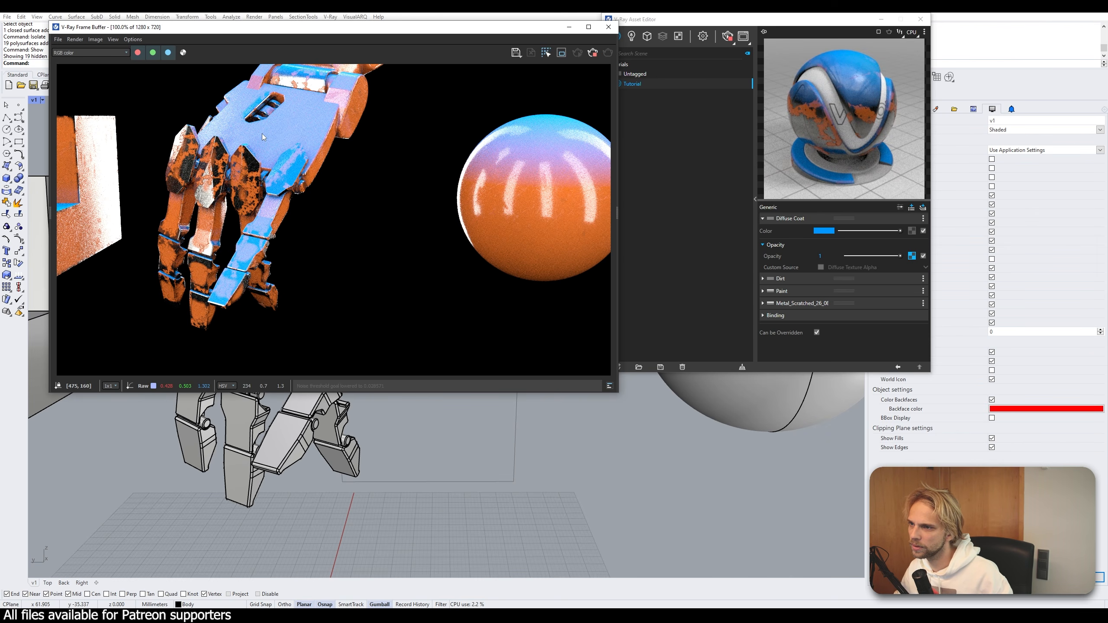
scroll(262, 134, up, 1)
scroll(262, 134, down, 1)
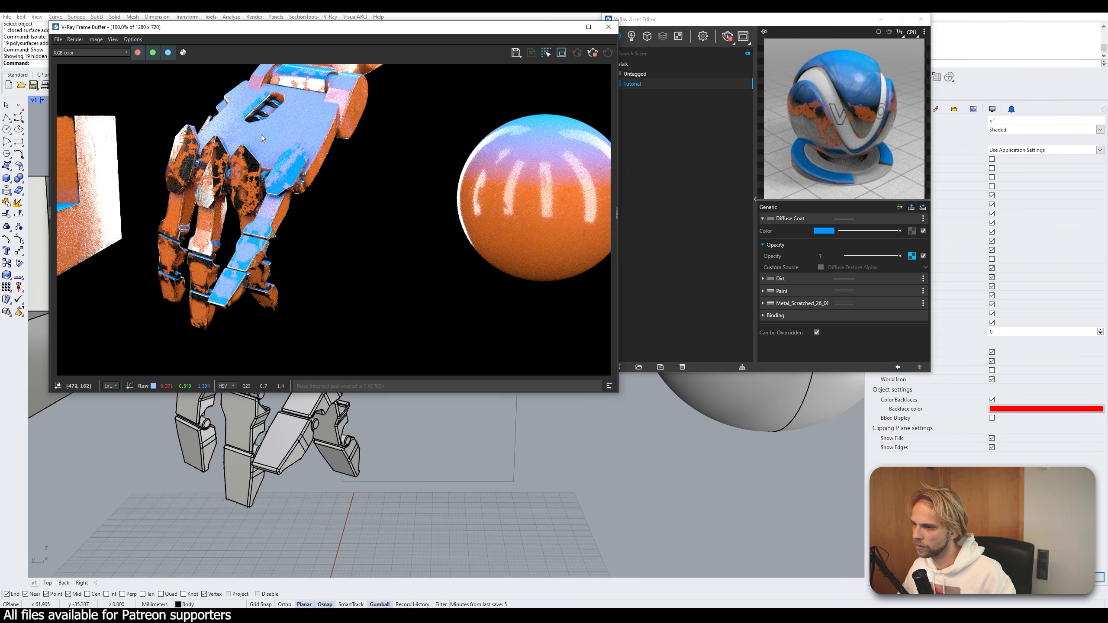
- Recolour the Diffuse Coat layer to a light warm grey (R 0.741, G 0.694, B 0.668)
click(825, 231)
click(417, 243)
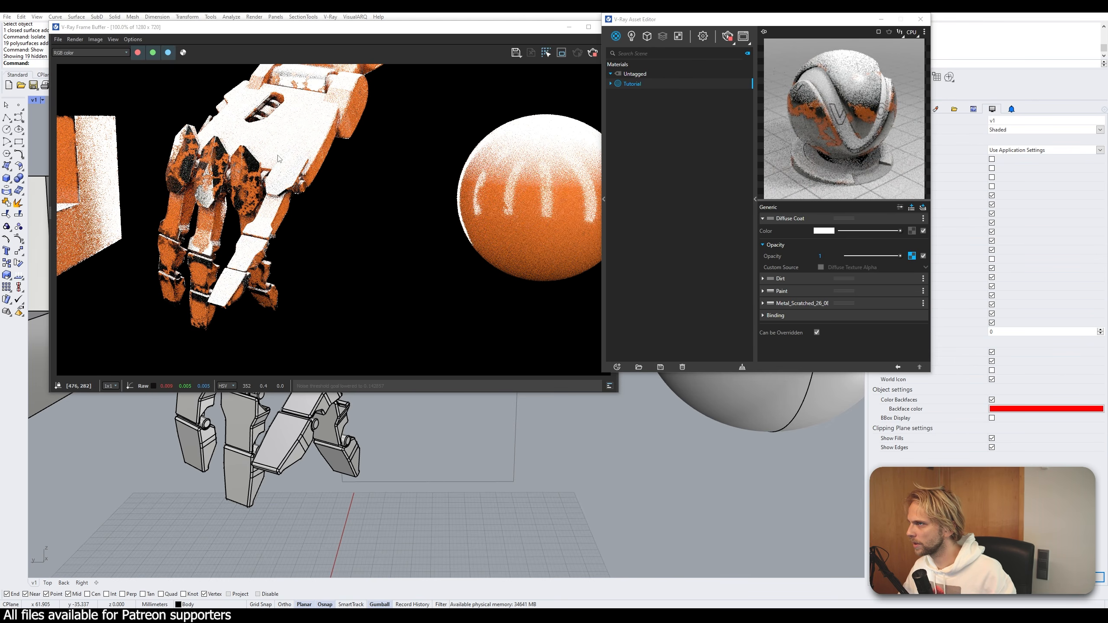
click(865, 231)
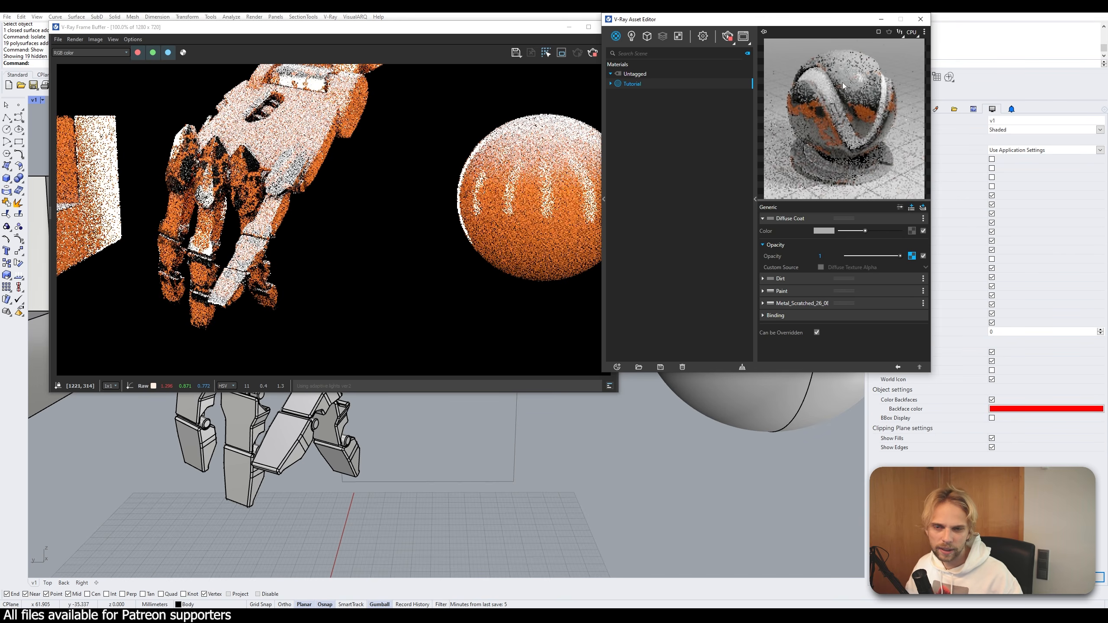
click(823, 230)
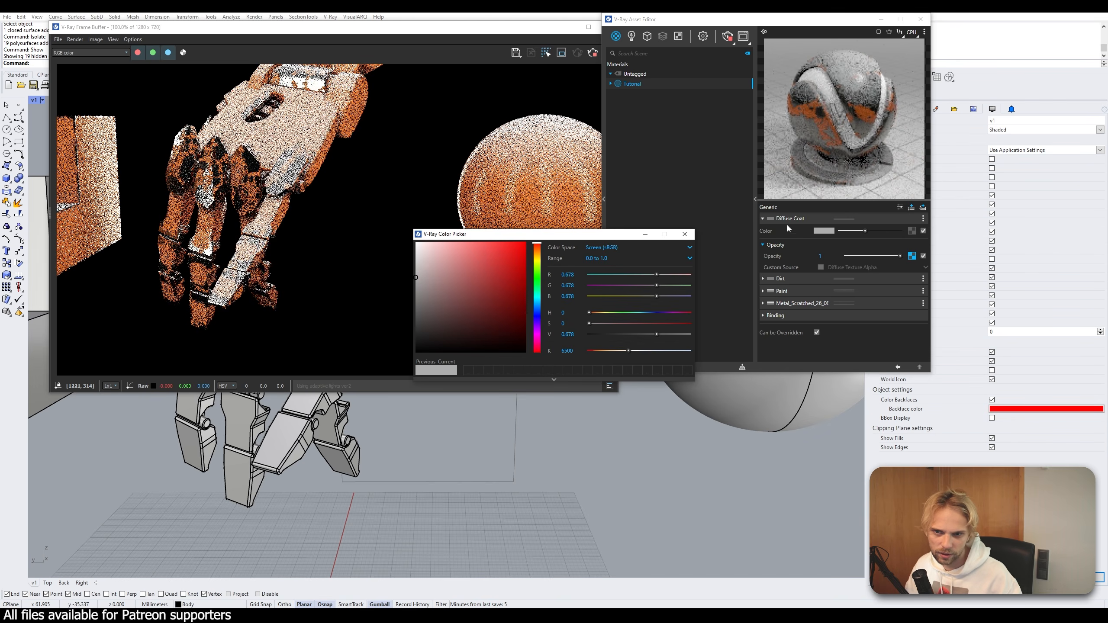
click(537, 249)
click(428, 250)
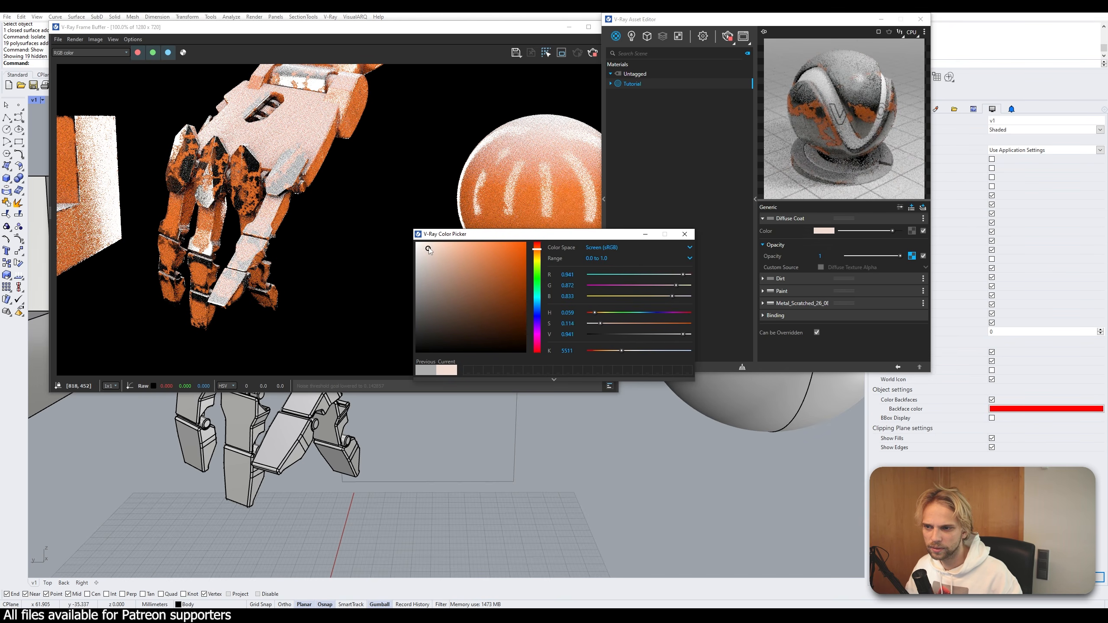
click(426, 271)
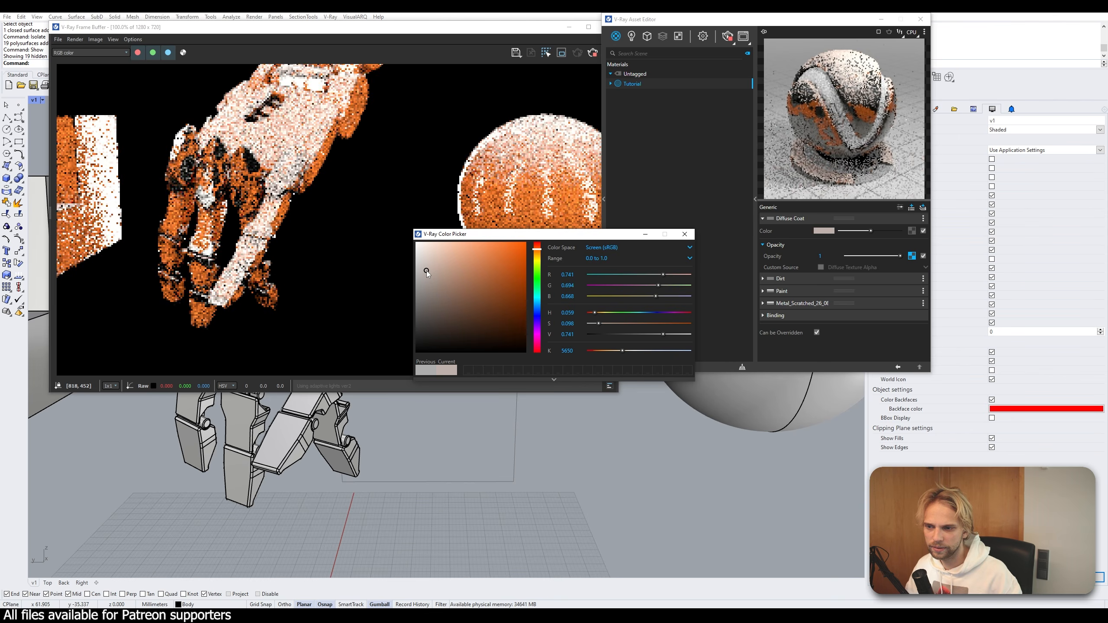
click(684, 234)
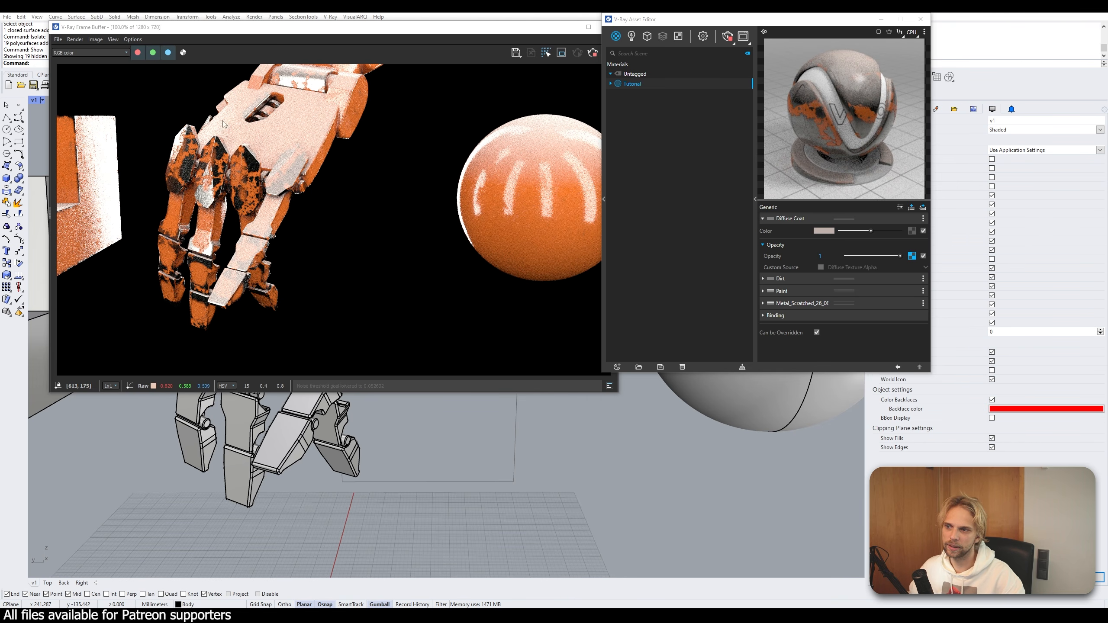
- Steepen the opacity Spline Curve's Value ramp with a full-value point at about 80% and the zero point at about 70%
click(911, 256)
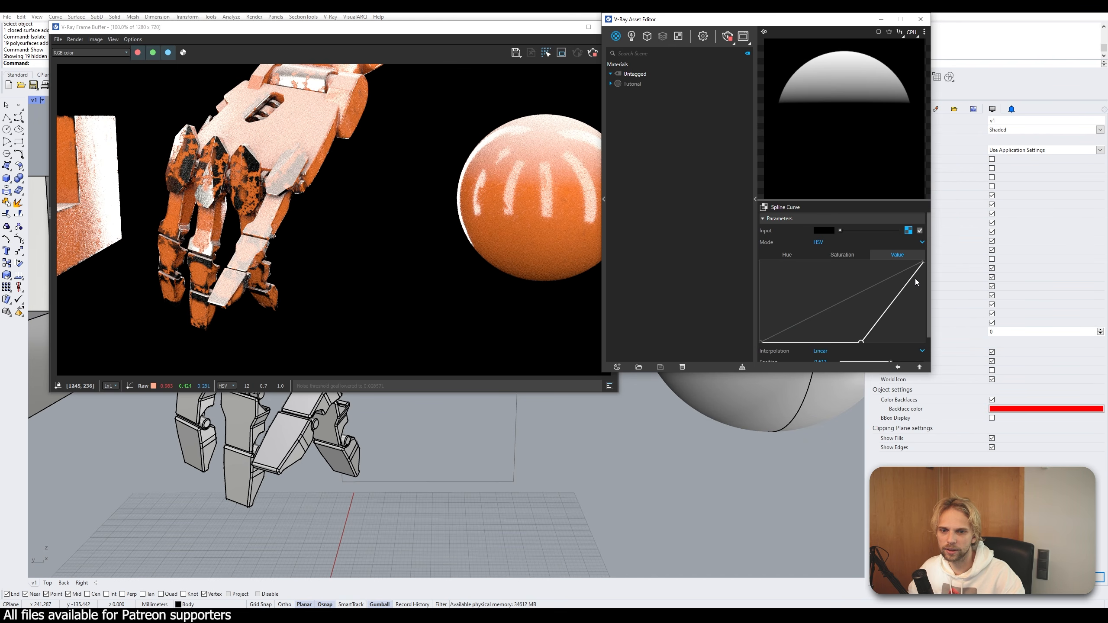
drag(922, 262, 890, 261)
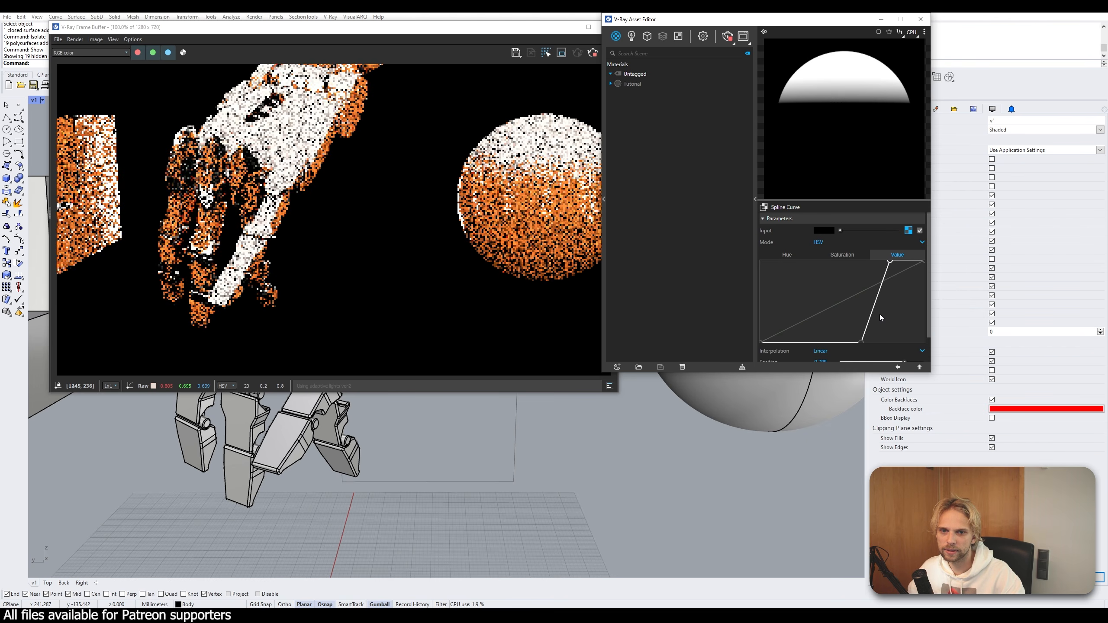
drag(862, 342, 876, 349)
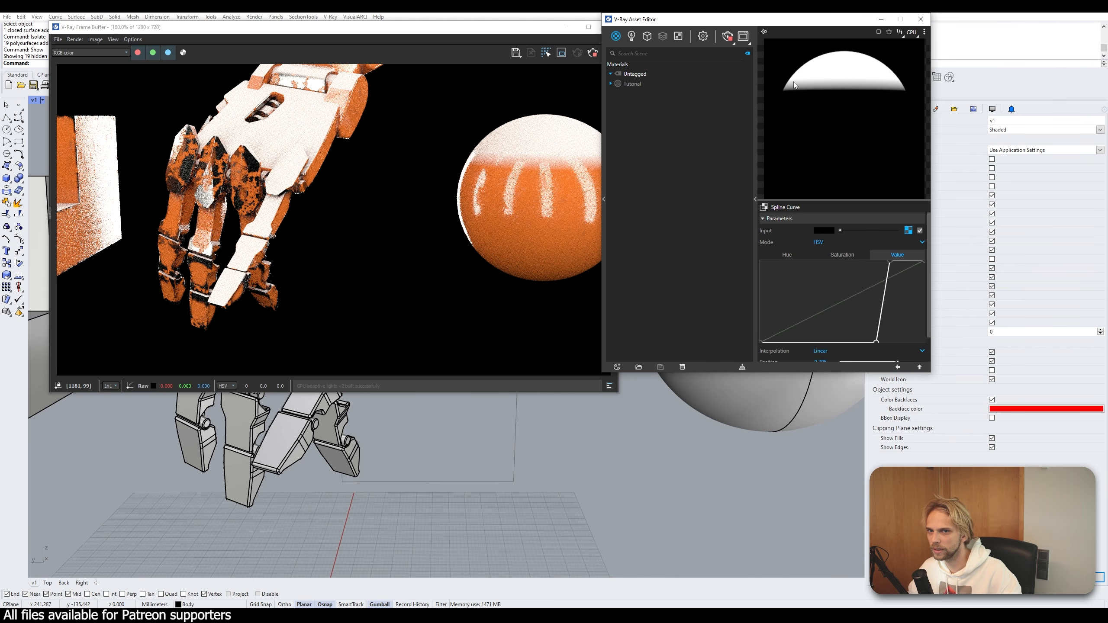
- Wrap the Spline Curve in the Diffuse Coat's opacity in a Mix (Map) texture
click(913, 362)
right_click(911, 255)
mouse_move(901, 300)
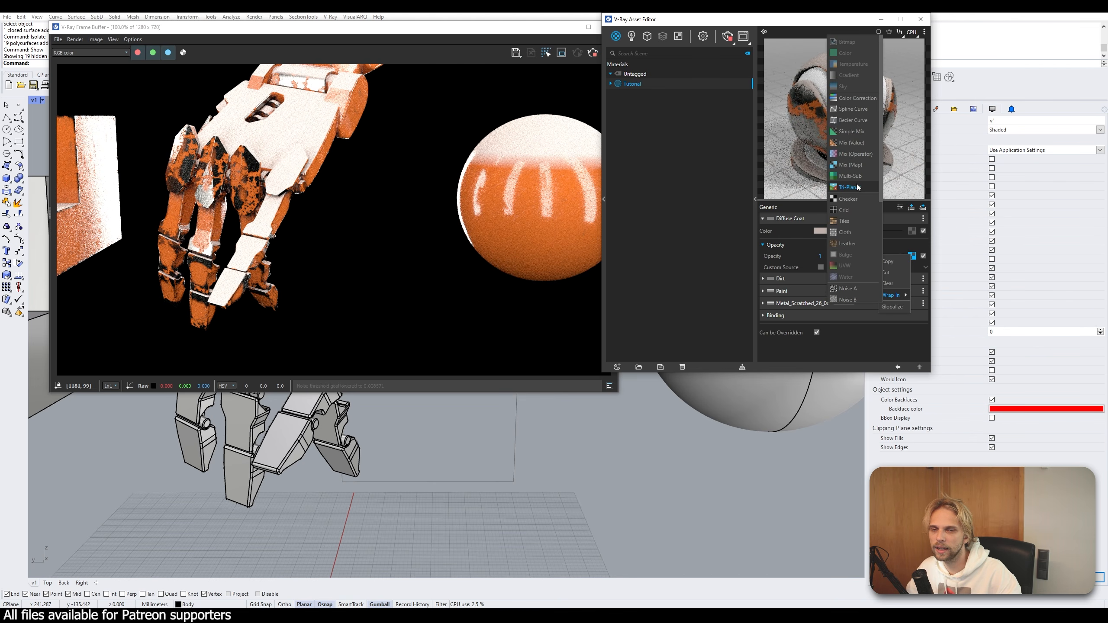
click(857, 164)
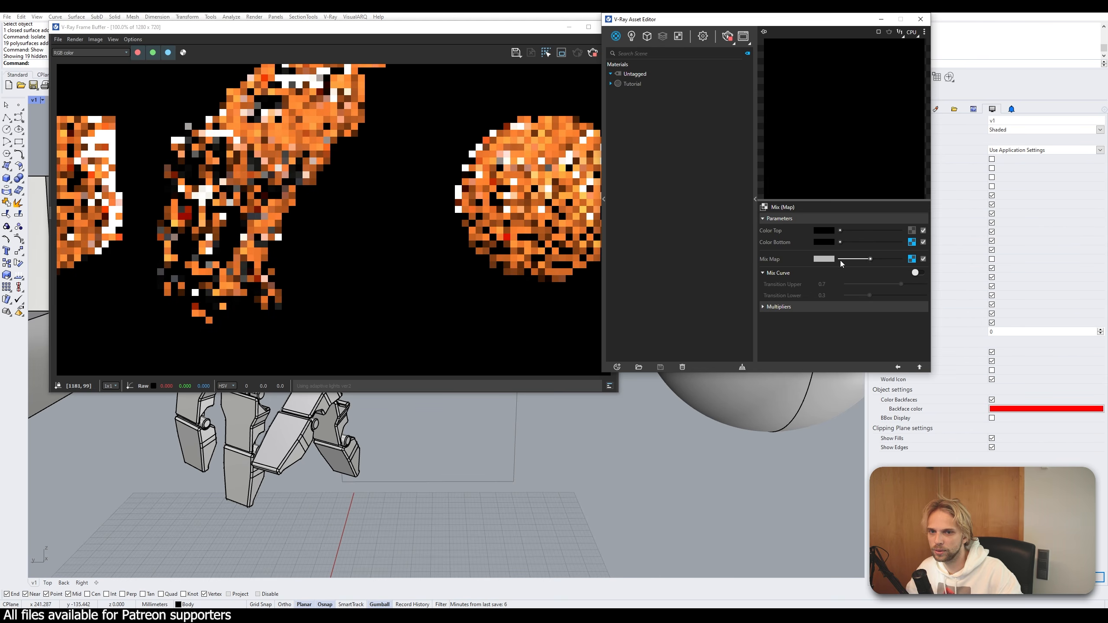
- Cut the texture from the Mix (Map)'s Color Bottom and set its Color Top to a medium grey
right_click(911, 244)
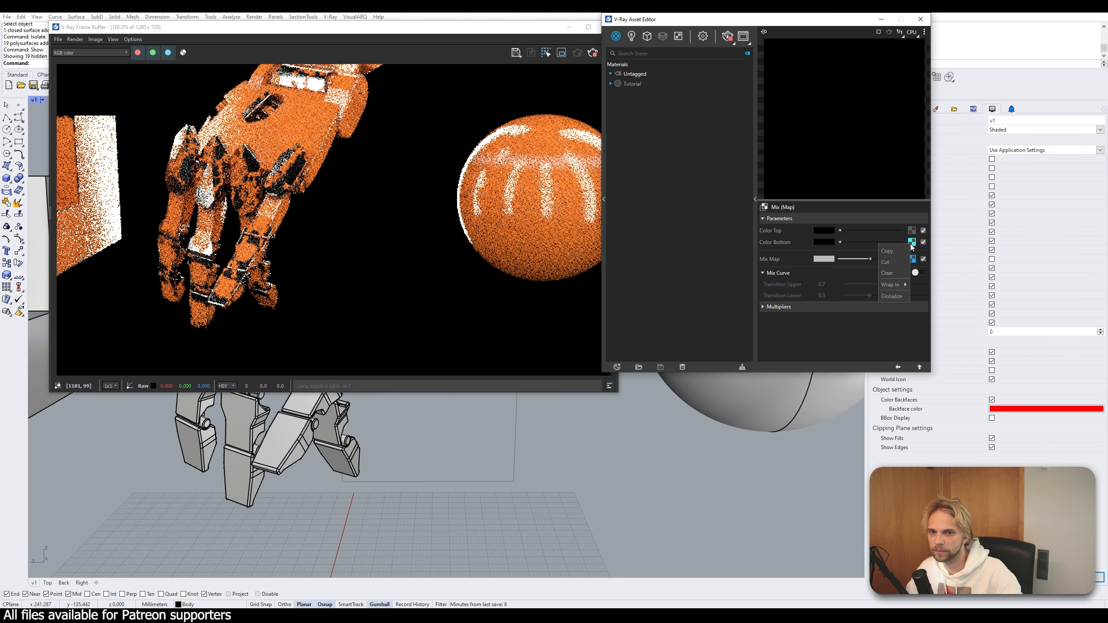
click(899, 262)
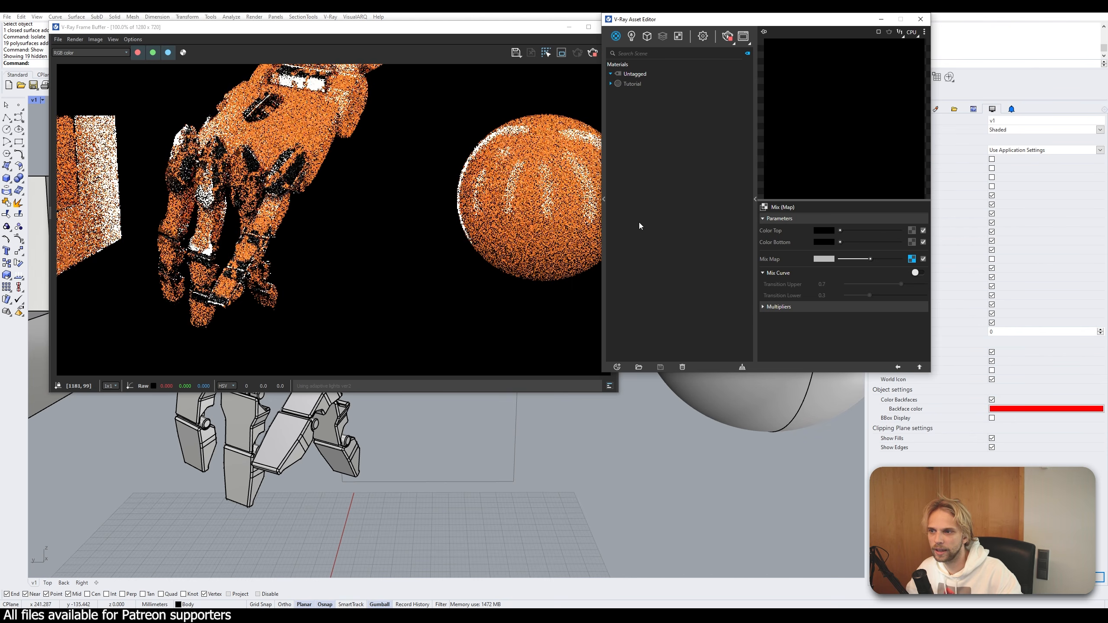
drag(840, 231, 867, 230)
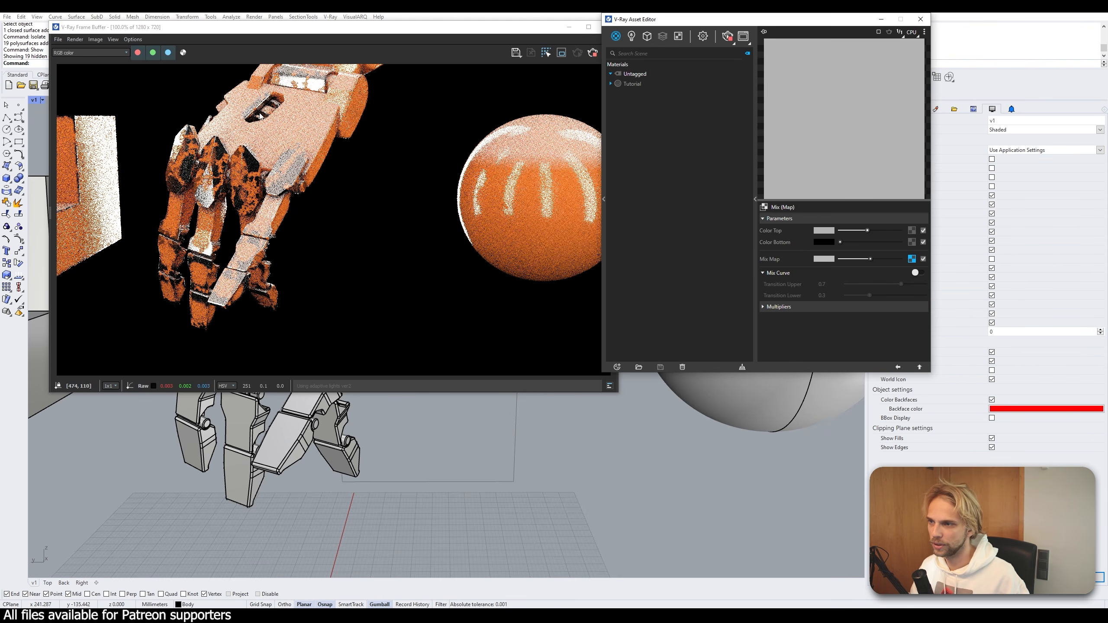
scroll(220, 107, up, 1)
scroll(251, 118, down, 1)
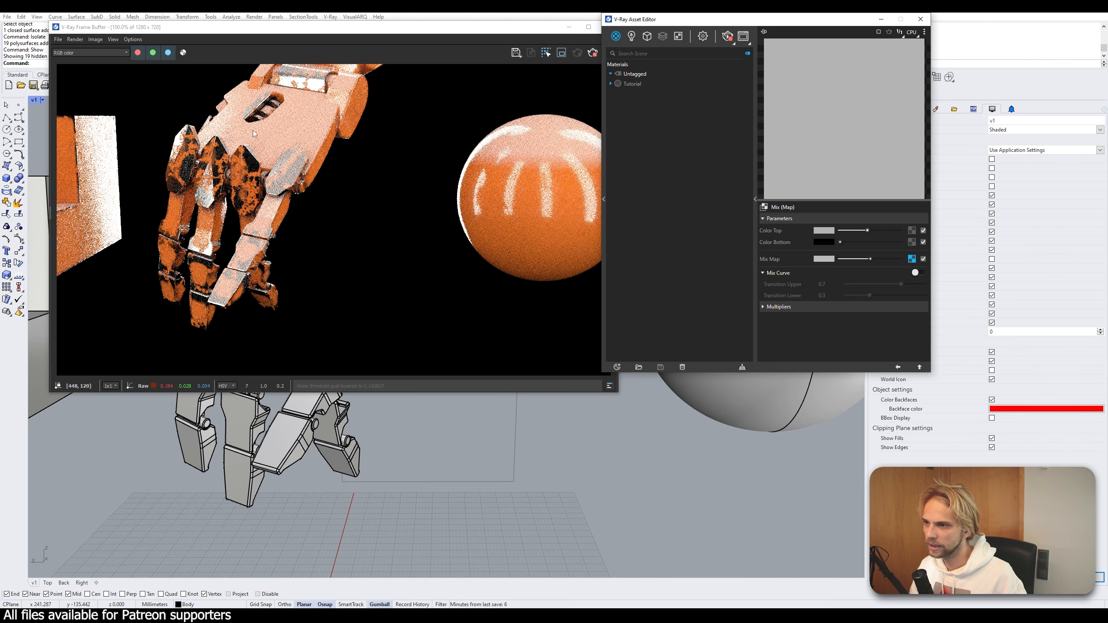
drag(868, 230, 856, 231)
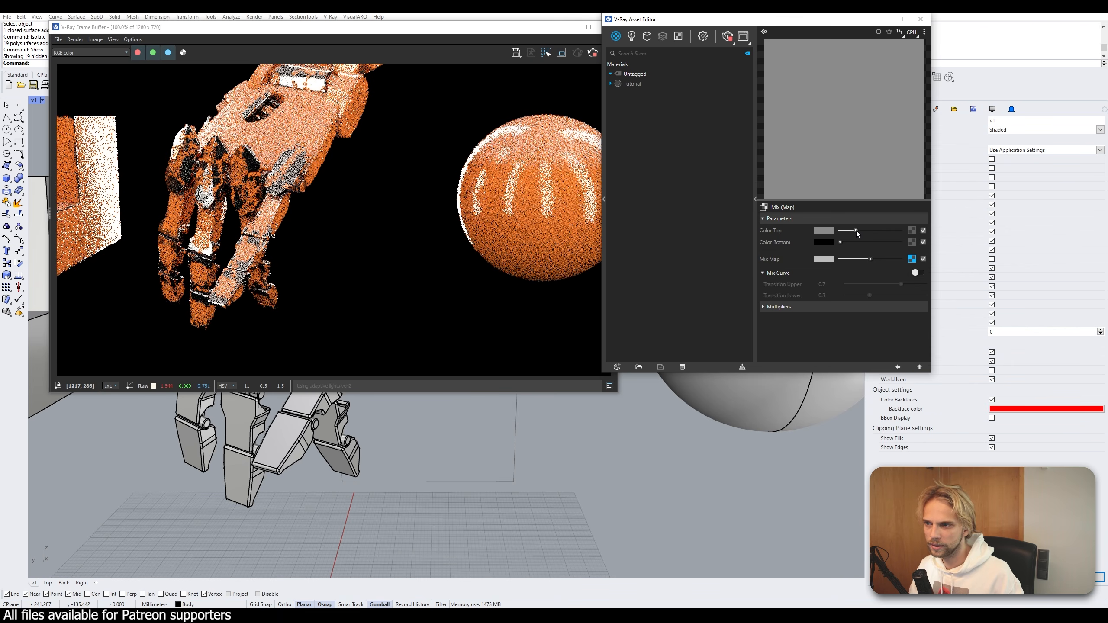
- Examine the dust coverage on the robotic hand's palm, knuckles and fingers in the render
scroll(245, 124, up, 1)
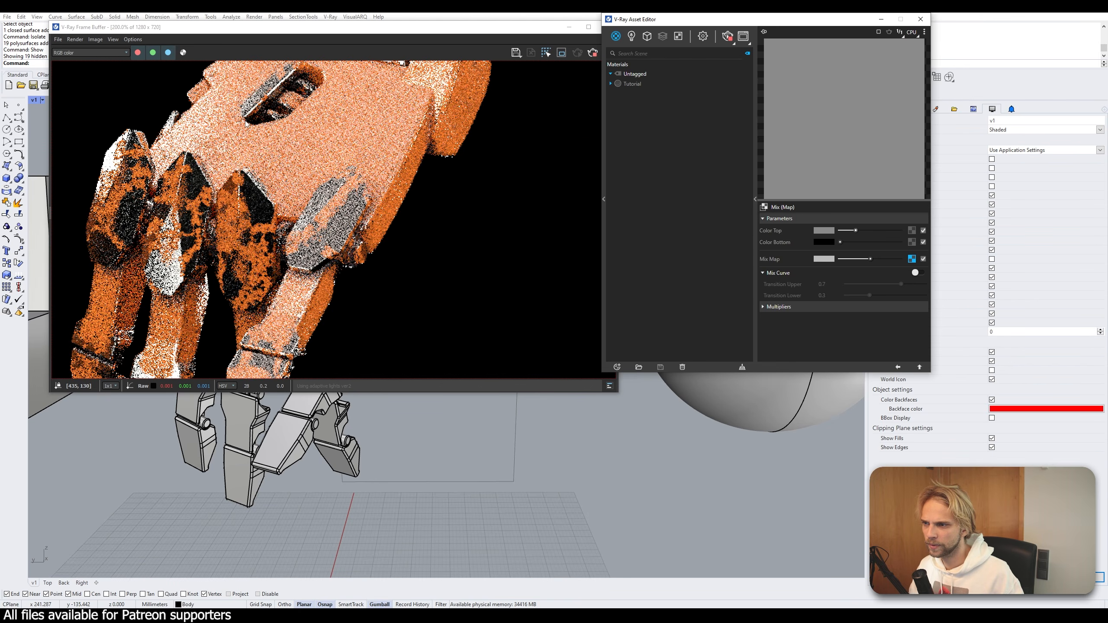
scroll(245, 124, down, 1)
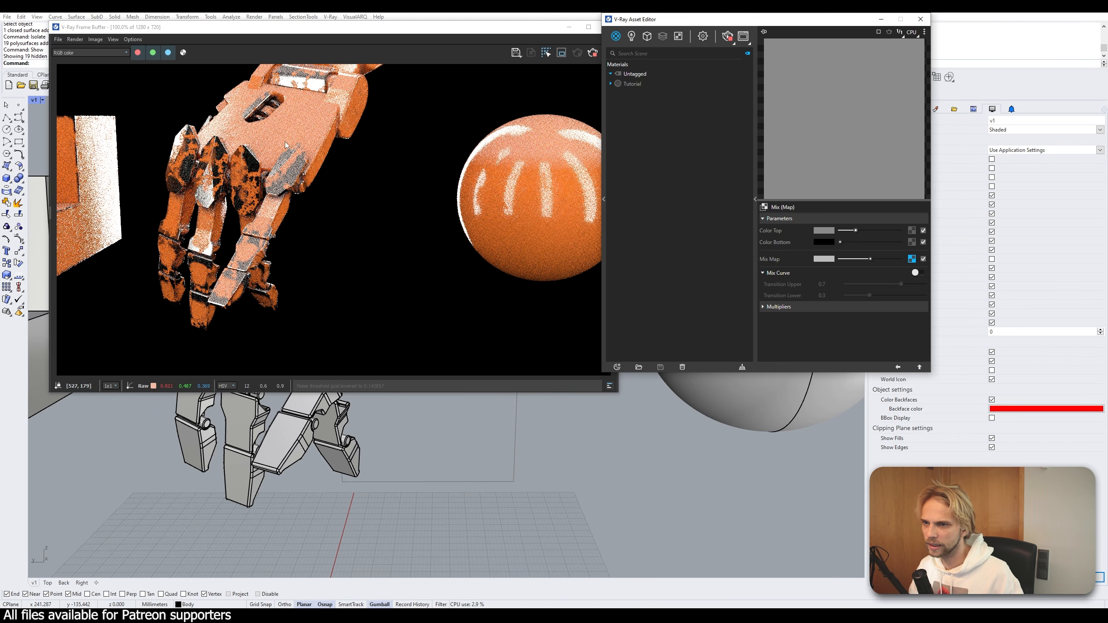
scroll(251, 289, up, 1)
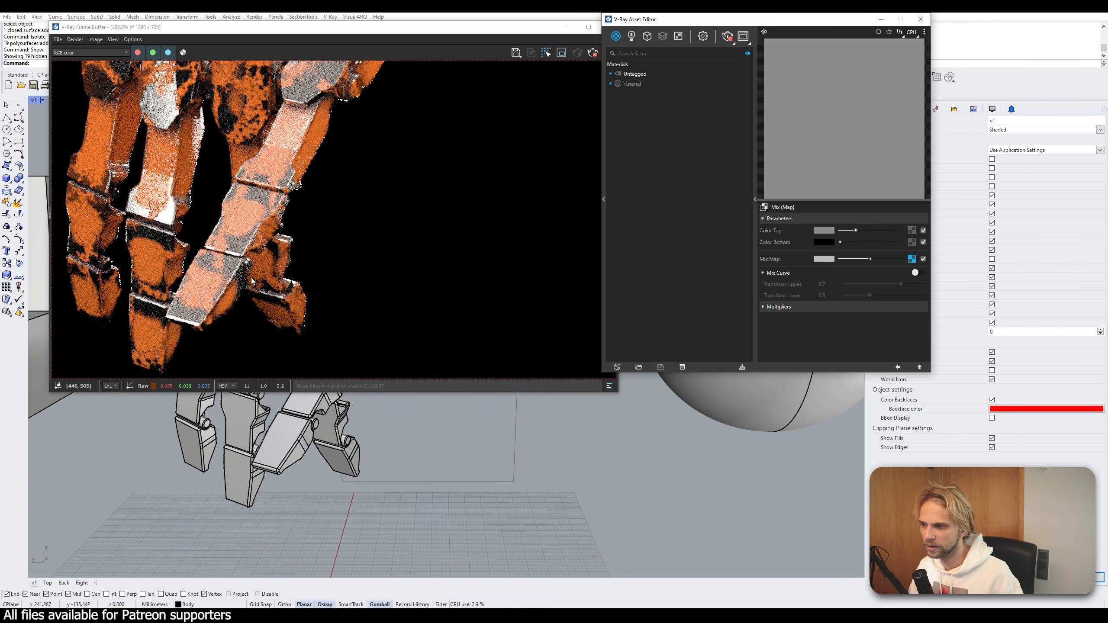
scroll(267, 199, down, 1)
scroll(232, 126, up, 1)
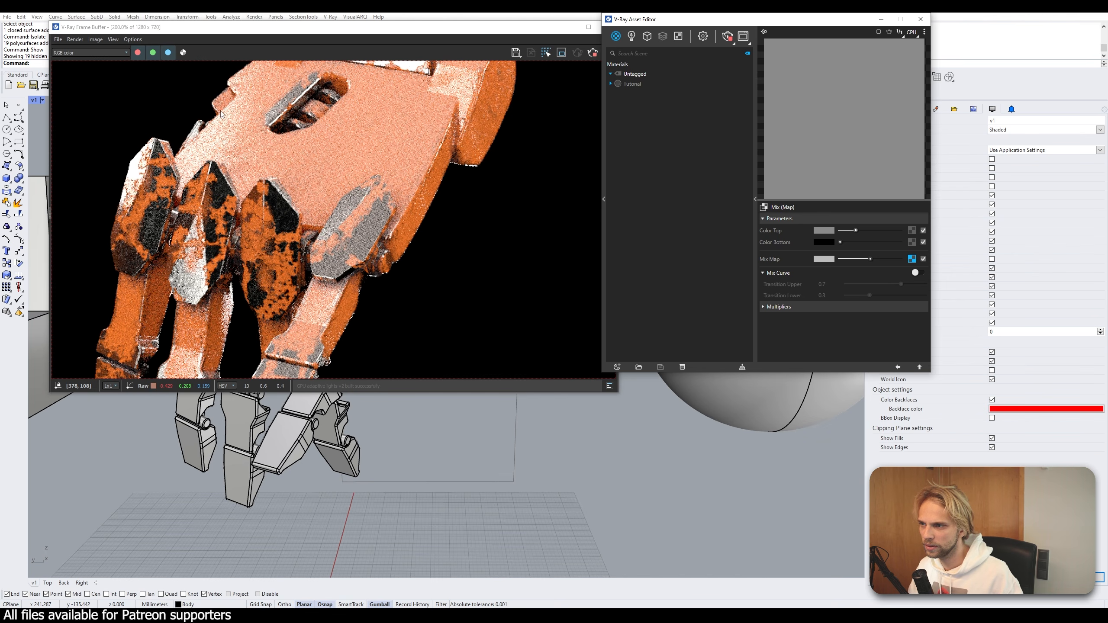
scroll(222, 114, down, 1)
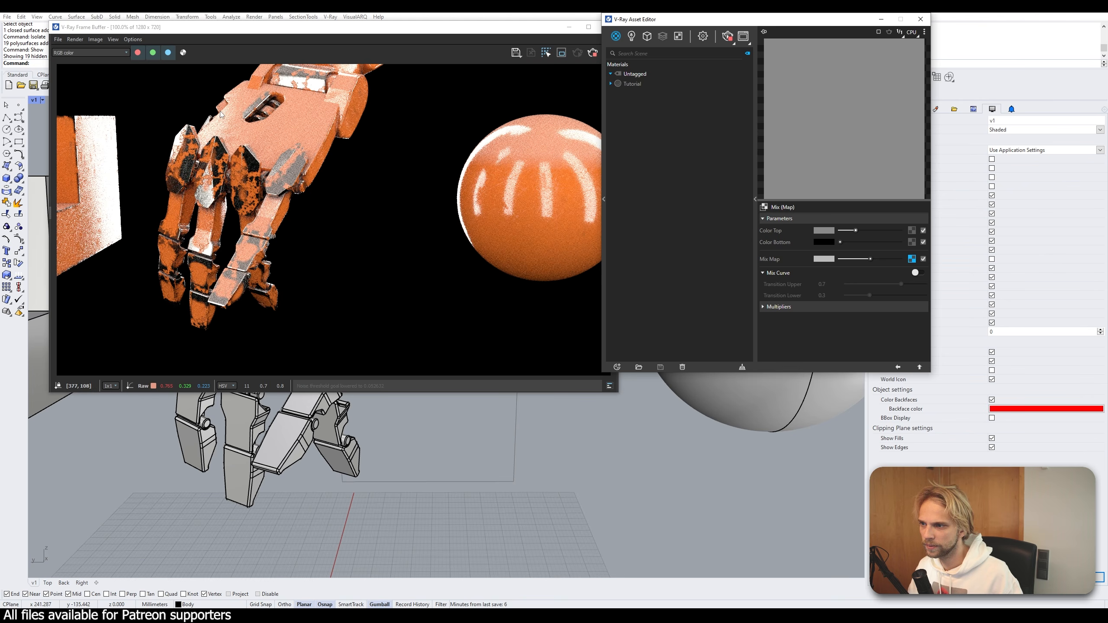
click(299, 169)
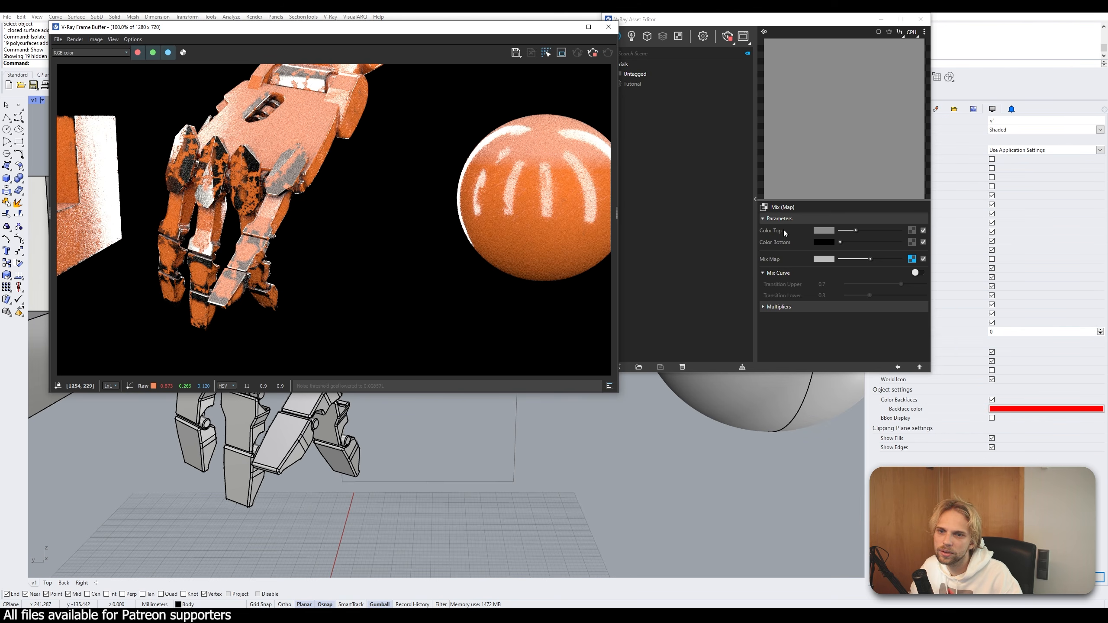
- Darken the Mix (Map)'s Color Top to a 0.443 grey and check the dust on the back of the hand
drag(856, 230, 849, 230)
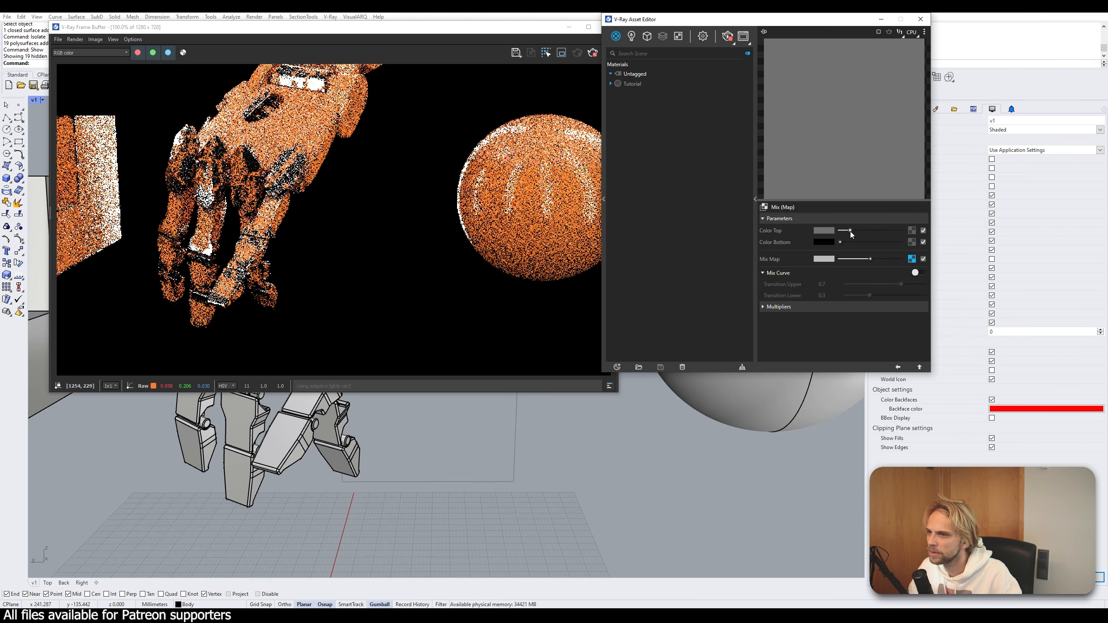
click(920, 368)
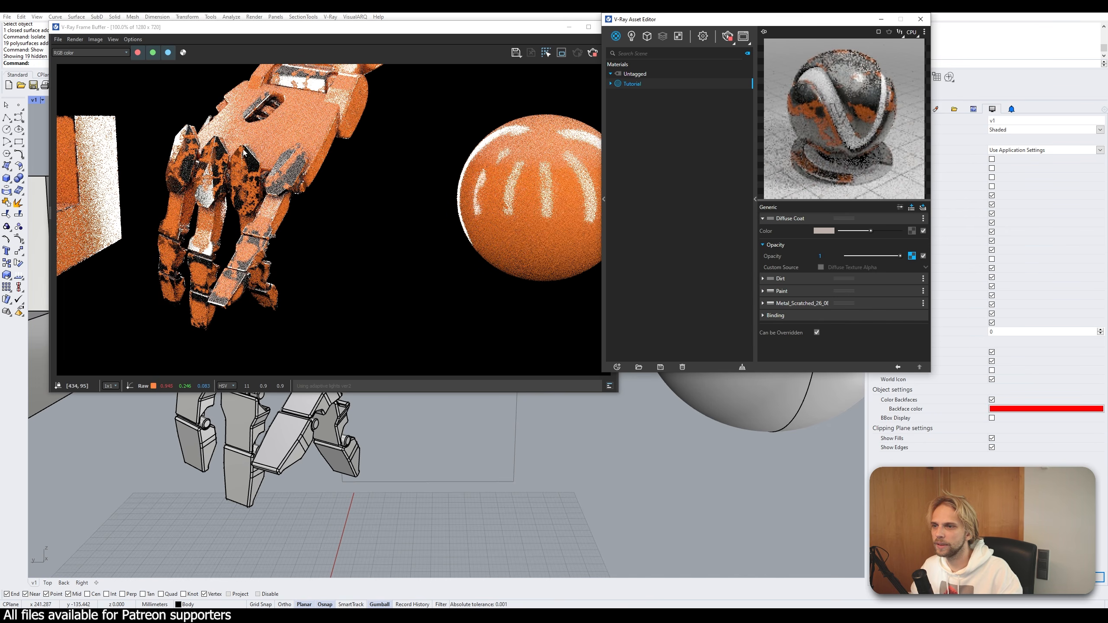
click(911, 256)
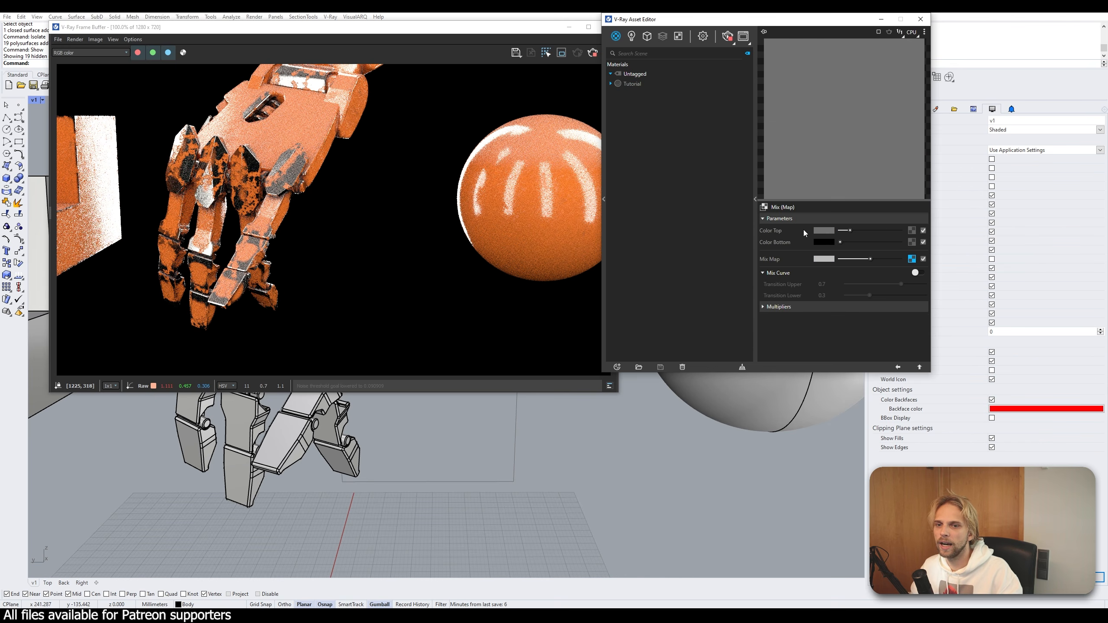
mouse_move(821, 230)
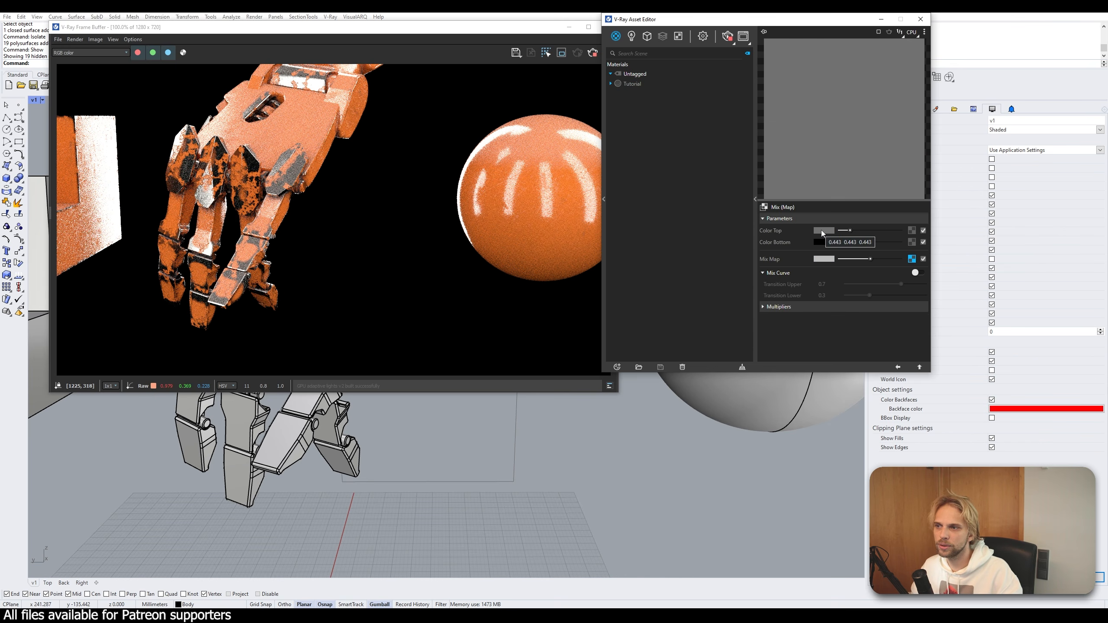
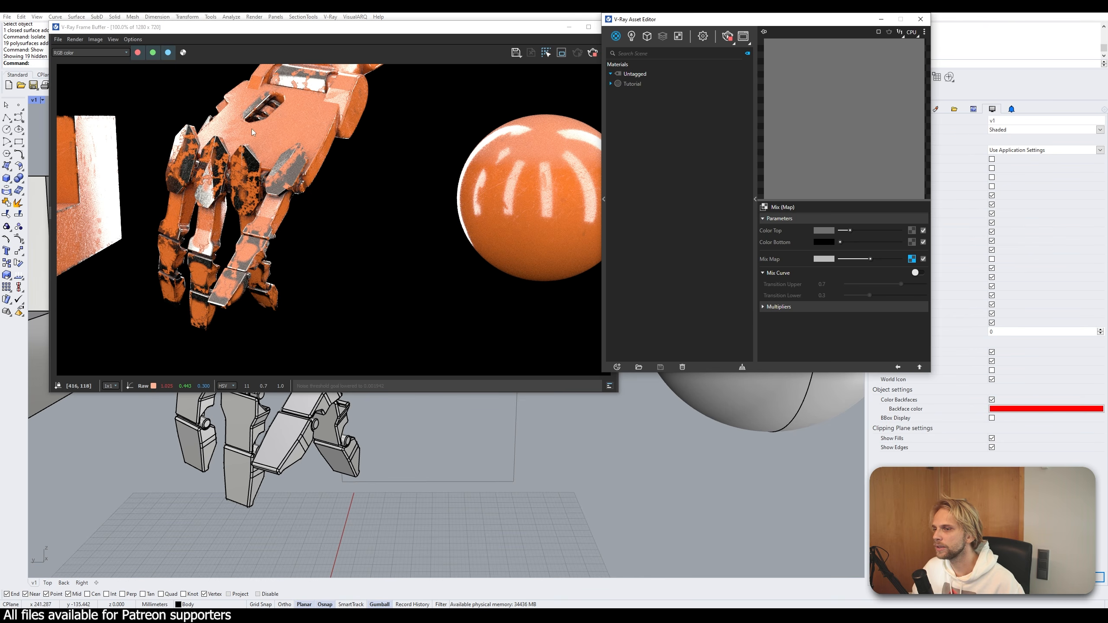
scroll(236, 117, up, 1)
middle_drag(267, 139, 303, 214)
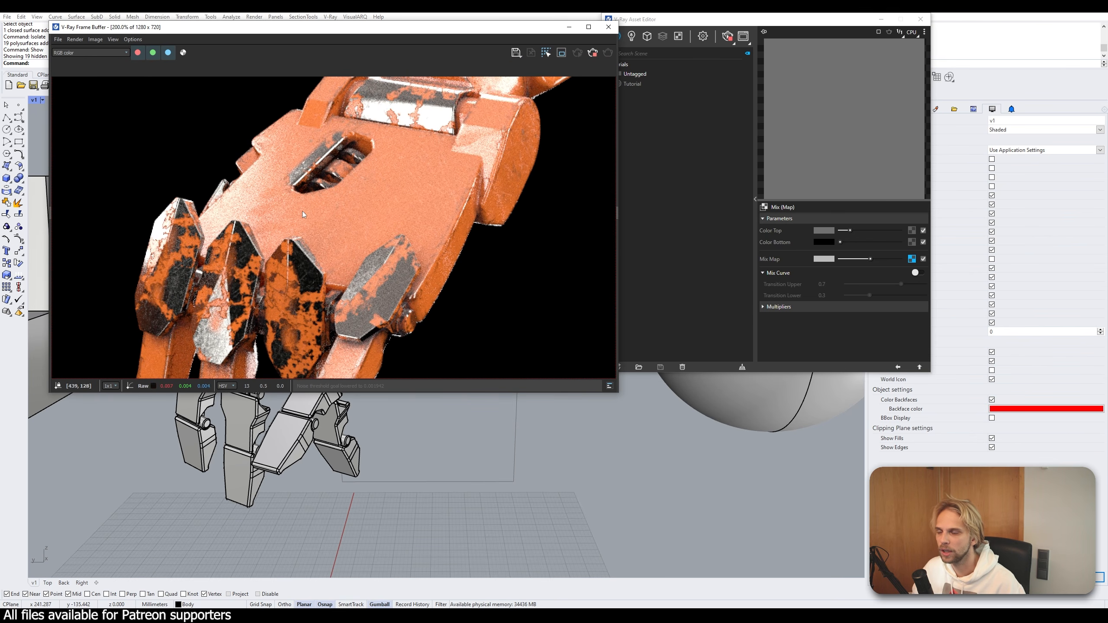
scroll(256, 196, down, 1)
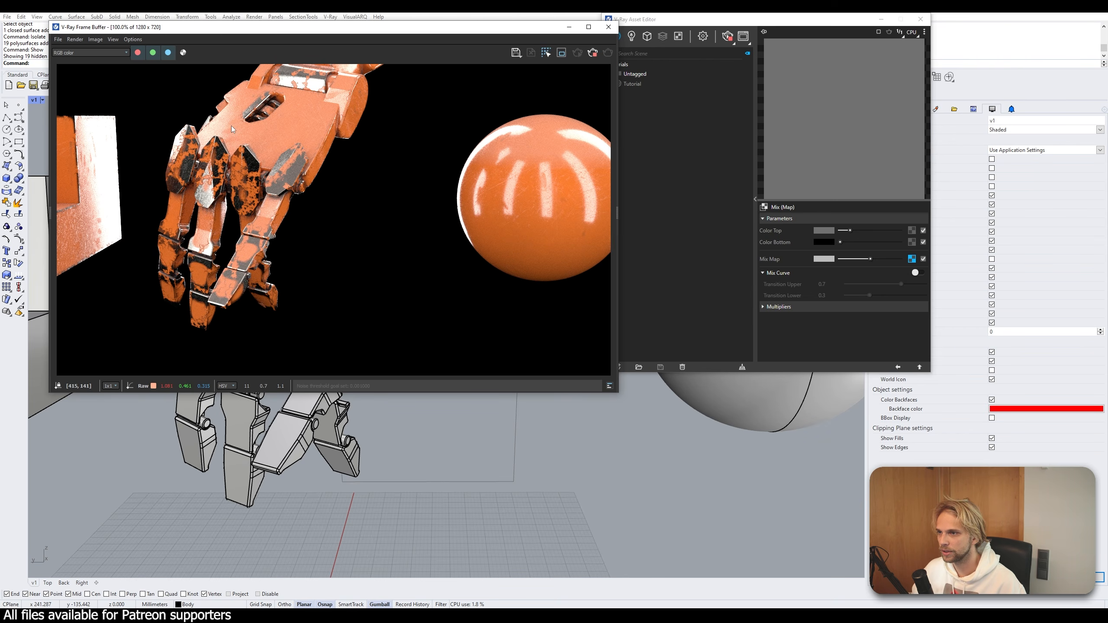
- Add a Tri-Planar texture to the Mix (Map)'s Color Top and load fingerprints.jpg as the bitmap for Texture X
click(912, 231)
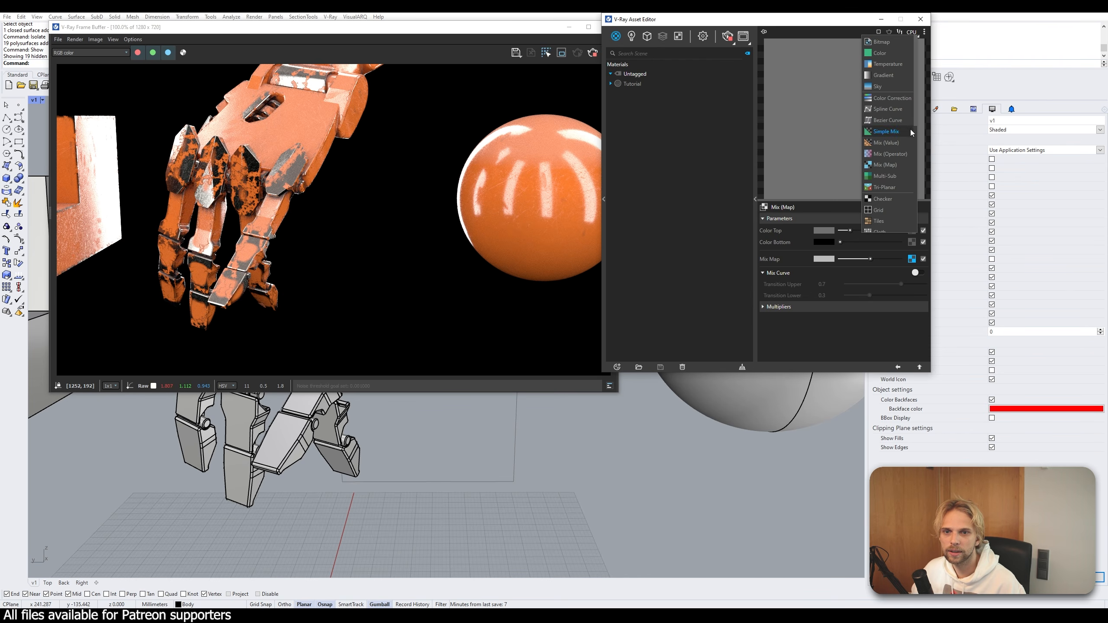
click(897, 187)
click(912, 242)
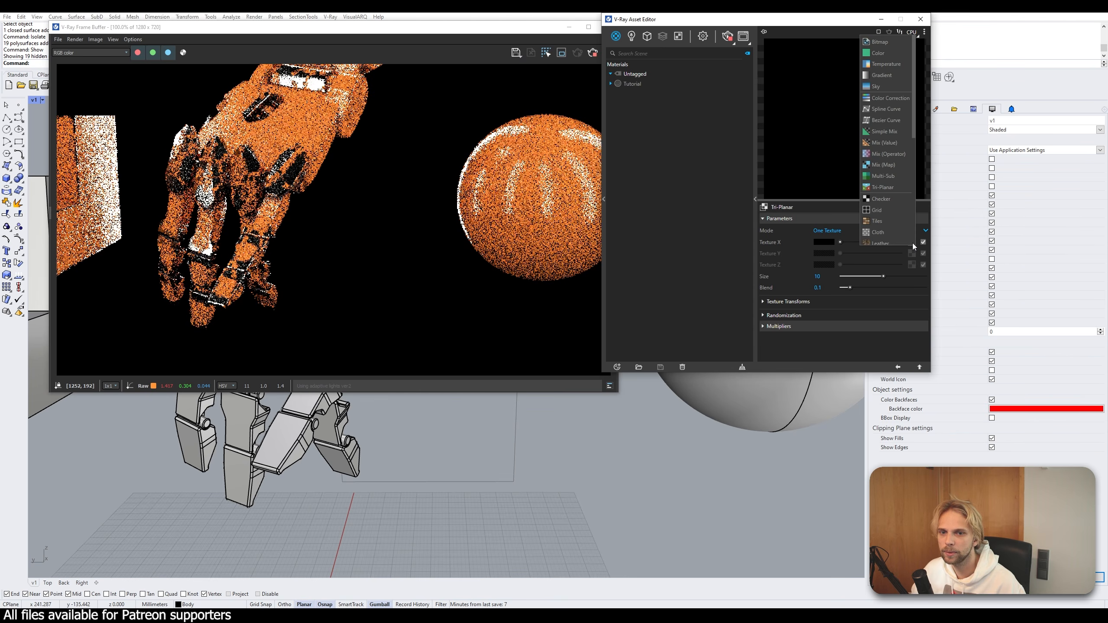
click(890, 41)
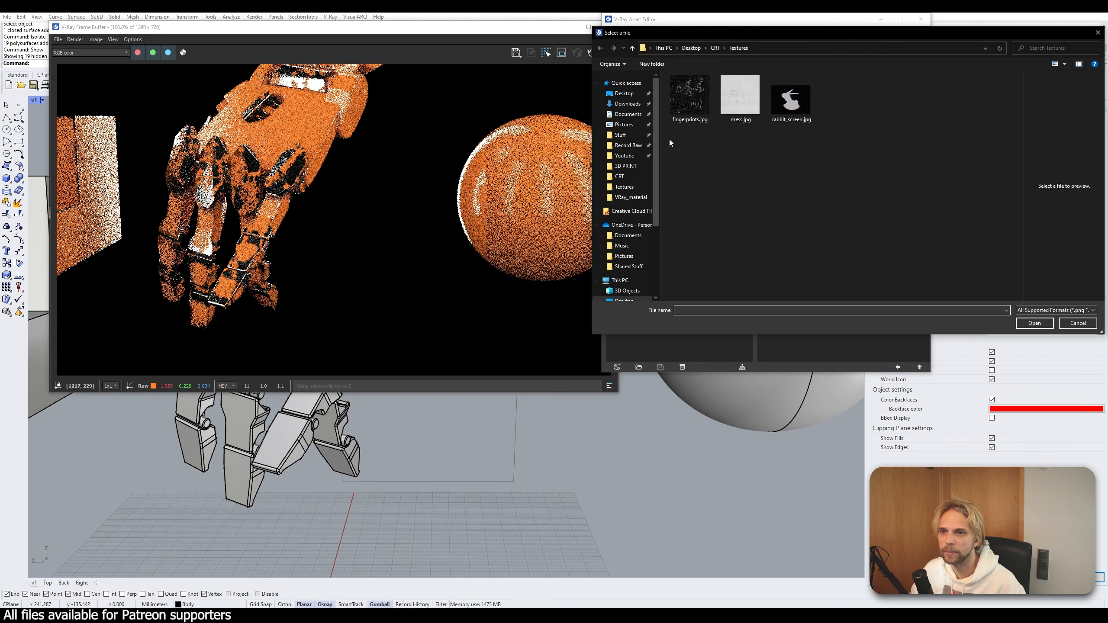
click(690, 97)
click(1034, 323)
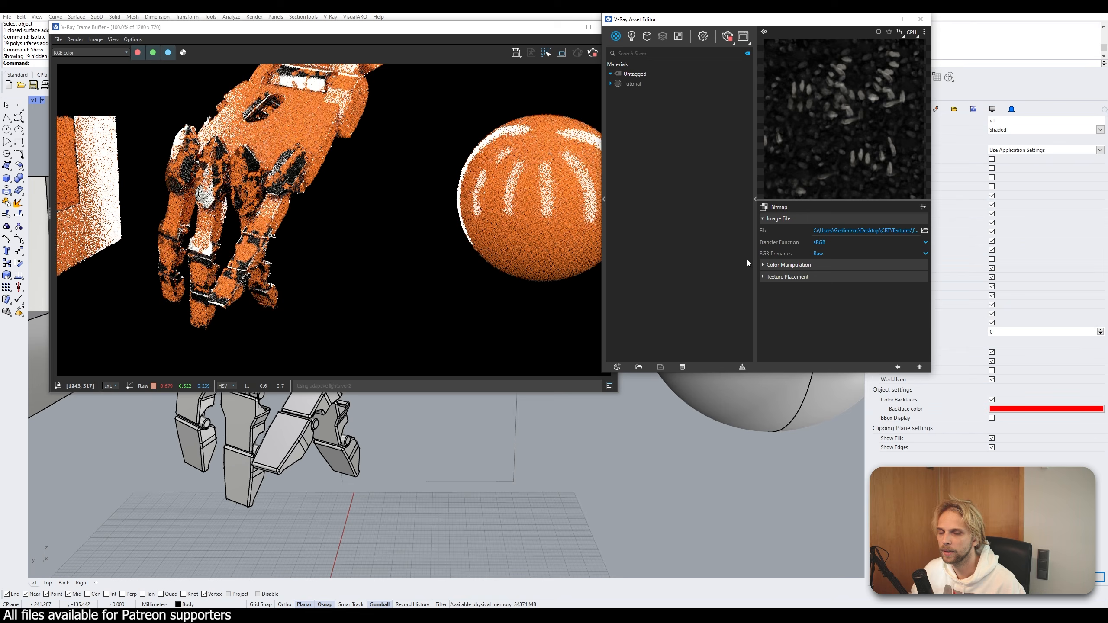
- Invert the fingerprints bitmap and return to the Tri-Planar settings
click(772, 264)
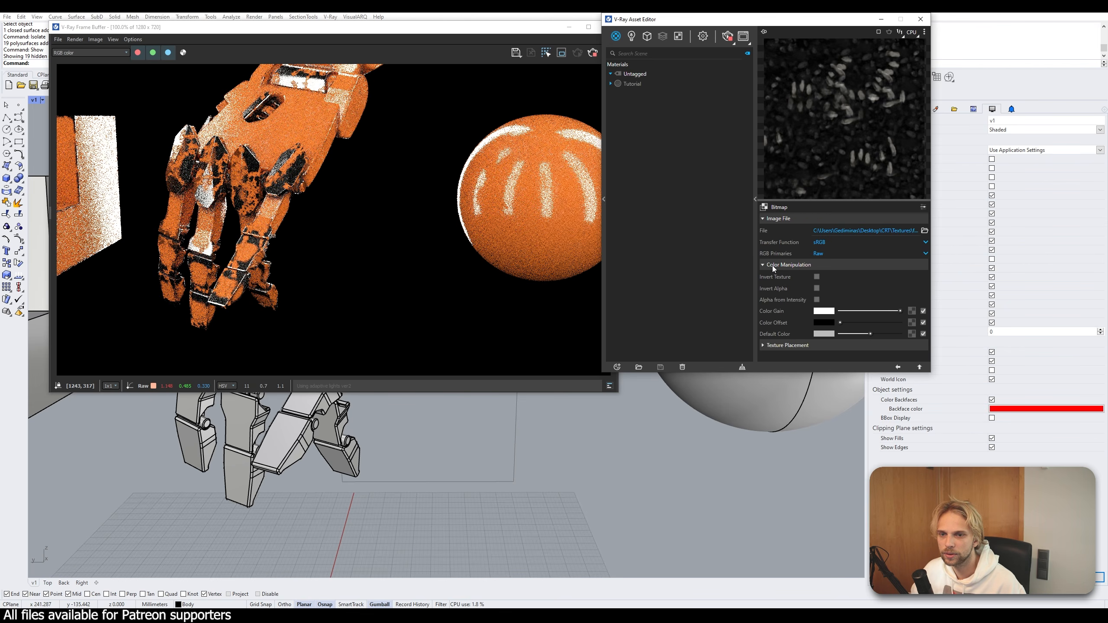
click(817, 277)
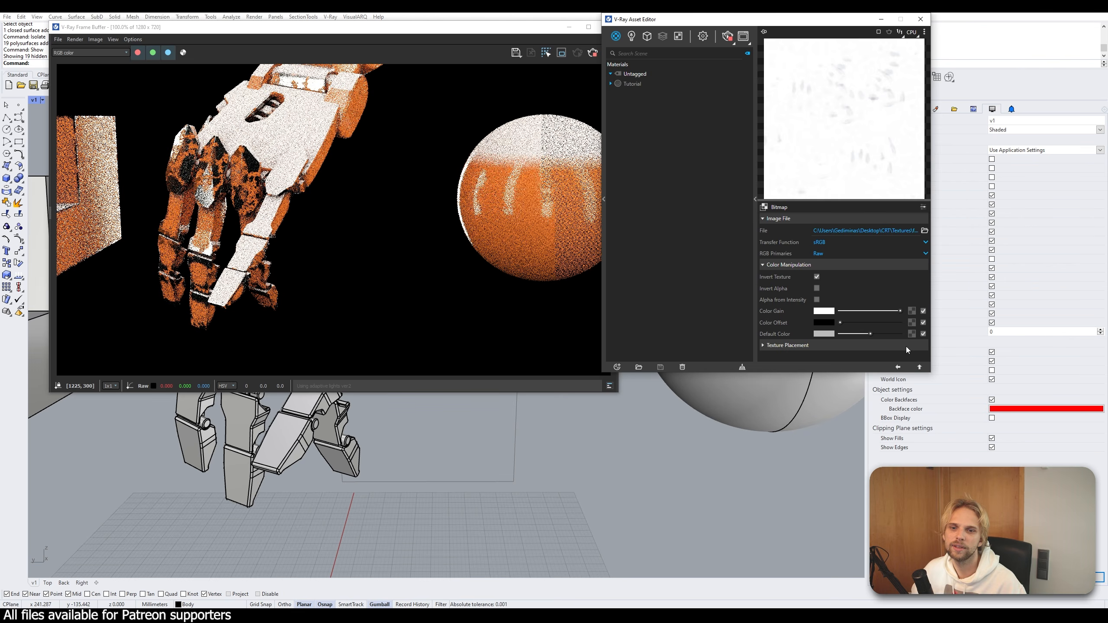
click(898, 367)
- Wrap the Tri-Planar's fingerprints bitmap in a Spline Curve and display its Value curve
right_click(918, 241)
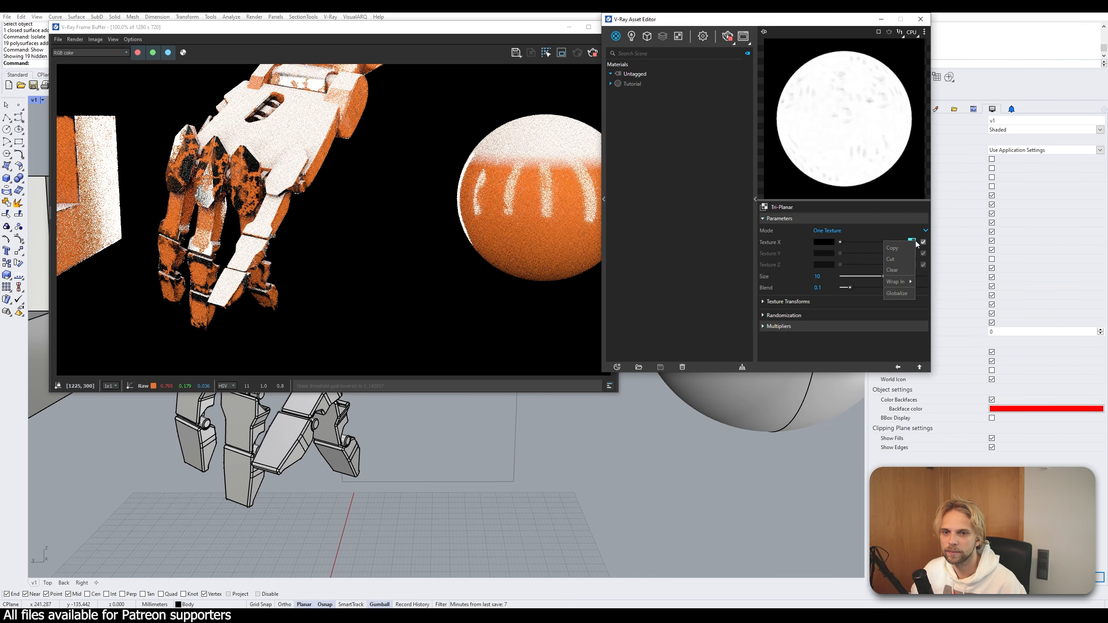
mouse_move(904, 281)
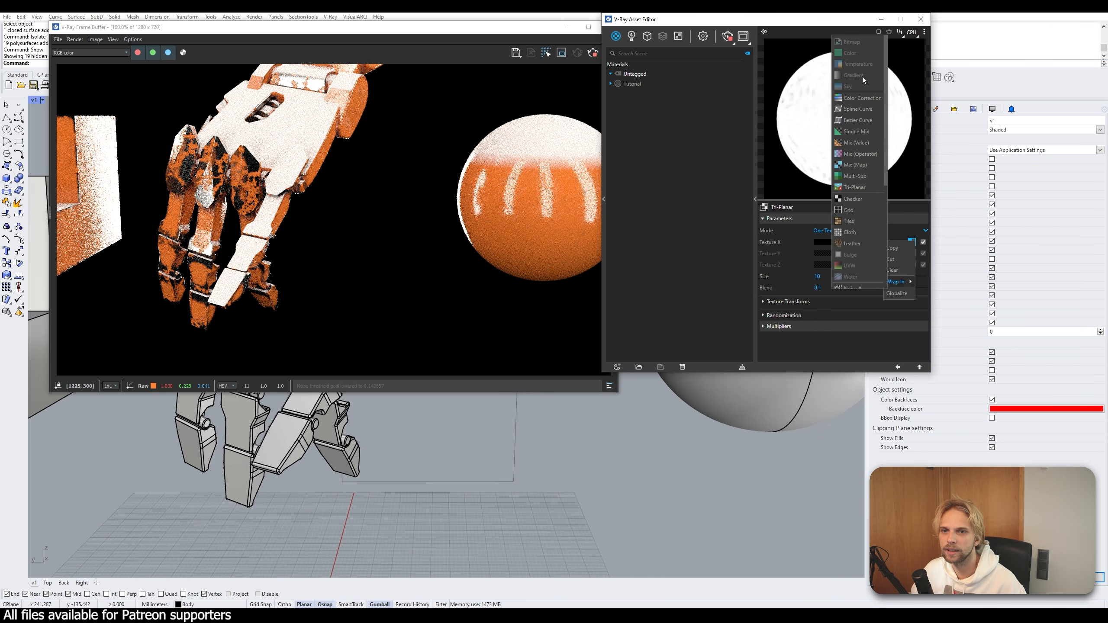
click(858, 109)
click(897, 254)
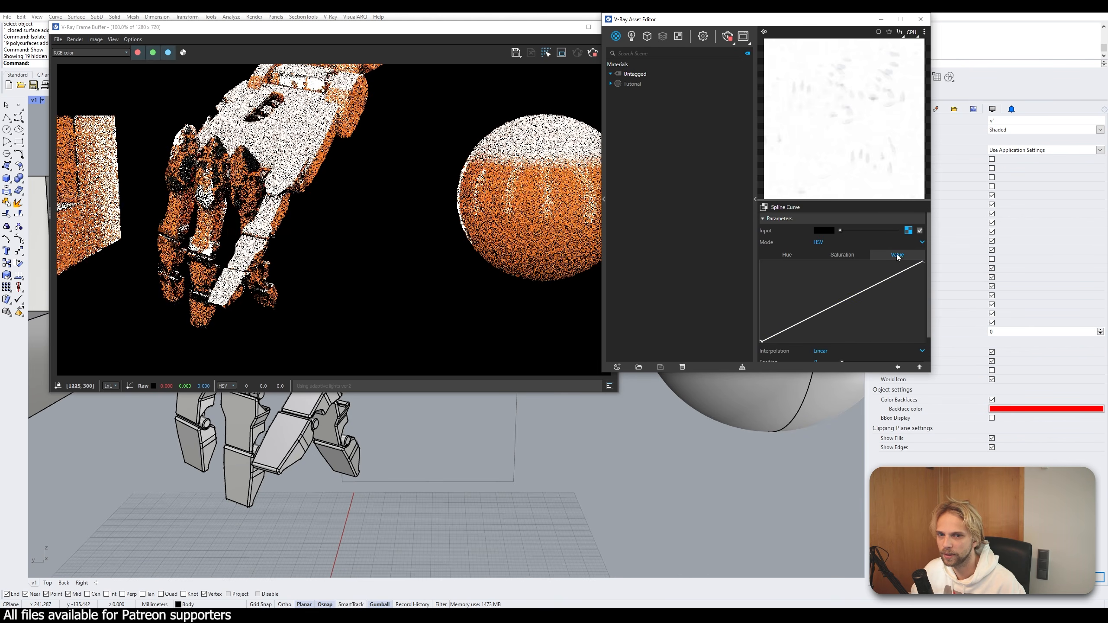
- Flatten the fingerprint Spline Curve's Value to zero up to about 84%, ramping steeply to full value, and inspect the render before returning to the Tri-Planar
drag(869, 288, 869, 261)
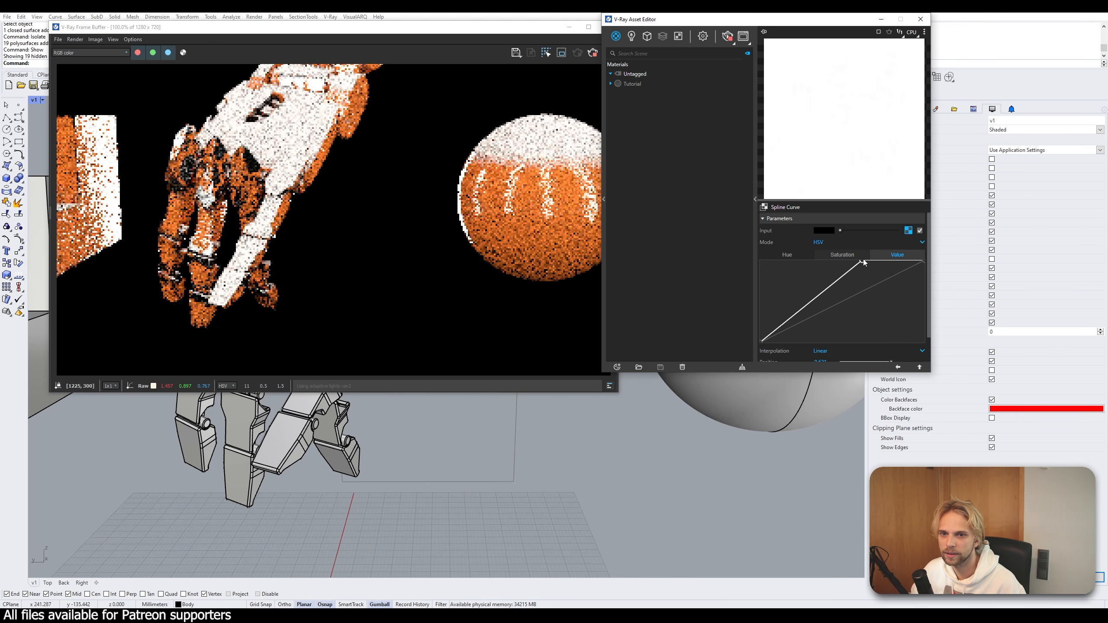
drag(762, 340, 807, 333)
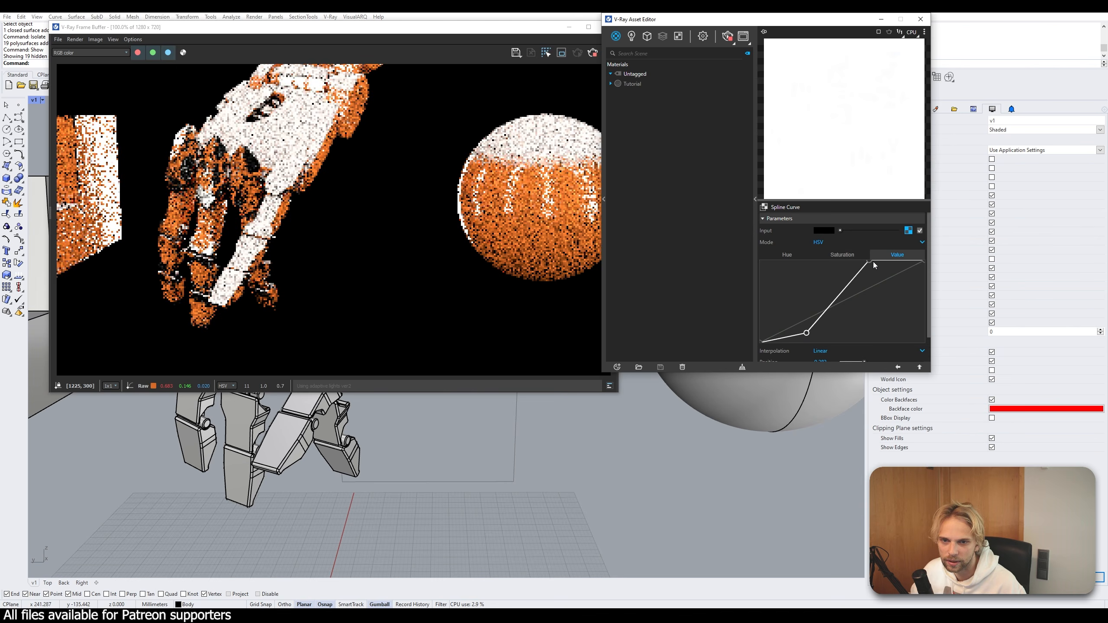
drag(870, 262, 898, 347)
drag(806, 333, 805, 347)
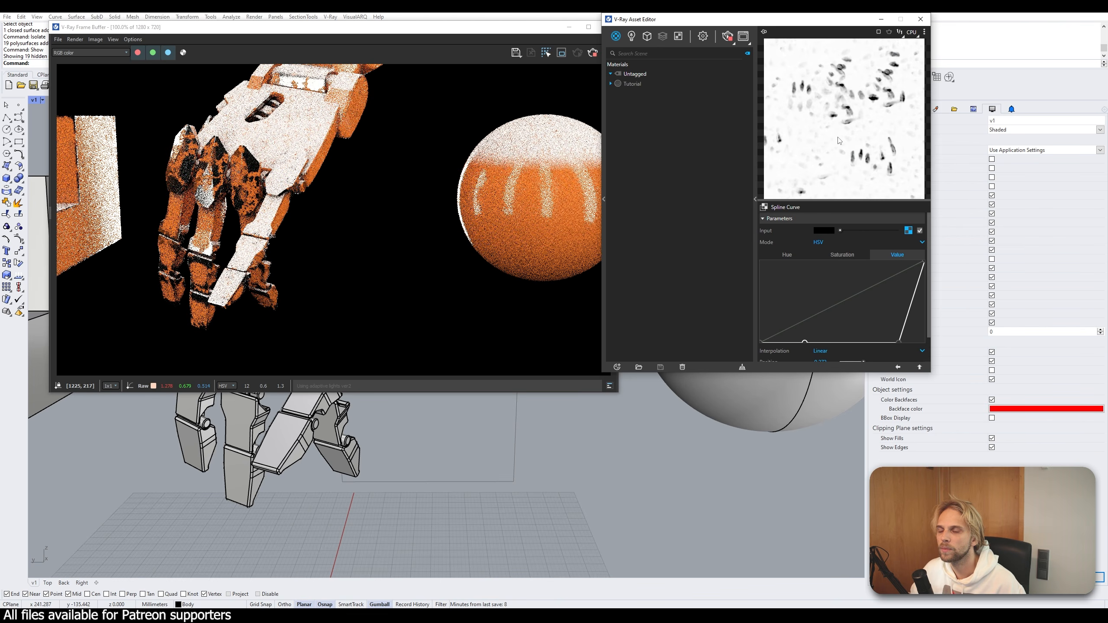
scroll(236, 111, up, 1)
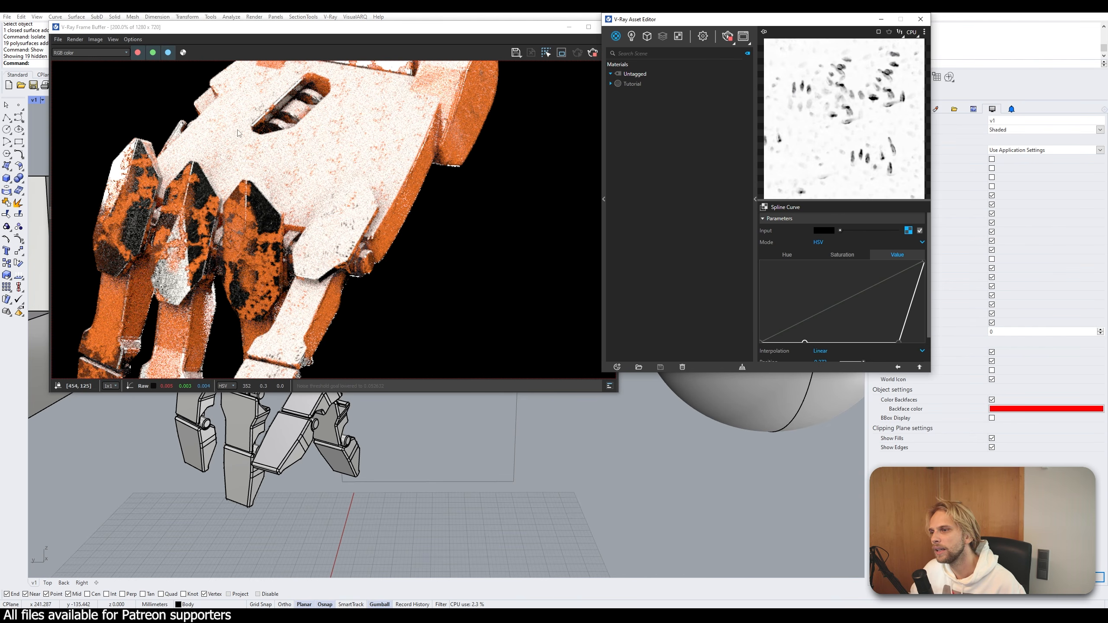
scroll(302, 140, up, 1)
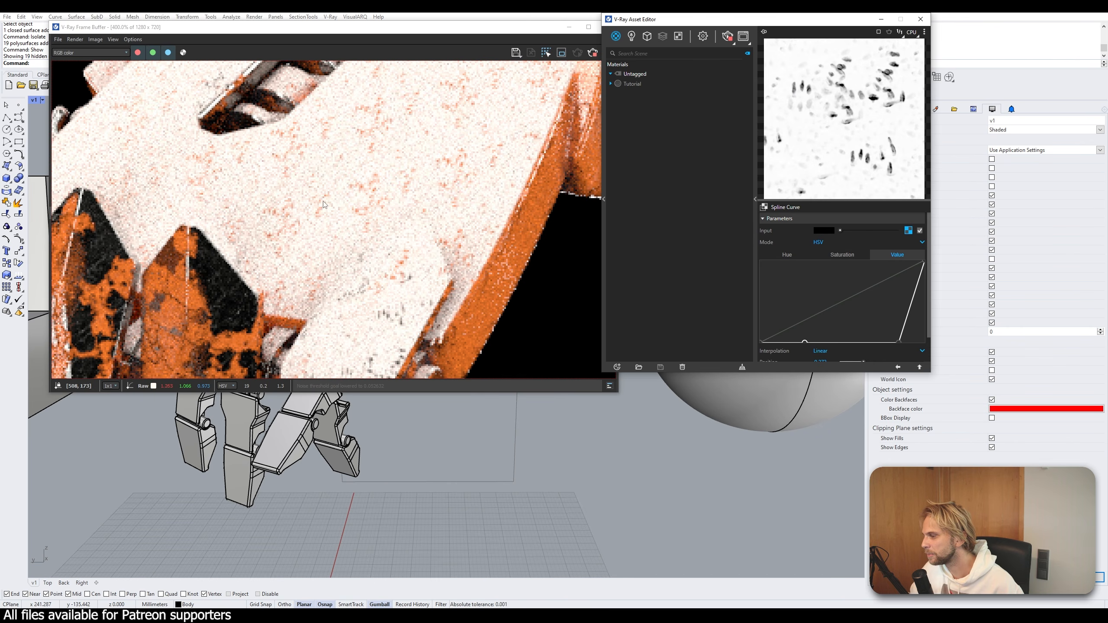
scroll(298, 164, down, 2)
scroll(301, 163, up, 3)
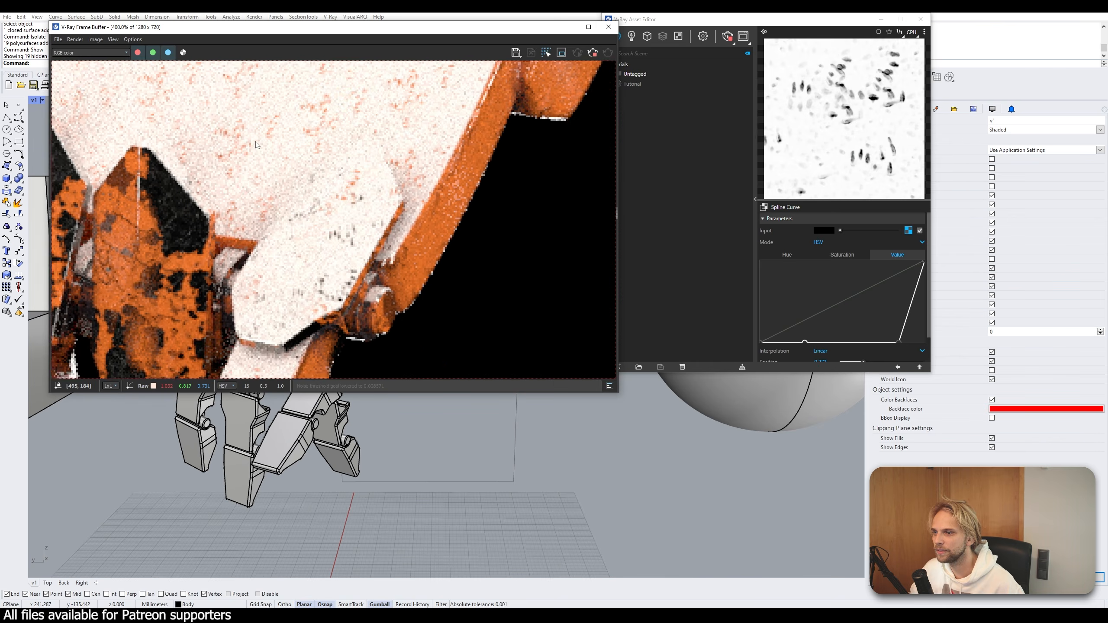
scroll(339, 183, down, 3)
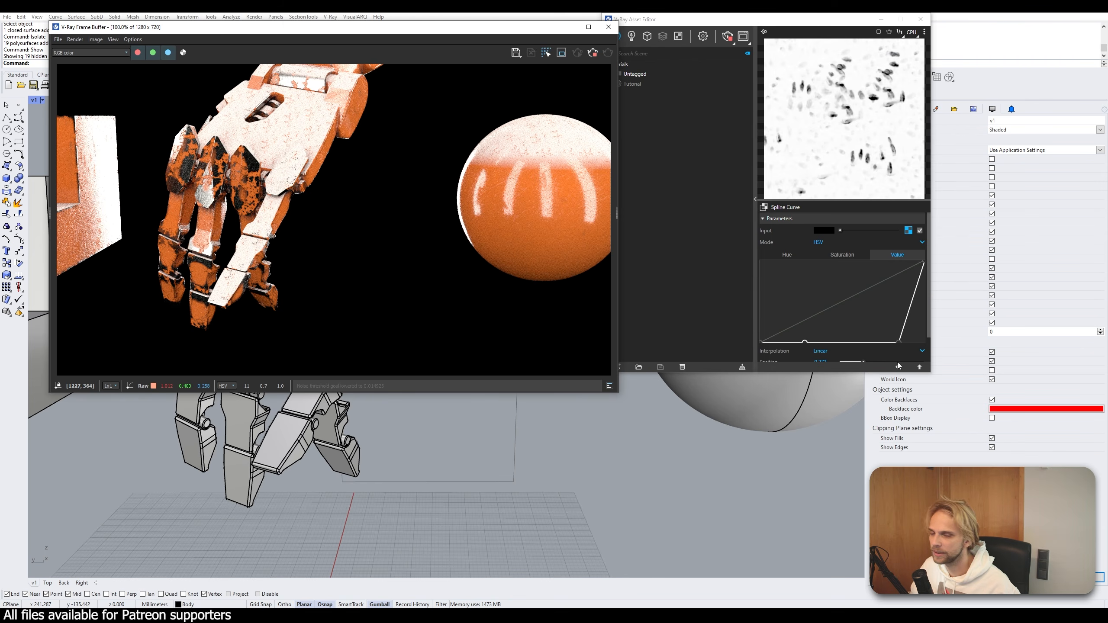
click(916, 370)
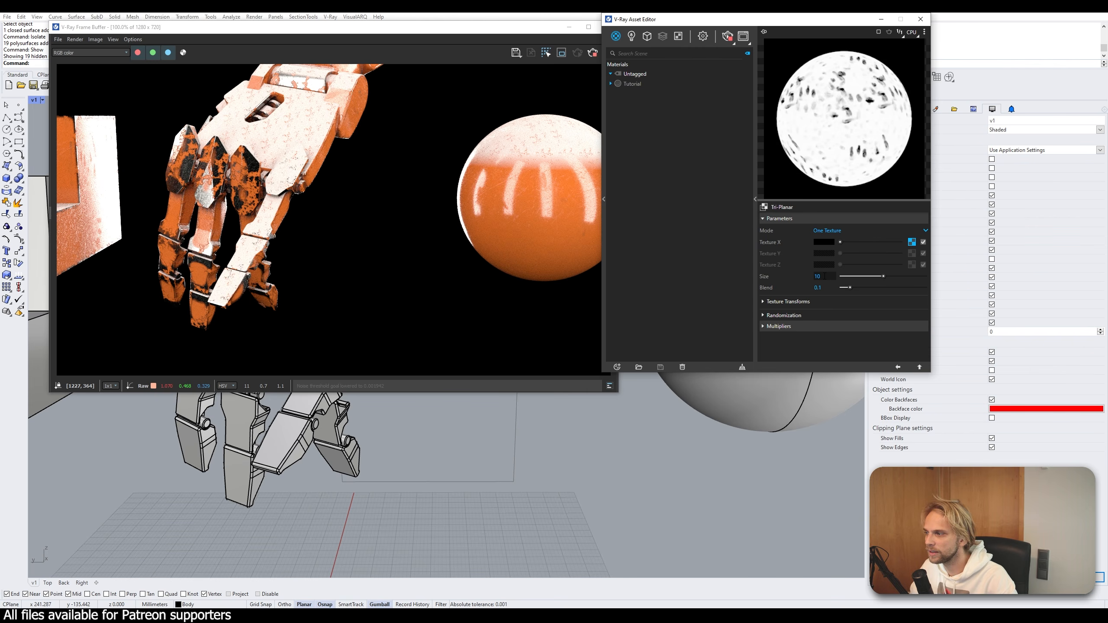
- Set the Tri-Planar texture's Size to 100 and inspect the fingerprints on the rendered robotic hand
text(0)
key(Return)
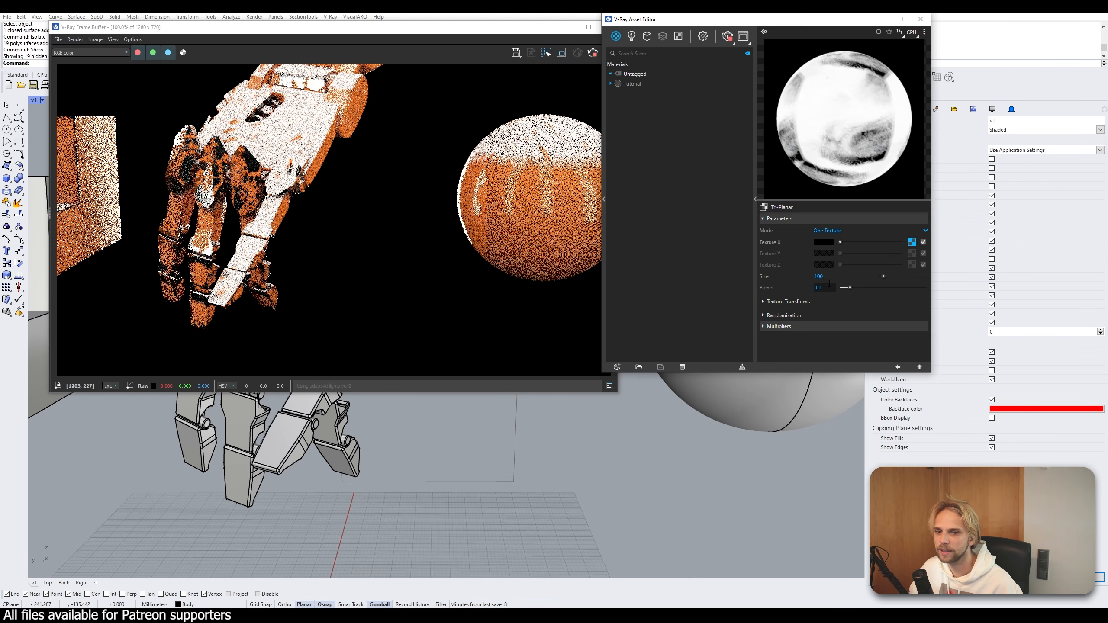
click(331, 139)
scroll(323, 183, up, 3)
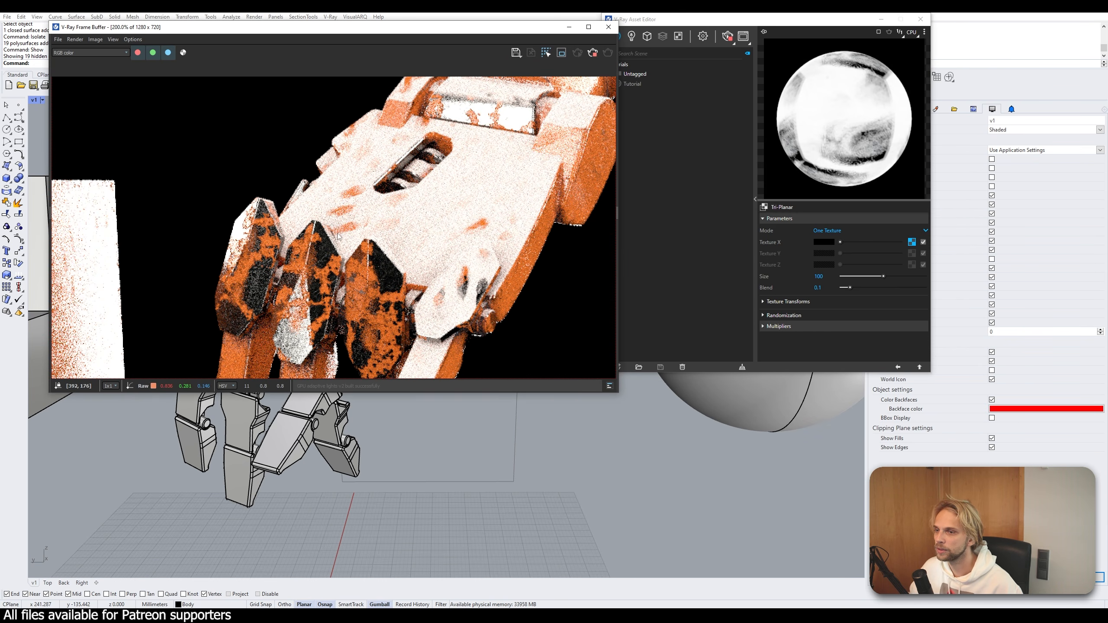
scroll(408, 205, down, 3)
scroll(276, 148, up, 3)
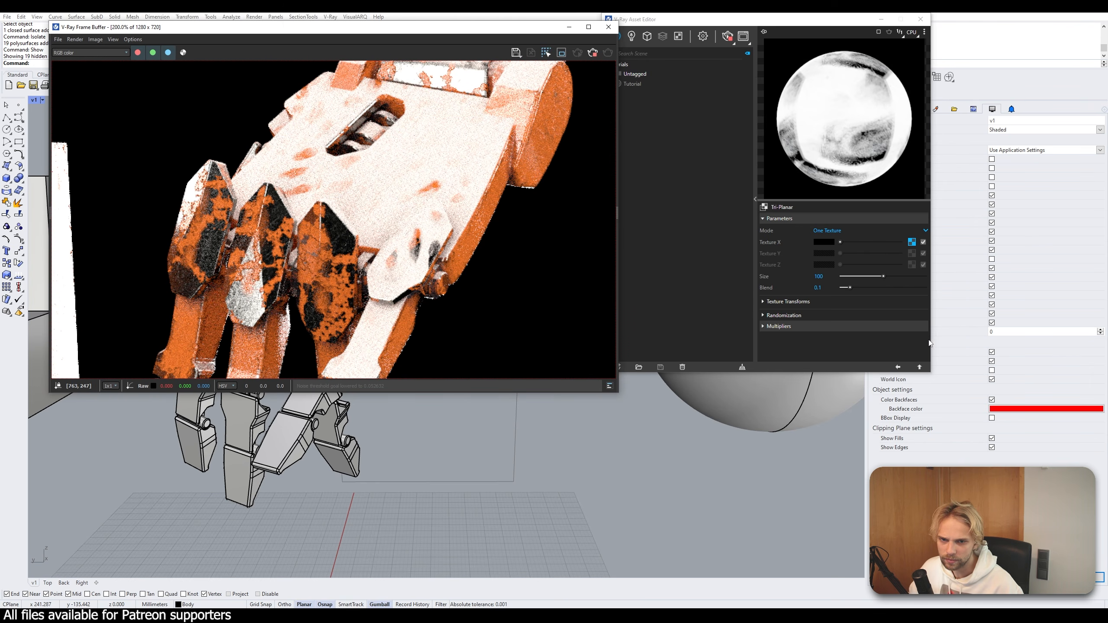
- Return to the Mix (Map) and set its Color Top color to a brightness value of 0.45
click(919, 367)
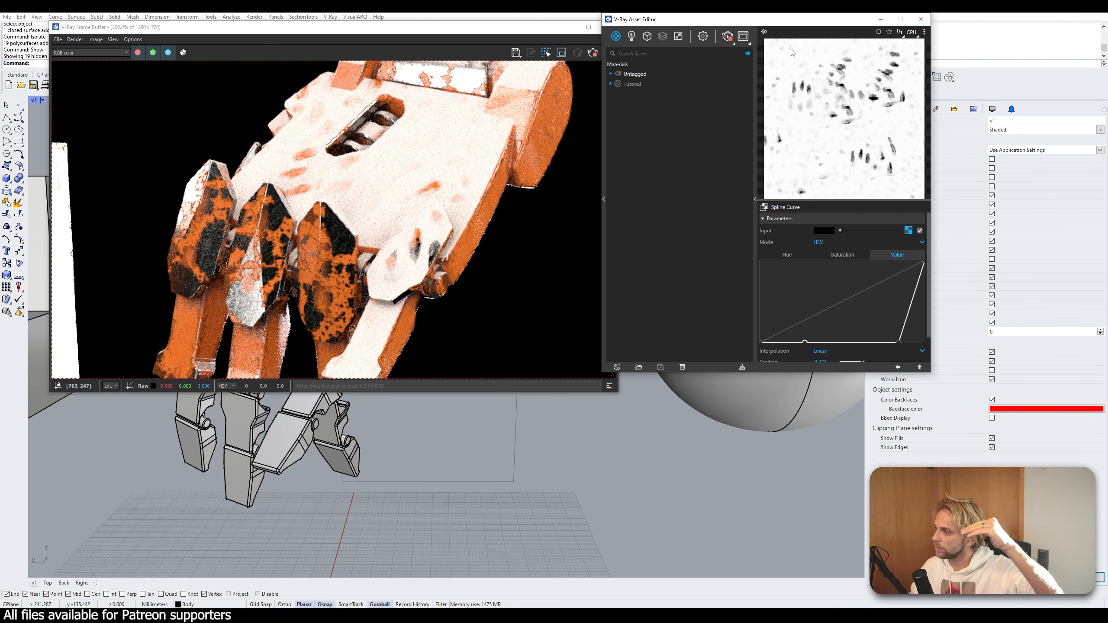
click(920, 368)
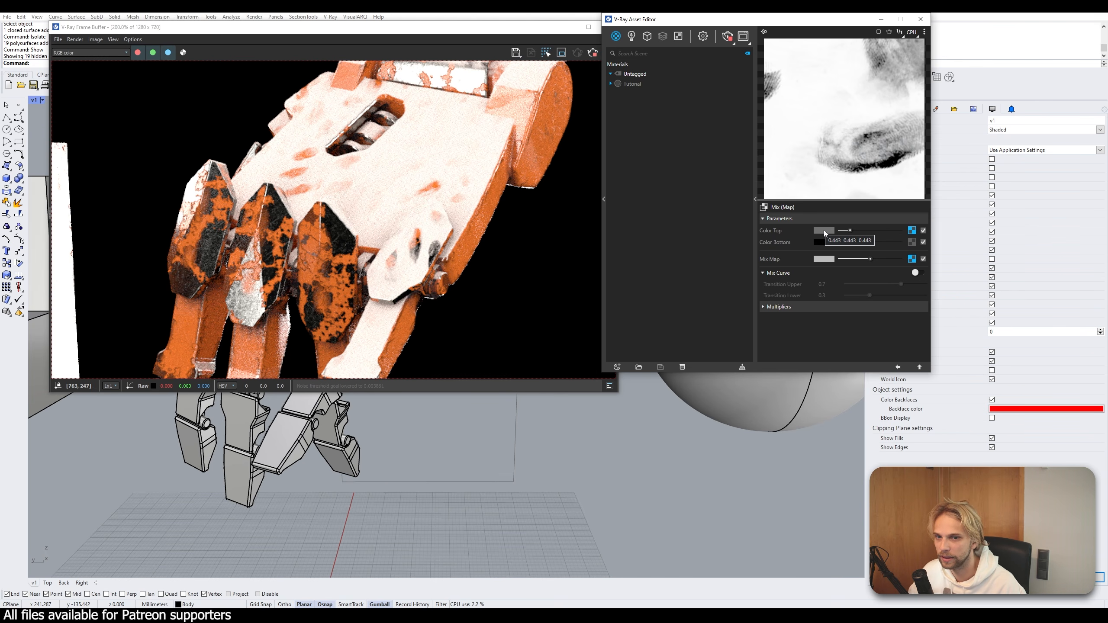
click(824, 230)
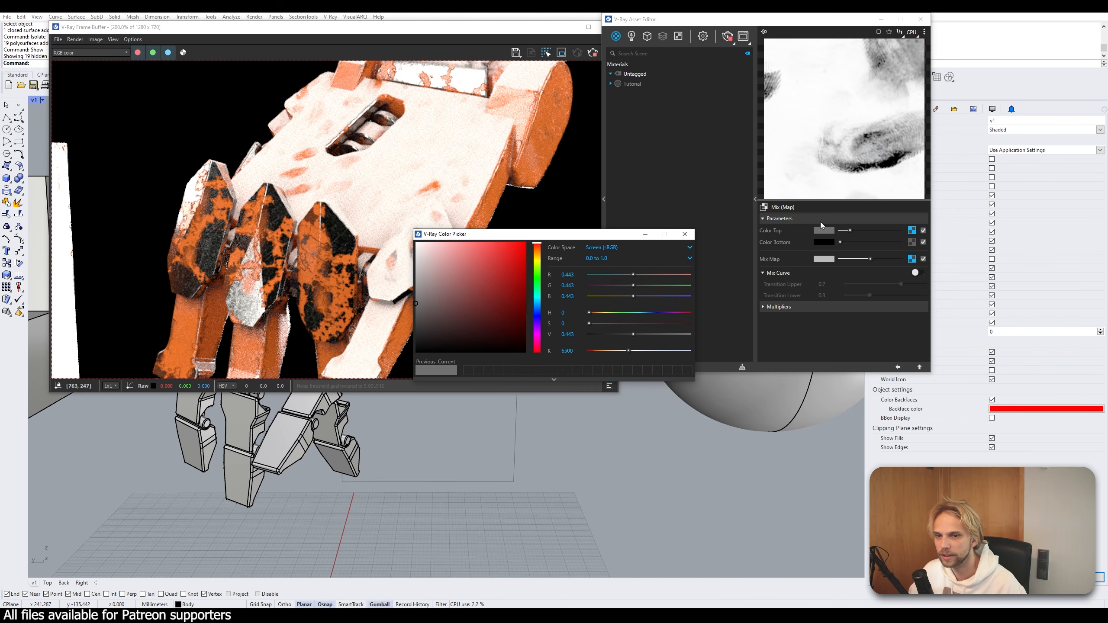
click(567, 334)
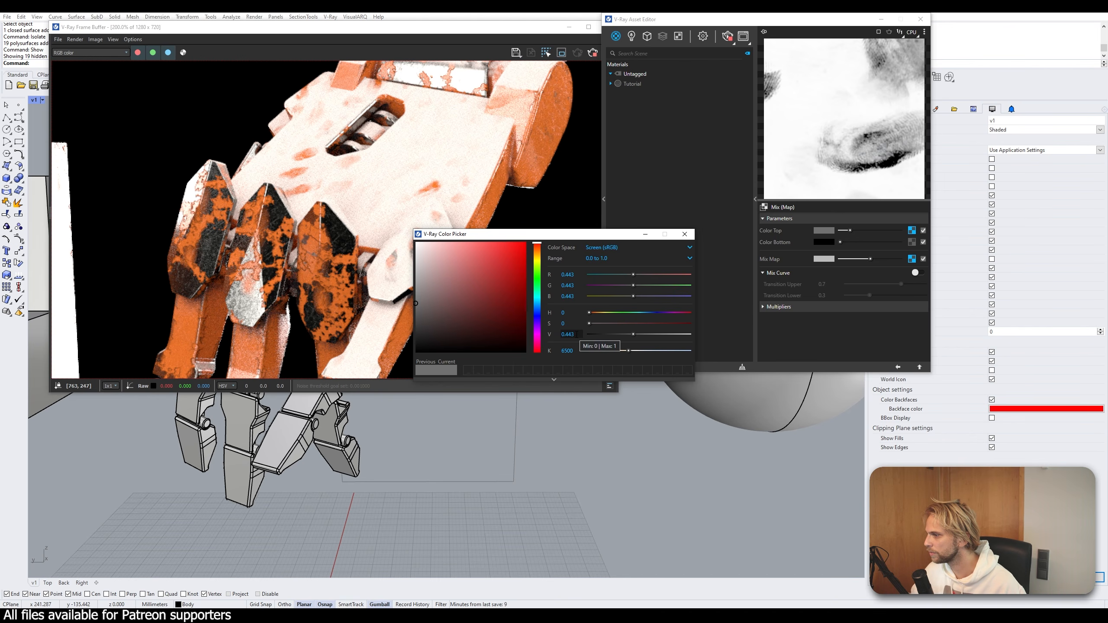
click(685, 235)
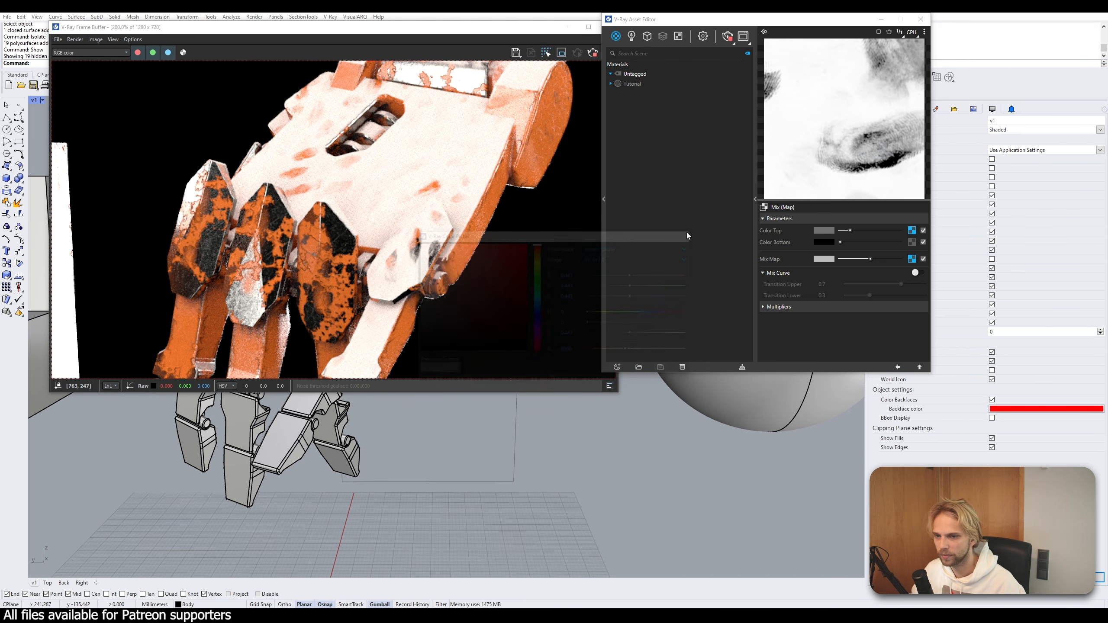
click(820, 231)
double_click(576, 334)
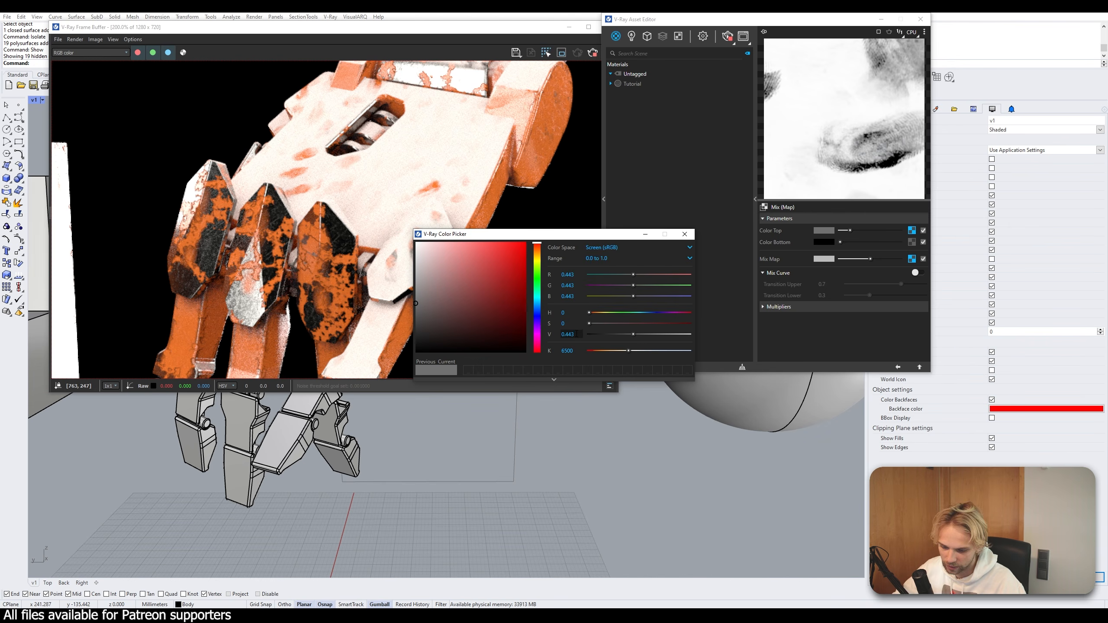
text(0.45)
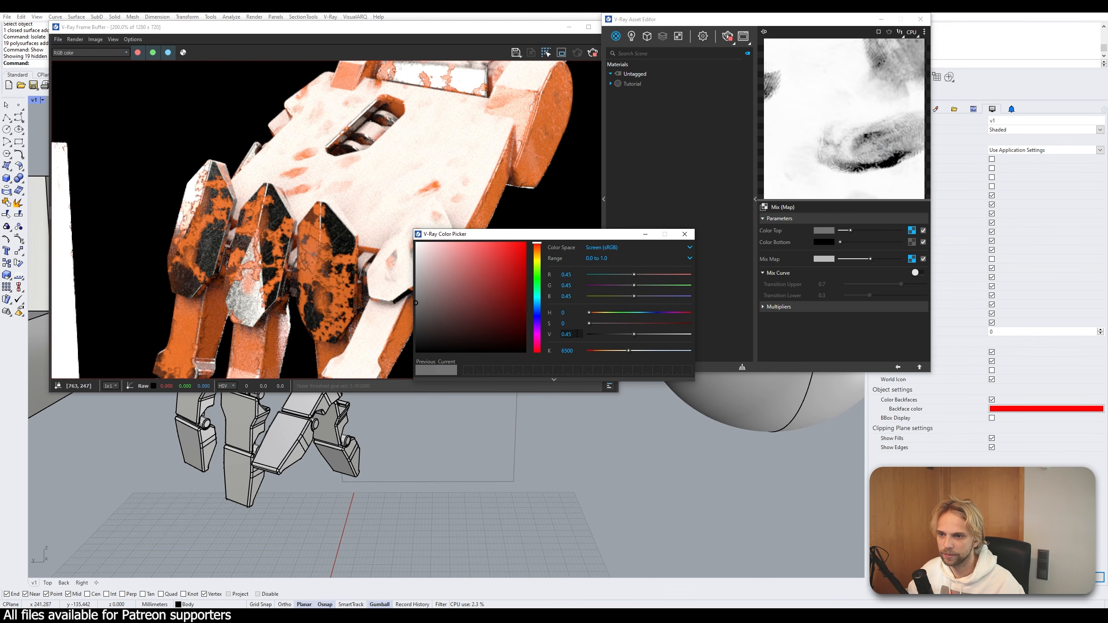
click(684, 235)
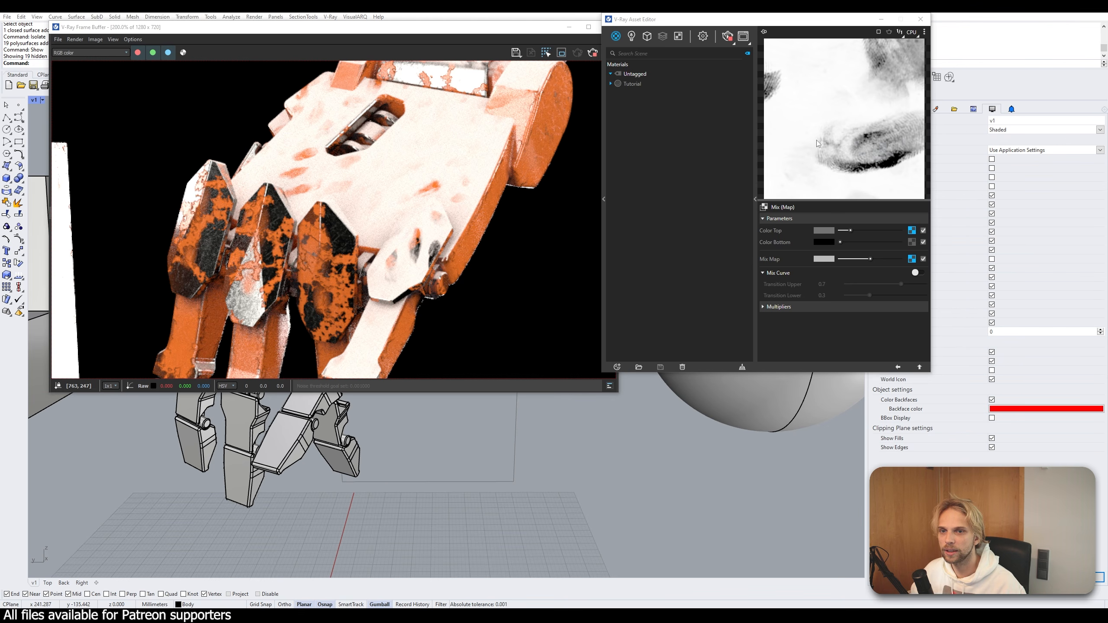
- Reopen the Spline Curve inside the Tri-Planar's Texture X and delete the redundant point at position 0.273 on the Value curve
click(911, 229)
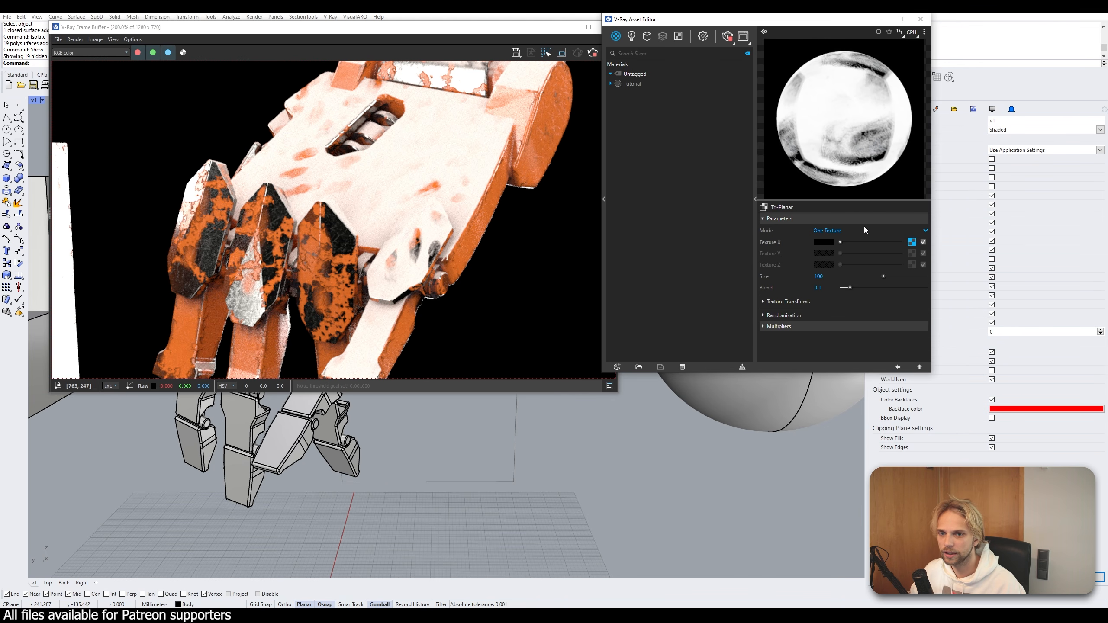
click(912, 244)
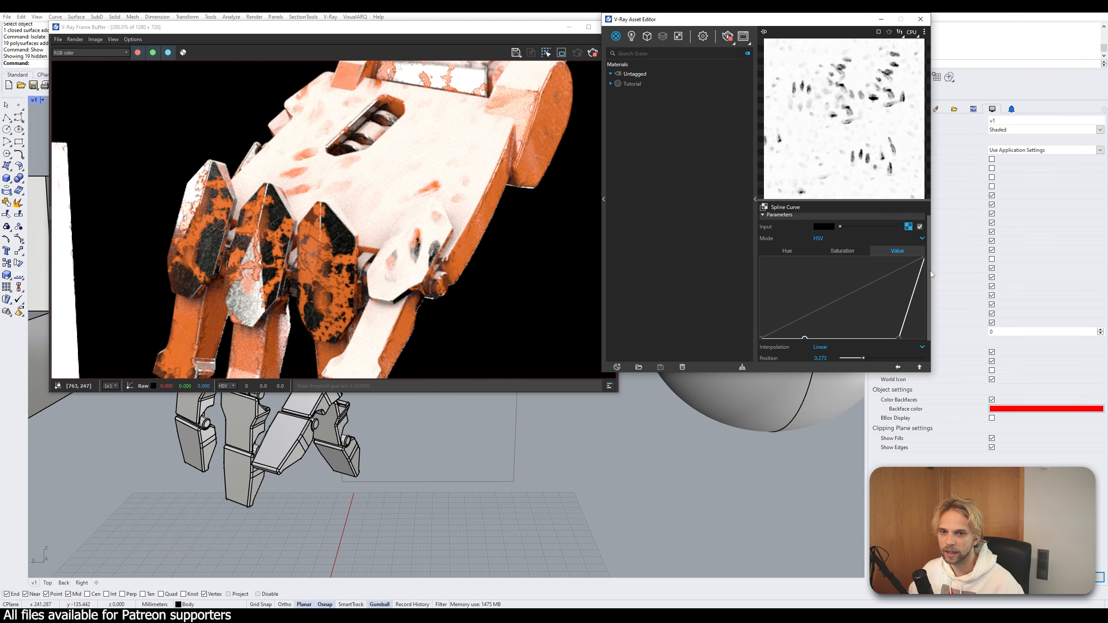
drag(929, 270, 927, 310)
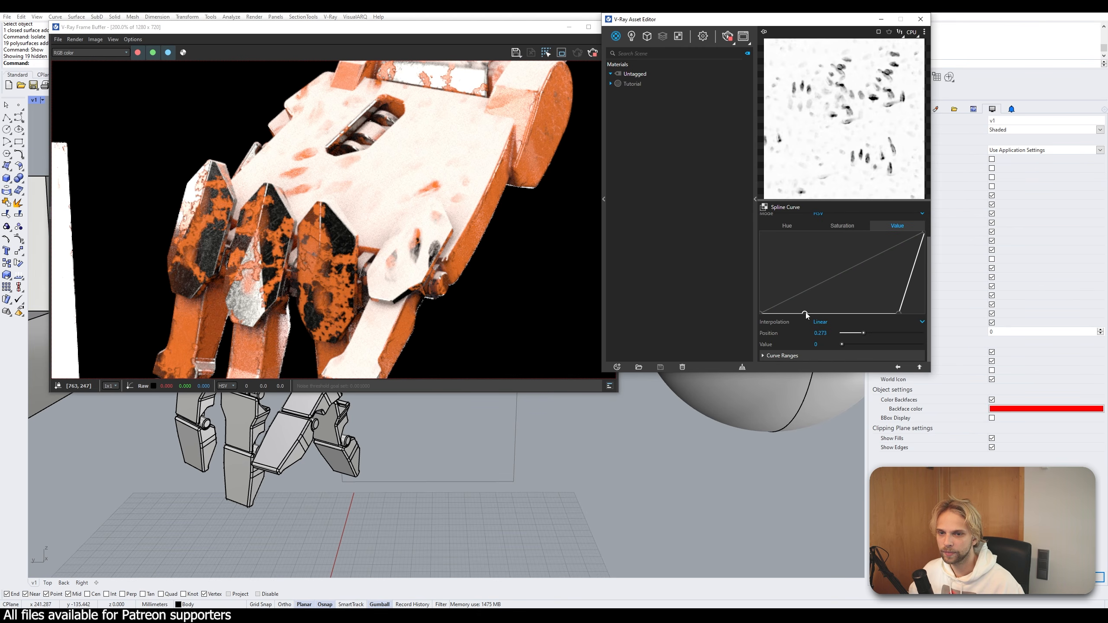
key(Delete)
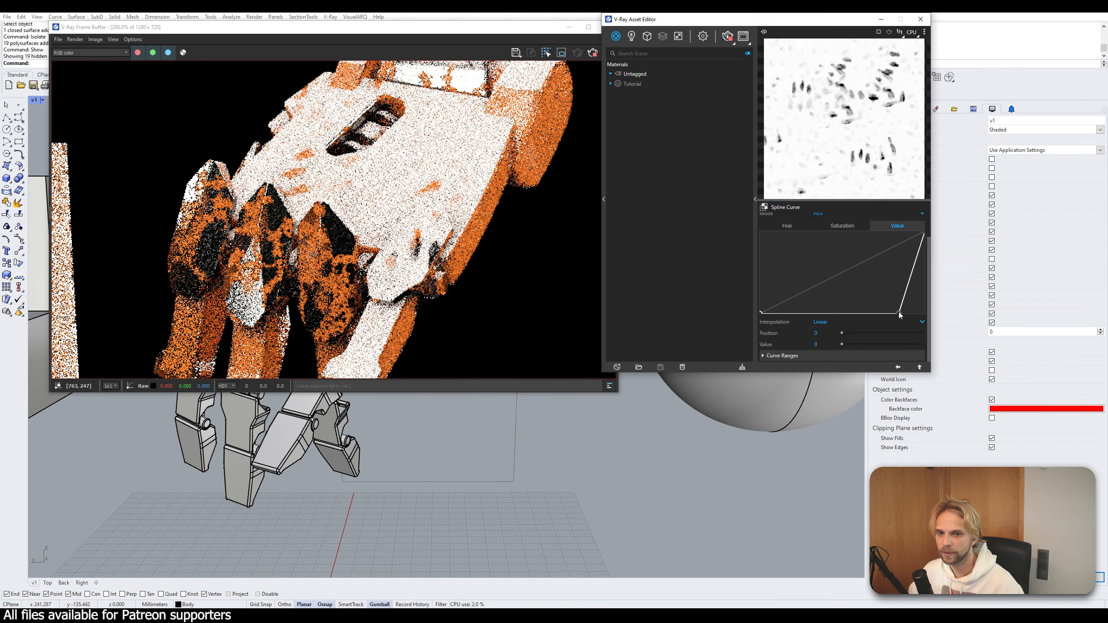
- Try a value of 0.45 on the Value curve's inner point, and return it to zero at position 0.815
drag(899, 313, 899, 312)
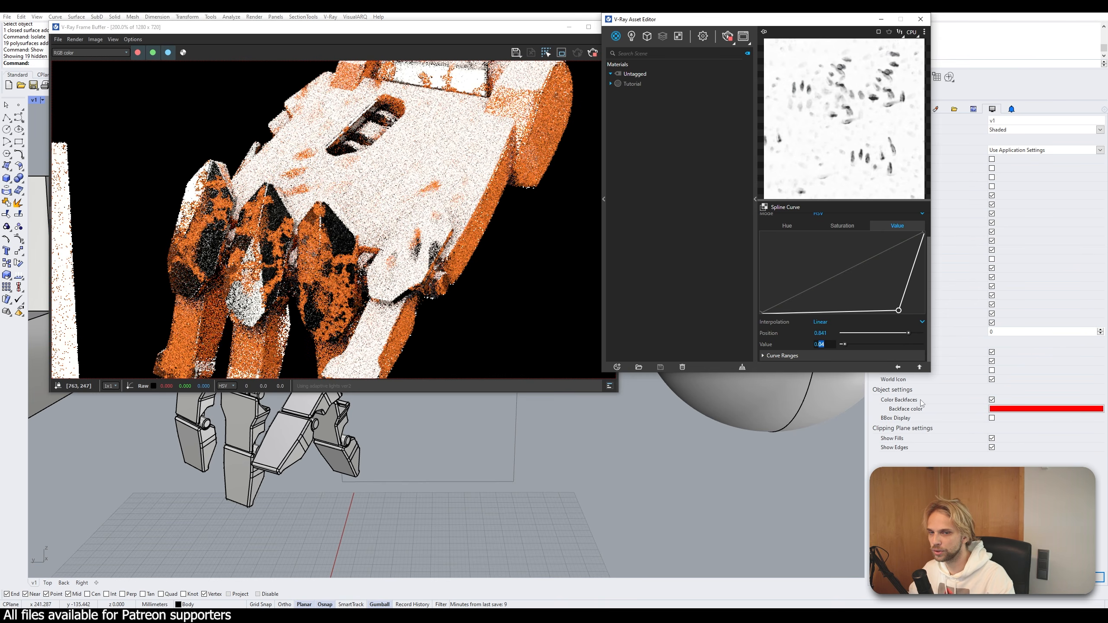
text(0.4)
key(Return)
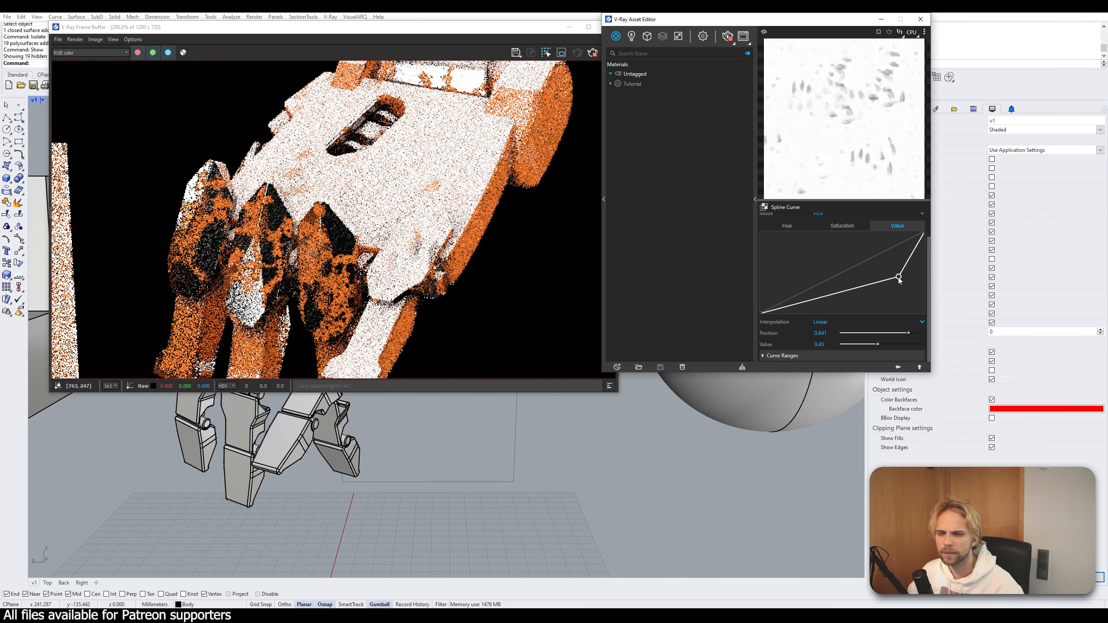
drag(898, 276, 894, 312)
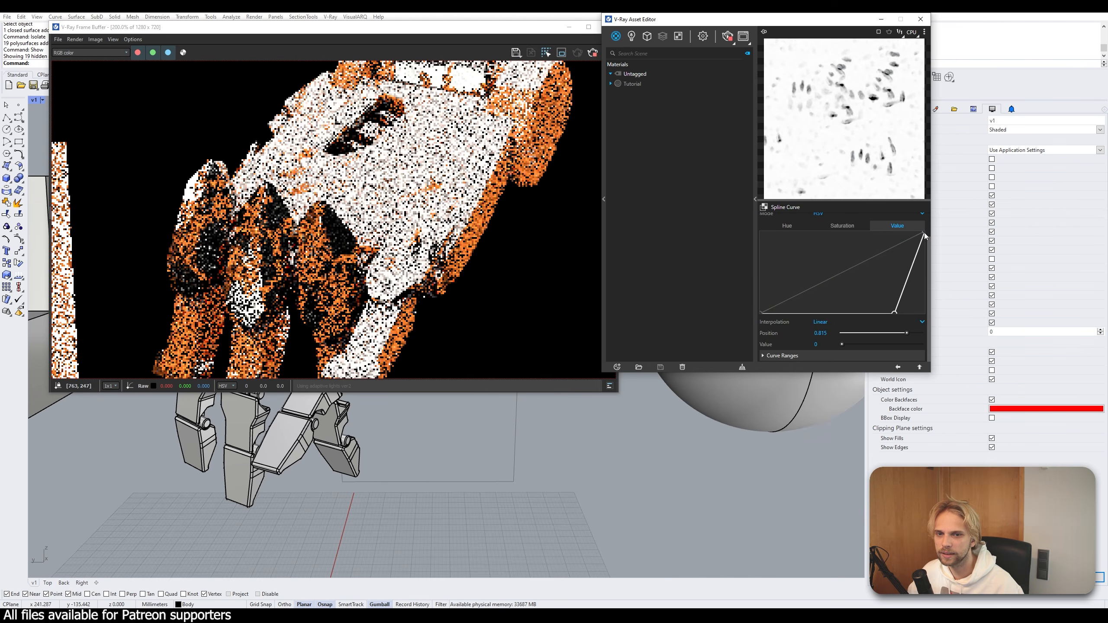
- Lower the Value curve's end point to 0.45 and inspect the weakened dust on the rendered hand
drag(923, 232, 936, 283)
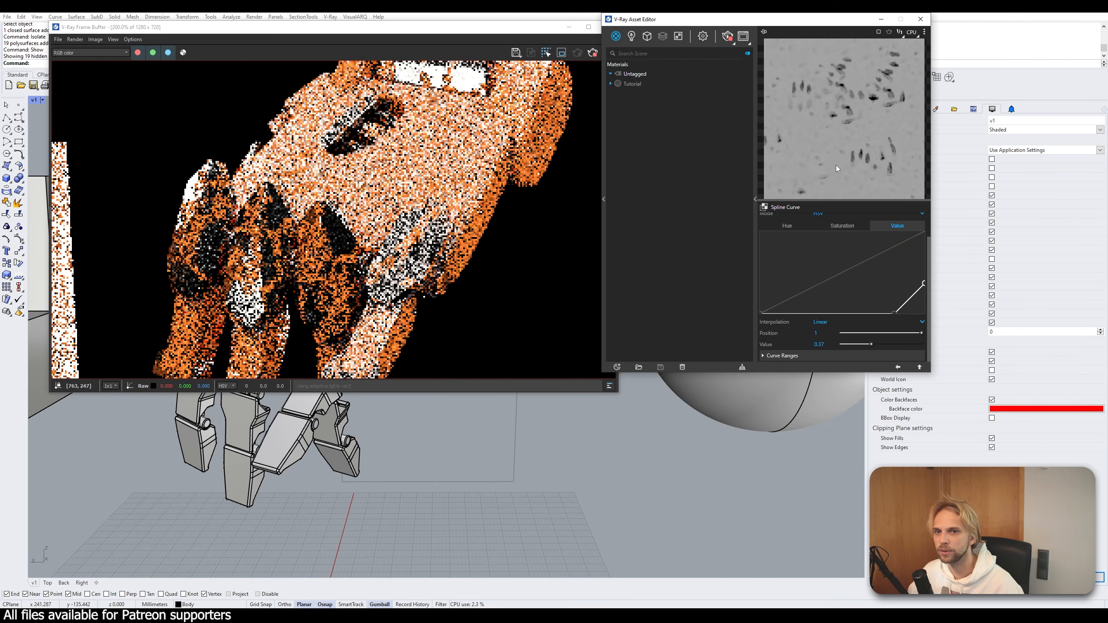
click(829, 345)
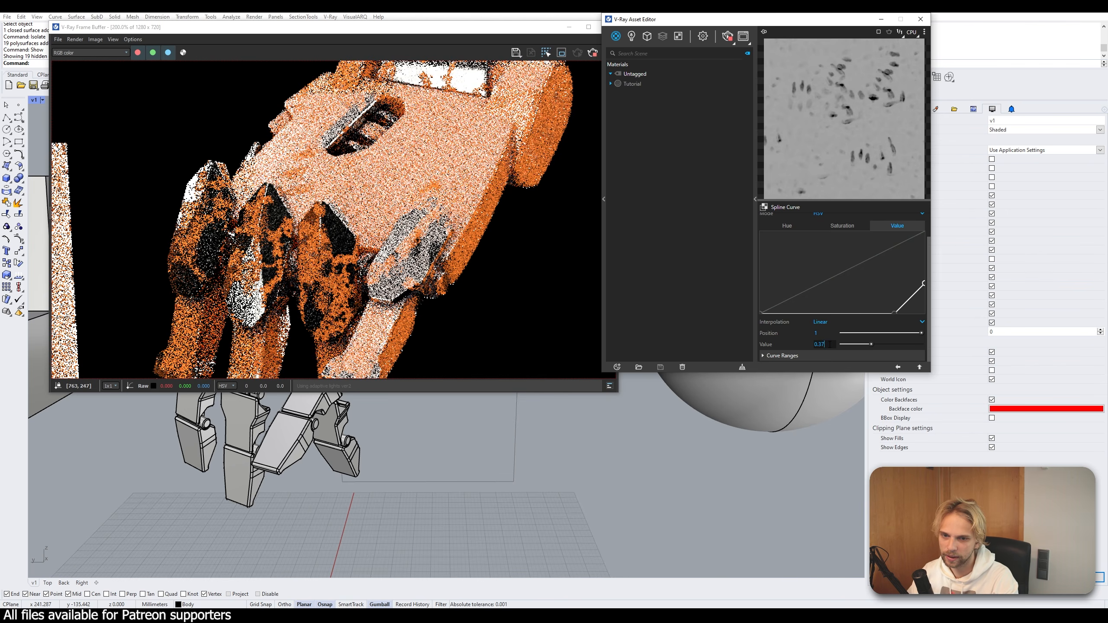
text(0.45)
key(Return)
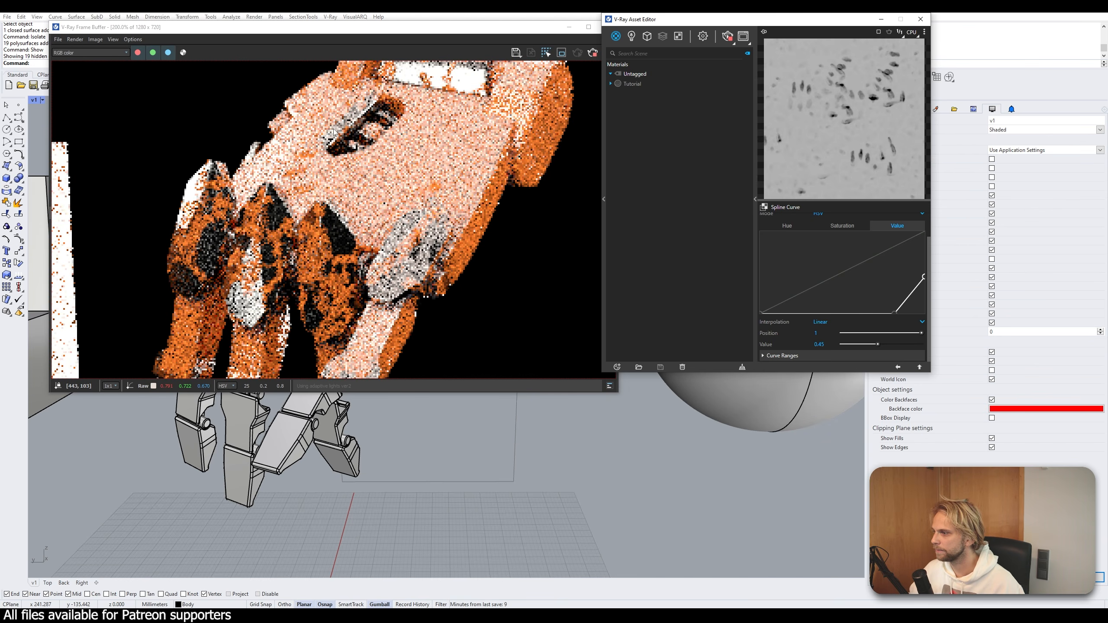
scroll(334, 132, down, 1)
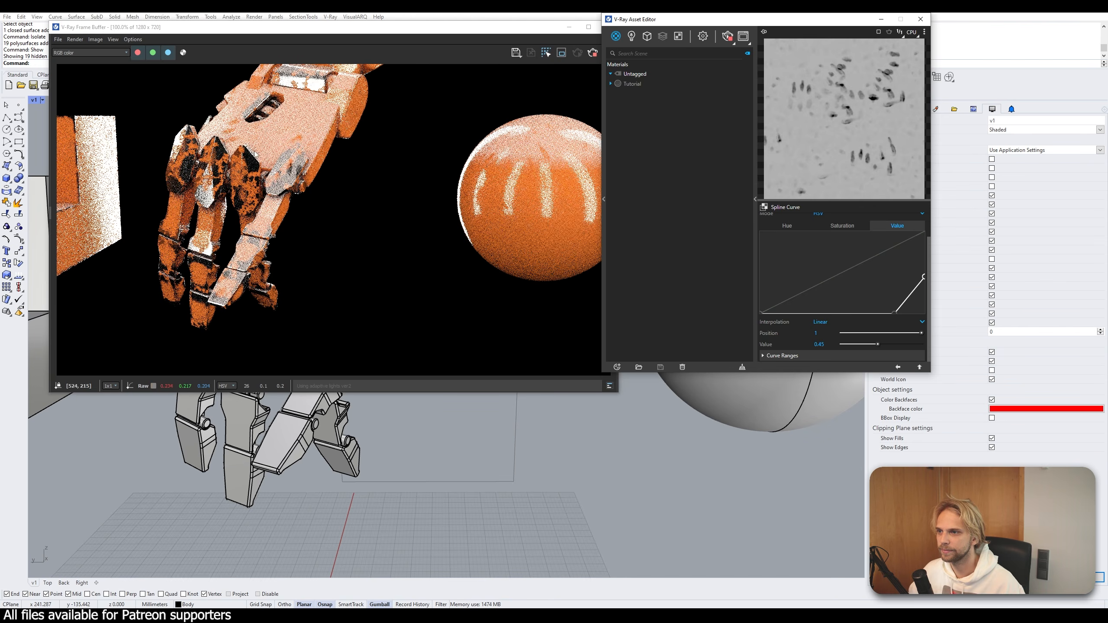
scroll(227, 129, up, 1)
middle_drag(243, 139, 361, 204)
scroll(361, 204, down, 1)
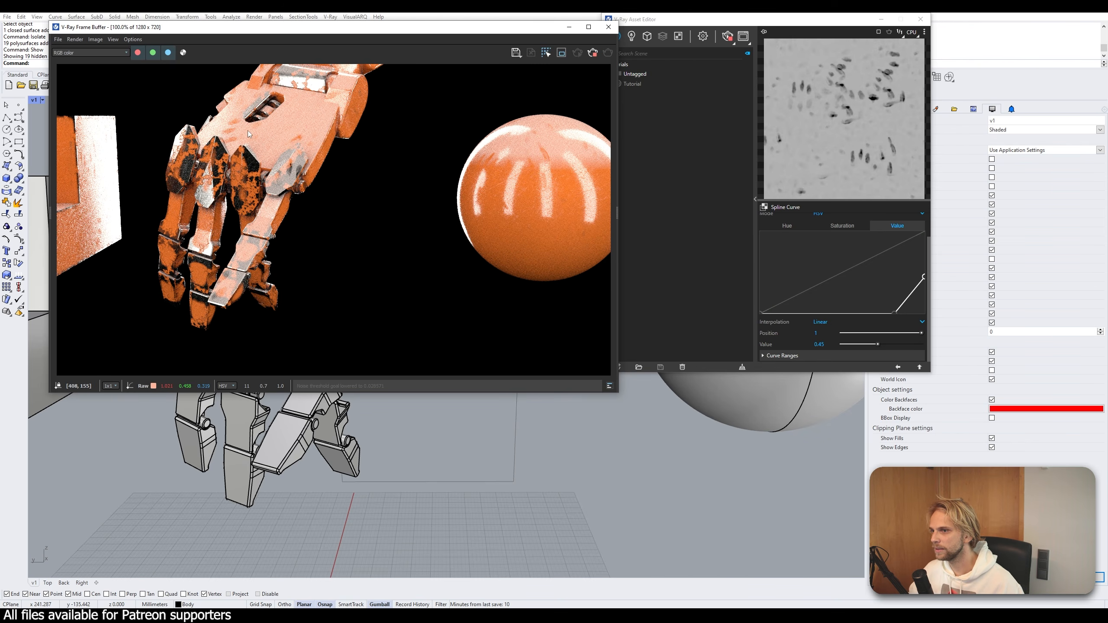
scroll(244, 210, up, 2)
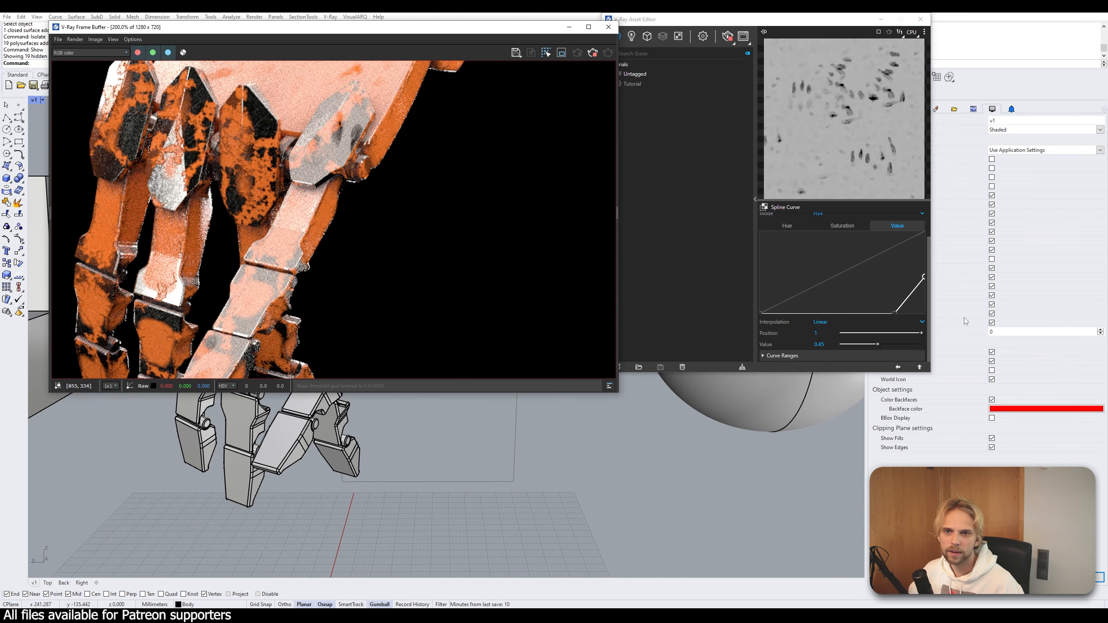
- Move the Value curve's zero point to position 0.956, lower the end point's value to about 0.234, and check the render
drag(893, 311, 920, 323)
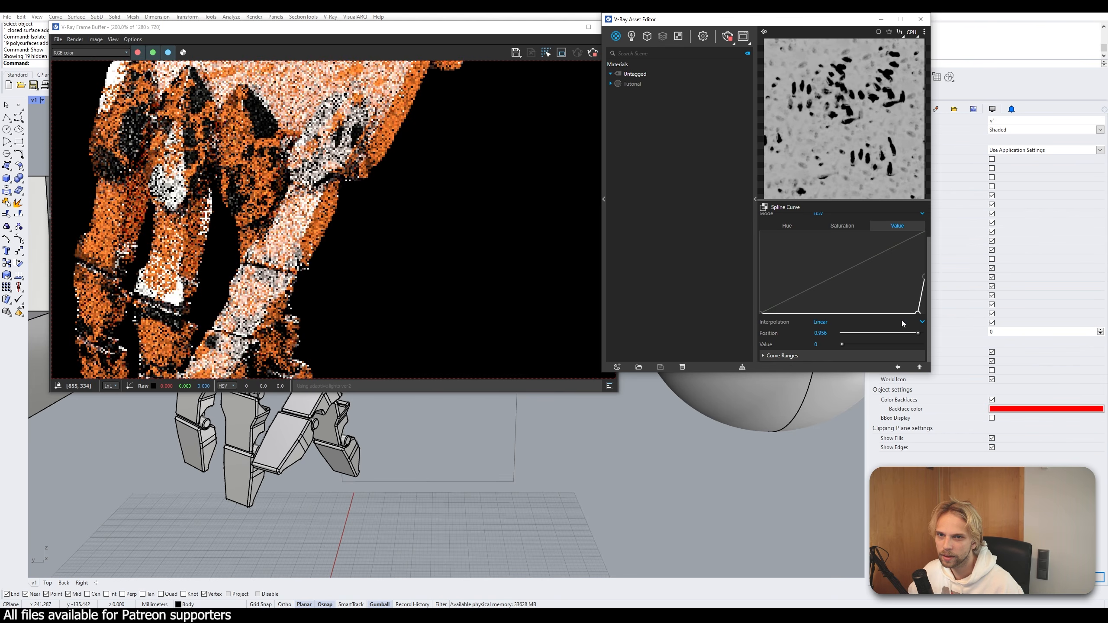
middle_drag(234, 116, 290, 221)
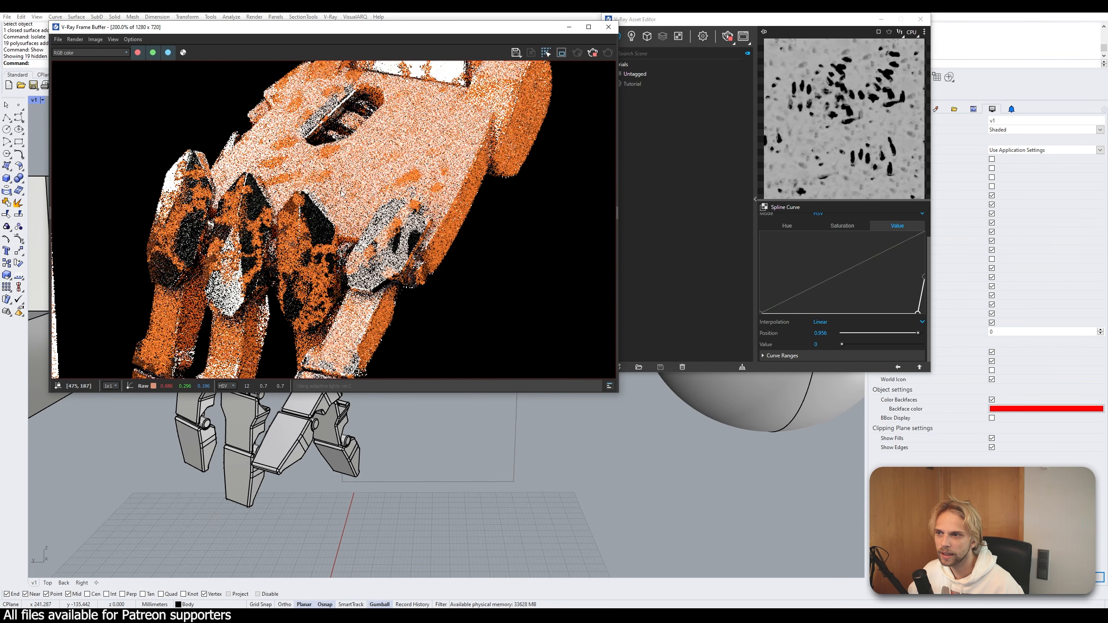
click(924, 277)
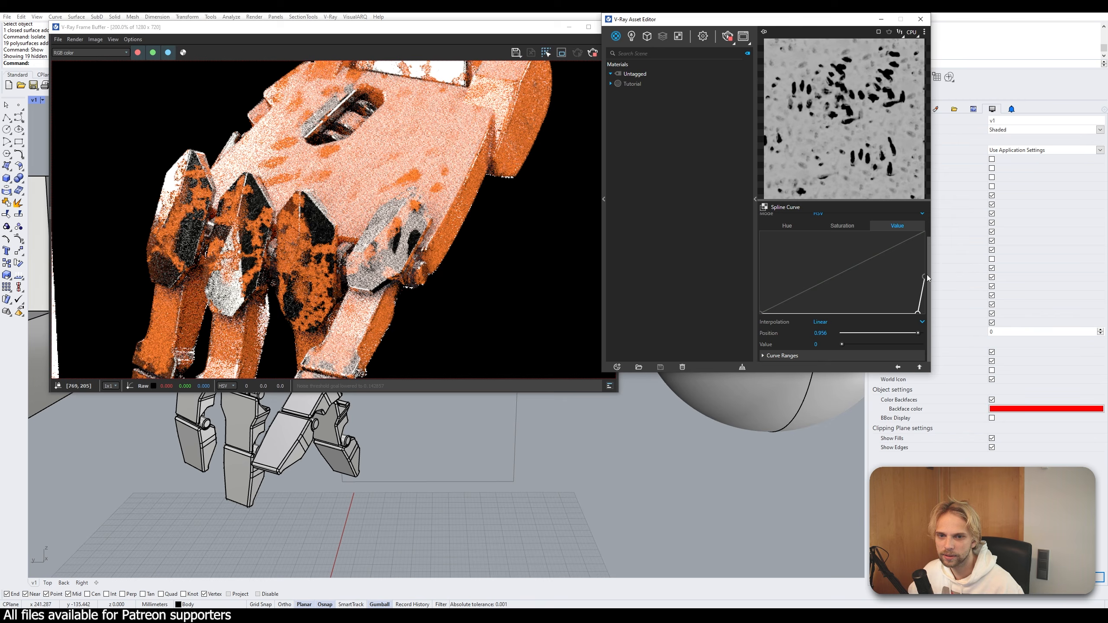
click(924, 275)
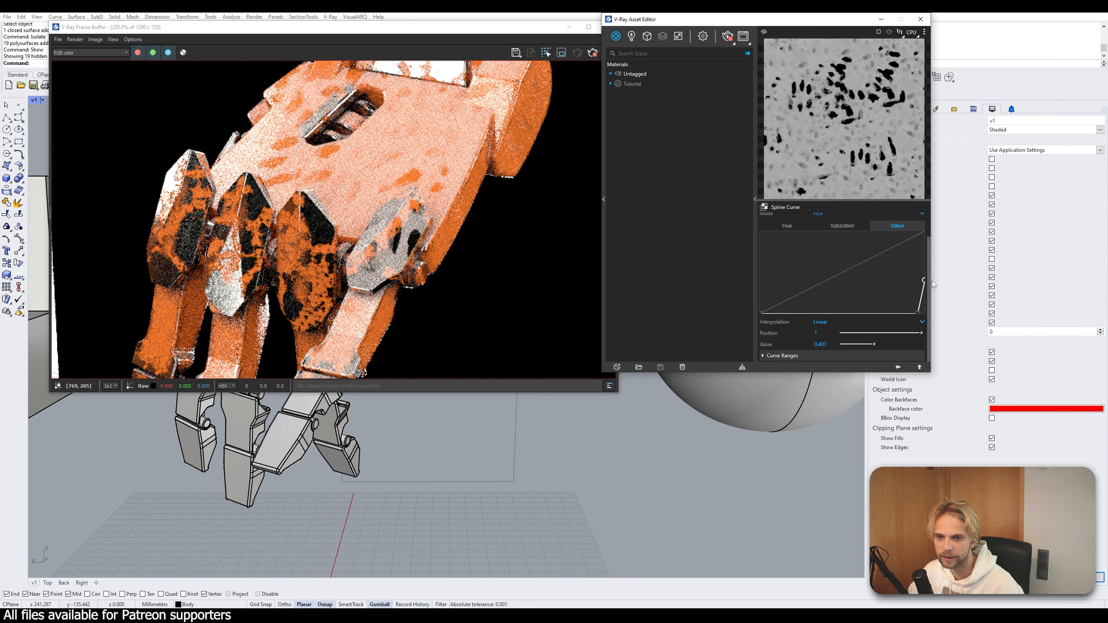
drag(935, 286, 936, 288)
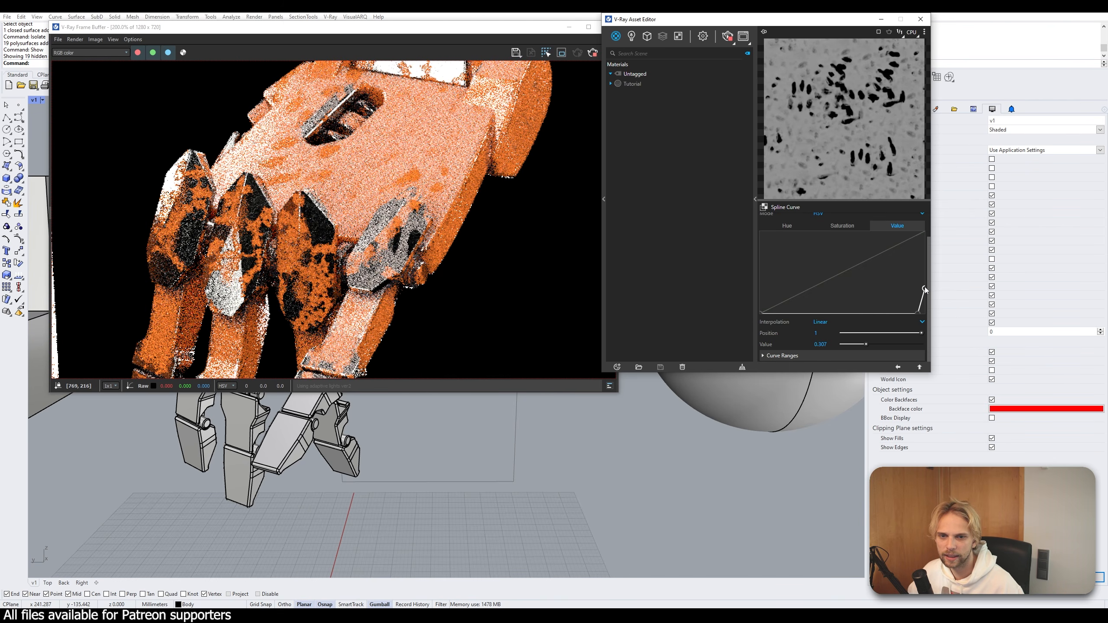
drag(925, 289, 925, 295)
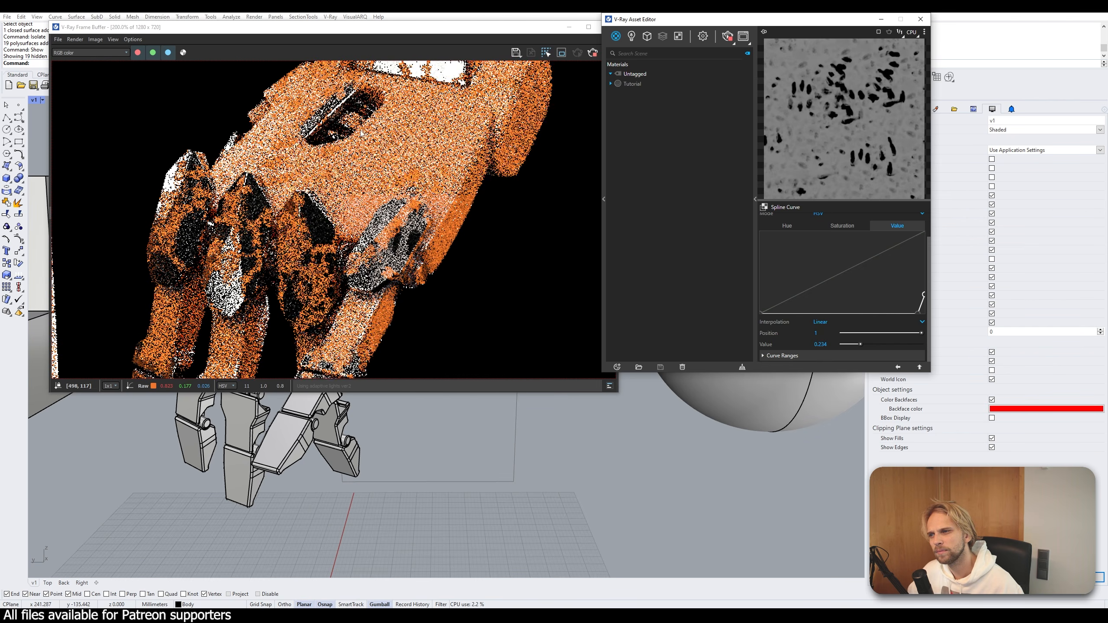
scroll(406, 149, down, 1)
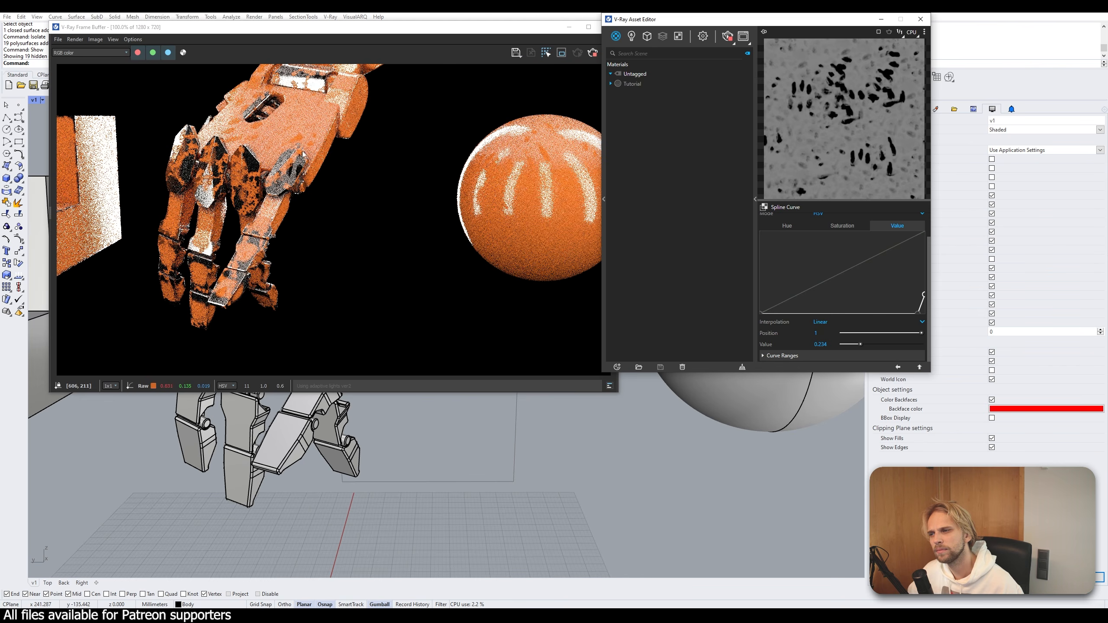
scroll(236, 133, up, 1)
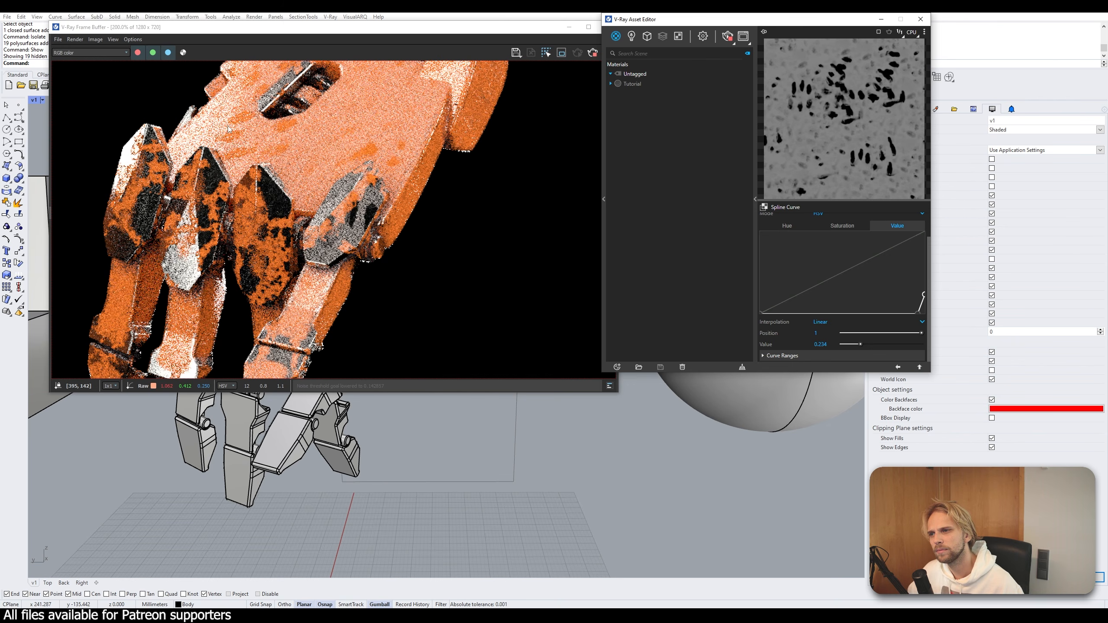
- Return to the Tri-Planar settings and examine the dust and fingerprints across the rendered hand
click(919, 367)
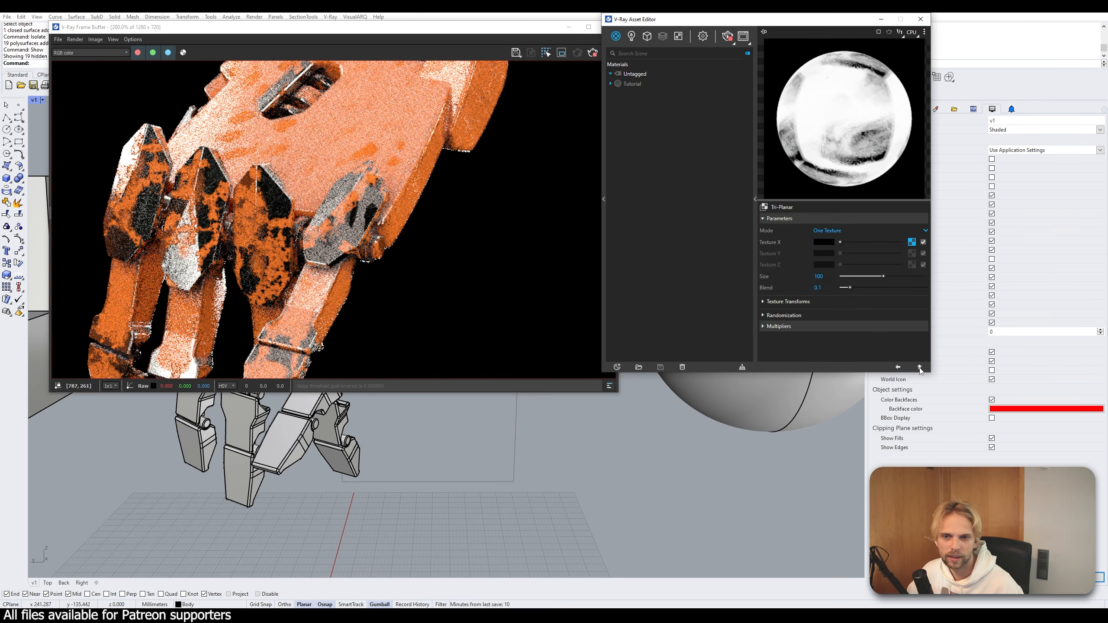
middle_drag(448, 148, 523, 222)
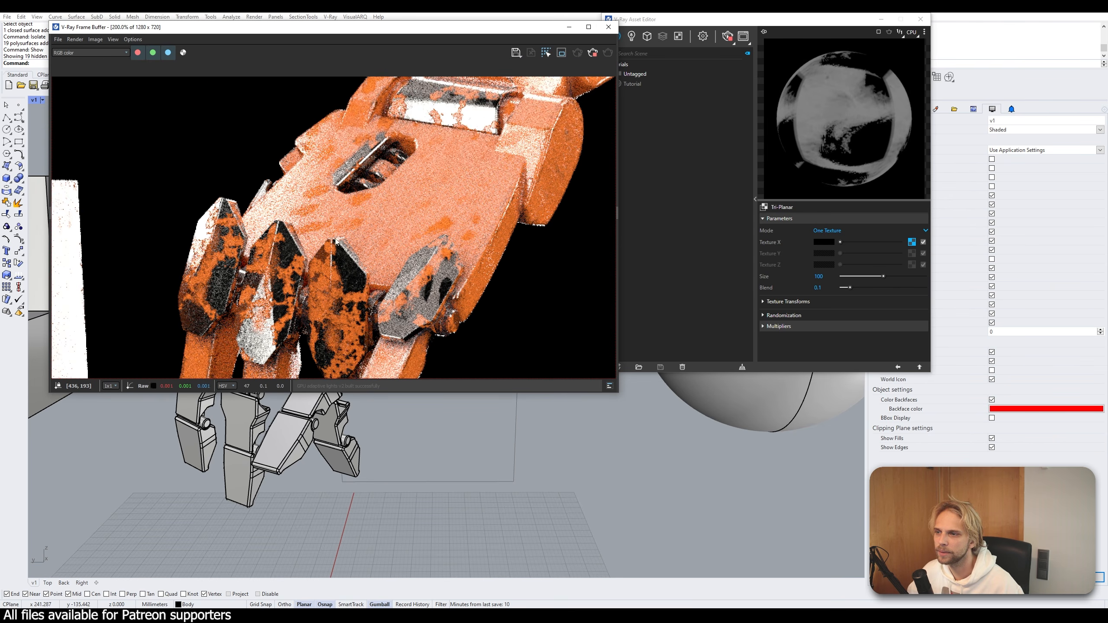
scroll(364, 217, down, 1)
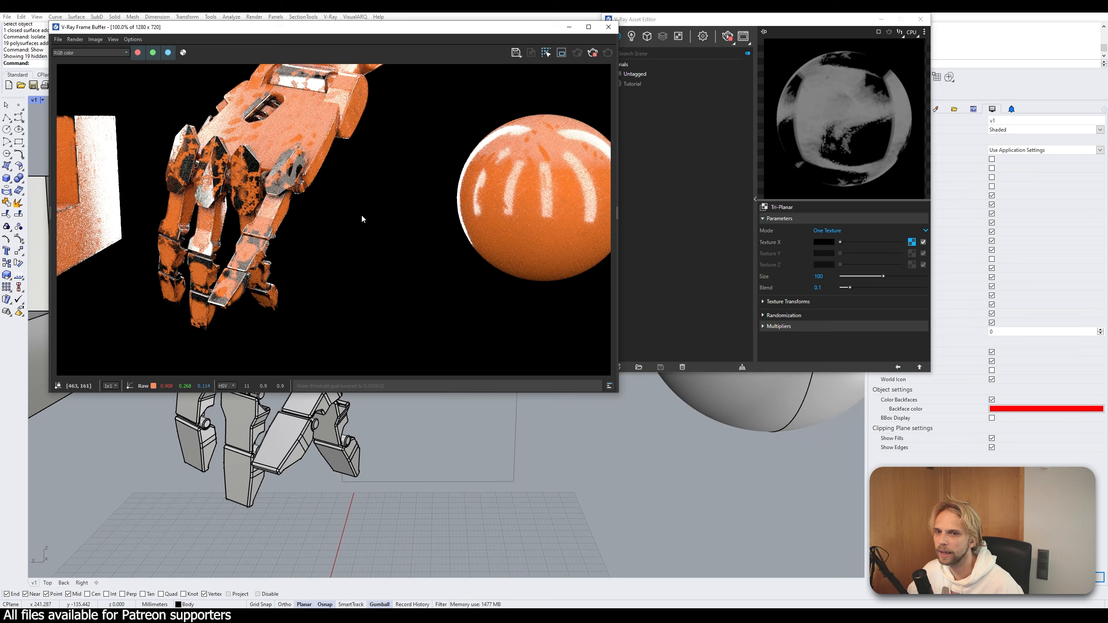
- Return to the Tutorial material's top-level layers and examine the dust on the rendered hand
click(925, 366)
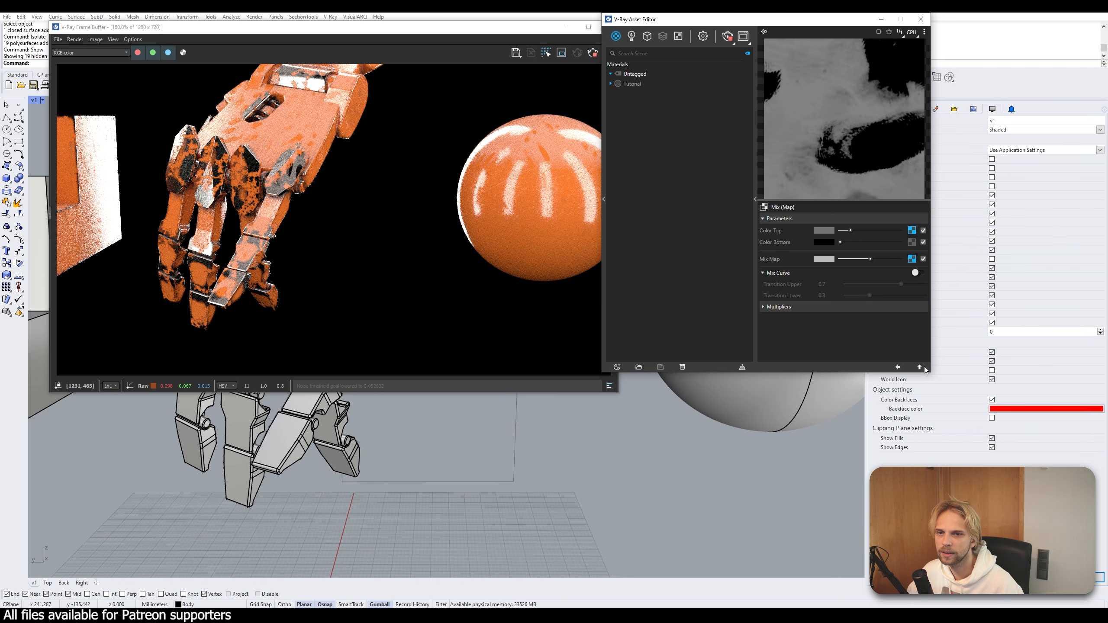
click(924, 366)
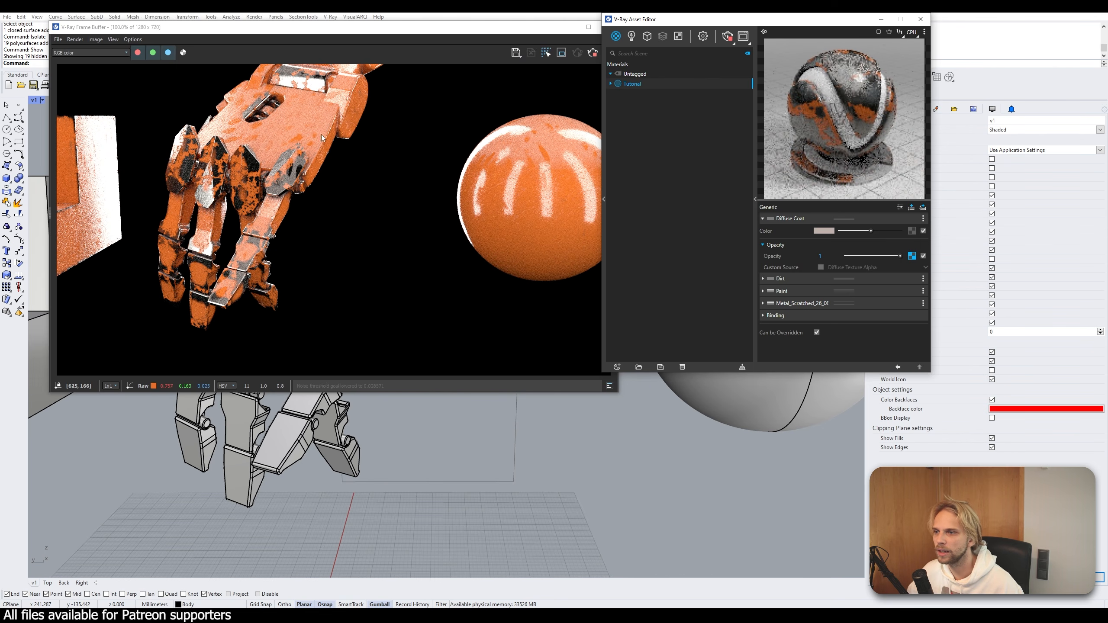
scroll(299, 154, up, 1)
scroll(299, 153, down, 2)
scroll(299, 153, up, 1)
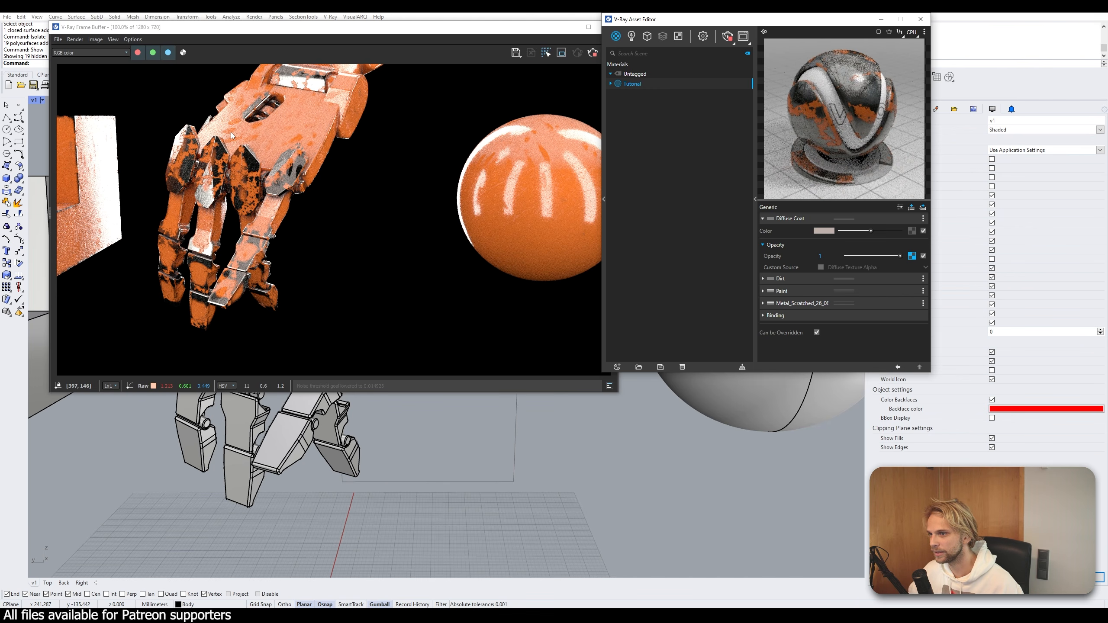
- Examine the dust and fingerprints up close on the rendered sphere in the frame buffer
click(323, 210)
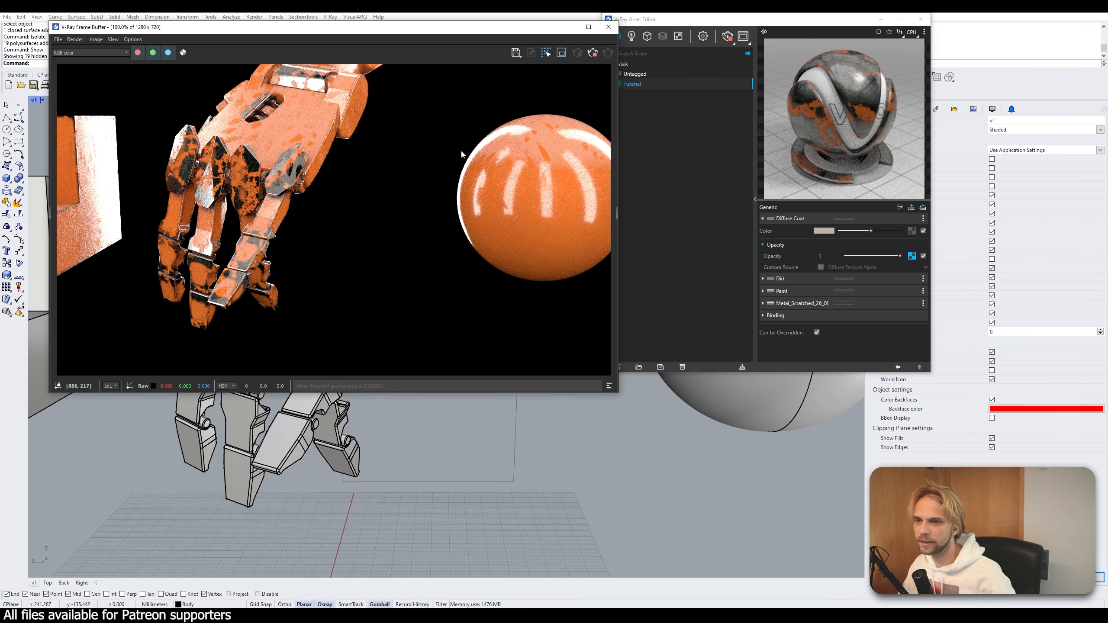
scroll(530, 136, up, 3)
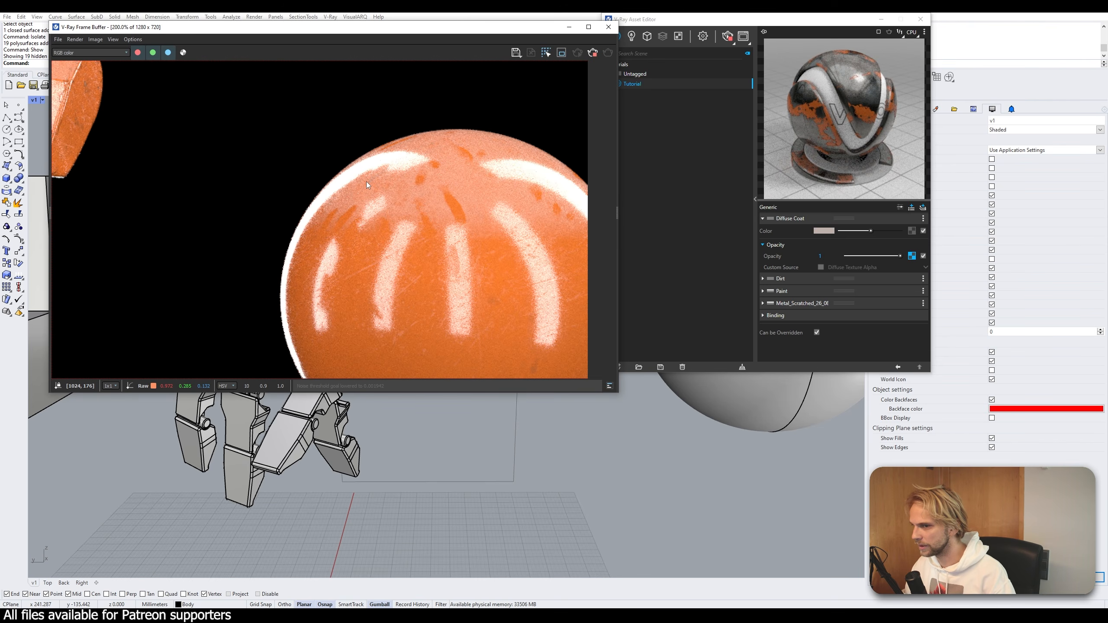
scroll(366, 182, down, 1)
scroll(279, 116, up, 1)
middle_drag(279, 117, 408, 180)
scroll(384, 180, down, 1)
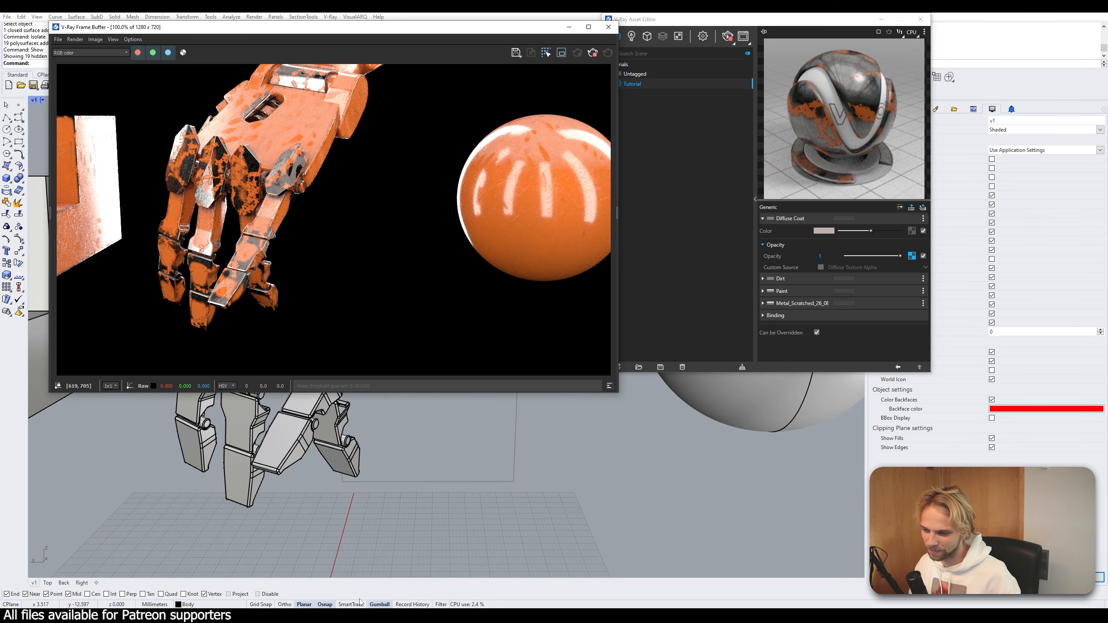
- Switch to the Photoshop material diagram and handwrite "Diffuse" and "Opacity" in the Dust section
key(alt+Tab)
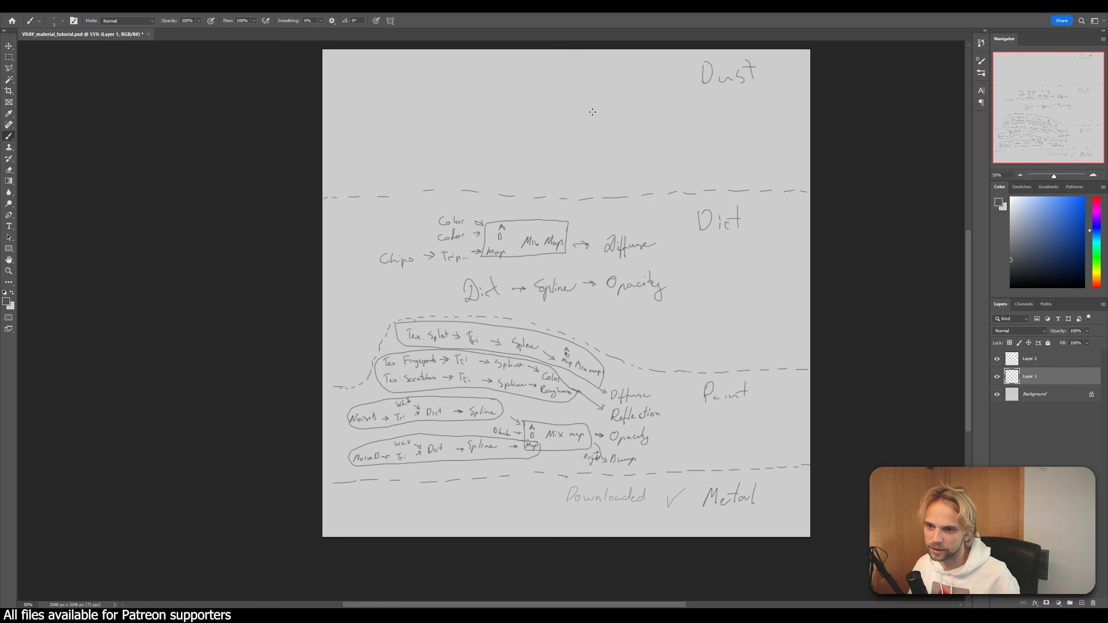
drag(589, 101, 606, 107)
mouse_move(610, 107)
mouse_down()
mouse_move(616, 129)
mouse_move(624, 124)
mouse_up()
drag(613, 113, 663, 112)
mouse_move(601, 150)
mouse_down()
mouse_move(627, 163)
mouse_move(658, 153)
mouse_up()
drag(653, 153, 654, 164)
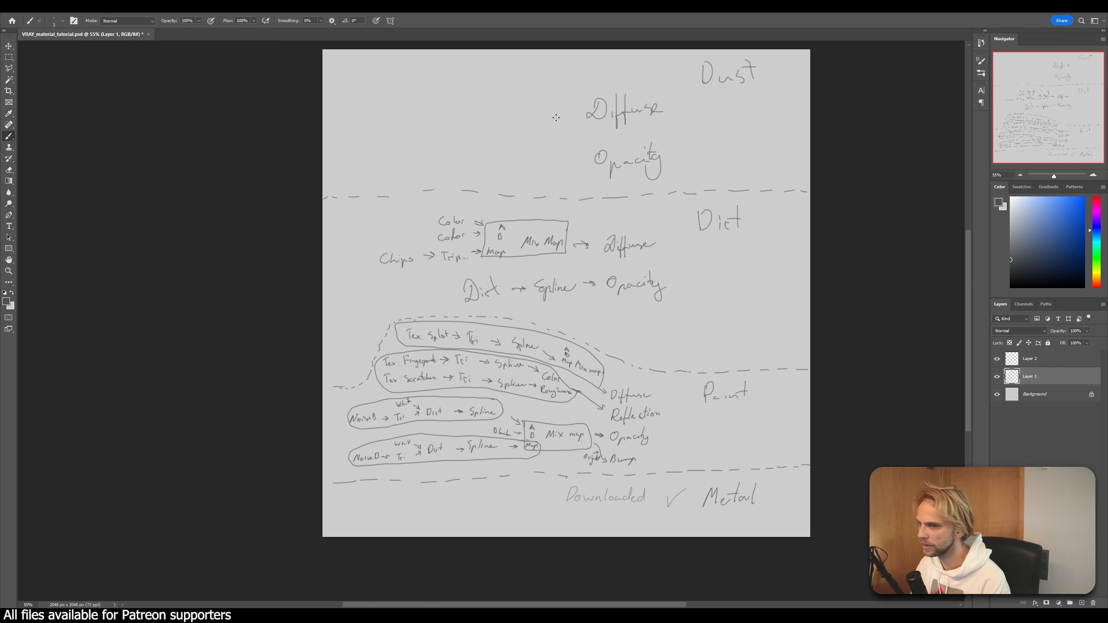
- Handwrite "Color" with an arrow leading to Diffuse in the Dust section
drag(553, 106, 567, 112)
drag(574, 110, 483, 119)
drag(503, 112, 504, 115)
drag(510, 97, 513, 116)
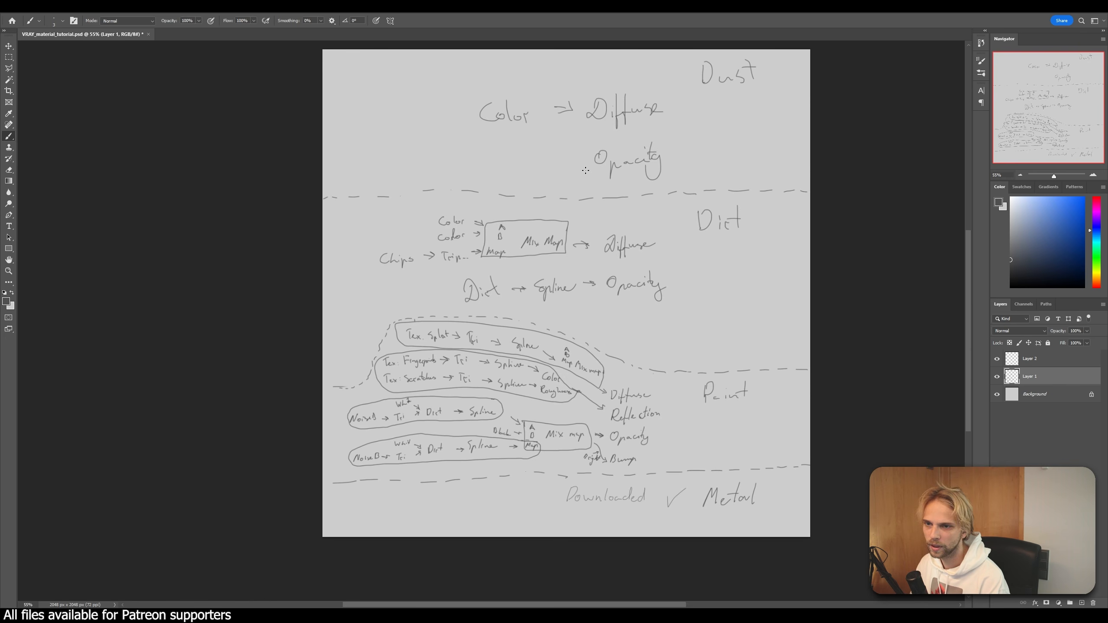
- Handwrite "Mix map" with an arrow to the Dust section's Opacity, and note its inputs A, B and Map
mouse_move(562, 162)
mouse_down()
mouse_move(585, 160)
mouse_move(569, 159)
mouse_up()
drag(575, 156, 580, 163)
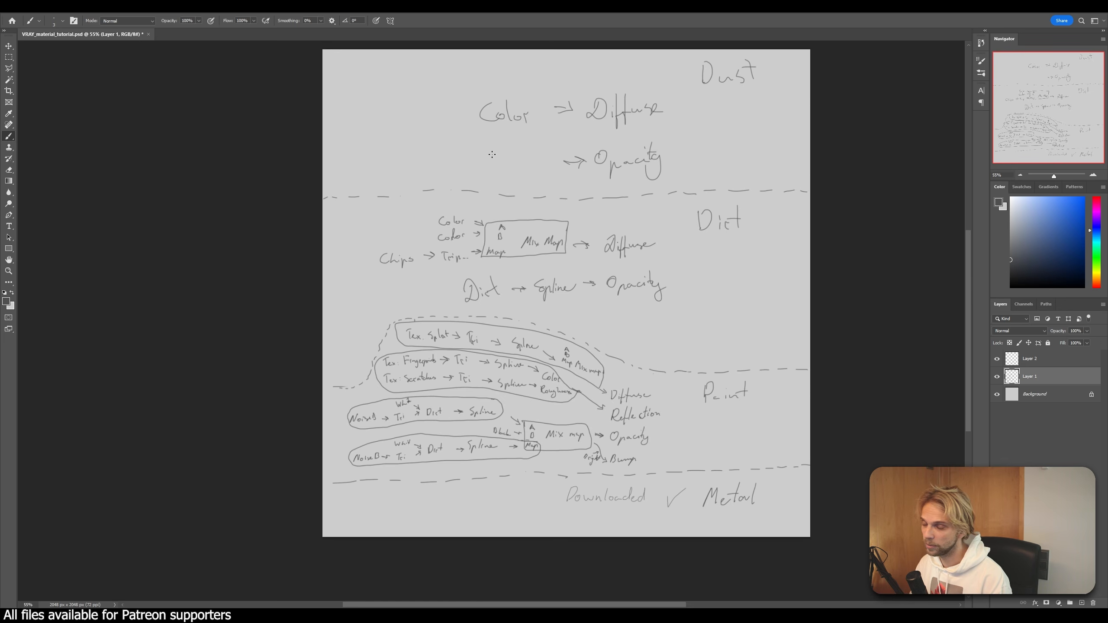
mouse_move(484, 171)
mouse_down()
mouse_move(500, 154)
mouse_move(505, 170)
mouse_up()
mouse_move(508, 158)
mouse_down()
mouse_move(511, 169)
mouse_move(544, 160)
mouse_up()
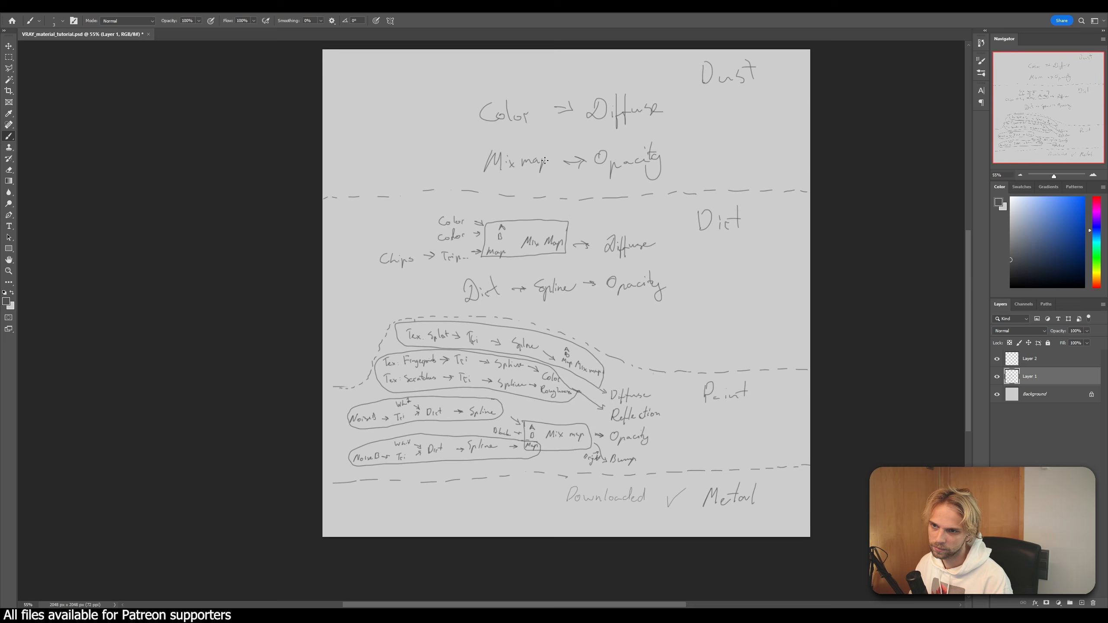
drag(462, 145, 465, 160)
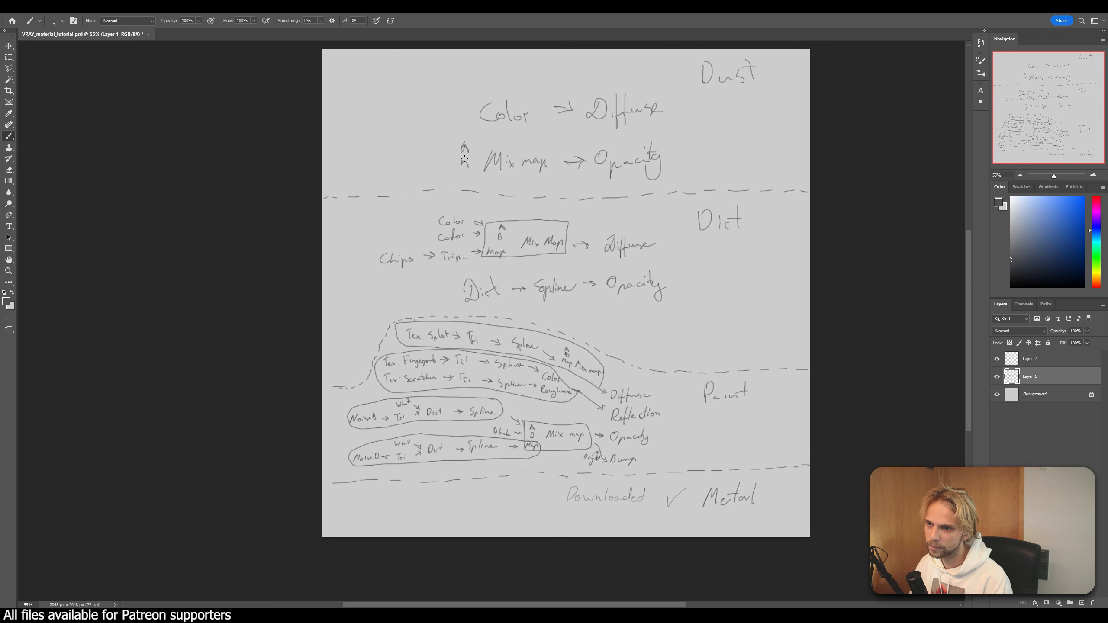
drag(465, 175, 479, 183)
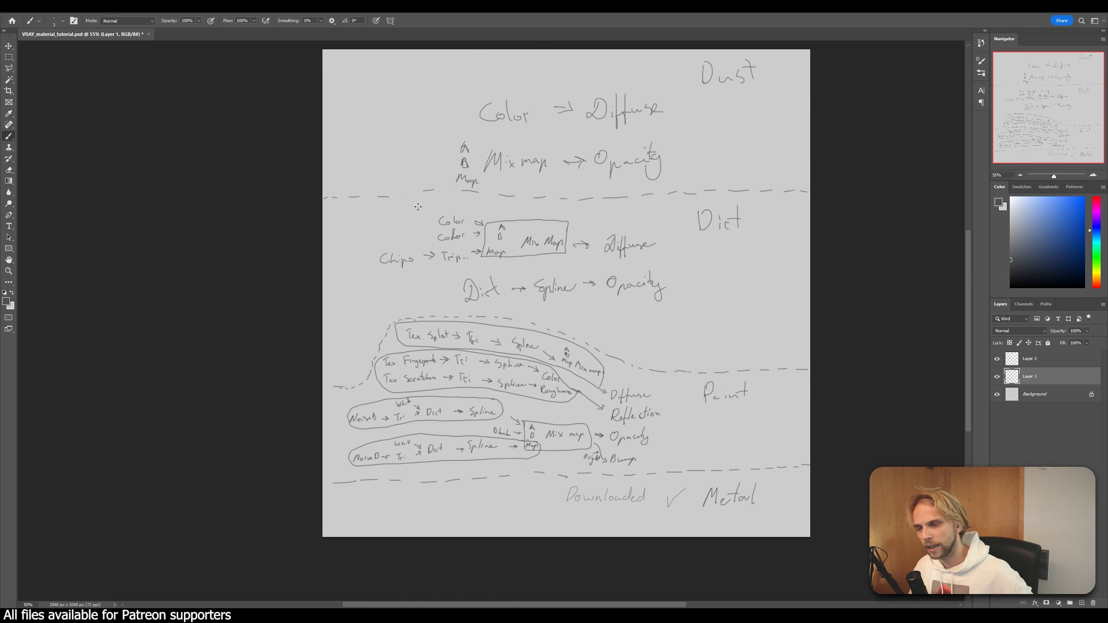
- Draw the Falloff to Spline chain leading into the mix map's Map input, and add an arrow to input B
drag(432, 178, 447, 182)
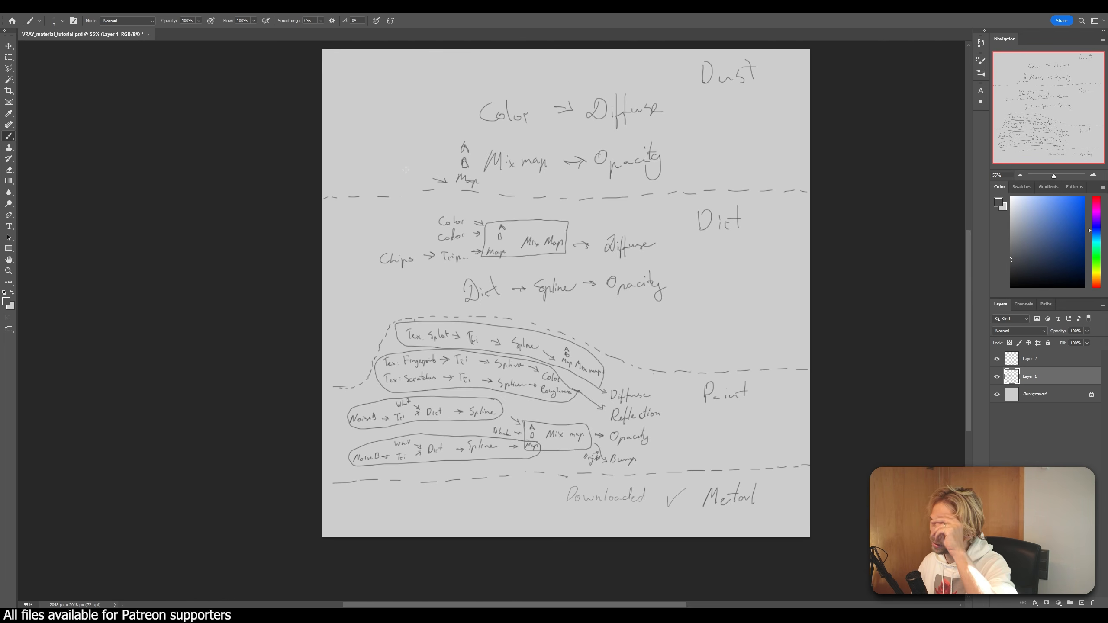
mouse_move(398, 176)
mouse_down()
mouse_move(390, 193)
mouse_move(429, 184)
mouse_move(329, 189)
mouse_move(337, 175)
mouse_up()
drag(330, 182, 349, 190)
drag(346, 181, 358, 198)
drag(355, 187, 366, 187)
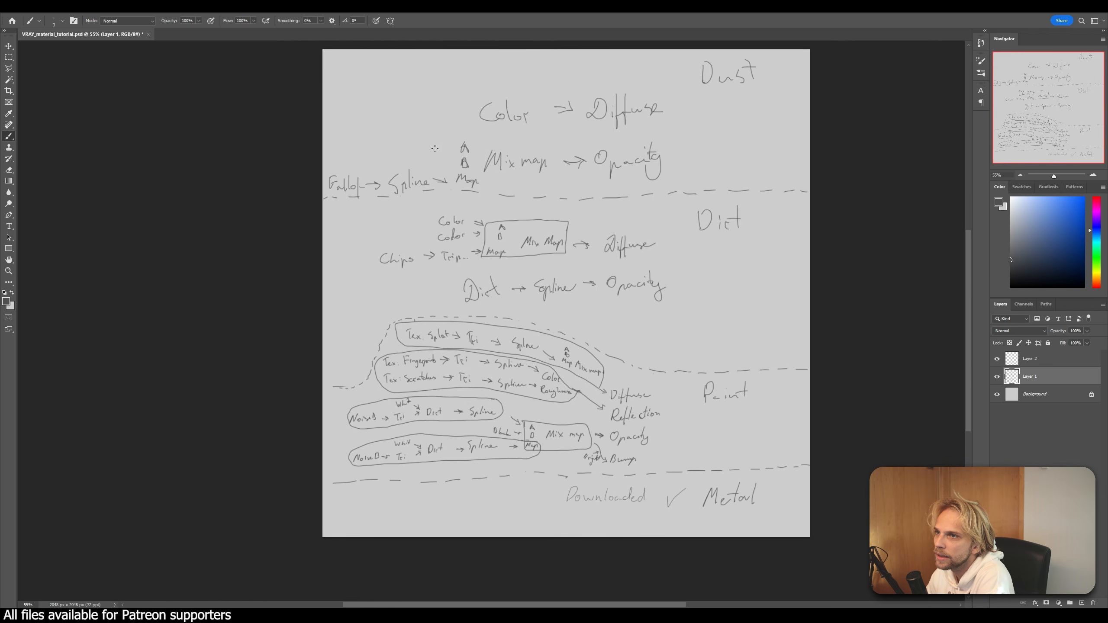
drag(432, 165, 442, 168)
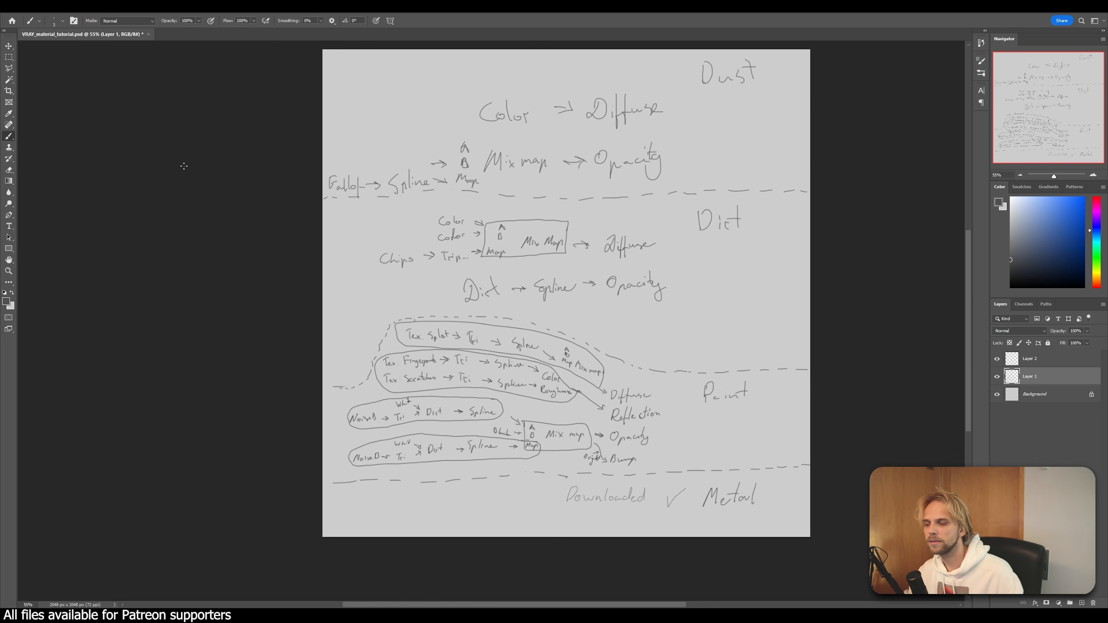
- Switch to the V-Ray Asset Editor and trace the opacity's Mix map through its Color Top Tri-Planar to the Spline Curve
mouse_move(563, 616)
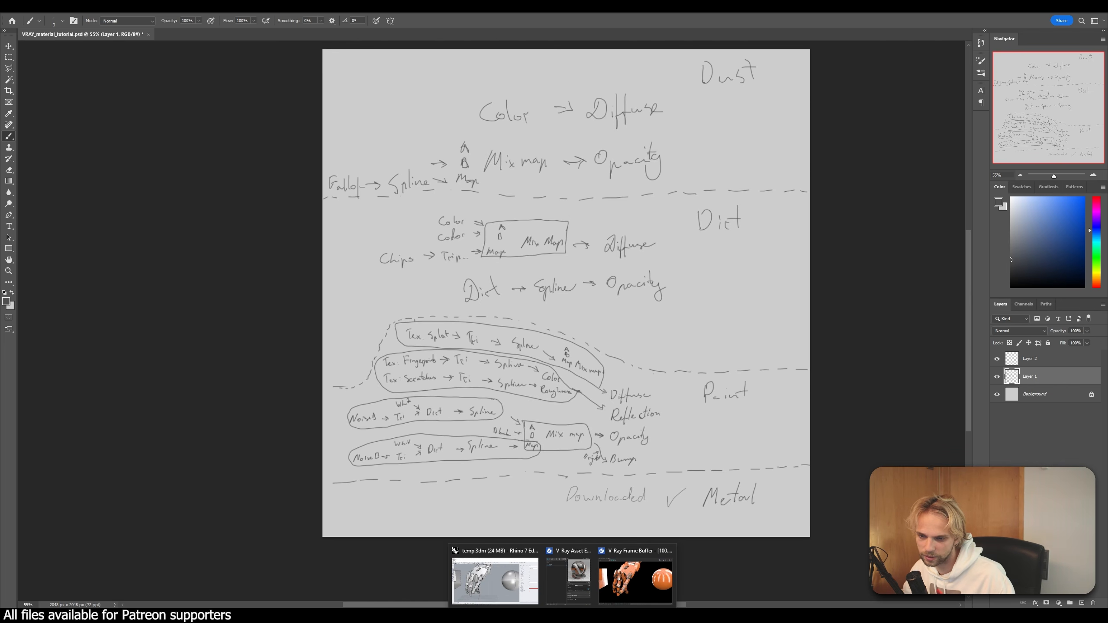
click(554, 583)
click(911, 256)
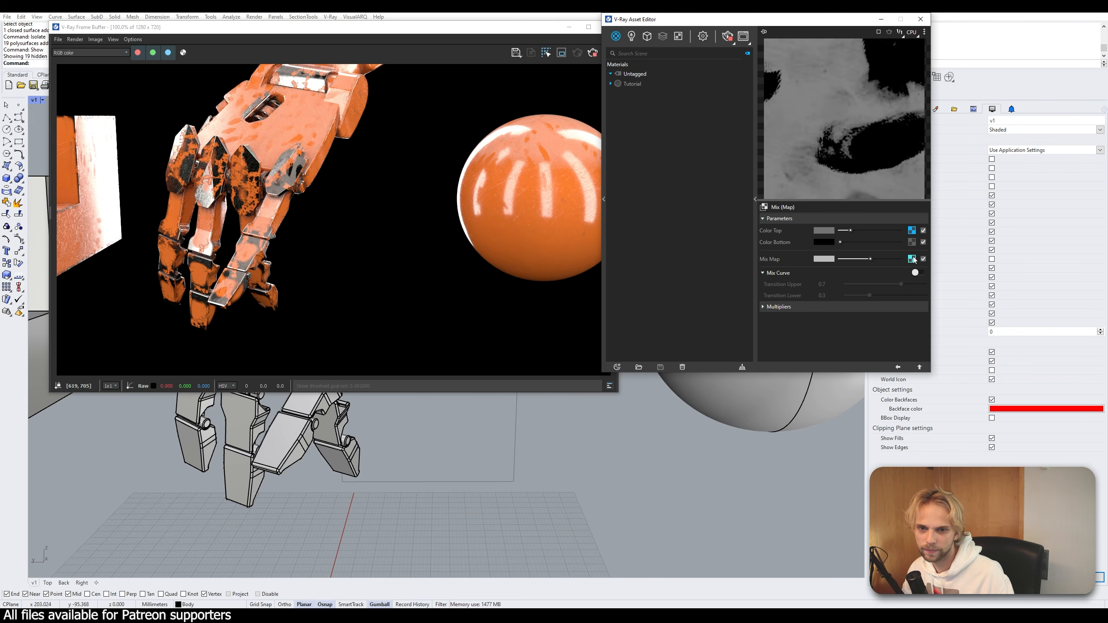
click(913, 231)
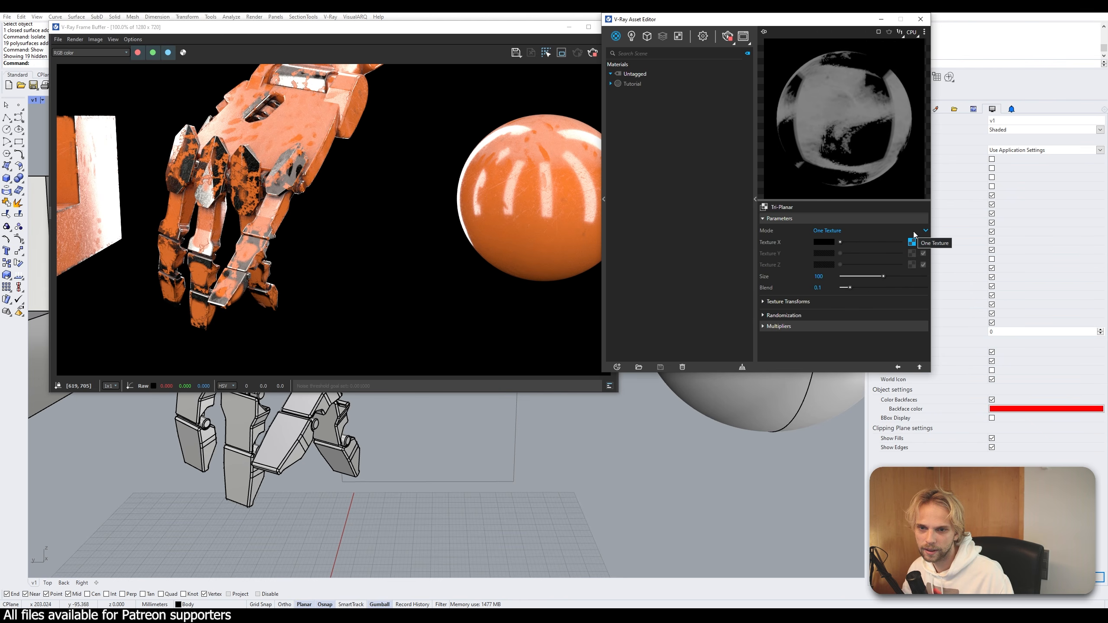
click(918, 366)
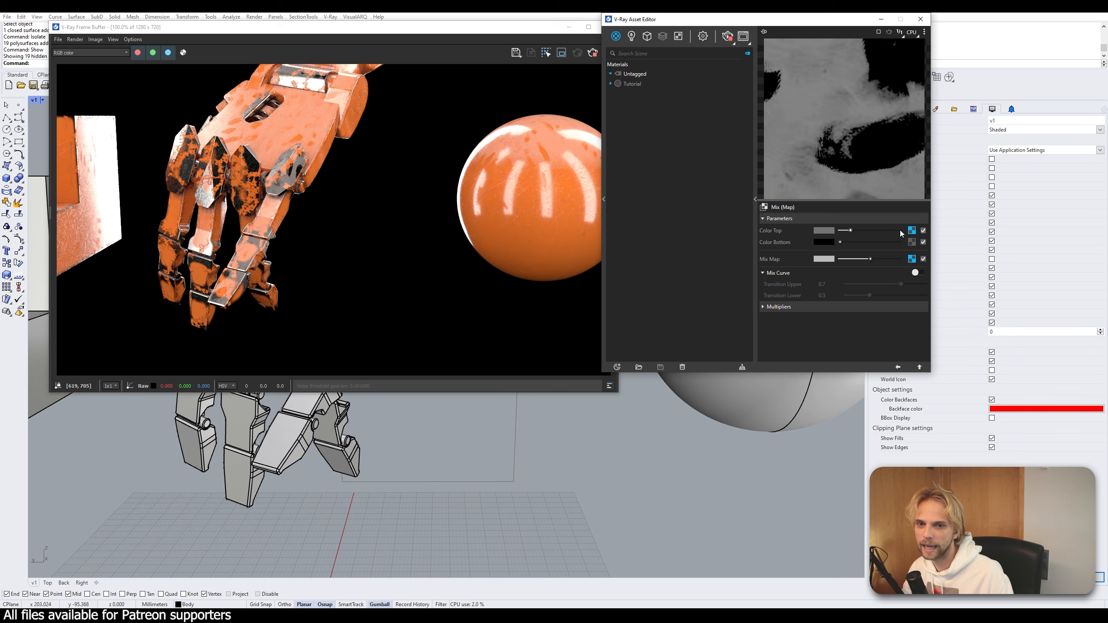
click(911, 231)
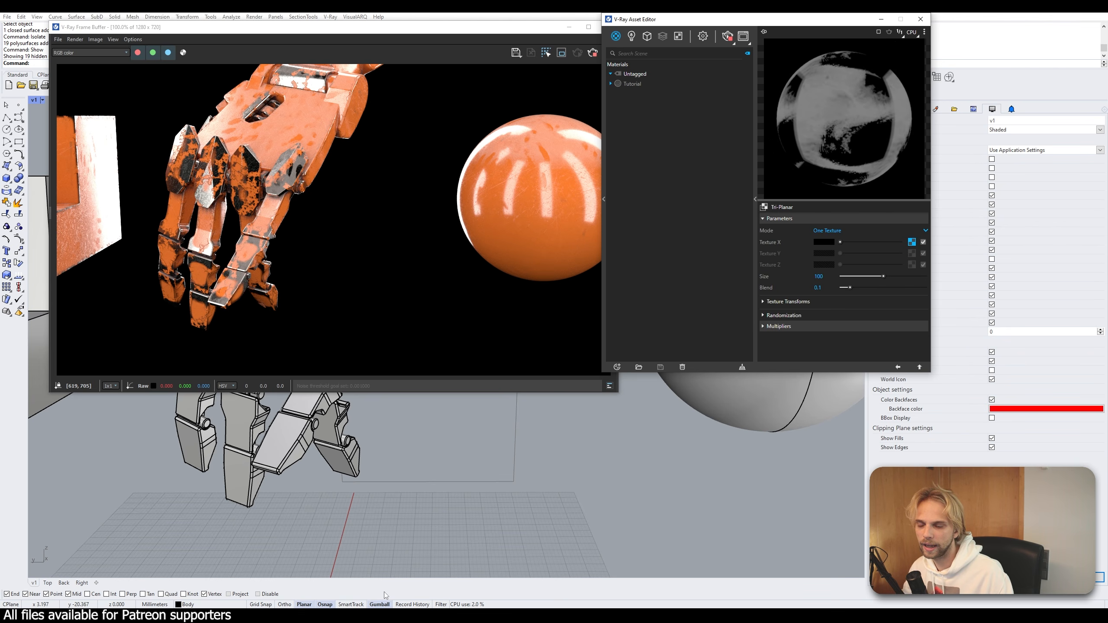
click(912, 242)
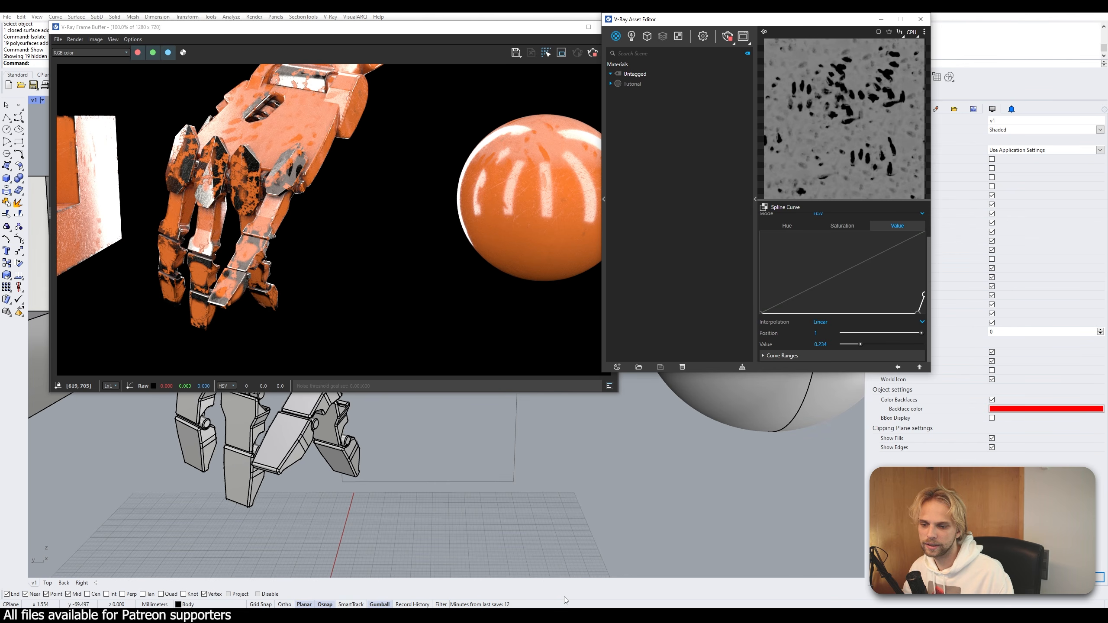
- Switch back to the Photoshop diagram and handwrite "Black" beside the arrow to input B, erasing the oversized first letter
click(563, 615)
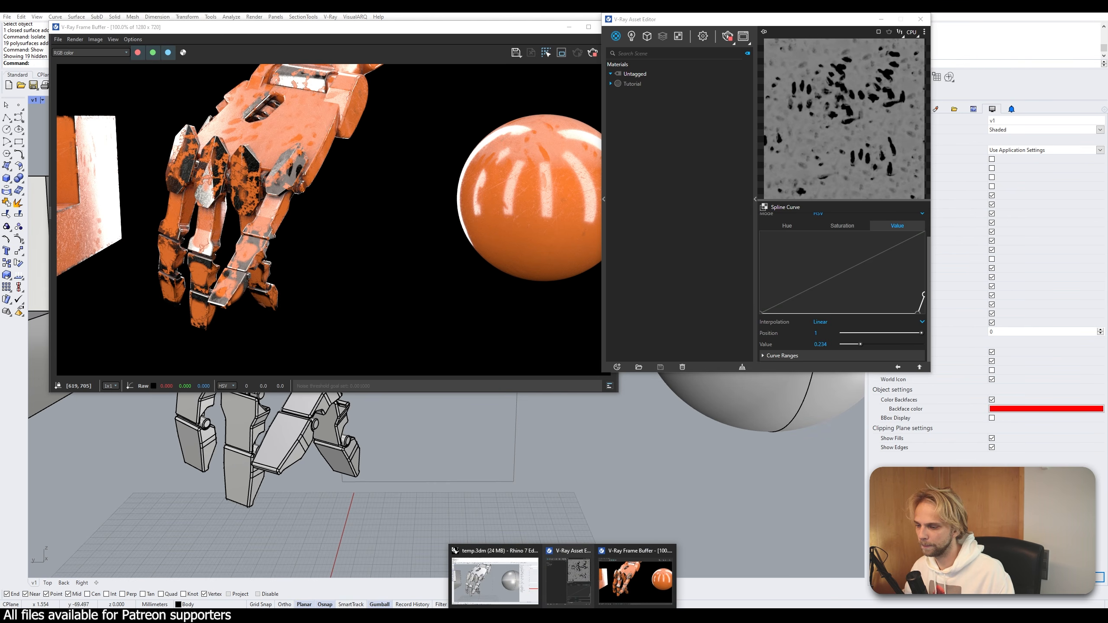
click(585, 615)
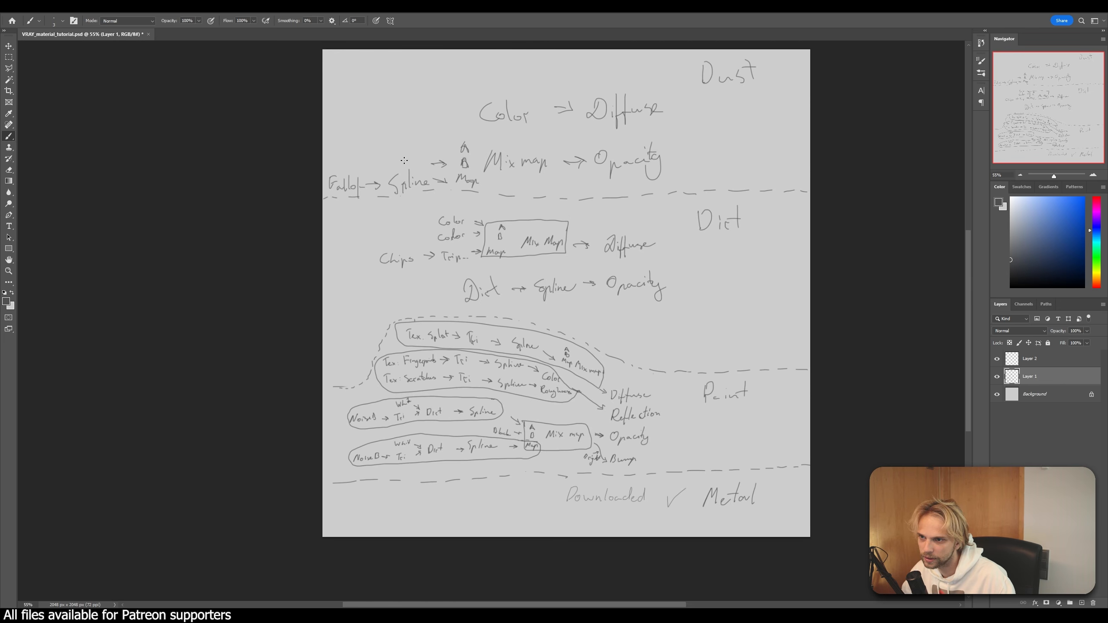
drag(397, 158, 398, 171)
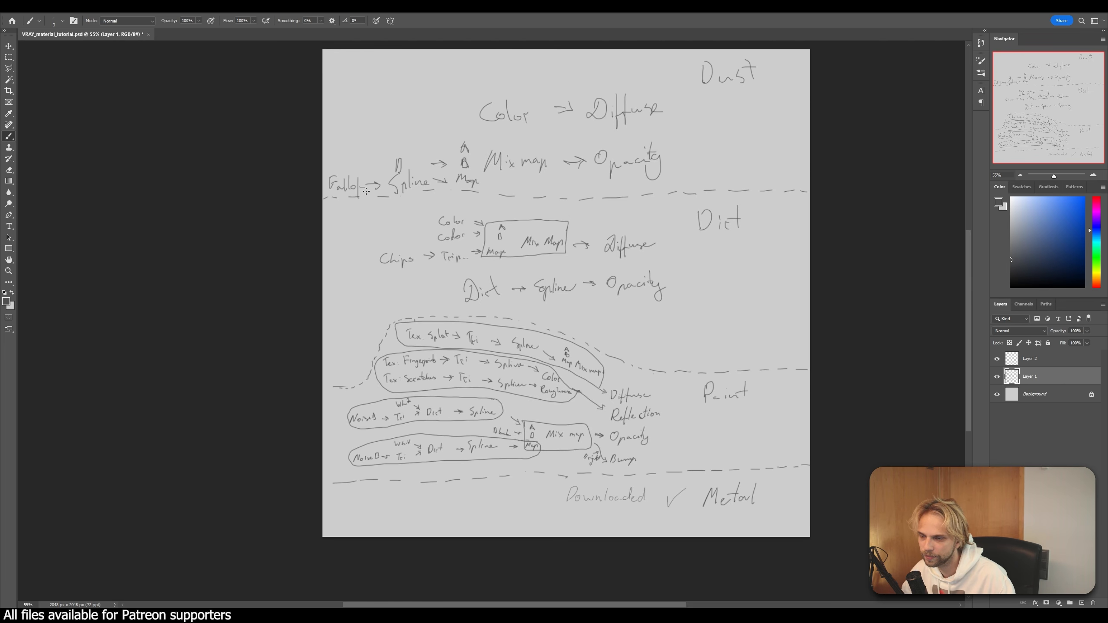
alt+scroll(398, 164, up, 10)
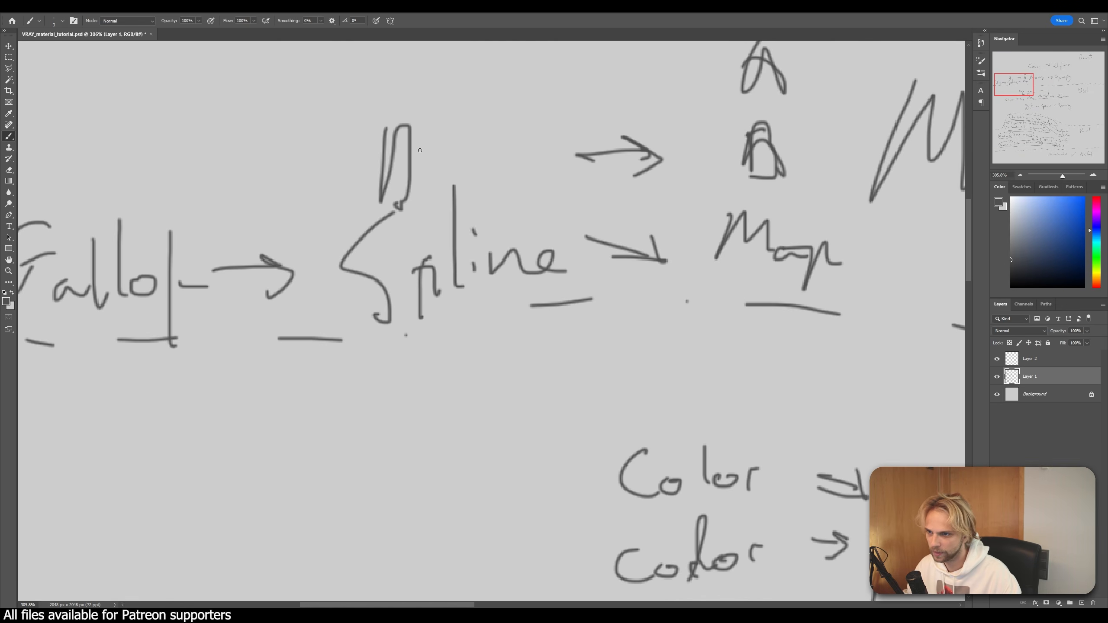
key(e)
mouse_move(408, 153)
mouse_down()
mouse_move(364, 148)
mouse_move(390, 175)
mouse_move(463, 168)
mouse_up()
key(b)
drag(472, 151, 508, 175)
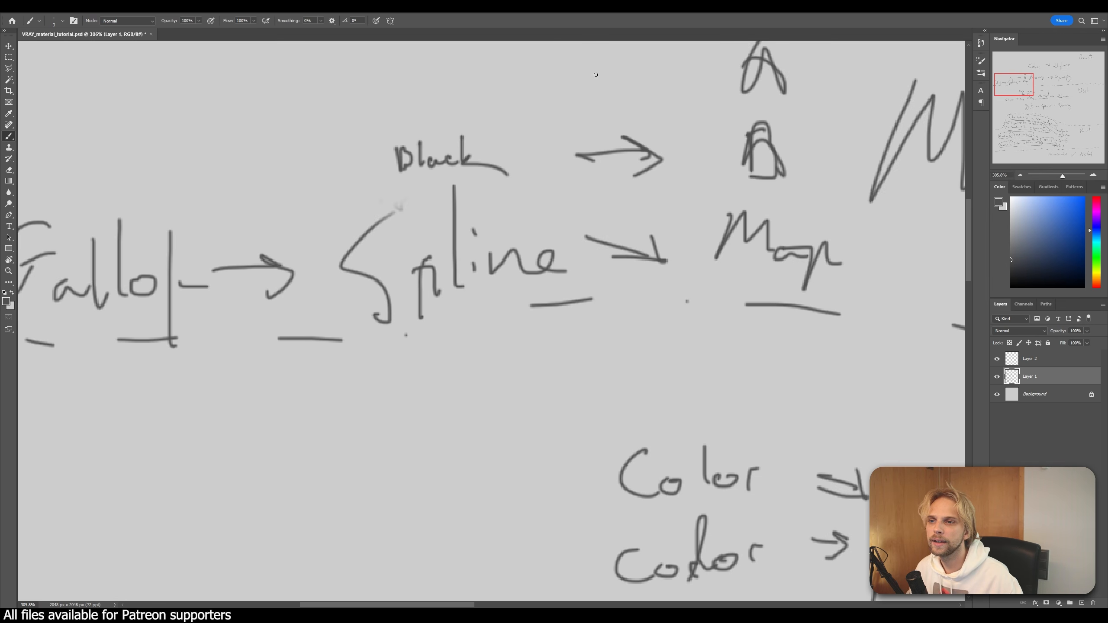
- Draw an arrow into the mix map's input A and handwrite "Triplanar" before it
scroll(595, 74, up, 3)
mouse_move(609, 165)
mouse_down()
mouse_move(647, 178)
mouse_move(625, 189)
mouse_up()
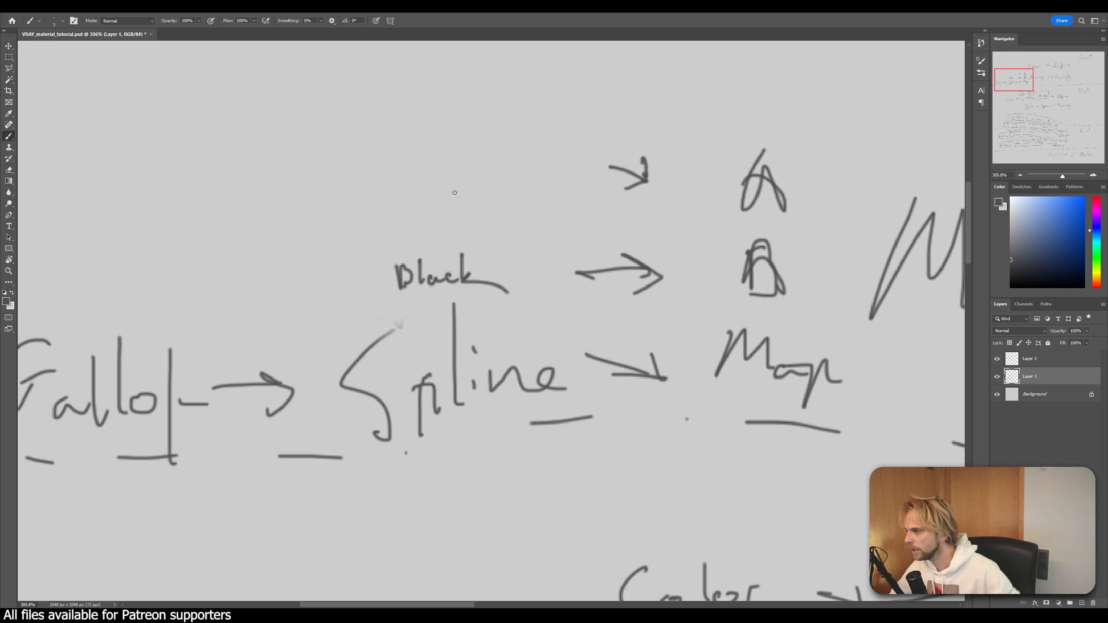
drag(446, 137, 453, 191)
mouse_move(464, 127)
mouse_down()
mouse_move(426, 152)
mouse_move(474, 173)
mouse_up()
mouse_move(483, 172)
mouse_down()
mouse_move(484, 185)
mouse_move(496, 179)
mouse_move(495, 200)
mouse_up()
drag(497, 173, 510, 179)
drag(513, 129, 518, 179)
mouse_move(535, 165)
mouse_down()
mouse_move(536, 178)
mouse_move(563, 177)
mouse_move(576, 159)
mouse_up()
- Handwrite "Spline" ahead of Triplanar, with one arrow leading to Triplanar and another leading into Spline
mouse_move(374, 167)
mouse_down()
mouse_move(389, 168)
mouse_move(352, 166)
mouse_up()
mouse_move(374, 160)
mouse_down()
mouse_move(394, 168)
mouse_move(377, 178)
mouse_up()
mouse_move(213, 161)
mouse_down()
mouse_move(224, 187)
mouse_move(205, 197)
mouse_up()
drag(227, 187, 228, 216)
drag(228, 187, 239, 183)
drag(256, 145, 251, 192)
mouse_move(267, 174)
mouse_down()
mouse_move(265, 190)
mouse_move(271, 166)
mouse_up()
drag(280, 178, 316, 179)
drag(116, 175, 165, 183)
mouse_move(153, 168)
mouse_down()
mouse_move(174, 184)
mouse_move(151, 199)
mouse_up()
- Handwrite "Tex: Fingerprints" at the start of the Spline to Triplanar chain
drag(470, 605, 427, 605)
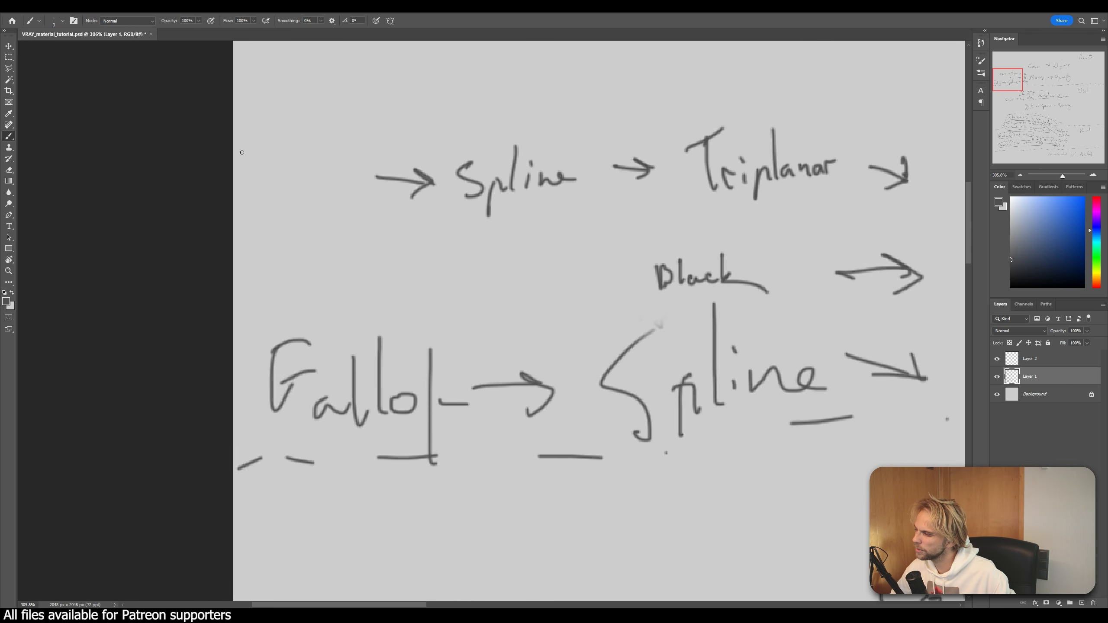
drag(252, 170, 248, 198)
mouse_move(242, 162)
mouse_down()
mouse_move(269, 157)
mouse_move(275, 196)
mouse_move(287, 195)
mouse_up()
drag(286, 183, 271, 199)
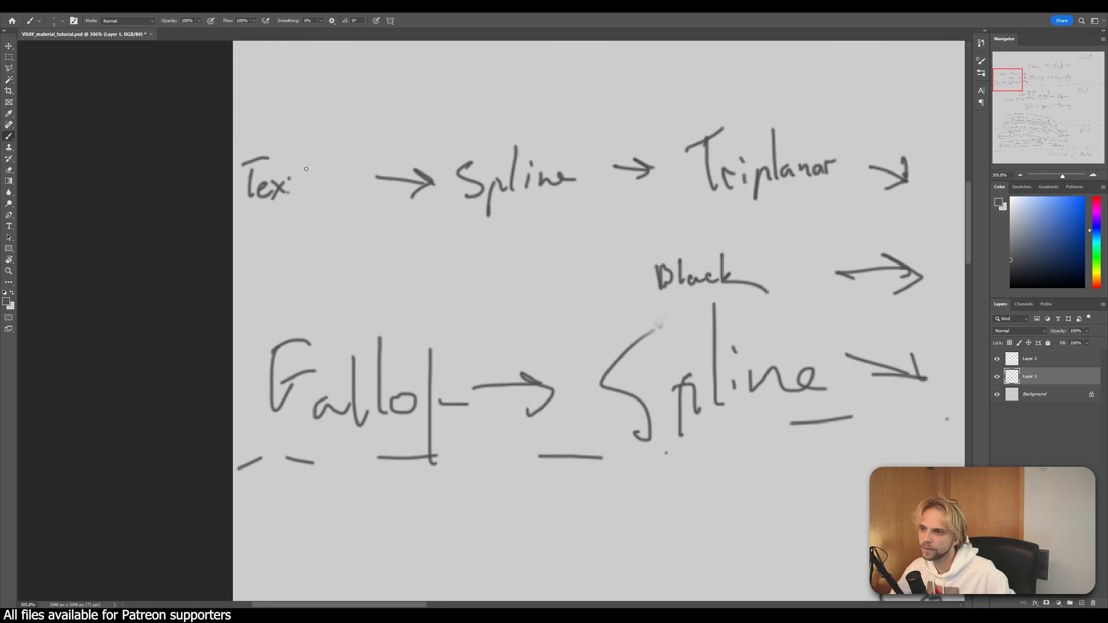
mouse_move(313, 151)
mouse_down()
mouse_move(301, 215)
mouse_move(330, 152)
mouse_up()
mouse_move(305, 180)
mouse_down()
mouse_move(324, 177)
mouse_move(319, 199)
mouse_move(335, 198)
mouse_move(326, 223)
mouse_move(352, 197)
mouse_up()
mouse_move(355, 196)
mouse_down()
mouse_move(364, 185)
mouse_move(357, 198)
mouse_up()
mouse_move(369, 184)
mouse_down()
mouse_move(362, 215)
mouse_move(376, 192)
mouse_up()
mouse_move(378, 189)
mouse_down()
mouse_move(386, 184)
mouse_move(384, 199)
mouse_up()
mouse_move(387, 198)
mouse_down()
mouse_move(393, 186)
mouse_move(400, 199)
mouse_up()
drag(391, 180, 402, 199)
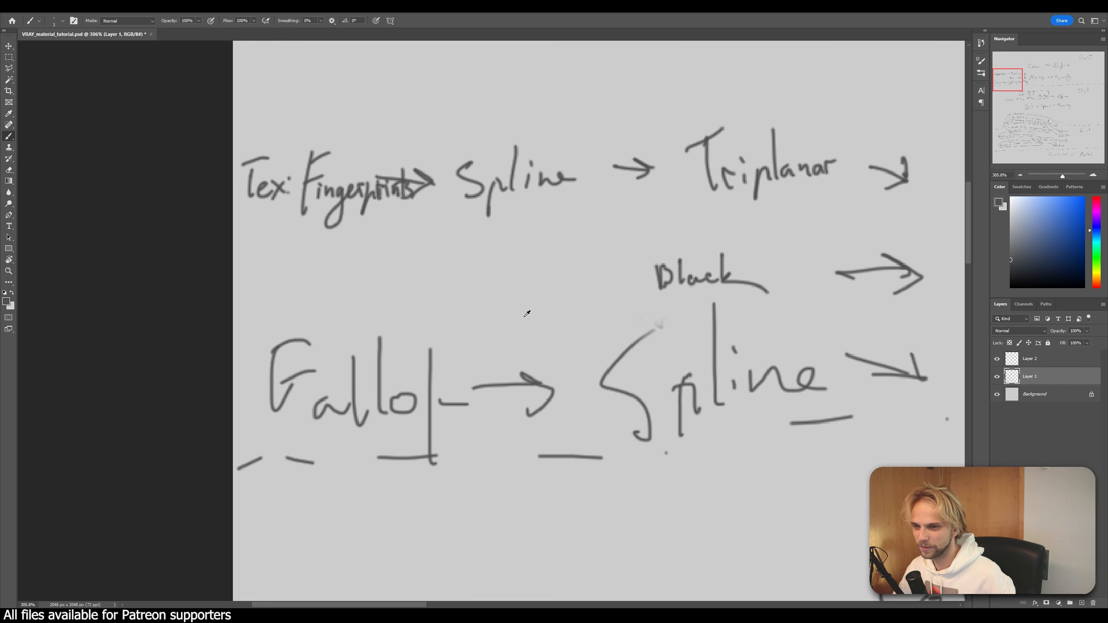
- Review the whole material diagram, from the Dust section through Dirt and Paint to Metal
alt+scroll(527, 313, down, 5)
alt+scroll(675, 280, down, 1)
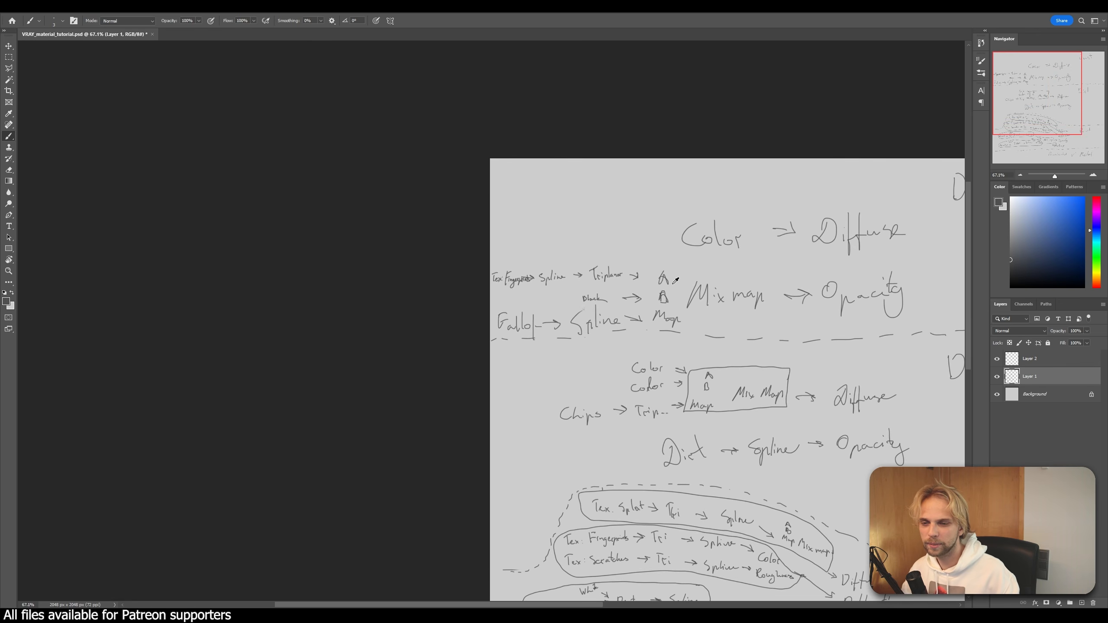
scroll(675, 293, down, 1)
drag(547, 605, 635, 606)
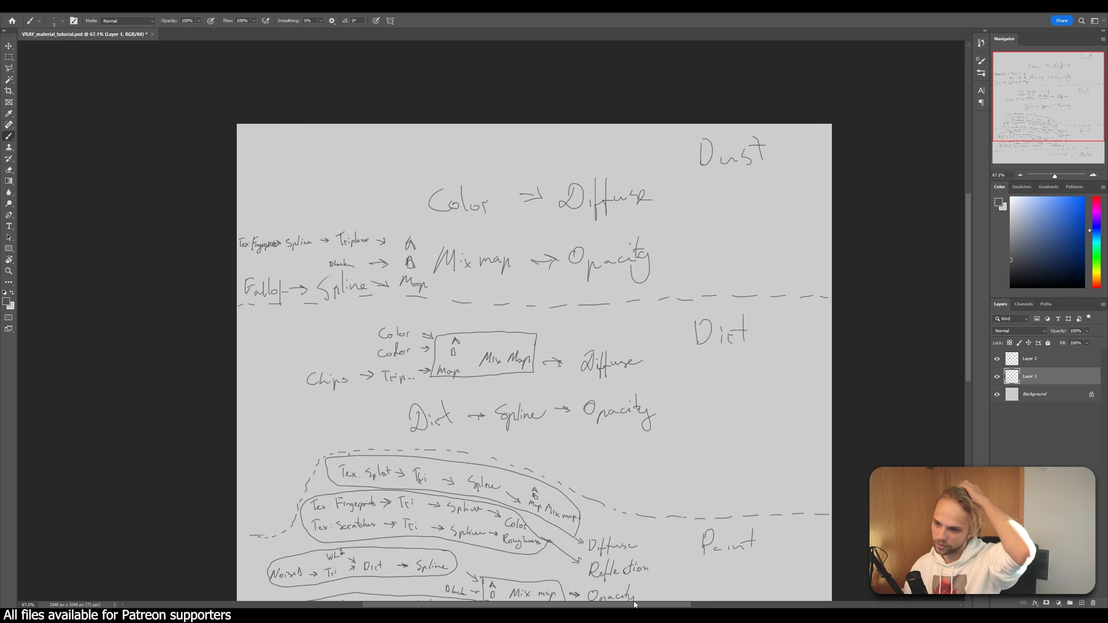
alt+scroll(658, 522, down, 8)
scroll(660, 414, down, 3)
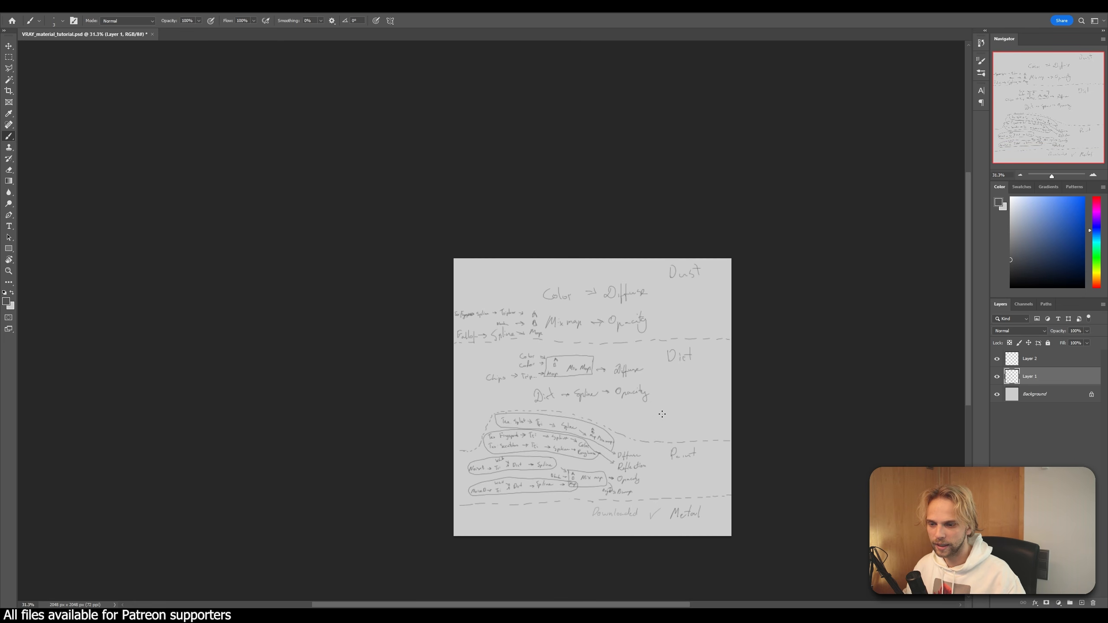
alt+scroll(704, 425, up, 7)
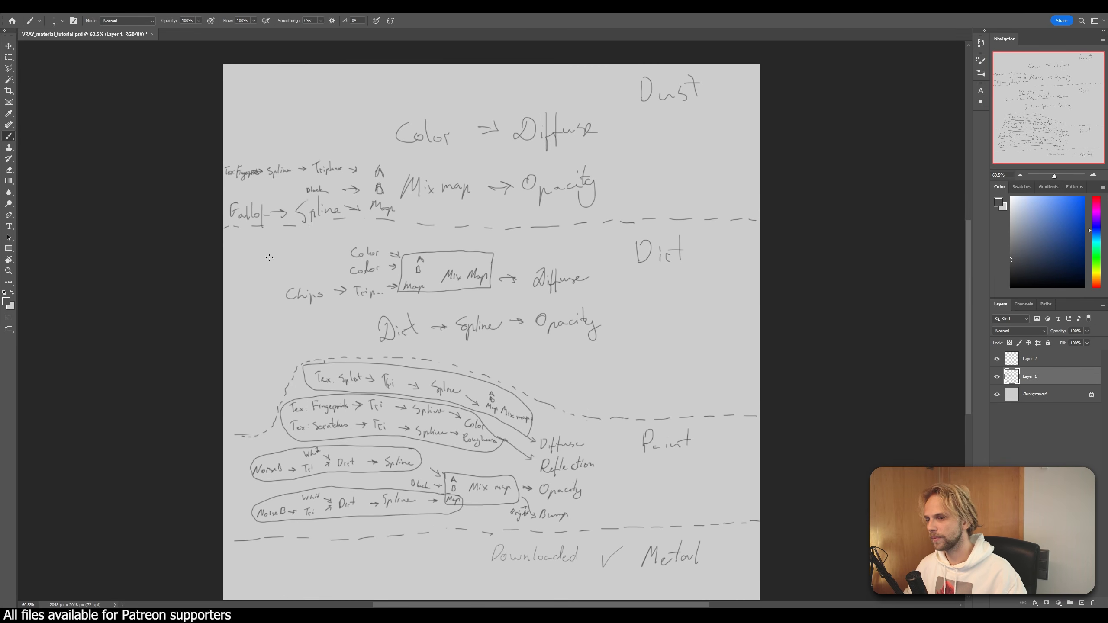
scroll(765, 350, down, 1)
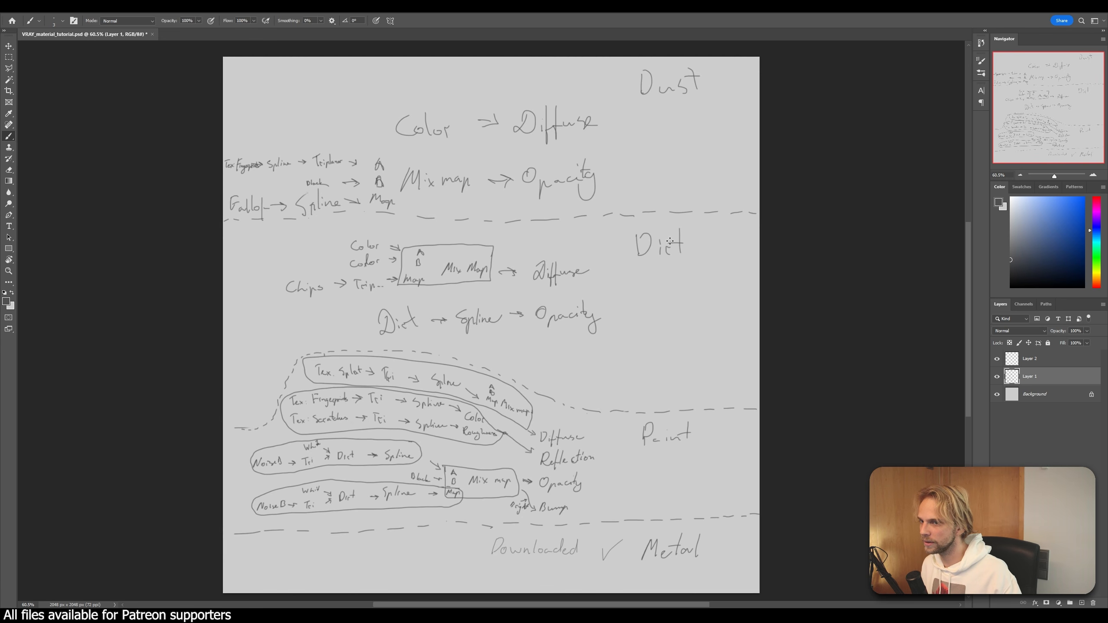
scroll(606, 261, down, 1)
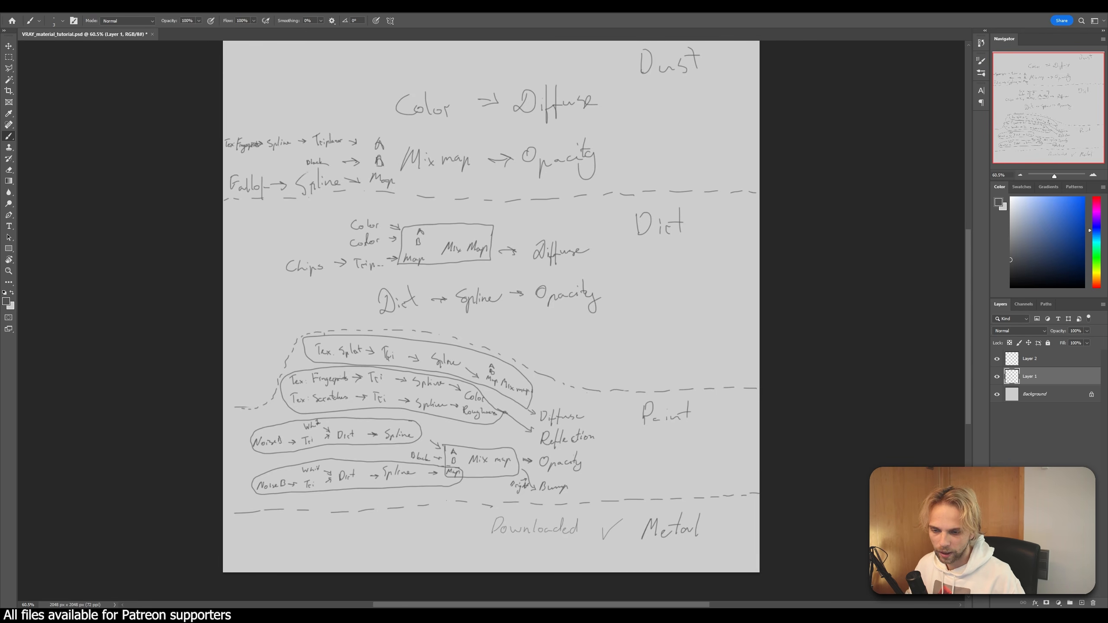
- Switch to the V-Ray Frame Buffer, move its window over the Rhino viewport, and inspect the rendered hand up close
click(619, 574)
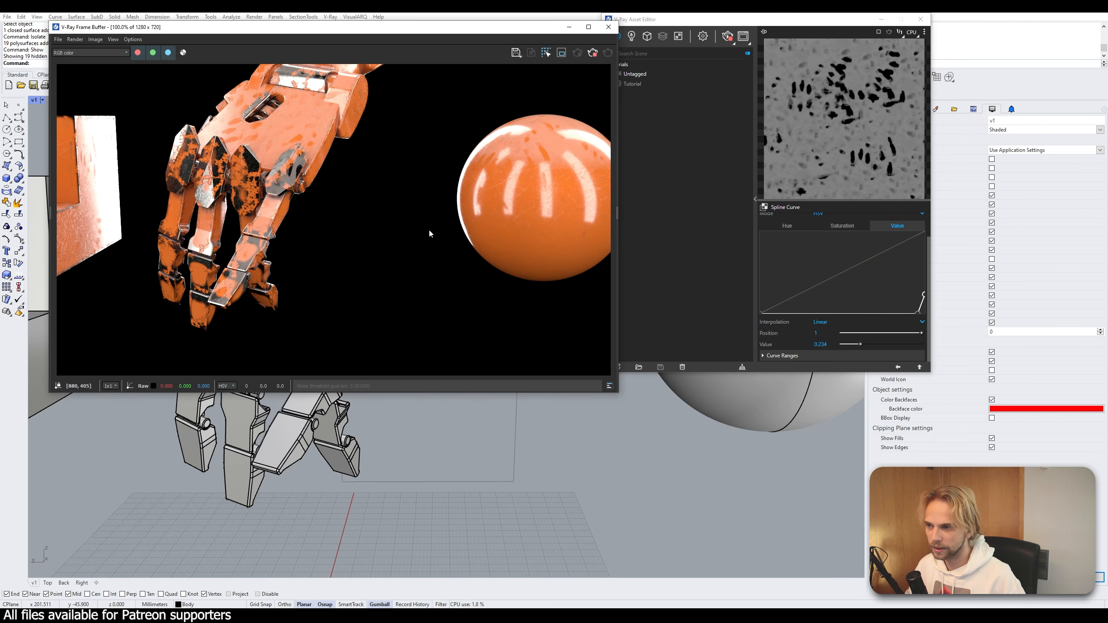
drag(395, 27, 592, 61)
scroll(439, 145, up, 2)
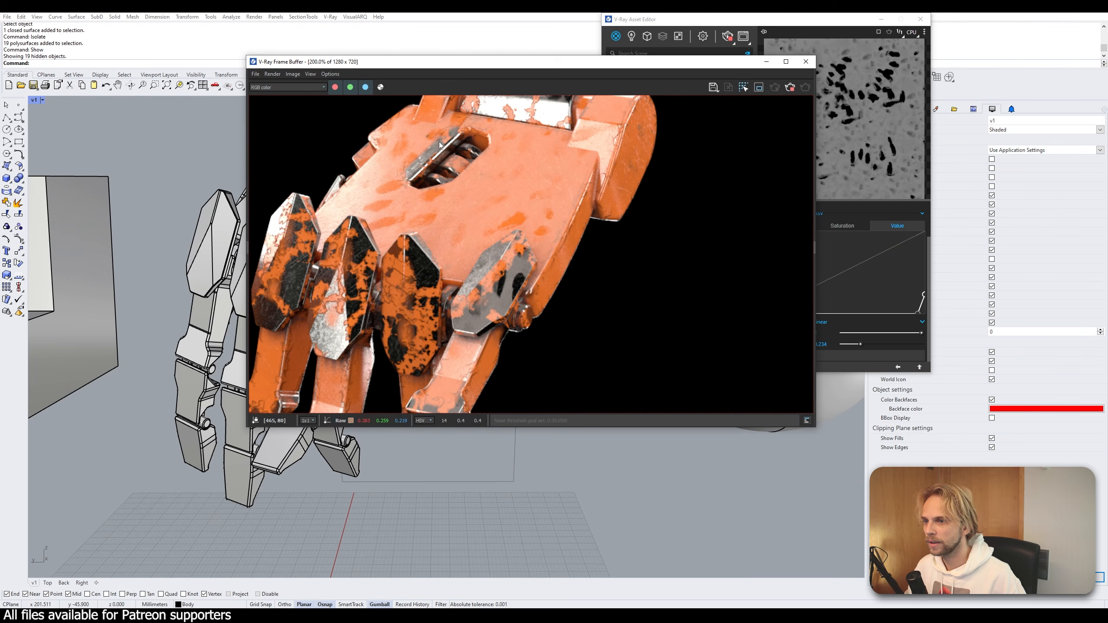
scroll(439, 145, down, 2)
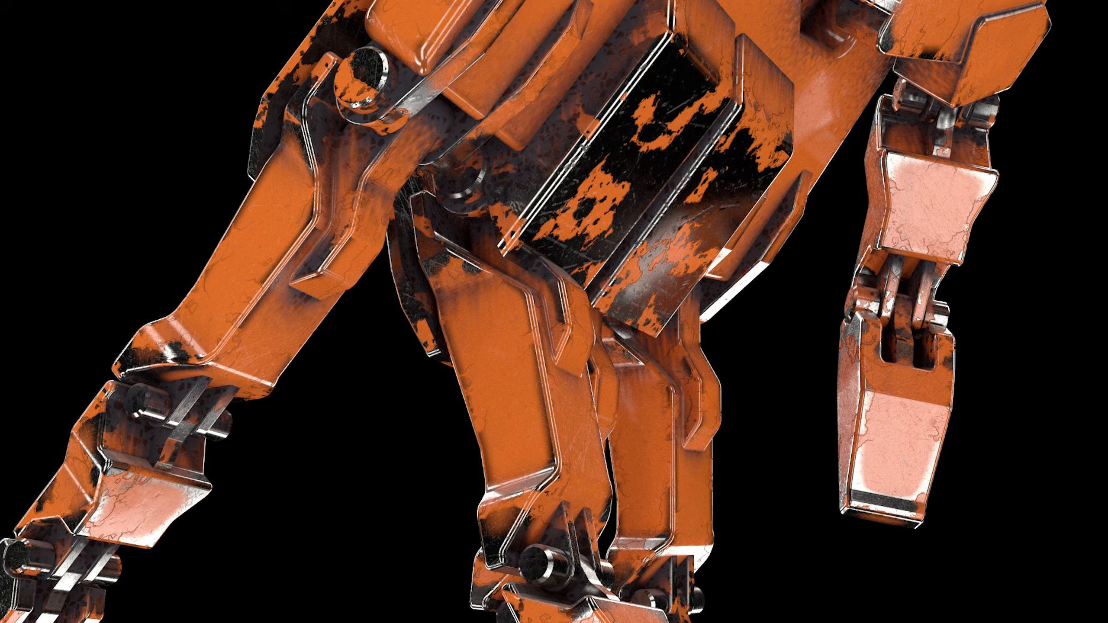